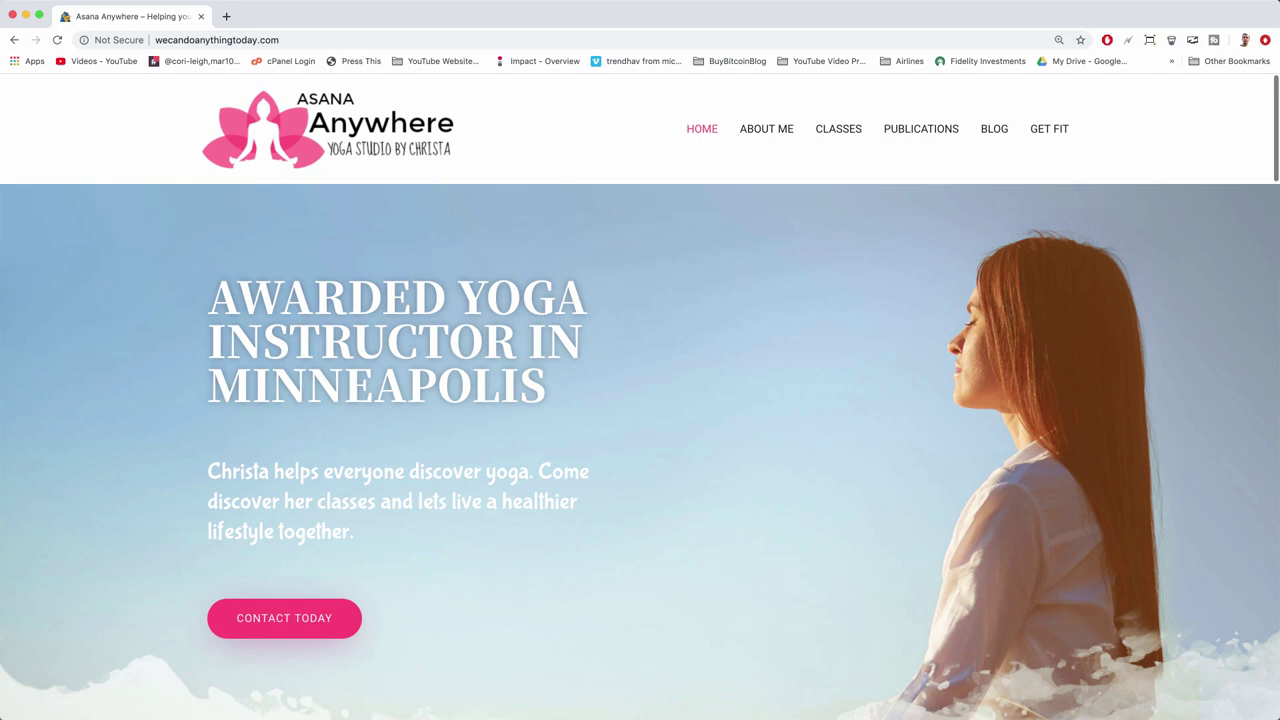
Scroll through the Asana Anywhere home page to review its content.
scroll(662, 384, "down", 10)
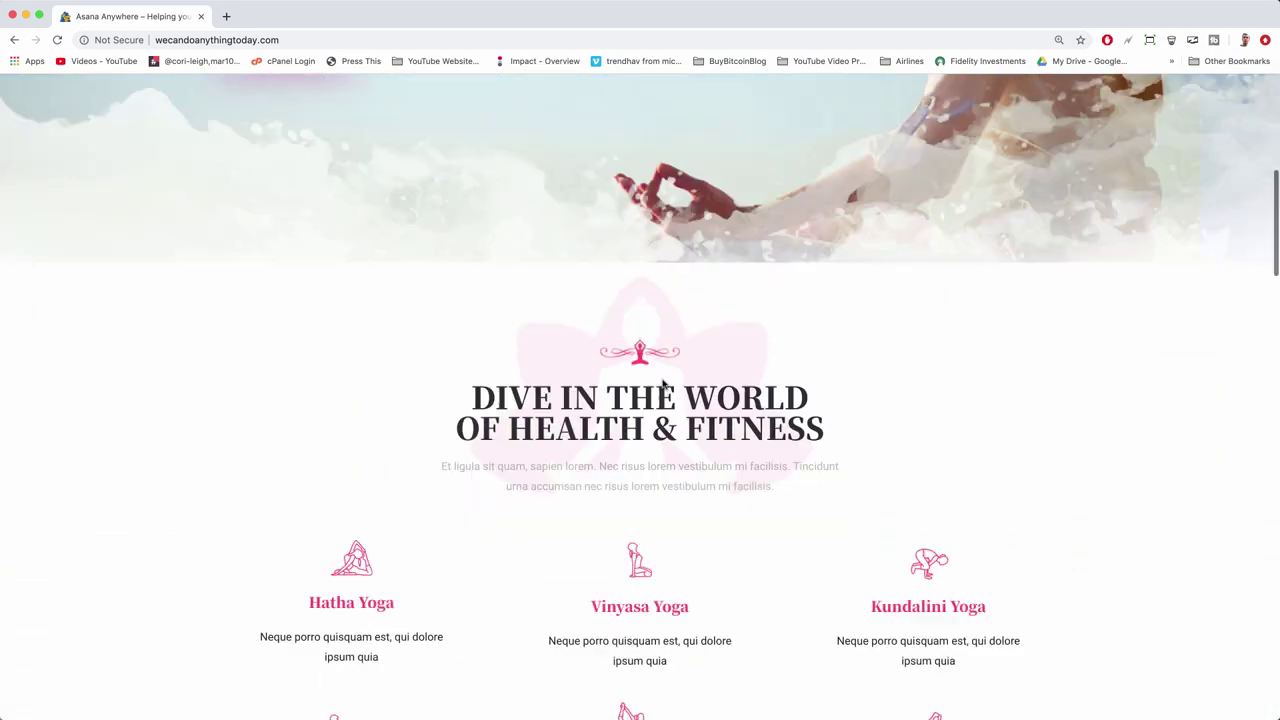
scroll(662, 384, "down", 10)
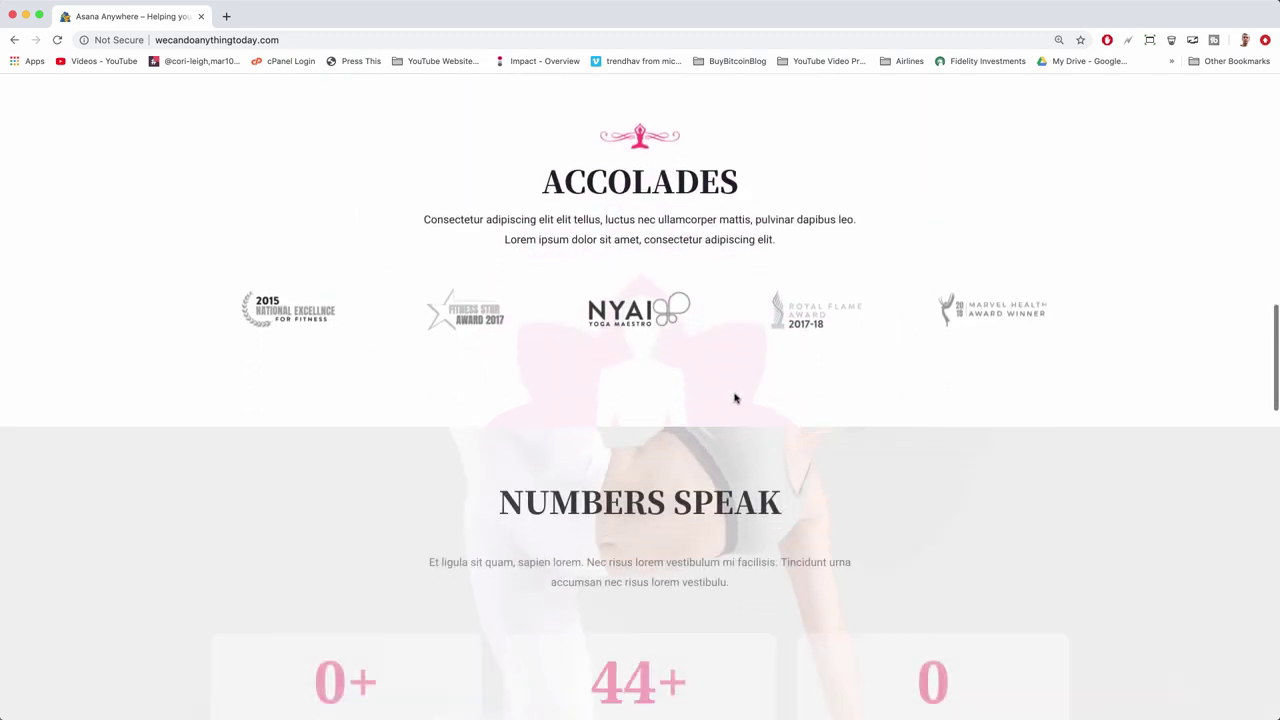
scroll(734, 398, "down", 4)
scroll(734, 397, "up", 6)
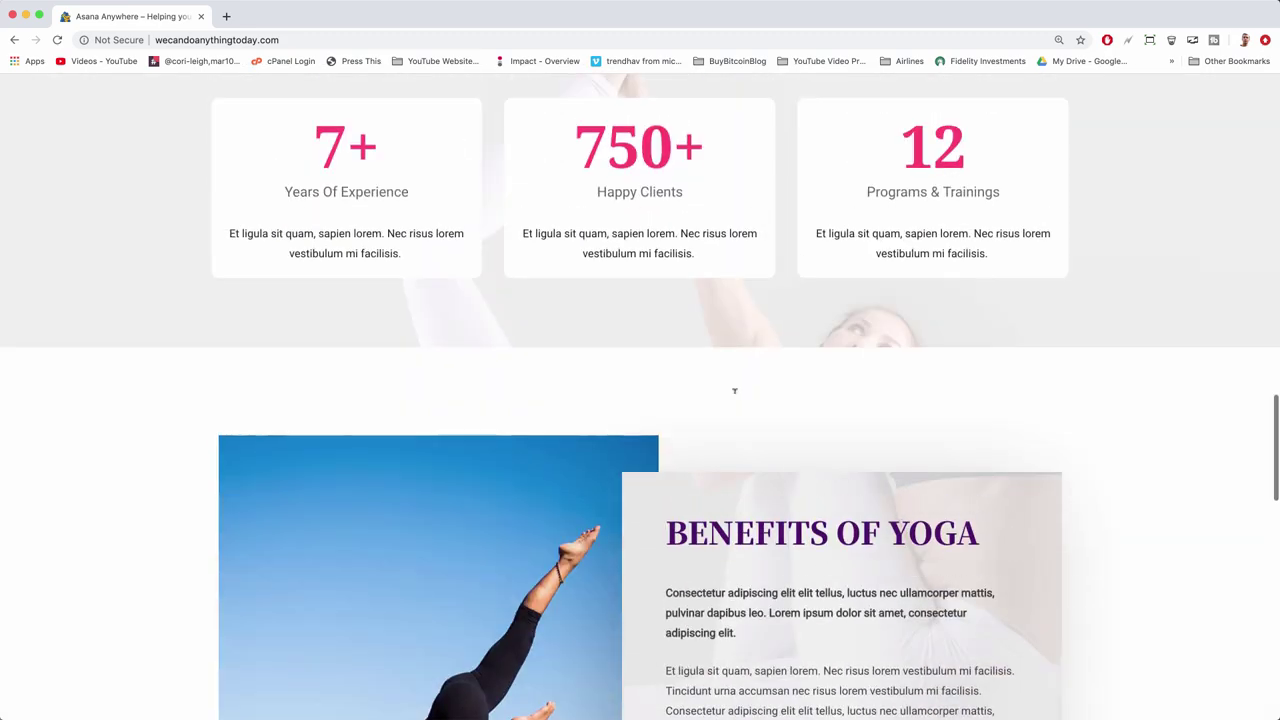
scroll(734, 391, "up", 10)
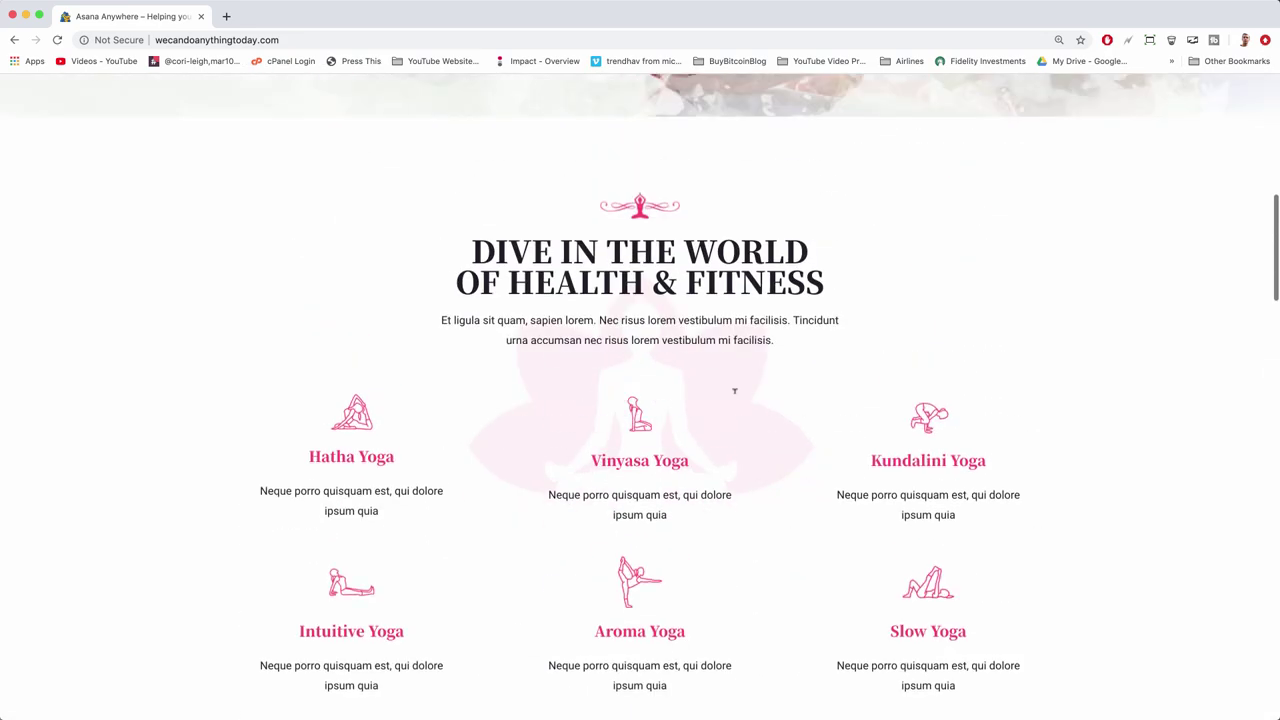
scroll(734, 392, "up", 5)
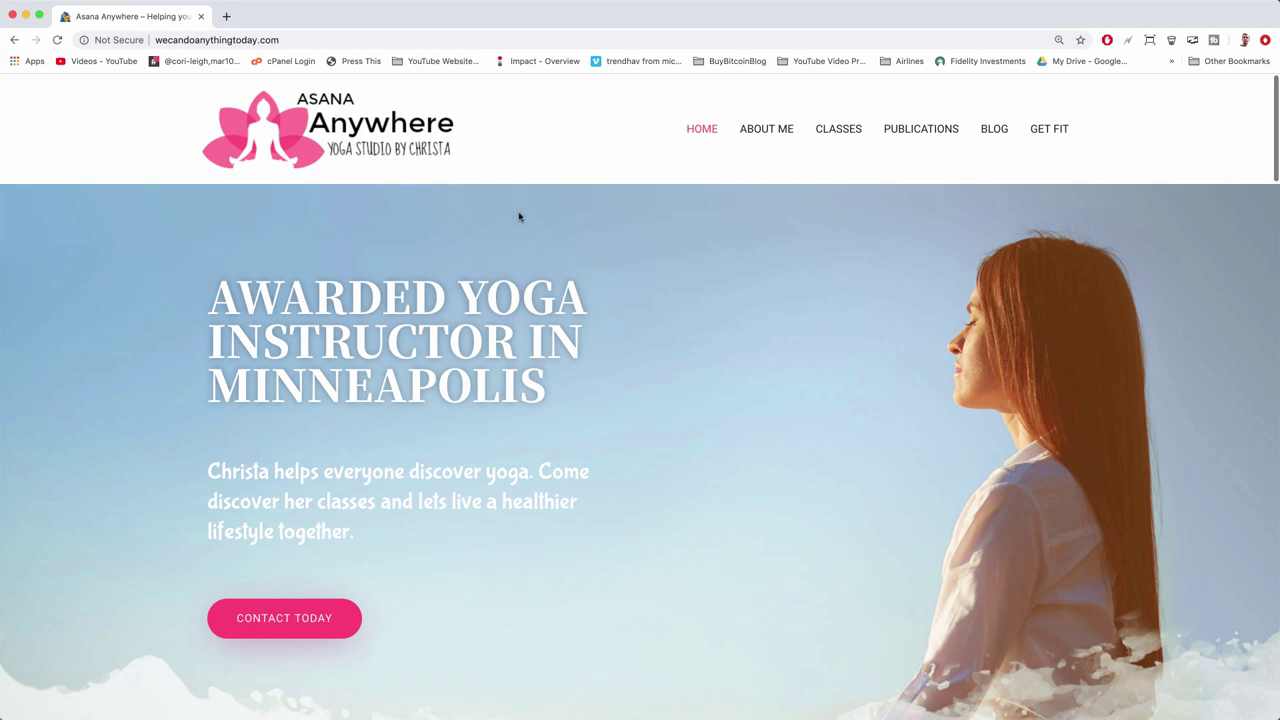
scroll(388, 357, "down", 2)
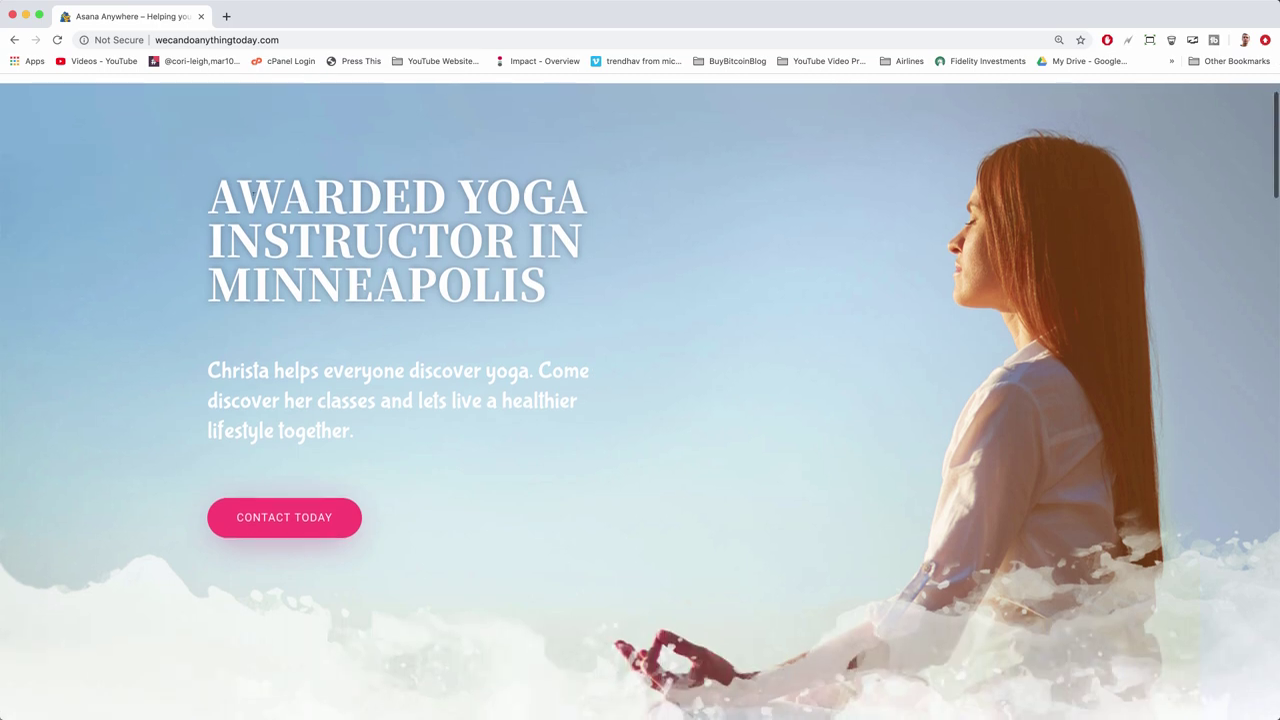
scroll(317, 240, "down", 4)
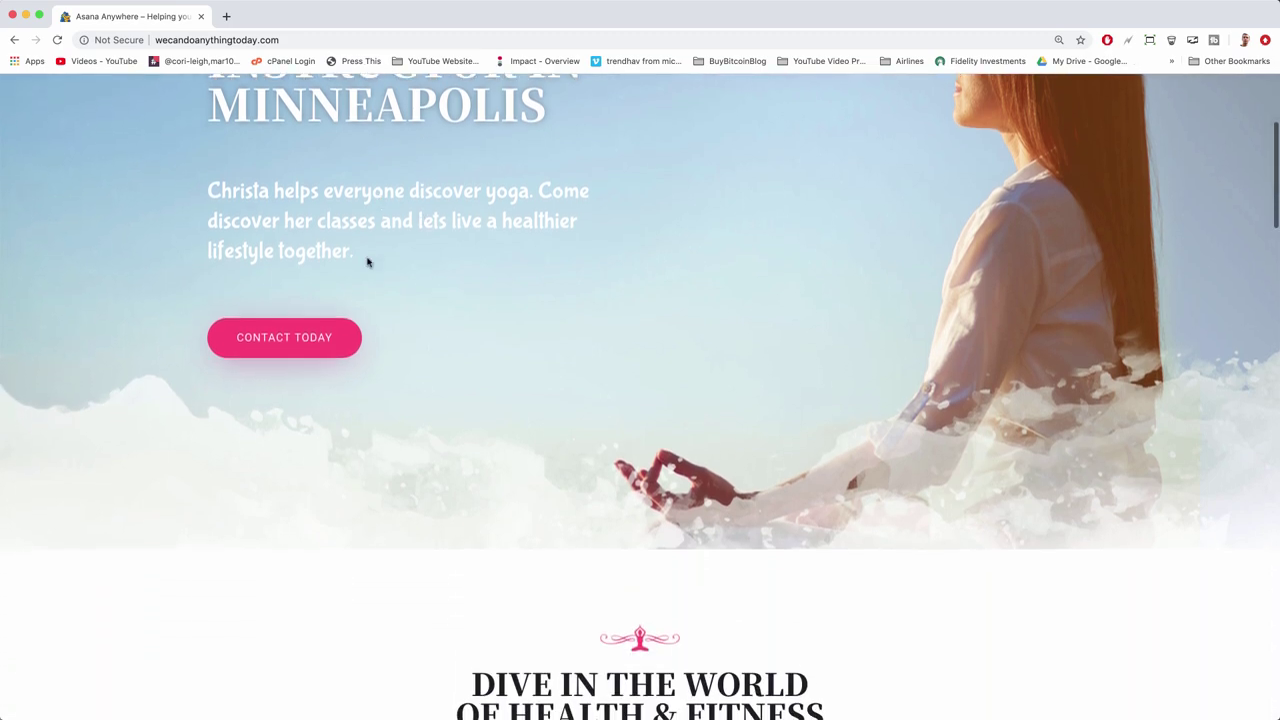
scroll(543, 380, "down", 8)
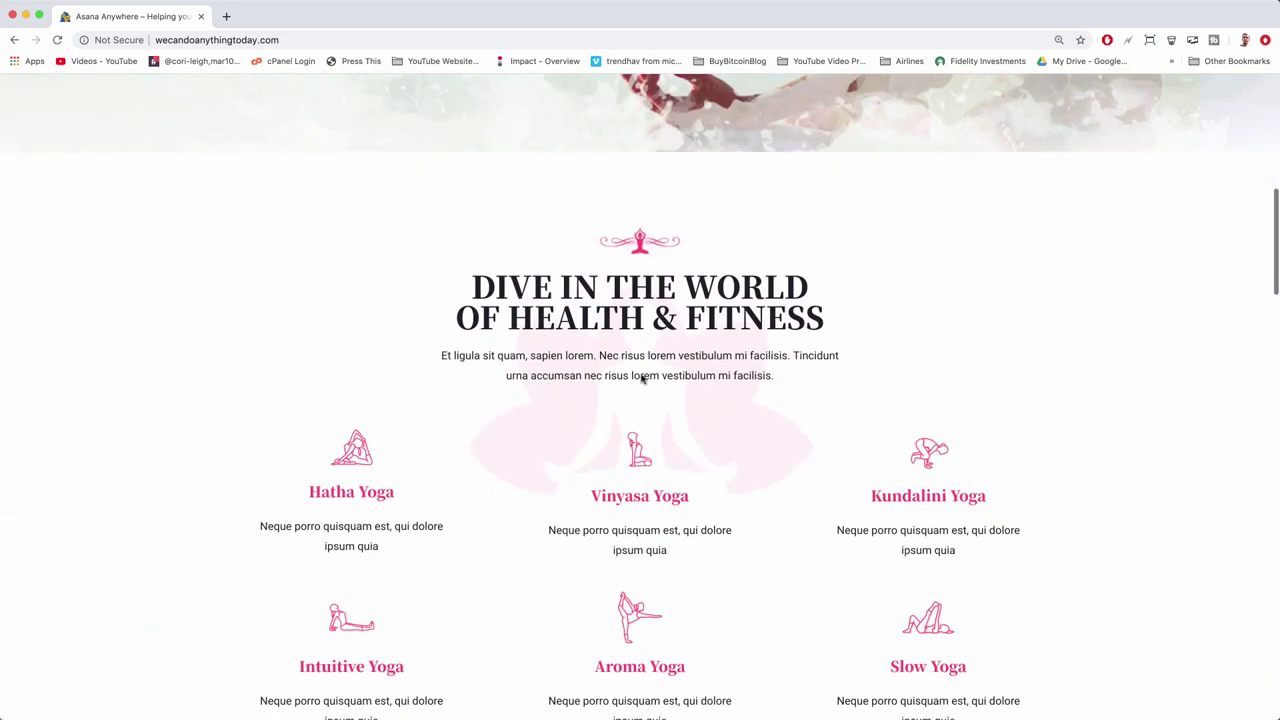
scroll(610, 520, "down", 15)
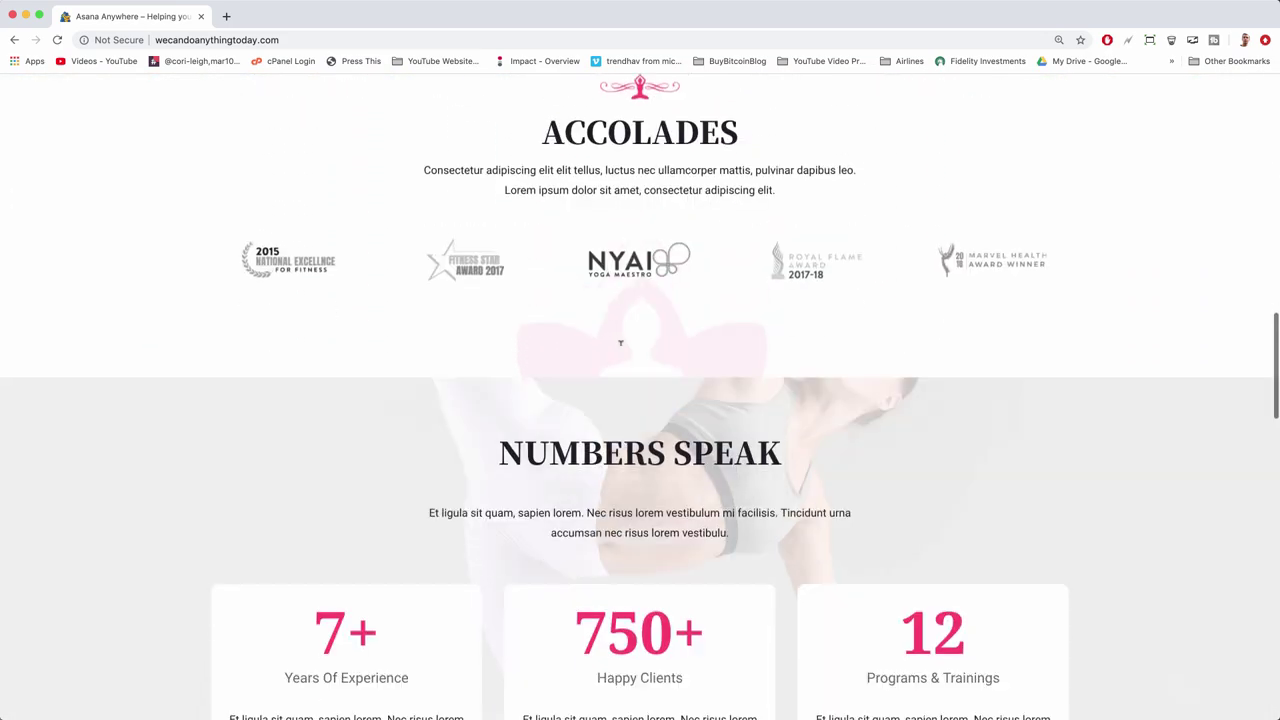
scroll(620, 343, "down", 18)
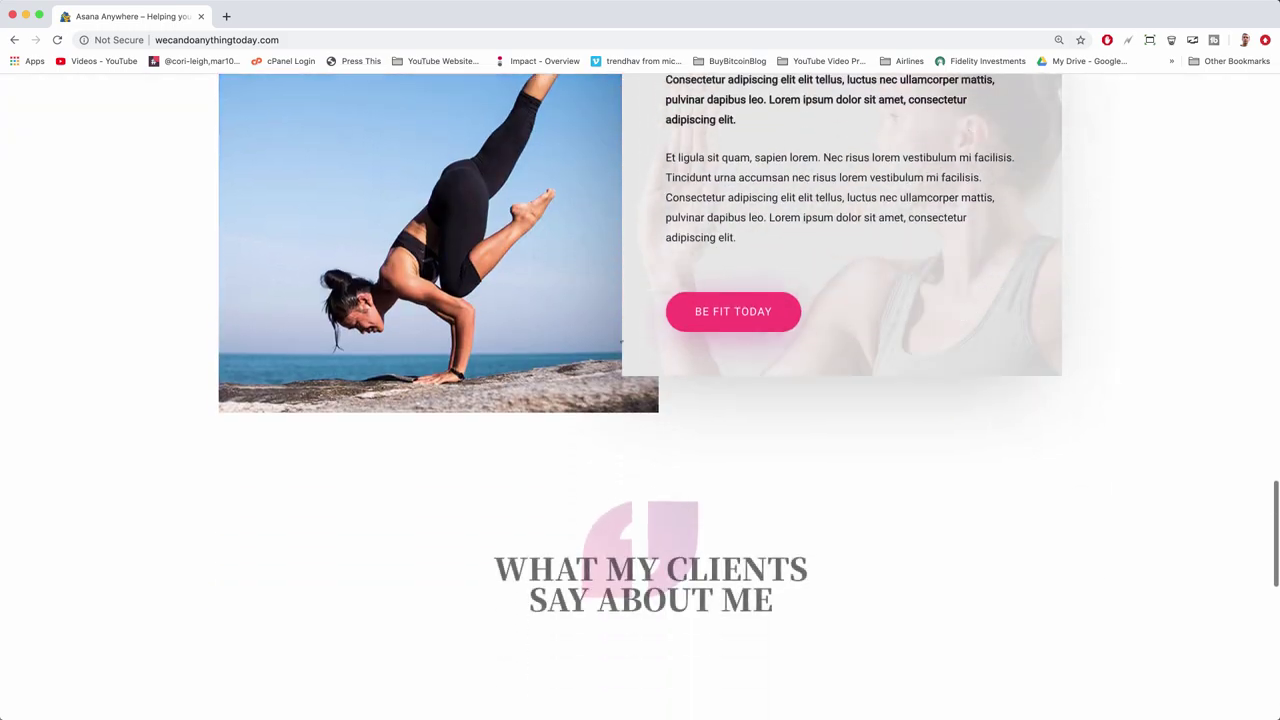
scroll(621, 343, "down", 20)
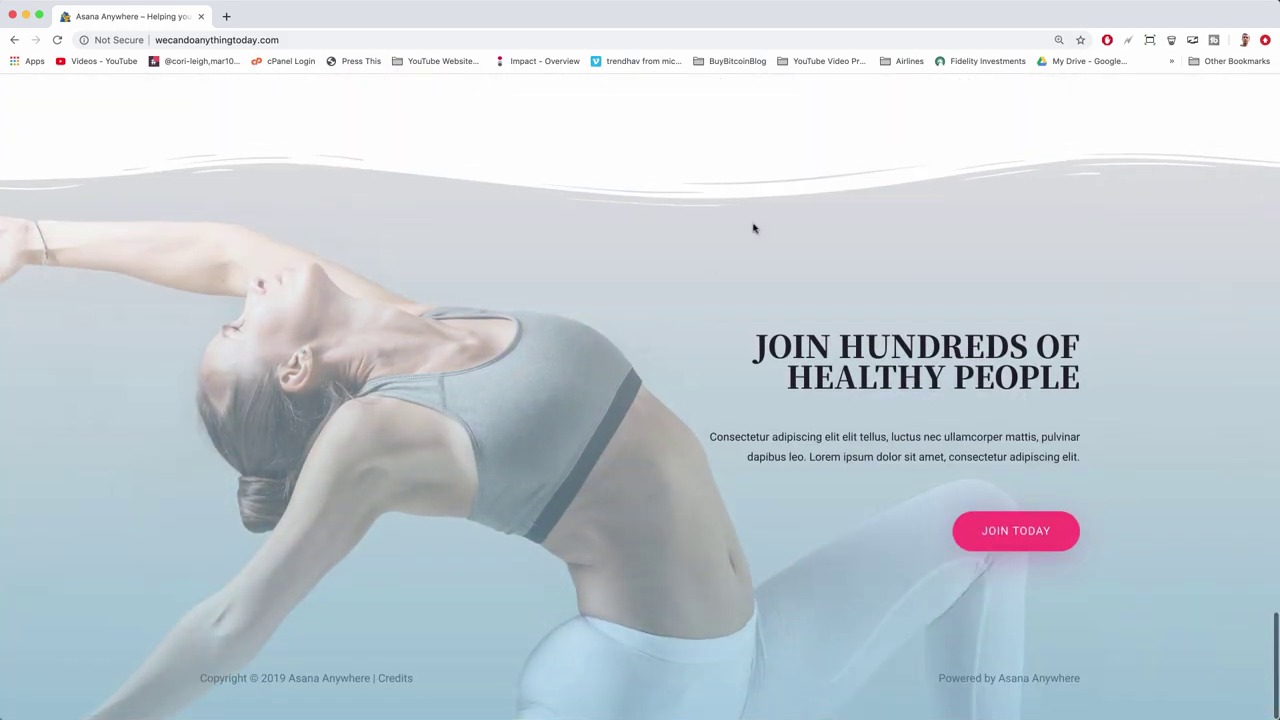
scroll(752, 227, "up", 20)
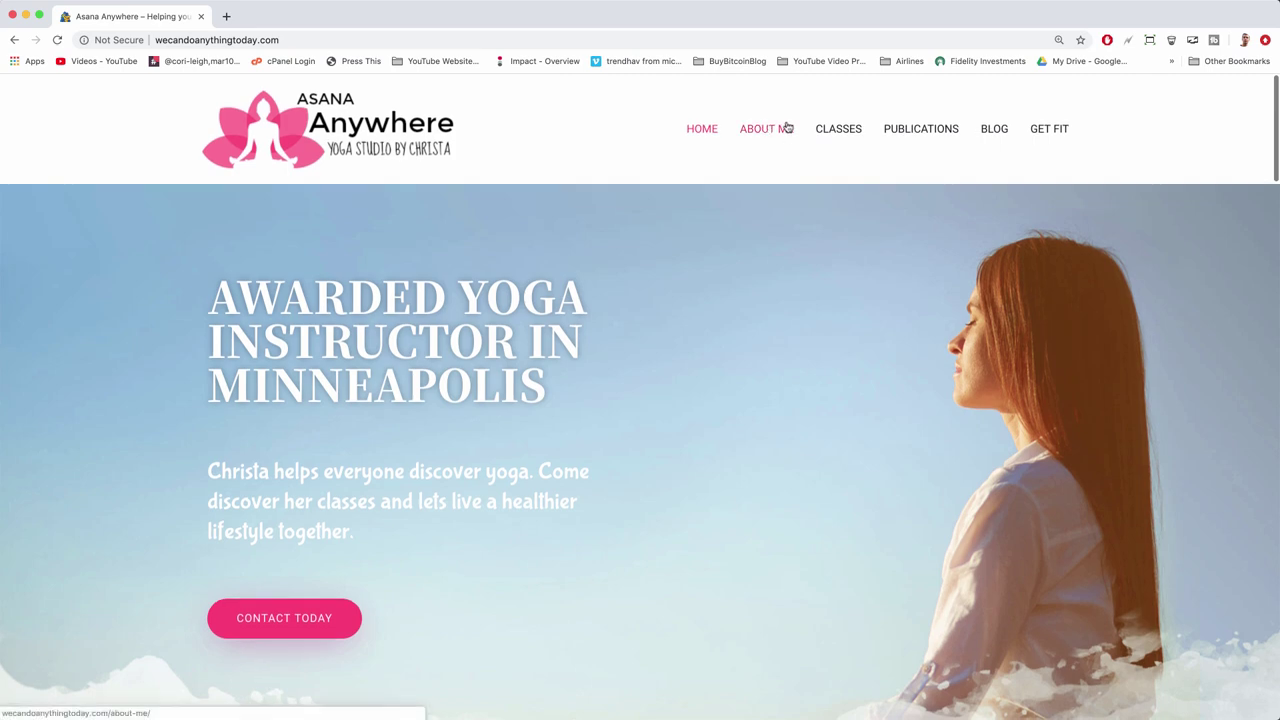
Open the Get Fit page, try the contact form's Name, Email, Subject and Message fields, then return home.
left_click(1053, 136)
scroll(602, 252, "down", 3)
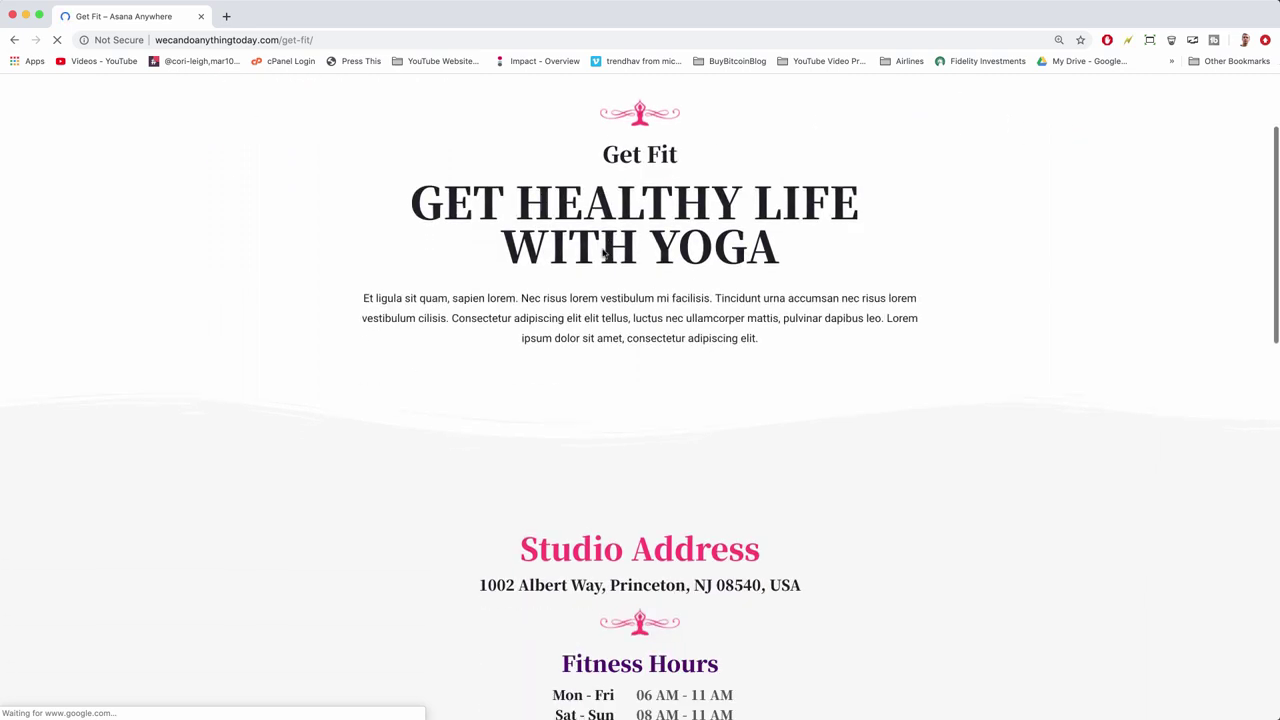
scroll(603, 253, "down", 10)
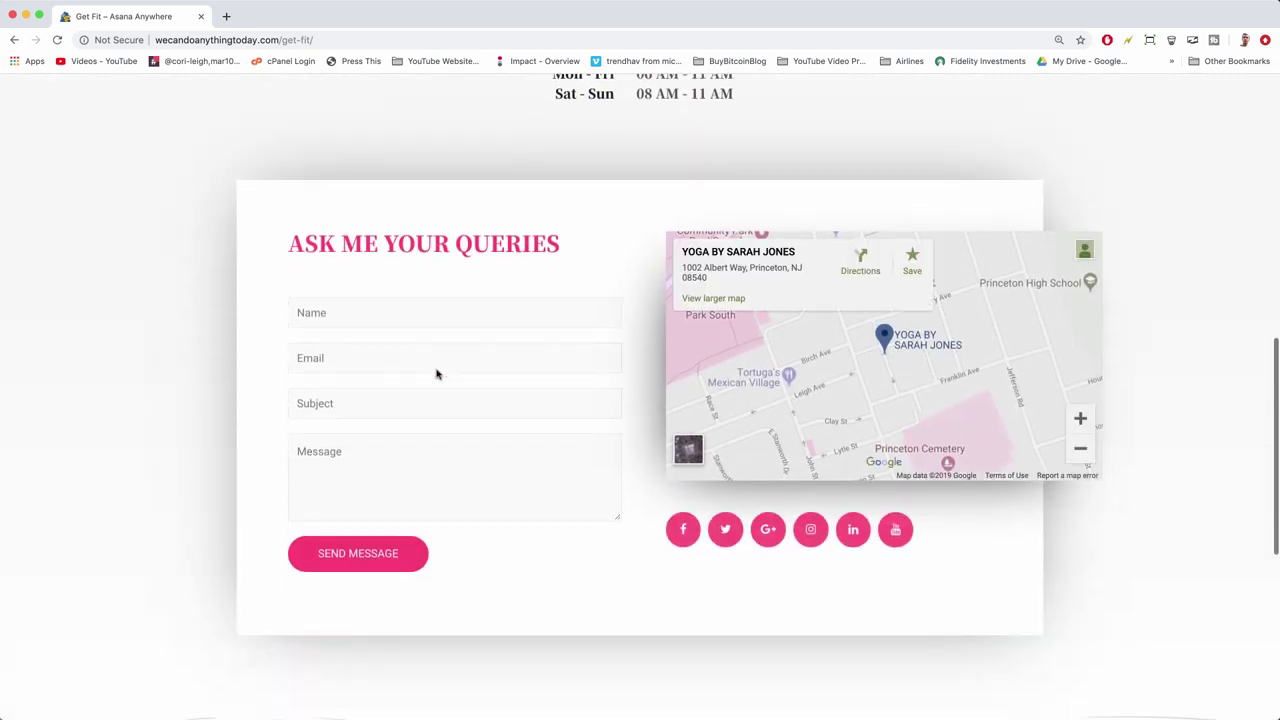
scroll(436, 374, "down", 1)
left_click(420, 282)
left_click(436, 325)
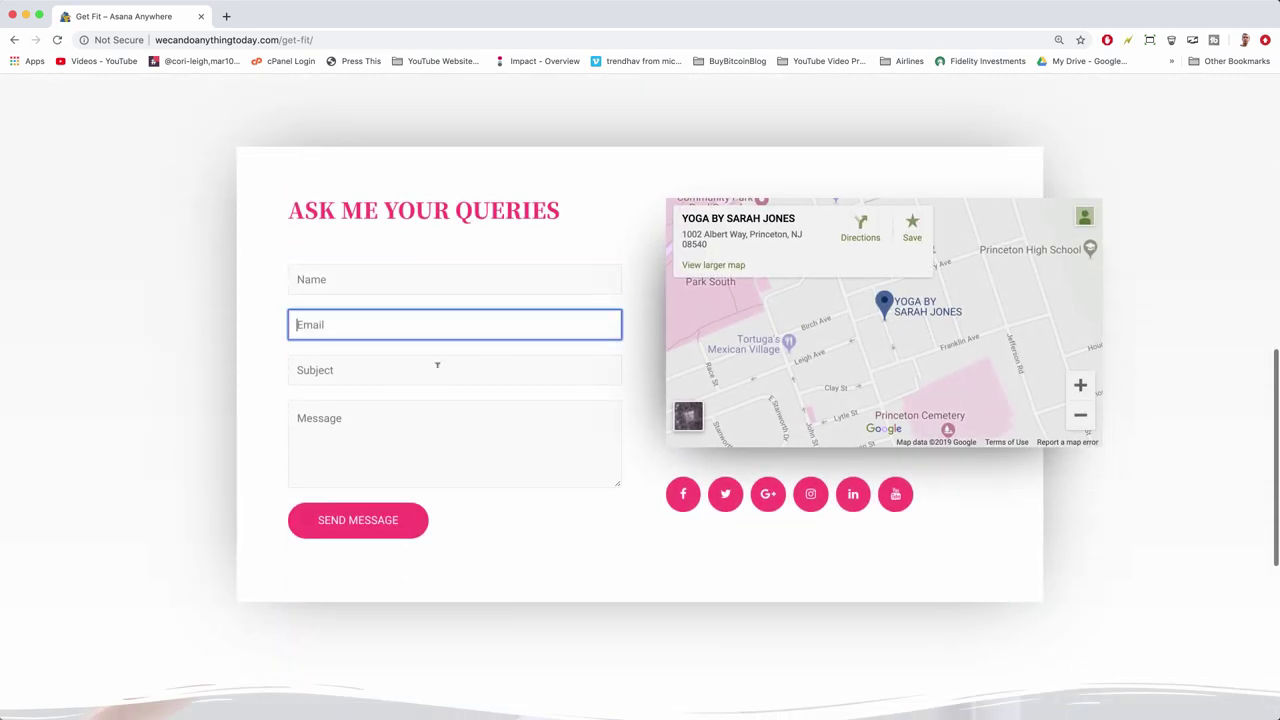
left_click(437, 367)
left_click(440, 418)
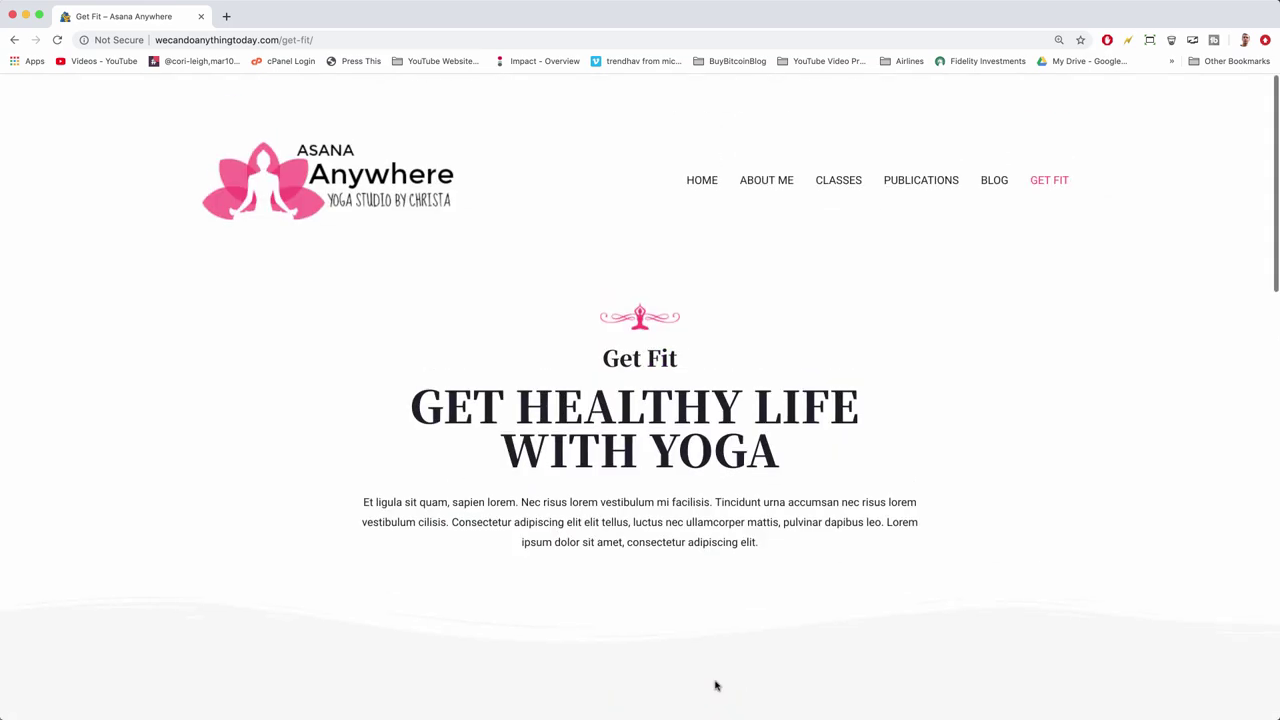
scroll(717, 683, "down", 1)
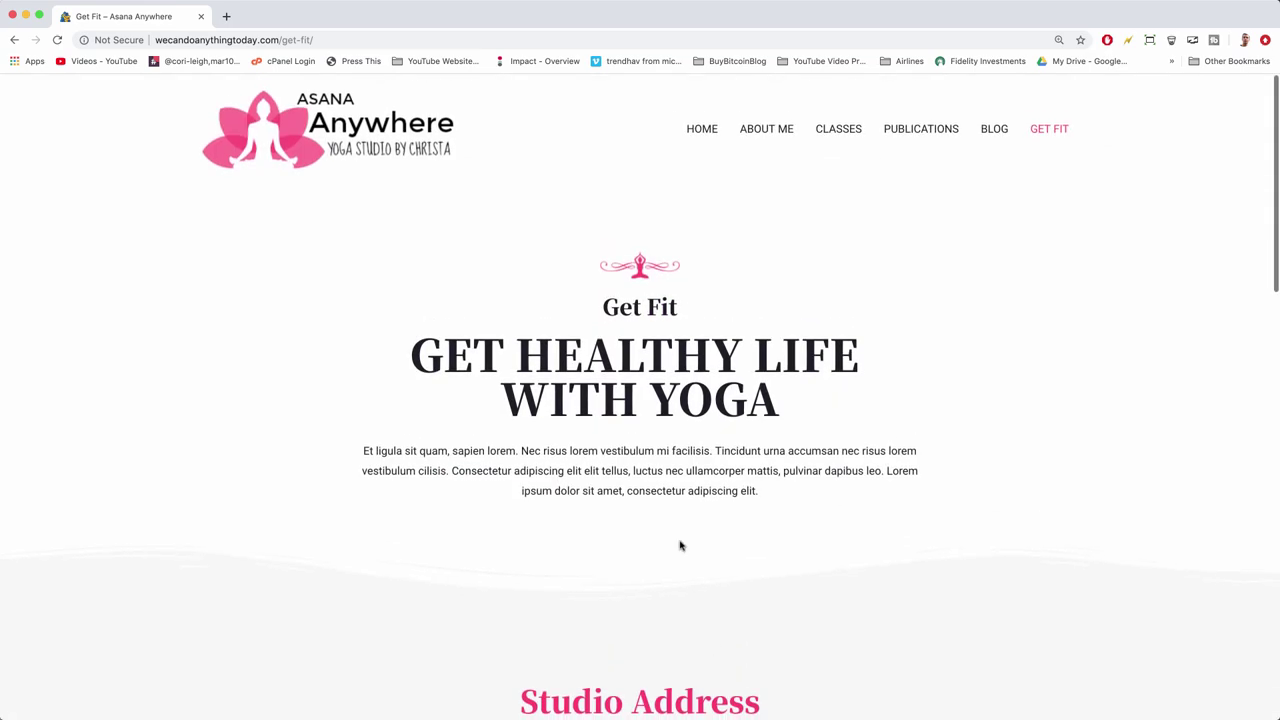
left_click(370, 134)
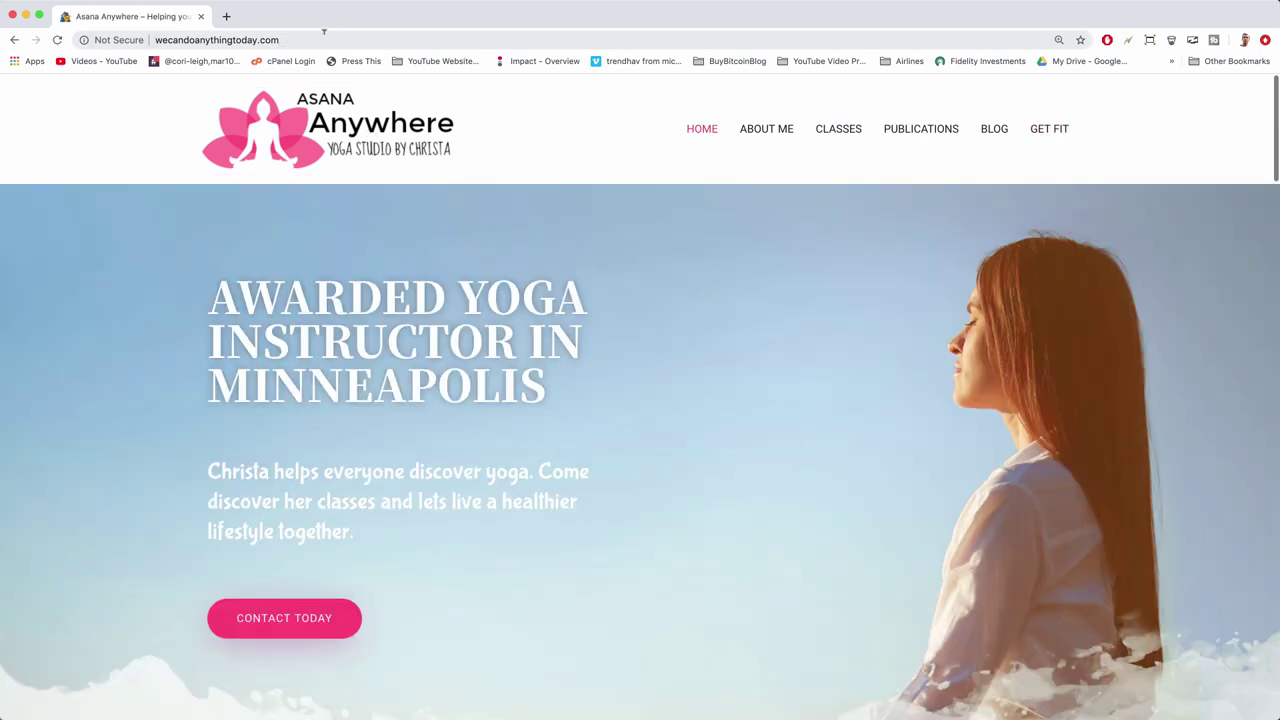
Load the site's login page by adding 'login' to the site address.
left_click(336, 36)
left_click(336, 36)
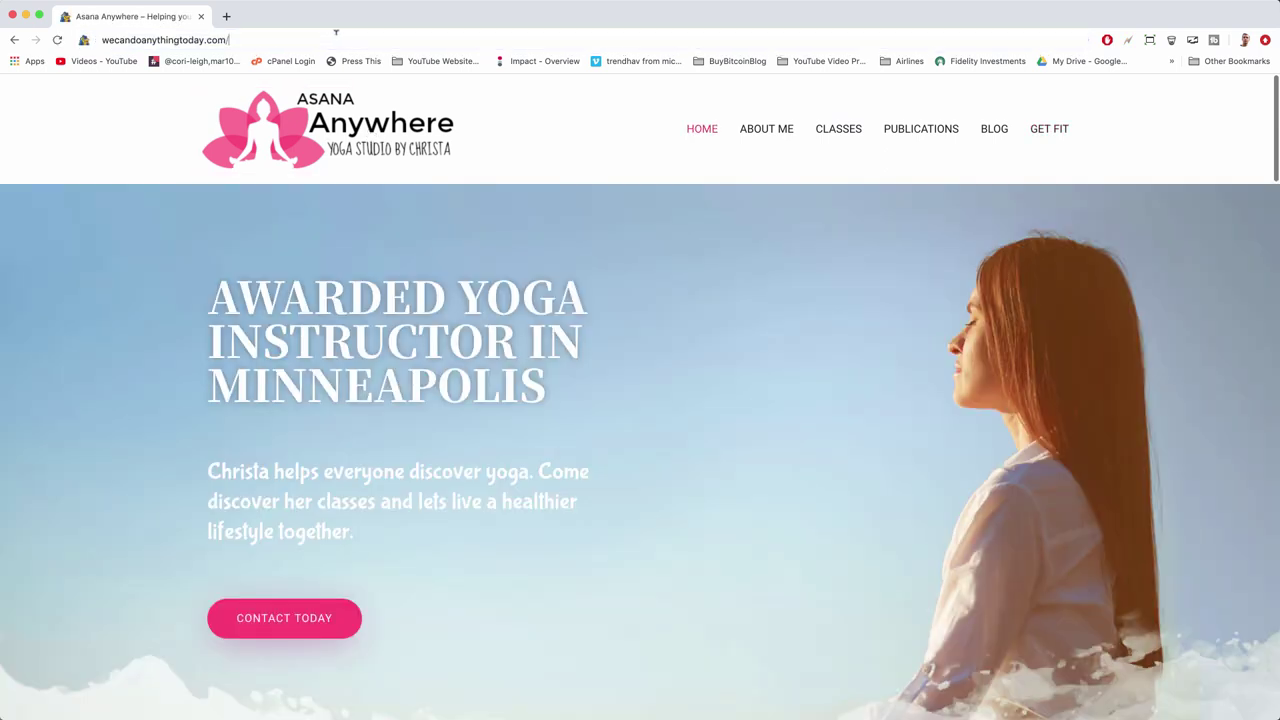
type("login")
key("Return")
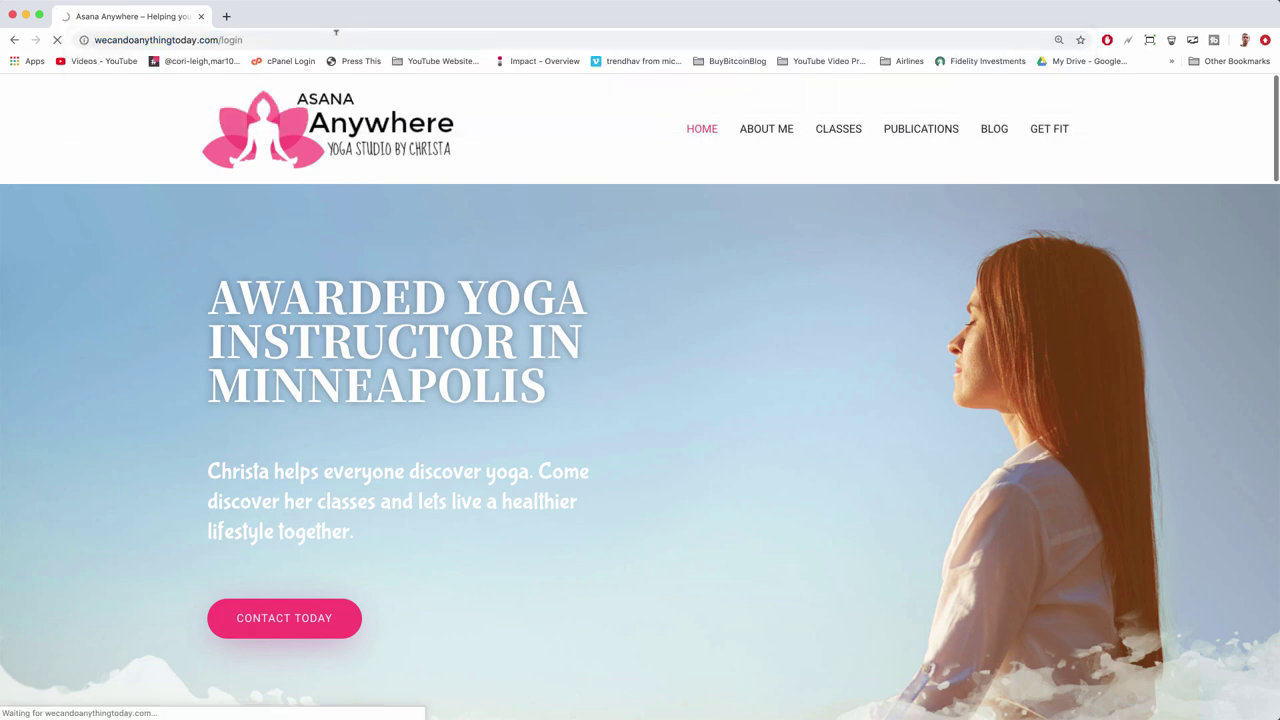
Sign in with the admin username and pasted password, with Remember Me ticked.
type("Gr")
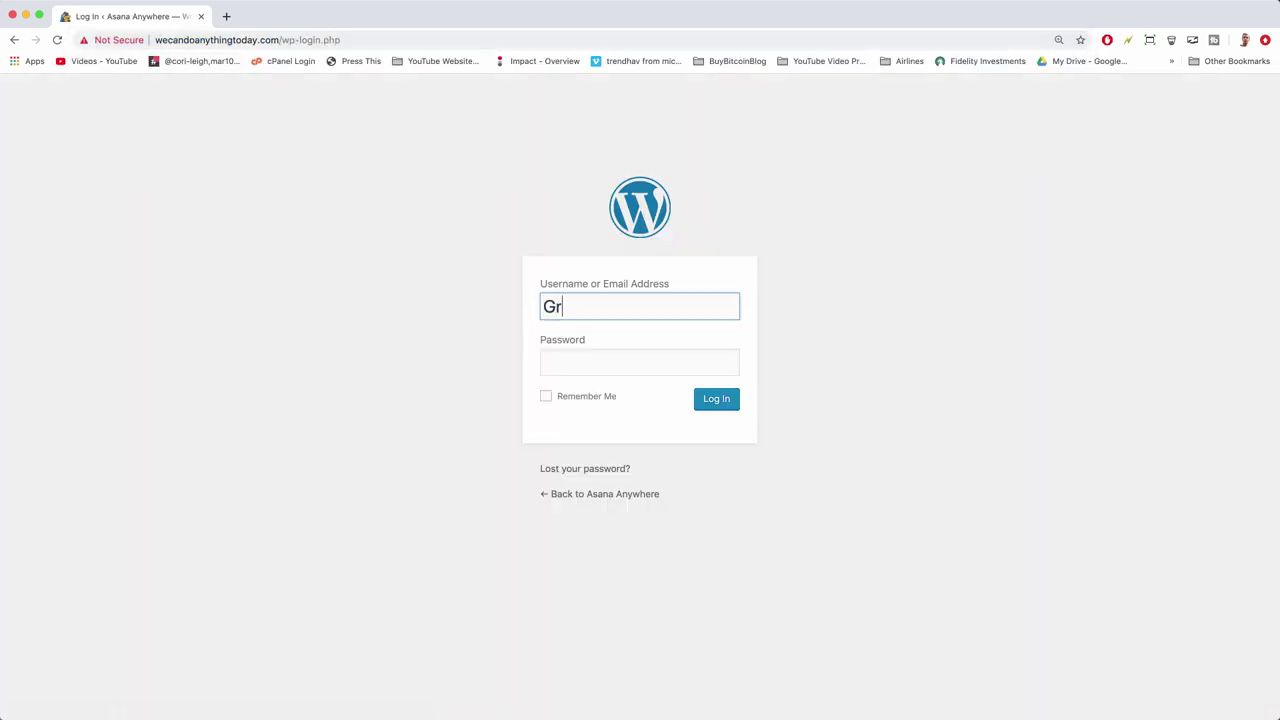
type("eg")
key("Tab")
key("super+v")
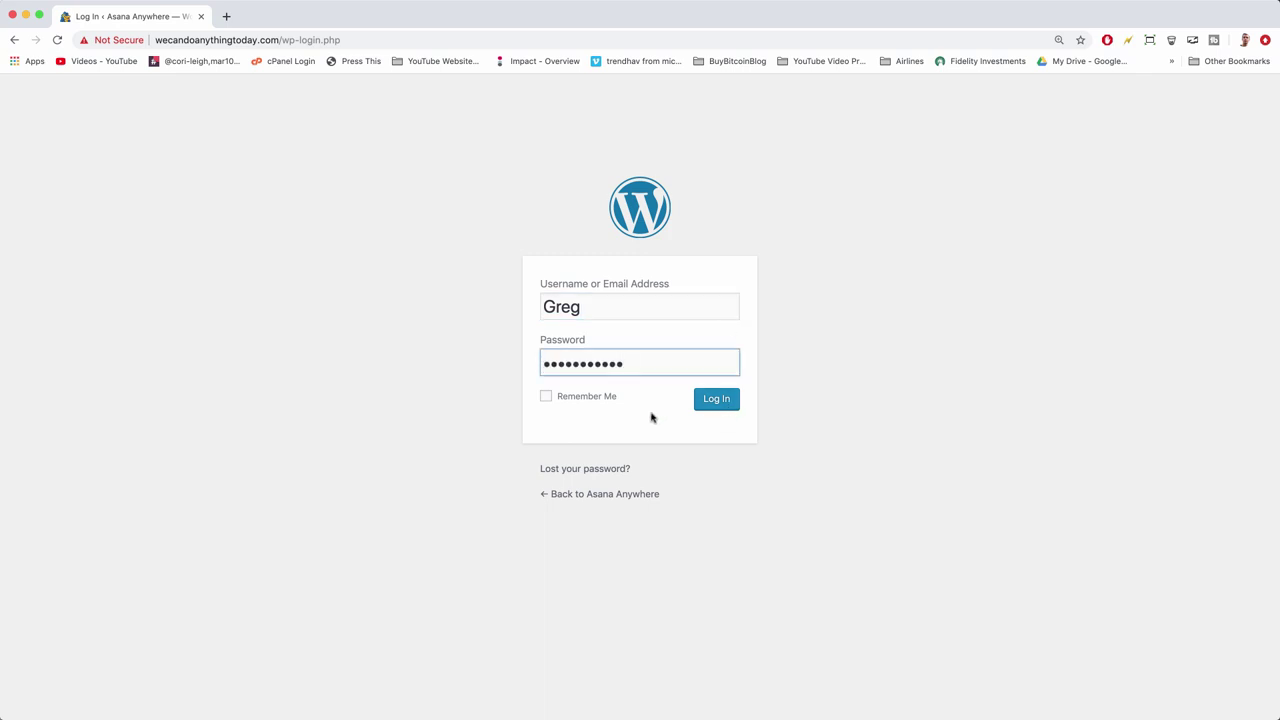
left_click(564, 399)
left_click(713, 398)
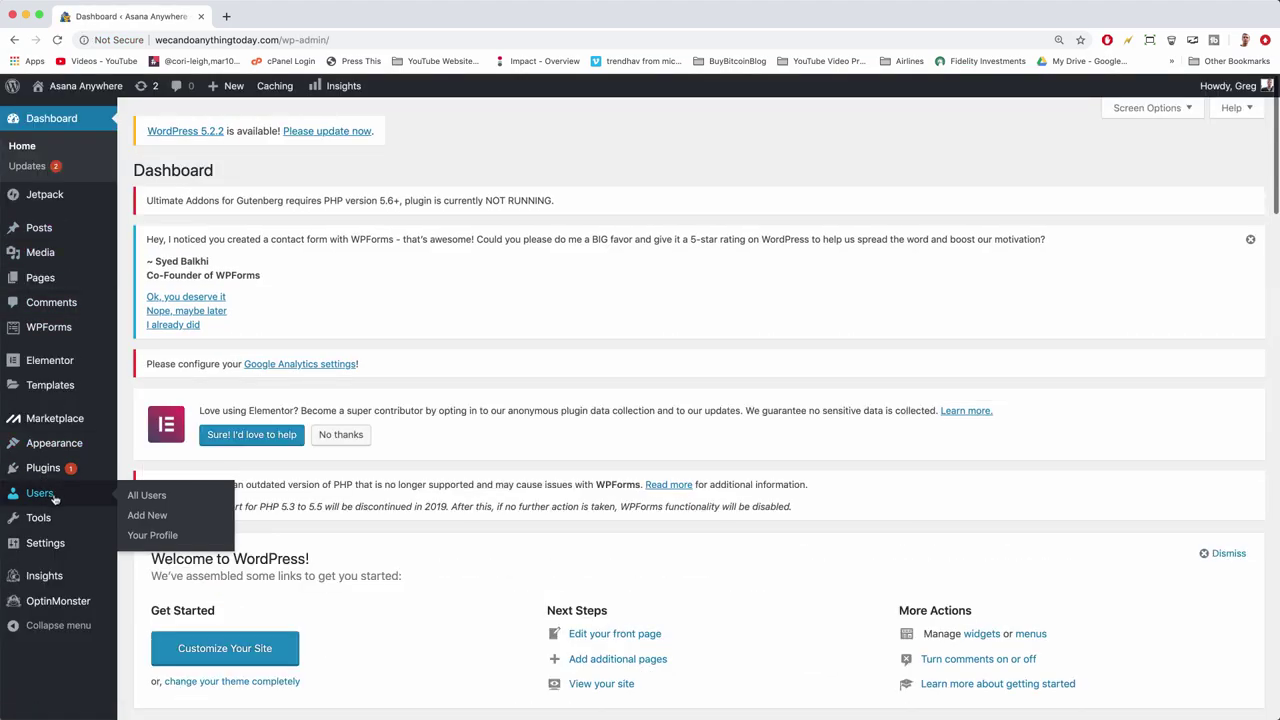
Give the admin user profile a new password, confirm the weak password, update, then view the site.
left_click(55, 495)
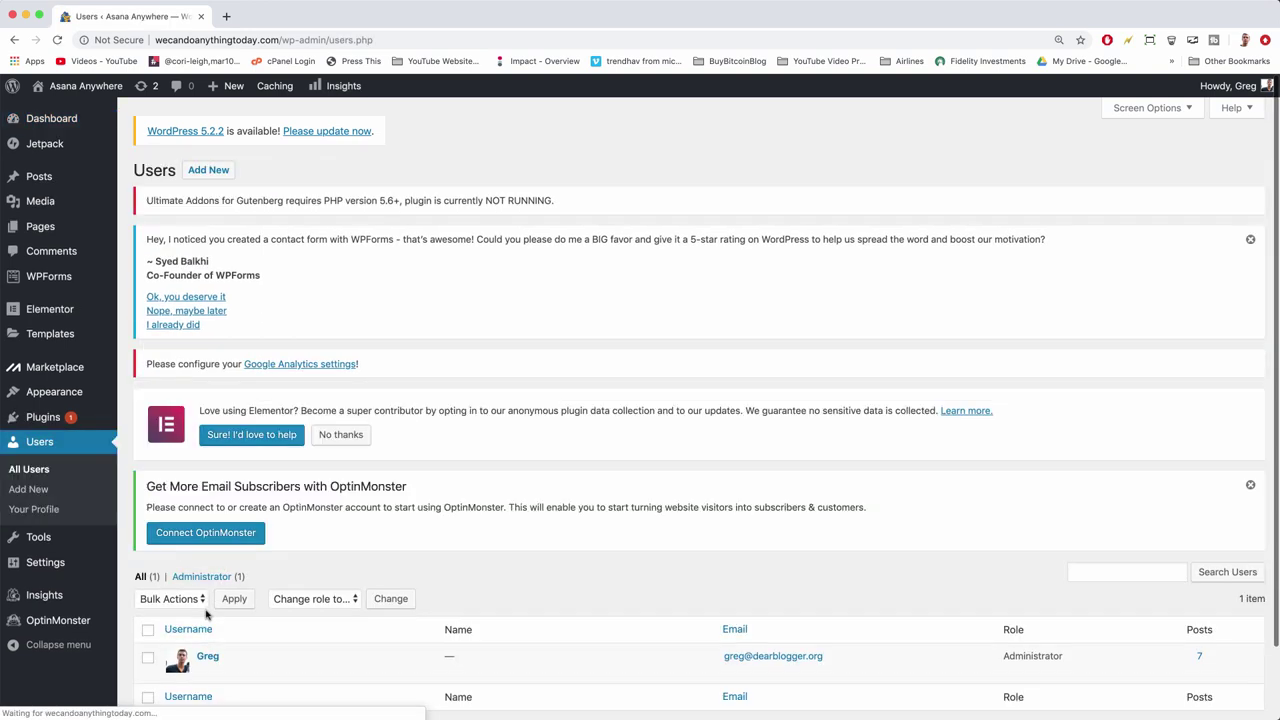
left_click(207, 656)
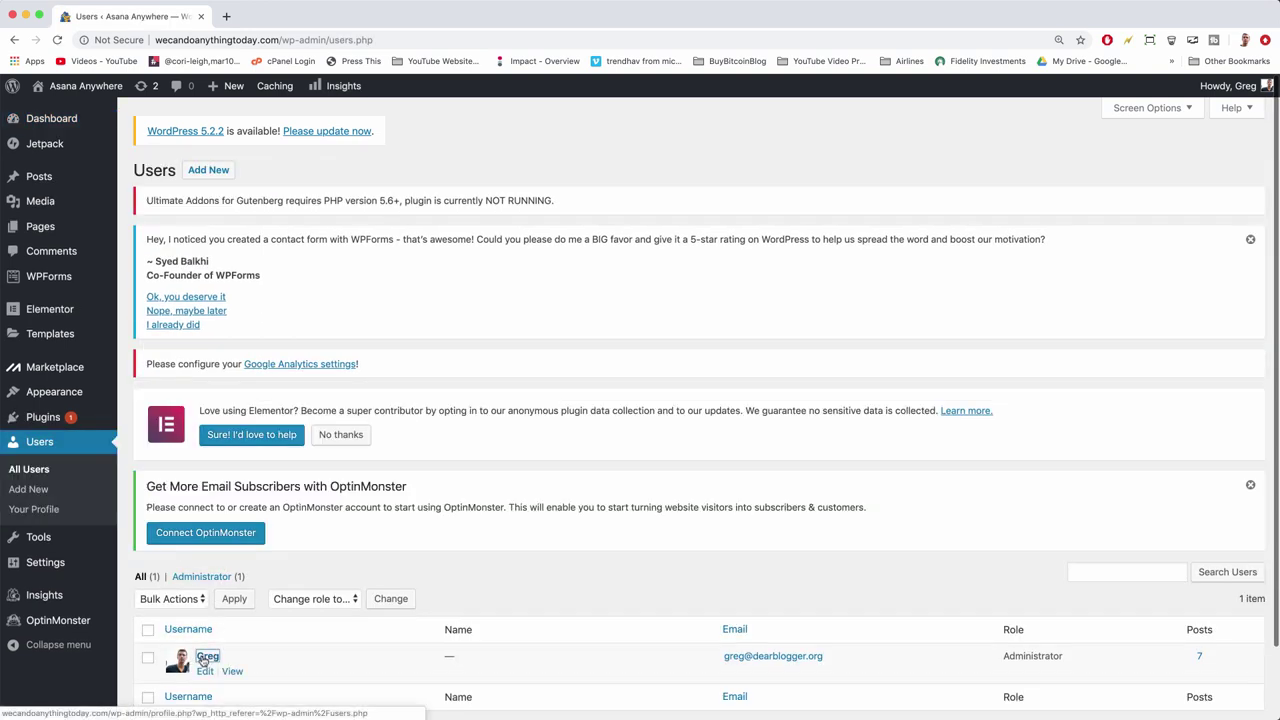
scroll(686, 449, "down", 10)
left_click(354, 534)
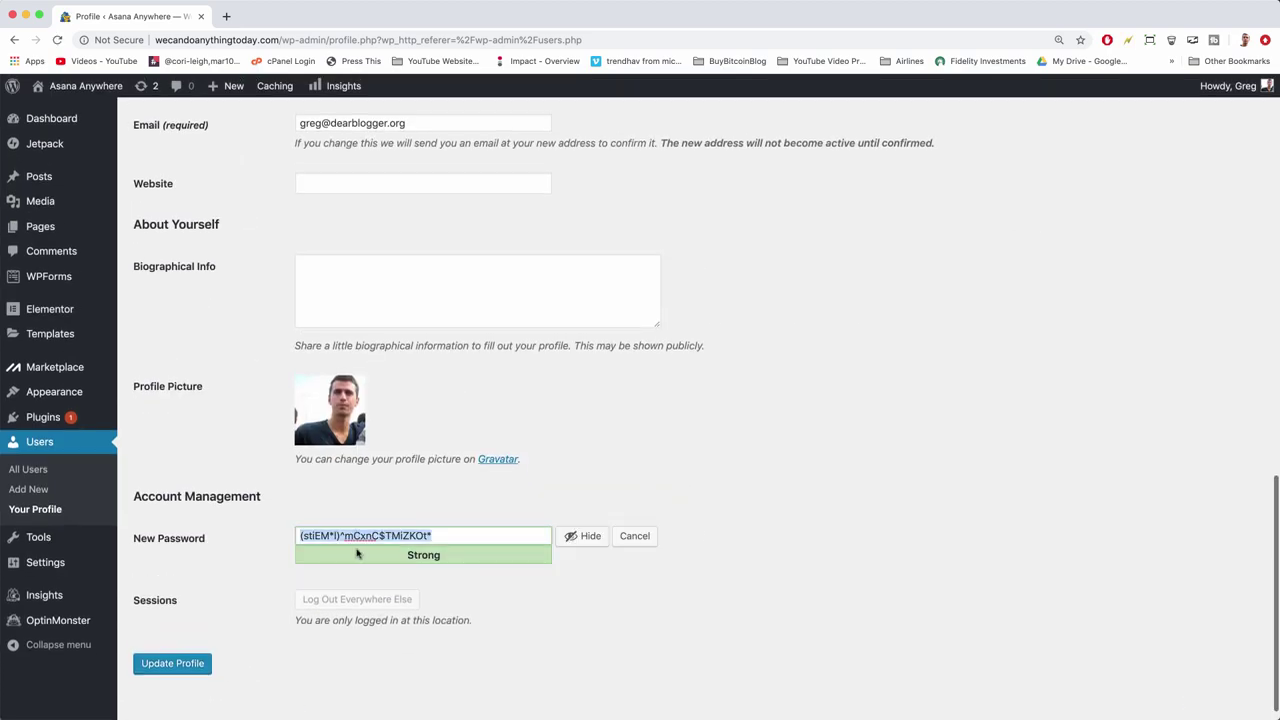
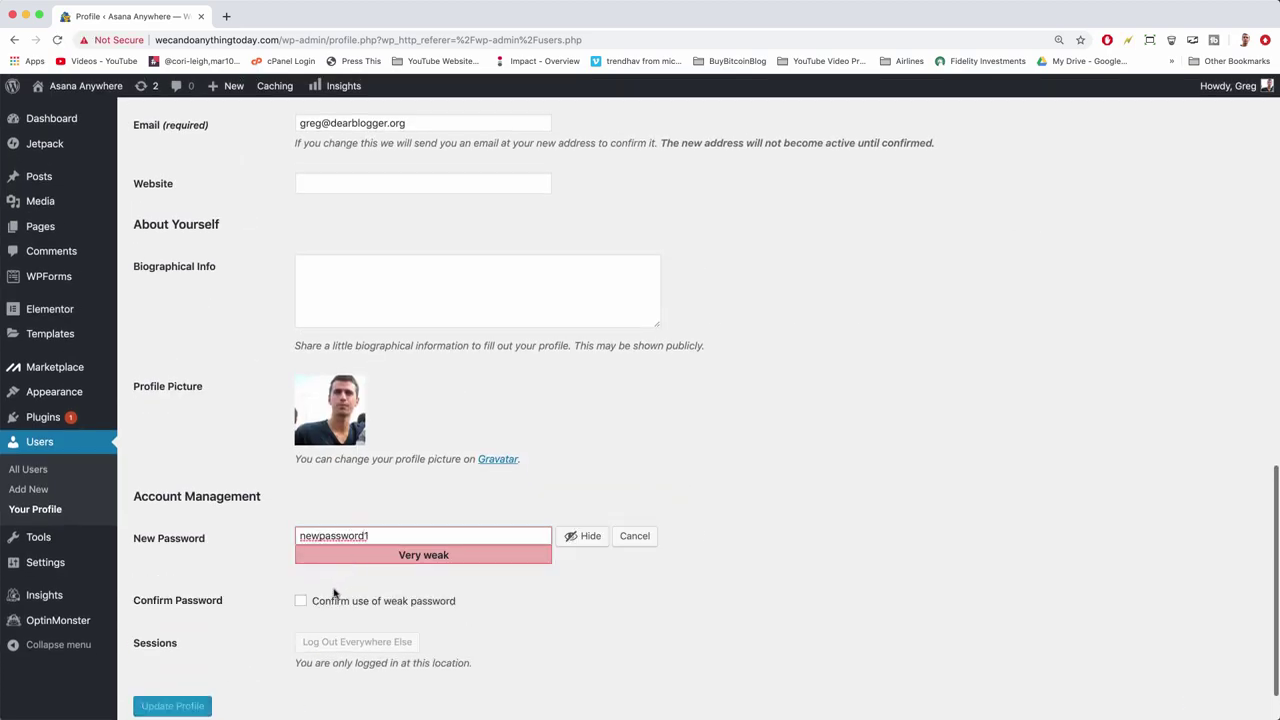
left_click(332, 601)
left_click(193, 707)
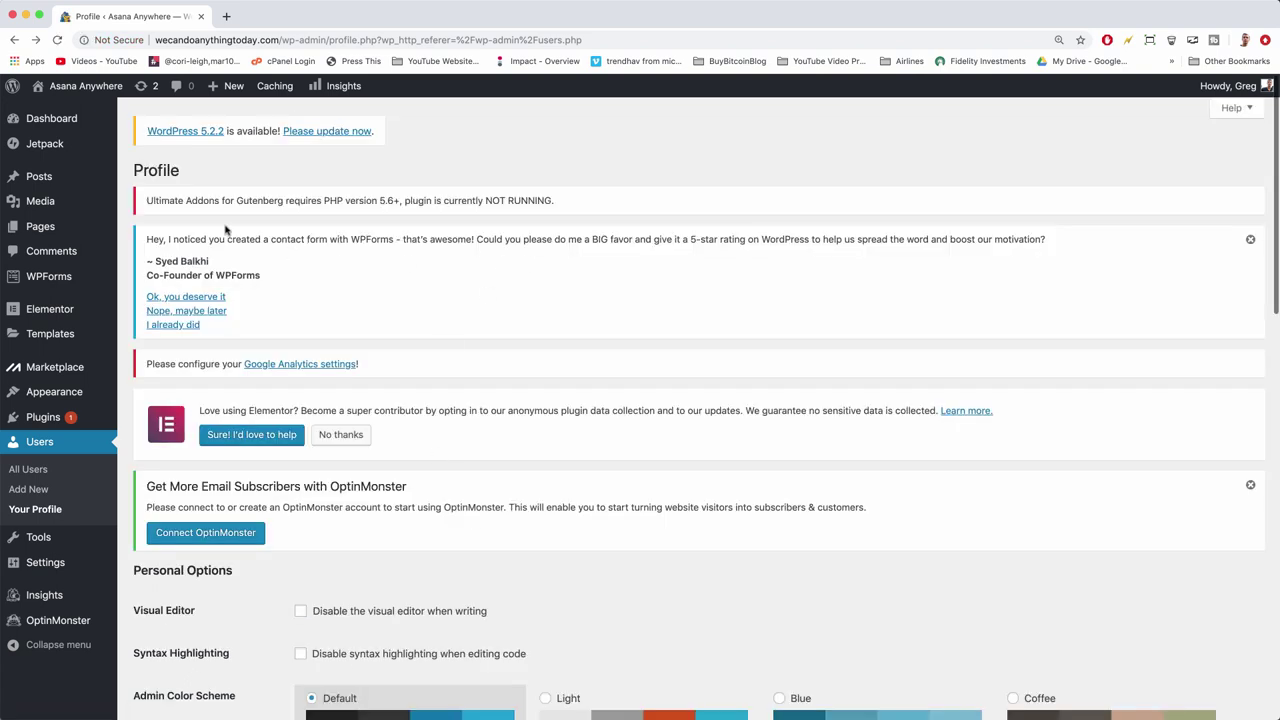
left_click(84, 90)
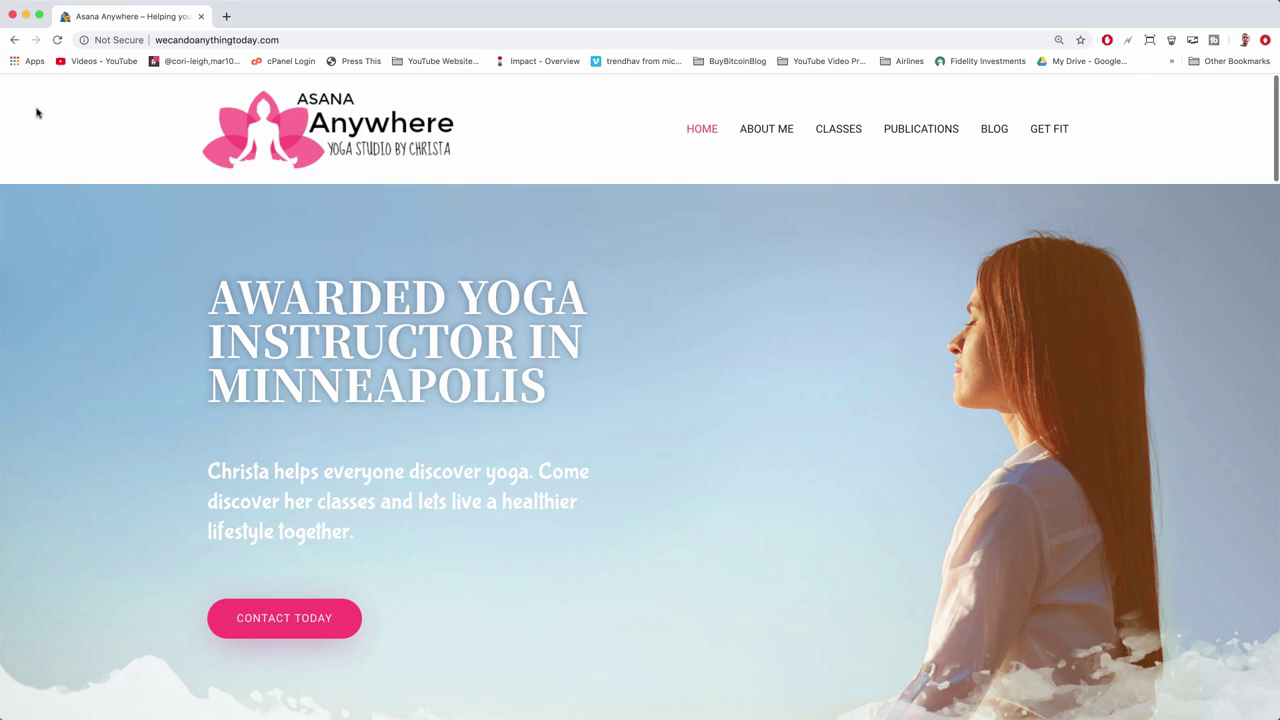
Reload the home page and bring up the site-name dropdown in the admin toolbar.
left_click(56, 40)
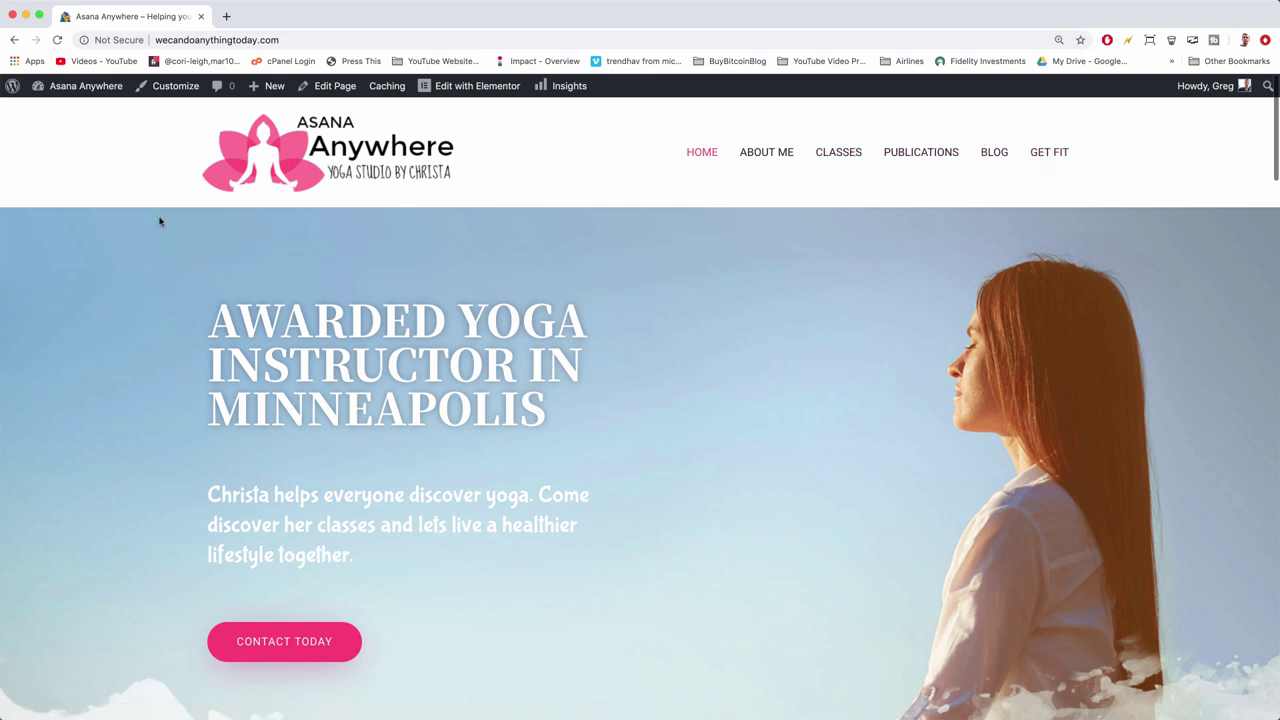
mouse_move(72, 87)
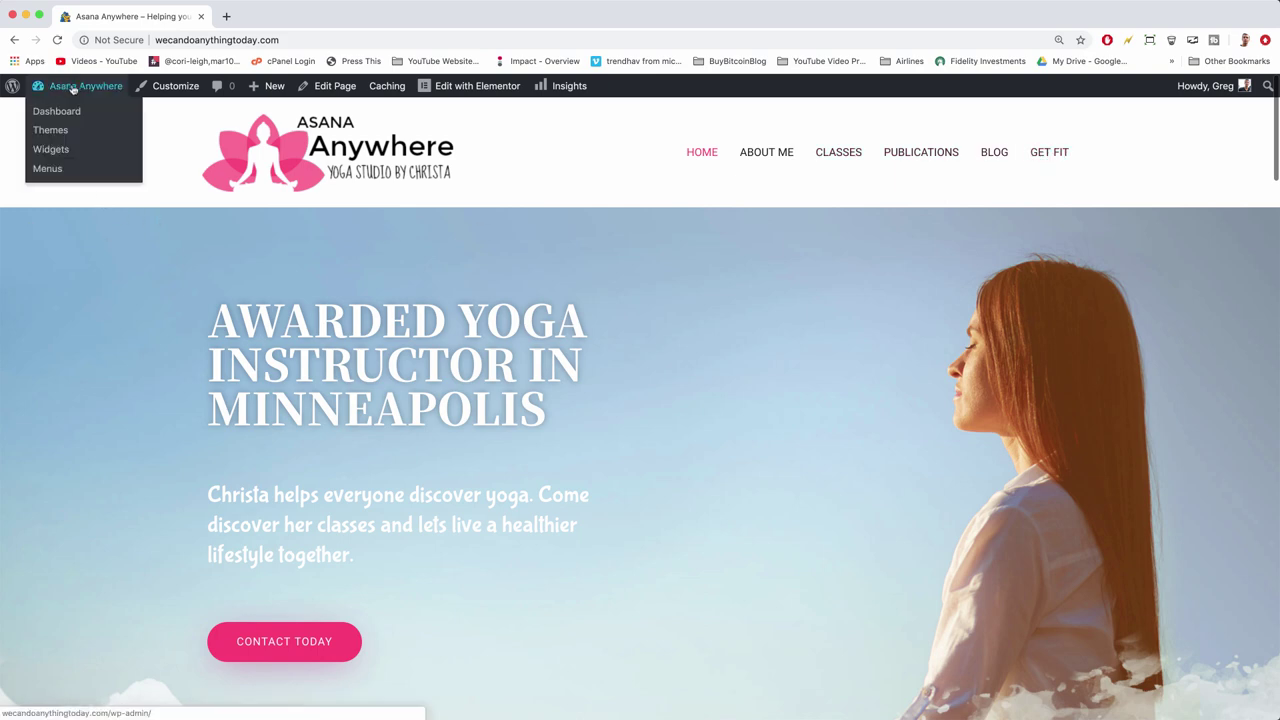
In Menus, change the GET FIT item's Navigation Label to REGISTER and save the Main Menu.
left_click(48, 169)
scroll(500, 390, "down", 10)
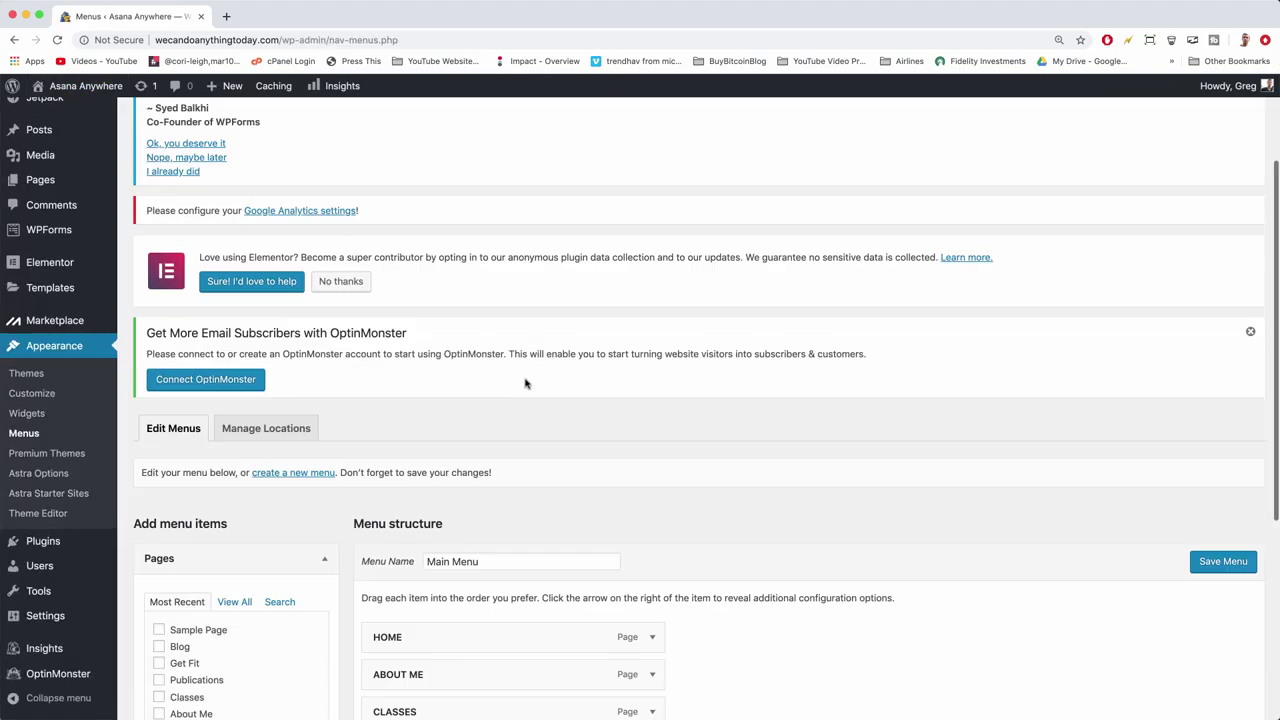
left_click(651, 468)
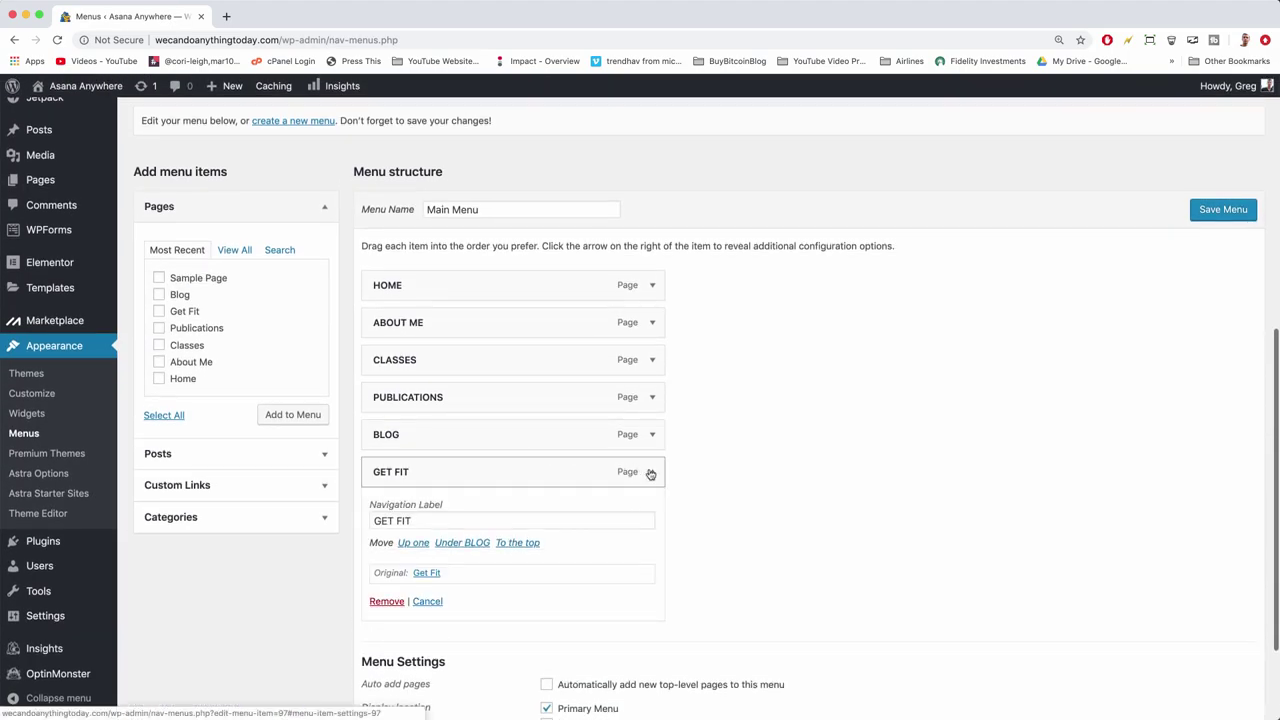
triple_click(433, 518)
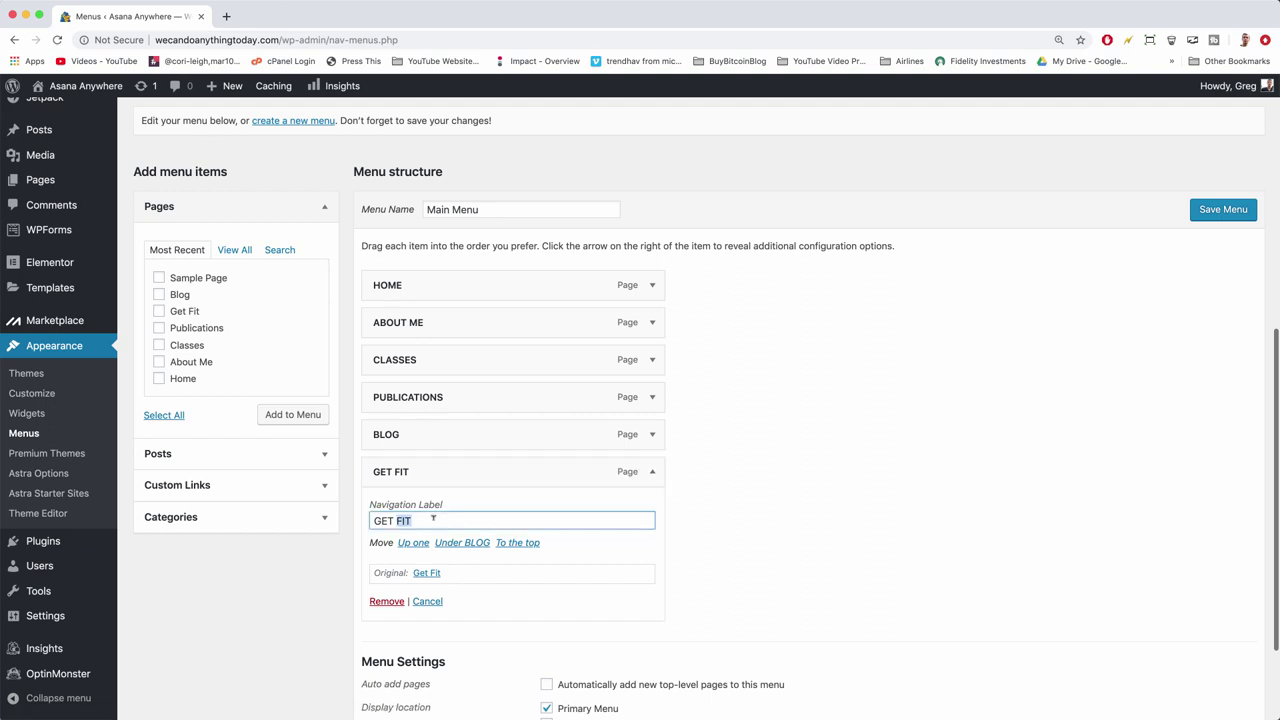
type("REGISTER")
left_click(1206, 218)
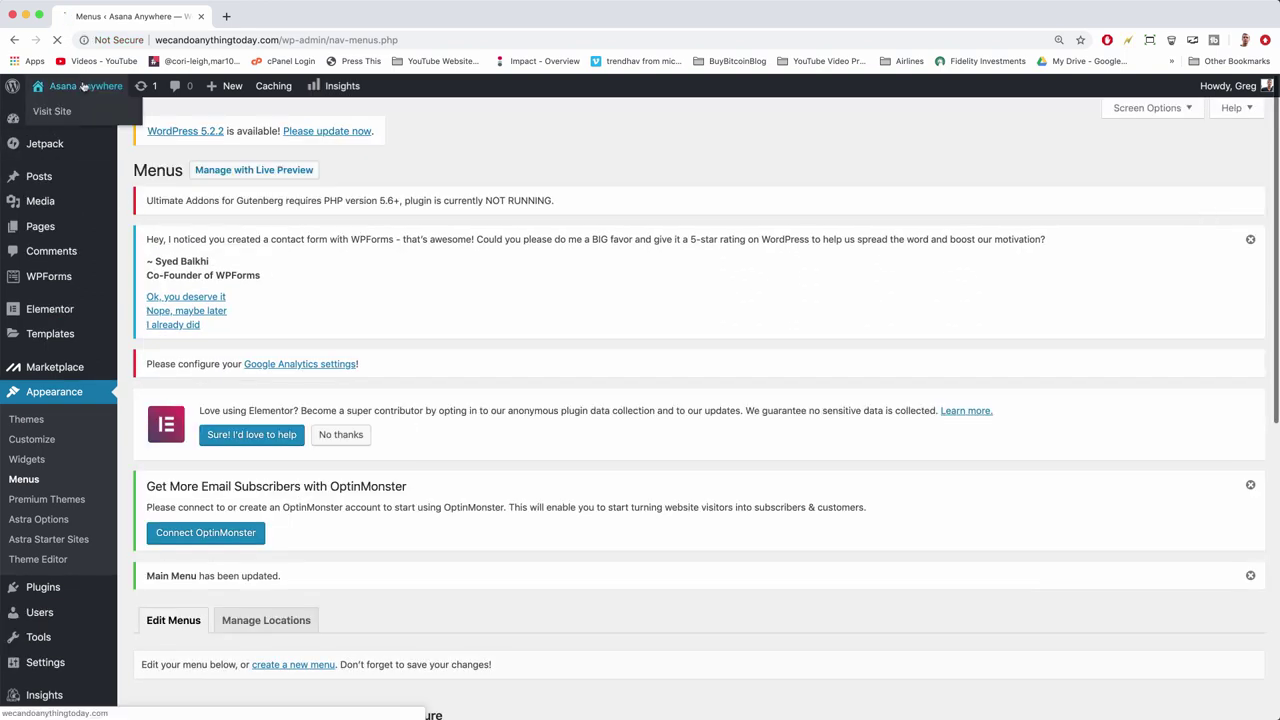
View the live home page and scroll to confirm REGISTER replaces Get Fit in the navigation.
left_click(83, 87)
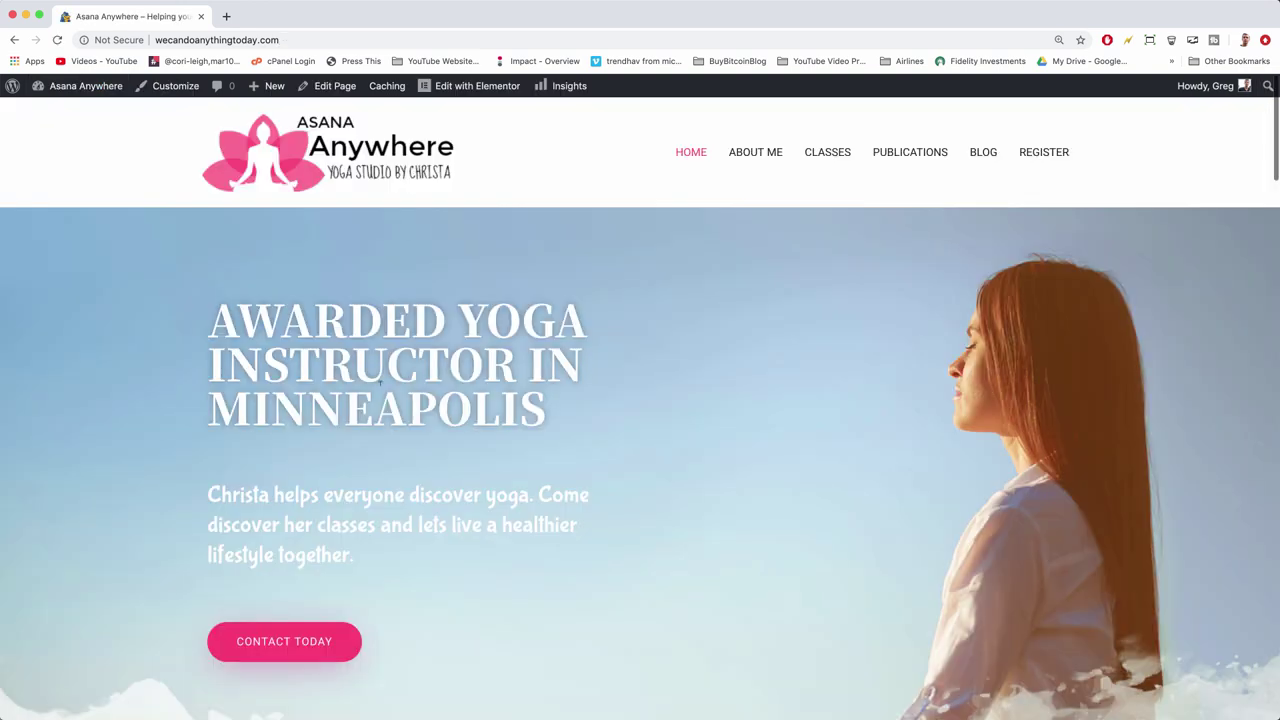
scroll(691, 351, "down", 5)
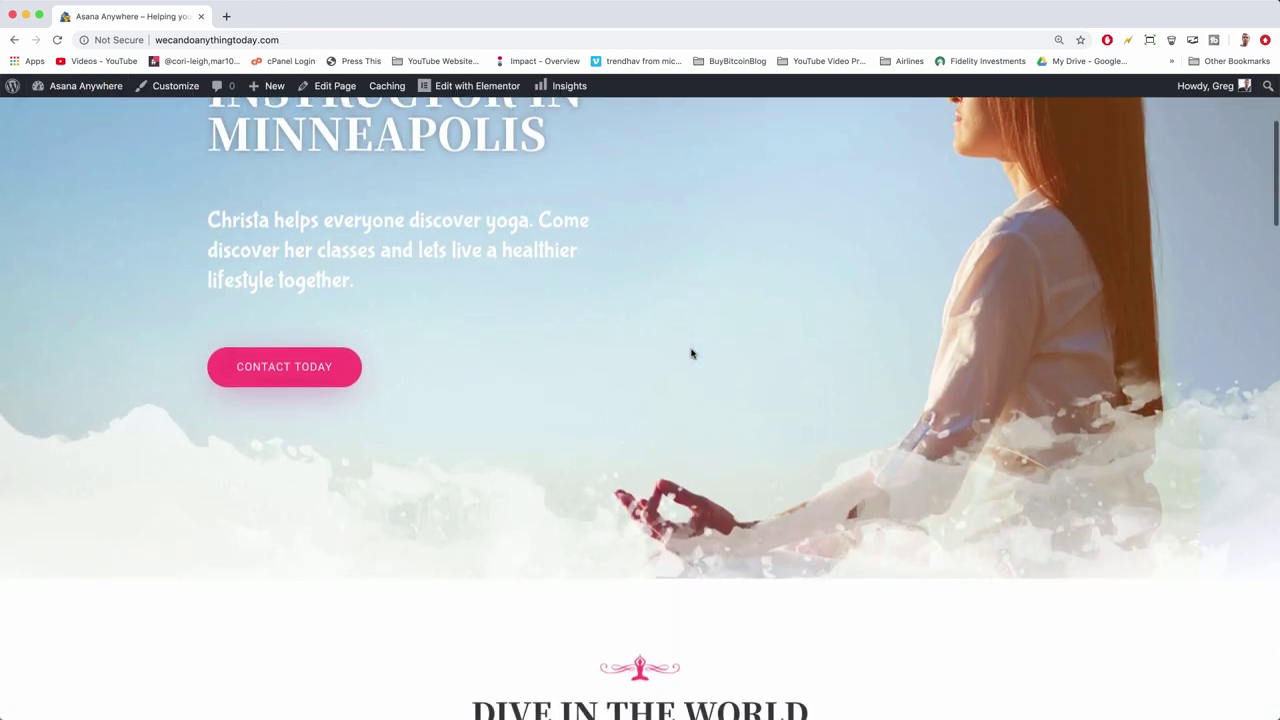
scroll(700, 352, "up", 5)
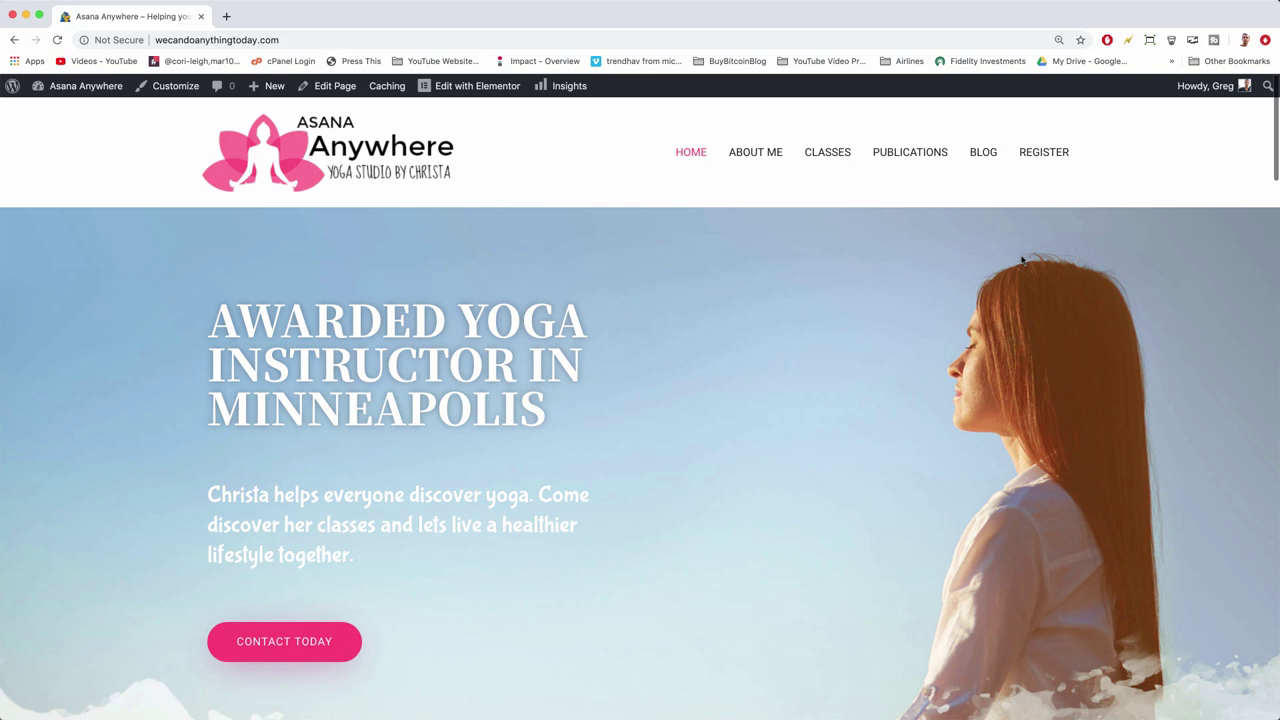
scroll(220, 243, "down", 4)
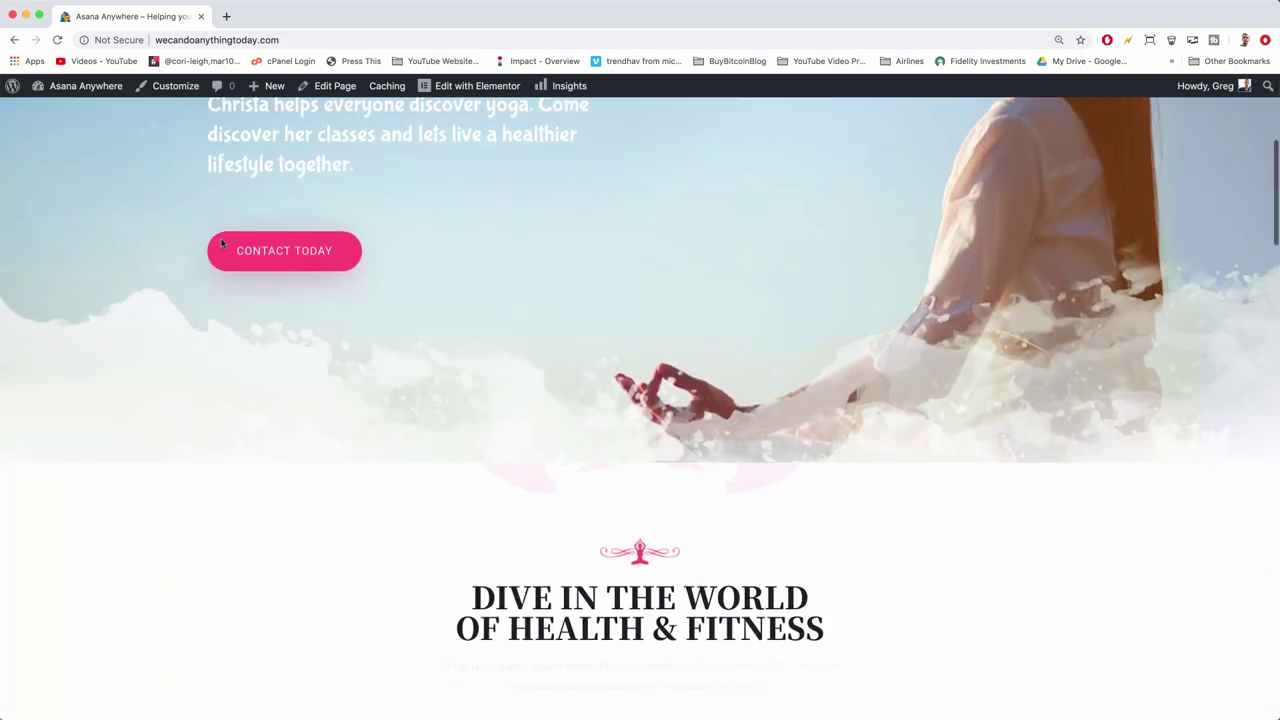
scroll(222, 243, "up", 2)
scroll(222, 243, "up", 3)
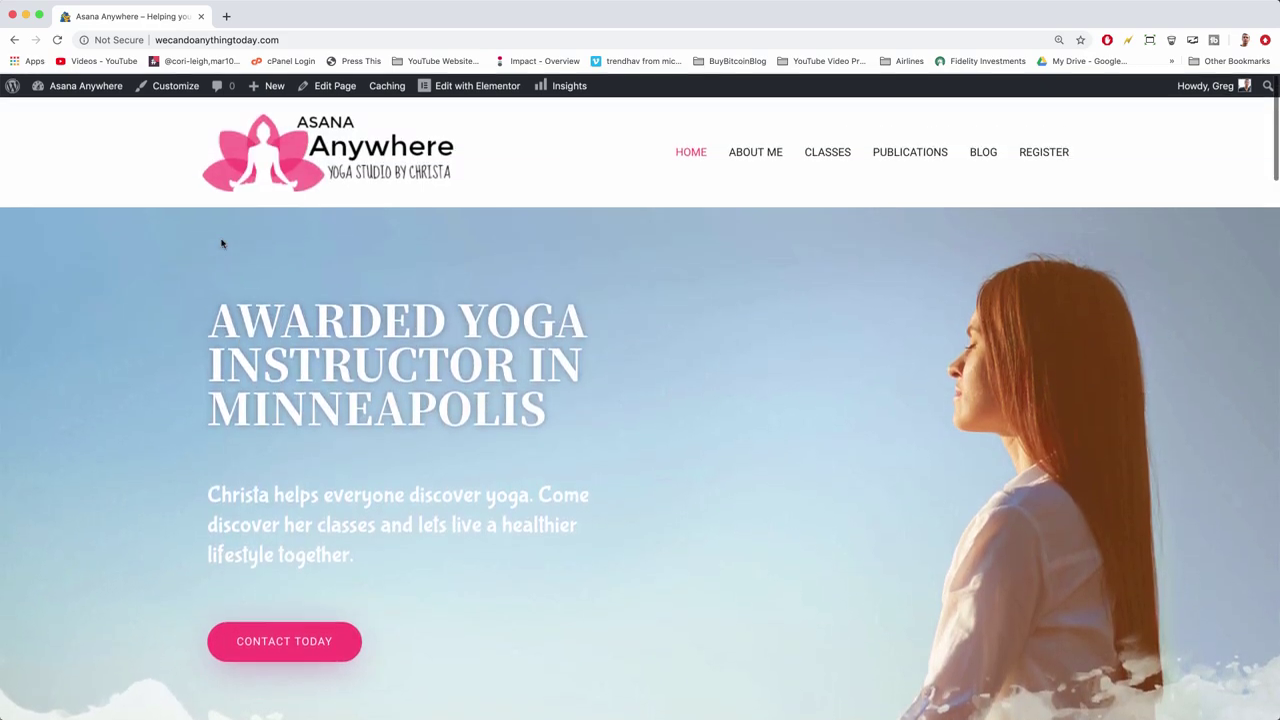
scroll(222, 243, "down", 1)
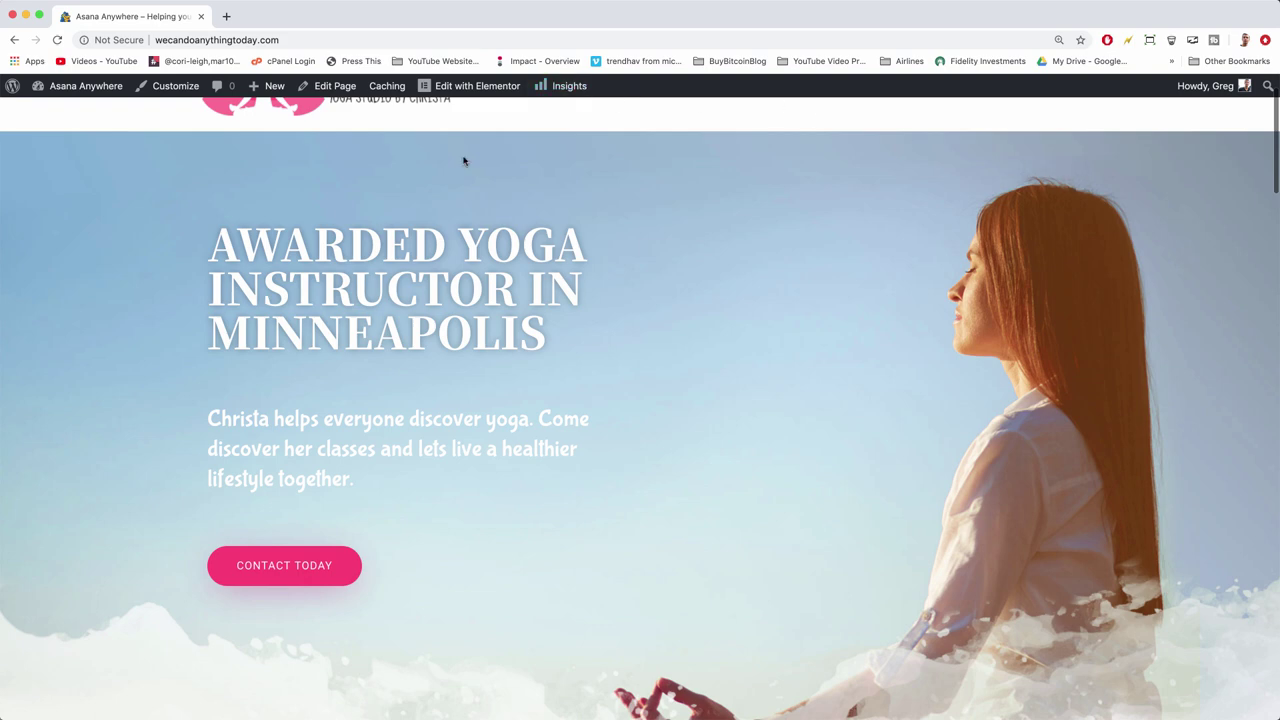
scroll(932, 598, "up", 2)
scroll(932, 598, "down", 2)
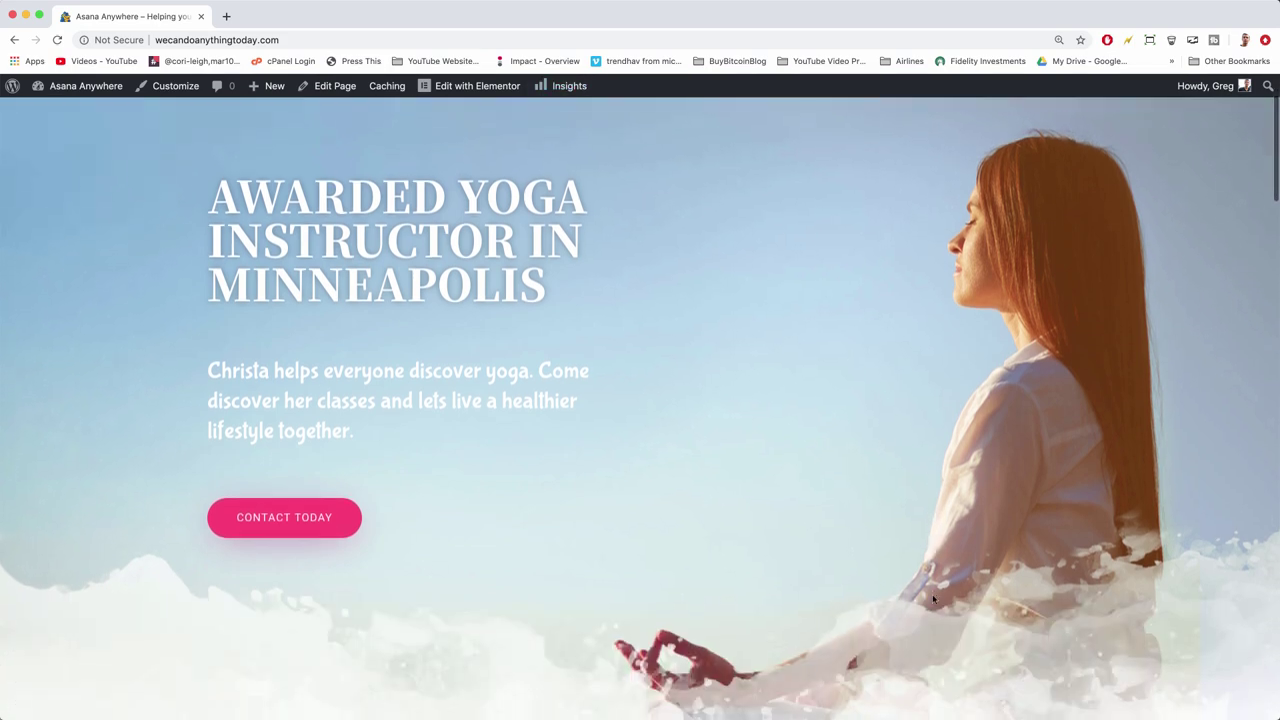
scroll(932, 598, "up", 2)
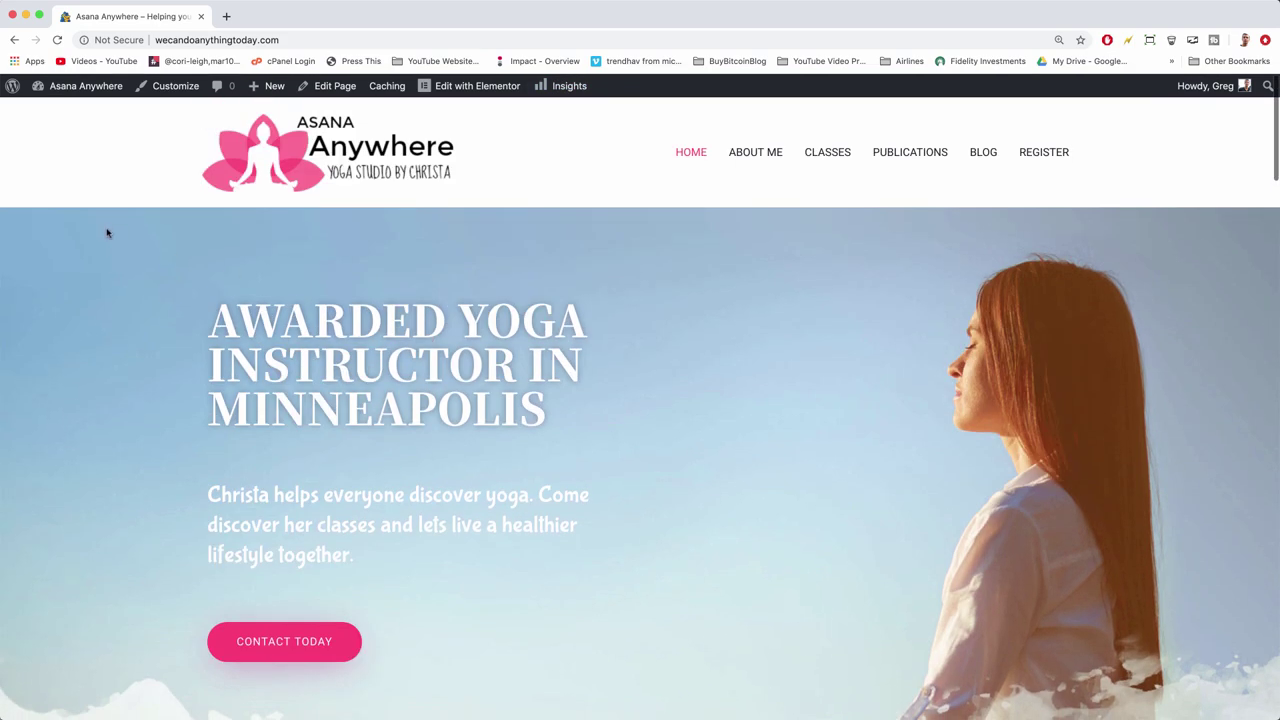
Edit the home page in Elementor and set the hero section's background image to the Media Library photo collage.
left_click(480, 87)
mouse_move(720, 197)
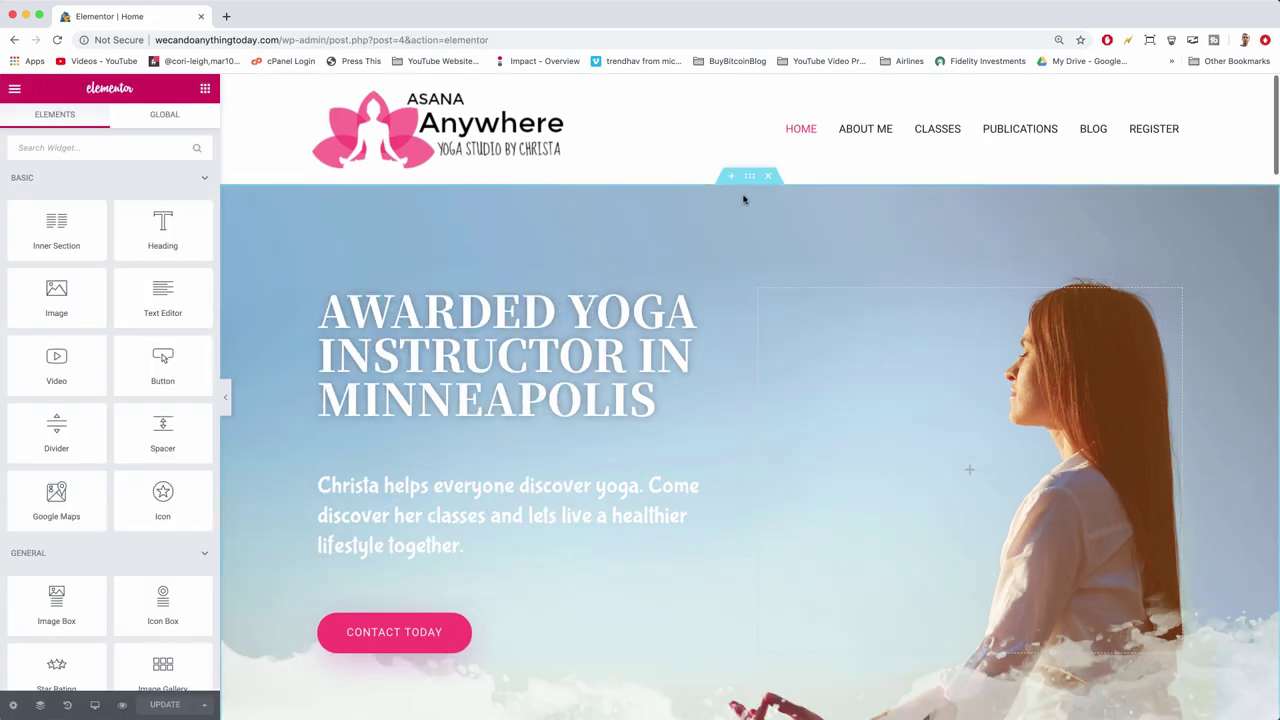
left_click(748, 178)
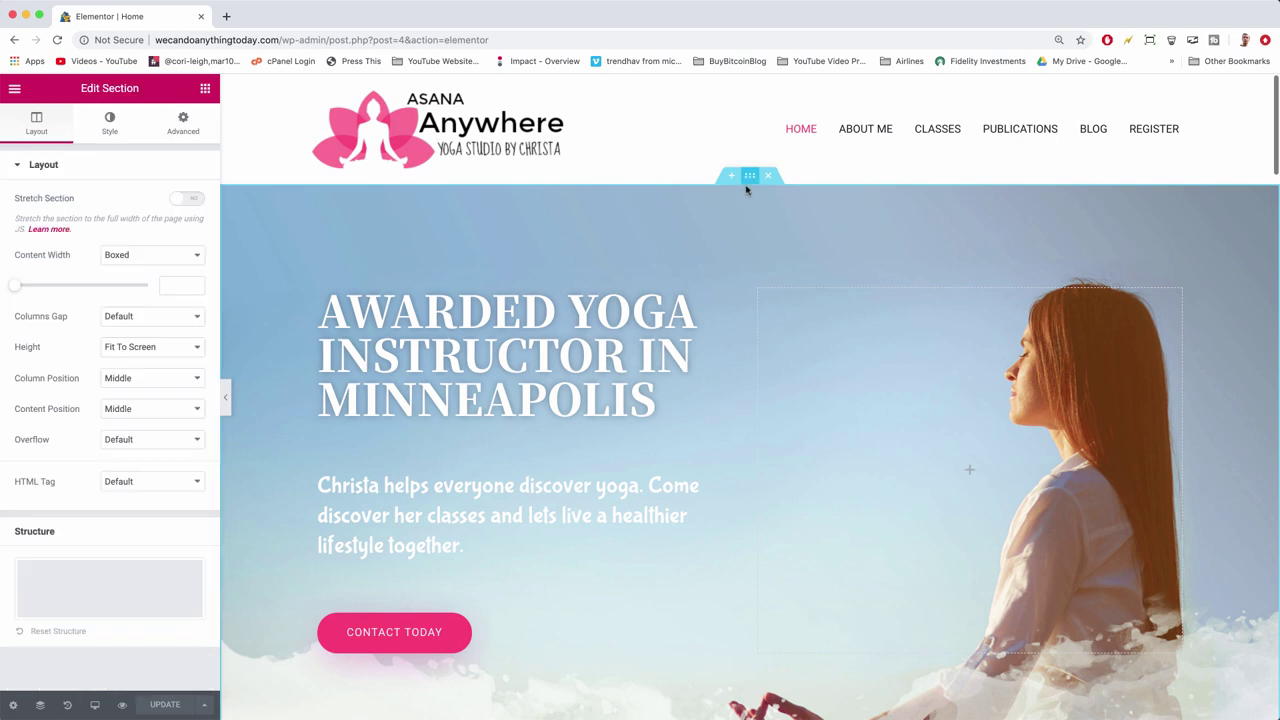
left_click(111, 126)
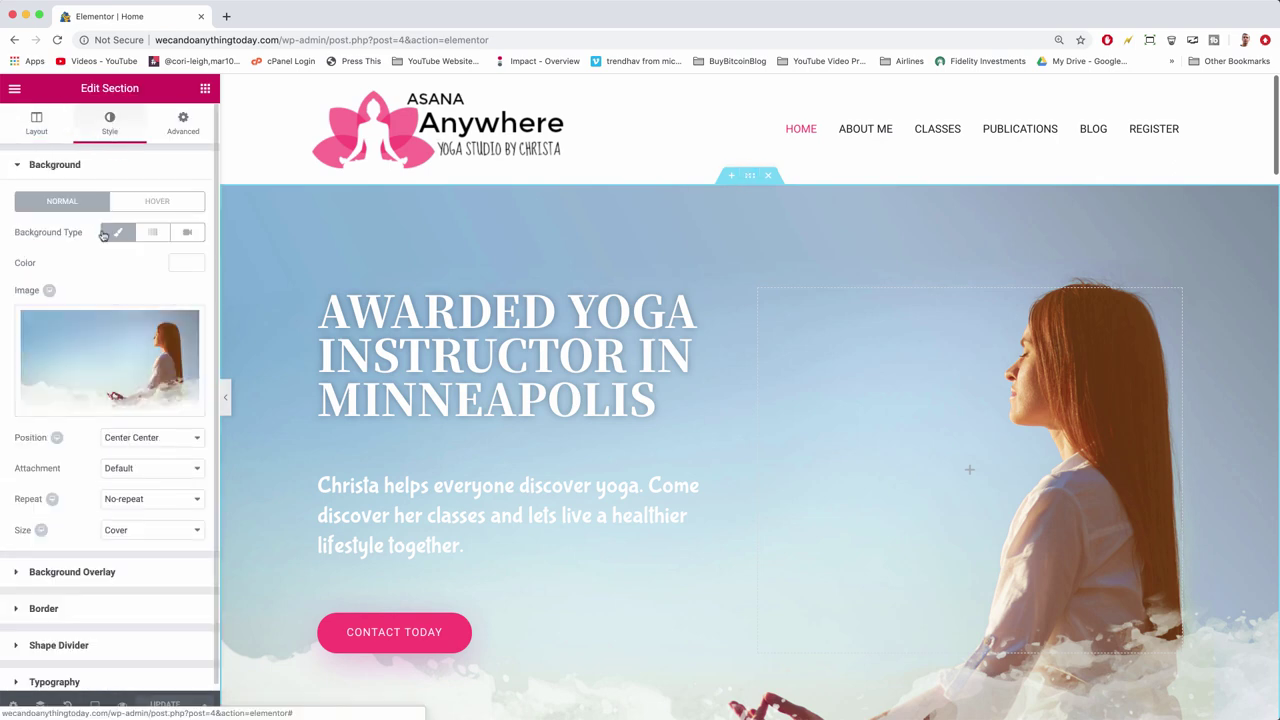
left_click(91, 373)
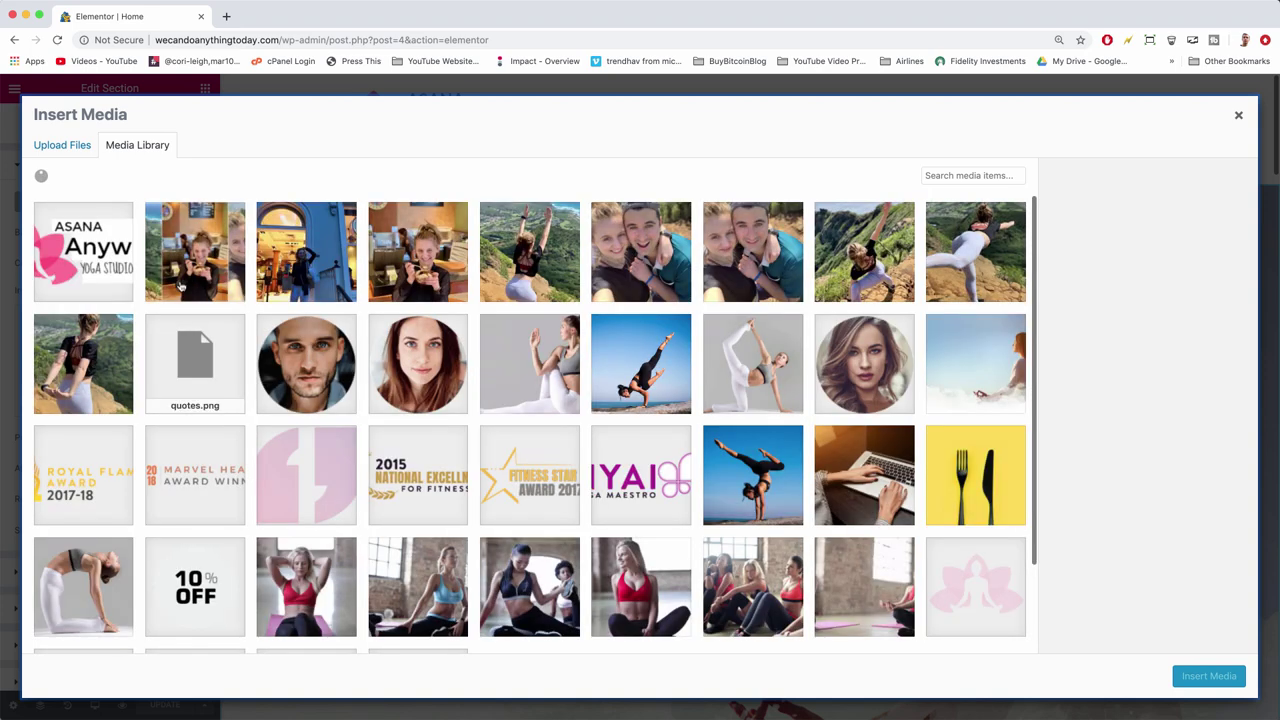
left_click(188, 262)
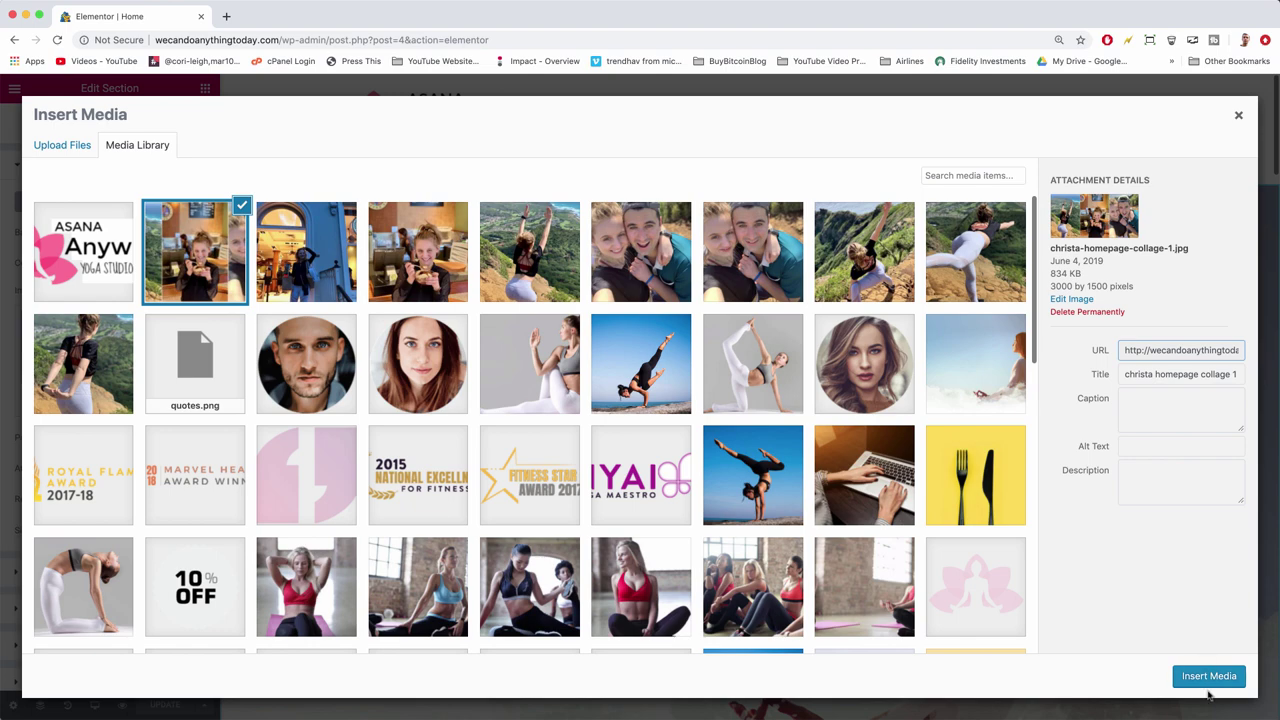
left_click(1202, 678)
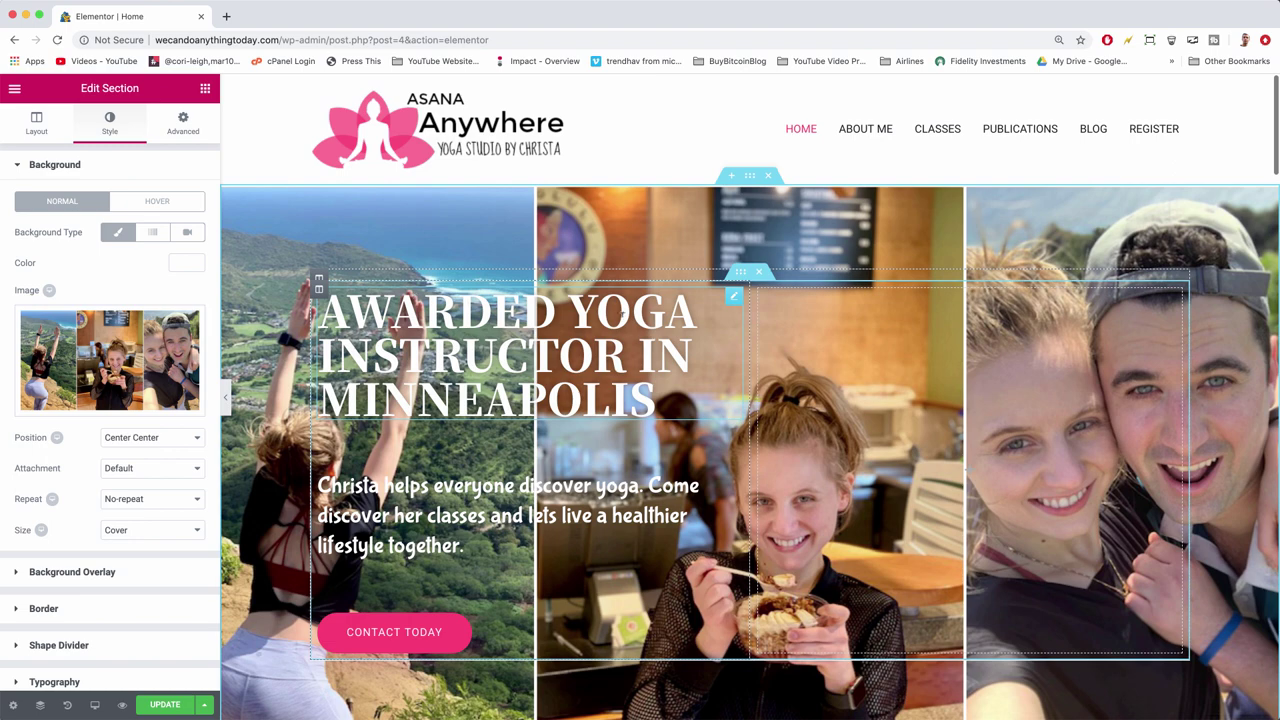
Scroll down and select the Contact Today button to show its settings.
scroll(459, 514, "down", 2)
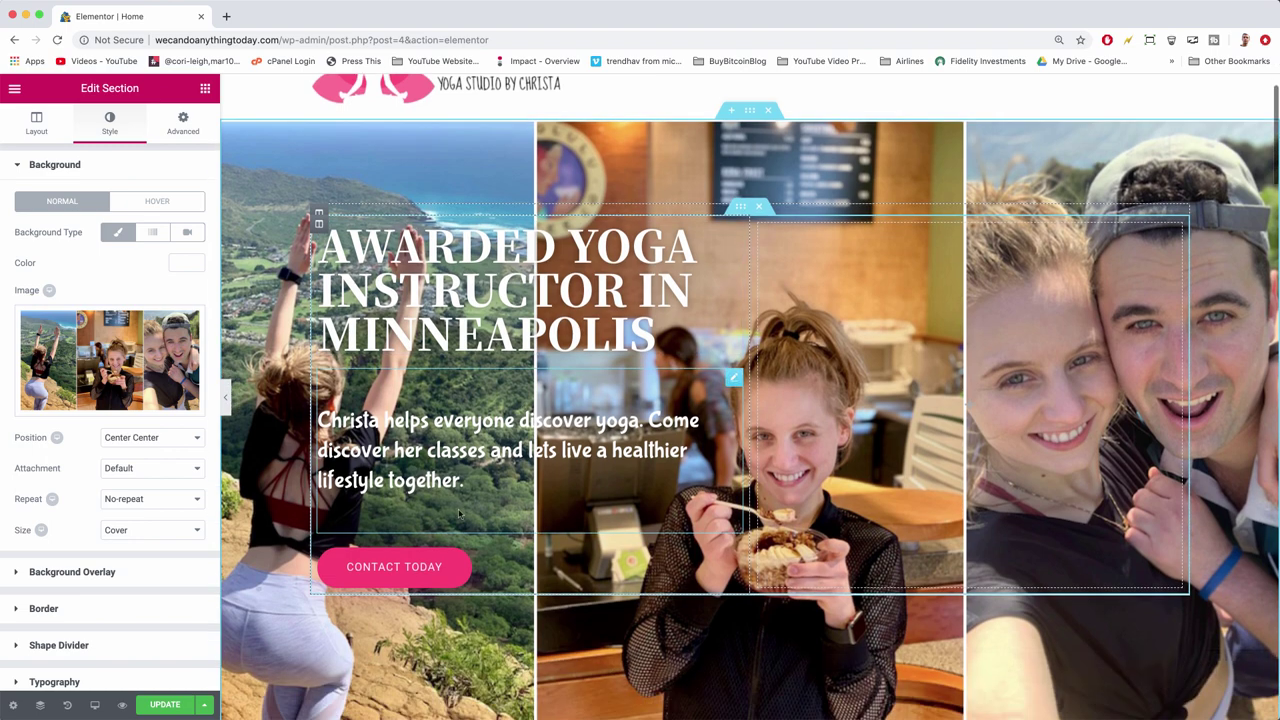
scroll(390, 503, "down", 2)
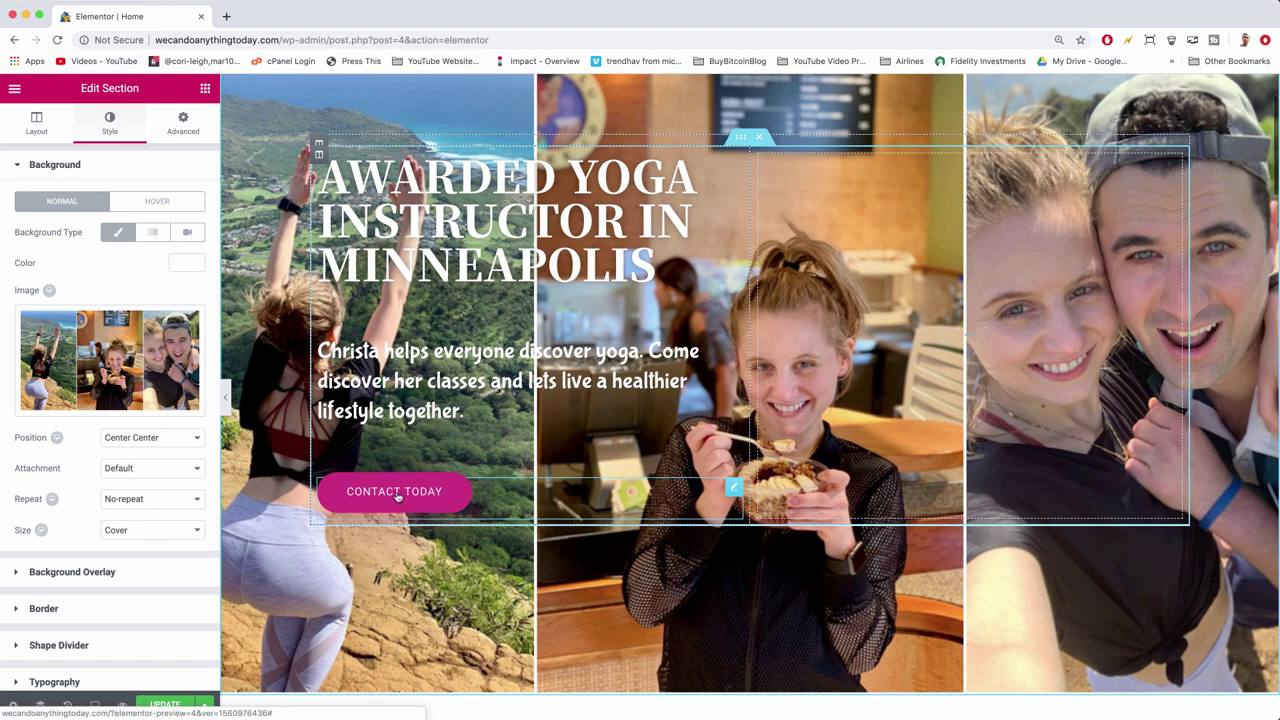
left_click(397, 495)
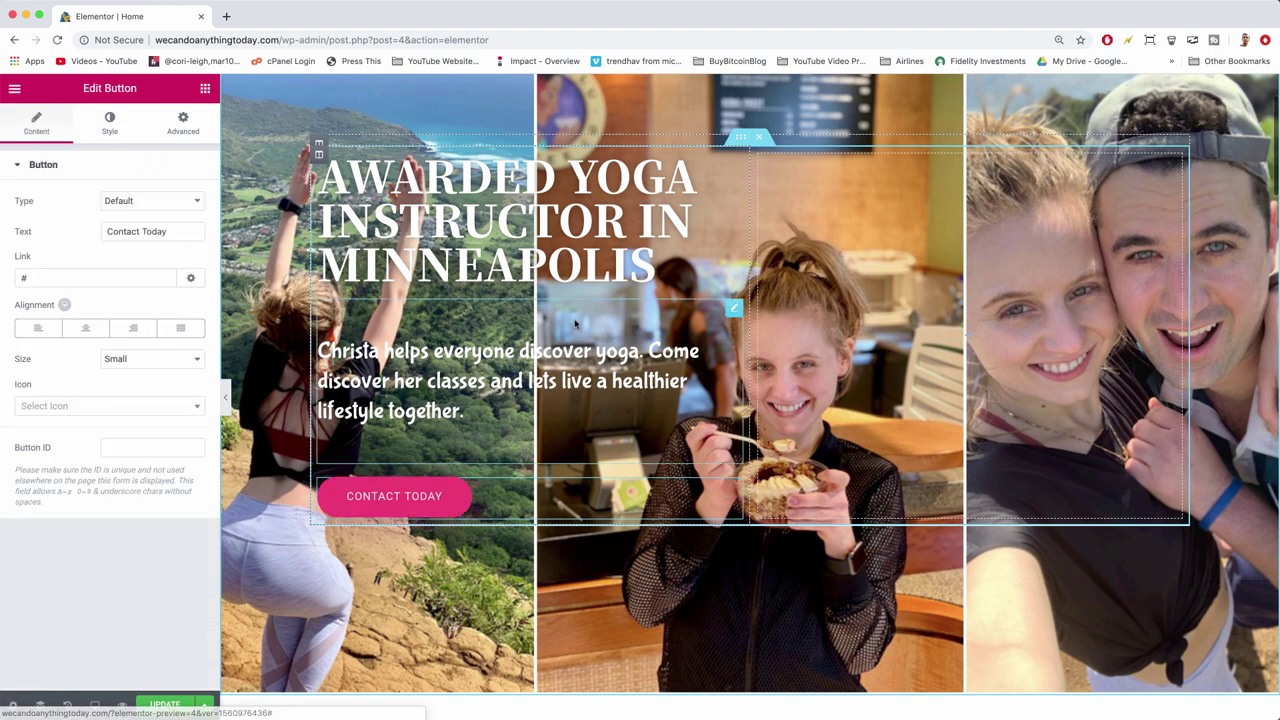
Load the live site in a new tab and copy the REGISTER menu link's address.
left_click(228, 17)
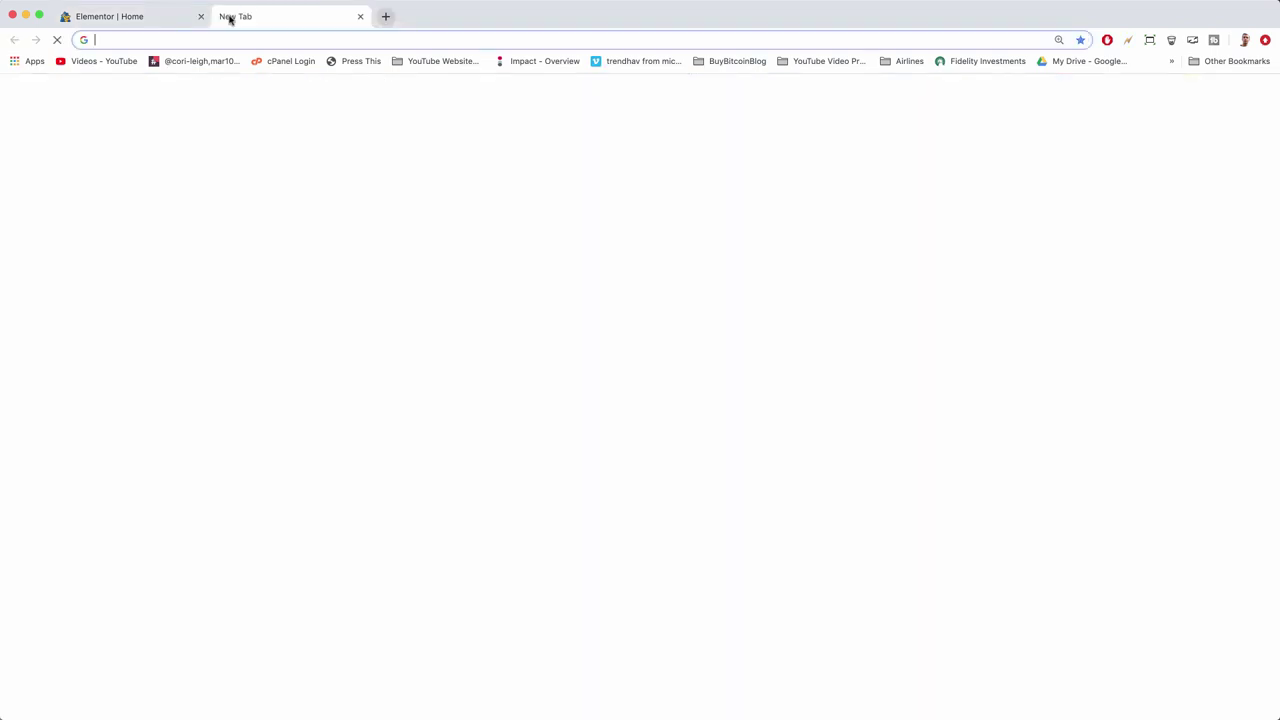
type("we")
key("Return")
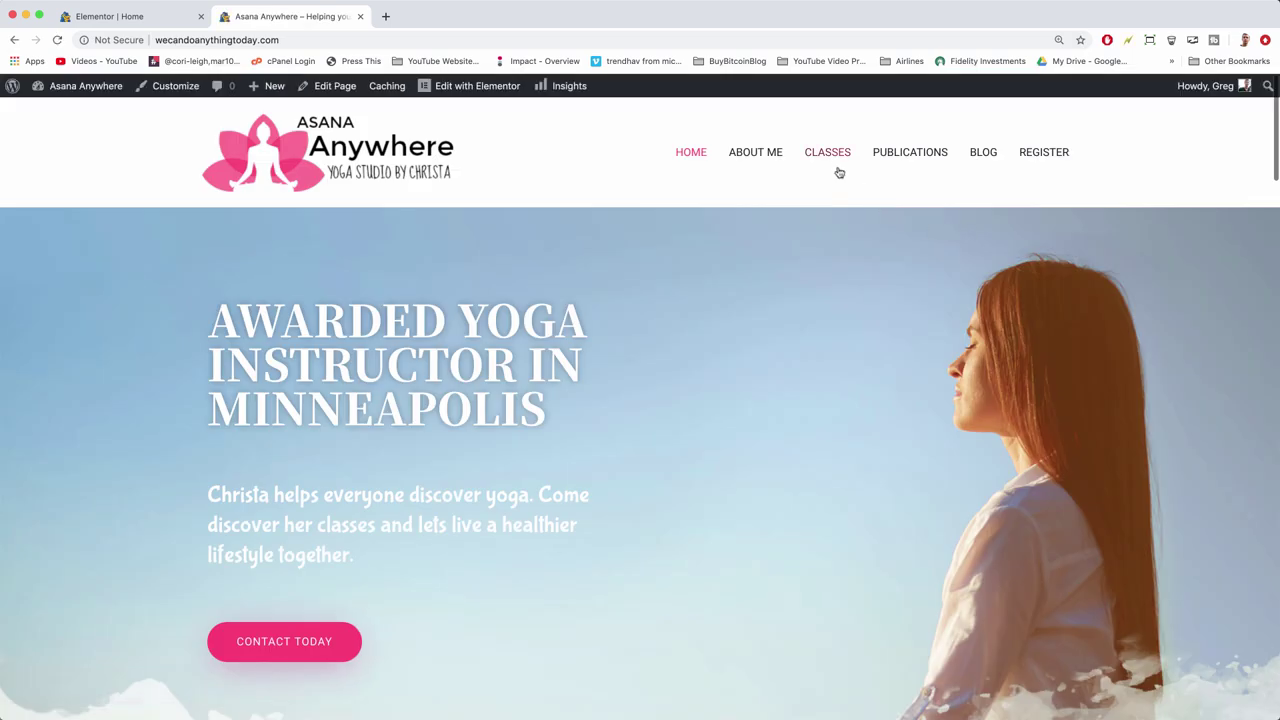
right_click(1054, 153)
left_click(1058, 212)
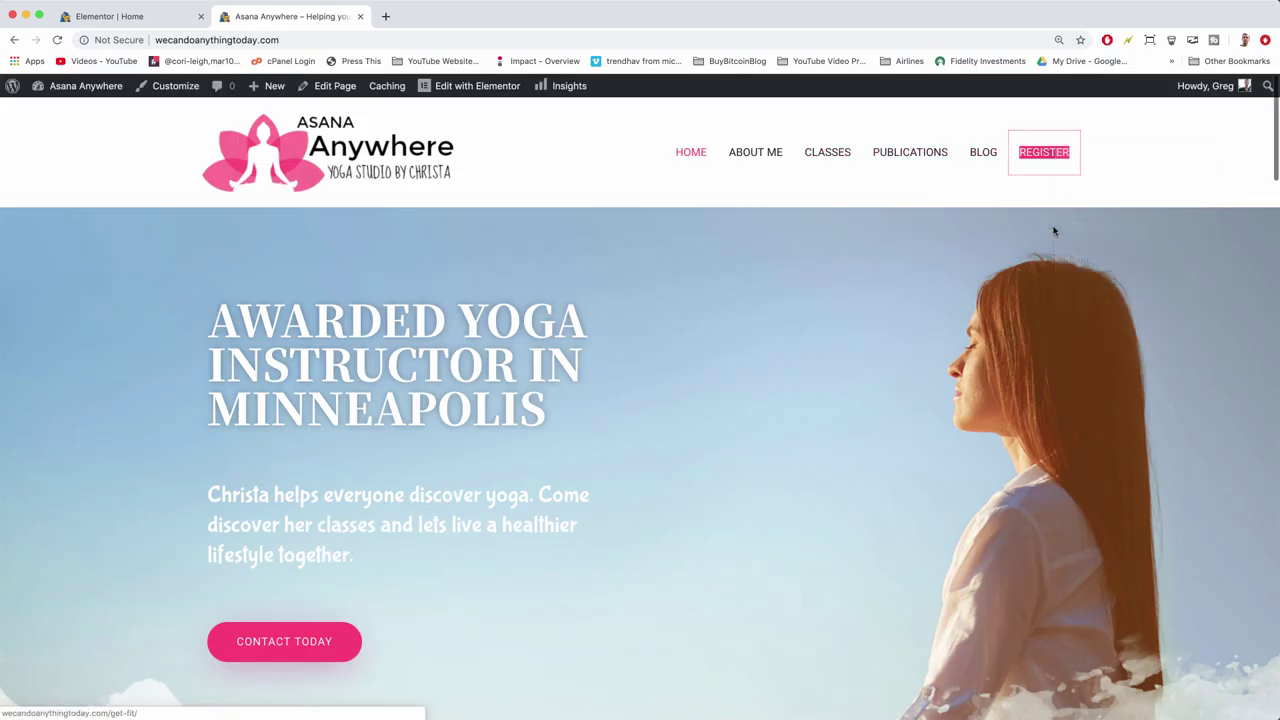
left_click(126, 18)
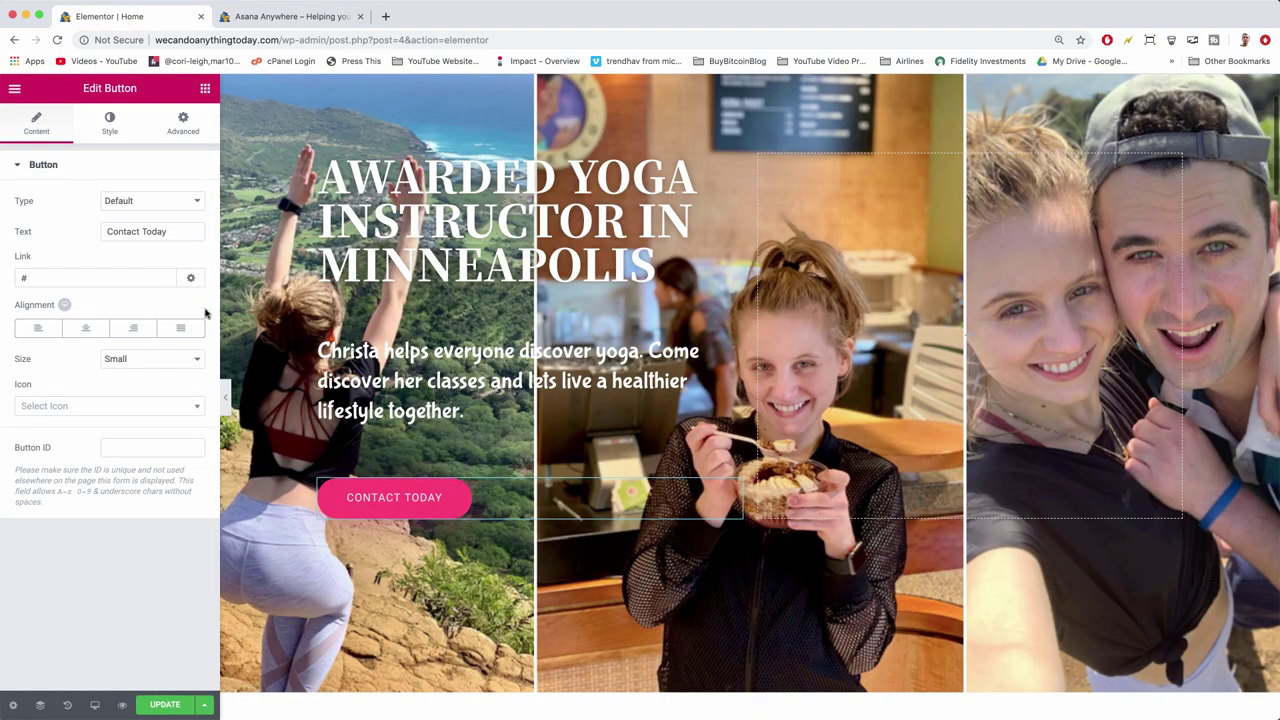
Replace the button's # link with the pasted get-fit page URL.
double_click(45, 277)
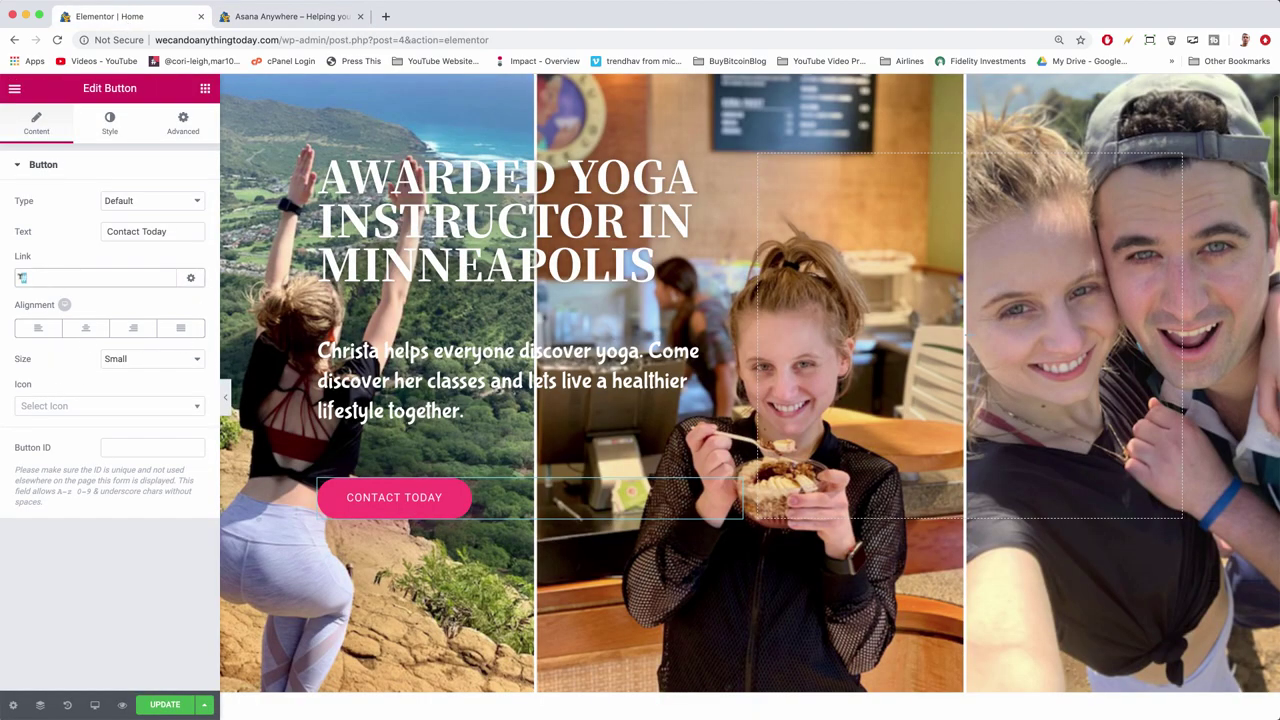
key("BackSpace")
right_click(23, 277)
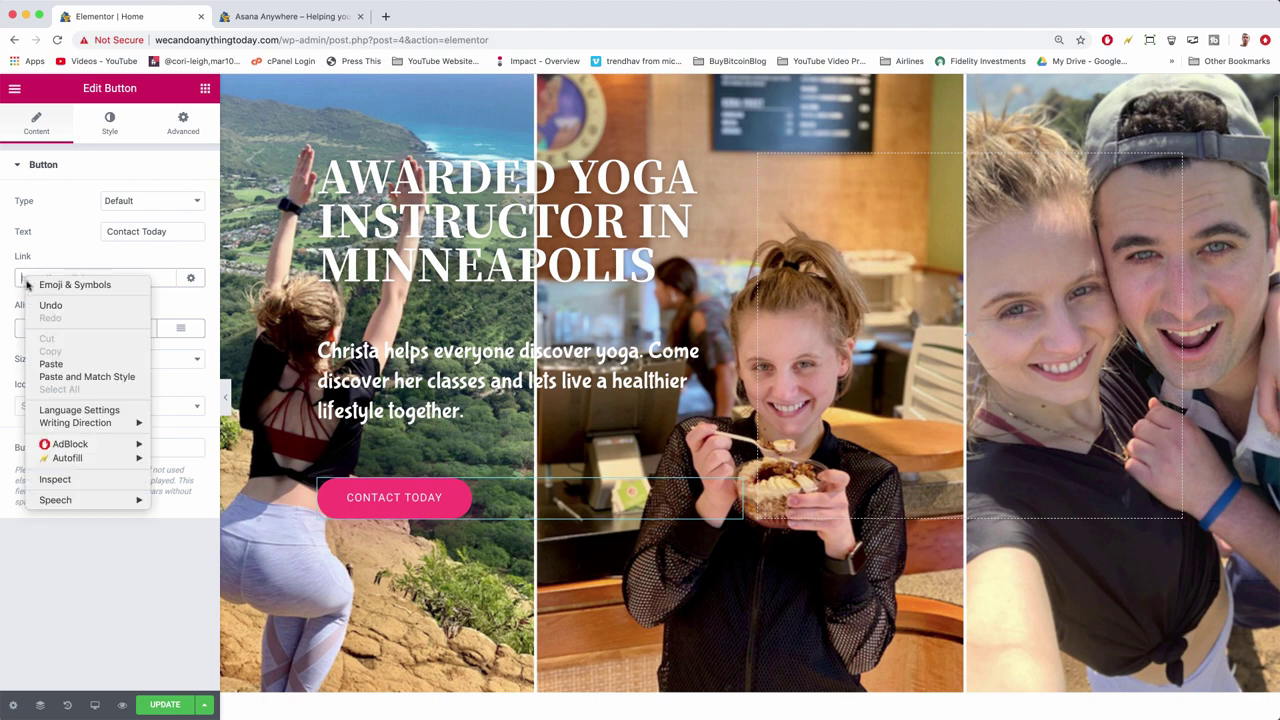
left_click(52, 364)
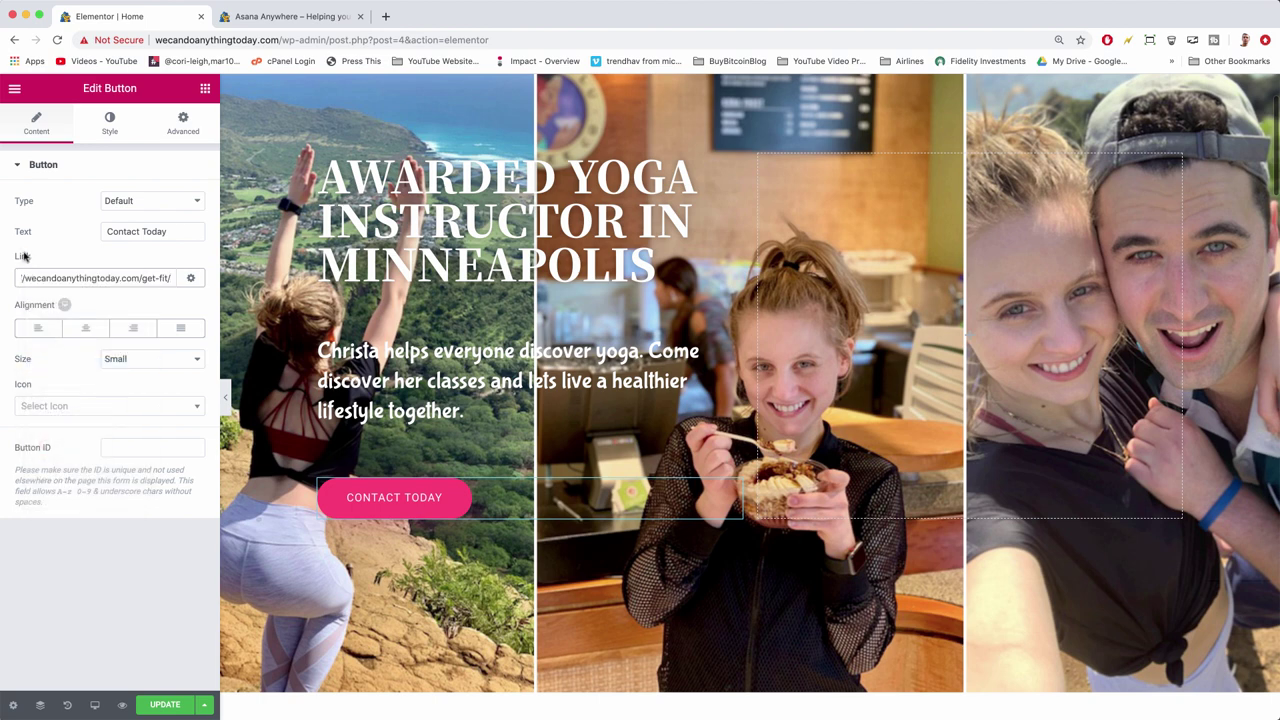
double_click(23, 256)
Change the button text from Contact Today to REGISTER TODAY.
left_click(139, 230)
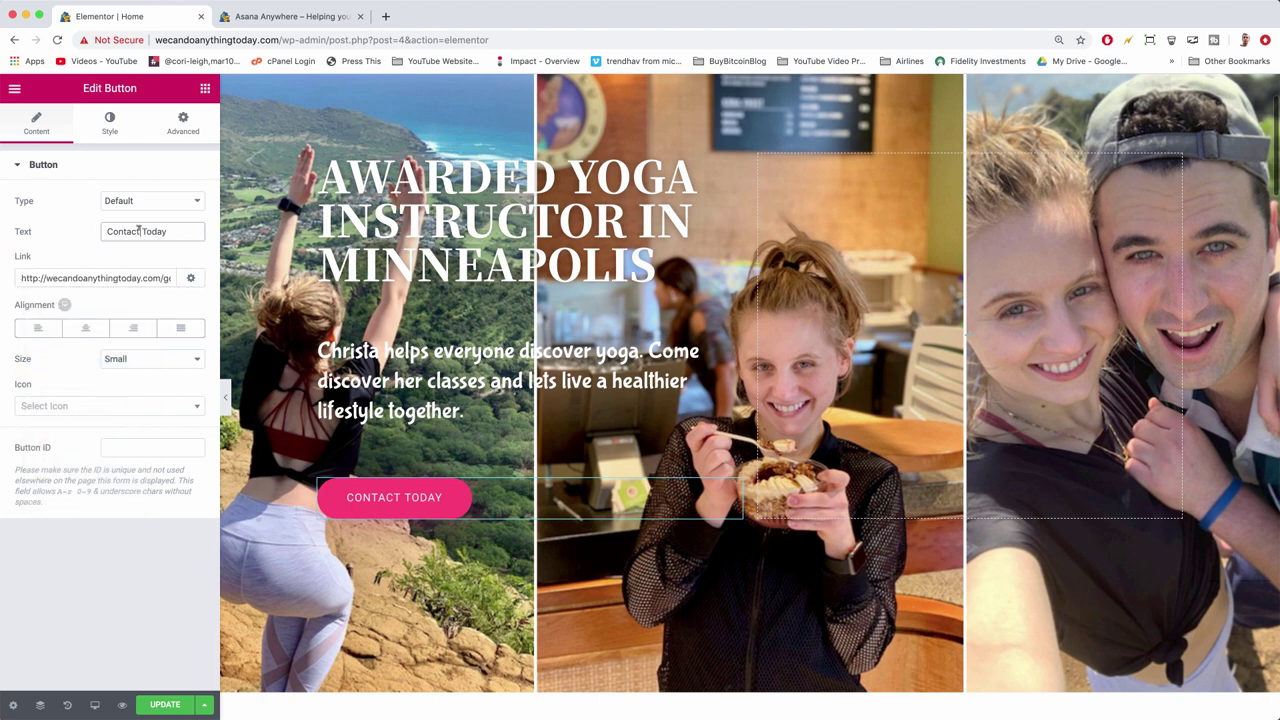
triple_click(163, 231)
type("REGI")
type("STER")
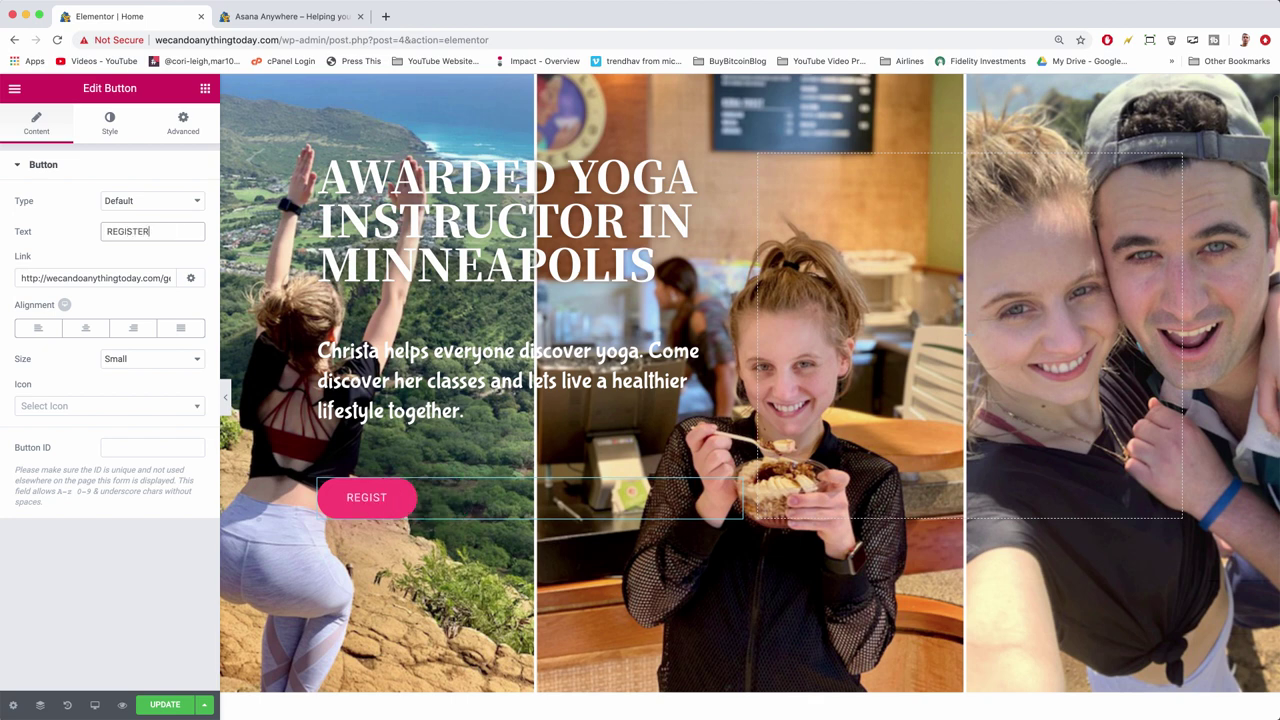
type(" TODAY")
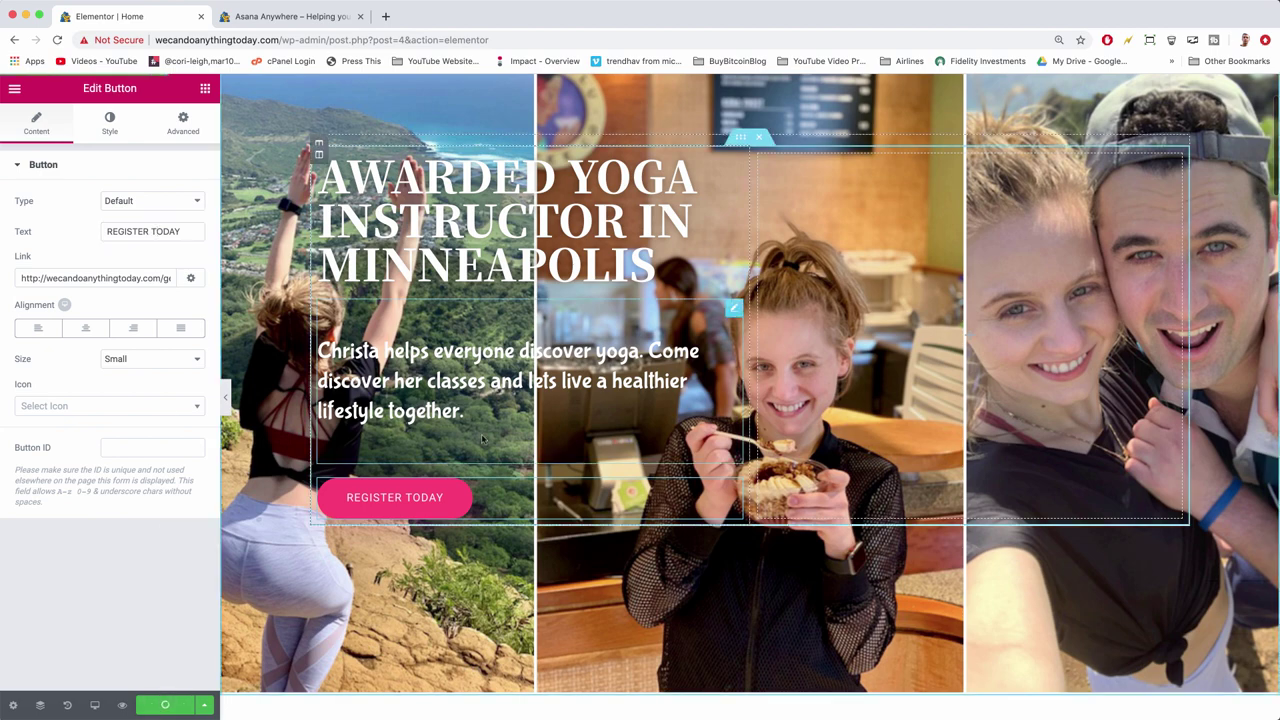
scroll(698, 455, "down", 1)
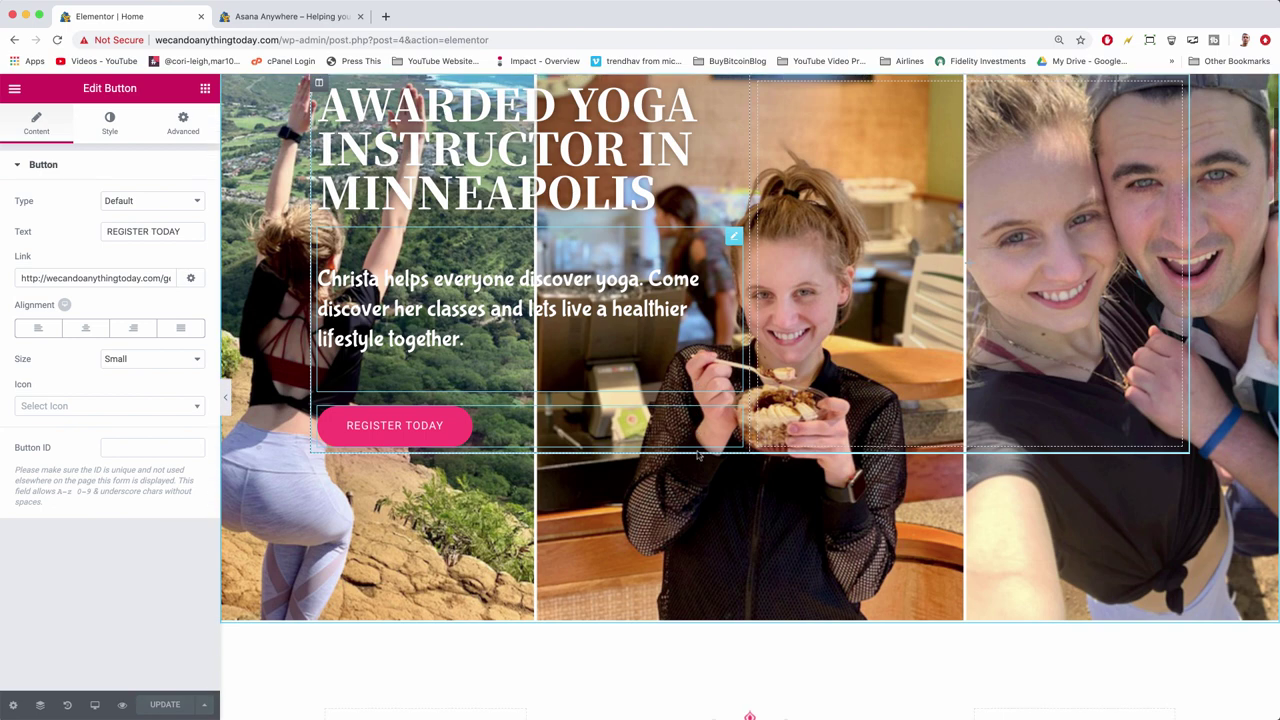
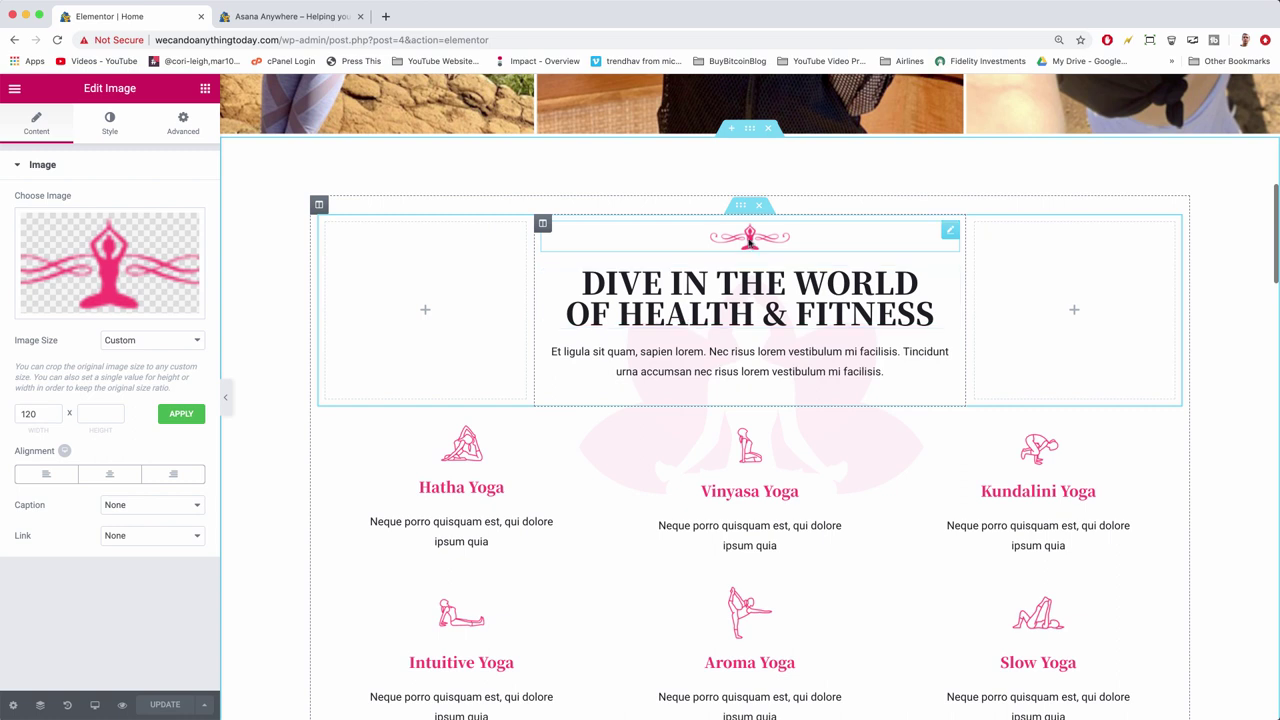
Replace the section heading text with 'What Kinds of Yoga Do We Offer?'.
left_click(722, 302)
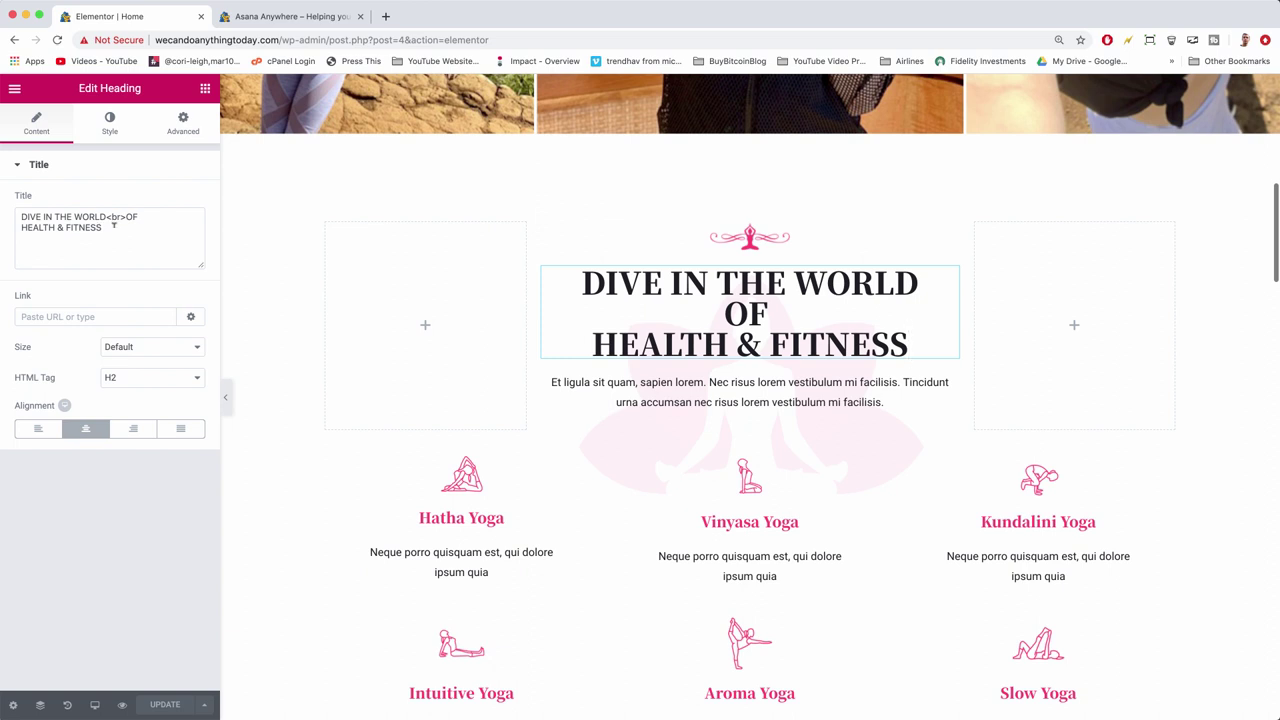
key("super+a")
type("What Kinds of YO")
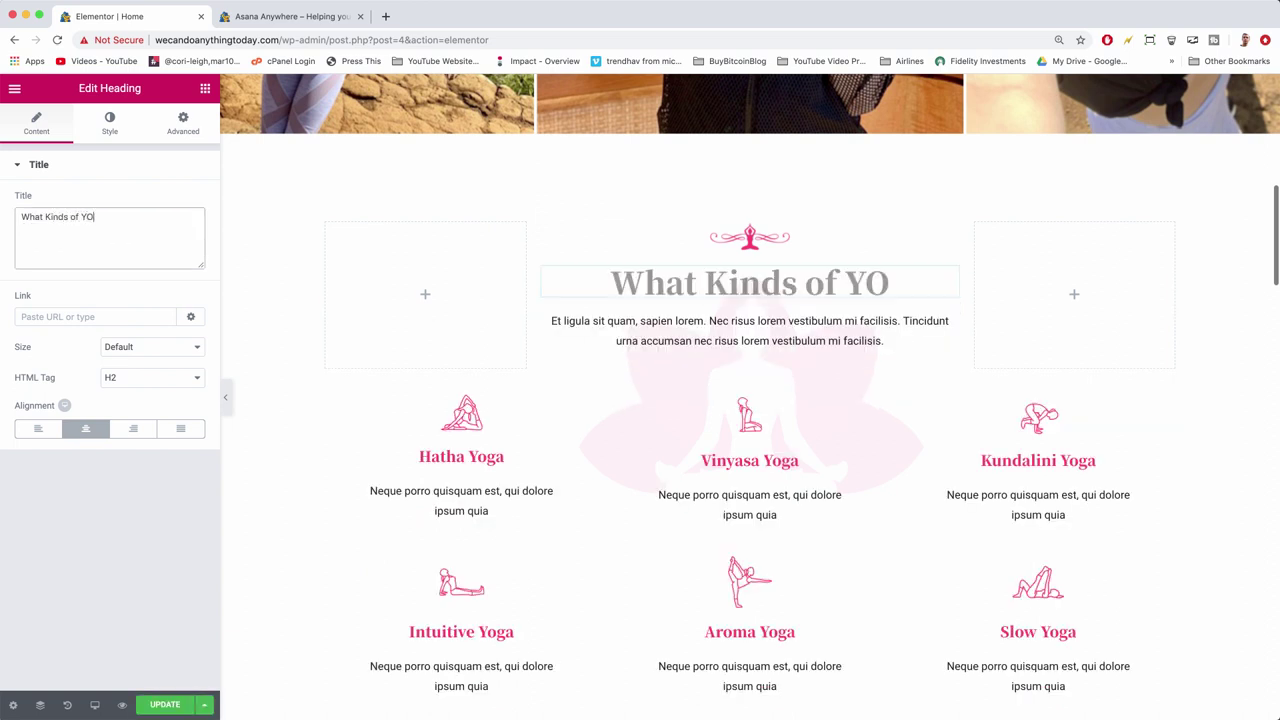
key("BackSpace")
type("oga")
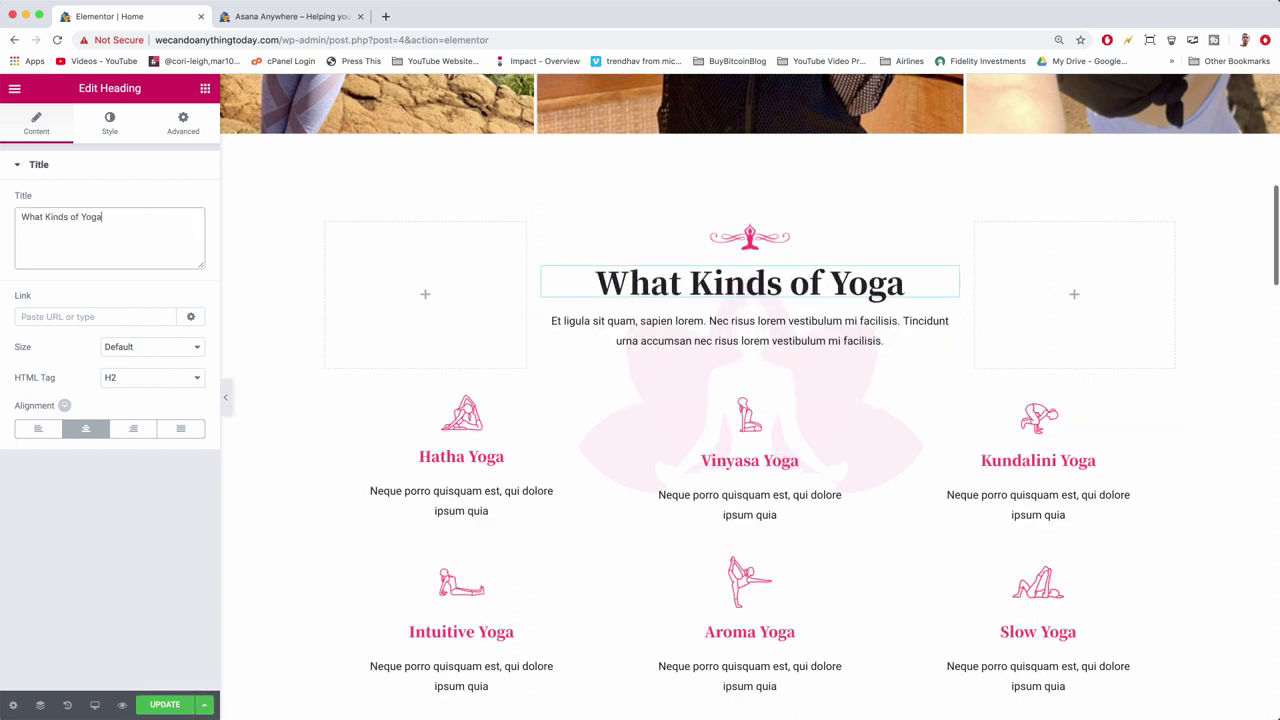
type(" Do We Offer")
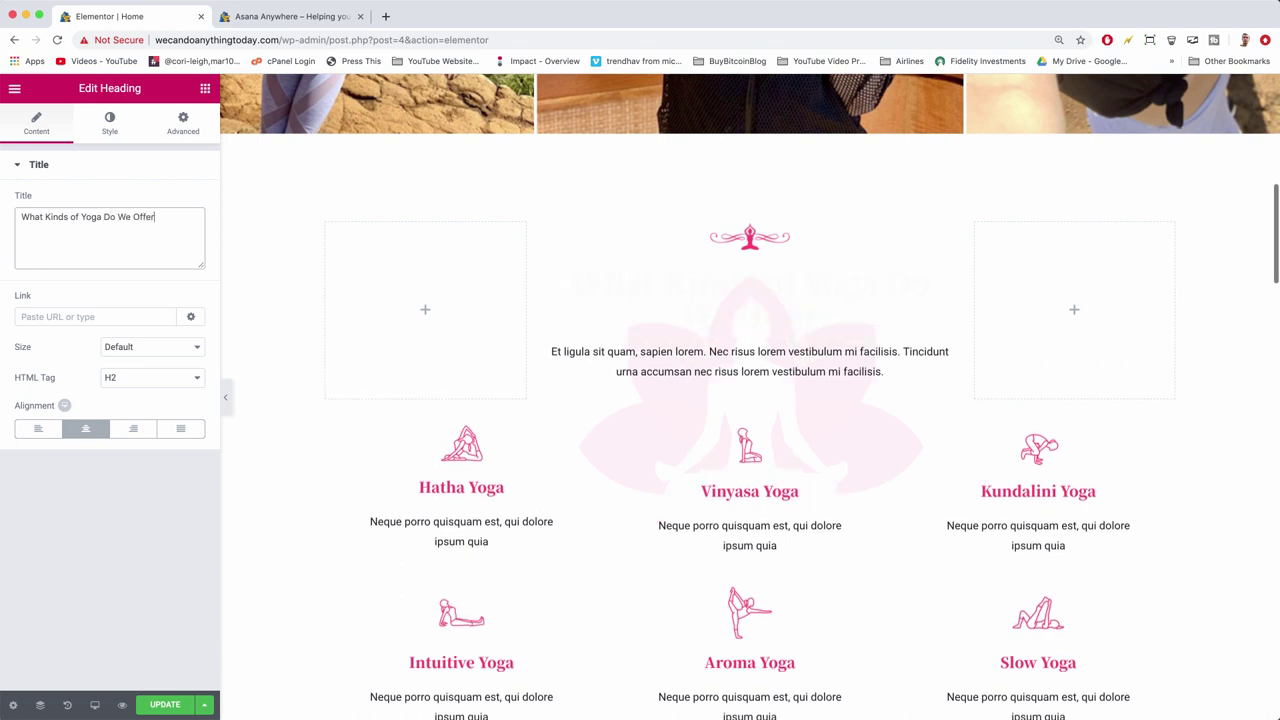
type("?")
Insert a <br/> line break after 'Yoga' so 'Do We Offer?' moves to a second line.
left_click(724, 352)
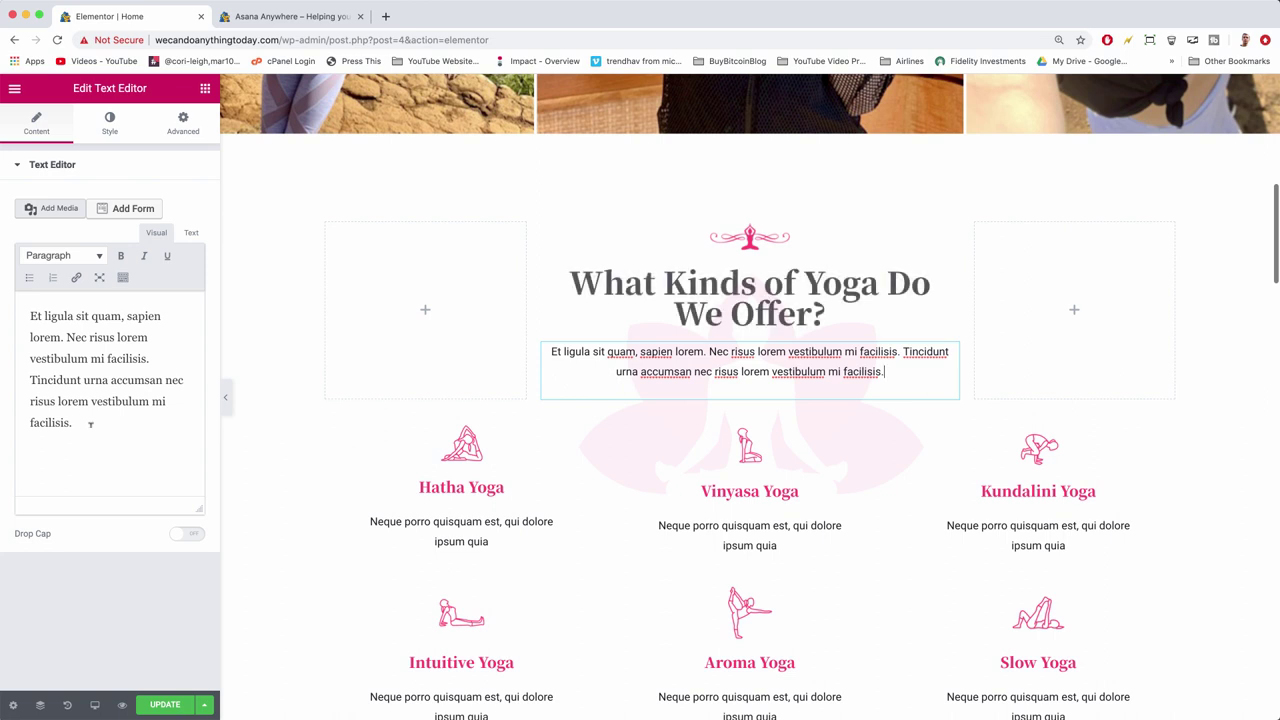
left_click(722, 296)
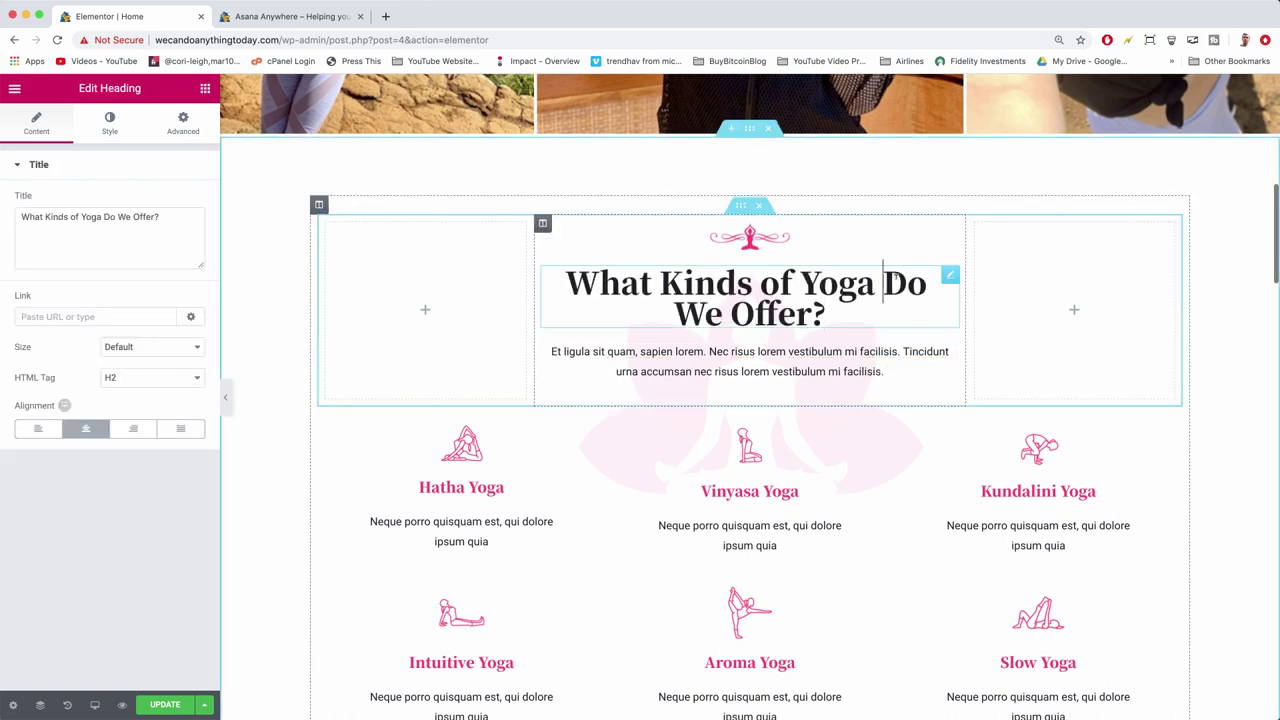
double_click(888, 283)
left_click(101, 216)
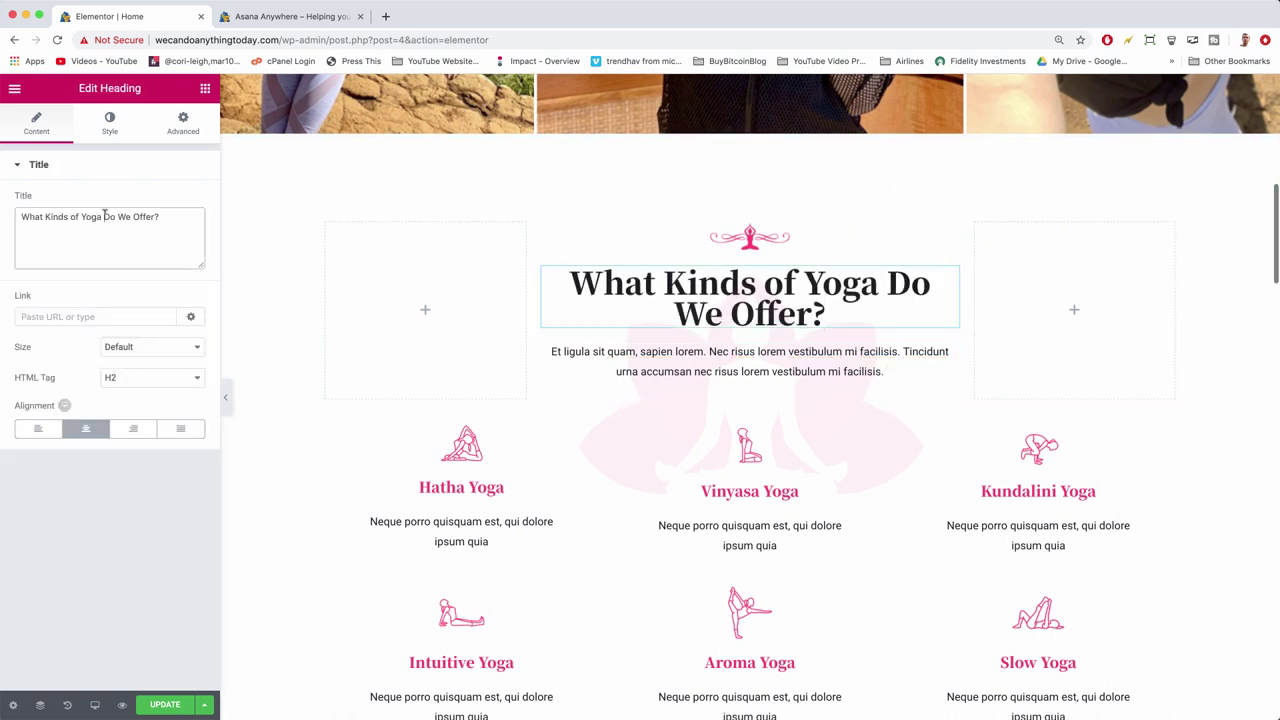
key("BackSpace")
key("Return")
key("BackSpace")
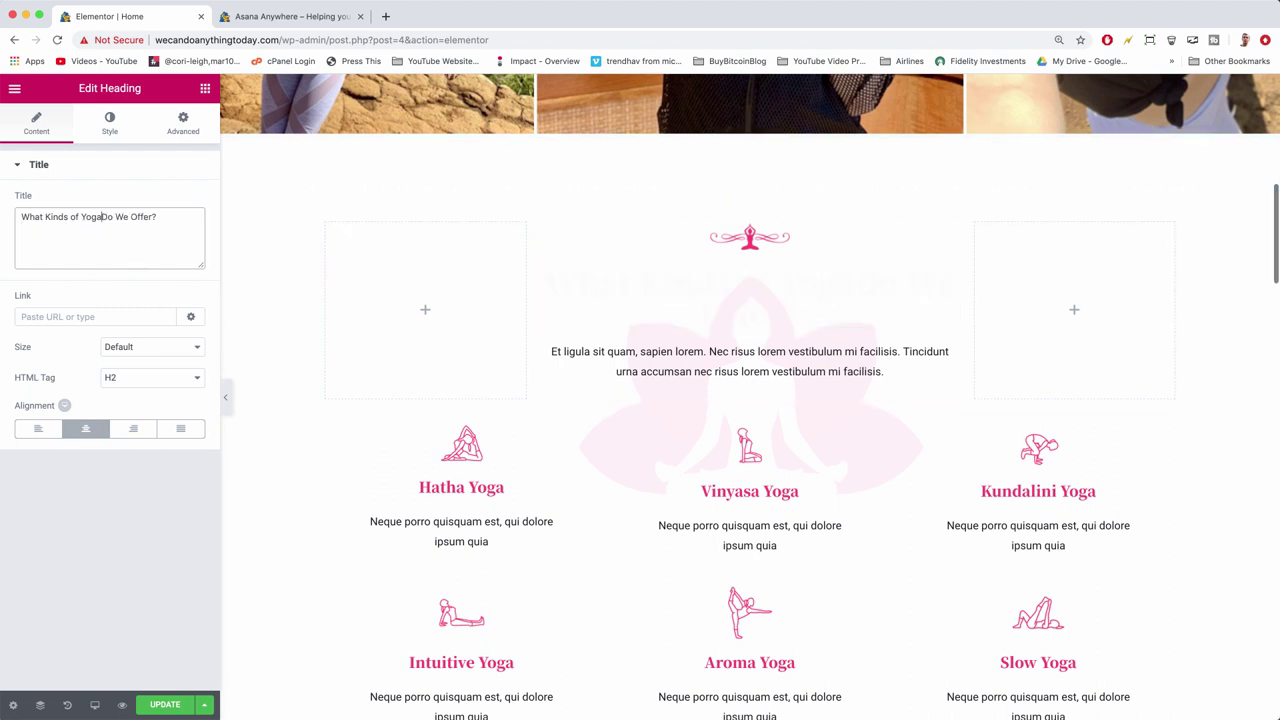
type("<br>")
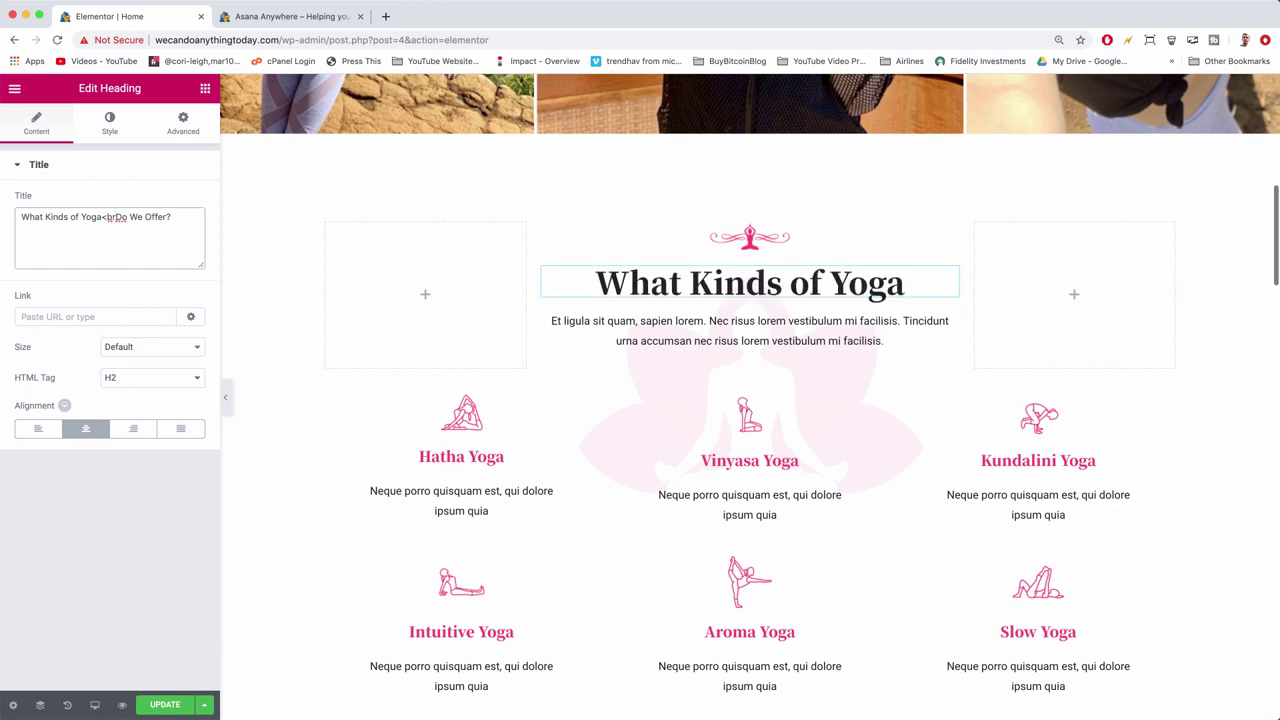
type("/>")
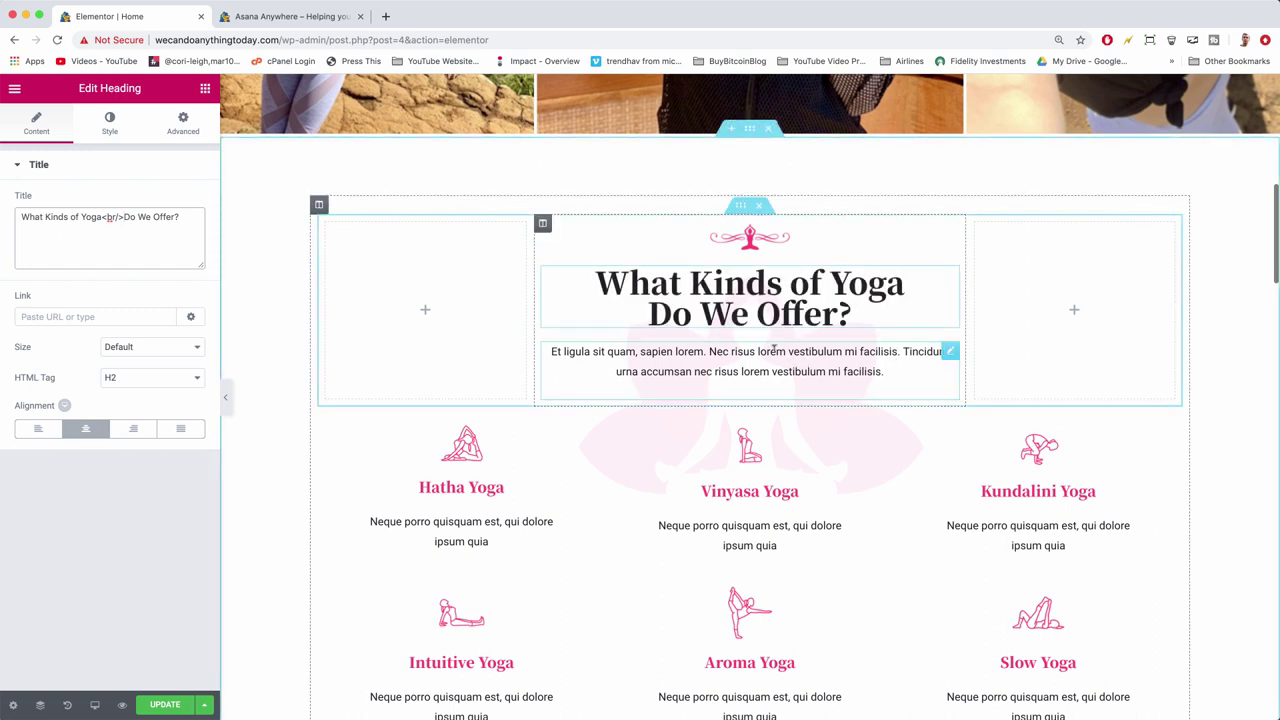
Delete the placeholder paragraph under the yoga heading and select the Hatha Yoga box.
right_click(949, 353)
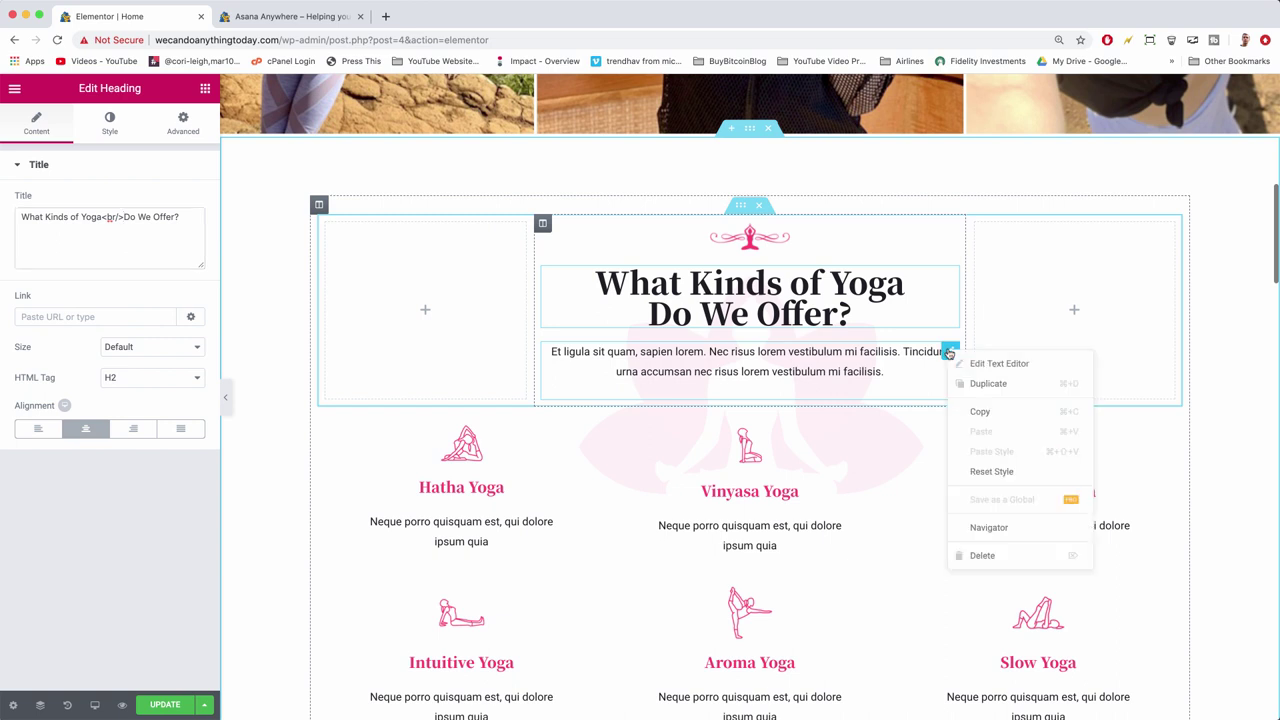
left_click(972, 557)
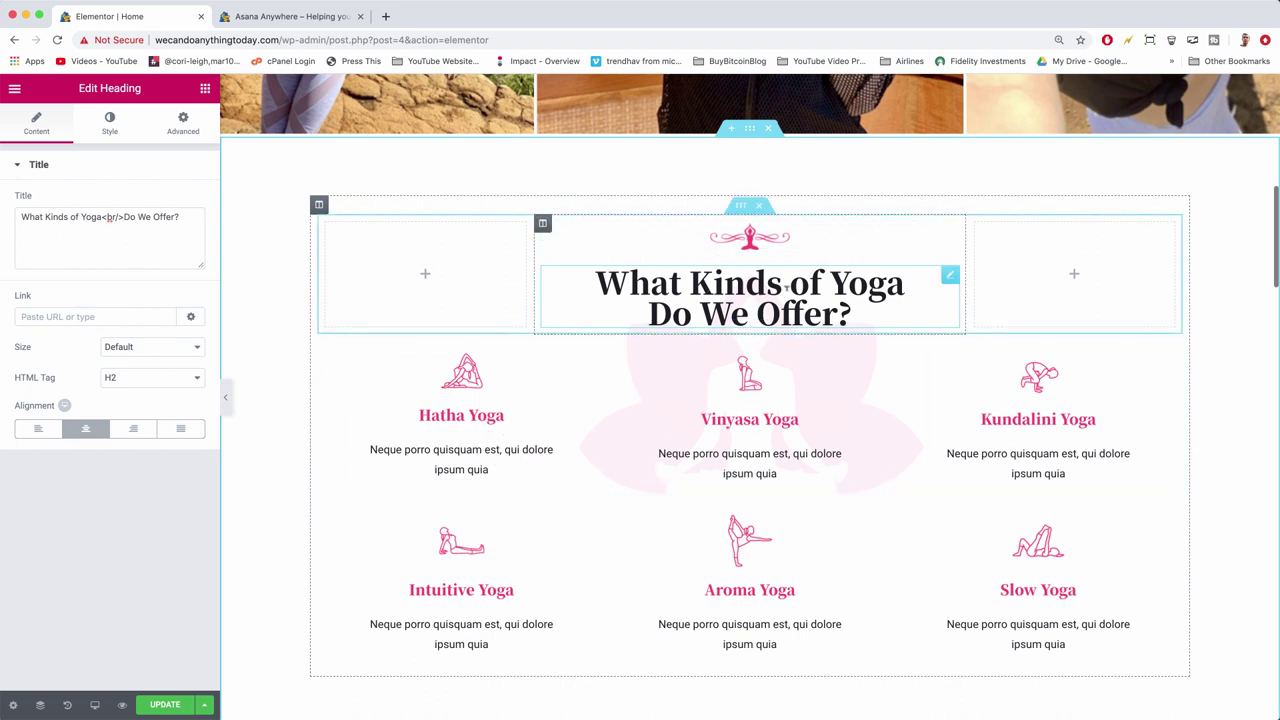
left_click(467, 450)
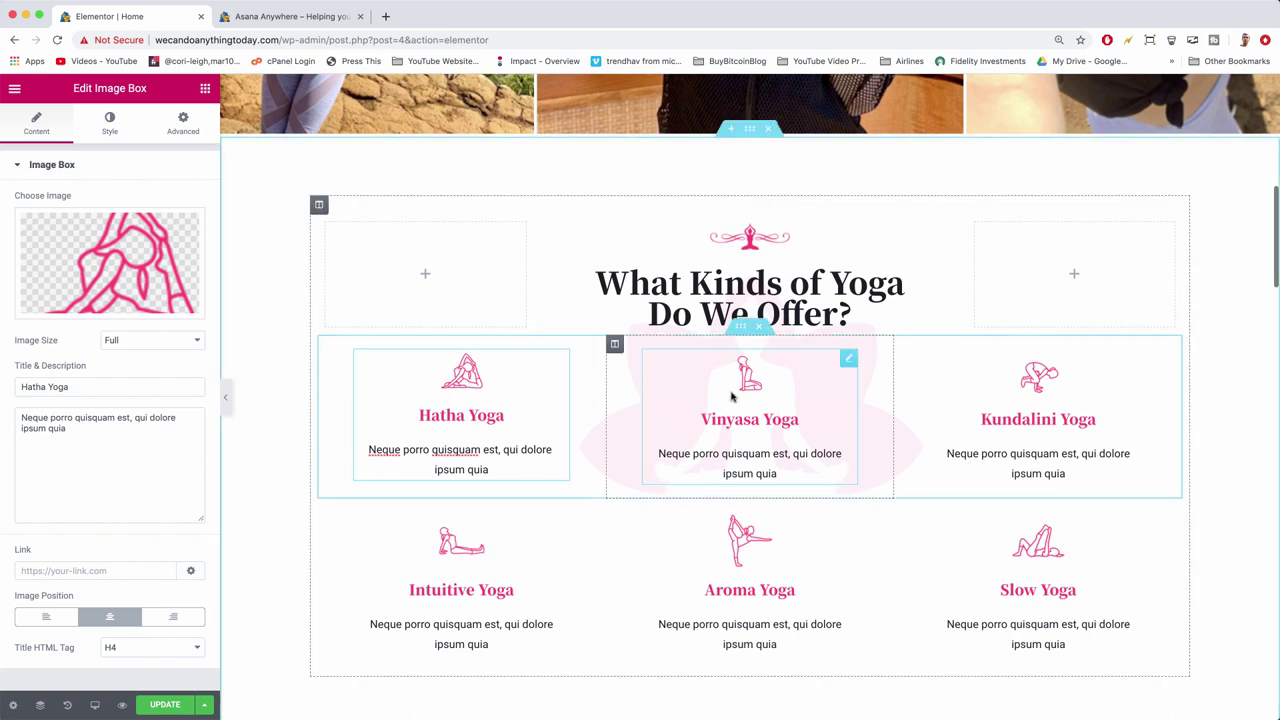
Clear the placeholder description from the Hatha Yoga box.
left_click(750, 425)
left_click(1060, 406)
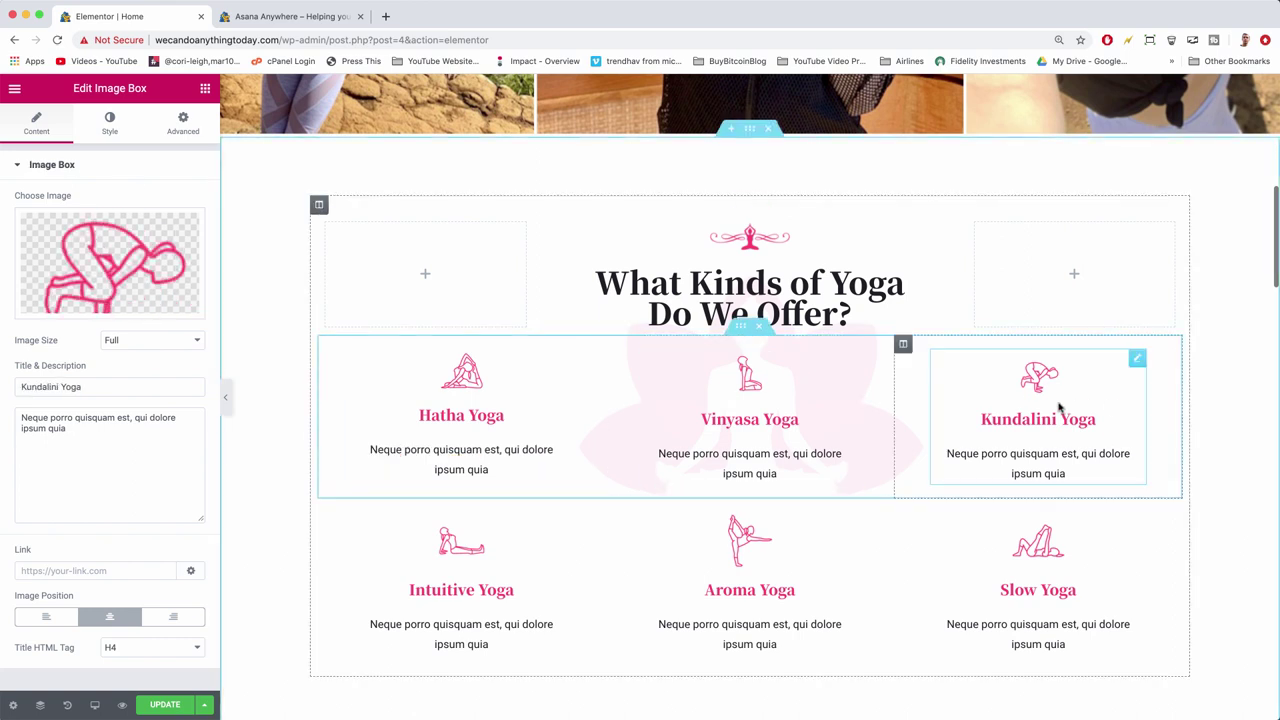
left_click(825, 405)
left_click(486, 432)
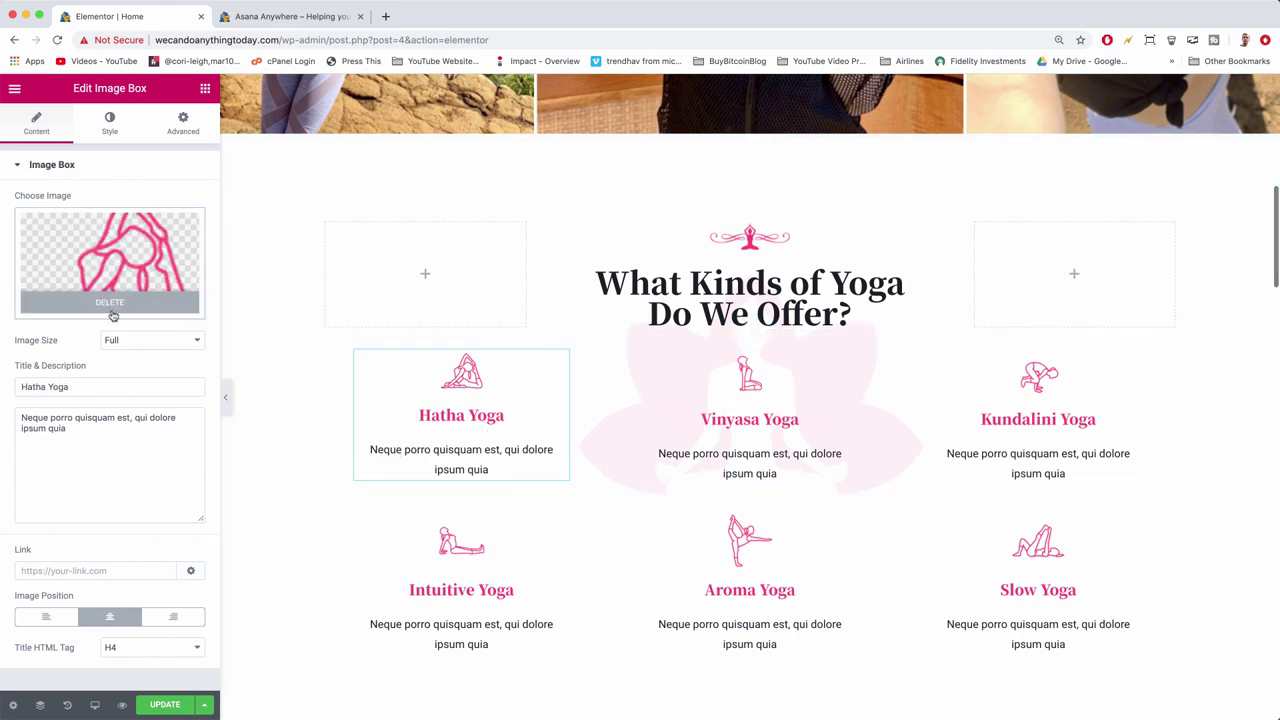
left_click(69, 386)
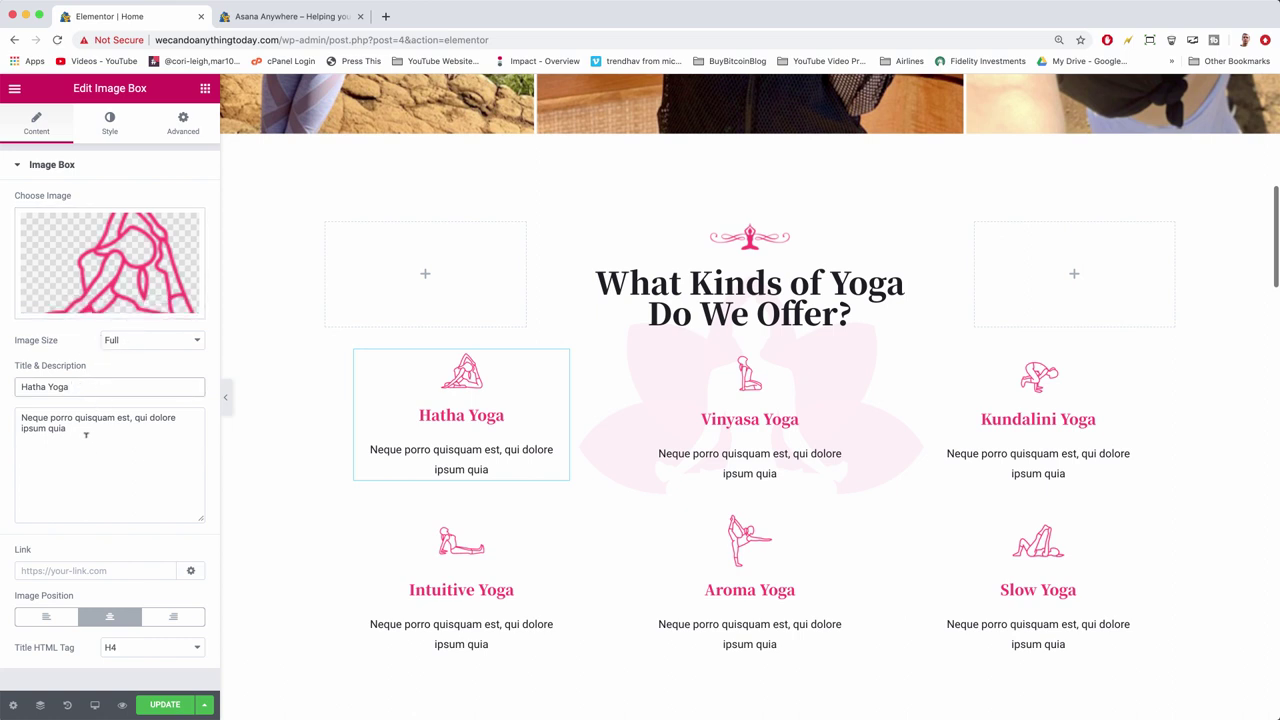
left_click_drag(86, 435, 10, 420)
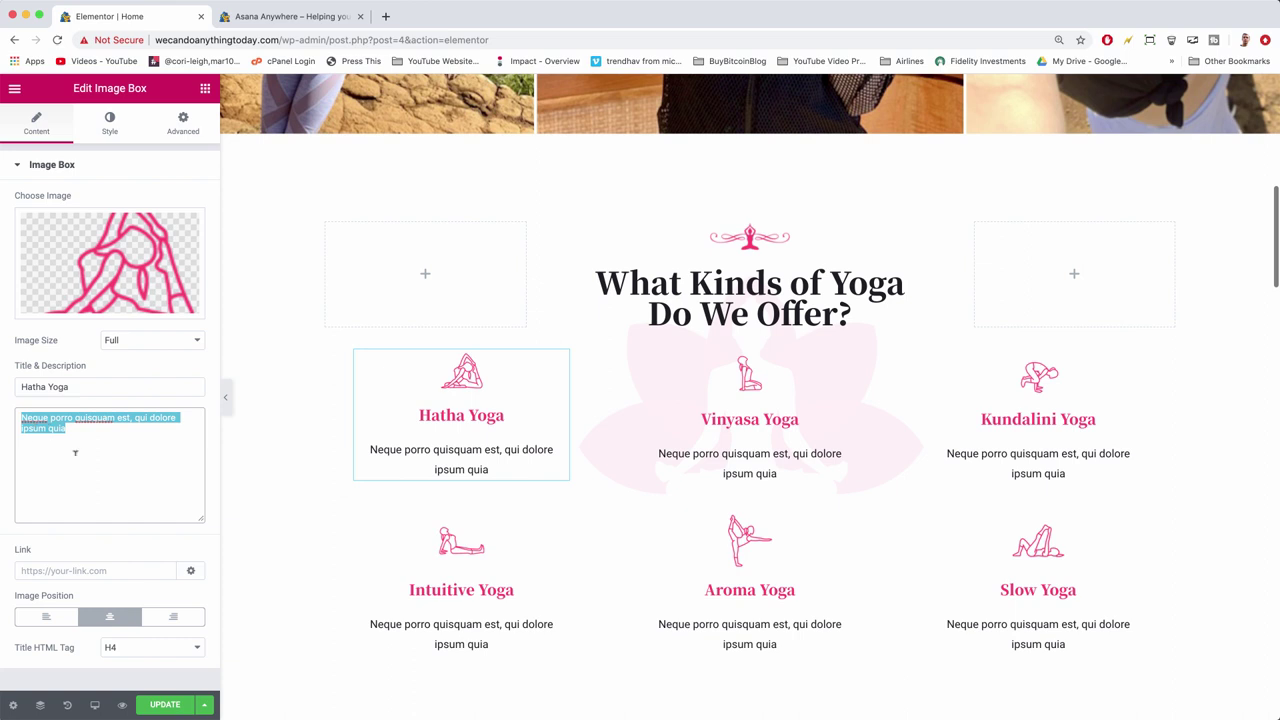
key("BackSpace")
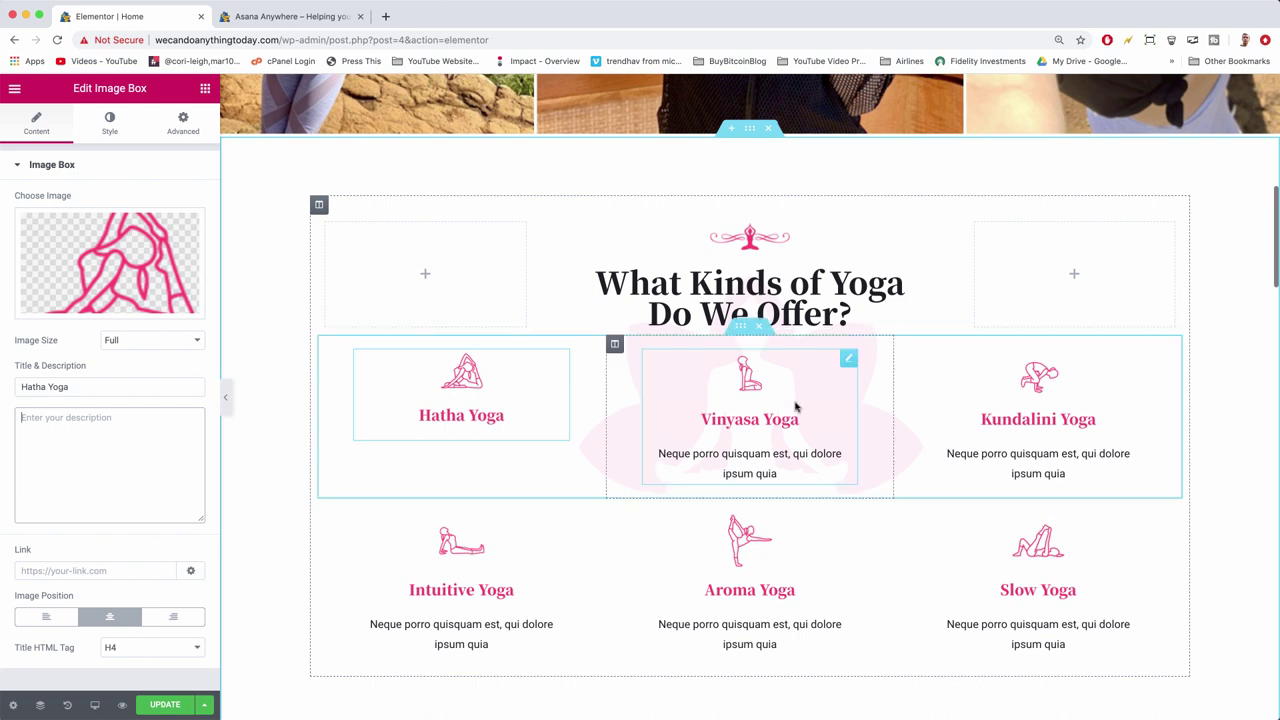
left_click(72, 570)
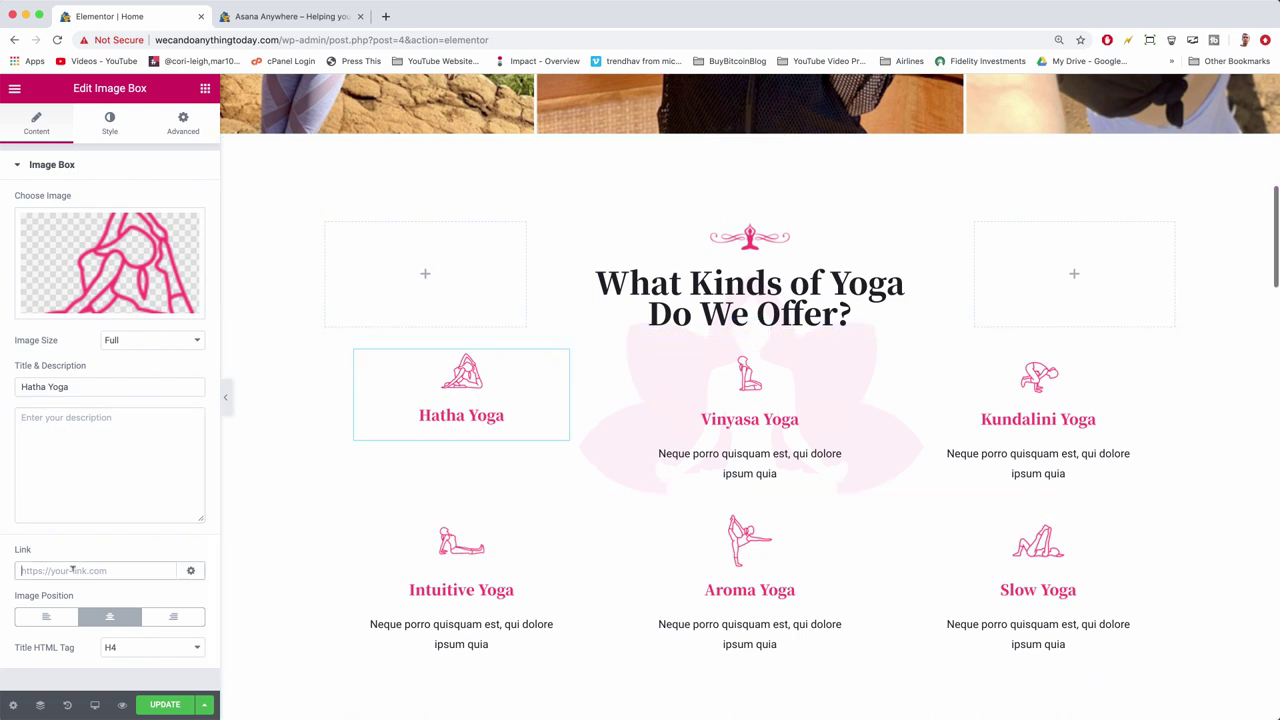
Clear the Vinyasa and Kundalini Yoga box descriptions.
left_click(736, 420)
left_click(84, 424)
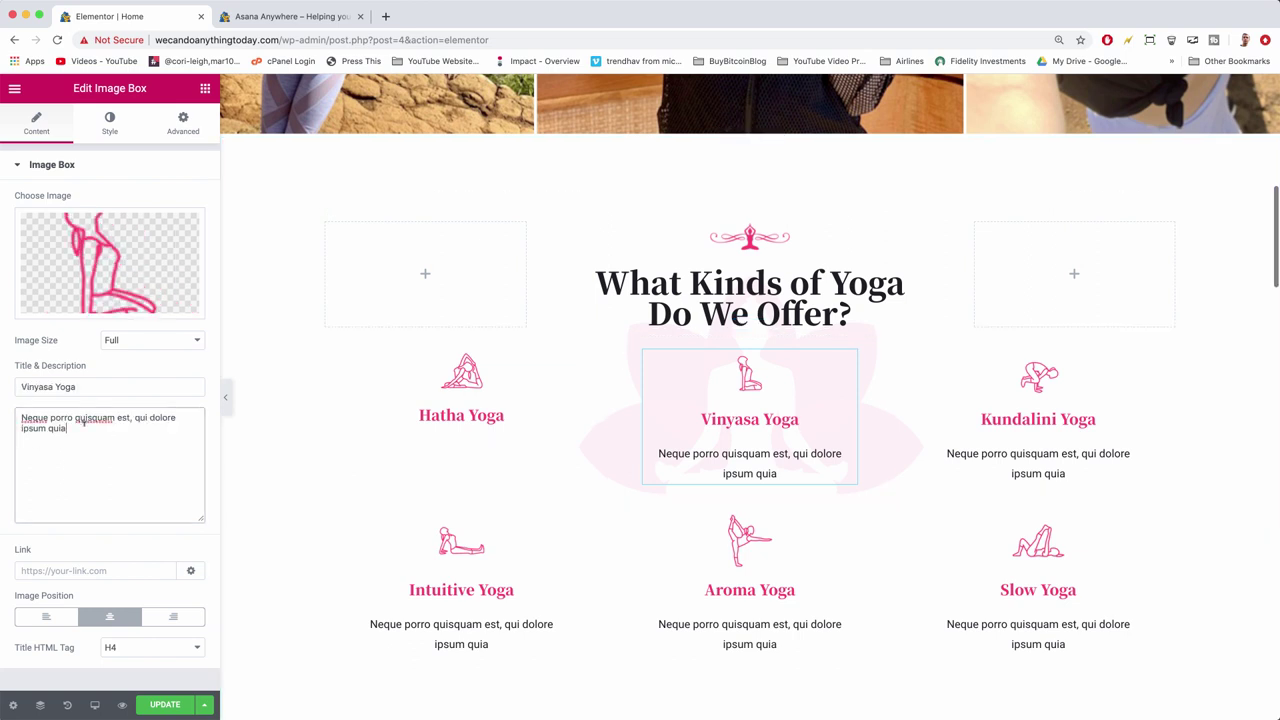
key("ctrl+a")
left_click(1029, 373)
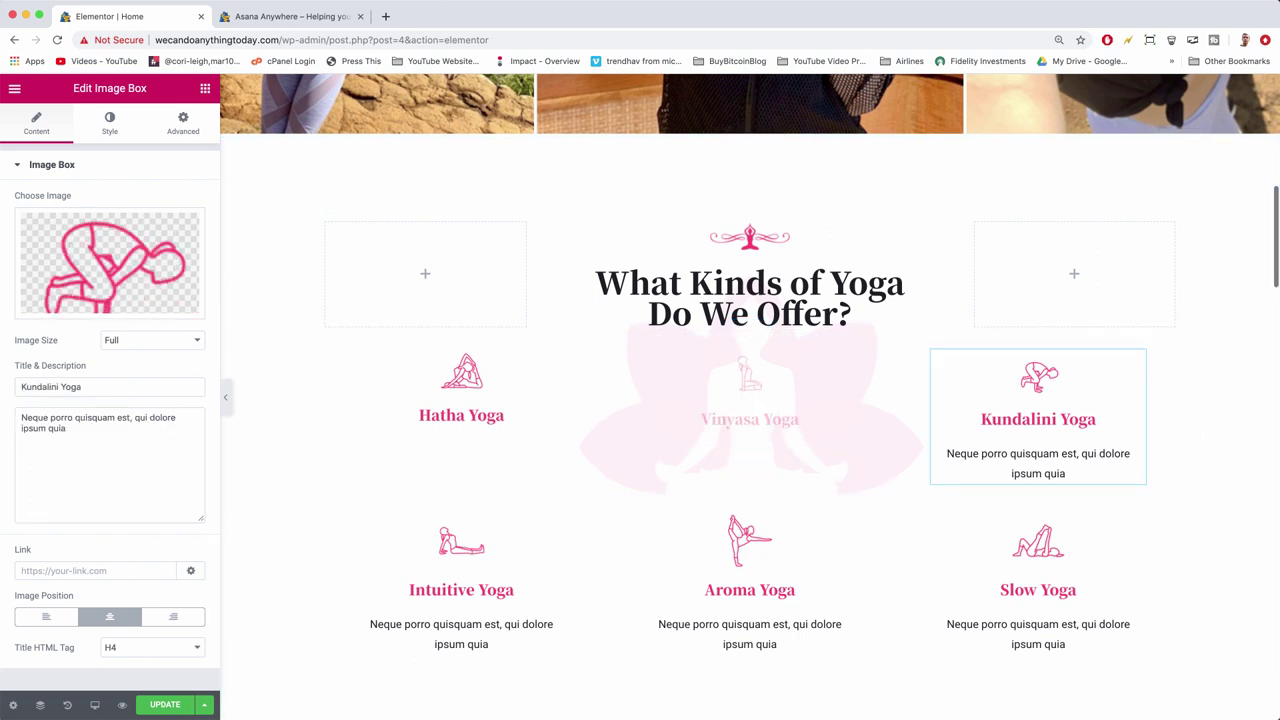
left_click(106, 422)
key("ctrl+a")
key("BackSpace")
Clear the Intuitive Yoga and Slow Yoga box descriptions.
scroll(571, 606, "down", 3)
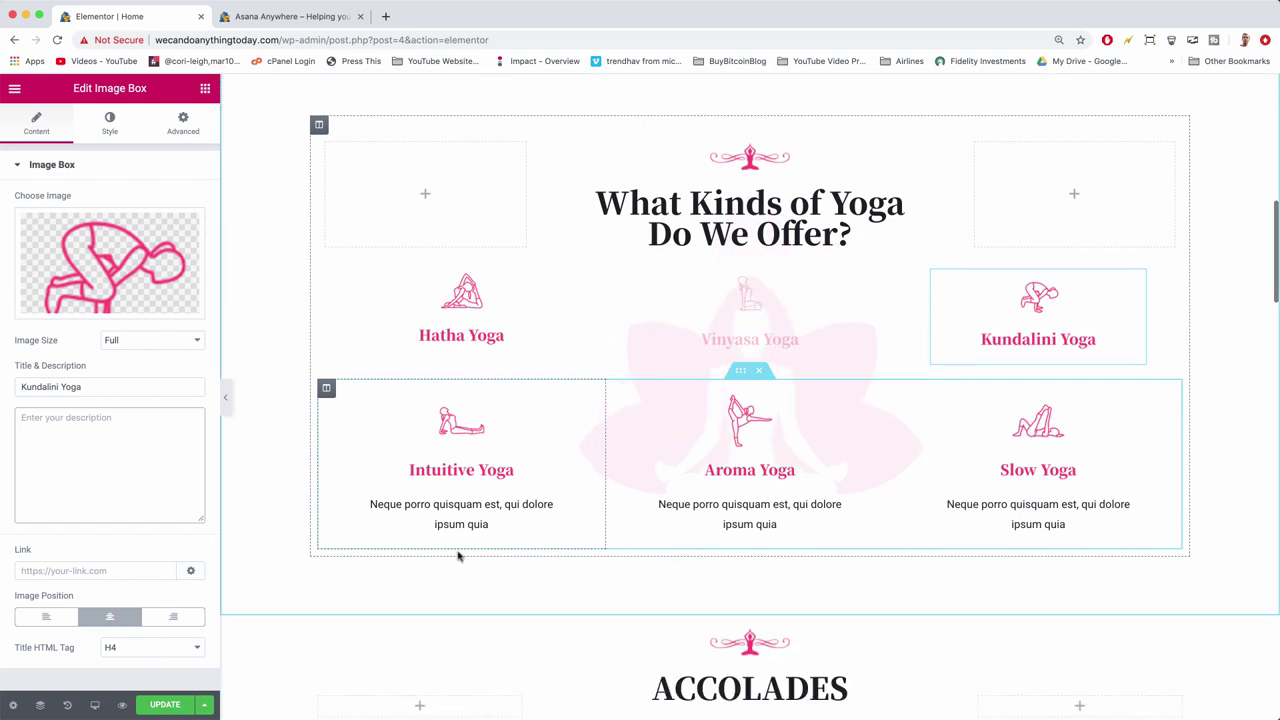
left_click(440, 415)
key("ctrl+a")
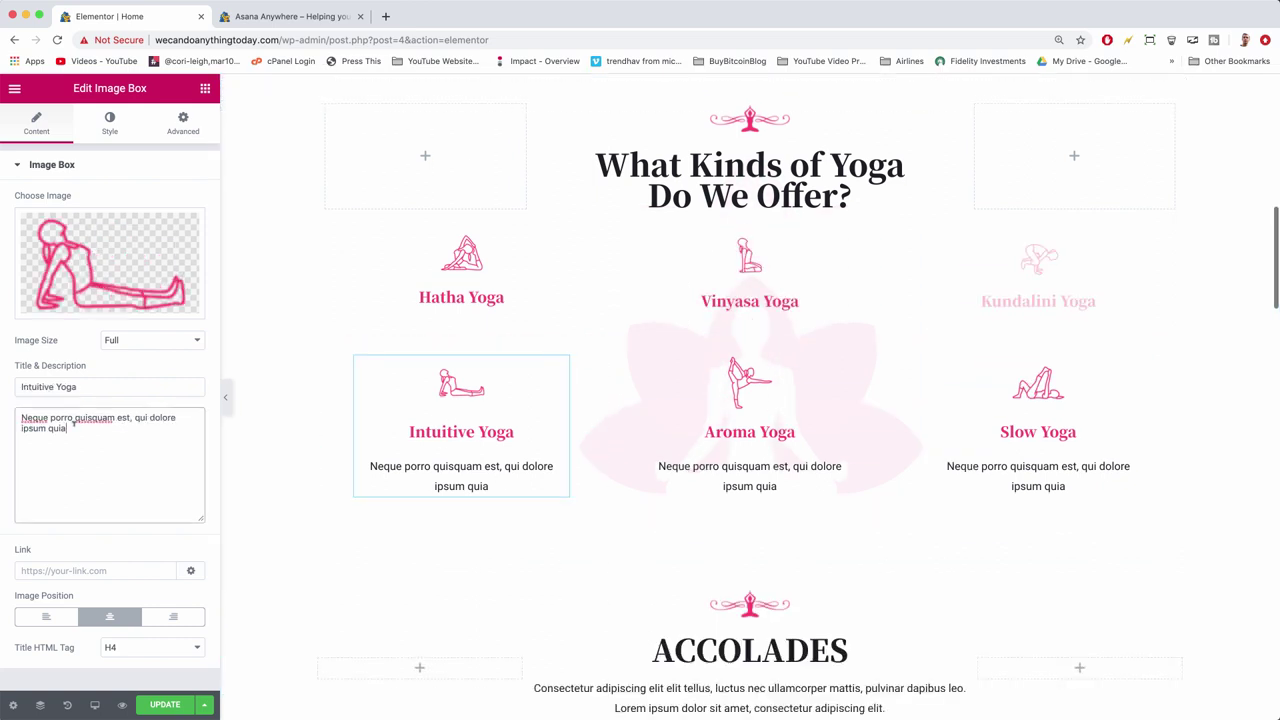
key("BackSpace")
left_click(1038, 400)
left_click(18, 420)
key("ctrl+a")
key("BackSpace")
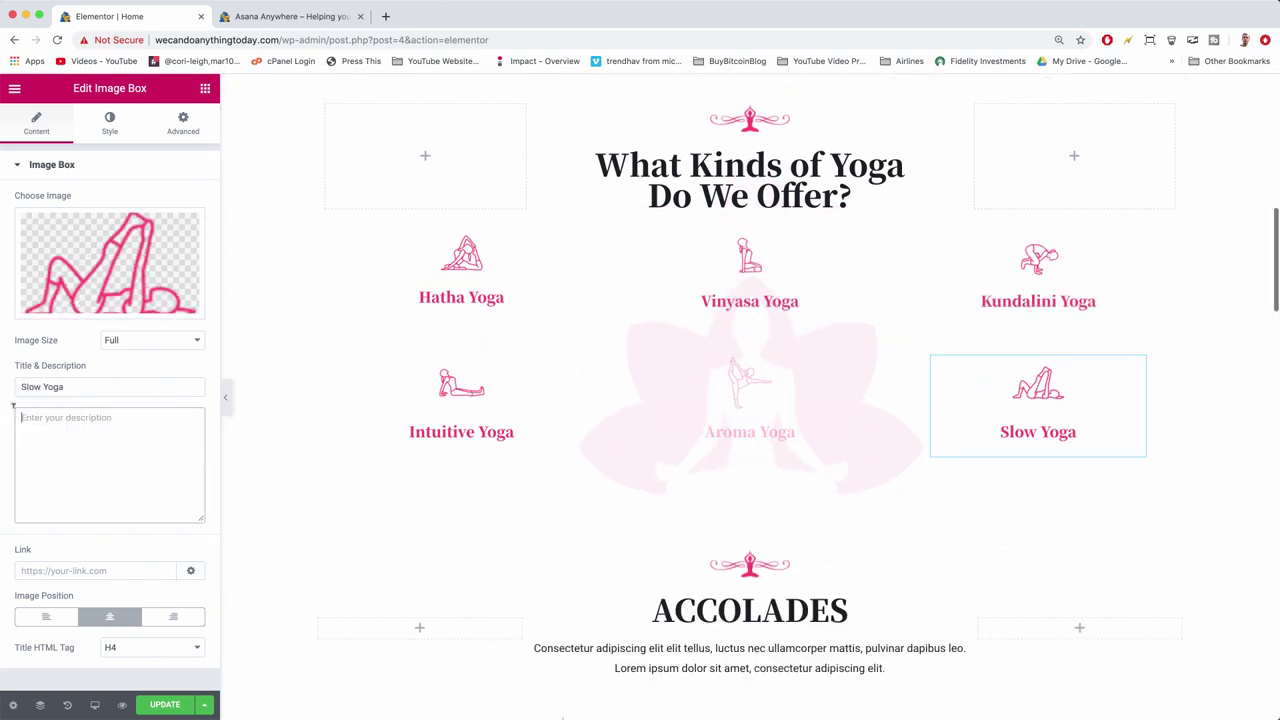
scroll(697, 280, "down", 3)
scroll(697, 275, "up", 5)
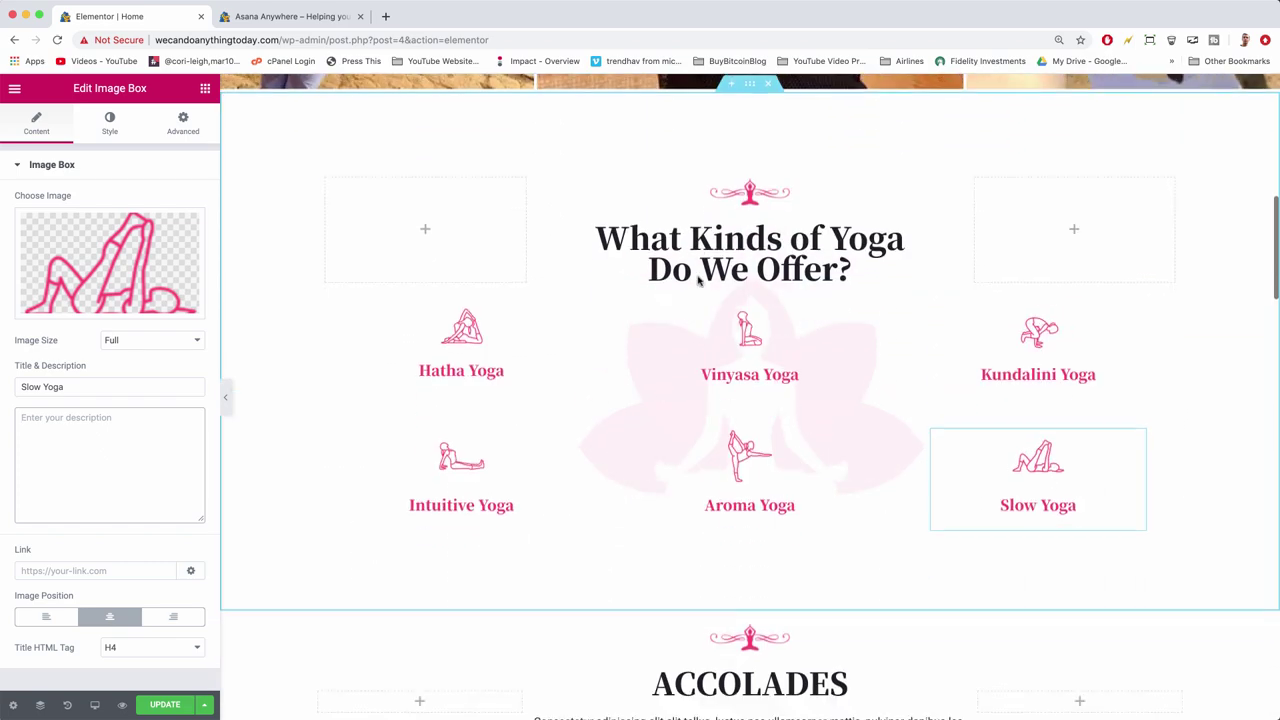
scroll(697, 270, "down", 5)
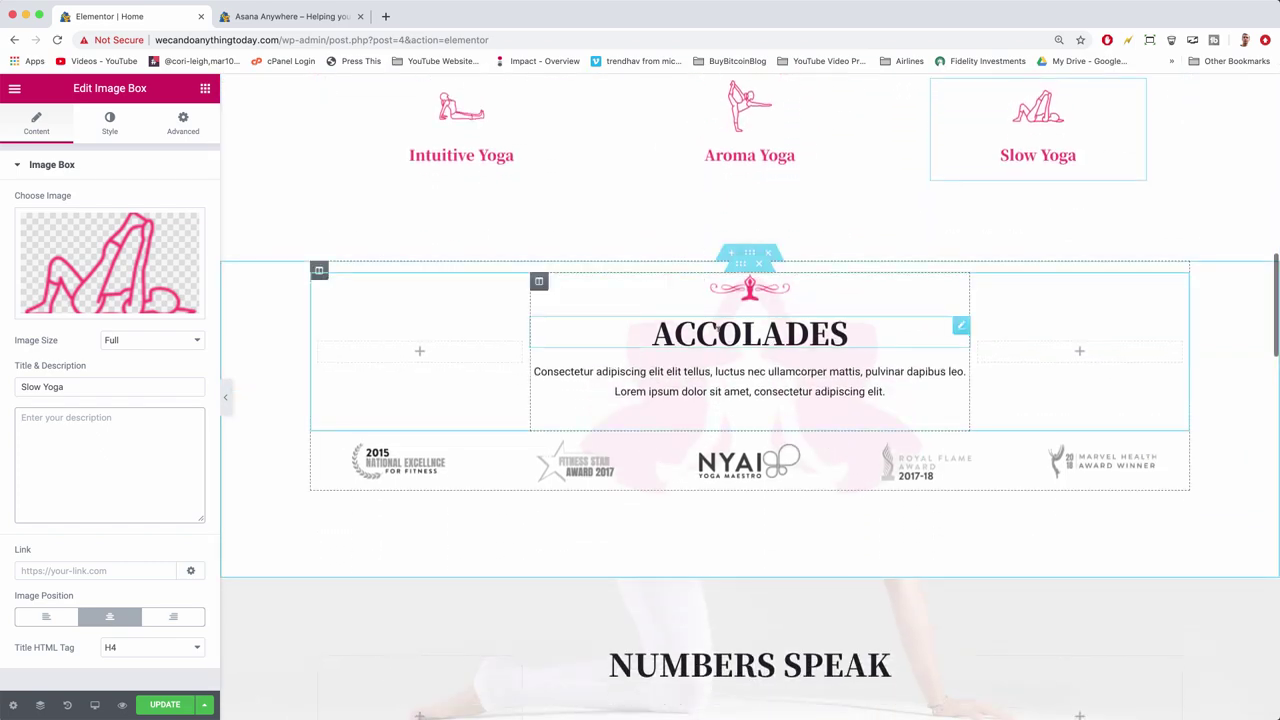
Change the Accolades heading title to "We're Featured On".
double_click(717, 330)
double_click(37, 215)
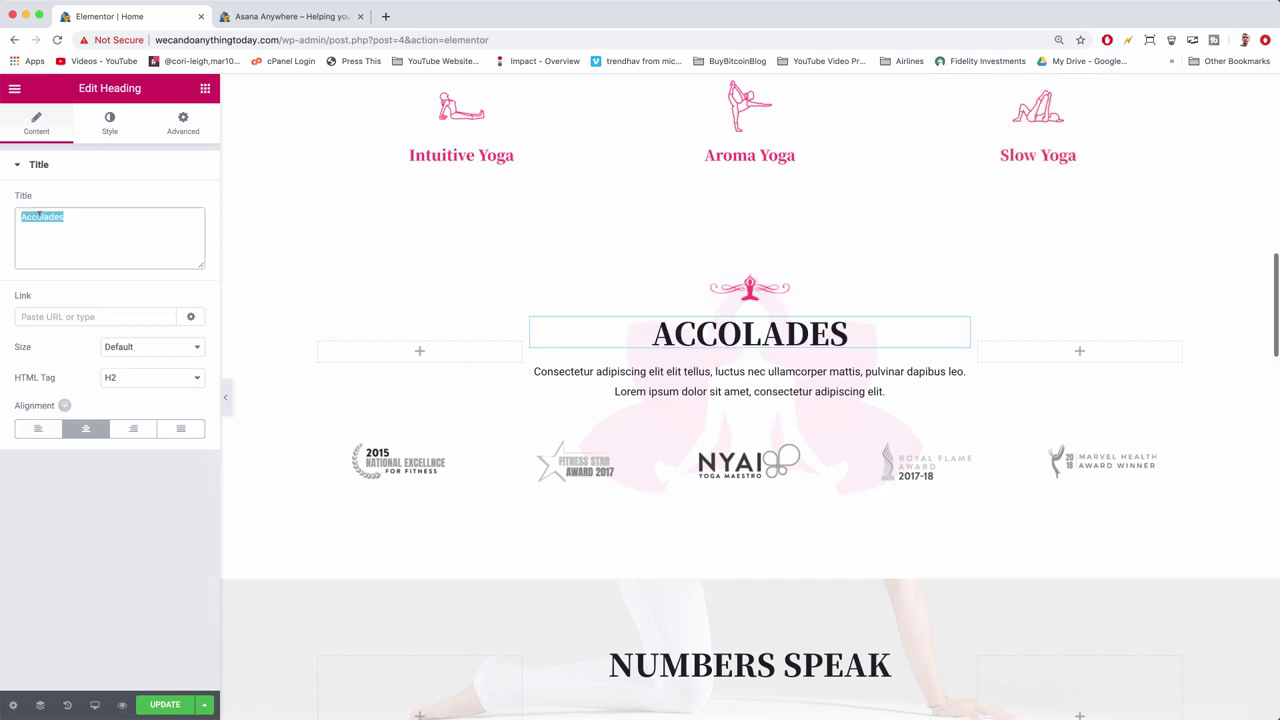
type("We")
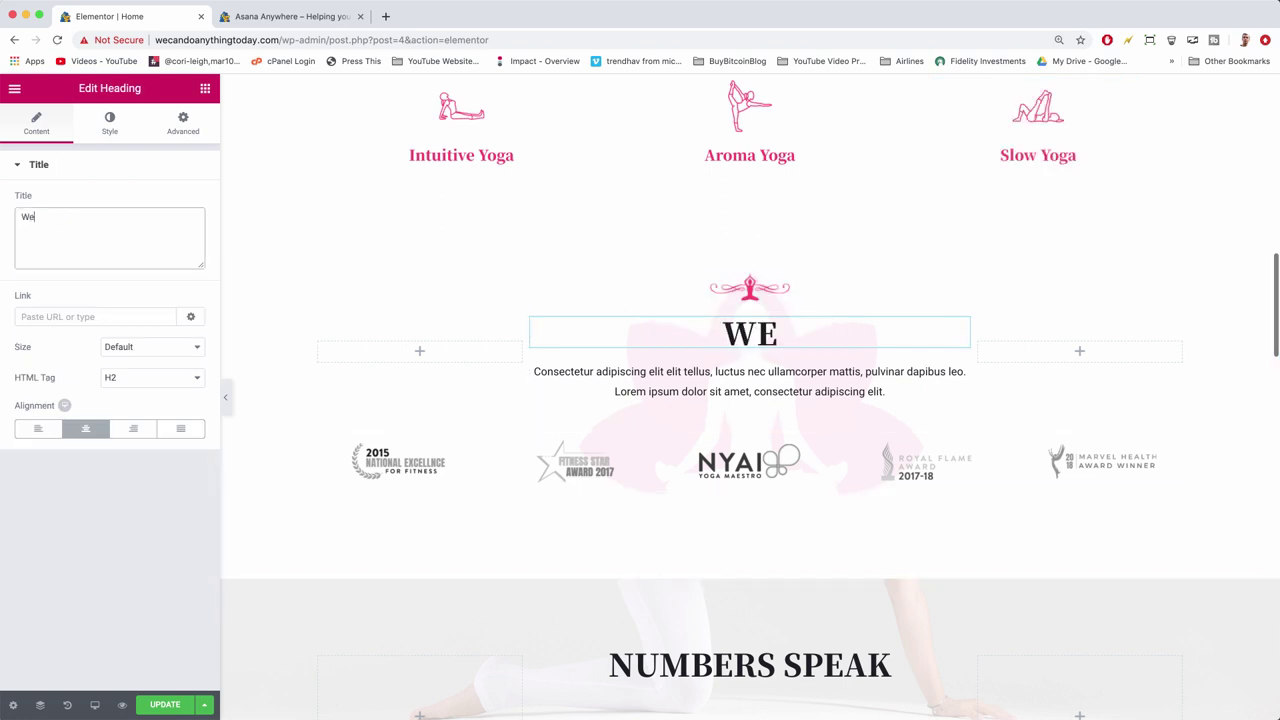
type("'ve Been Featured")
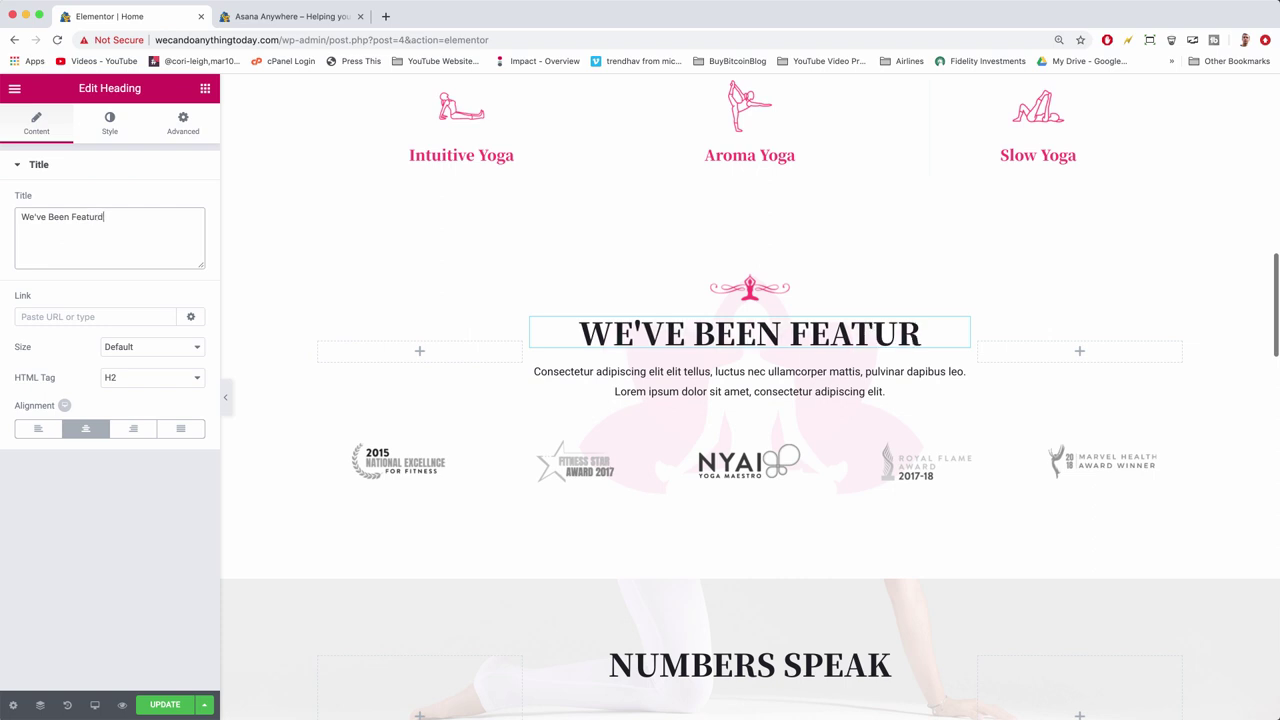
key("BackSpace")
type("ed On")
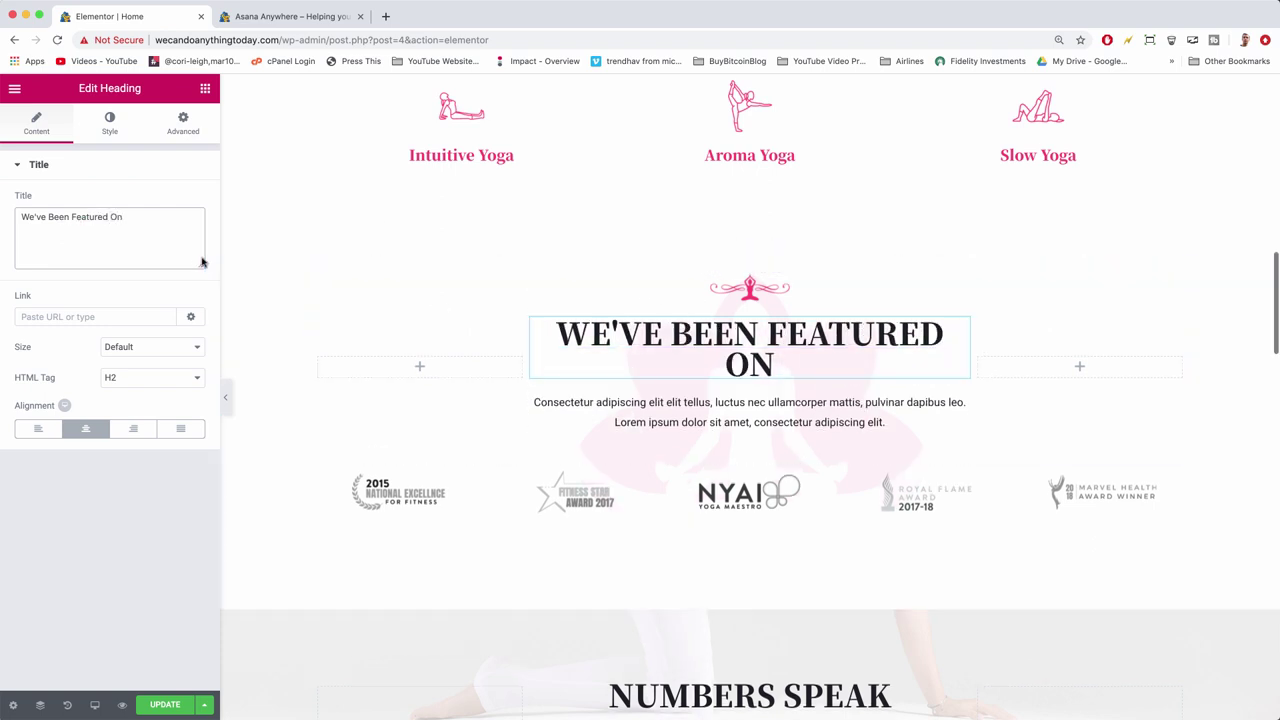
key("BackSpace")
key("BackSpace")
key("BackSpace")
key("BackSpace")
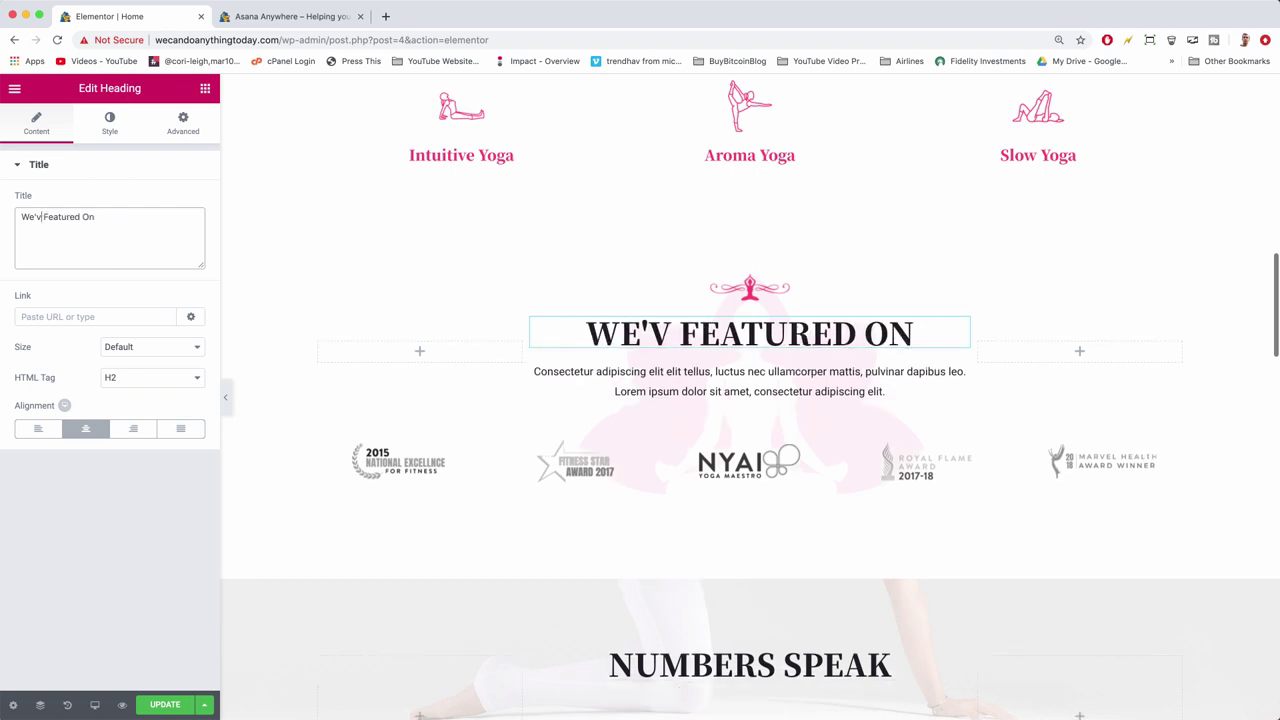
type("re")
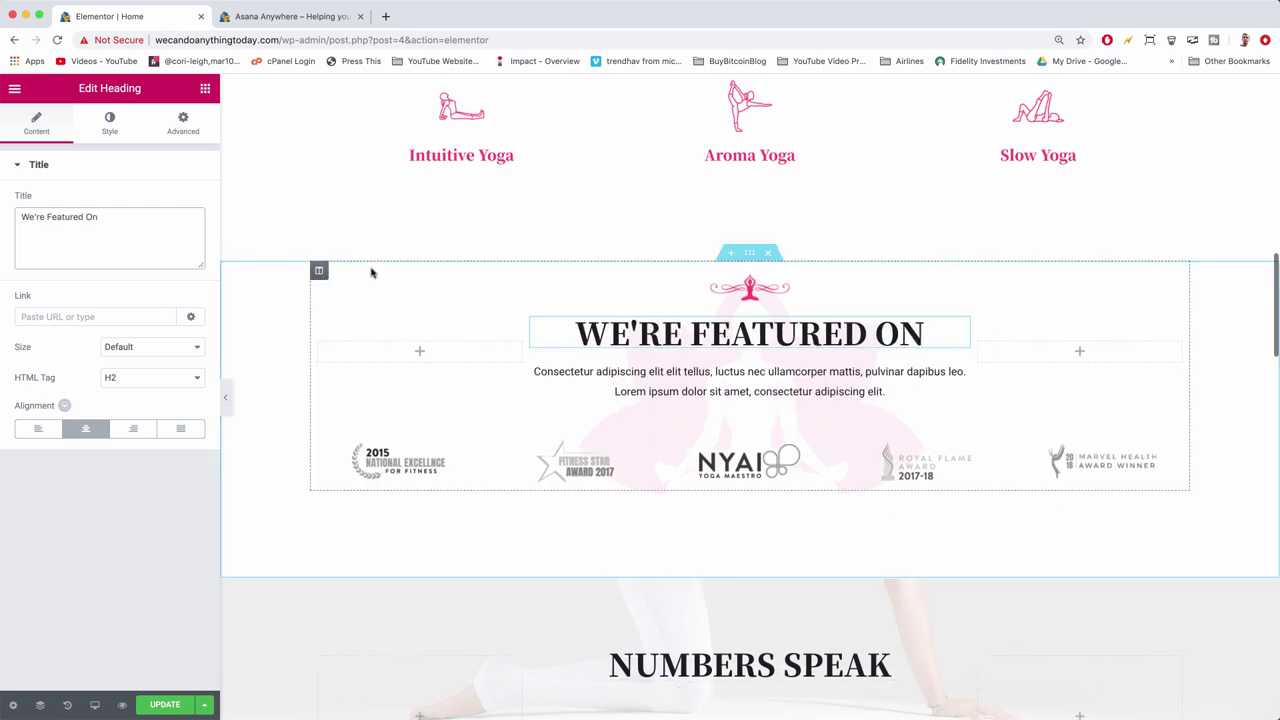
Replace the featured paragraph with 'Just a small sample of the amazing brands who recommend us!' and select the Royal Flame logo.
left_click(720, 371)
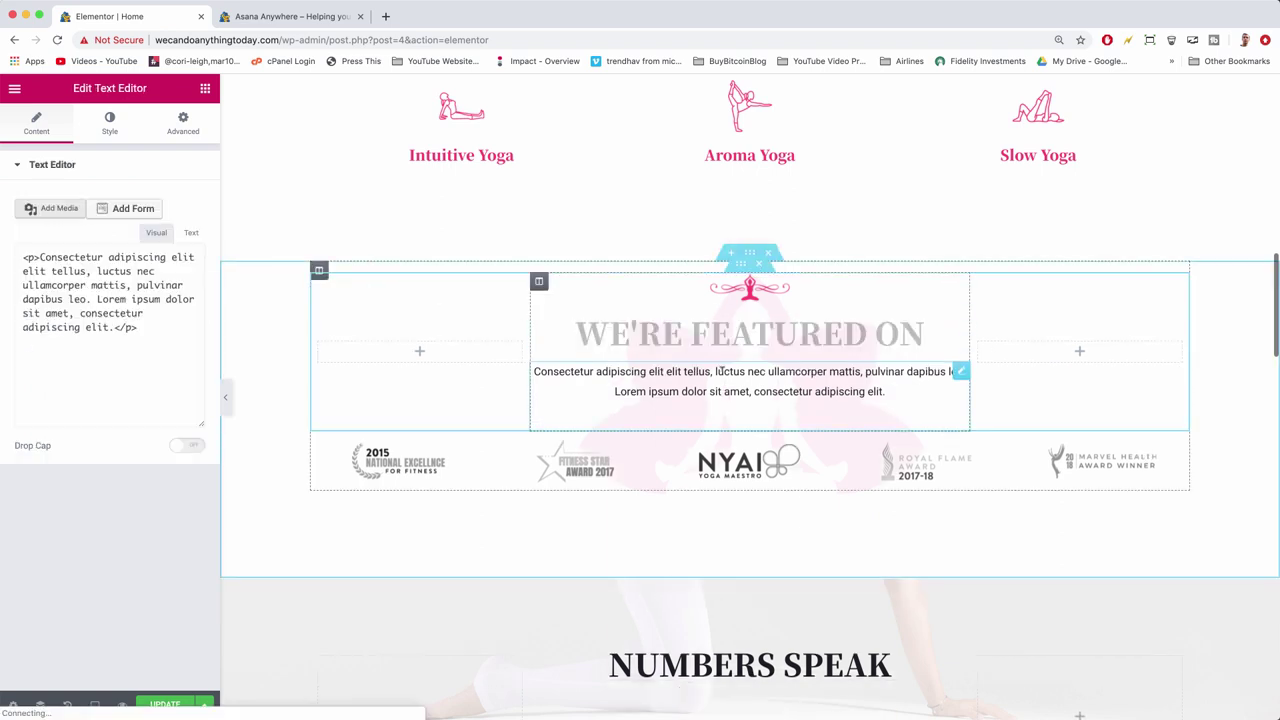
key("super+a")
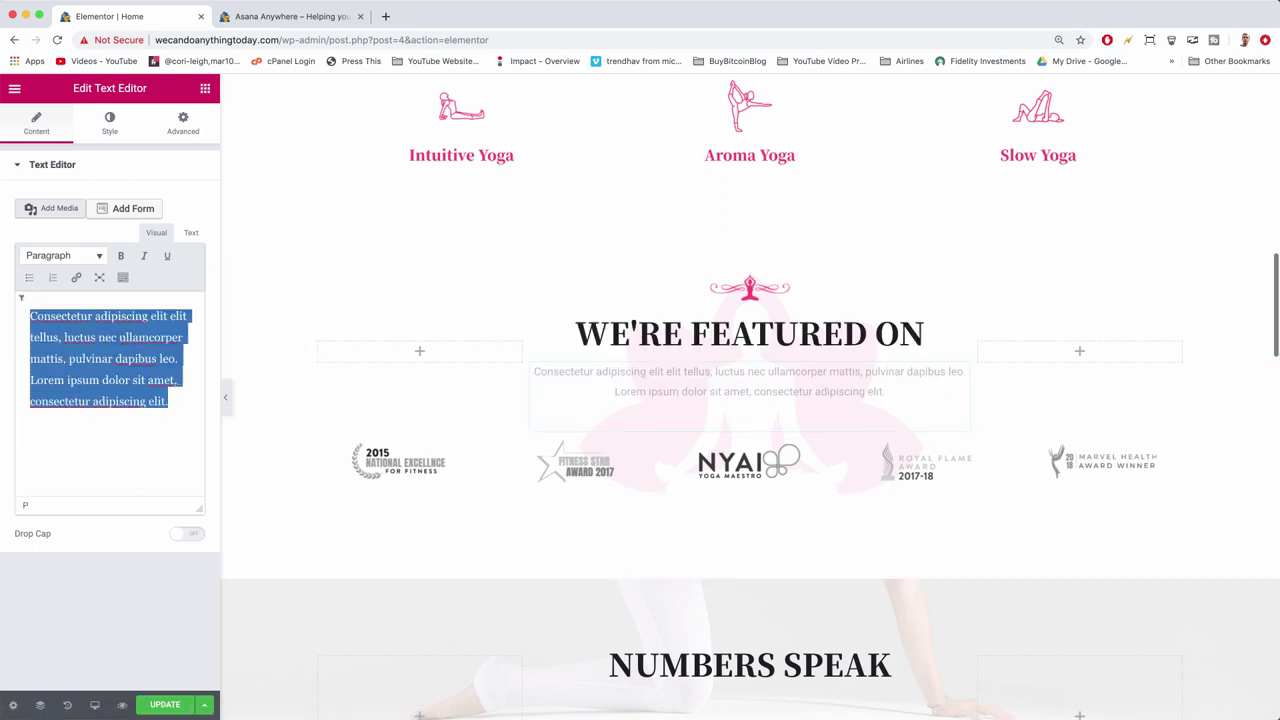
type("Just a small s")
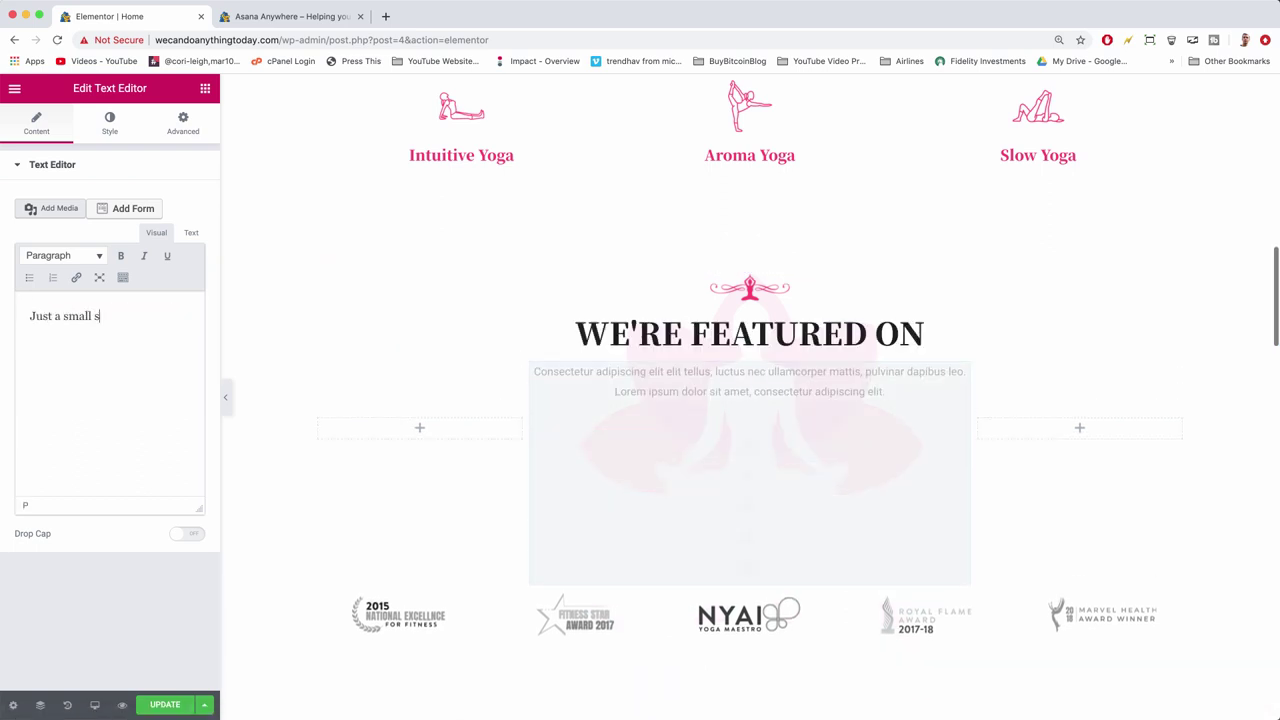
type("ample of the amazing brands who recommend us!")
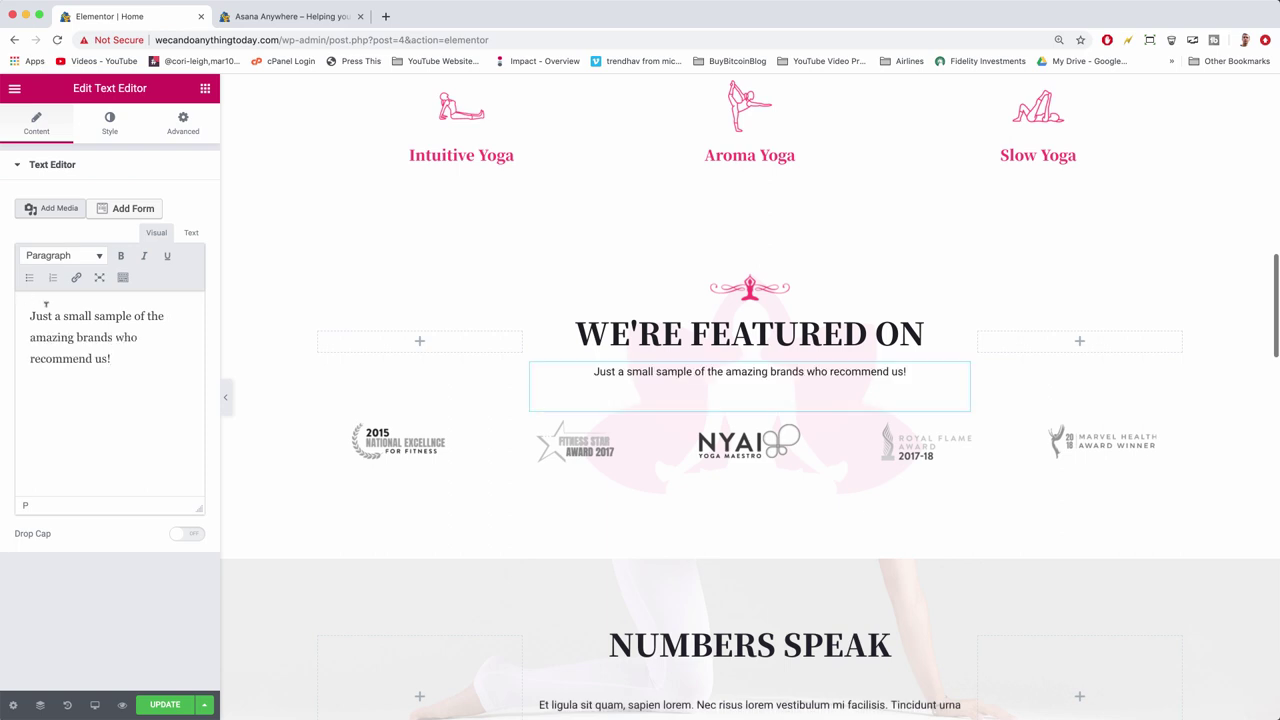
left_click(398, 442)
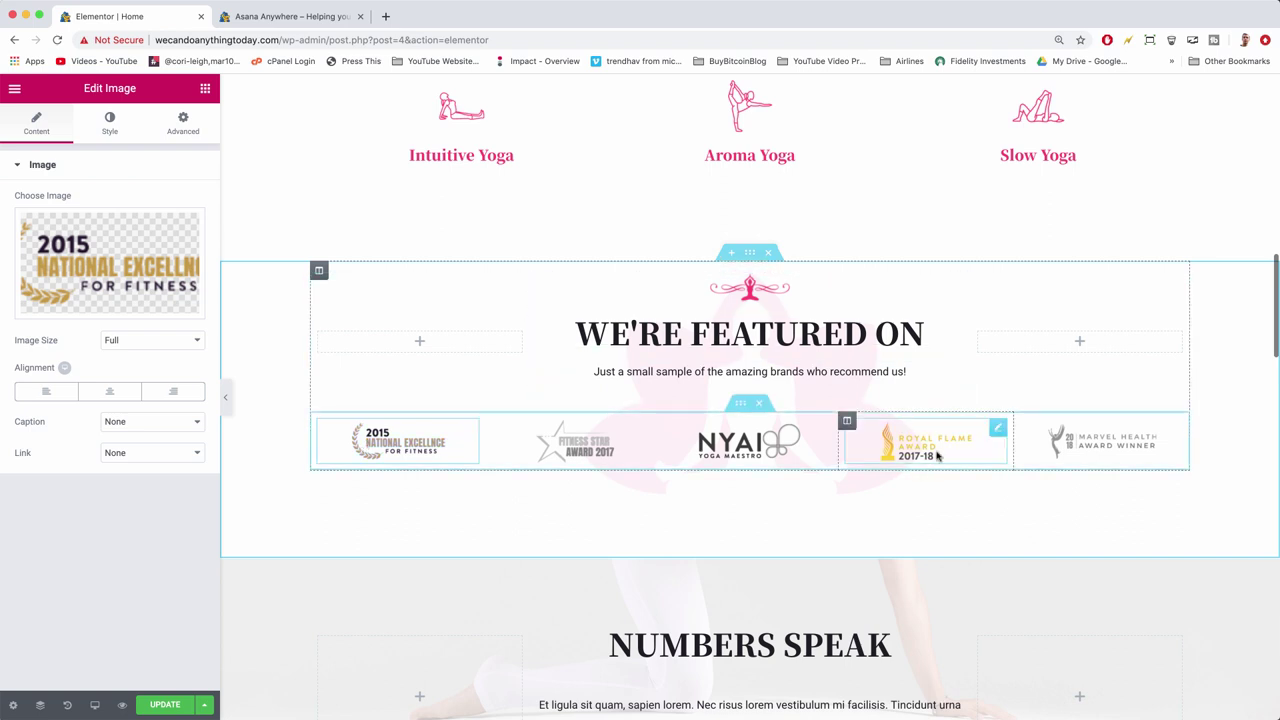
left_click(917, 449)
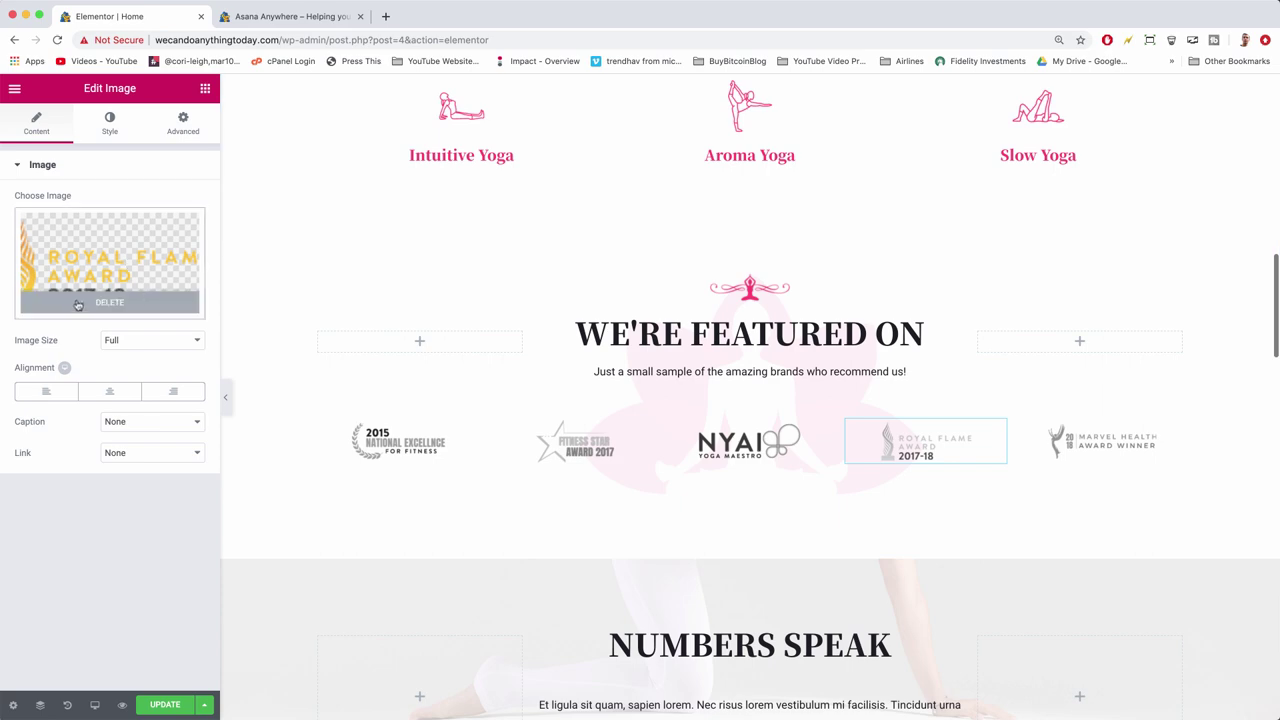
Save the DearBlogger logo image from dearblogger.org, then return to the Elementor tab.
left_click(385, 17)
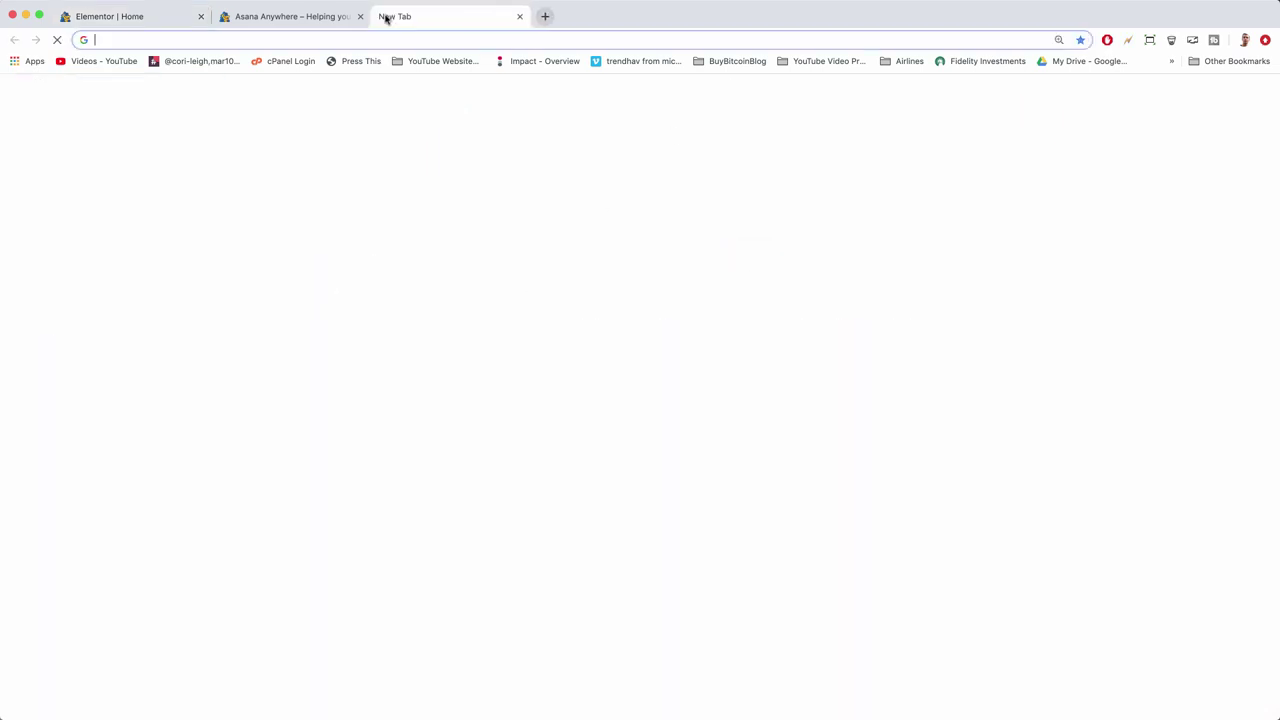
type("dear")
key("Return")
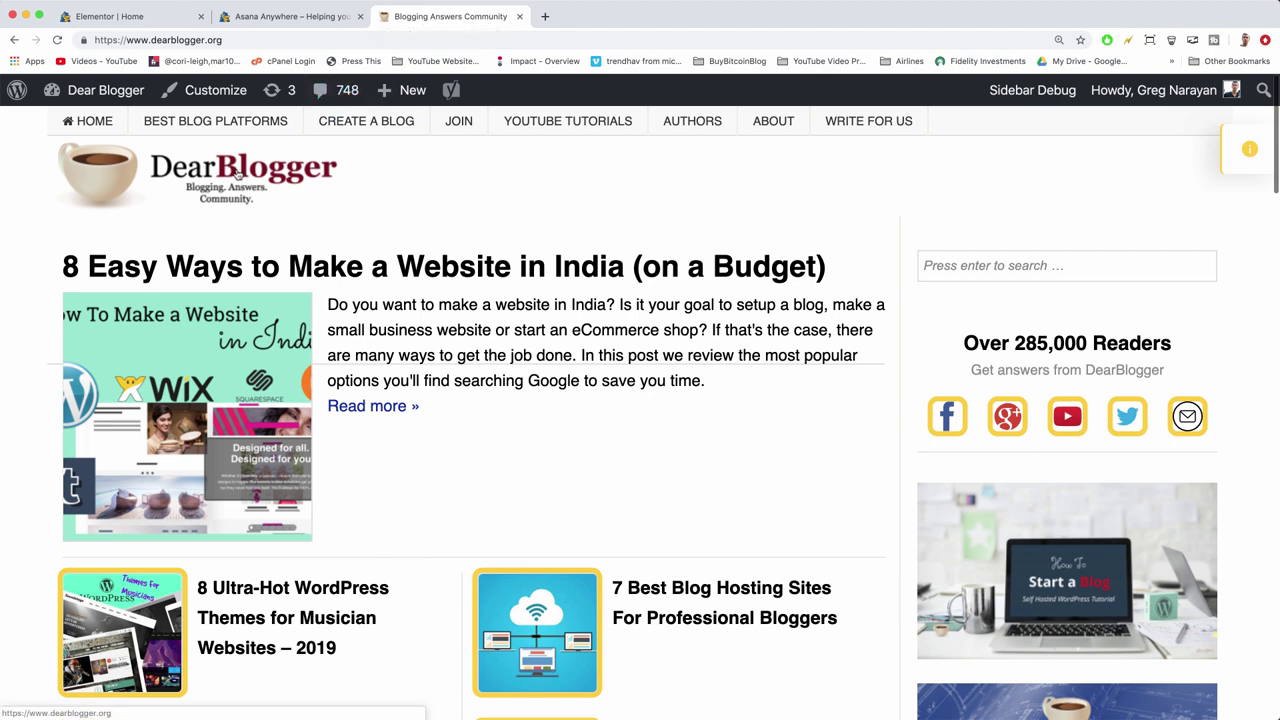
mouse_move(237, 177)
left_mouse_down()
mouse_move(307, 291)
mouse_move(271, 149)
mouse_move(243, 157)
mouse_move(276, 117)
mouse_move(226, 192)
left_mouse_up()
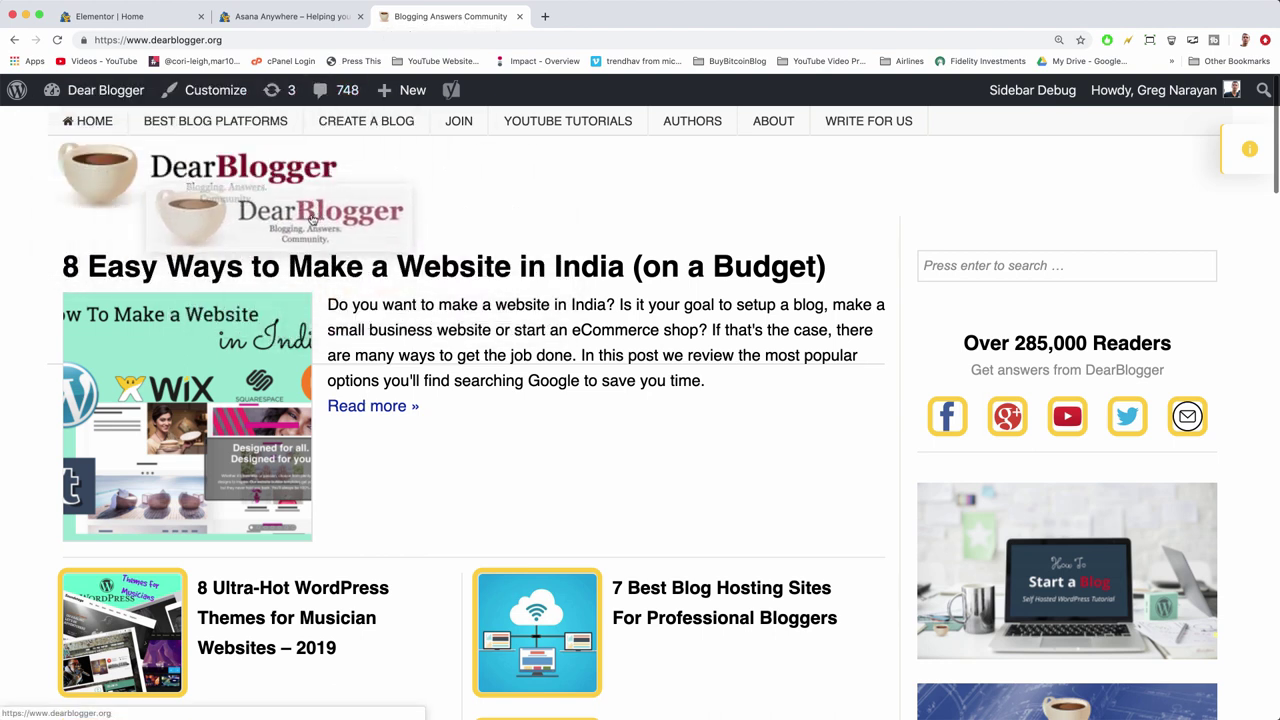
right_click(200, 172)
left_click(267, 272)
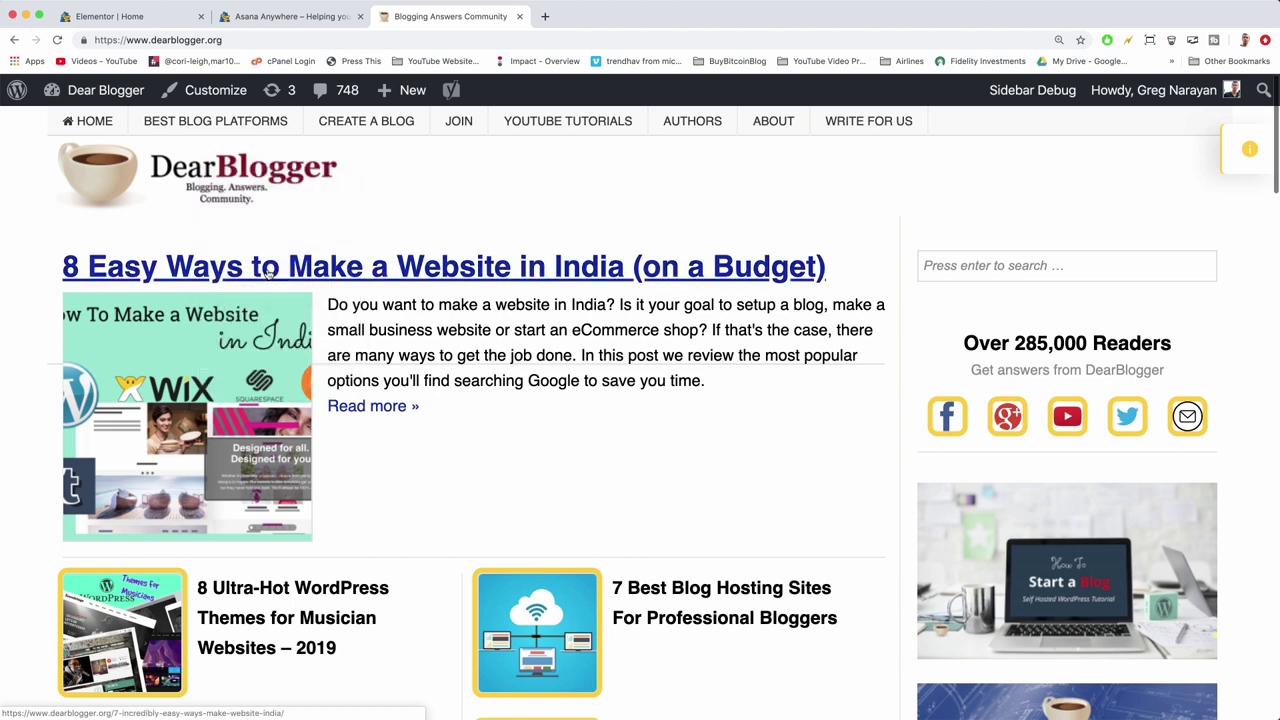
left_click(730, 176)
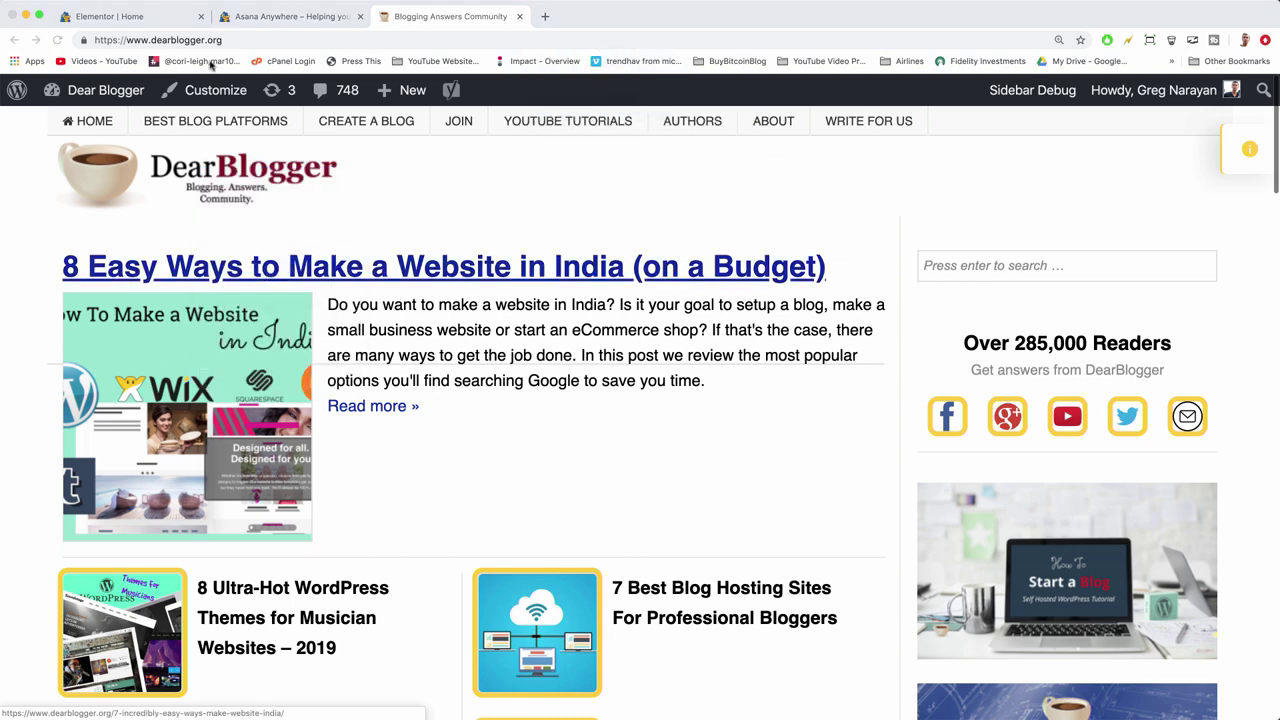
left_click(120, 17)
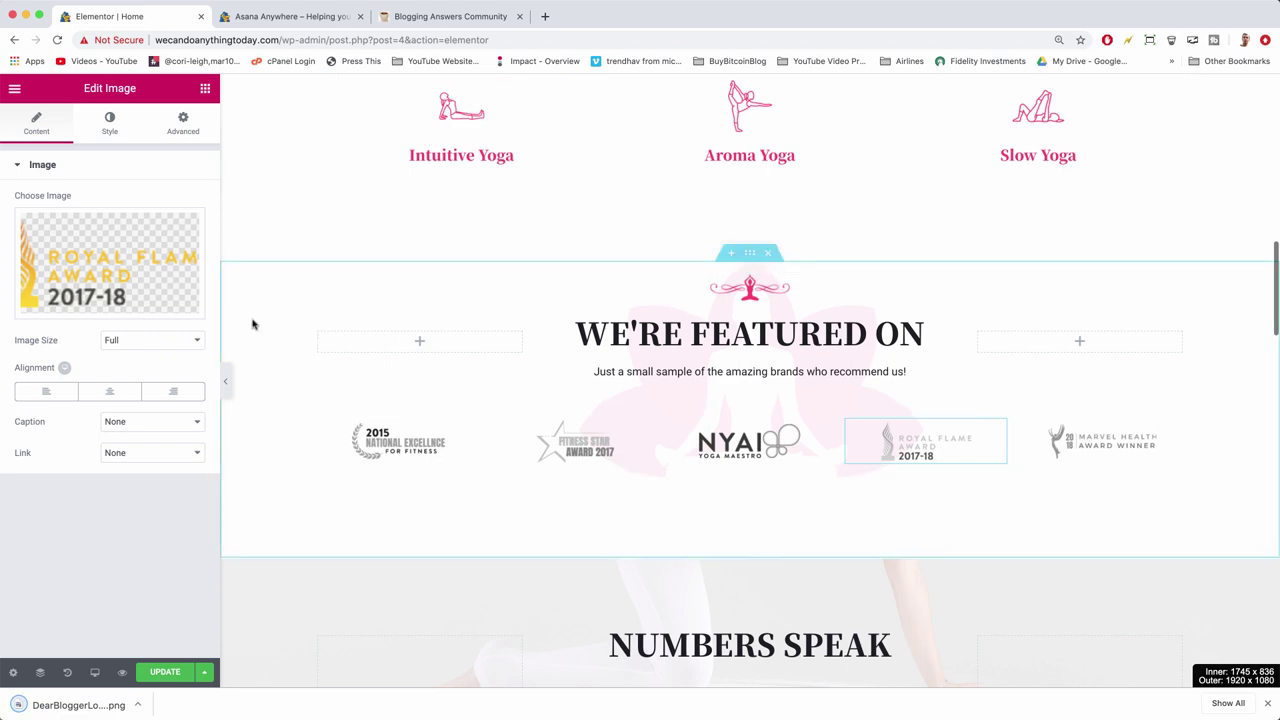
Upload DearBloggerLogoV2 png and insert it in place of the Royal Flame award logo.
left_click(108, 238)
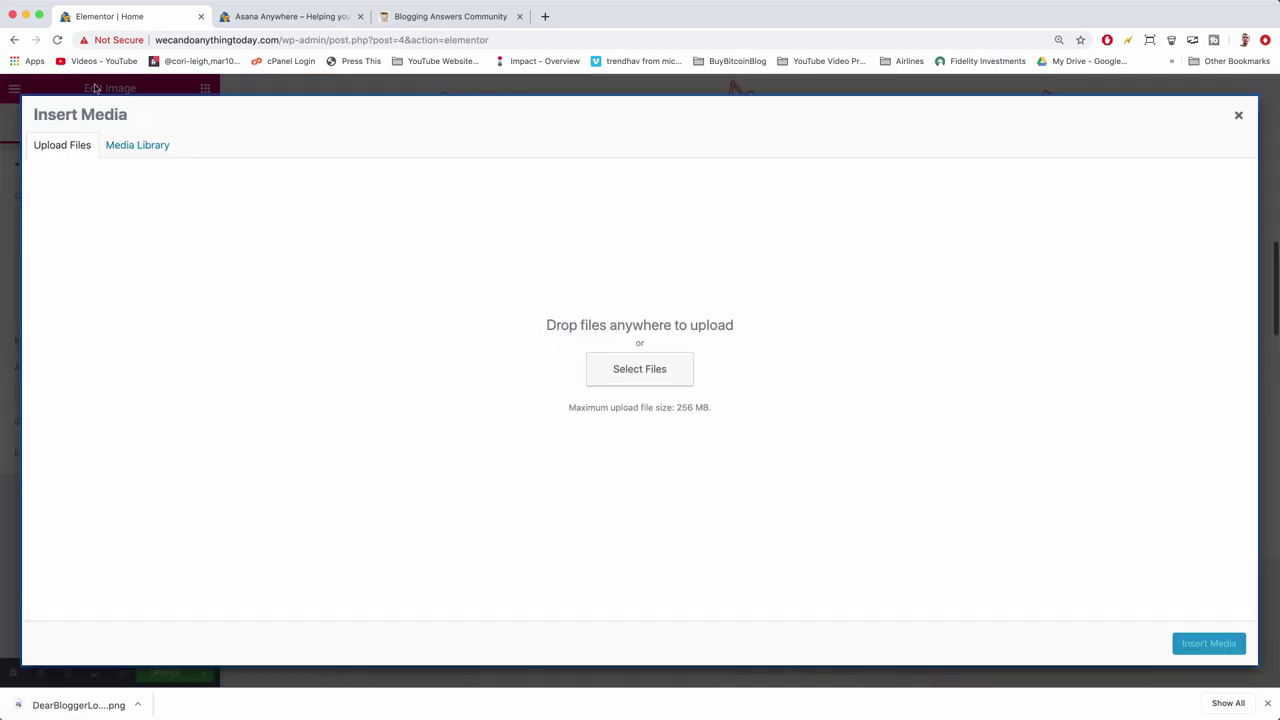
left_click(134, 148)
left_click(40, 148)
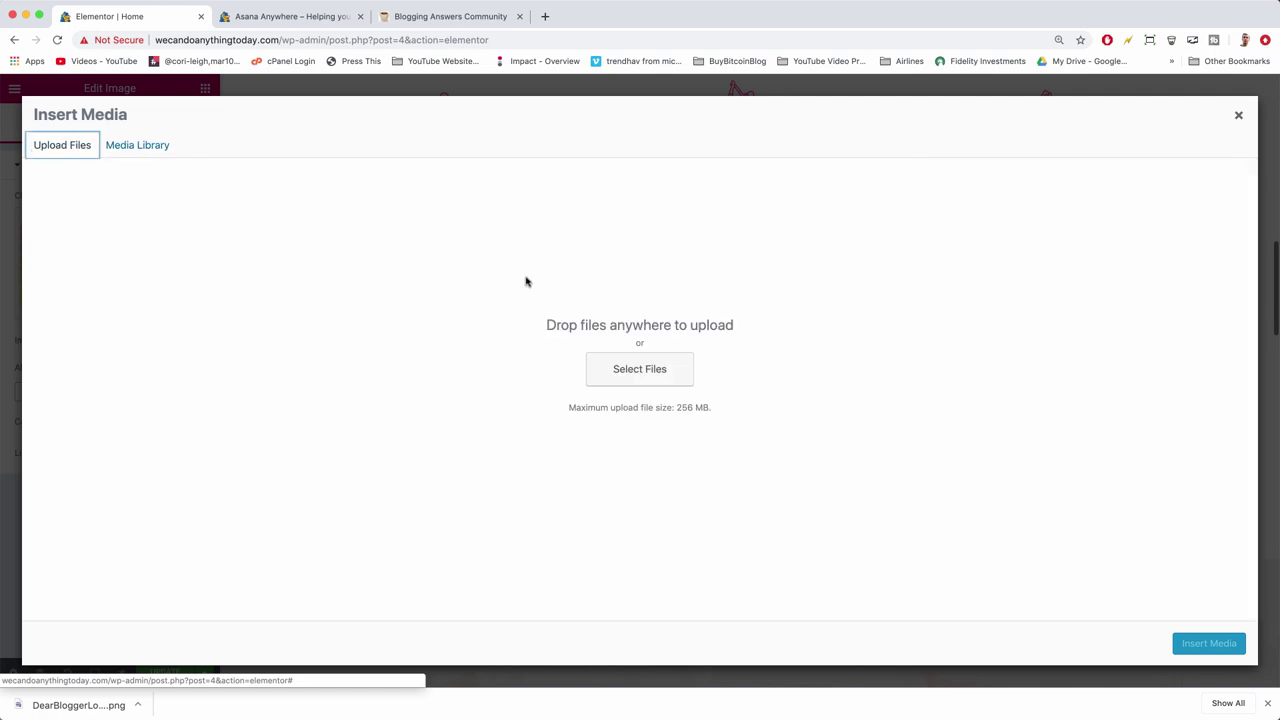
left_click(641, 382)
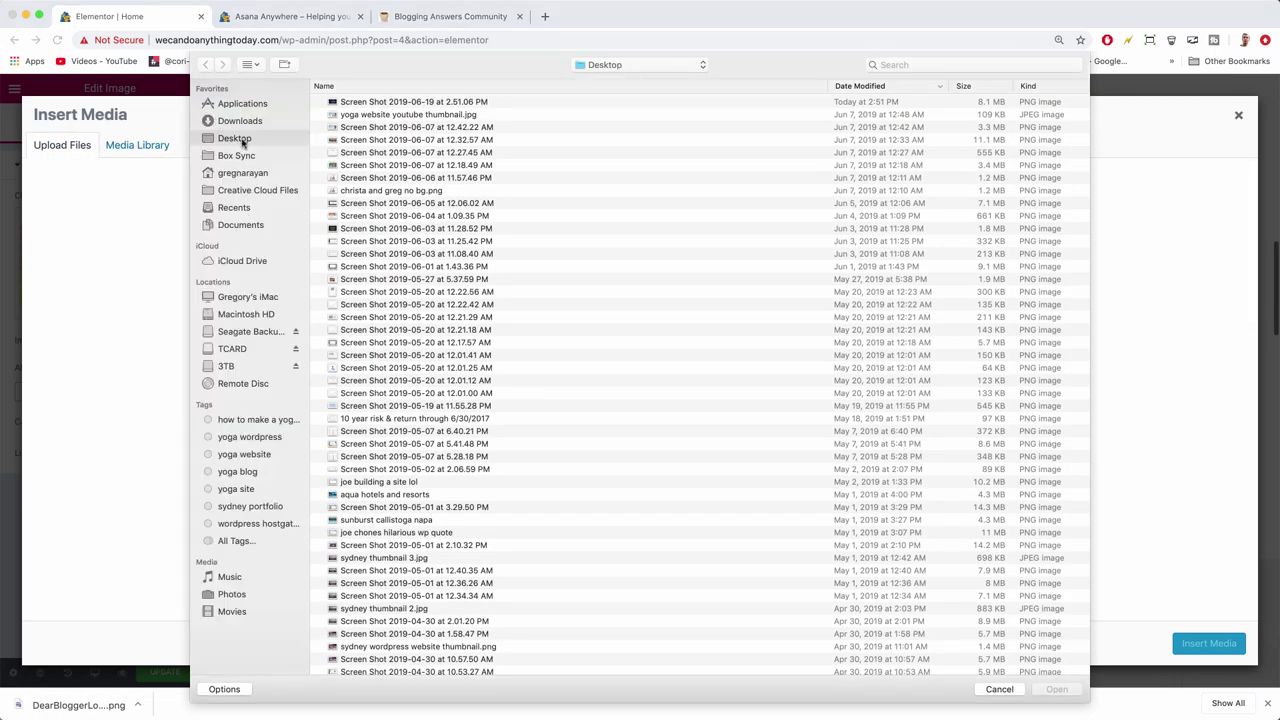
left_click(396, 104)
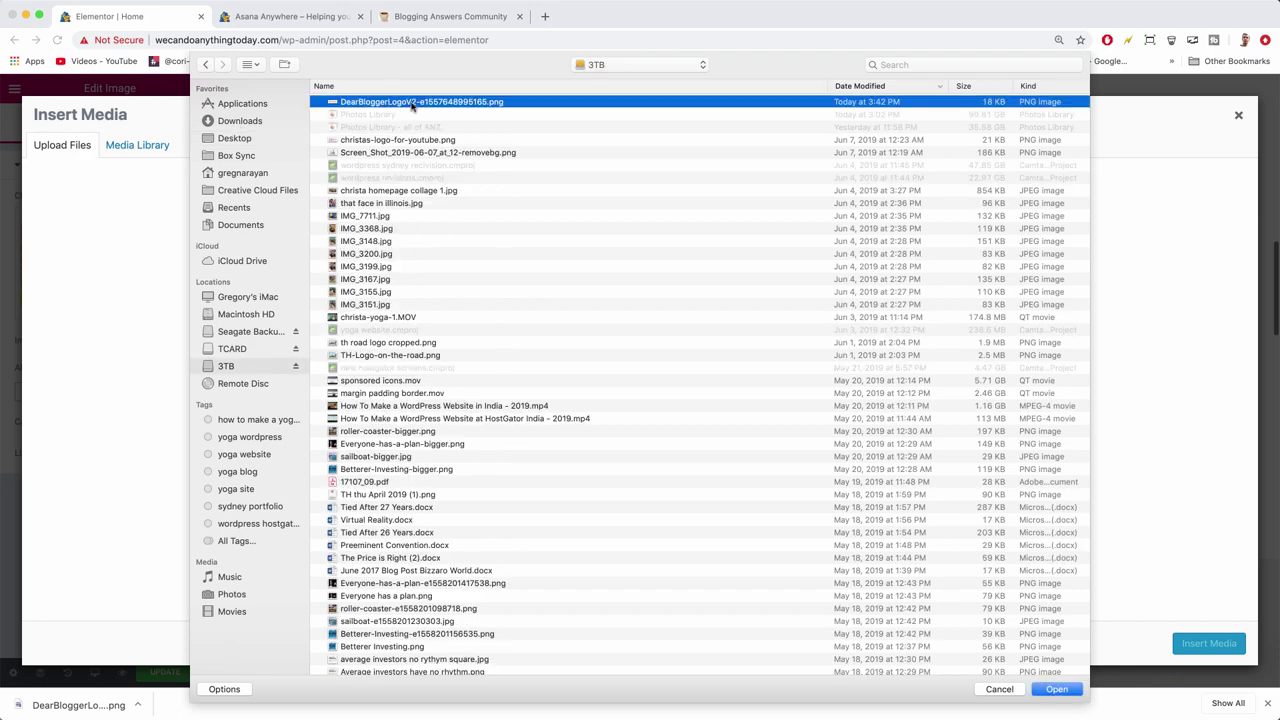
left_click(1057, 690)
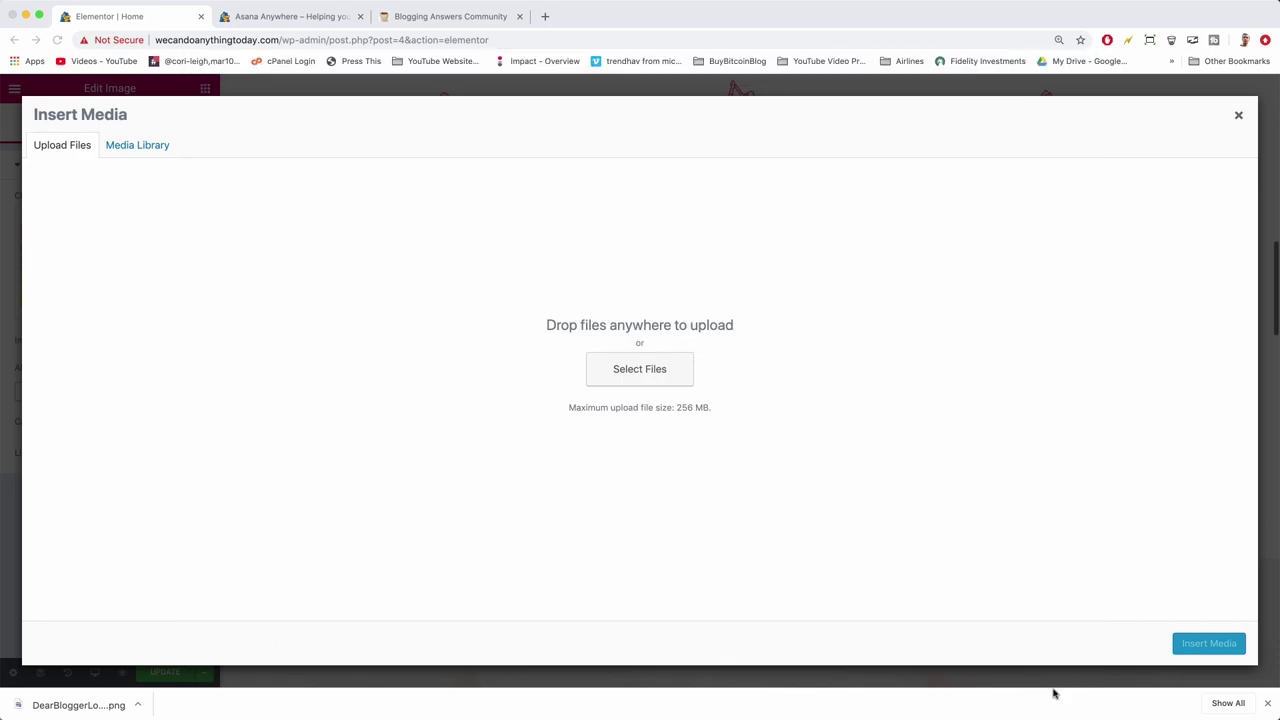
left_click(1192, 646)
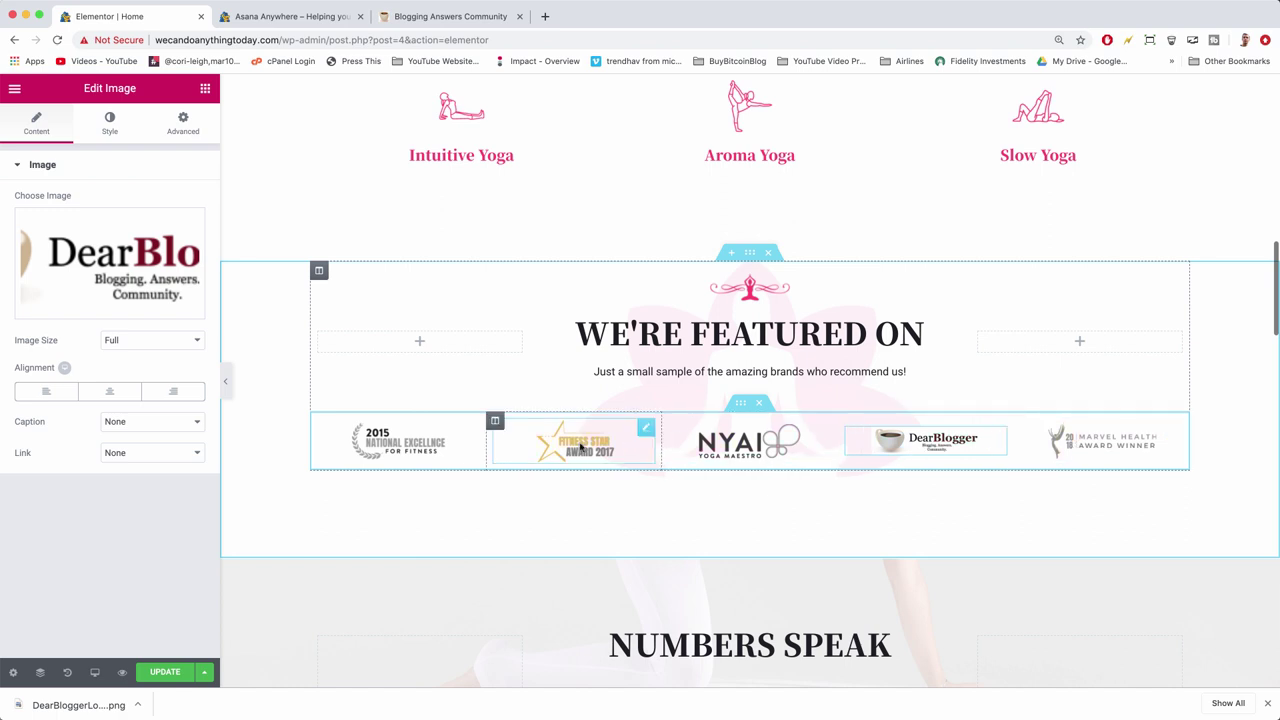
Retitle the NUMBERS SPEAK heading to 'A FEW STATS about Us'.
scroll(430, 453, "down", 5)
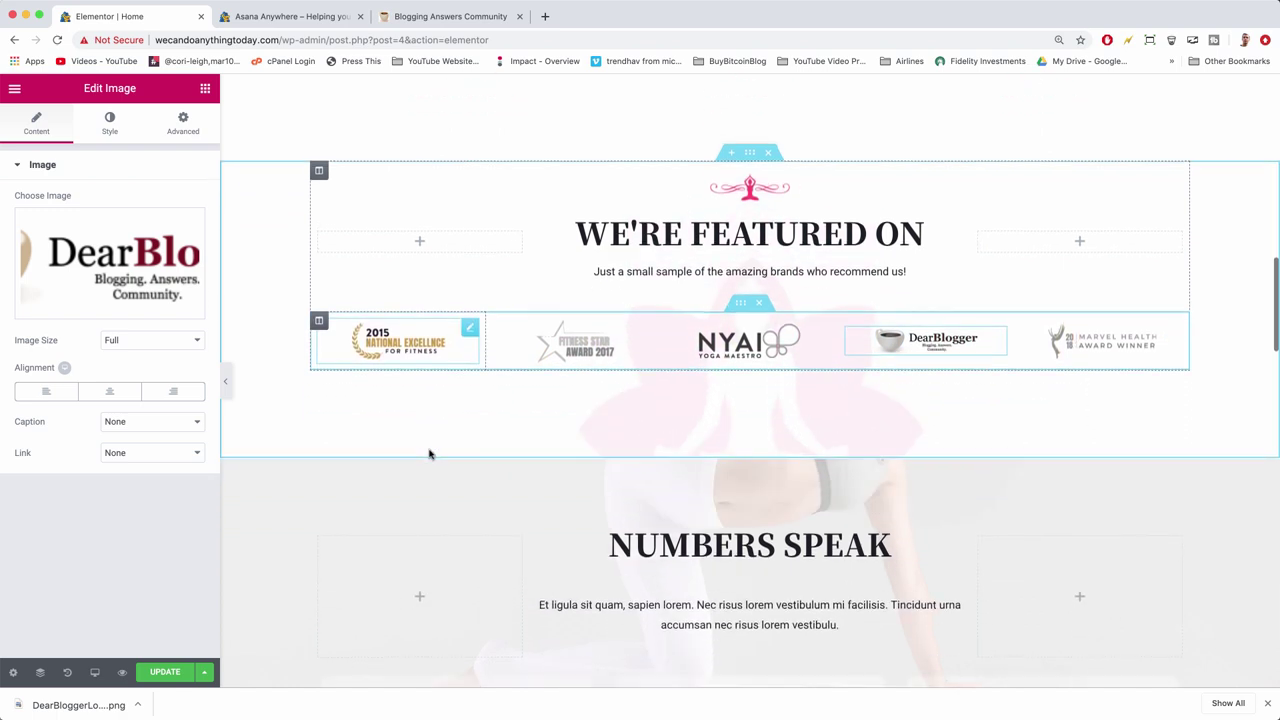
scroll(430, 453, "down", 2)
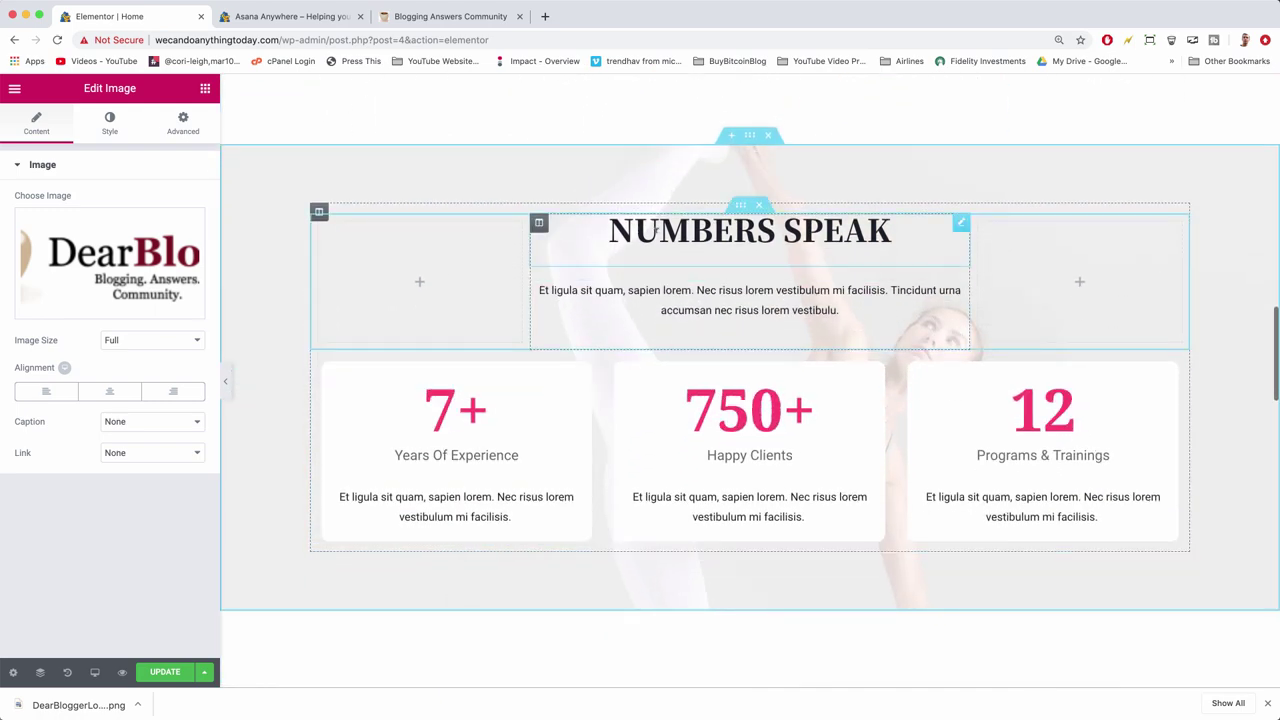
left_click(655, 229)
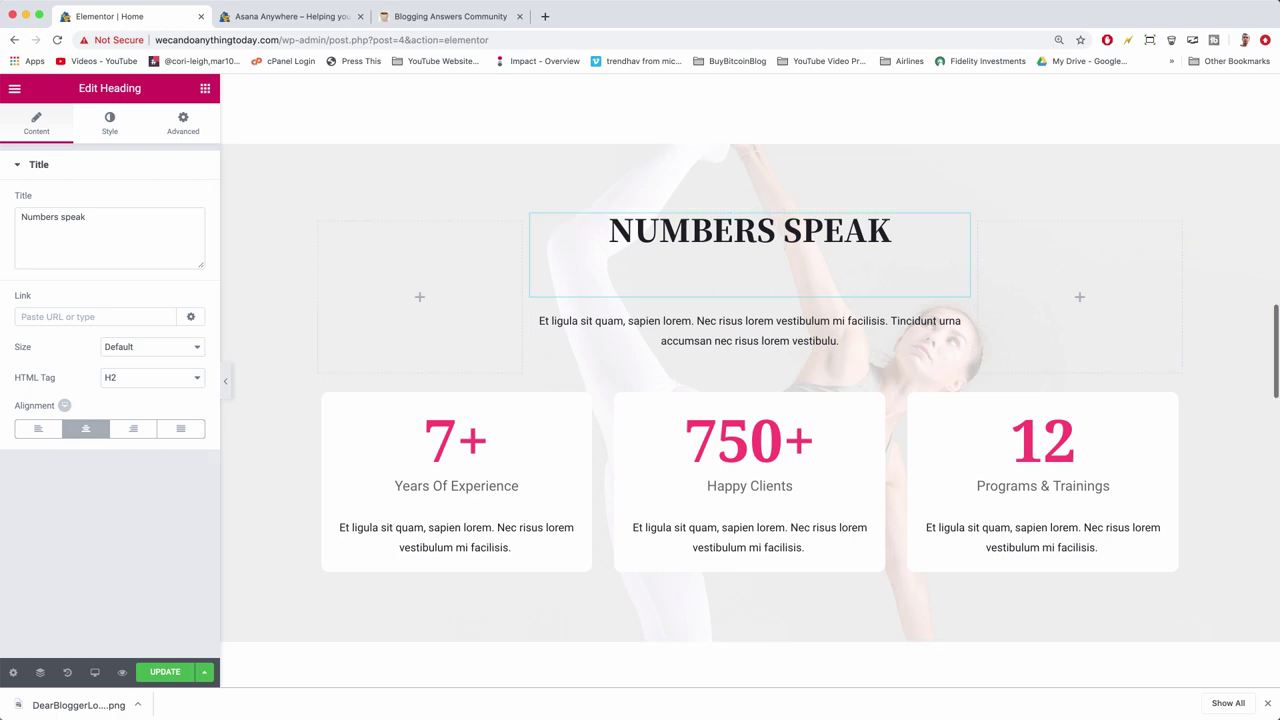
left_click_drag(114, 214, 1, 214)
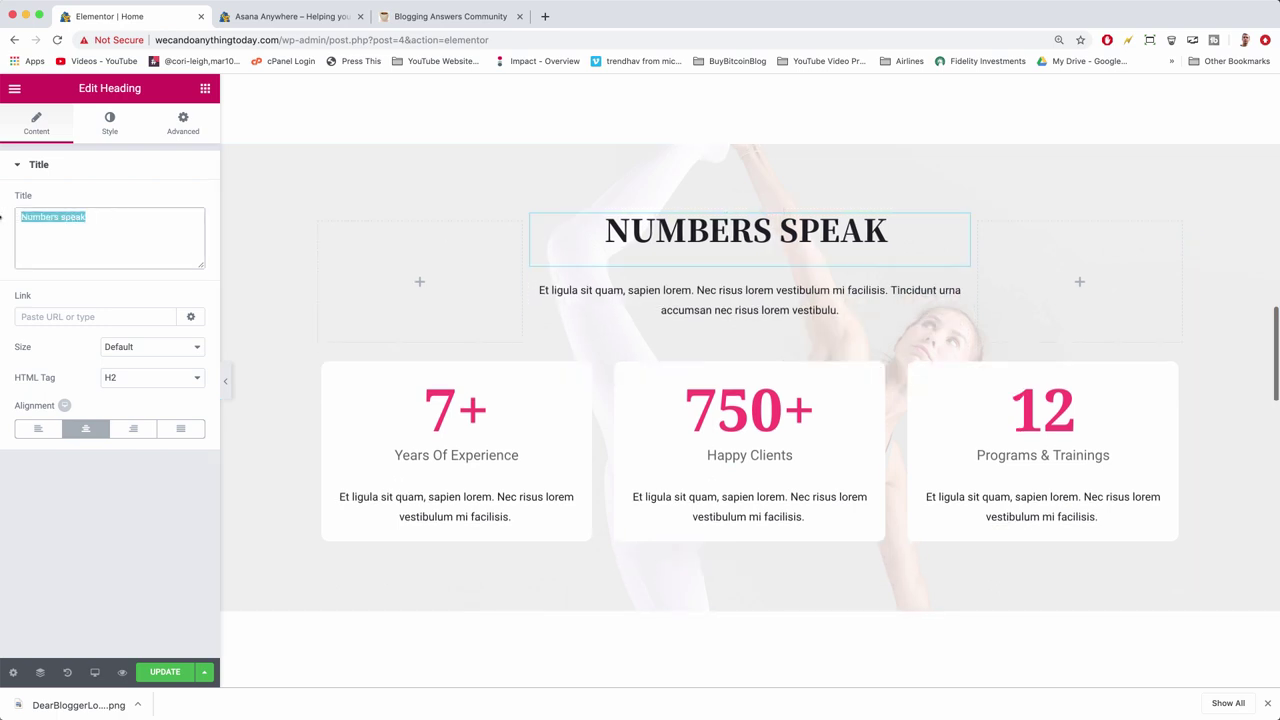
type("A FEw")
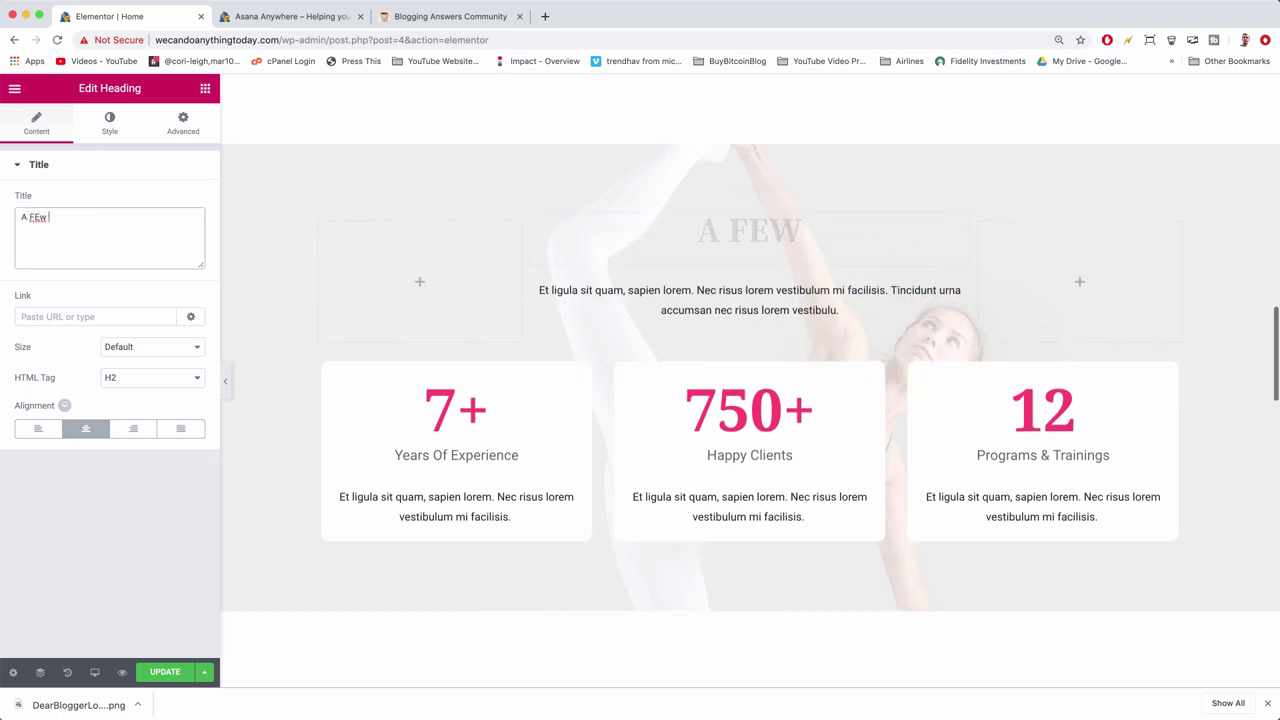
type(" STATS ab")
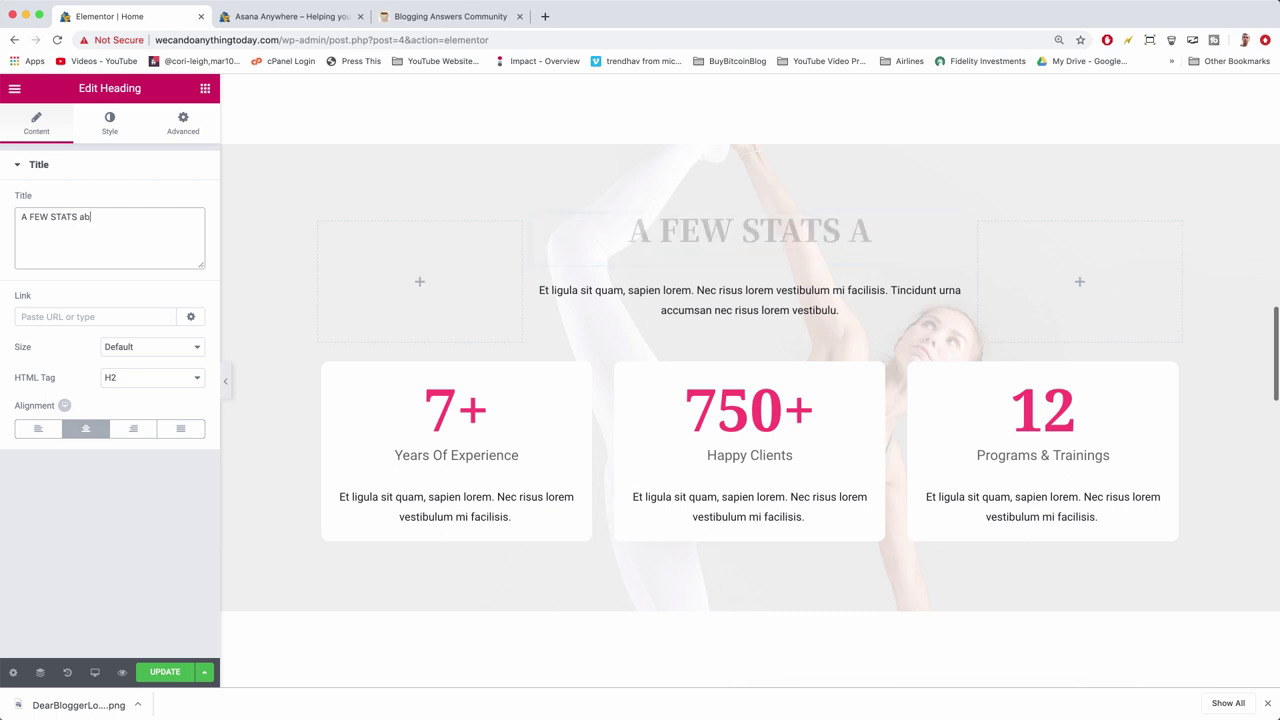
type("out Us")
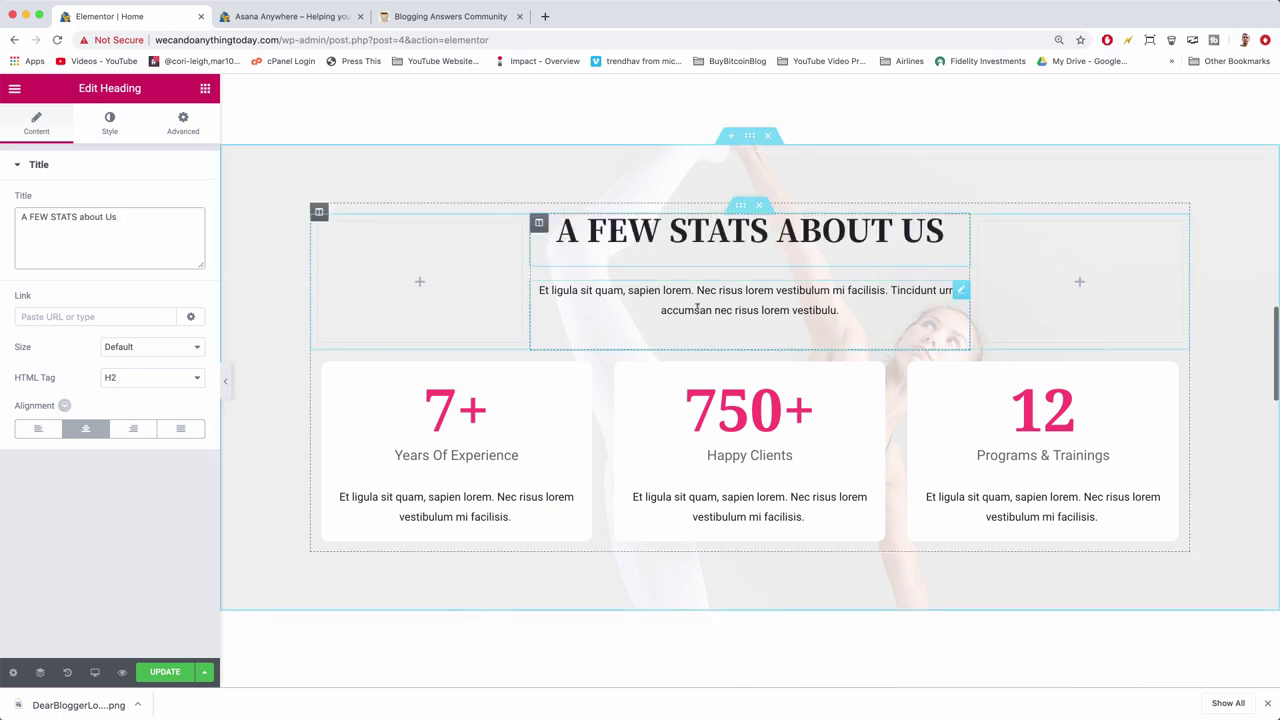
Delete the placeholder paragraph below the stats heading.
left_click(941, 290)
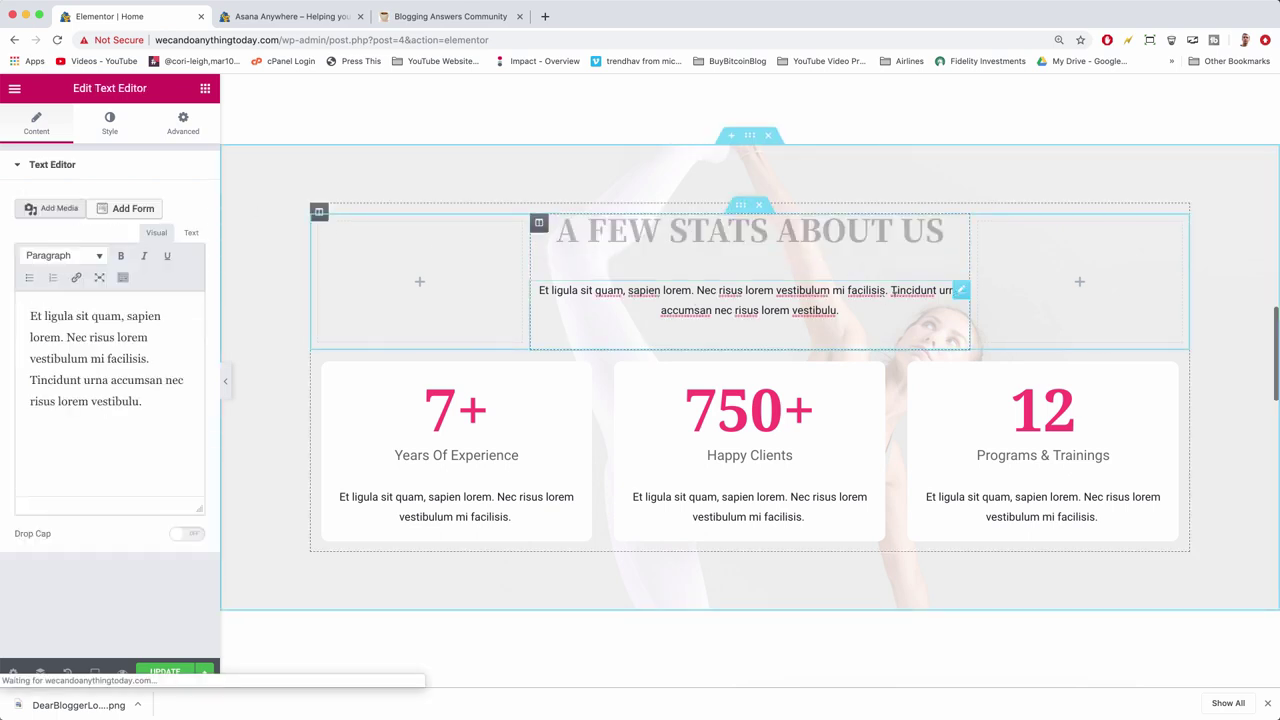
right_click(962, 292)
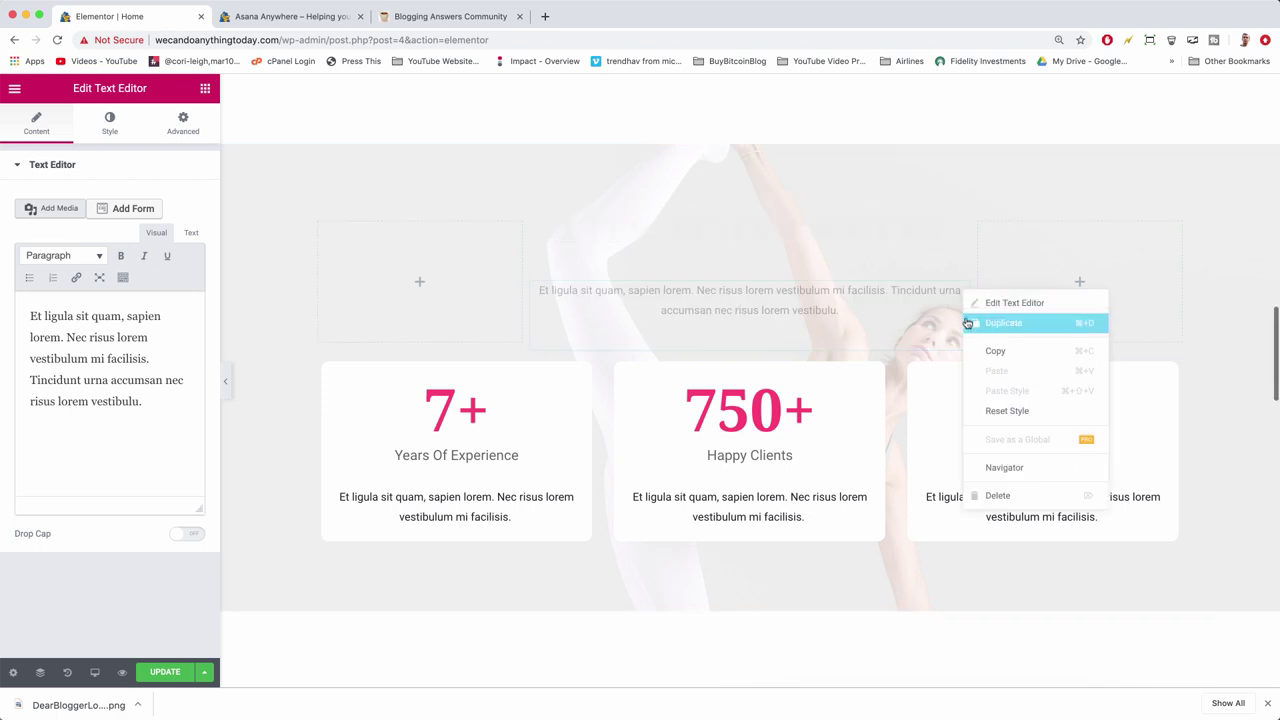
left_click(990, 497)
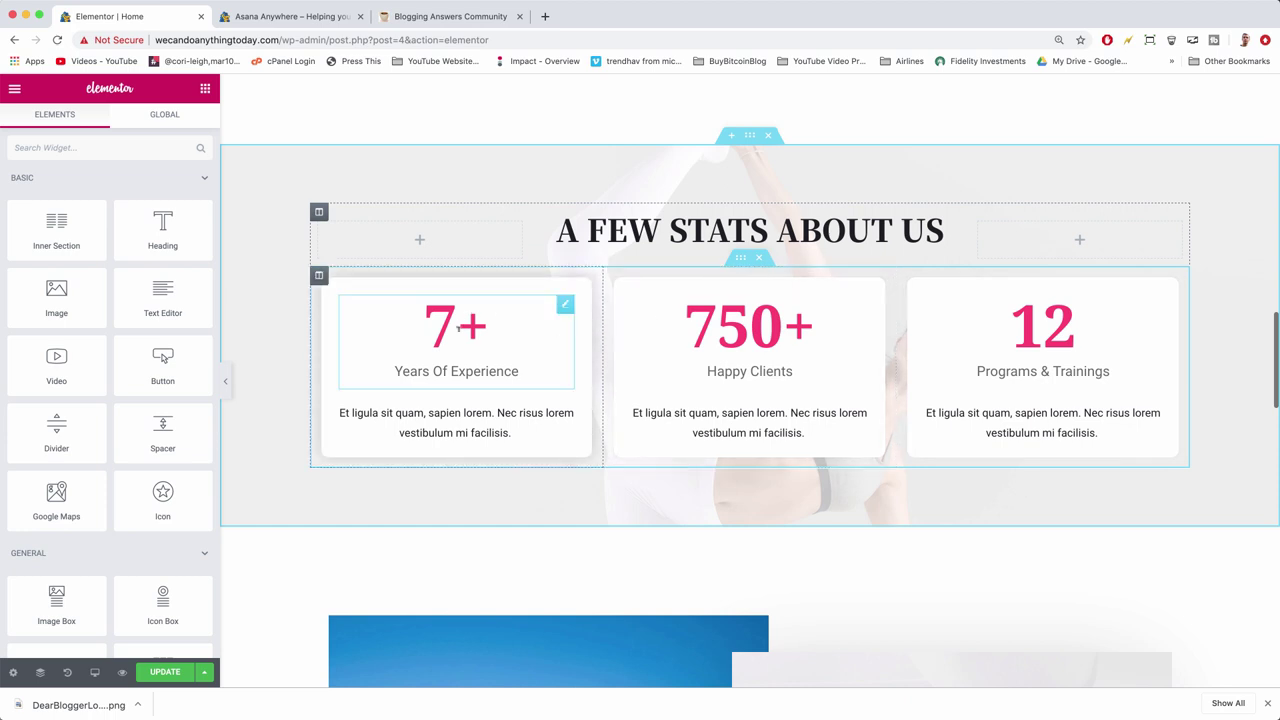
Set the Years Of Experience counter to 2 and the Happy Clients counter to 25.
left_click(442, 334)
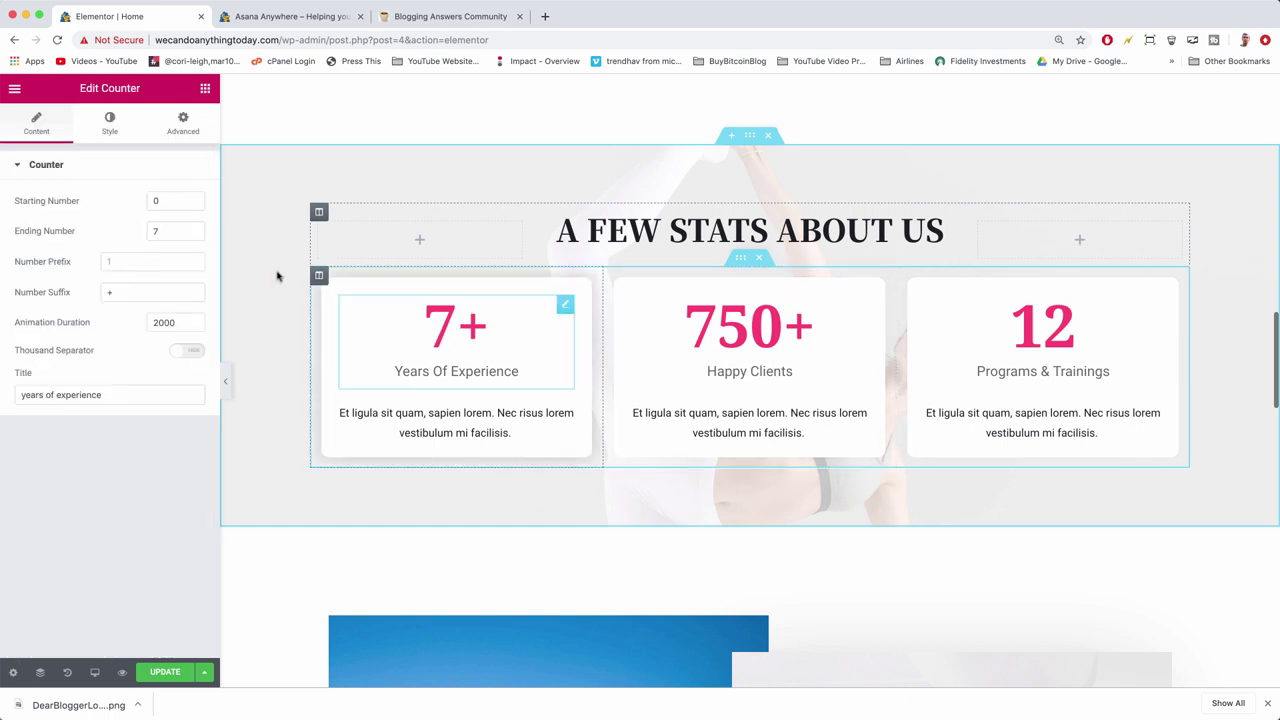
left_click_drag(168, 231, 136, 232)
type("2")
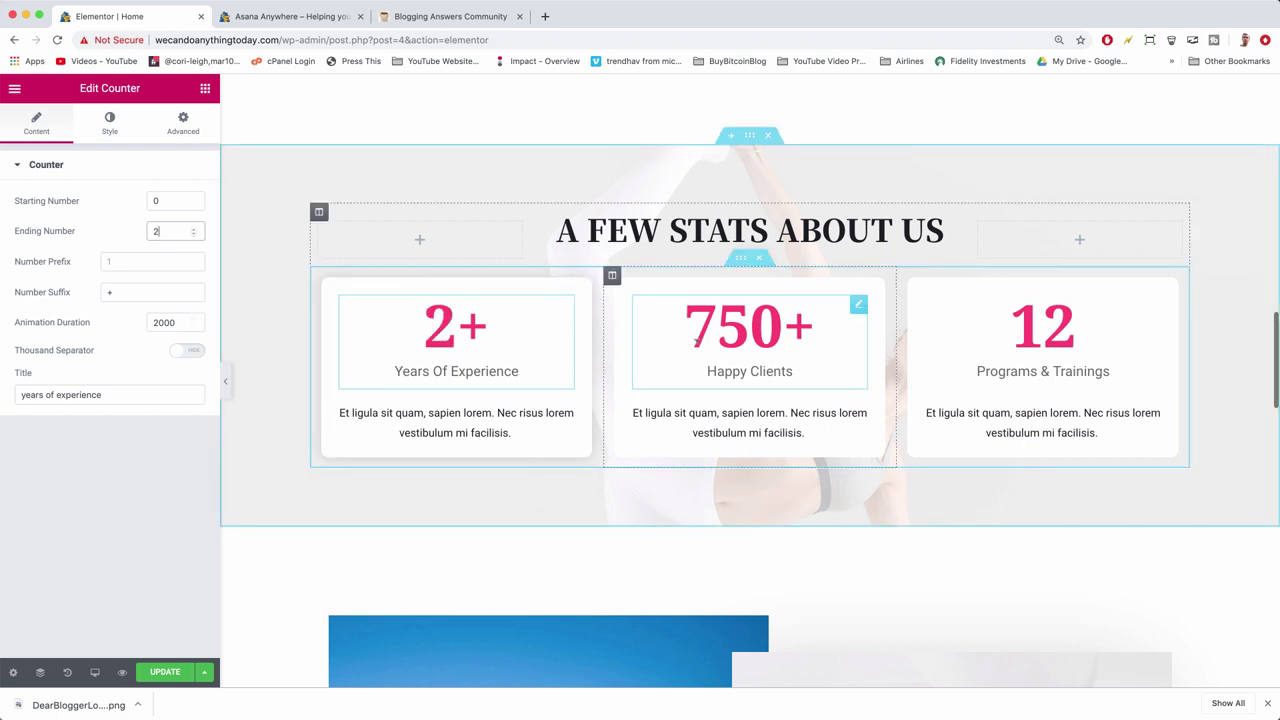
left_click(751, 329)
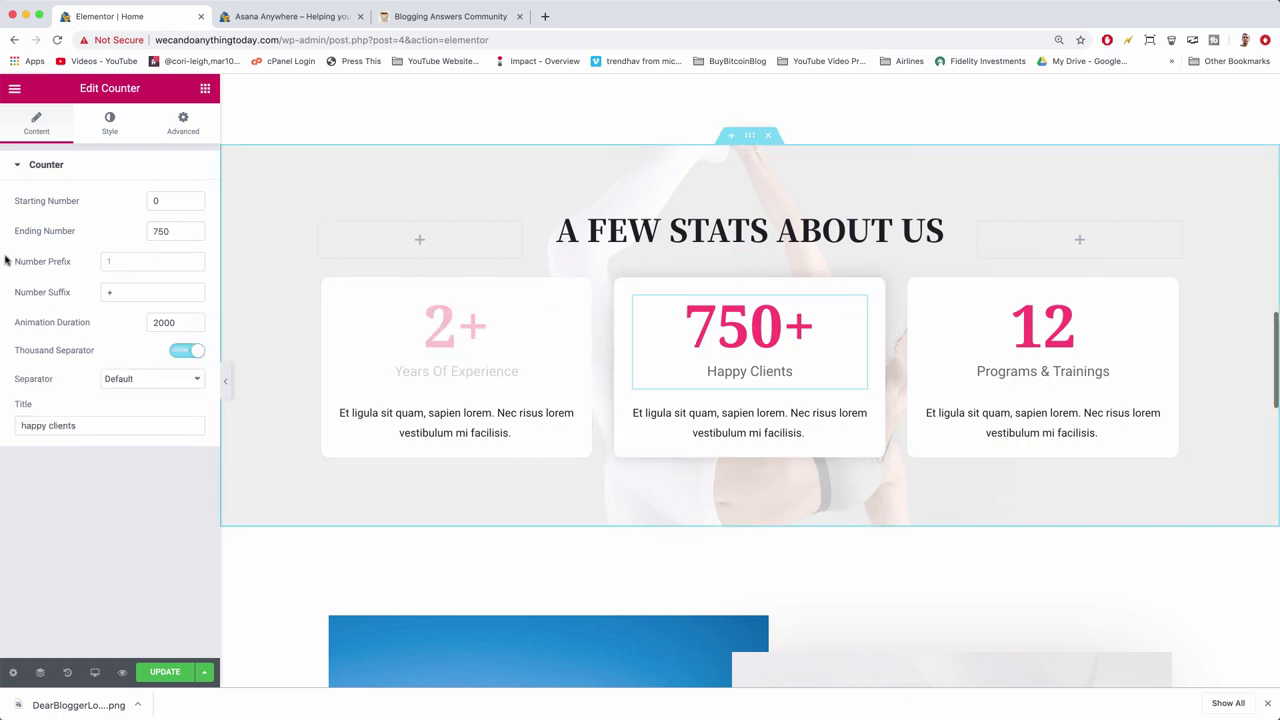
double_click(155, 227)
type("25")
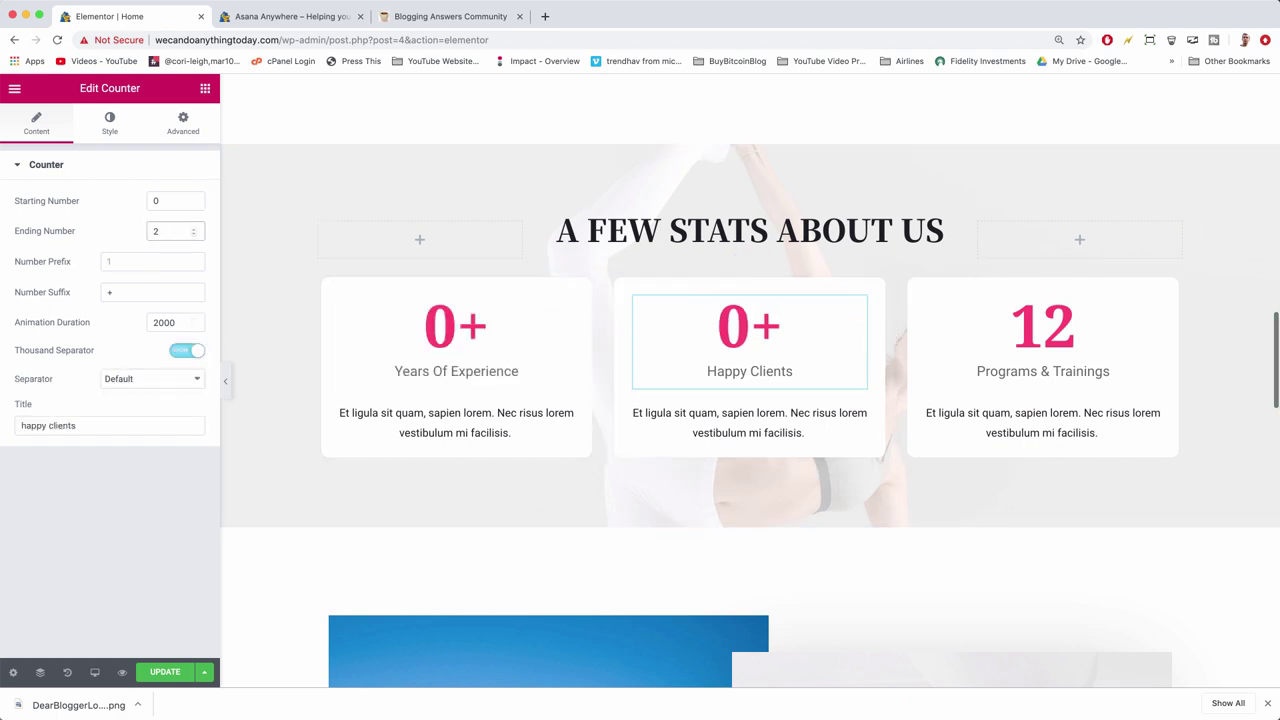
Change the Programs & Trainings counter's ending number from 12 to 6.
left_click(1012, 323)
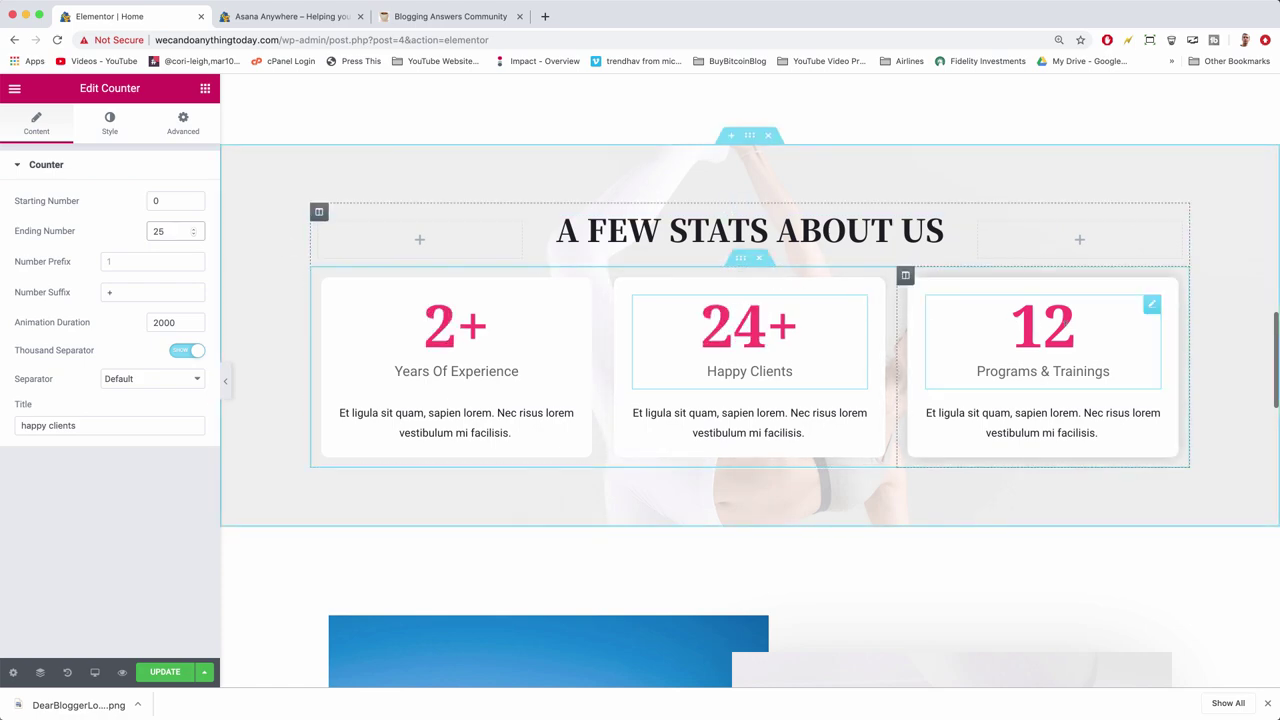
scroll(1048, 329, "up", 10)
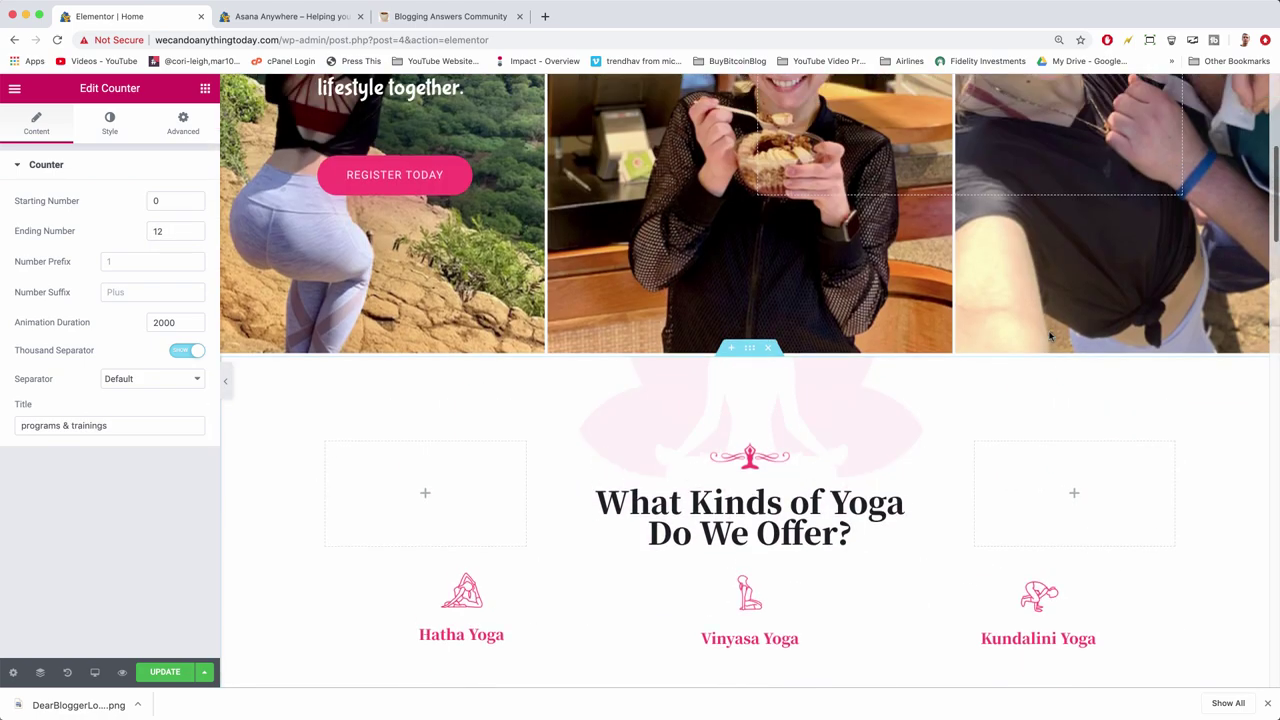
scroll(1048, 334, "down", 3)
scroll(1050, 340, "down", 10)
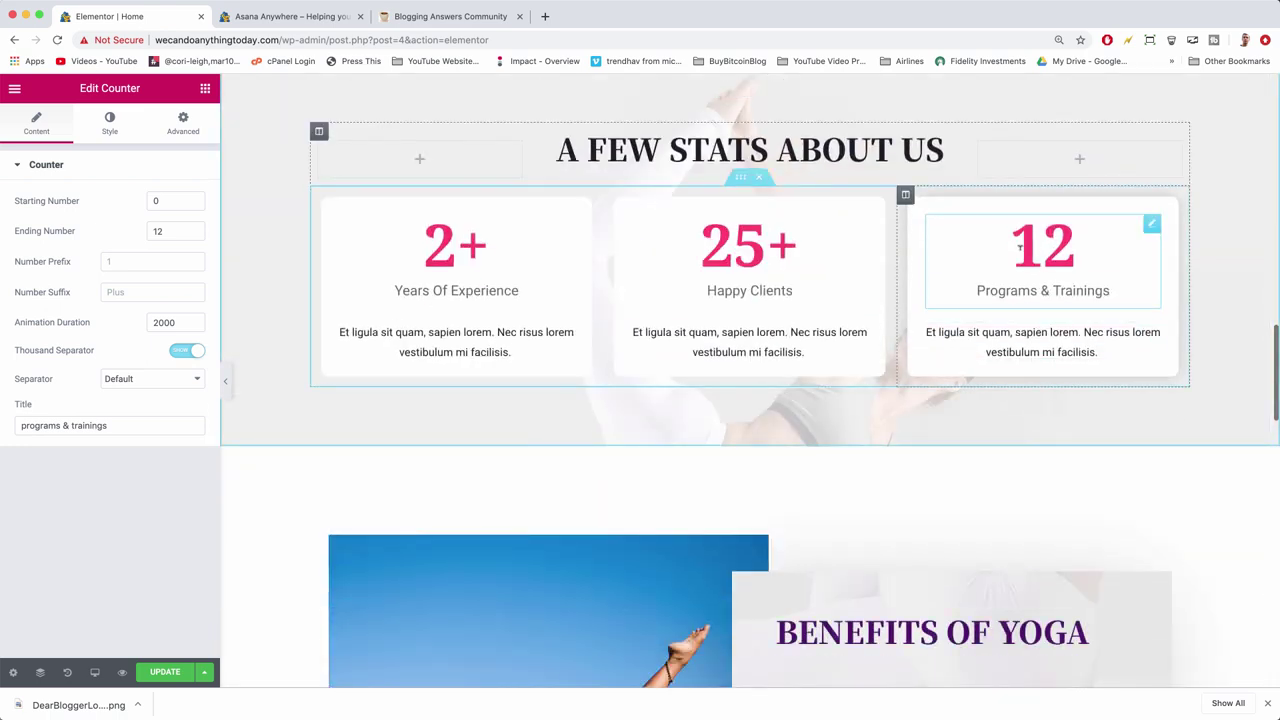
double_click(156, 229)
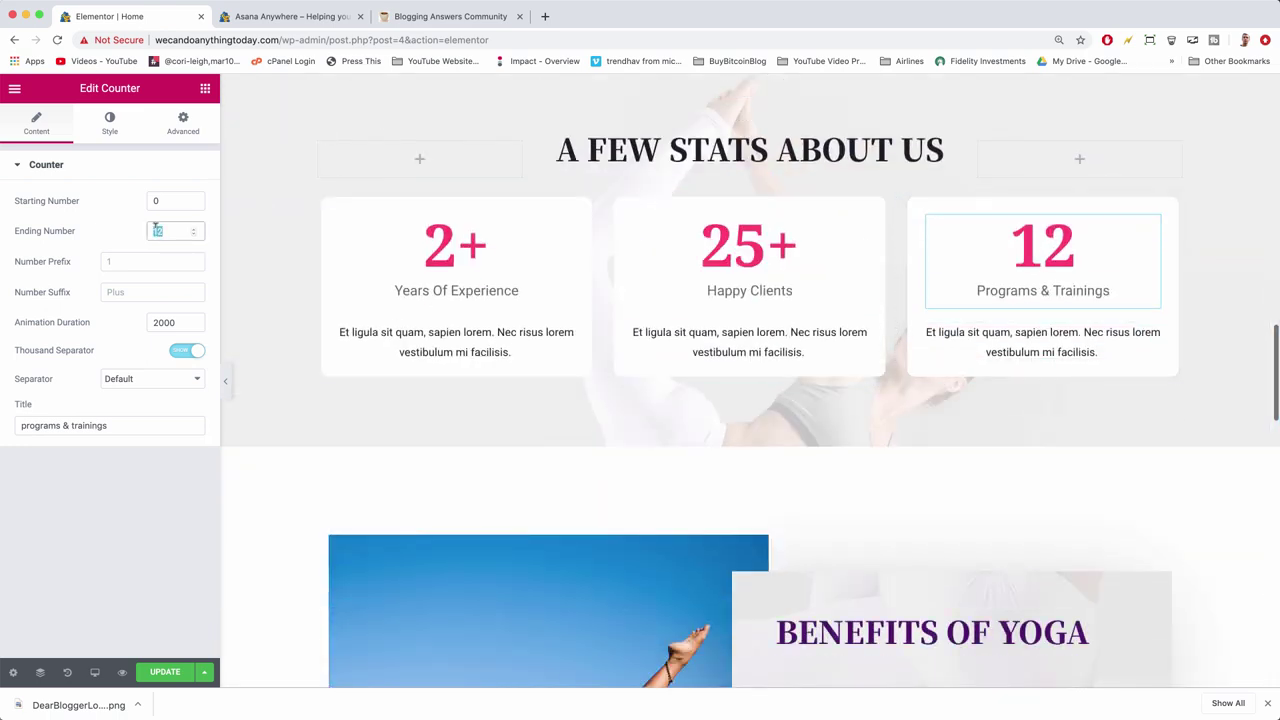
type("6")
scroll(1008, 247, "down", 1)
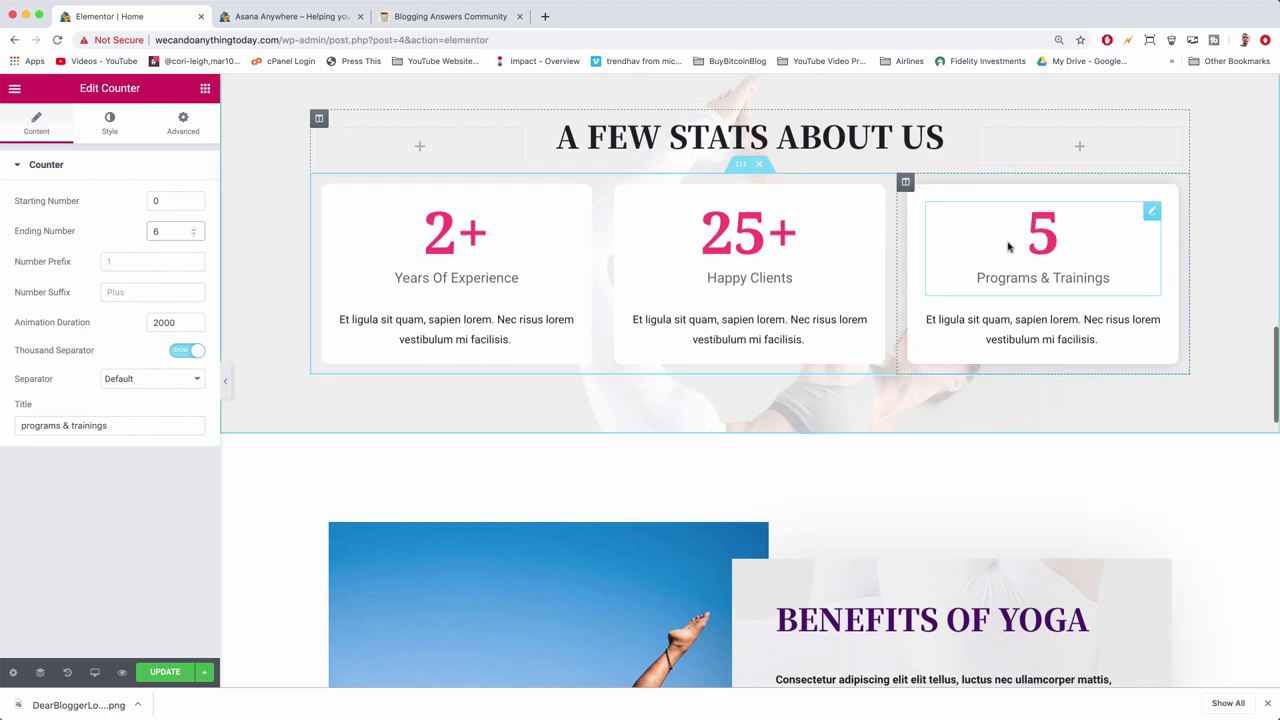
scroll(1006, 246, "down", 1)
scroll(1006, 246, "up", 2)
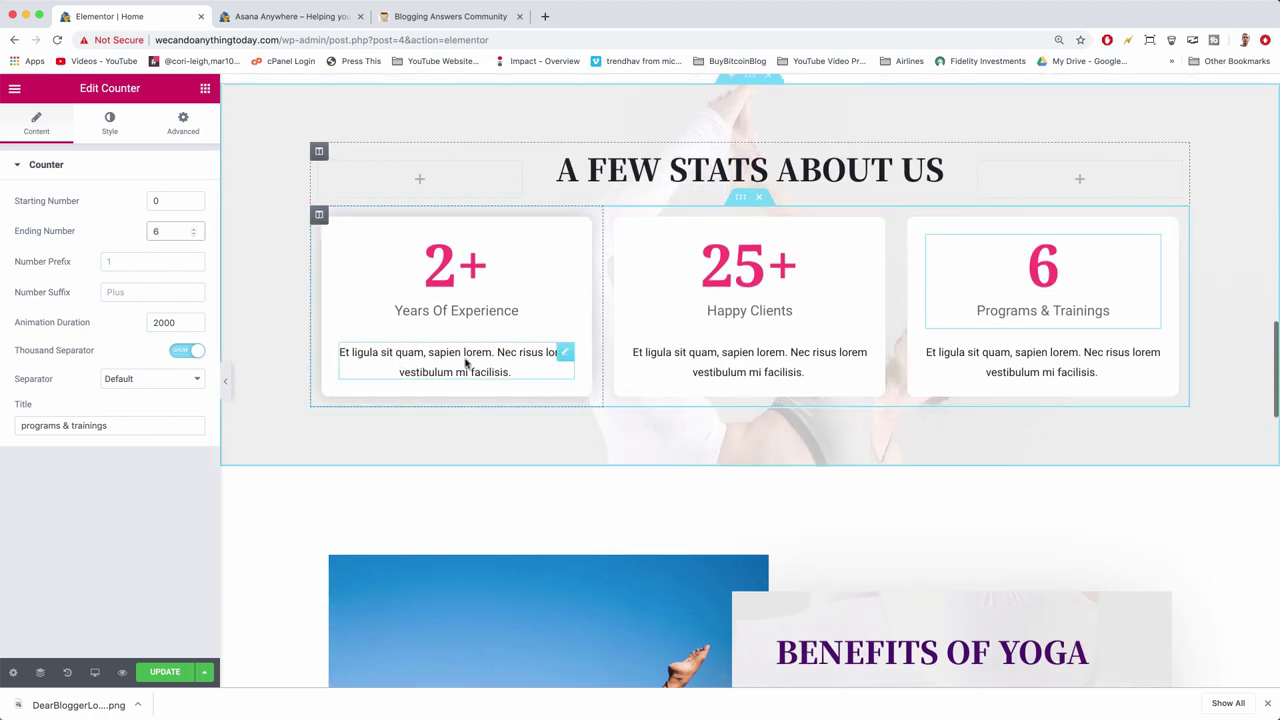
Delete the placeholder paragraphs under the 2+, 25+ and 6 stats counters.
right_click(569, 355)
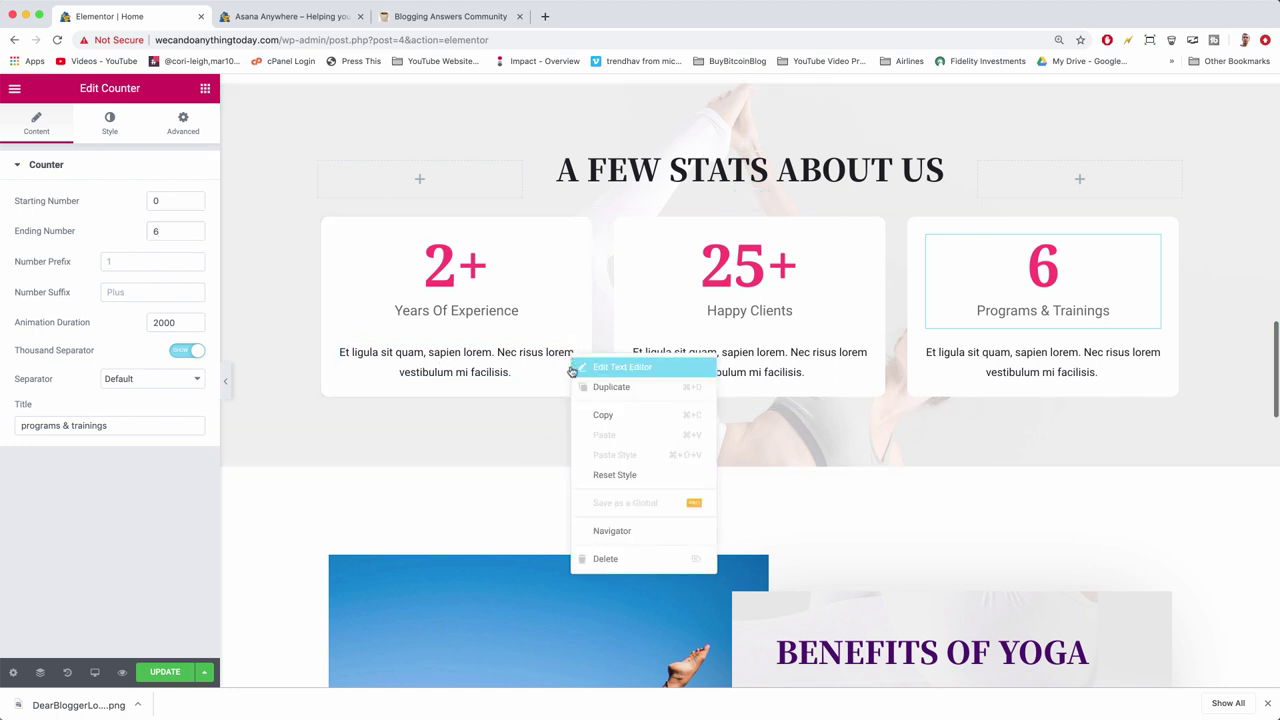
left_click(605, 559)
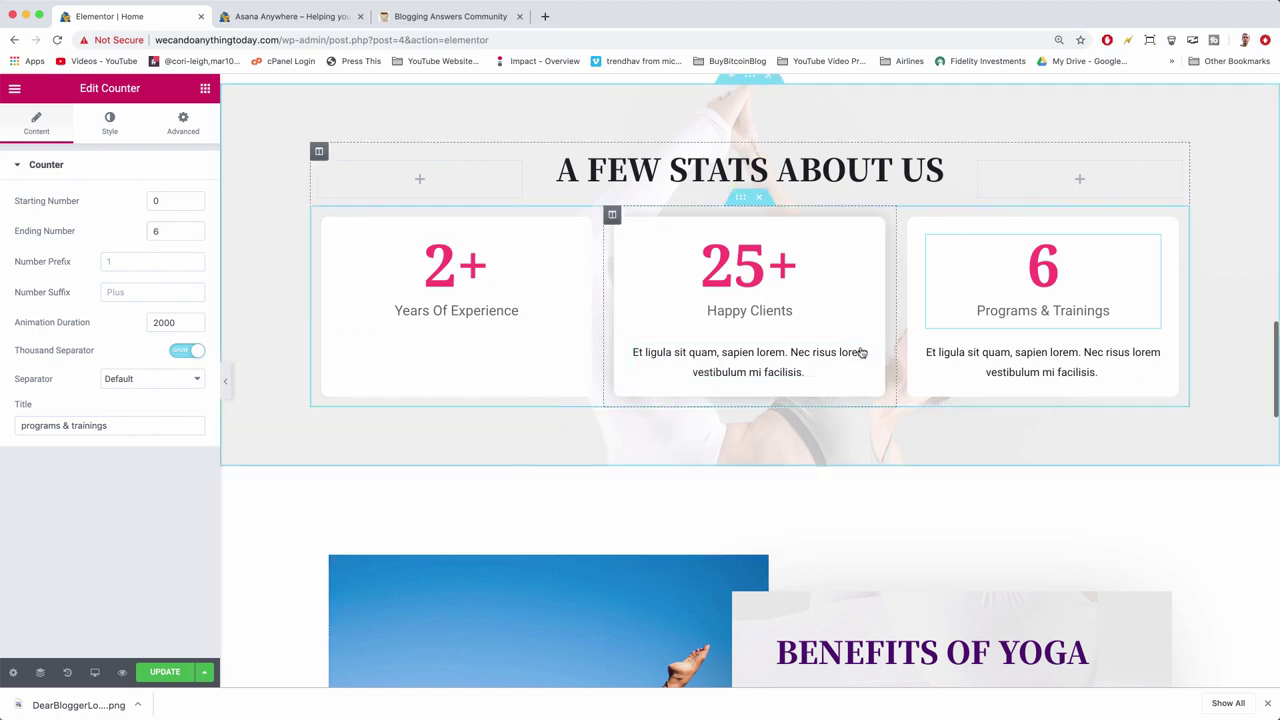
right_click(857, 355)
left_click(893, 560)
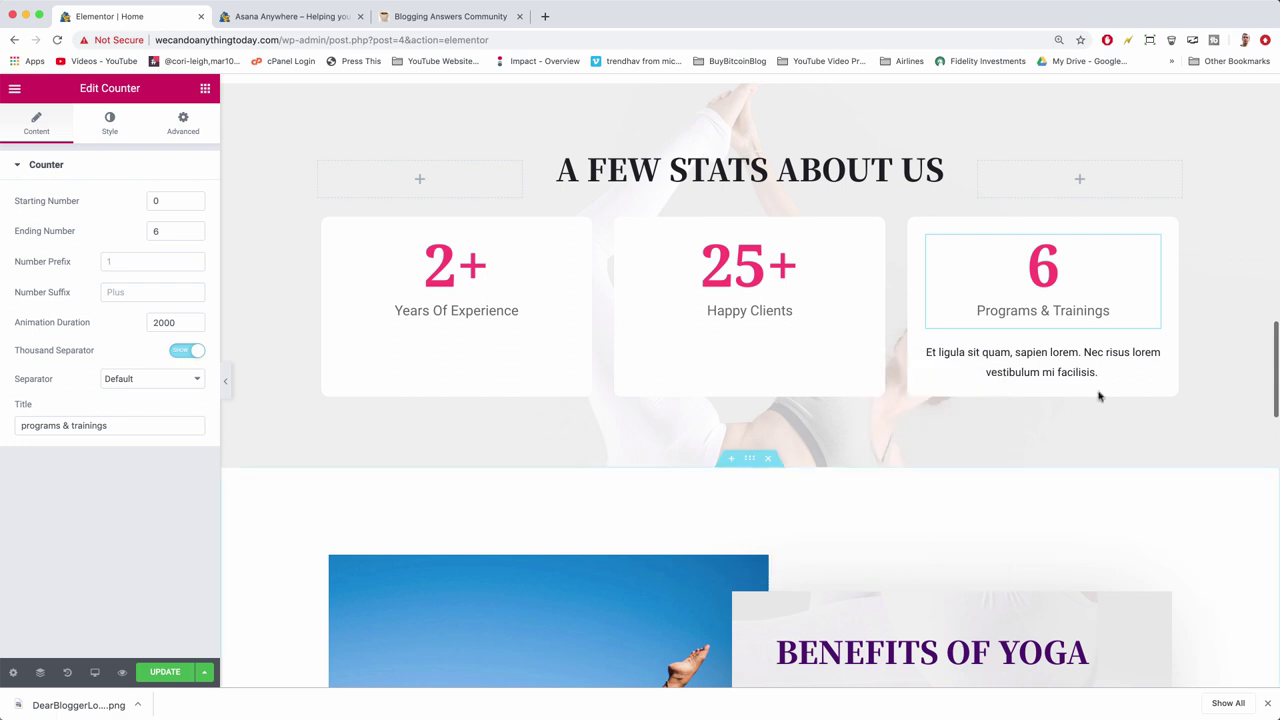
right_click(1152, 354)
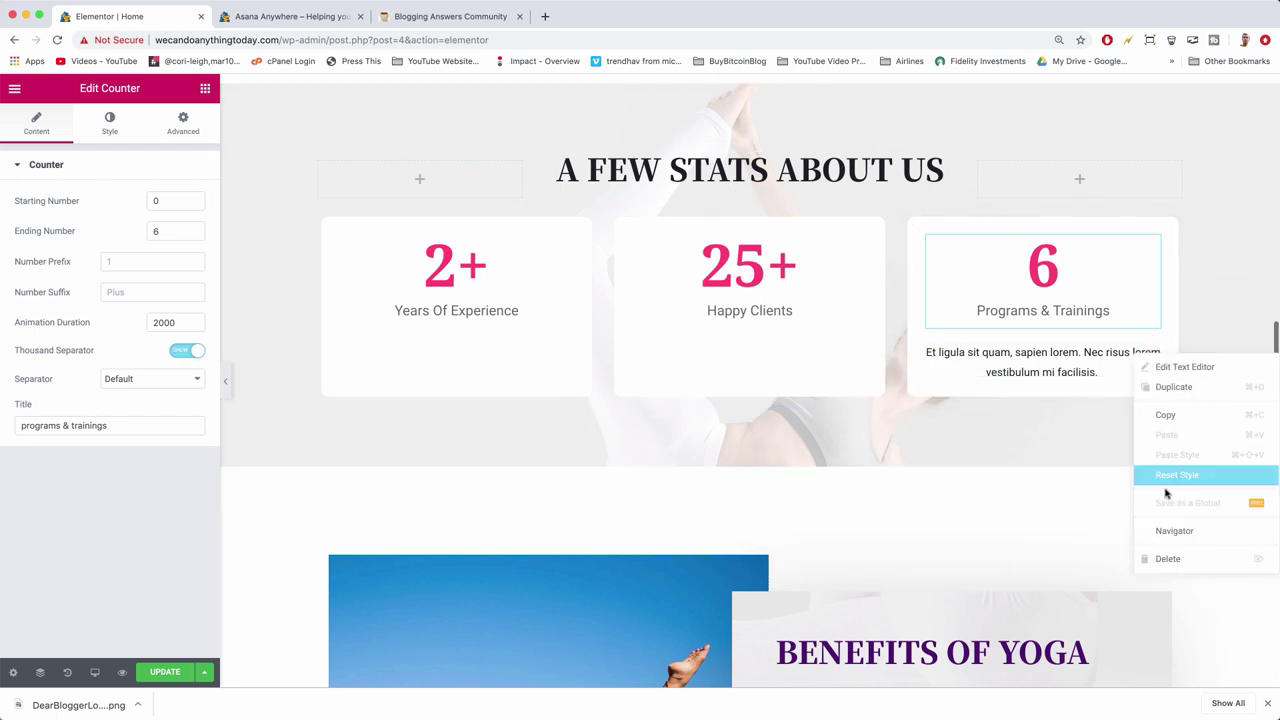
left_click(1166, 557)
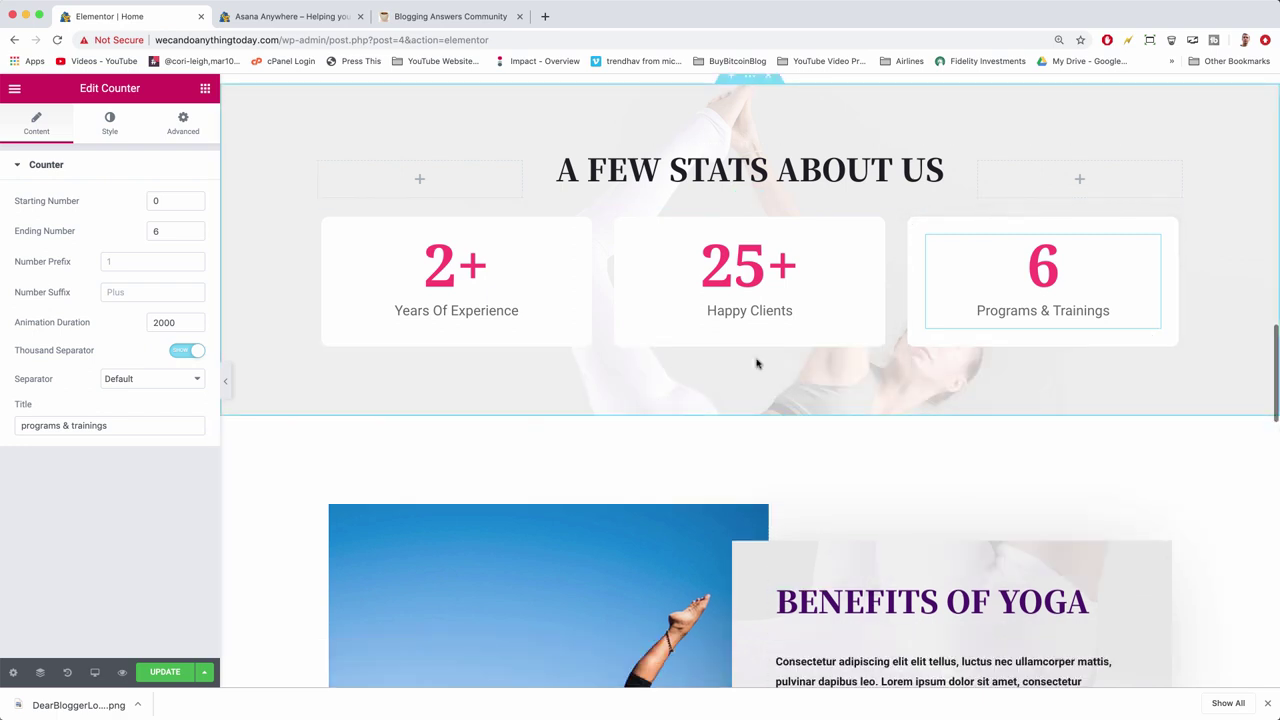
scroll(757, 364, "down", 5)
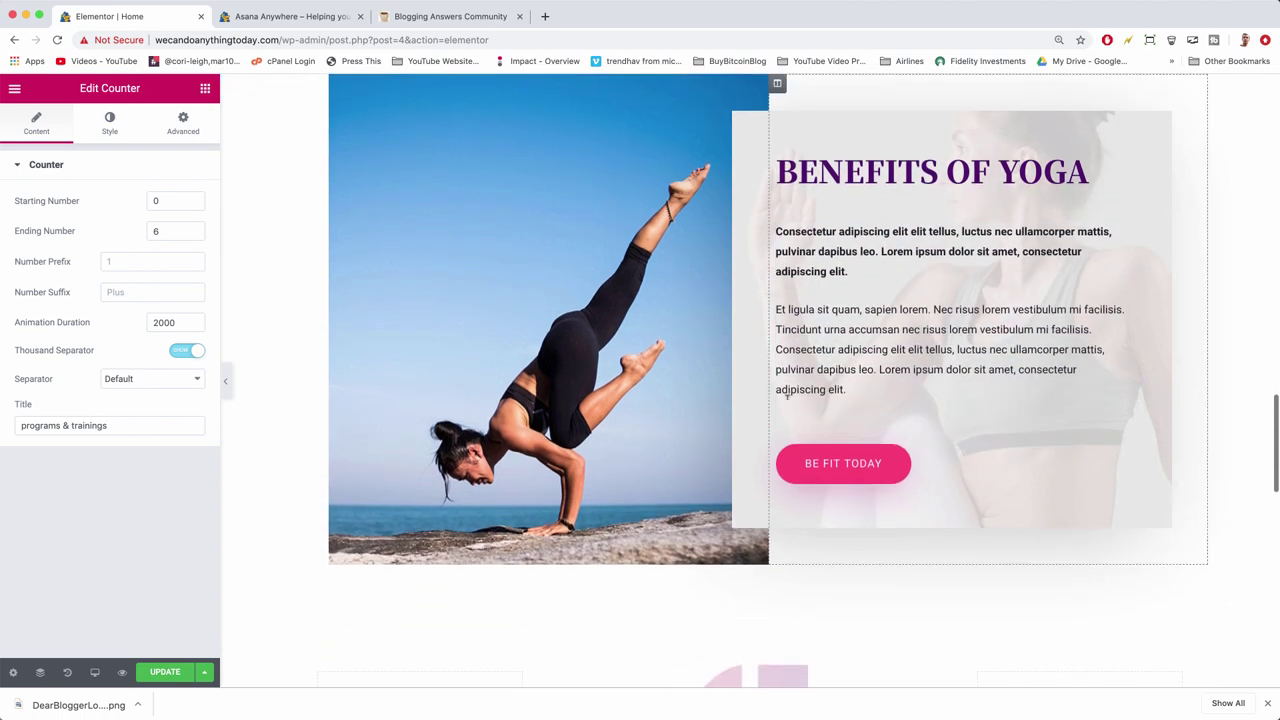
scroll(834, 153, "up", 1)
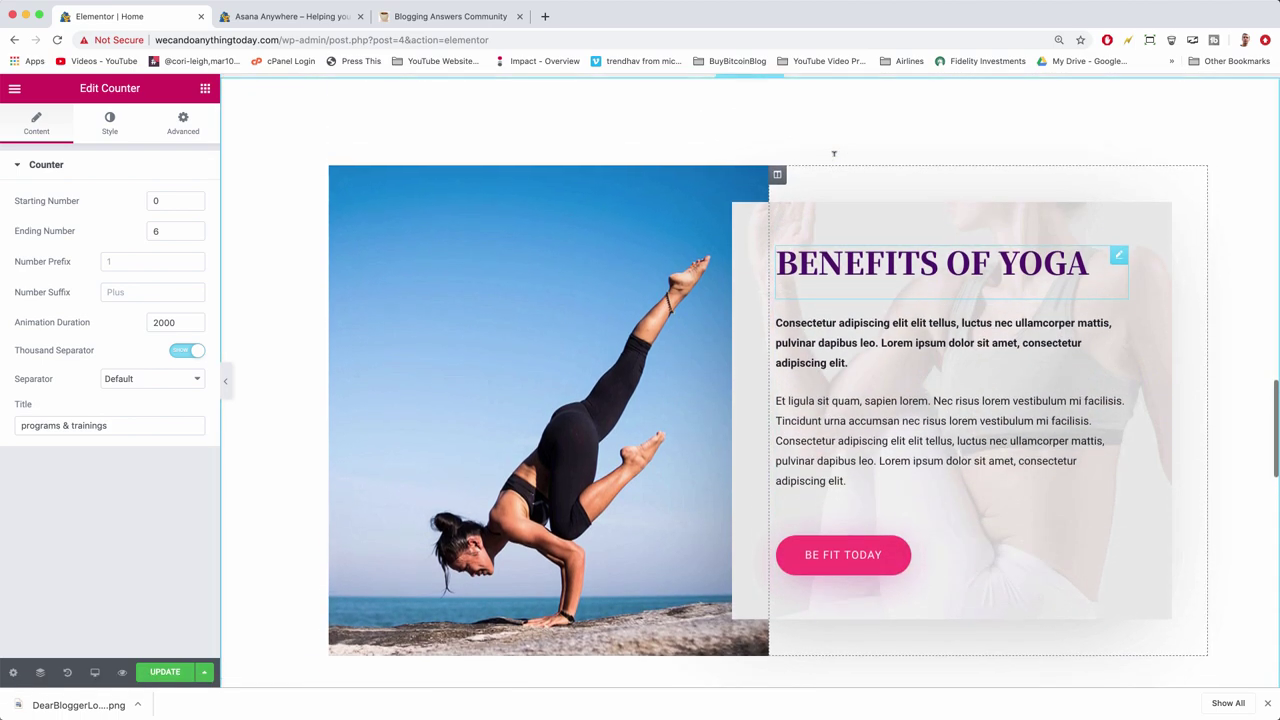
scroll(706, 355, "down", 1)
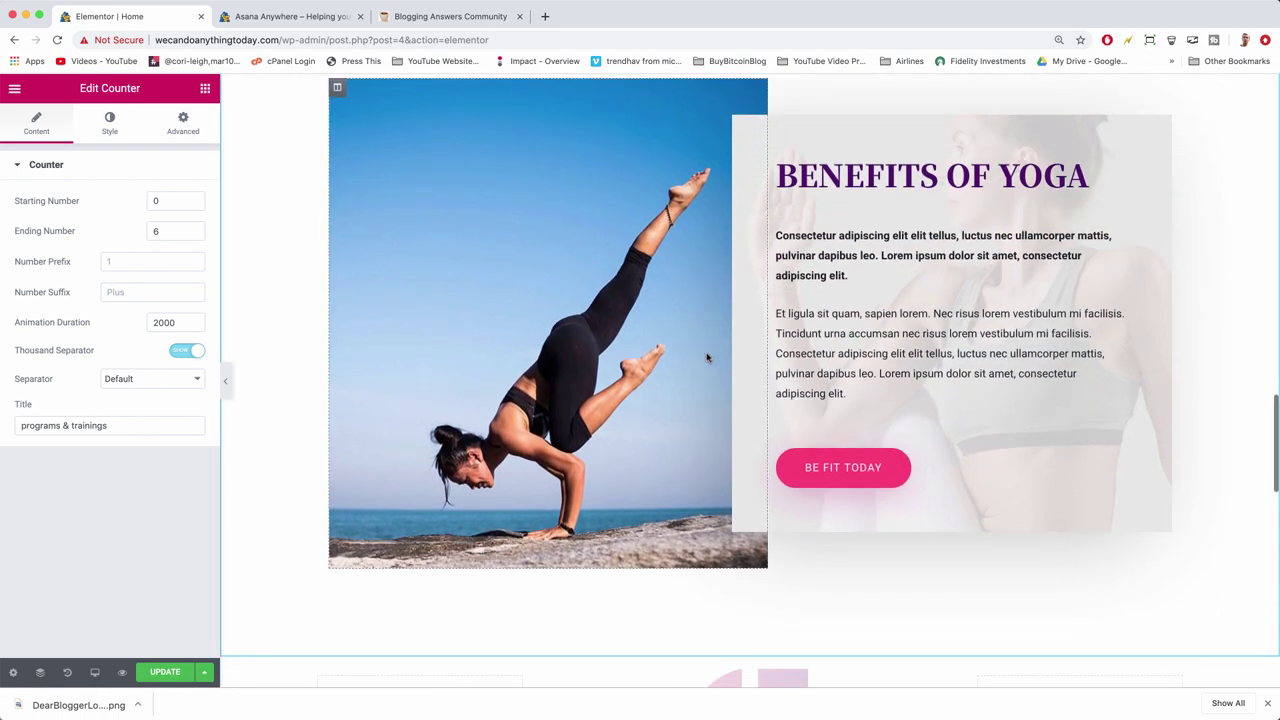
scroll(720, 370, "down", 1)
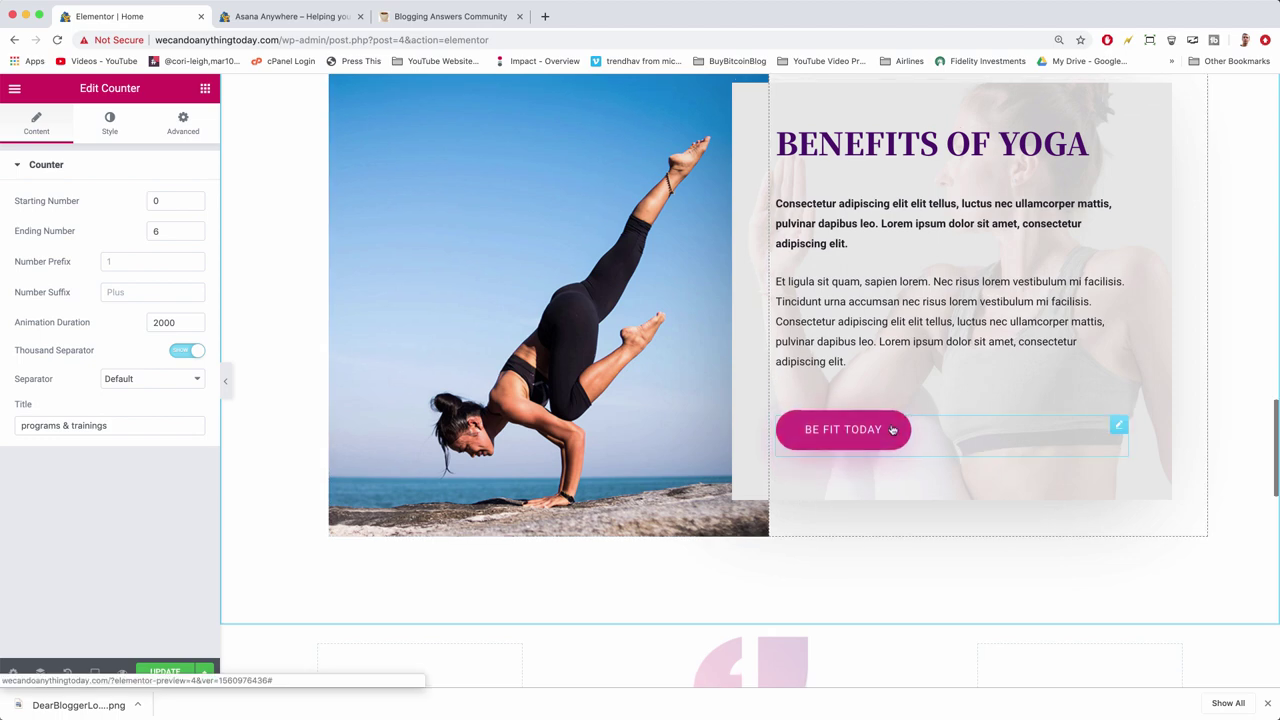
scroll(892, 429, "up", 3)
scroll(892, 429, "down", 2)
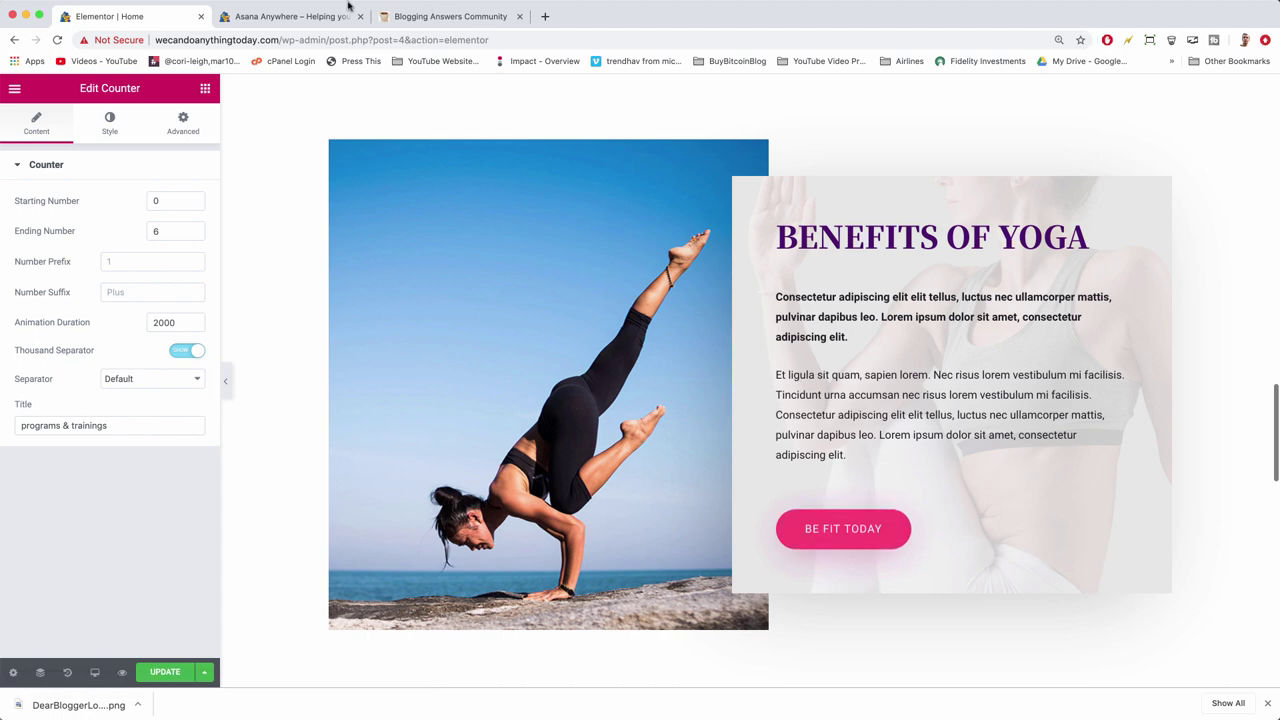
Copy the live Asana Anywhere Blog page's web address and go back to the Elementor editor.
left_click(305, 17)
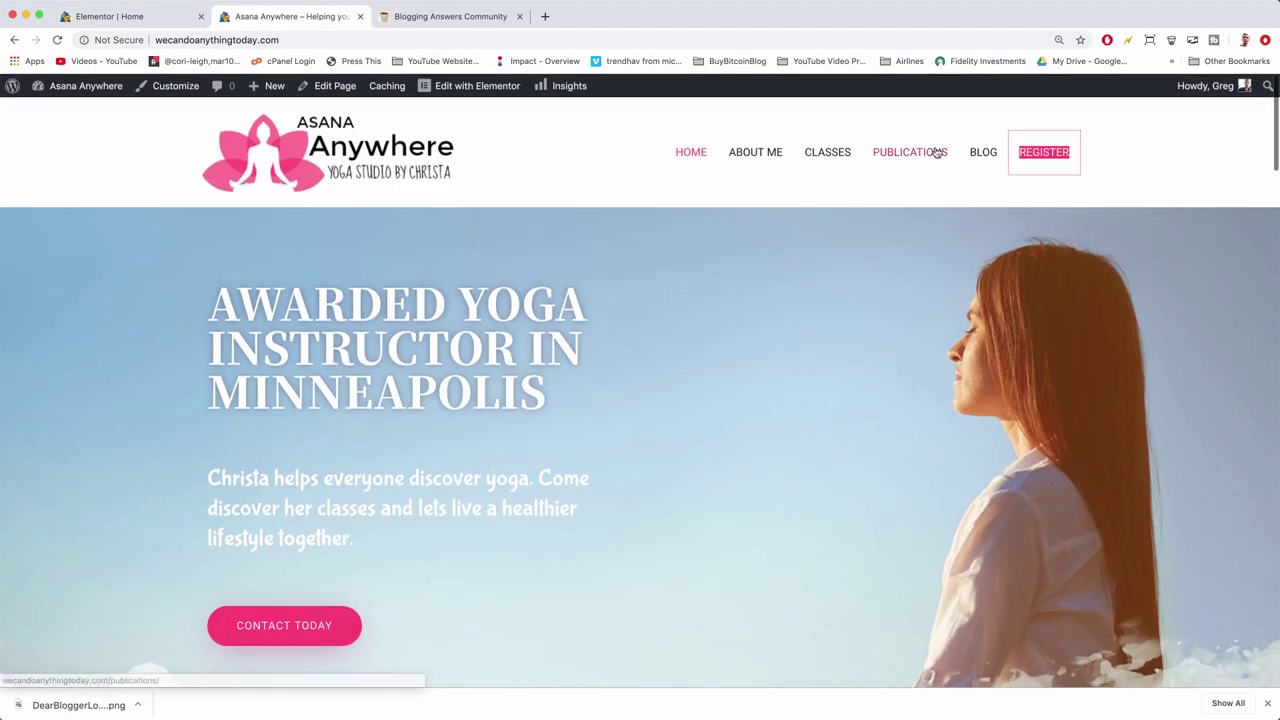
left_click(976, 154)
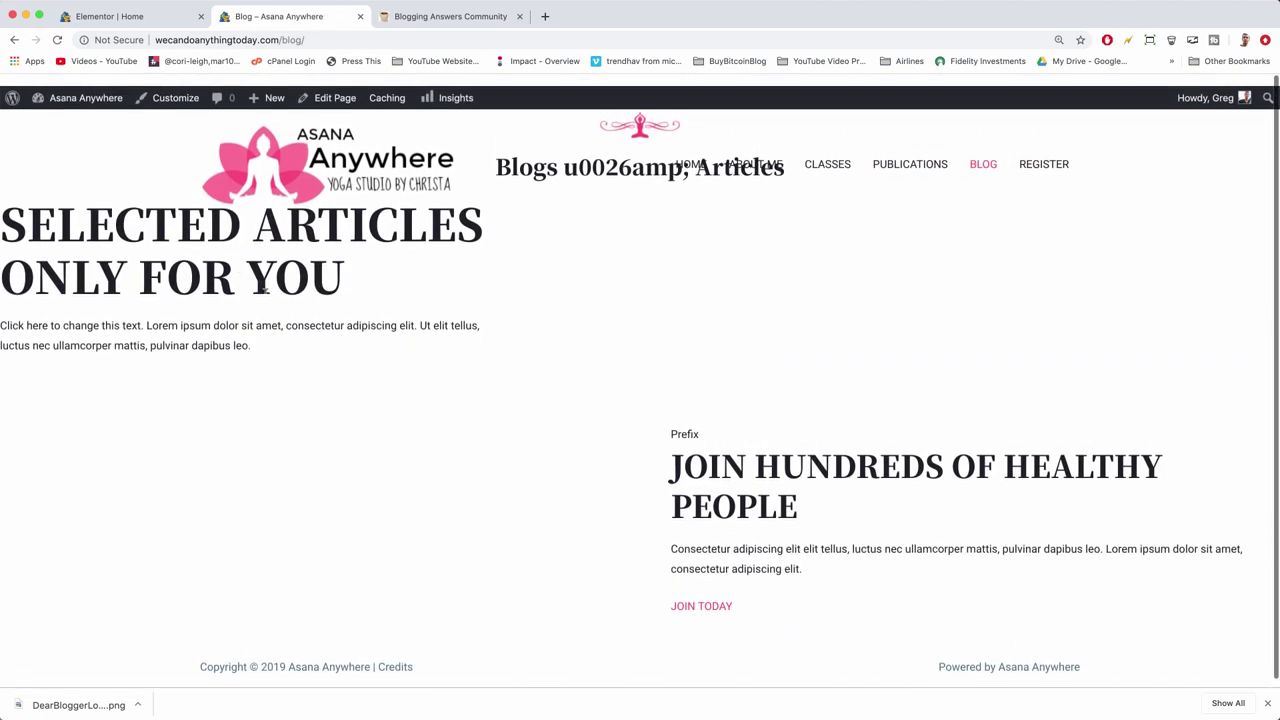
left_click(228, 39)
right_click(230, 39)
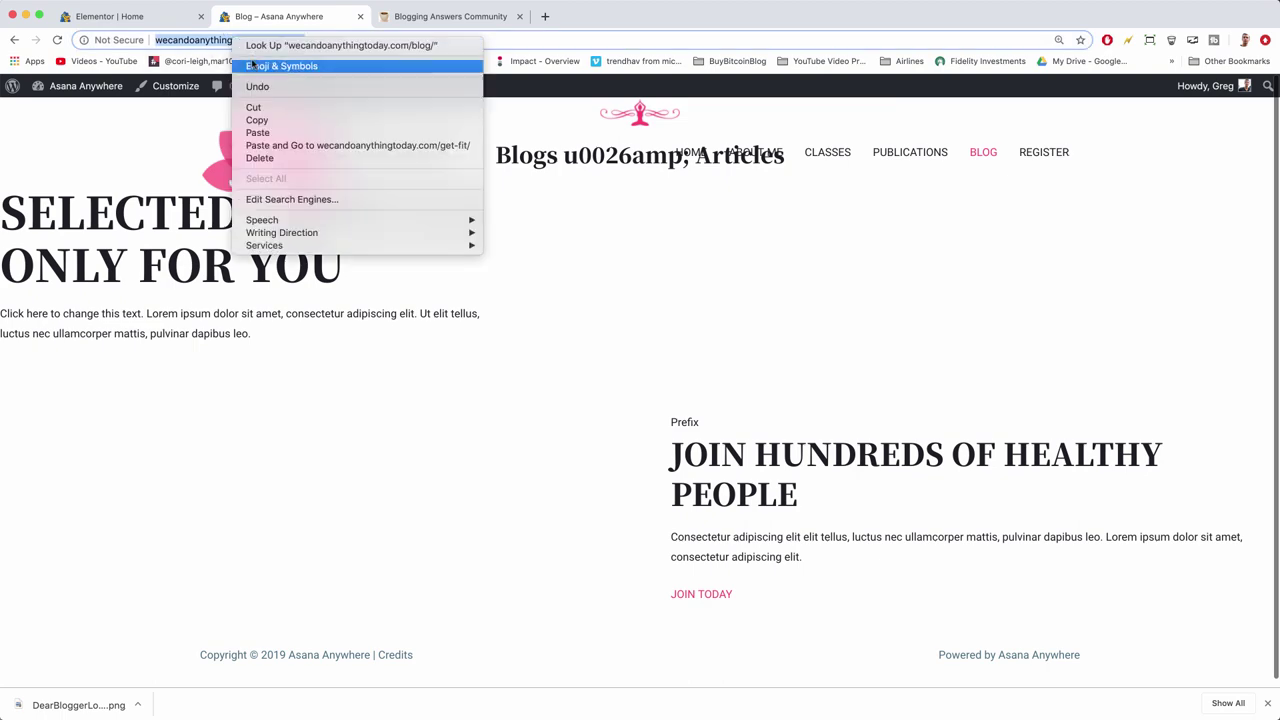
left_click(256, 120)
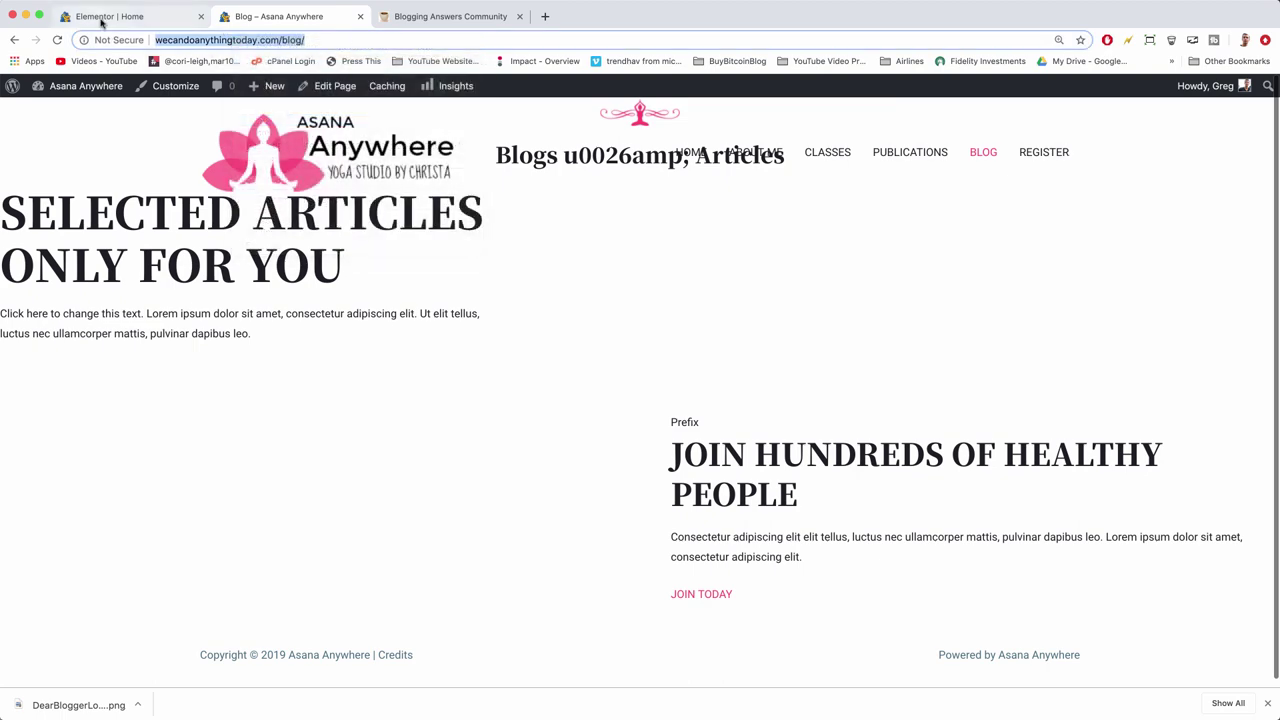
left_click(105, 16)
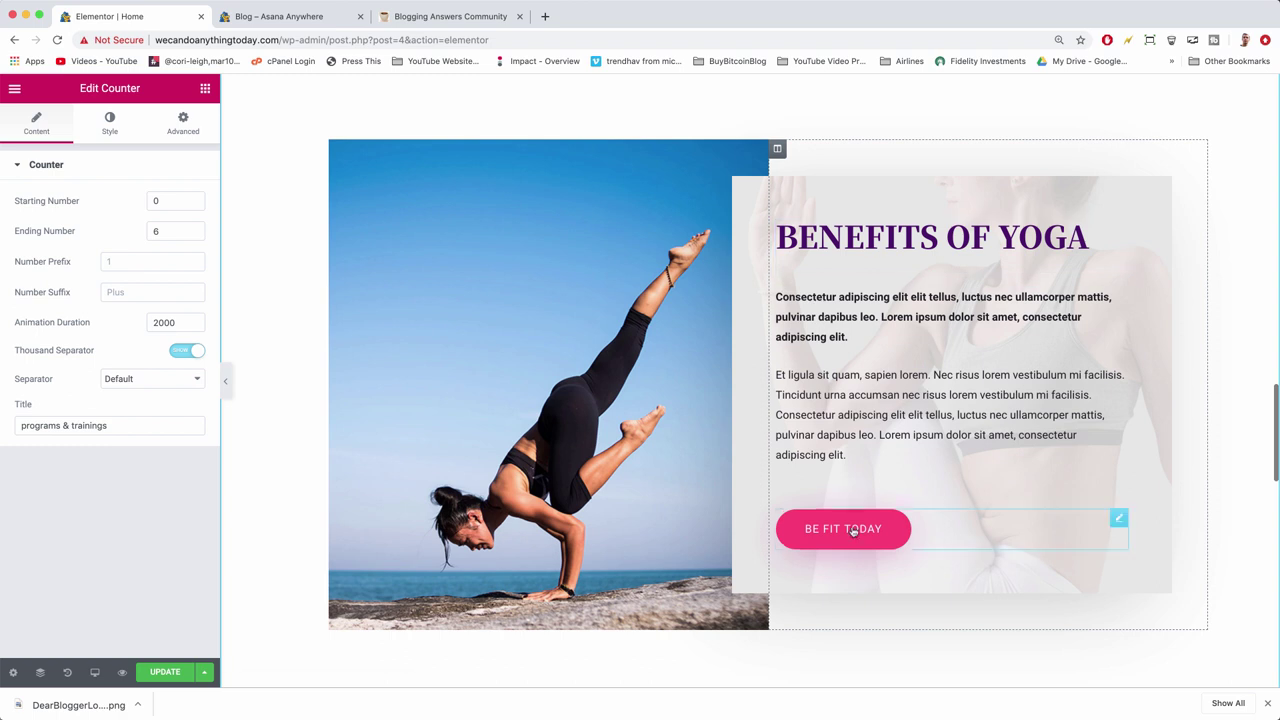
Replace the BE FIT TODAY button's '#' link with the blog page URL and relabel it READ OUR BLOG.
left_click(830, 541)
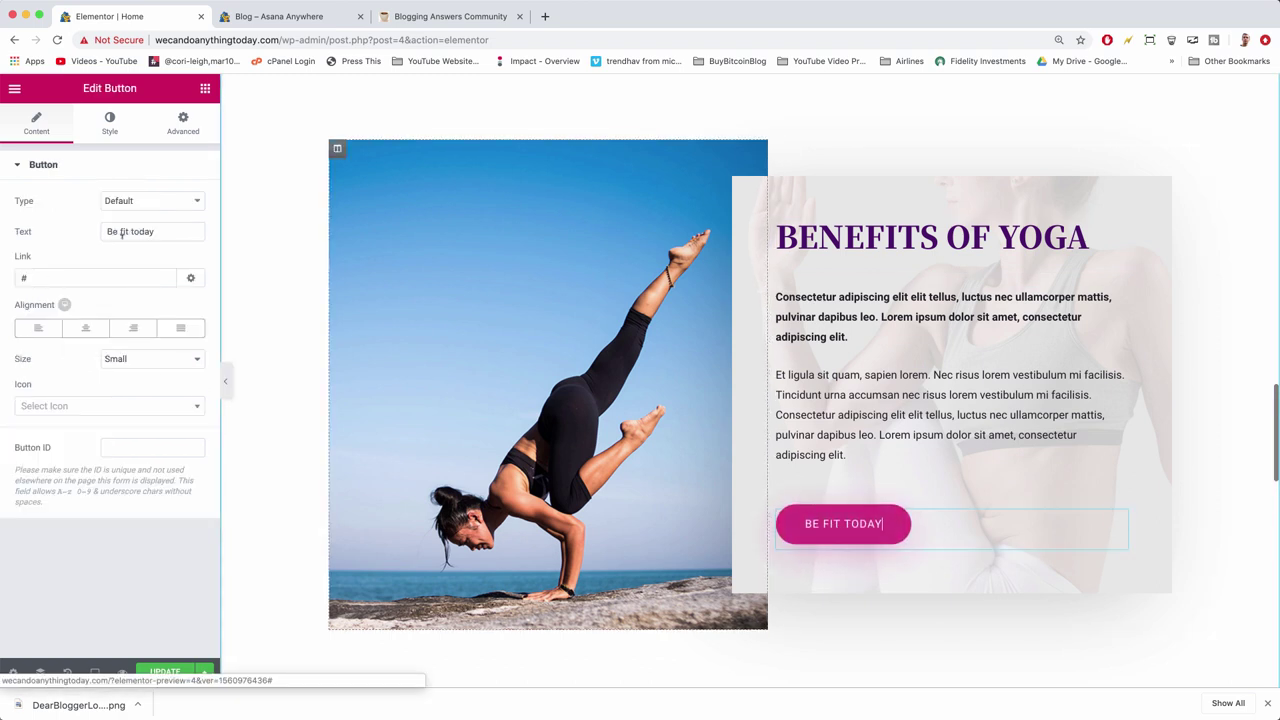
left_click(39, 276)
key("BackSpace")
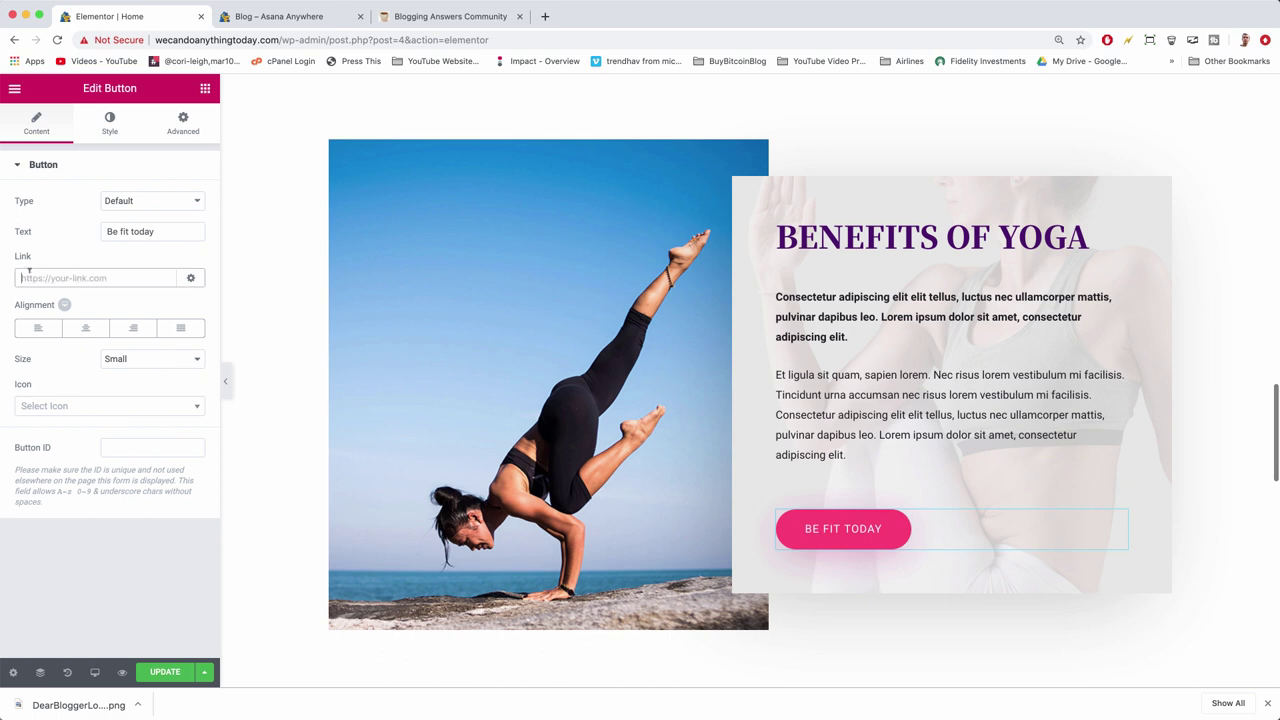
right_click(30, 272)
left_click(48, 357)
triple_click(121, 226)
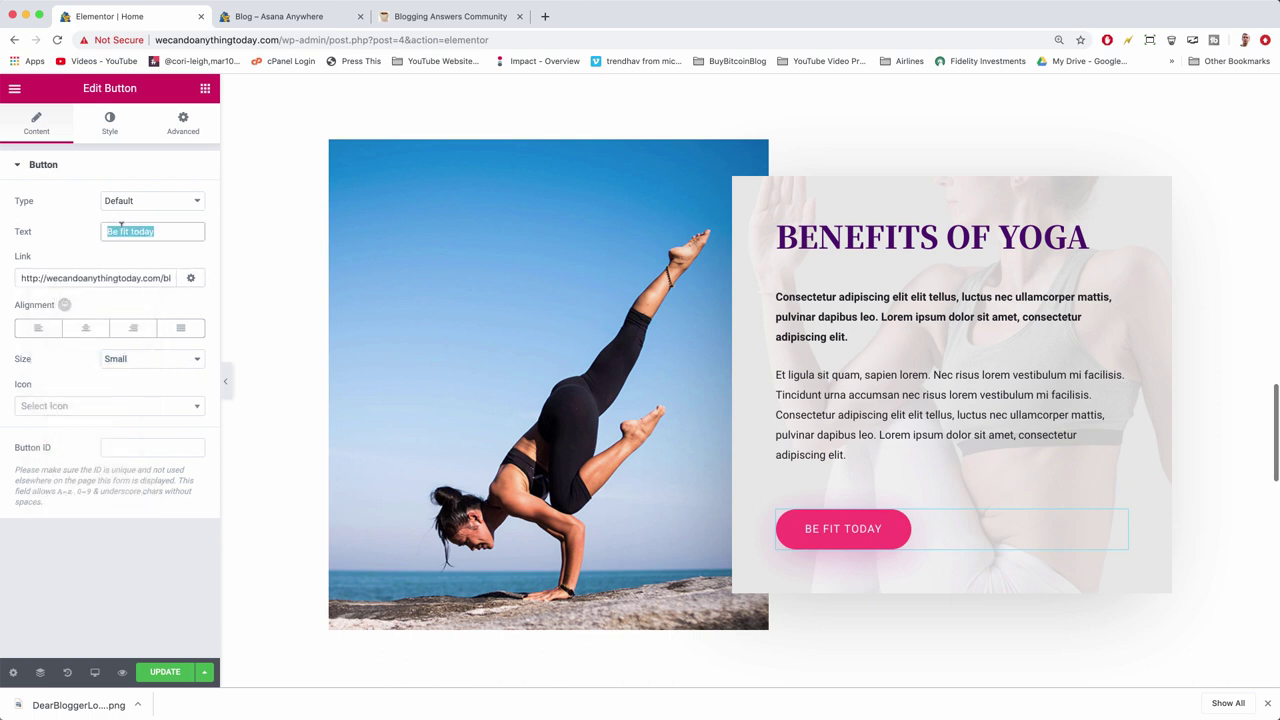
type("READ OUR BLOG")
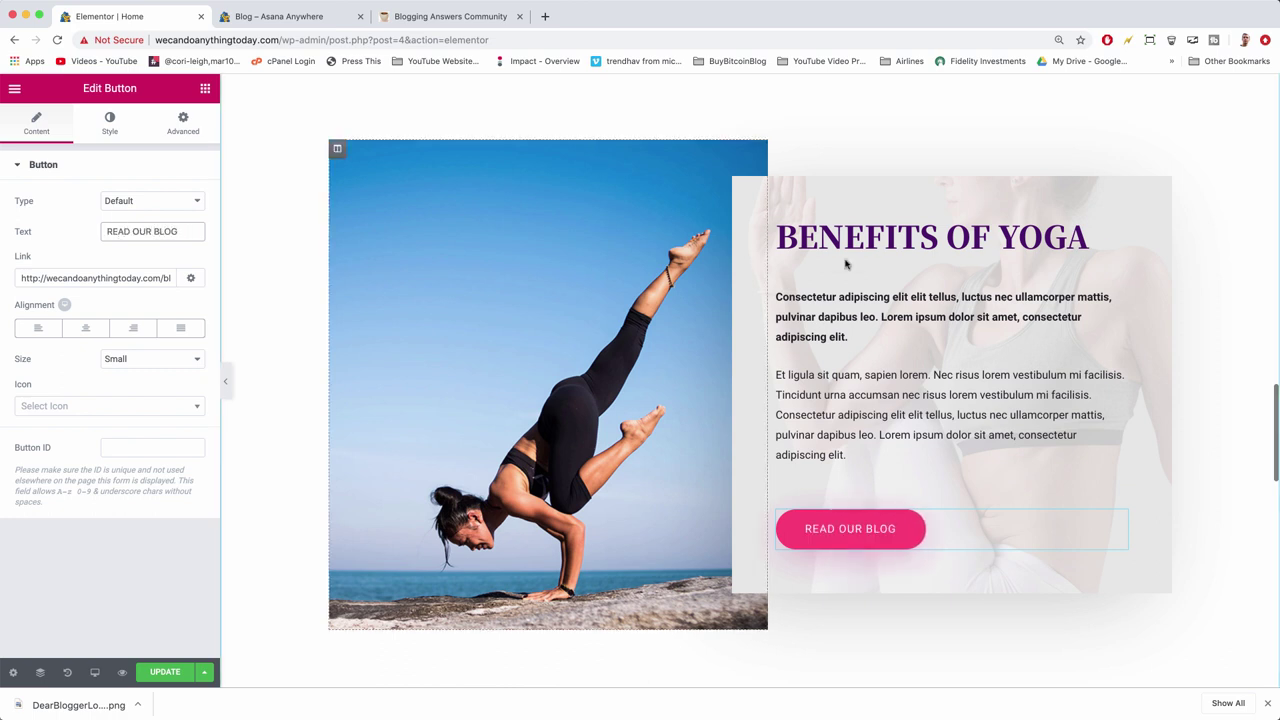
Replace the first paragraph with 'Our Yoga Blog features expert yogis from around the world.'.
left_click(866, 314)
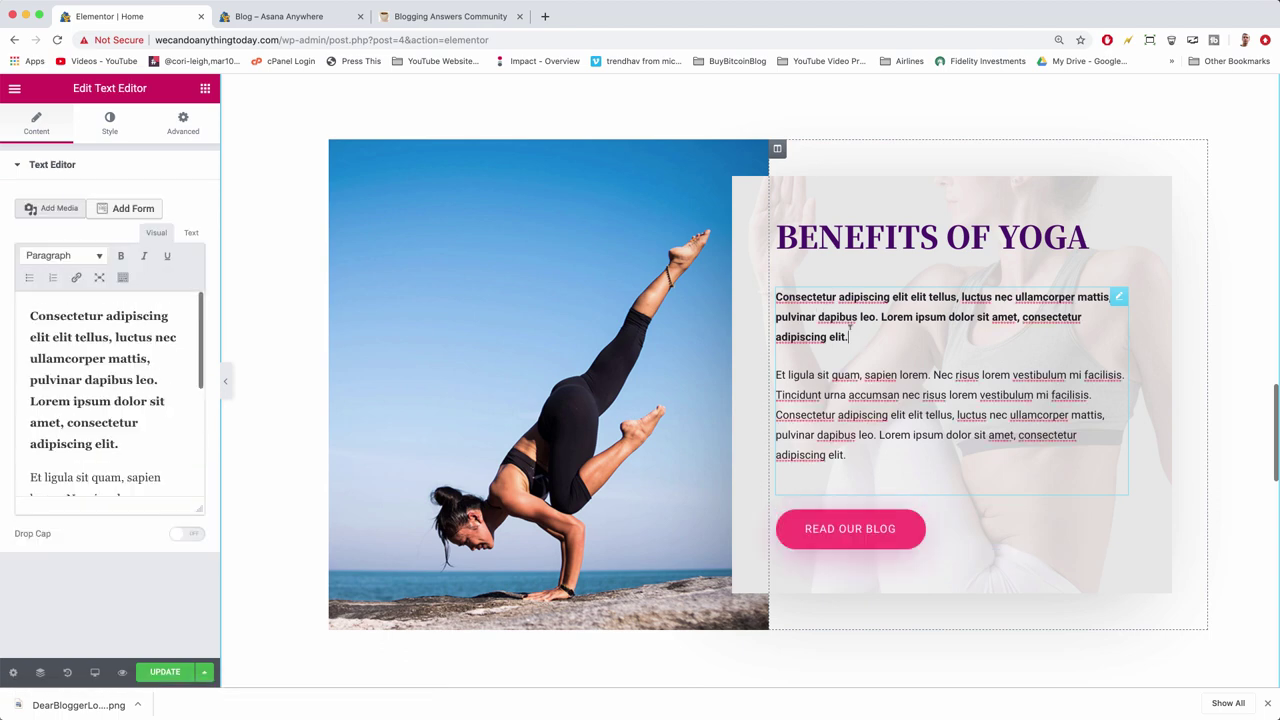
left_click_drag(858, 333, 760, 300)
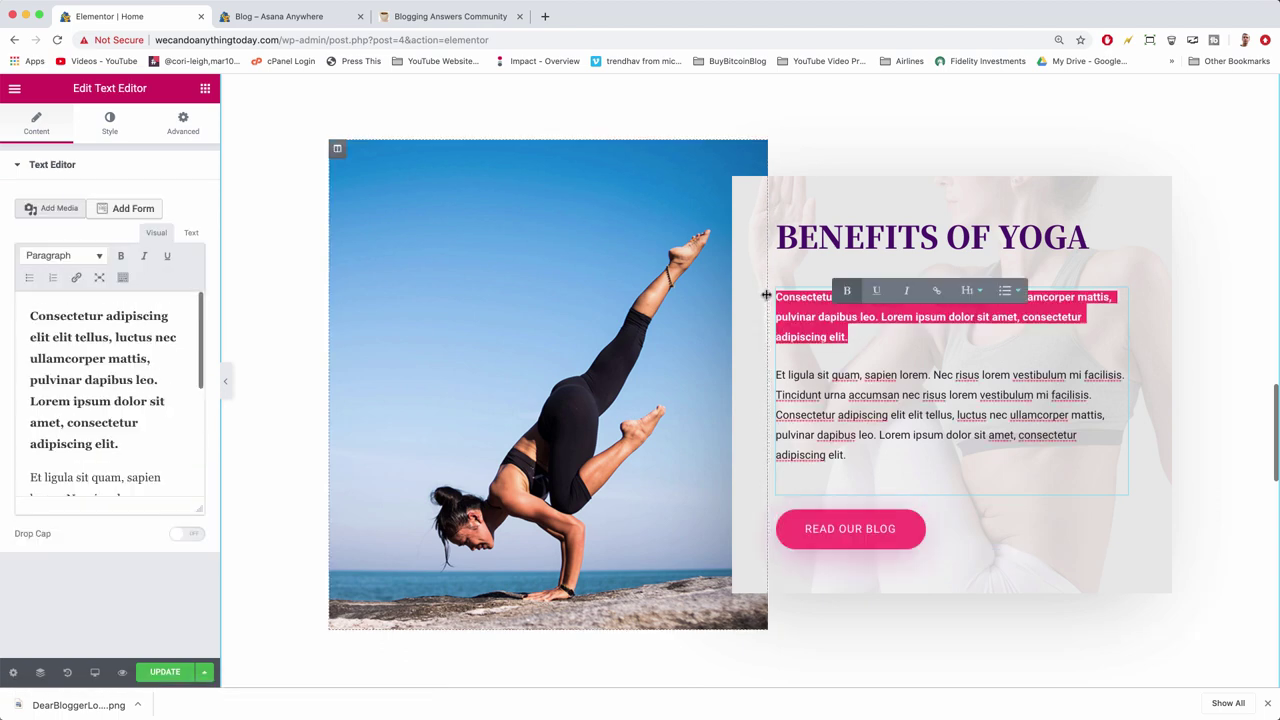
type("Our Yoga B")
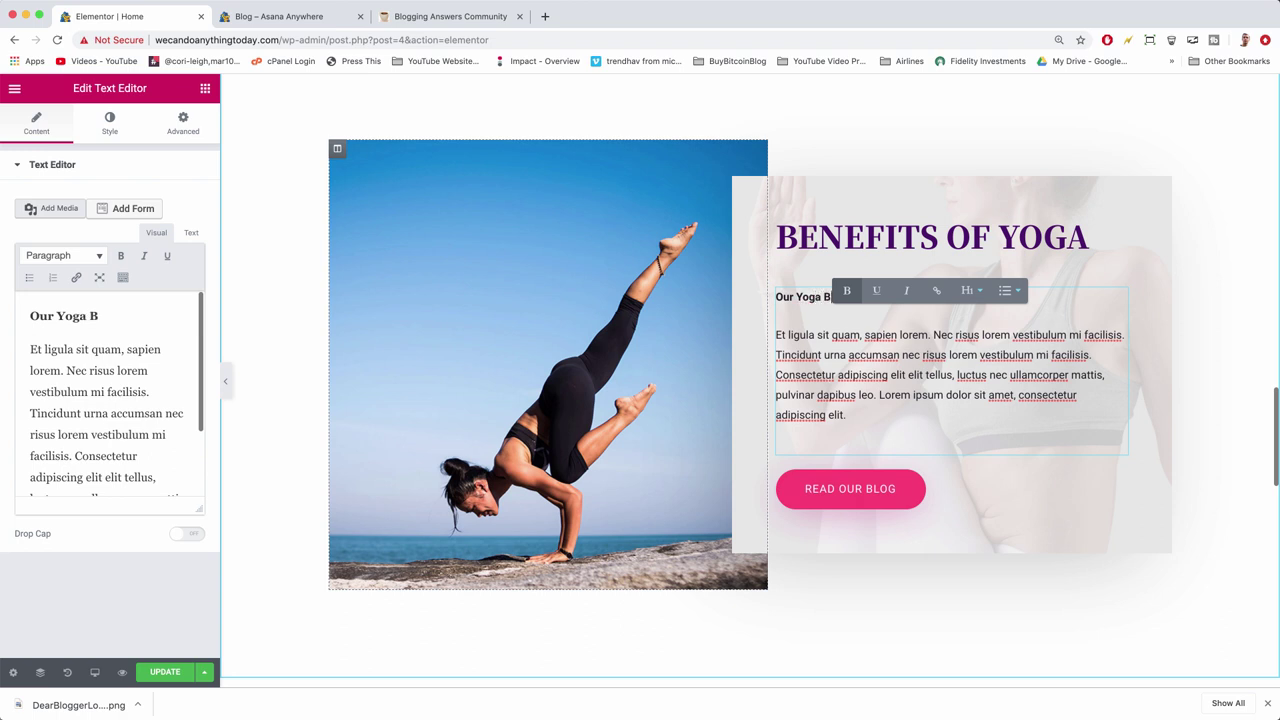
type("log features expert yogis from around the world.")
Replace the second paragraph with an invitation to visit the blog, updated bi-weekly.
left_click_drag(848, 415, 765, 337)
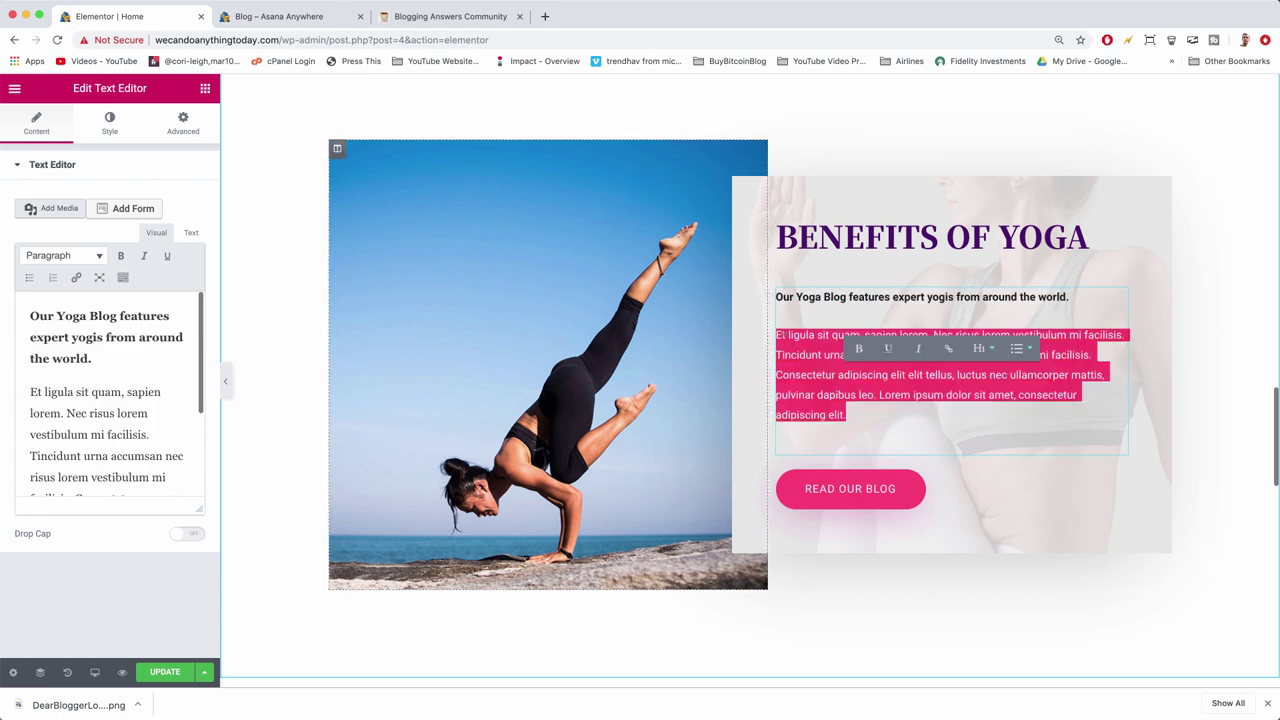
left_click(792, 344)
left_click_drag(858, 411, 777, 333)
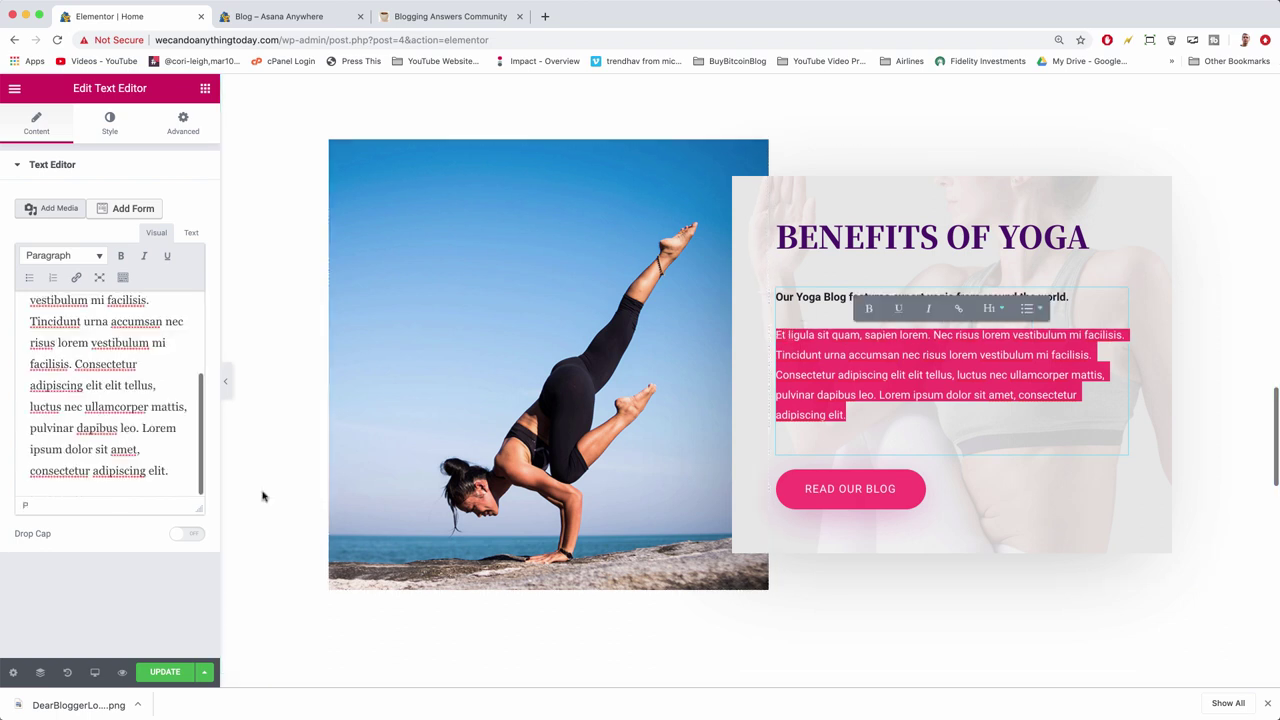
left_click(816, 430)
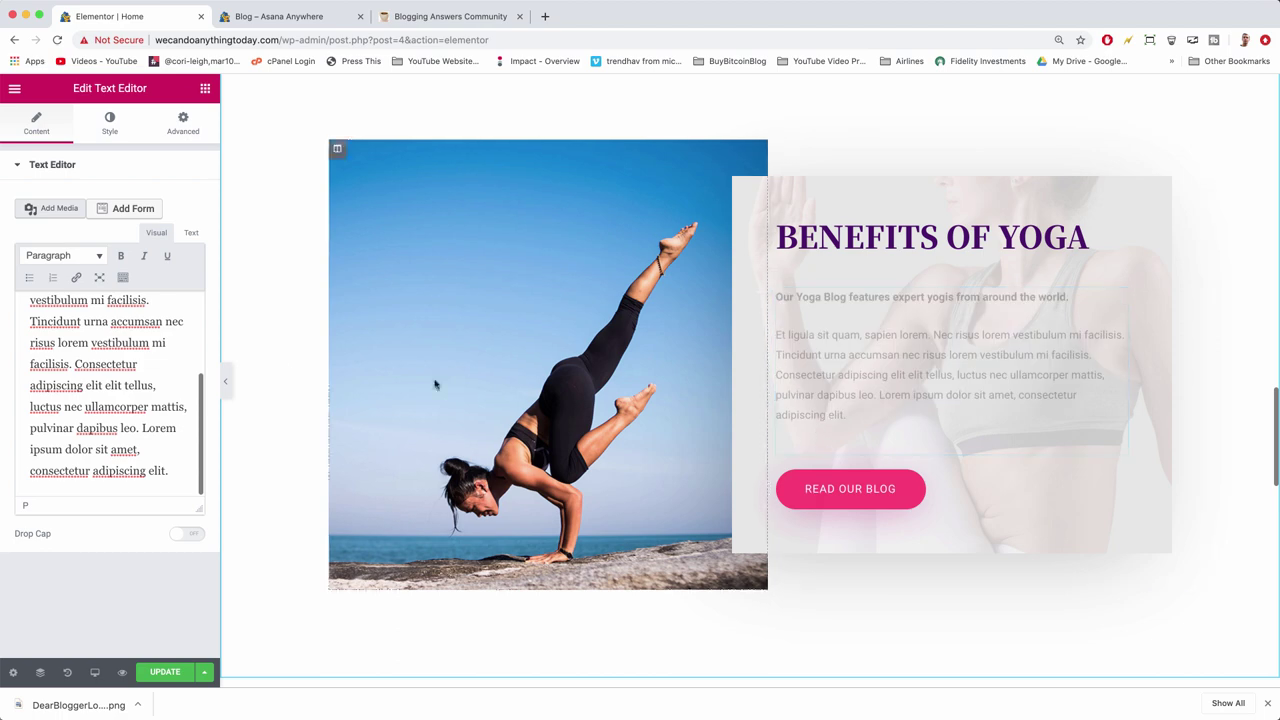
left_click_drag(172, 471, 30, 392)
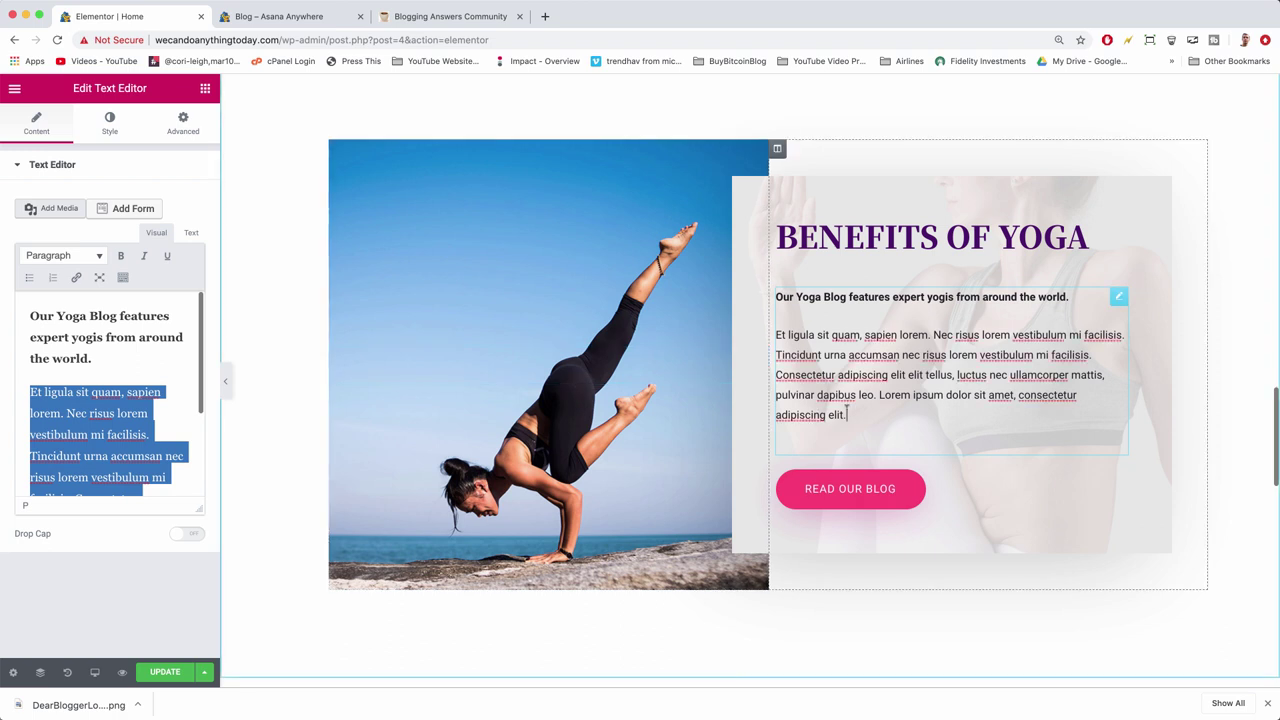
left_click_drag(846, 414, 776, 335)
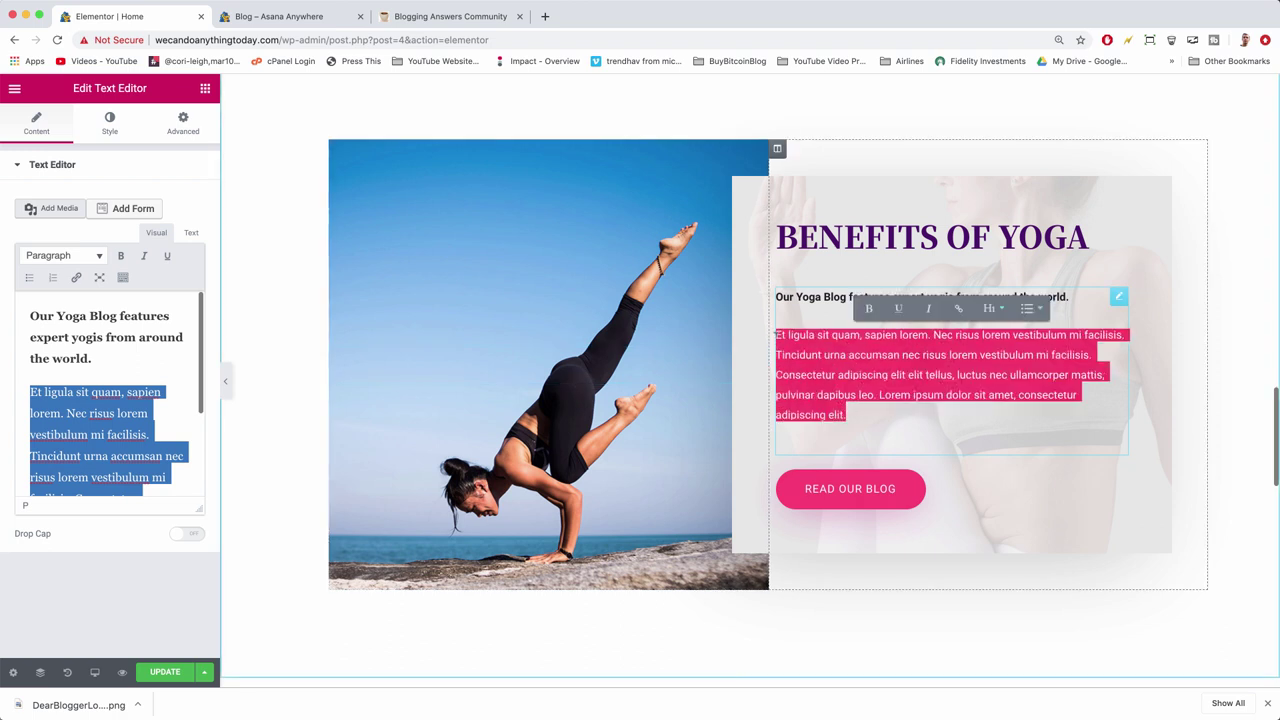
type("Come visit out")
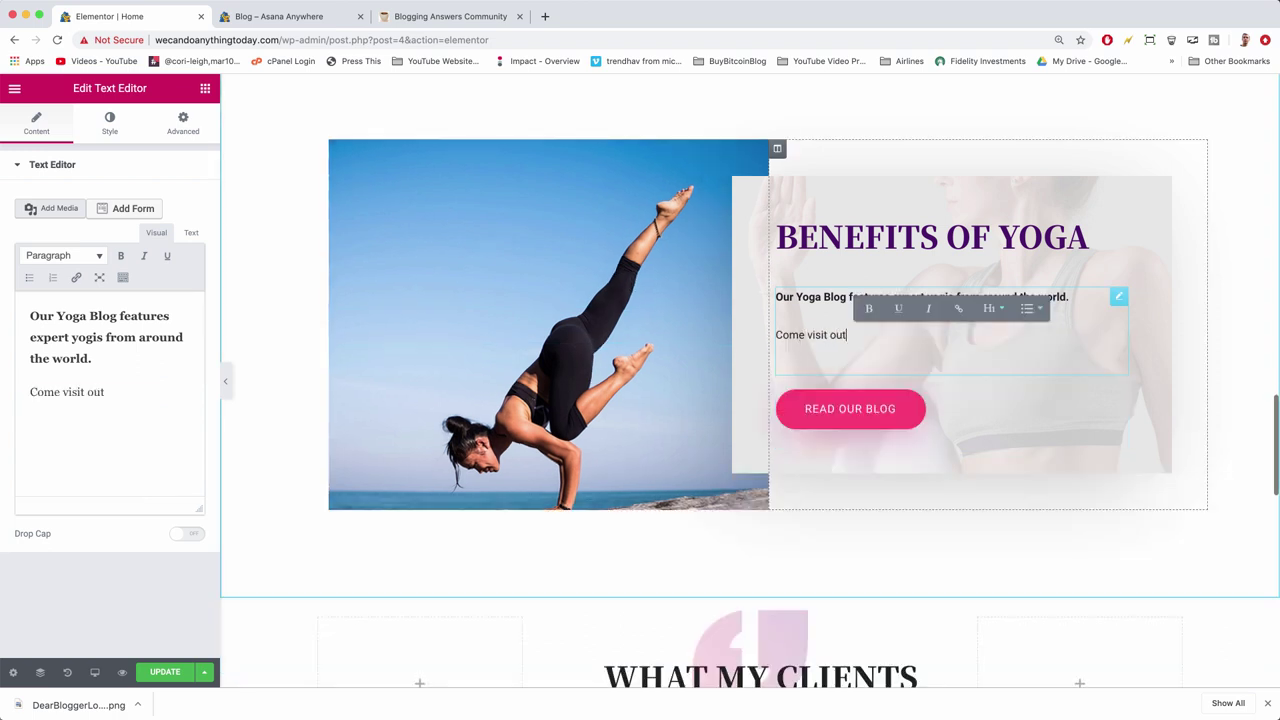
type(" blog updated bi")
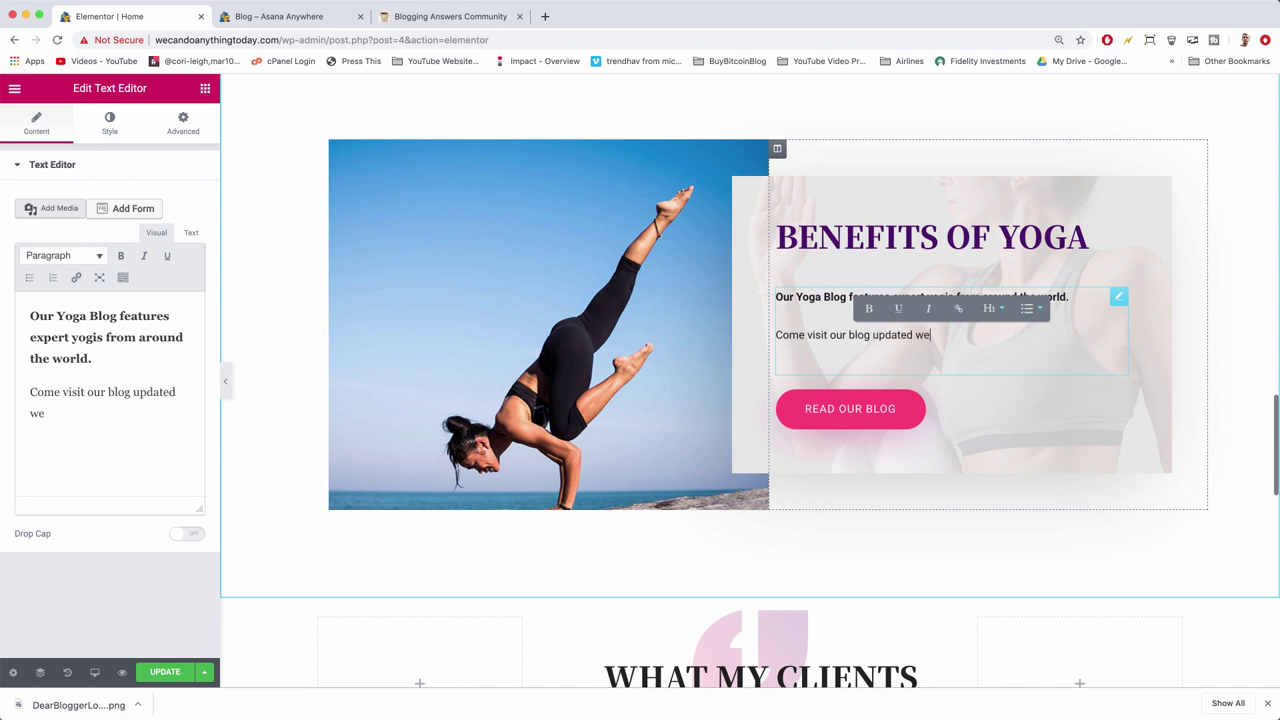
key("BackSpace")
key("BackSpace")
type("bi-")
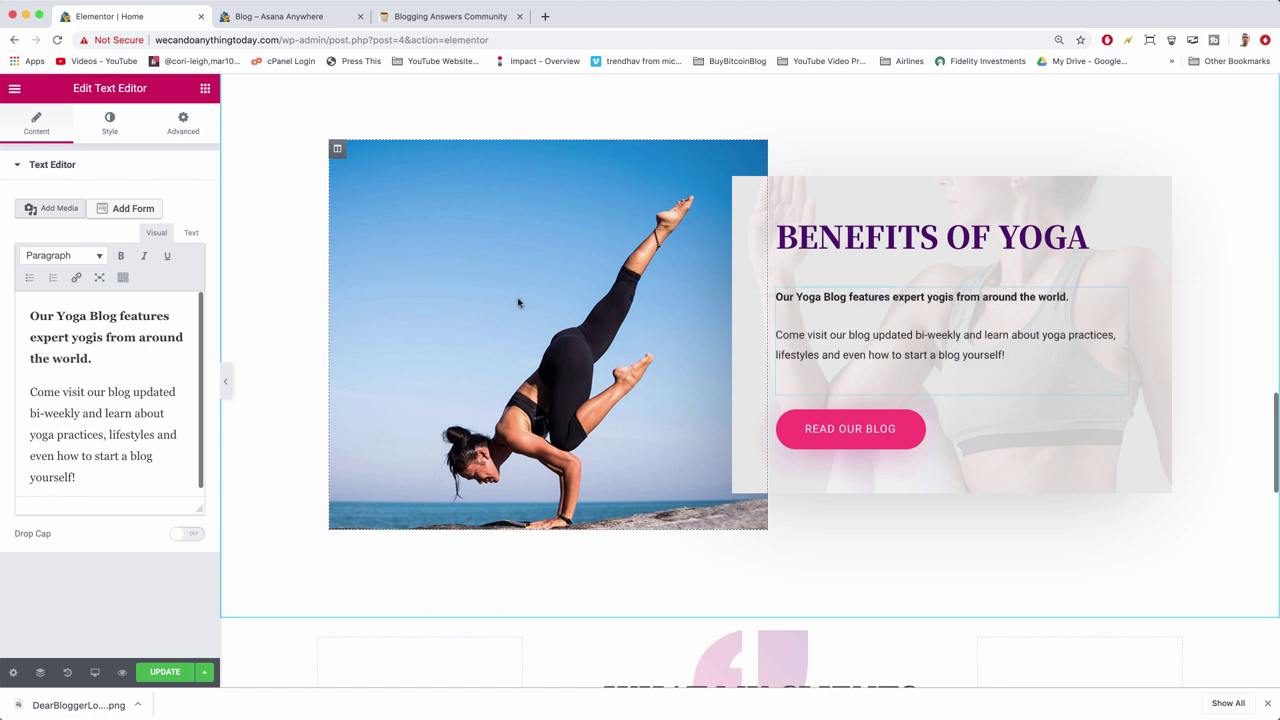
Set the image column's background to the hillside yoga photo IMG_3148.jpg.
left_click(338, 150)
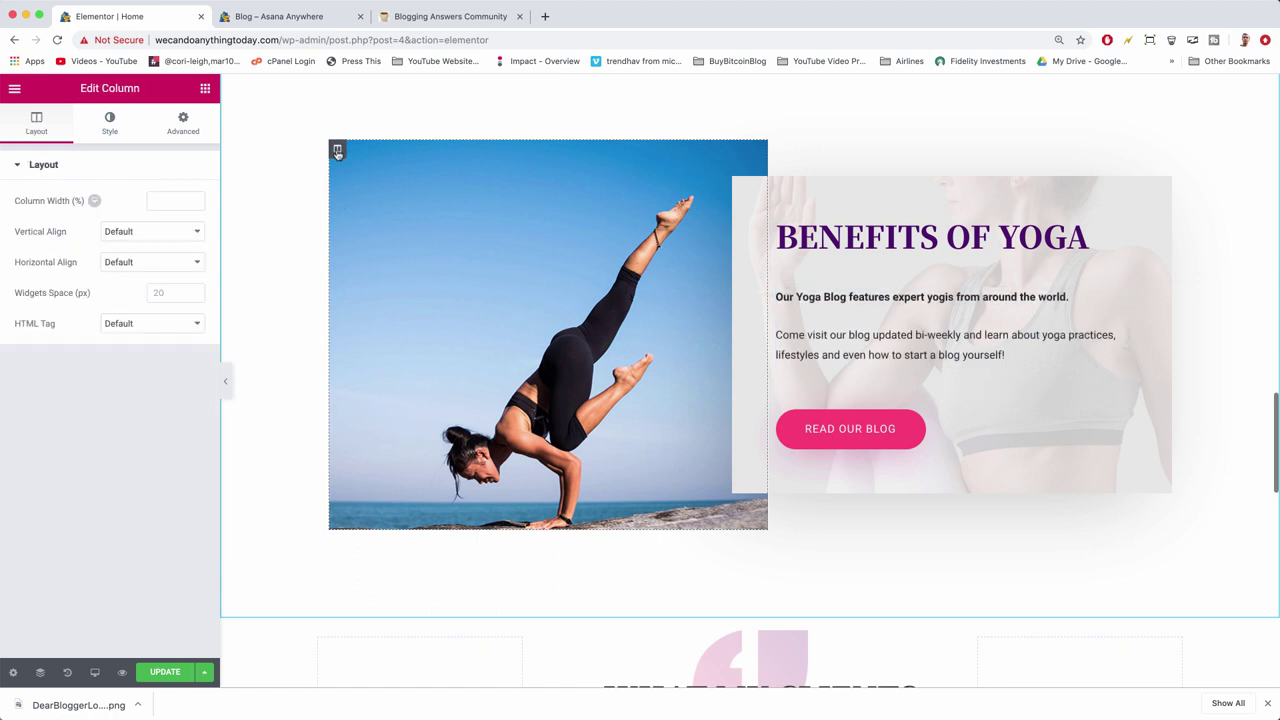
left_click(110, 122)
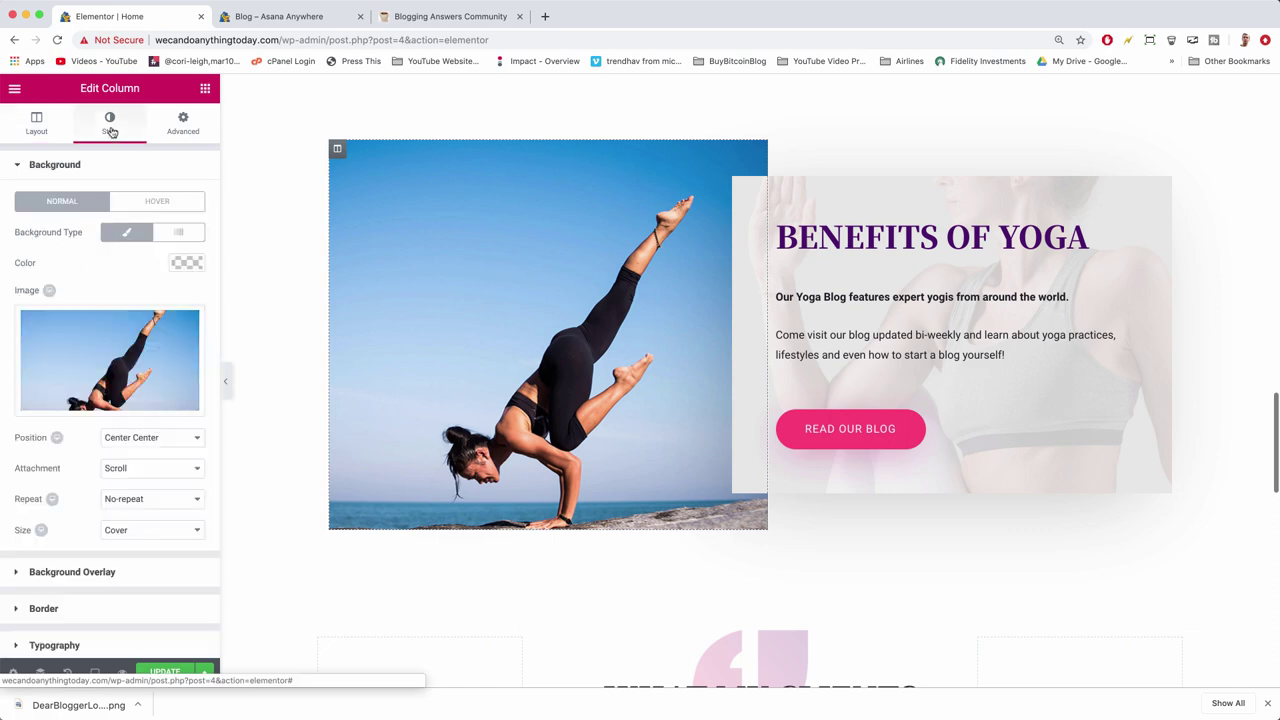
left_click(97, 356)
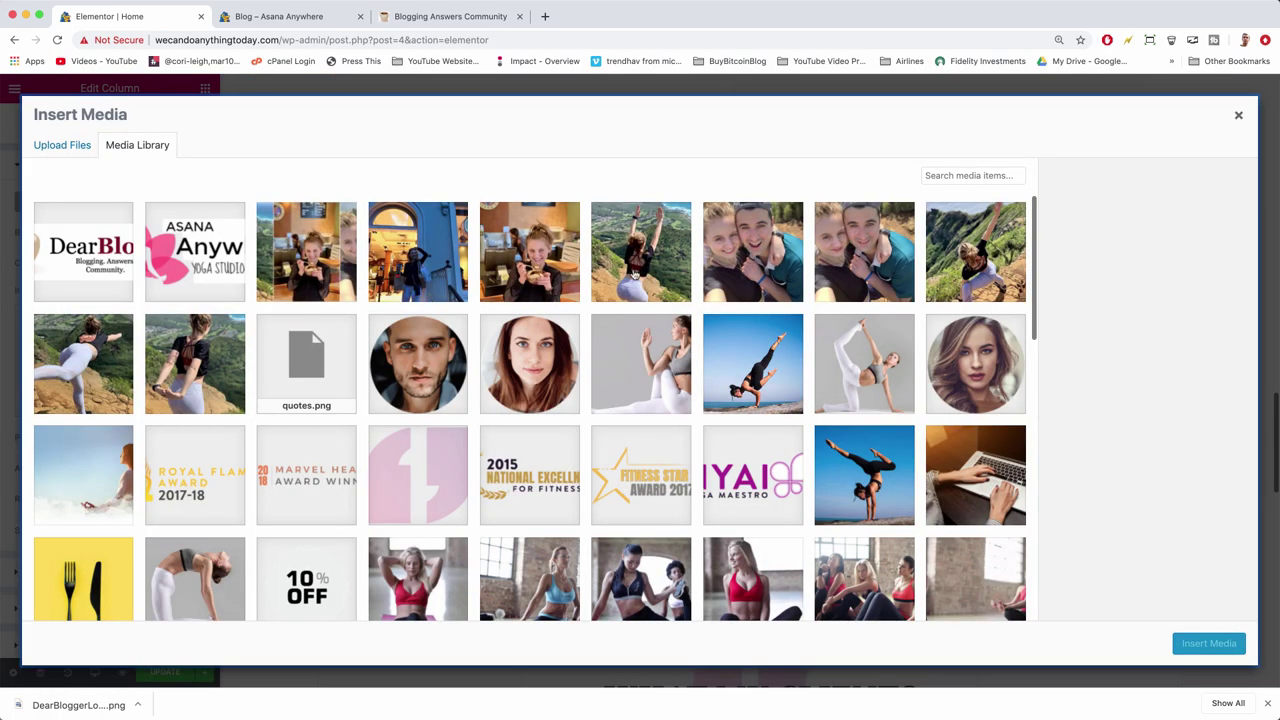
left_click(635, 272)
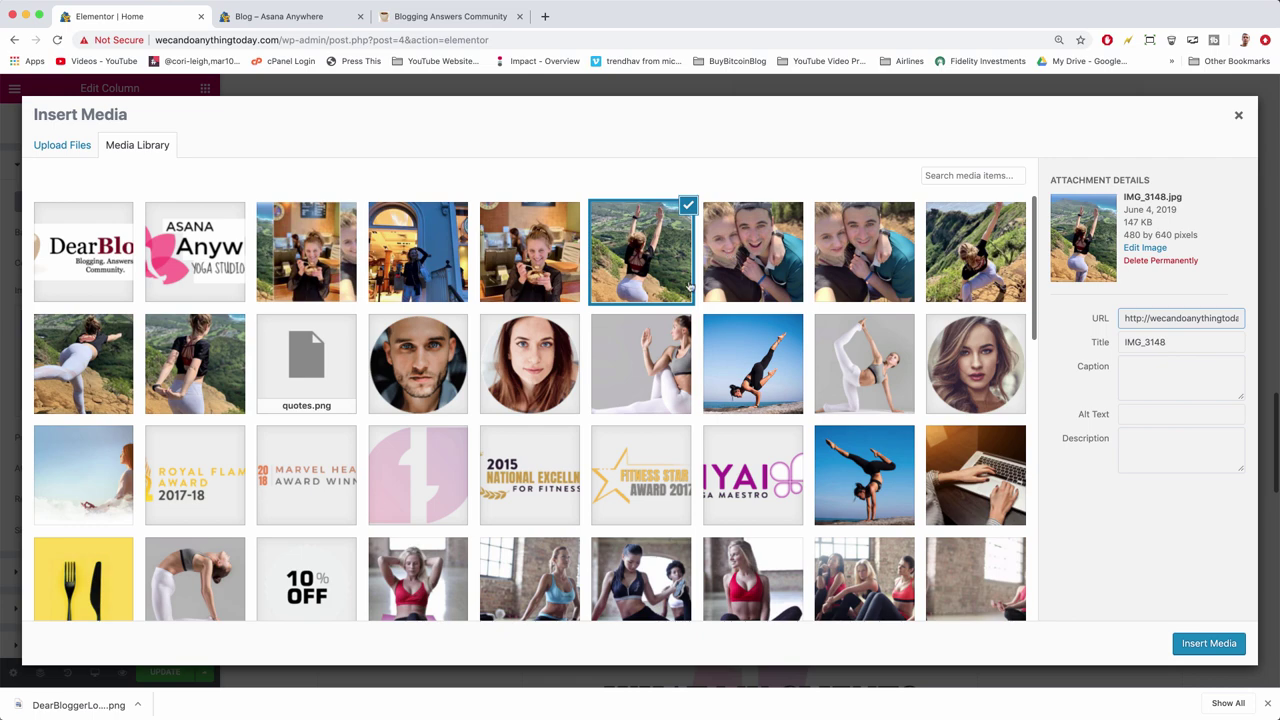
left_click(1208, 643)
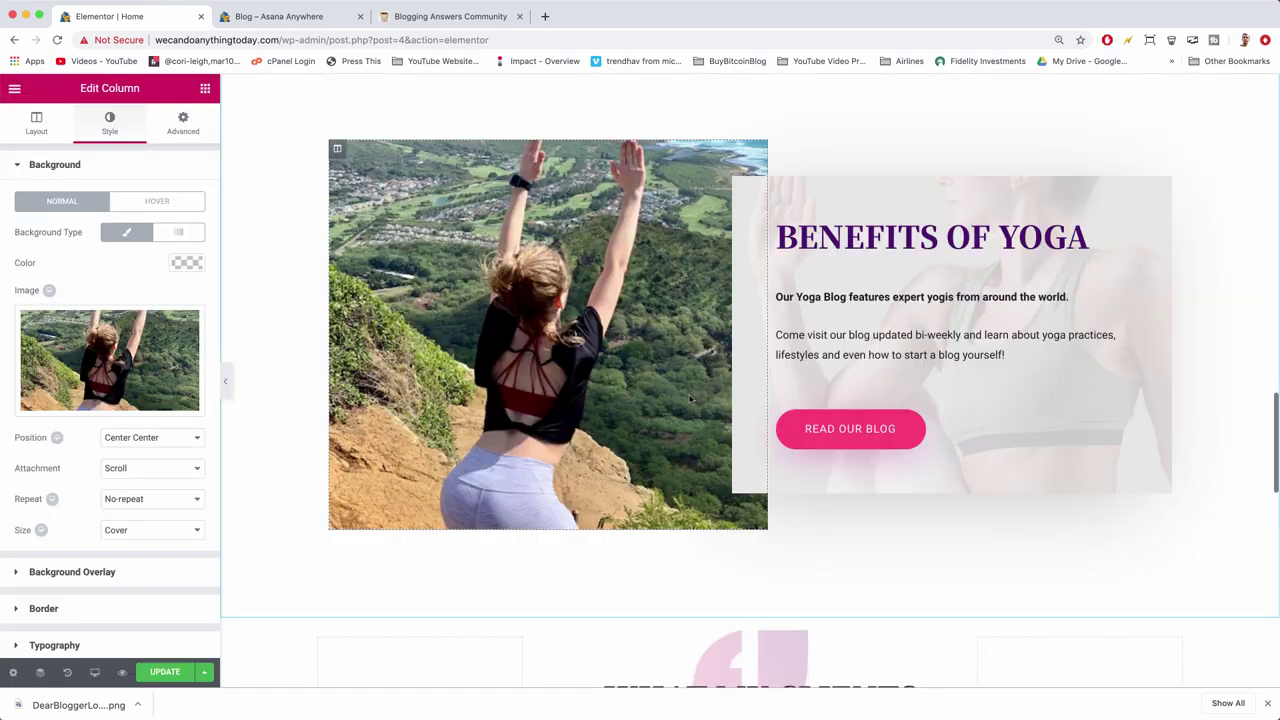
Set the column background position to Center Left.
left_click(171, 437)
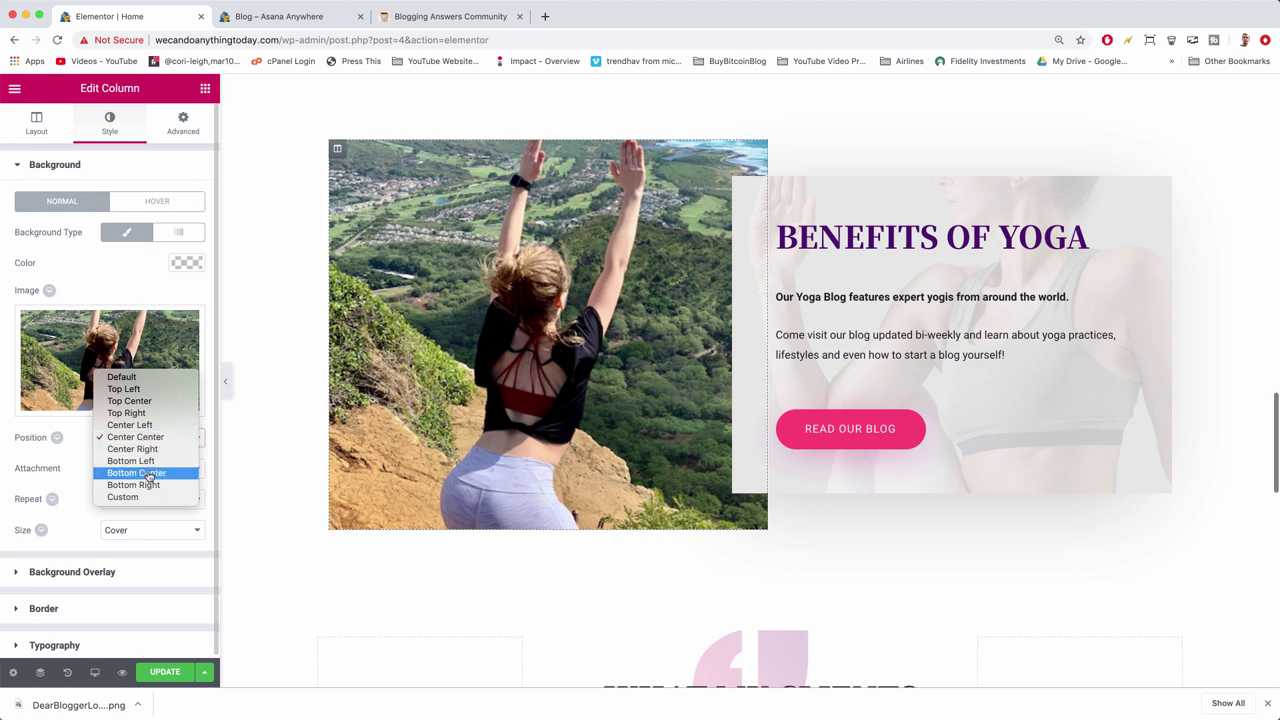
left_click(147, 476)
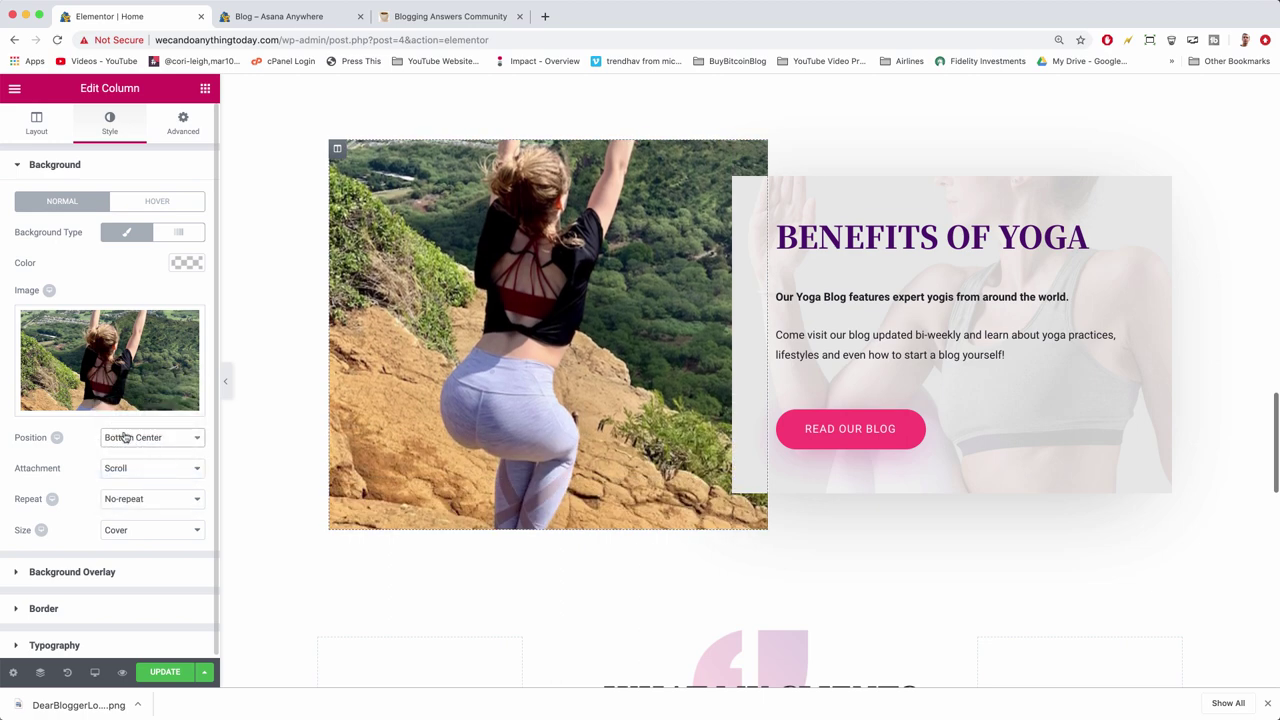
left_click(147, 440)
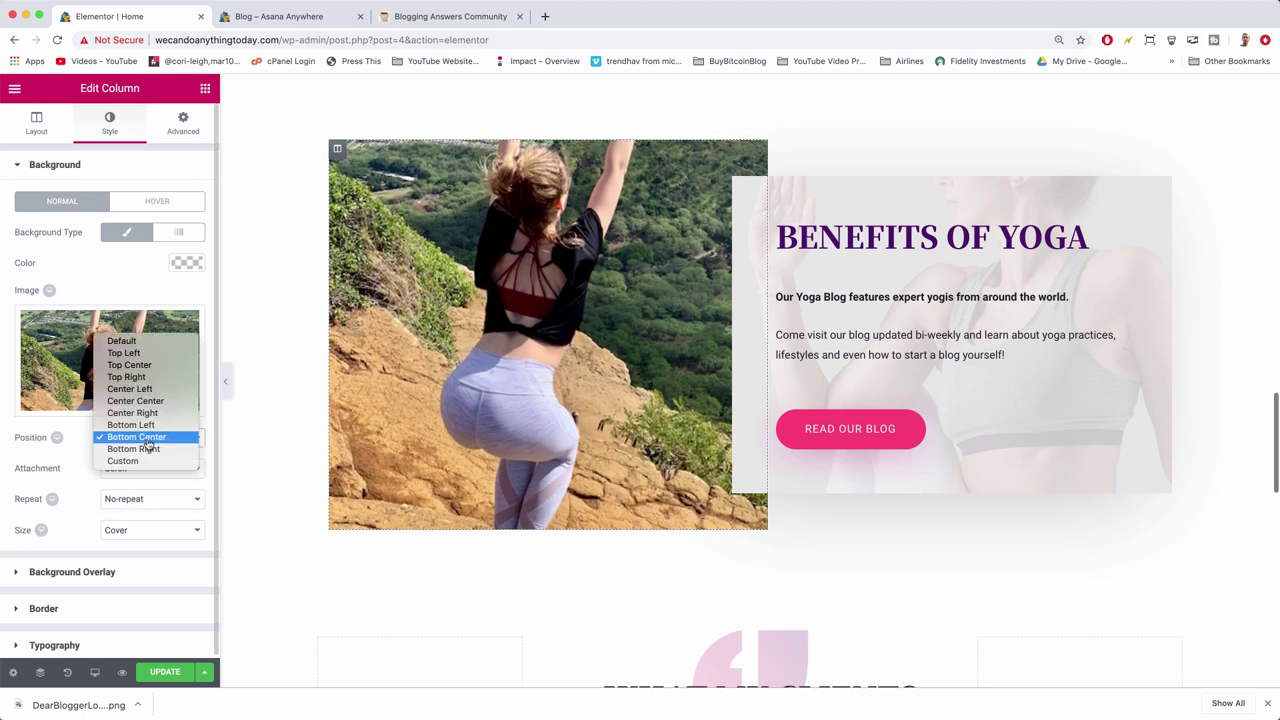
left_click(129, 390)
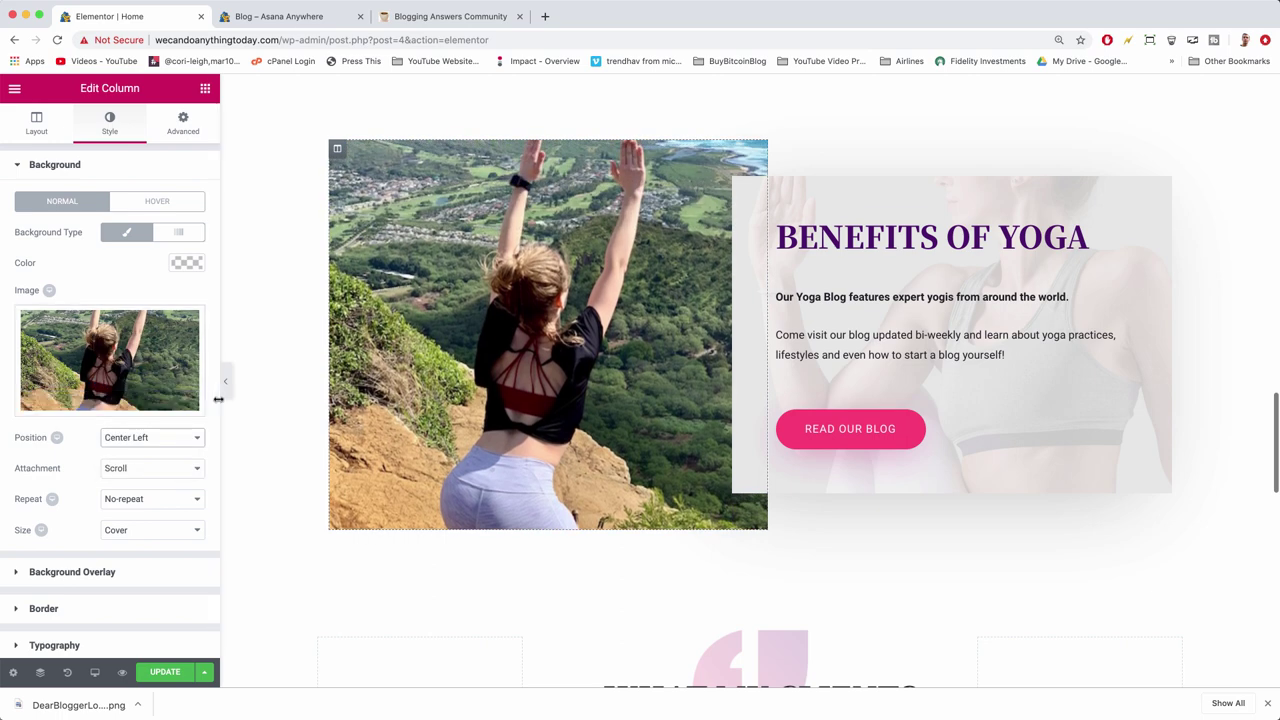
scroll(675, 371, "down", 5)
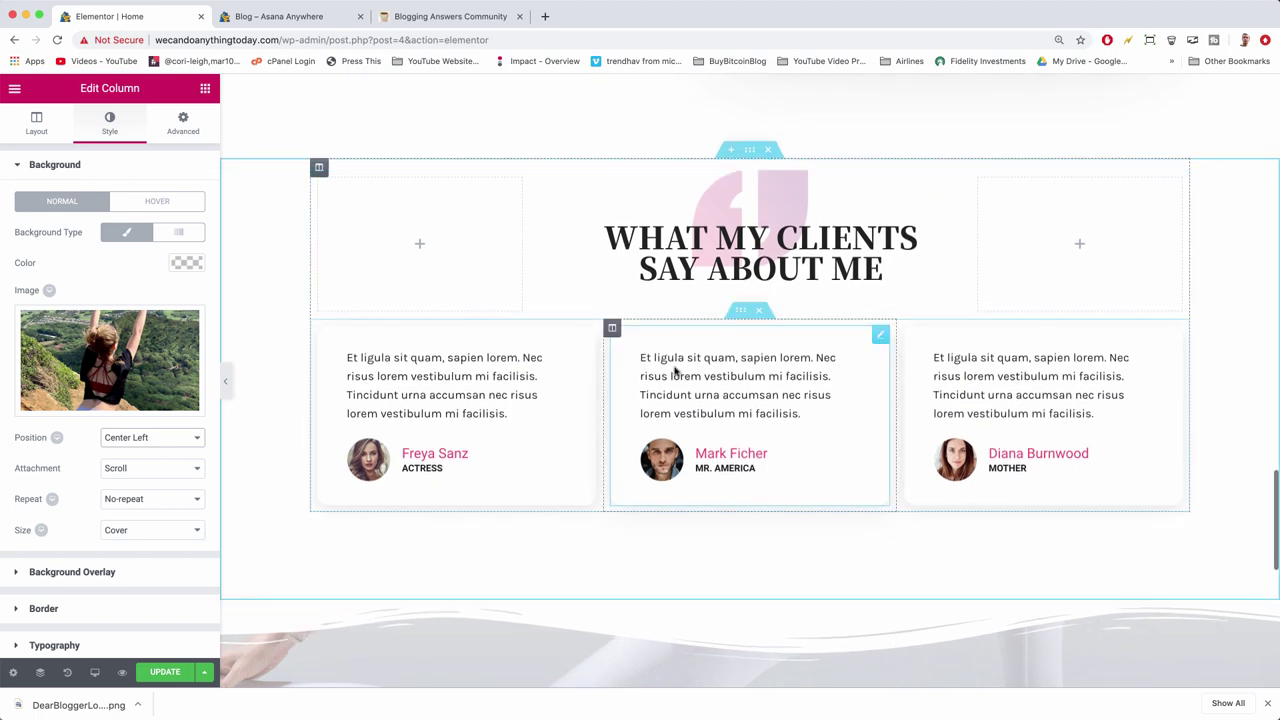
scroll(676, 366, "down", 2)
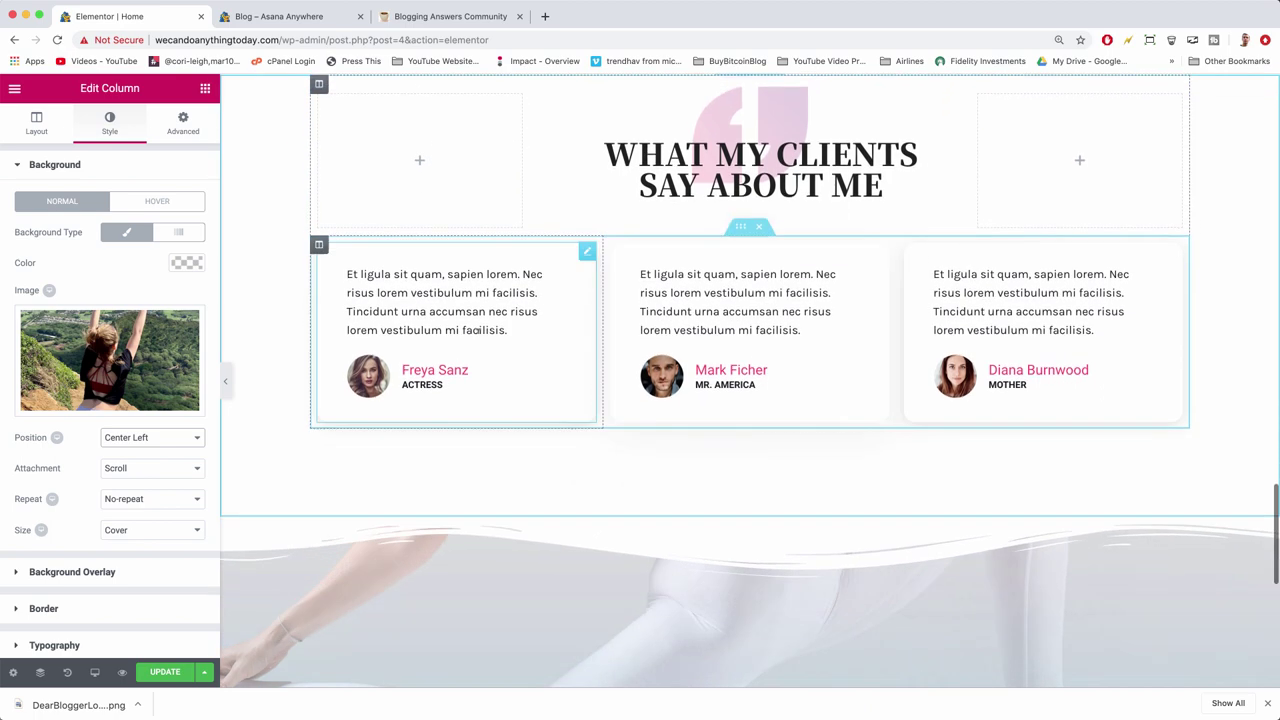
left_click(880, 176)
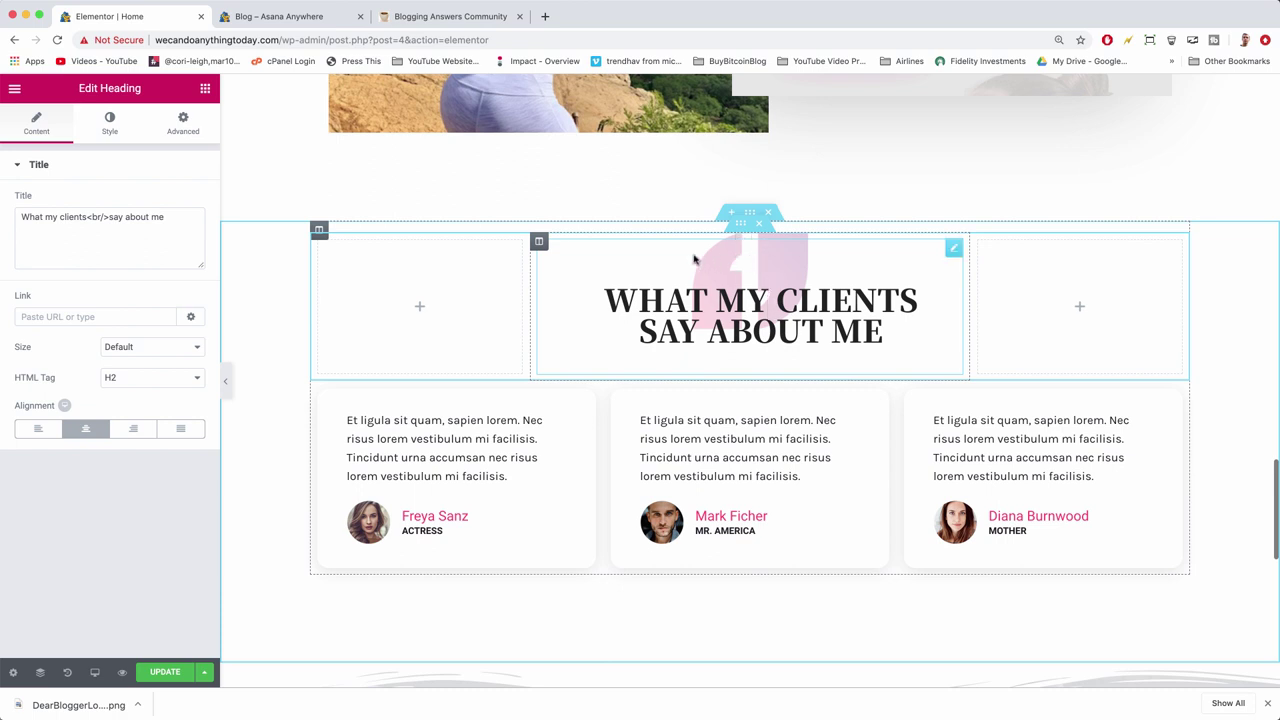
left_click(738, 228)
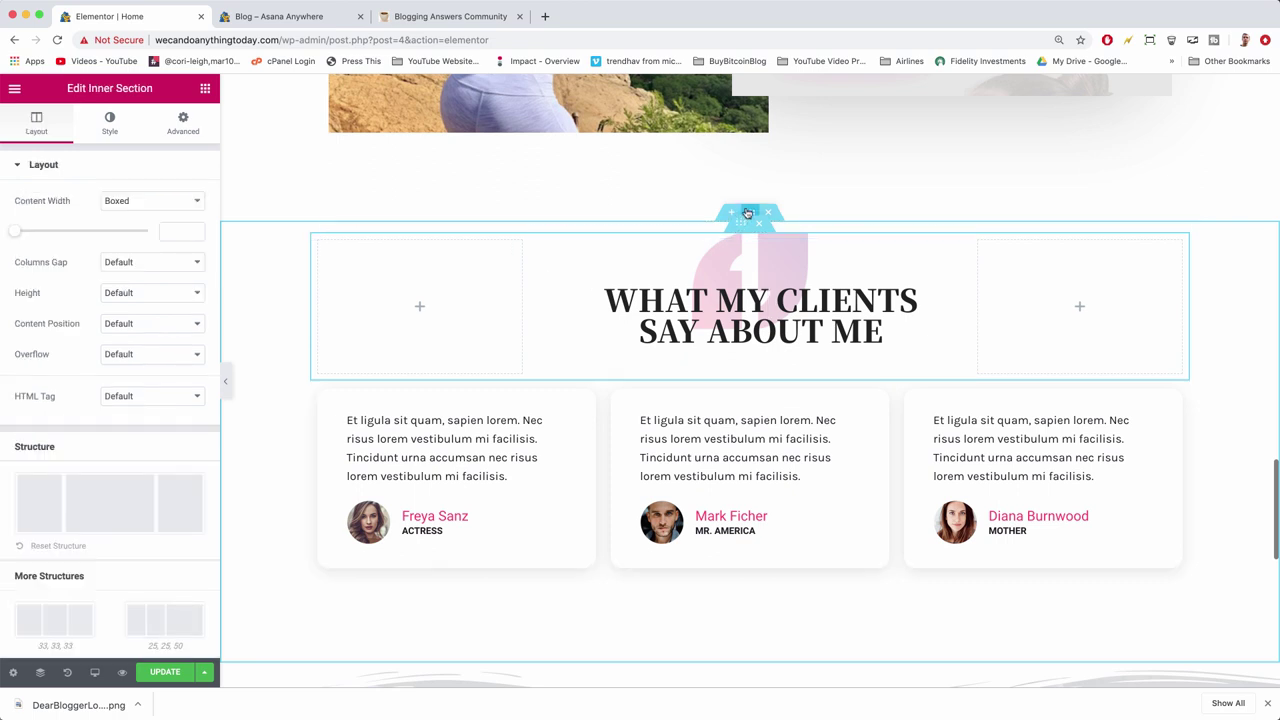
left_click(748, 214)
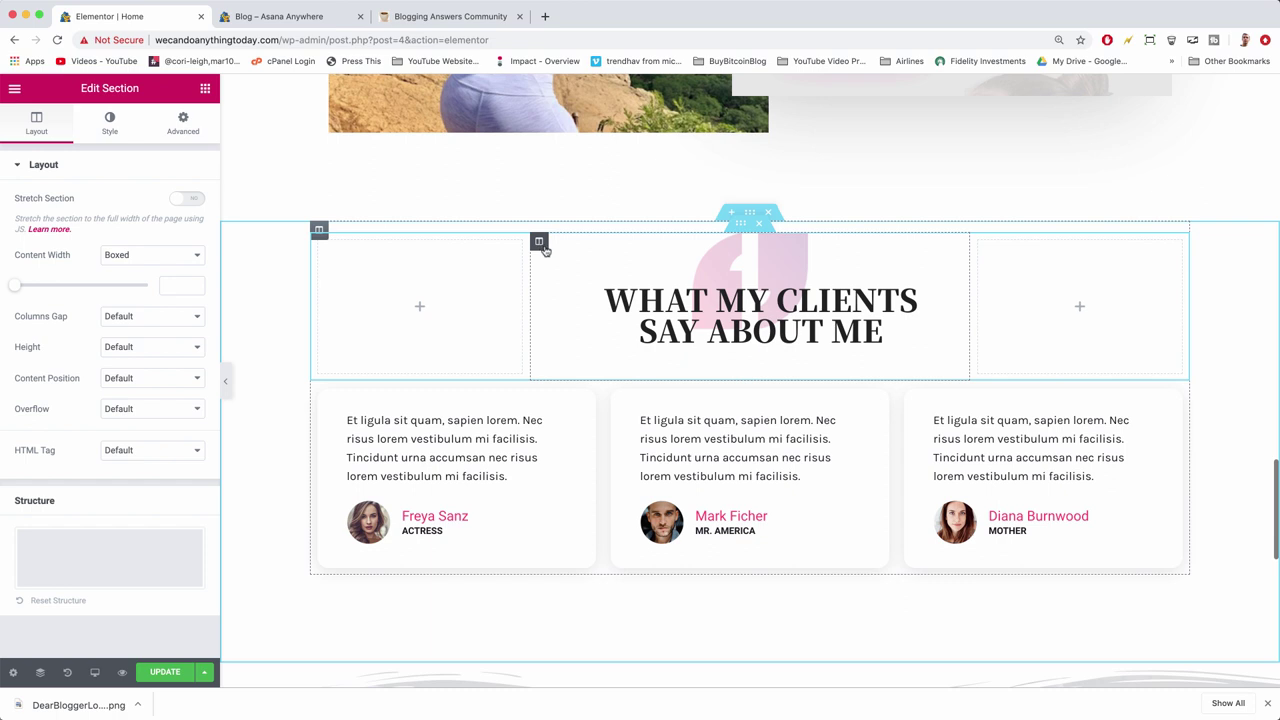
left_click(539, 242)
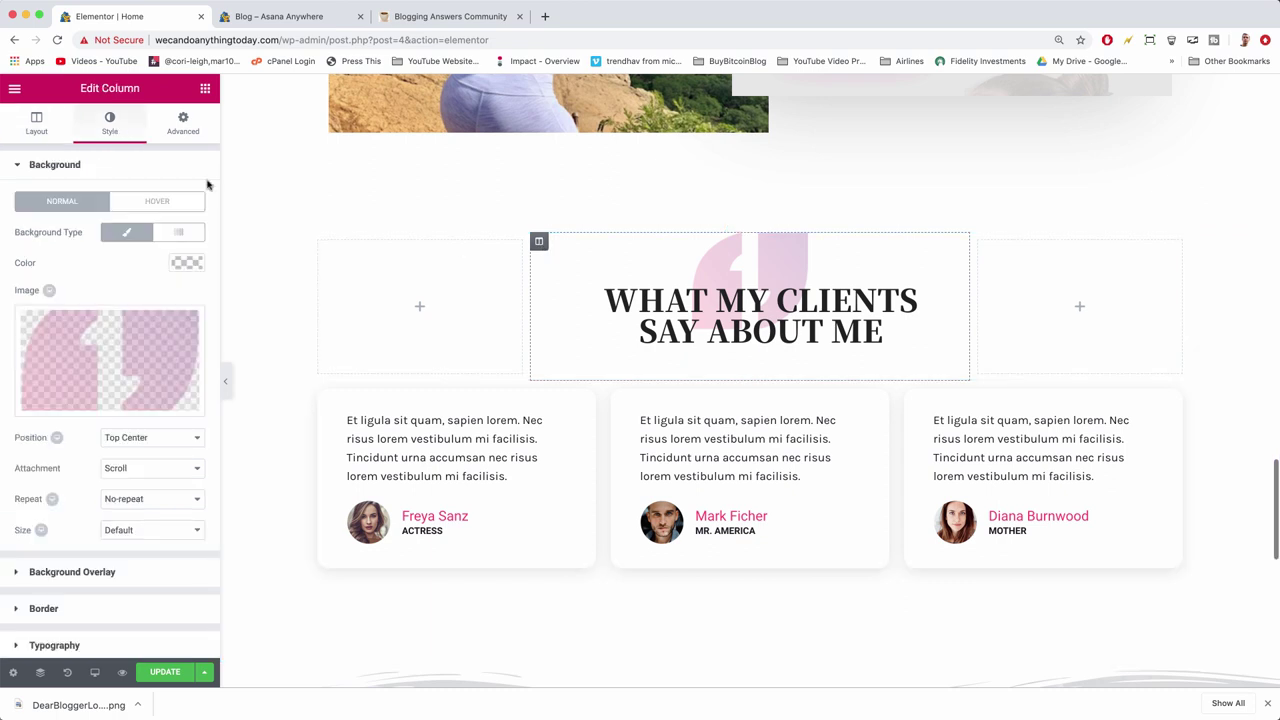
mouse_move(89, 352)
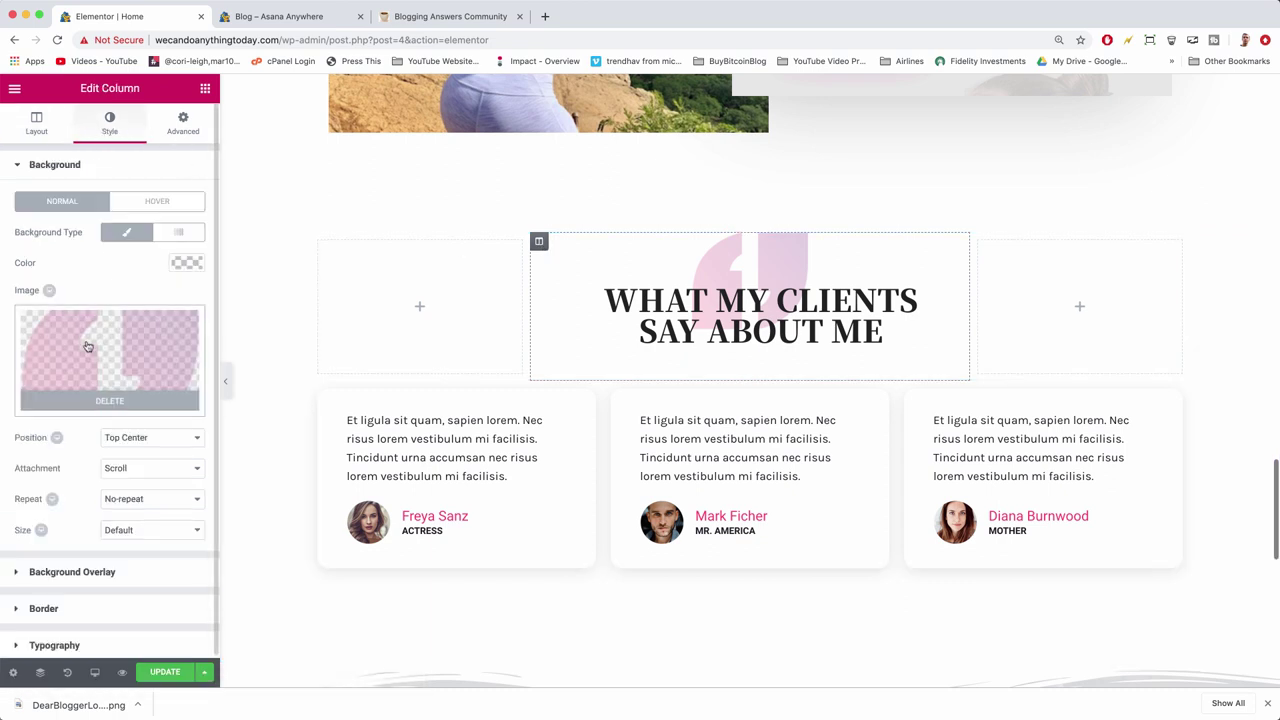
left_click(129, 344)
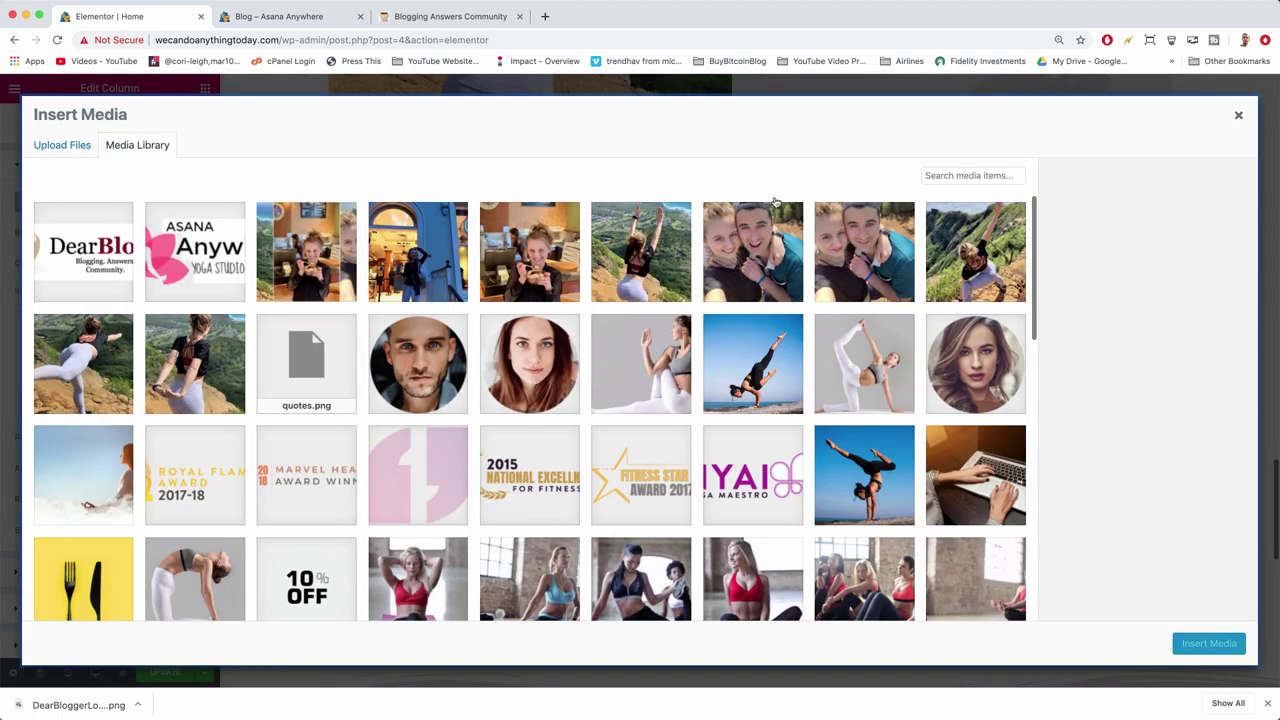
left_click(1238, 115)
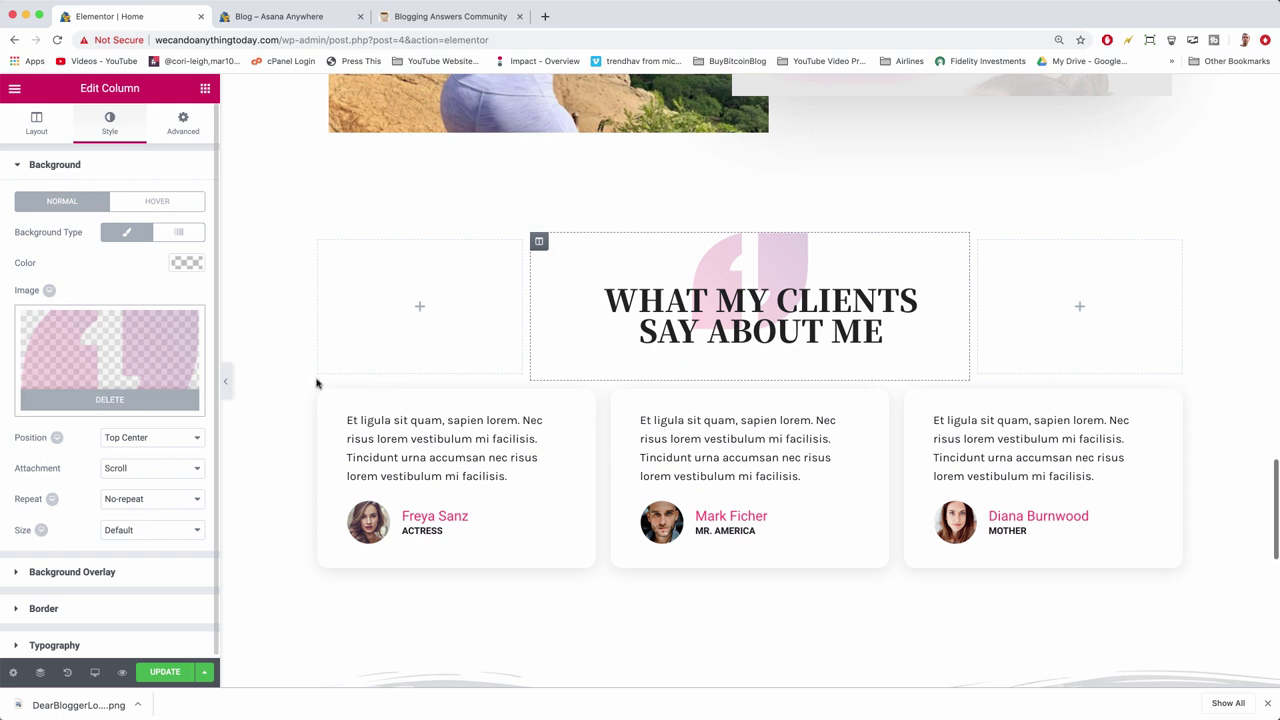
scroll(650, 328, "down", 2)
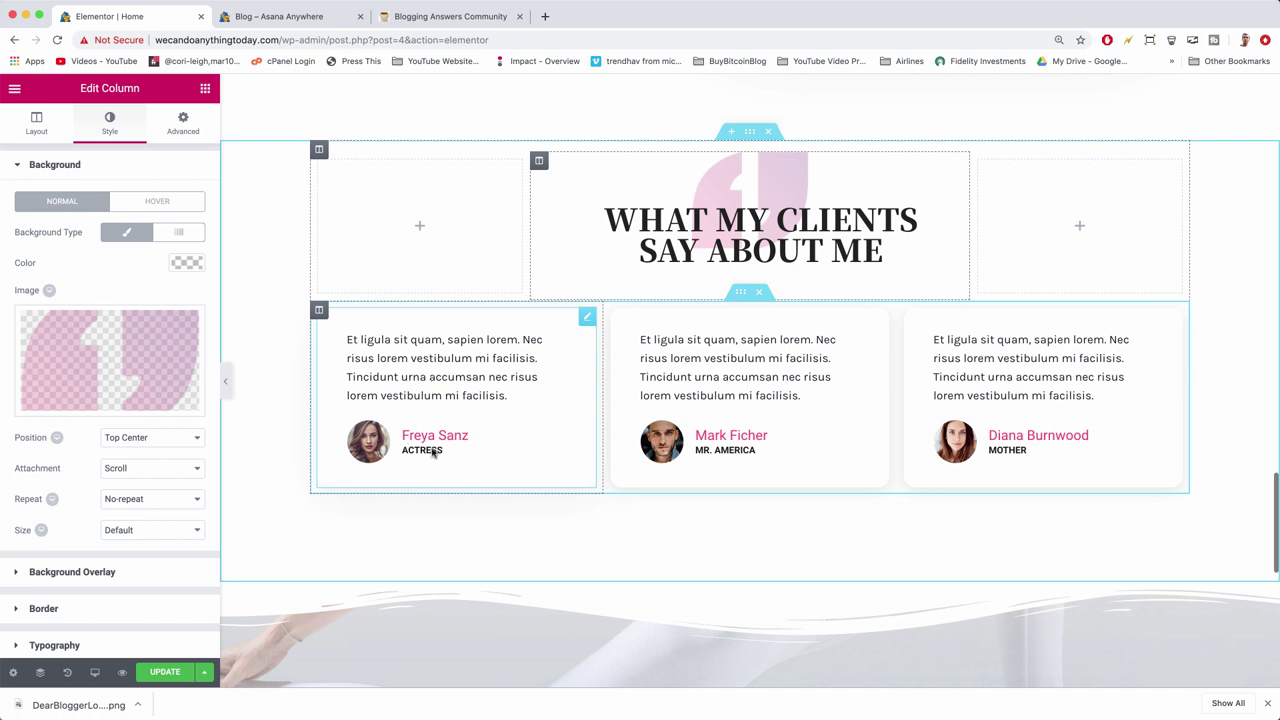
Replace the left testimonial's placeholder text with a pasted client quote beginning 'She helped me'.
left_click(437, 352)
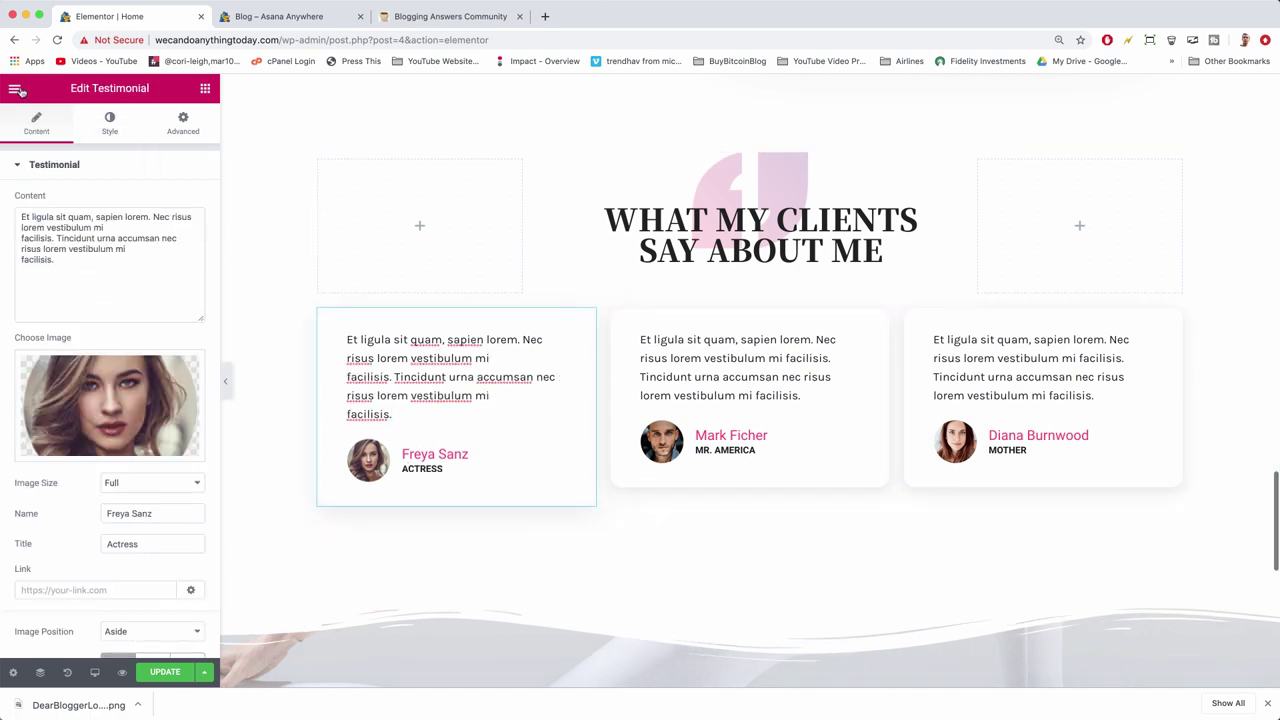
left_click(735, 370)
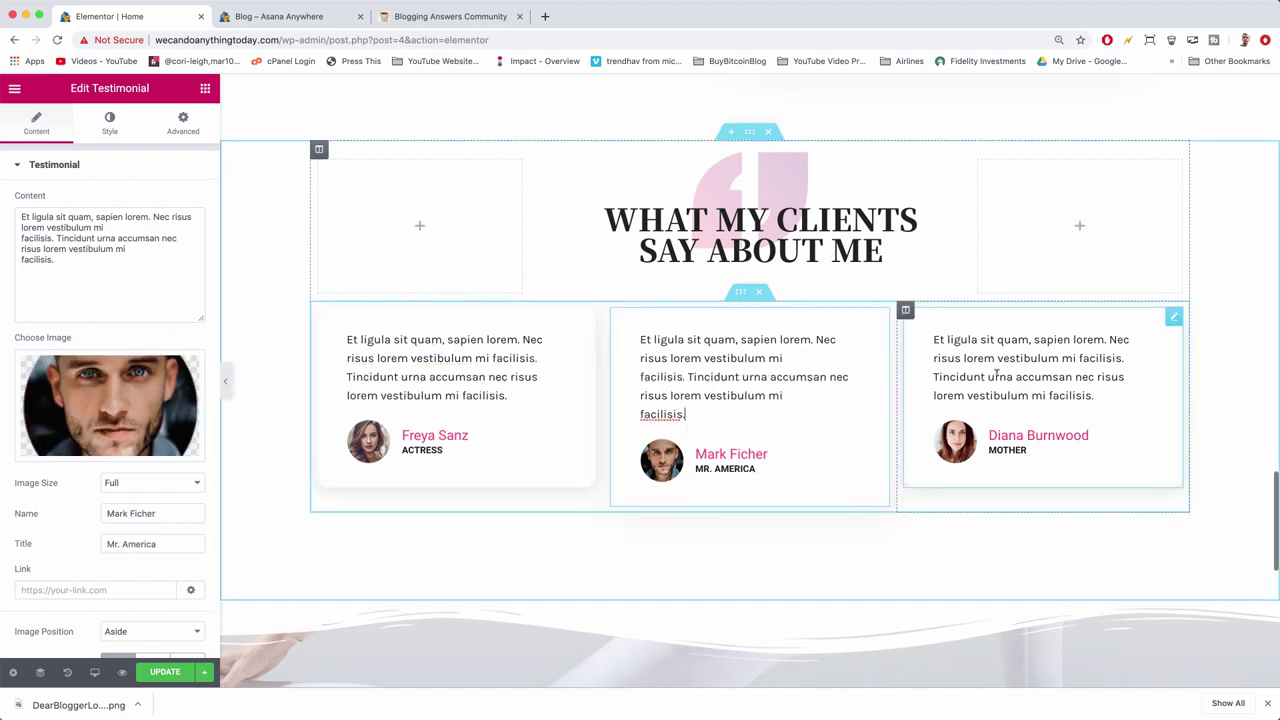
left_click(1030, 370)
left_click(433, 370)
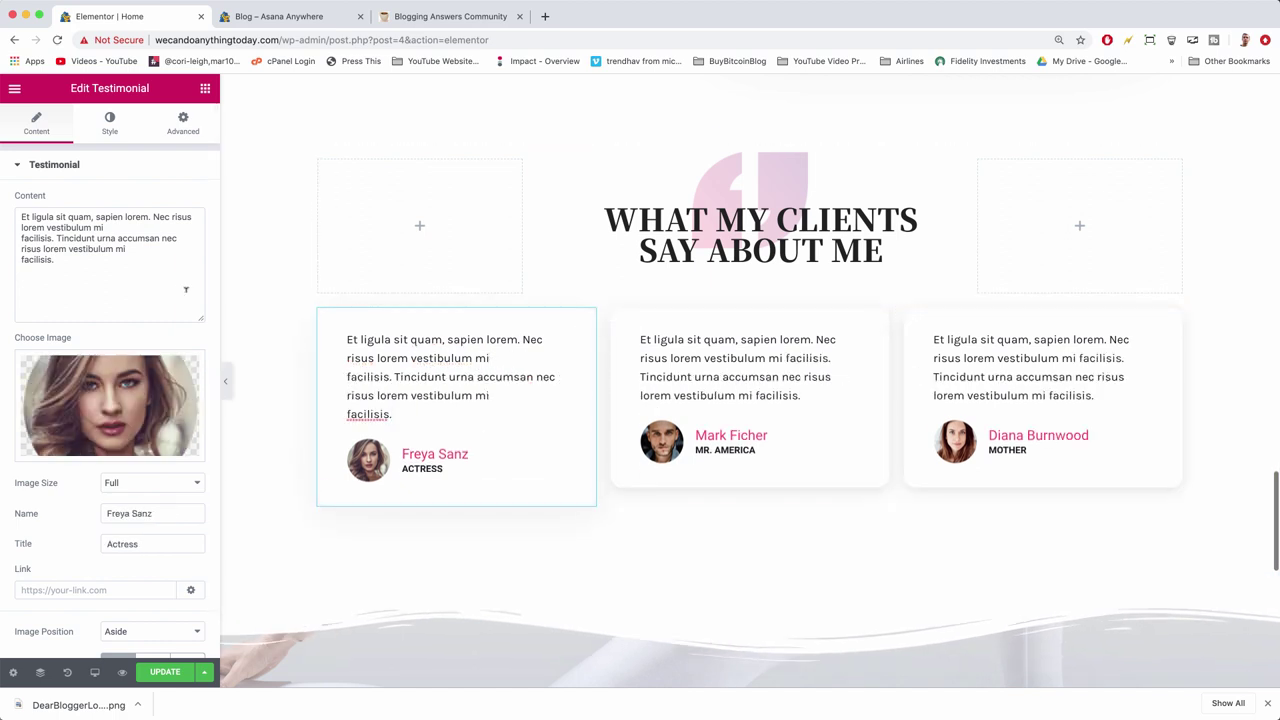
left_click_drag(60, 259, 15, 214)
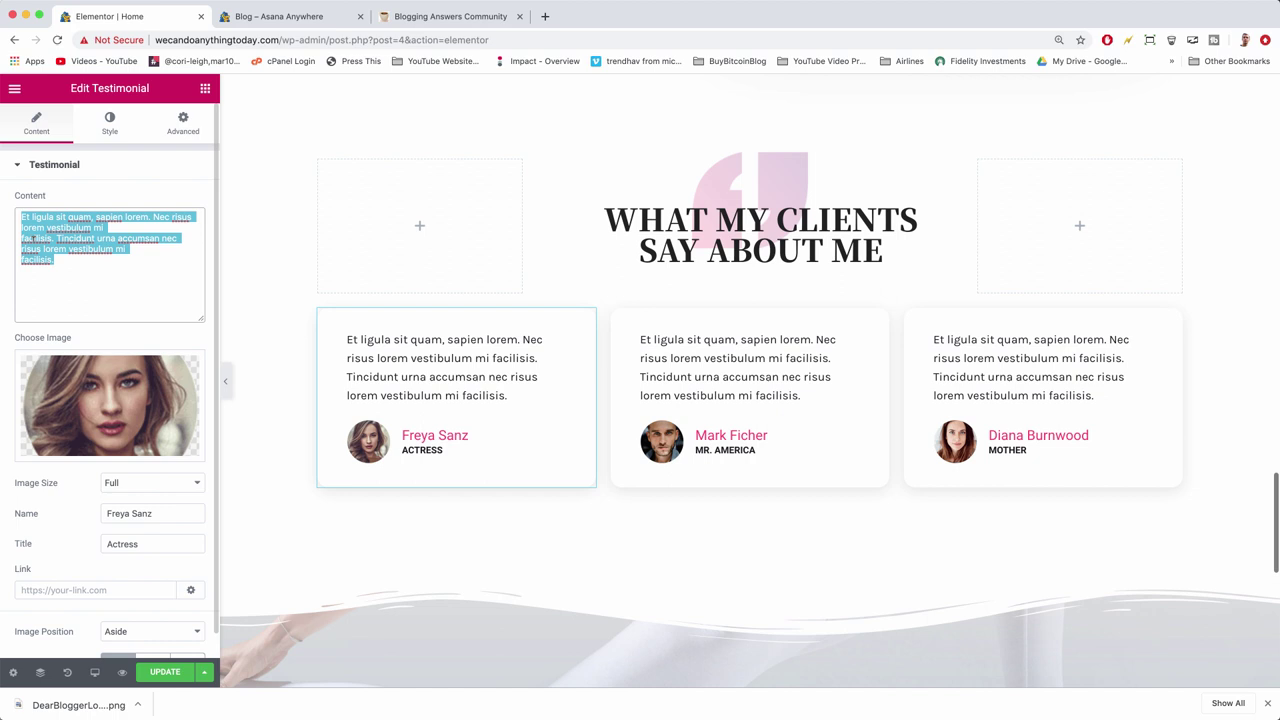
type("She helped me become for flexible!")
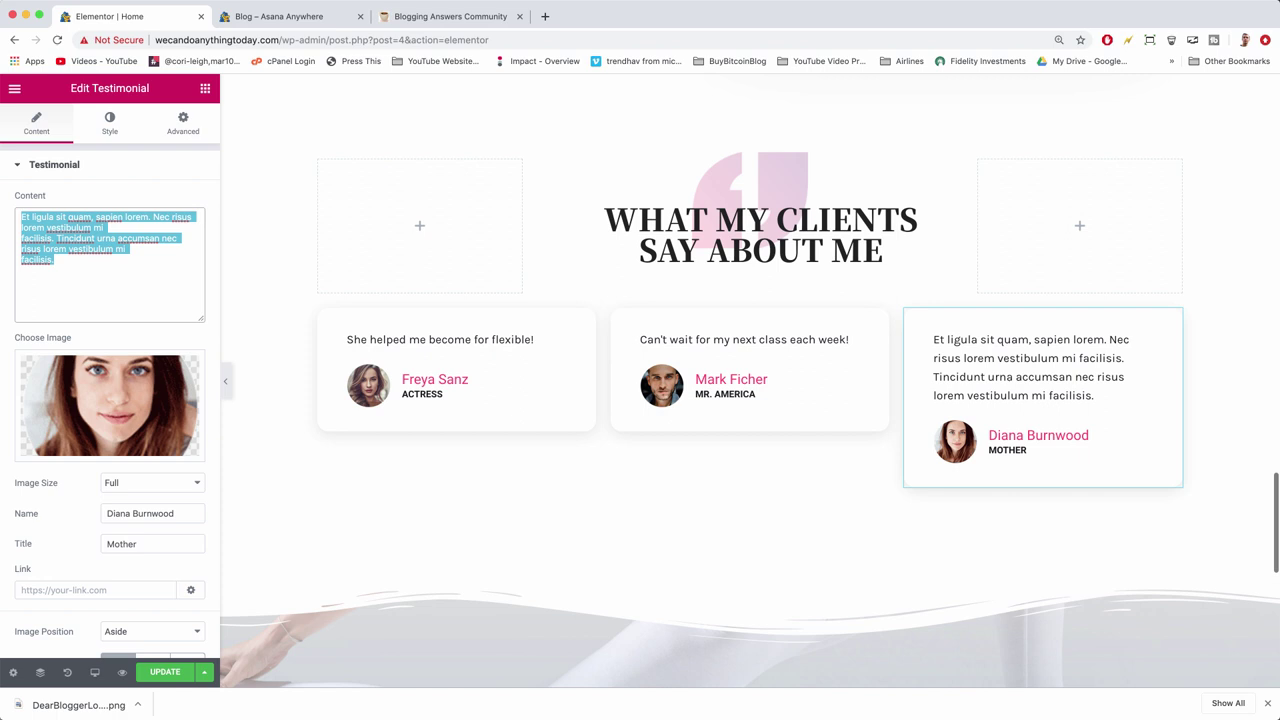
type("We came as a family and enjoyed all the extra attention we got in her small group classes...definitely 100% recommend!")
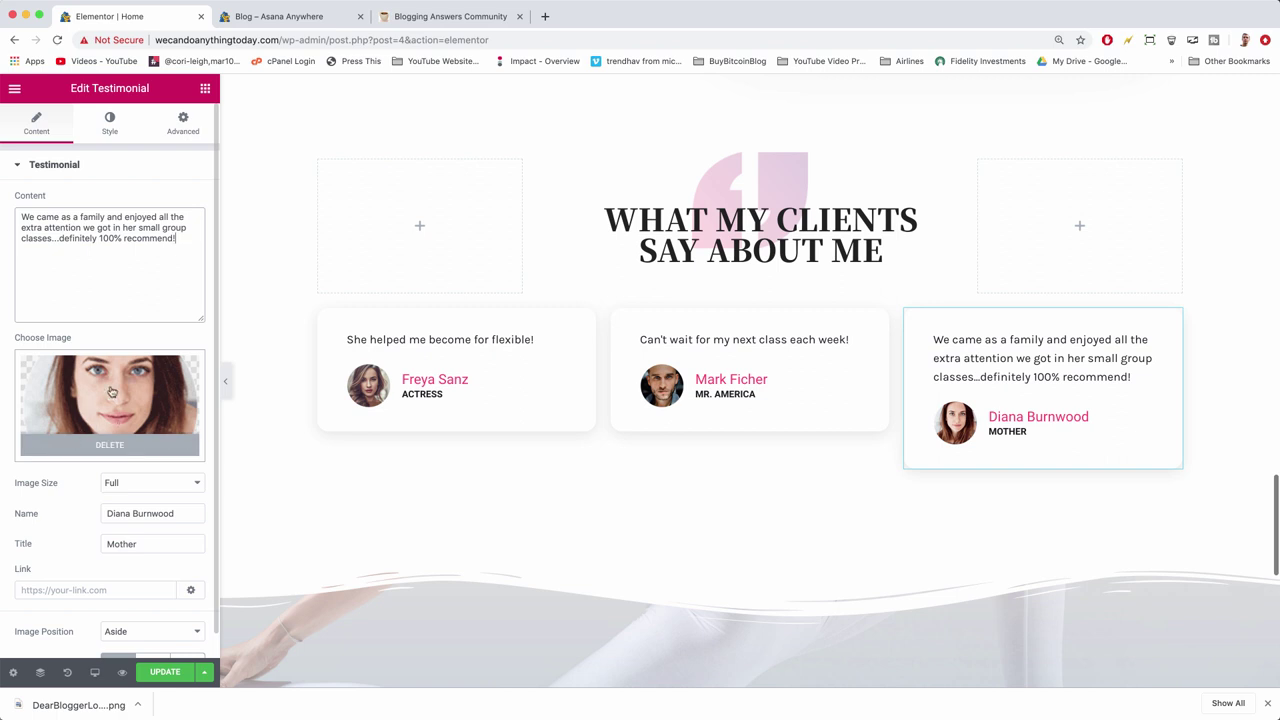
scroll(112, 392, "down", 1)
left_click(112, 392)
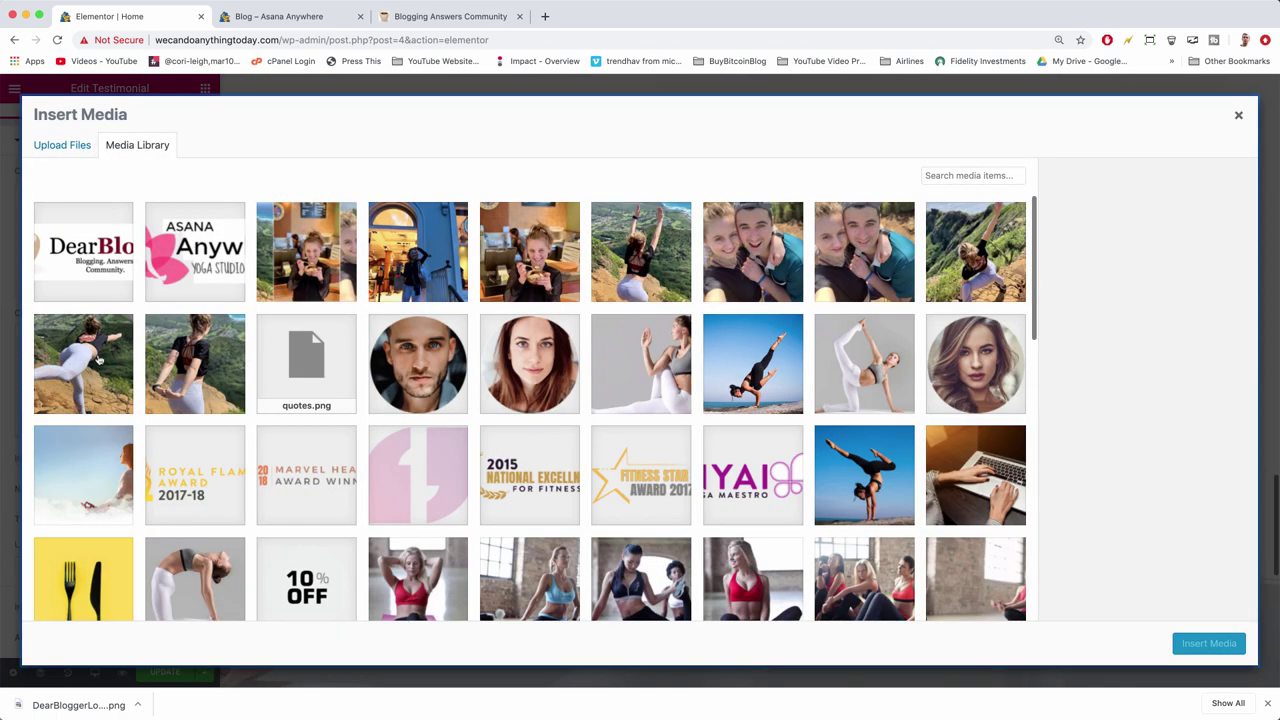
left_click(424, 366)
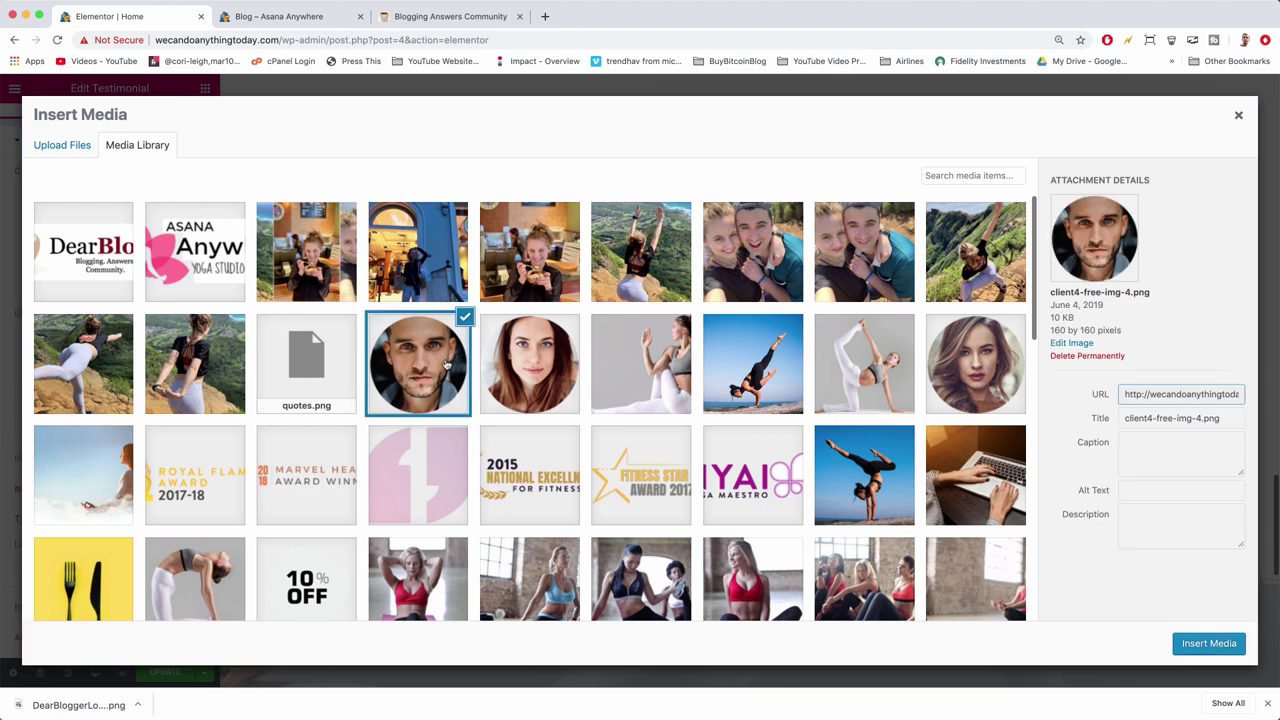
left_click(514, 367)
left_click(420, 363)
left_click(552, 376)
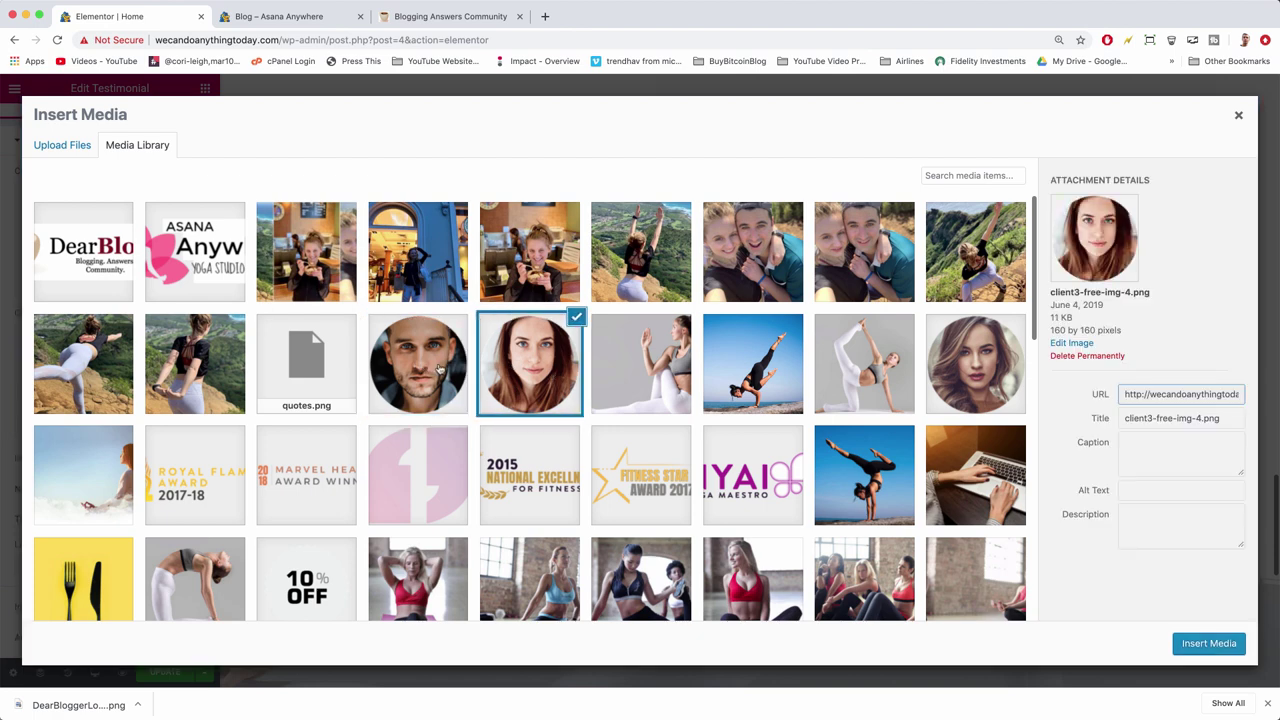
left_click(442, 368)
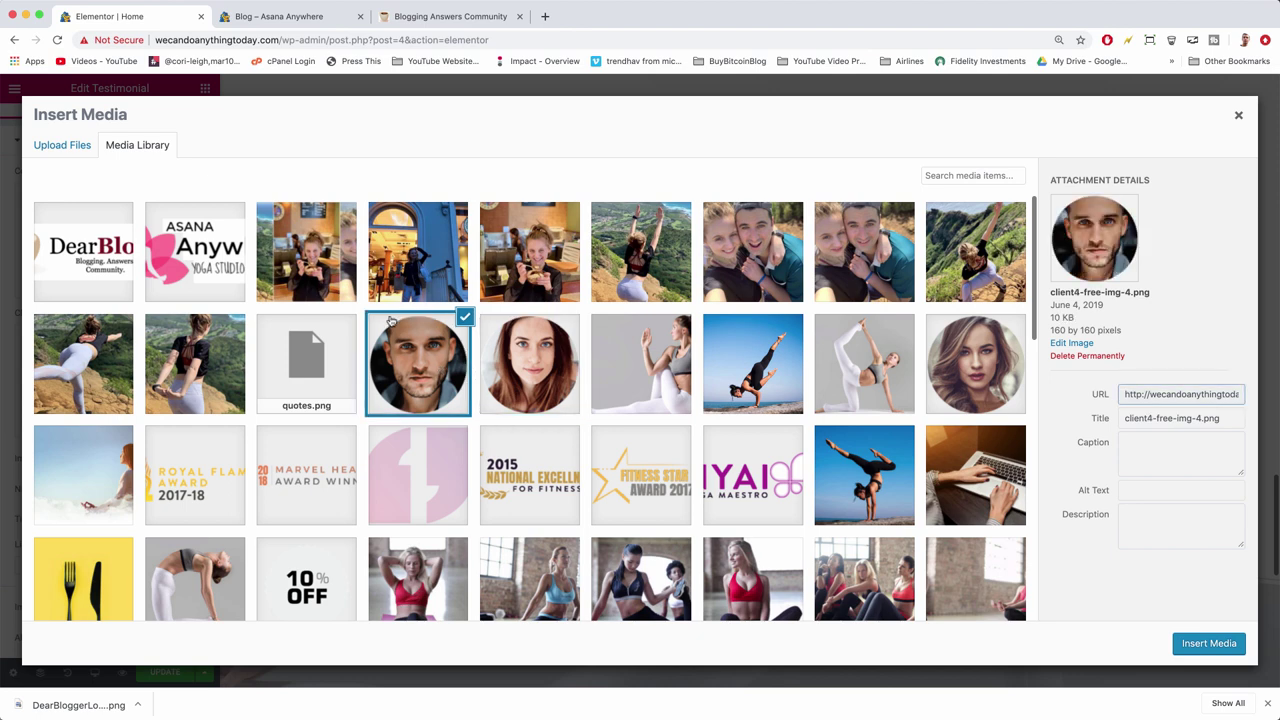
left_click(537, 386)
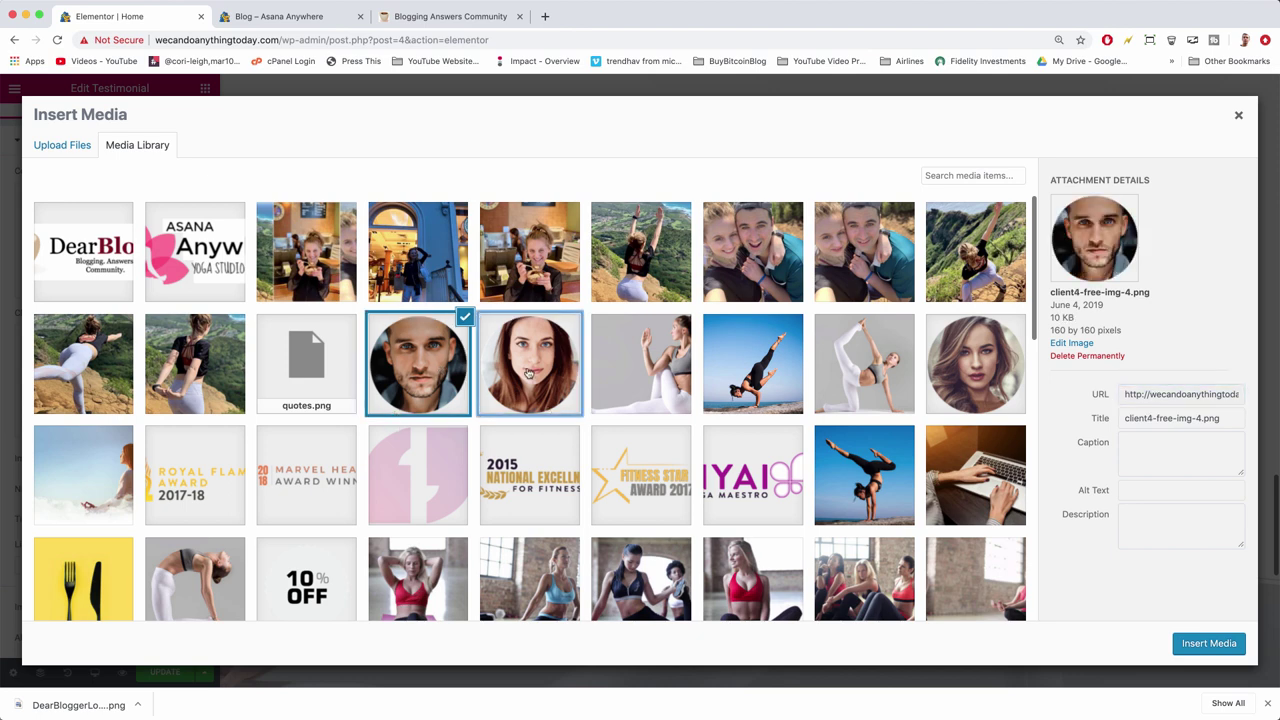
left_click(1238, 115)
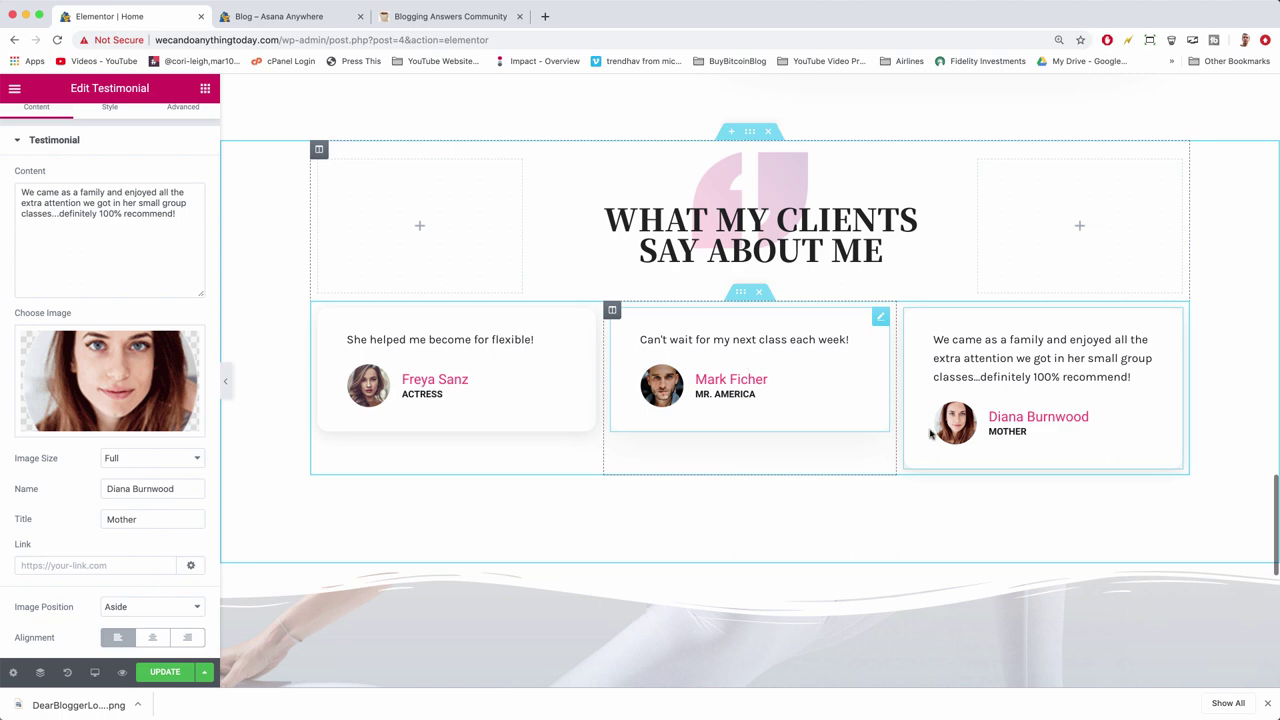
Retitle the Join Hundreds section heading 'Wondering if Yoga is Right for You?'.
scroll(930, 434, "down", 3)
scroll(930, 434, "down", 5)
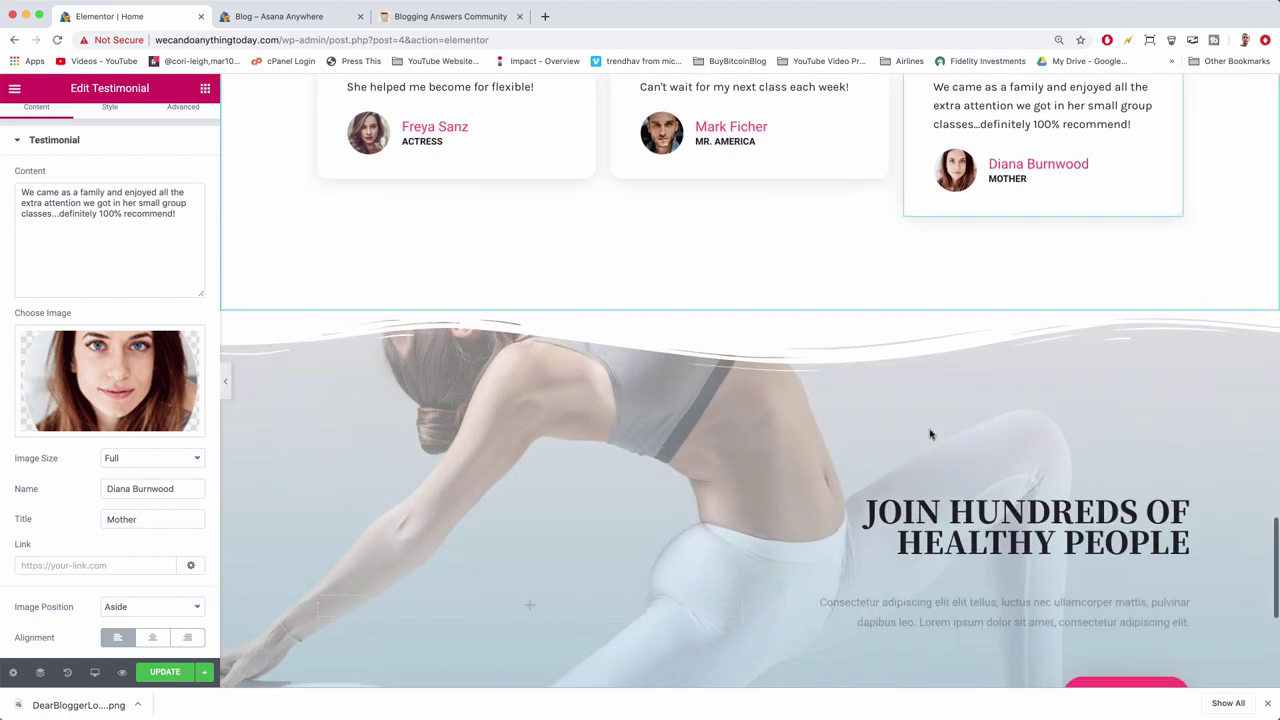
scroll(930, 434, "up", 1)
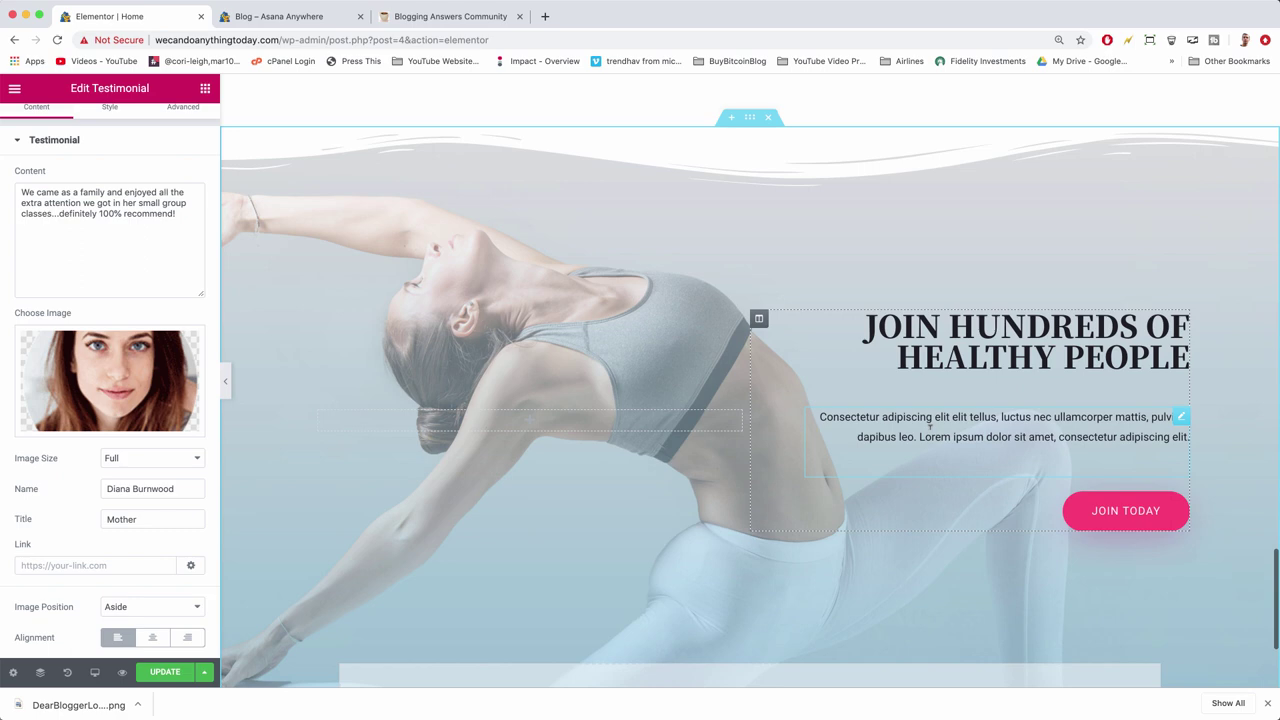
scroll(930, 425, "down", 3)
scroll(930, 430, "up", 3)
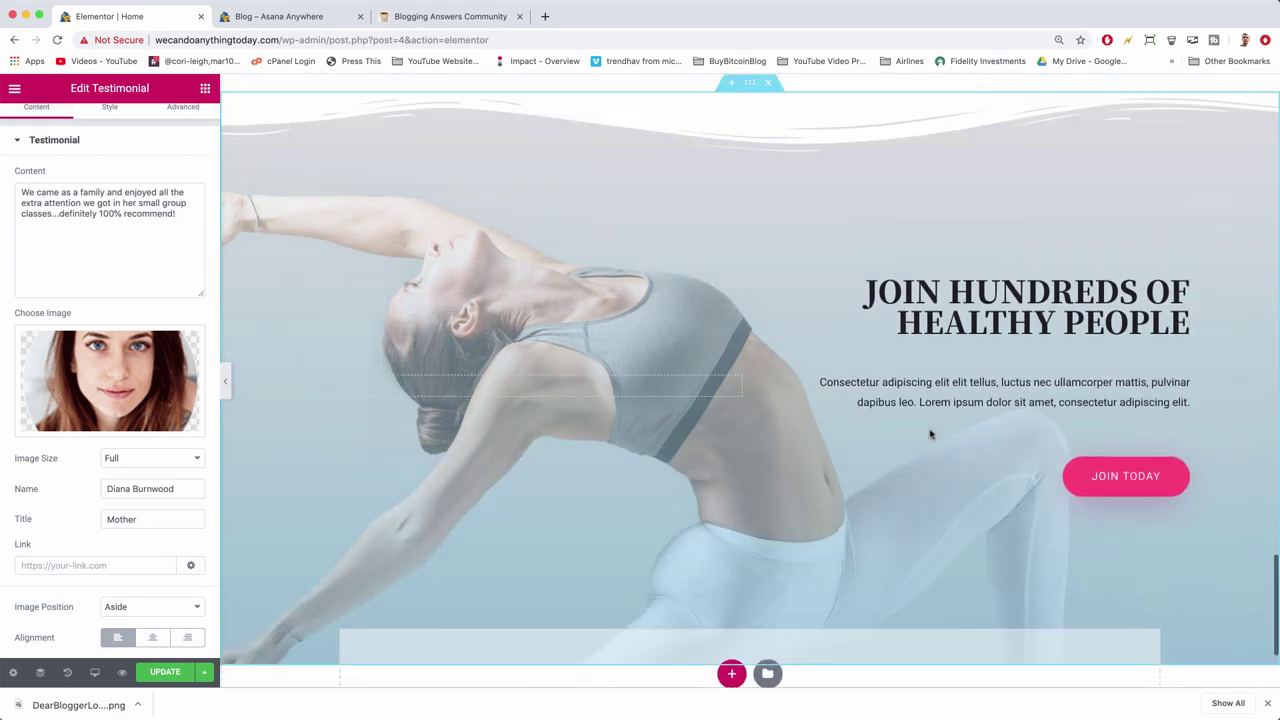
scroll(930, 434, "up", 3)
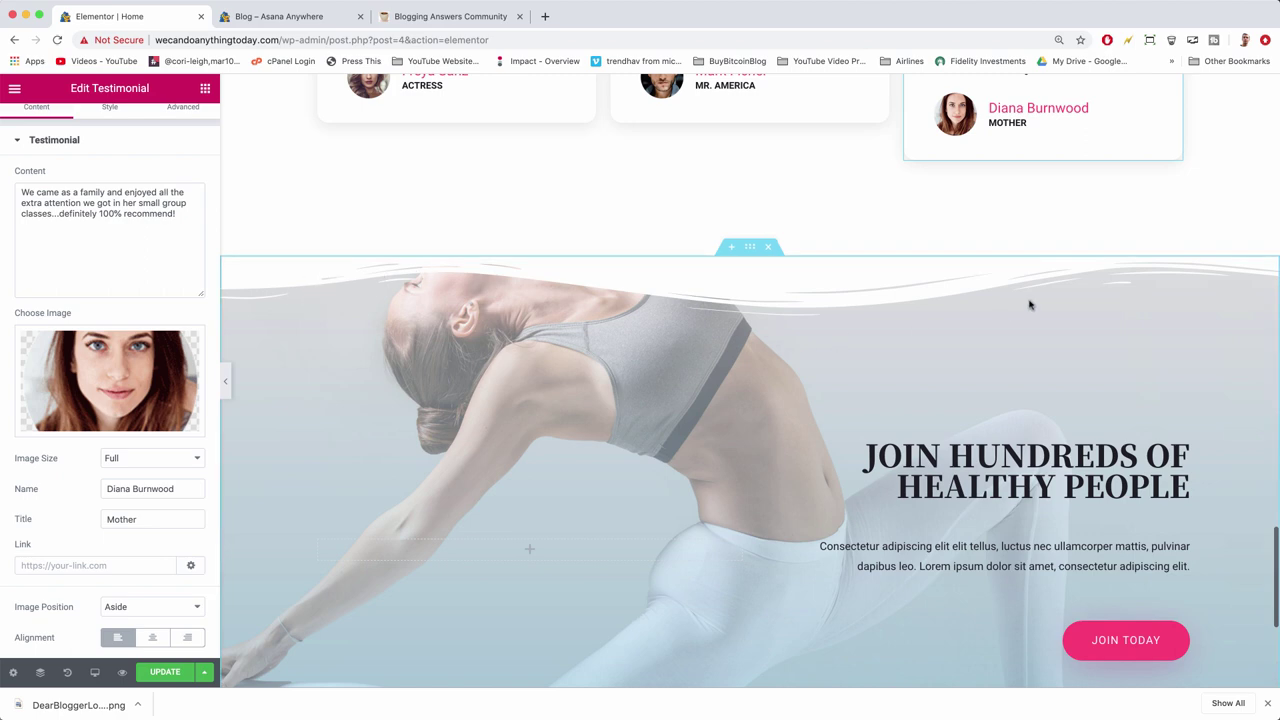
scroll(951, 323, "down", 3)
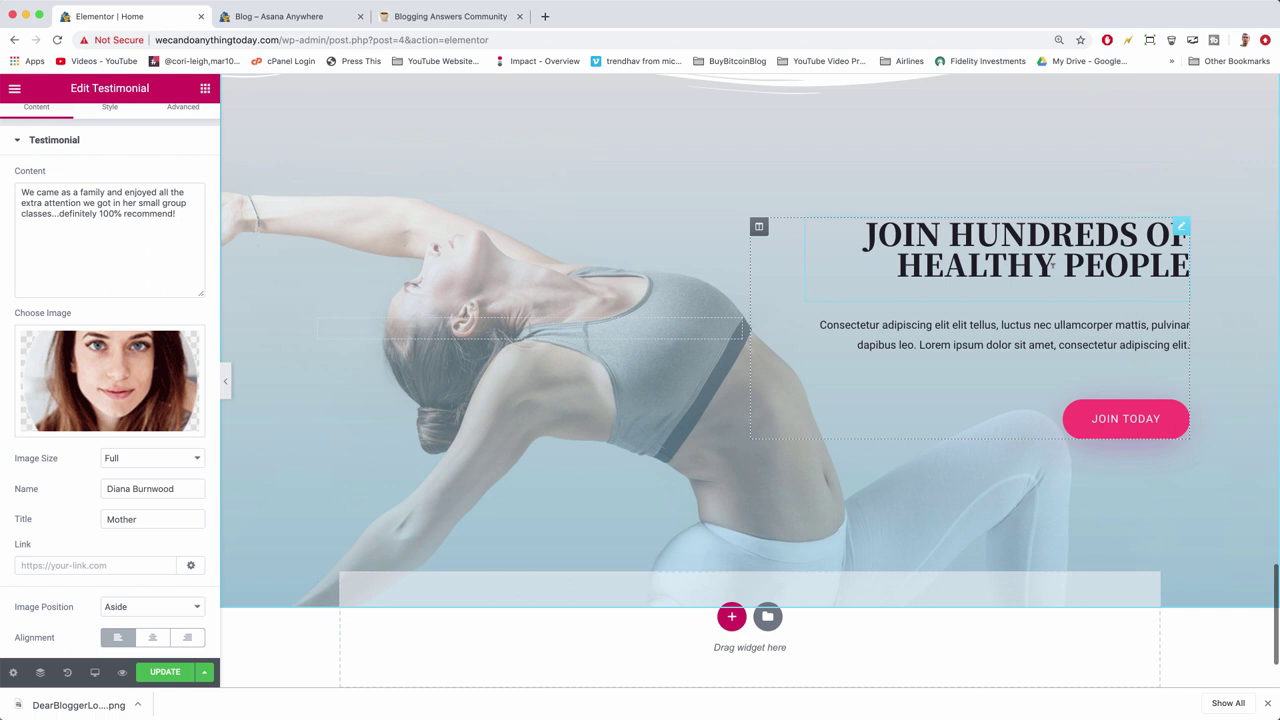
left_click(988, 262)
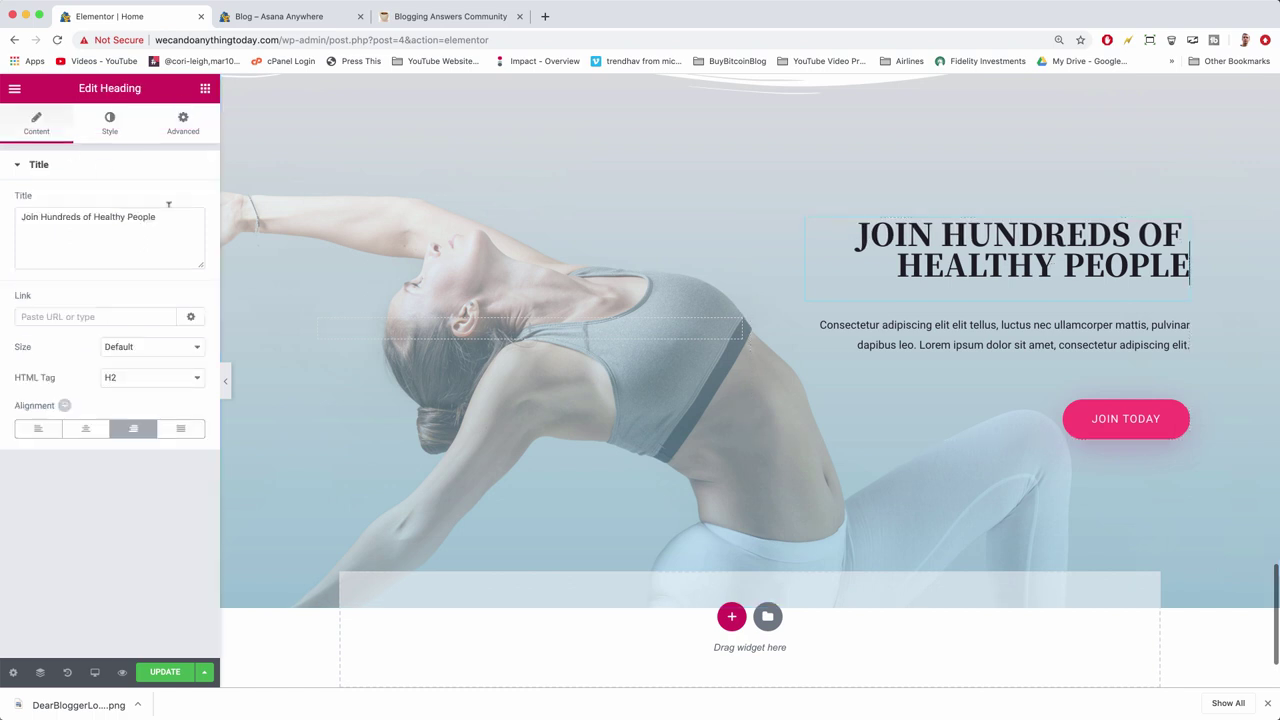
left_click(171, 212)
left_click_drag(171, 212, 18, 216)
type("Wondering if ")
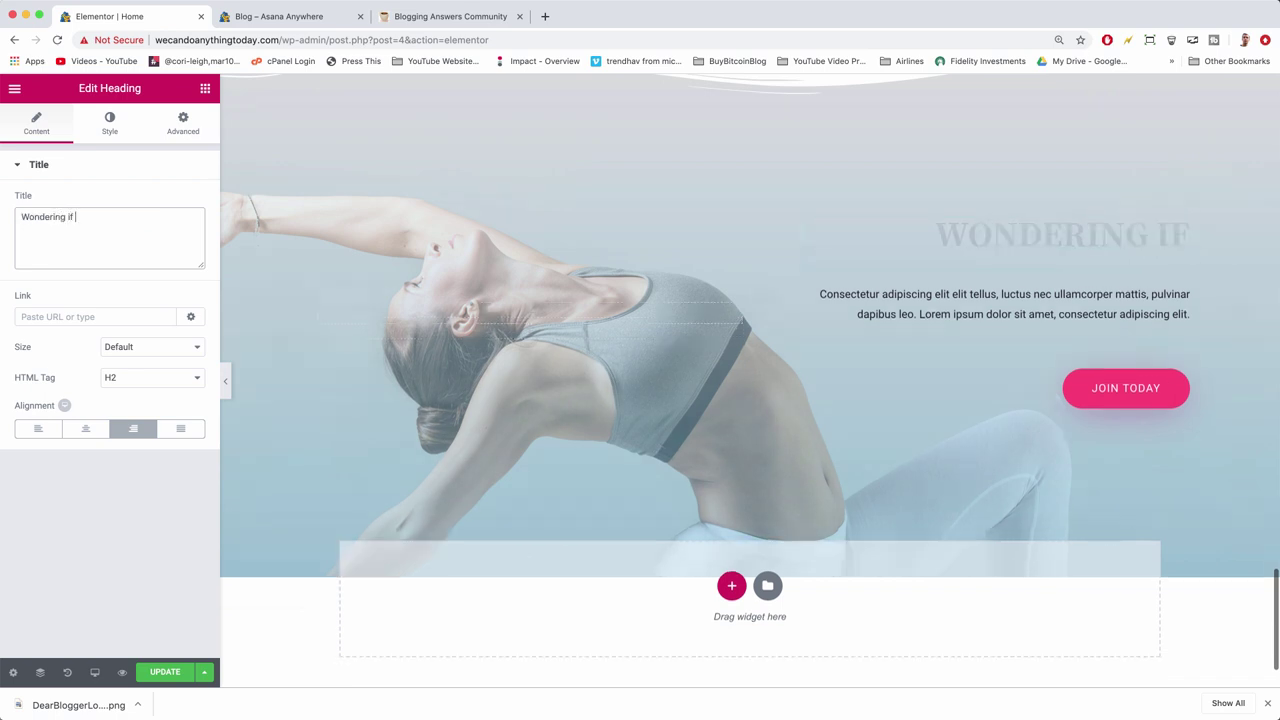
type("Yoga is Right for ")
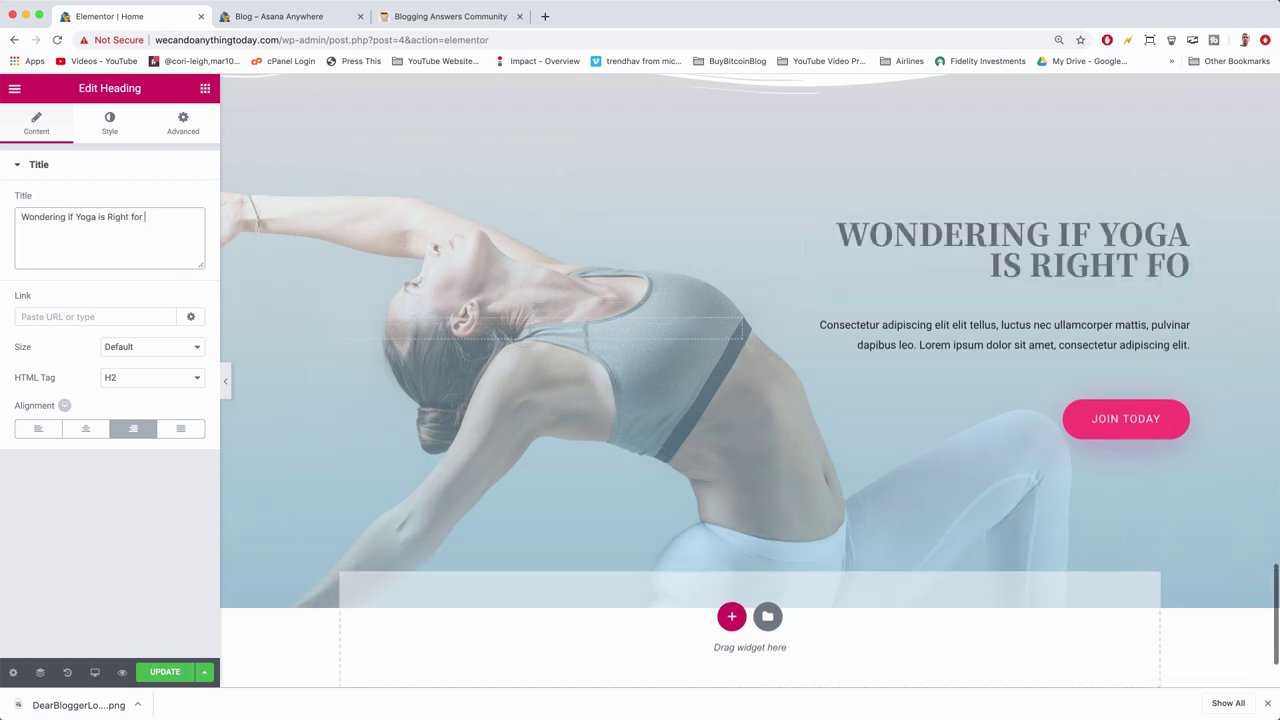
type("You?")
Change the paragraph below to 'Reach out for a free chat with one of our experts today!'.
left_click(1178, 326)
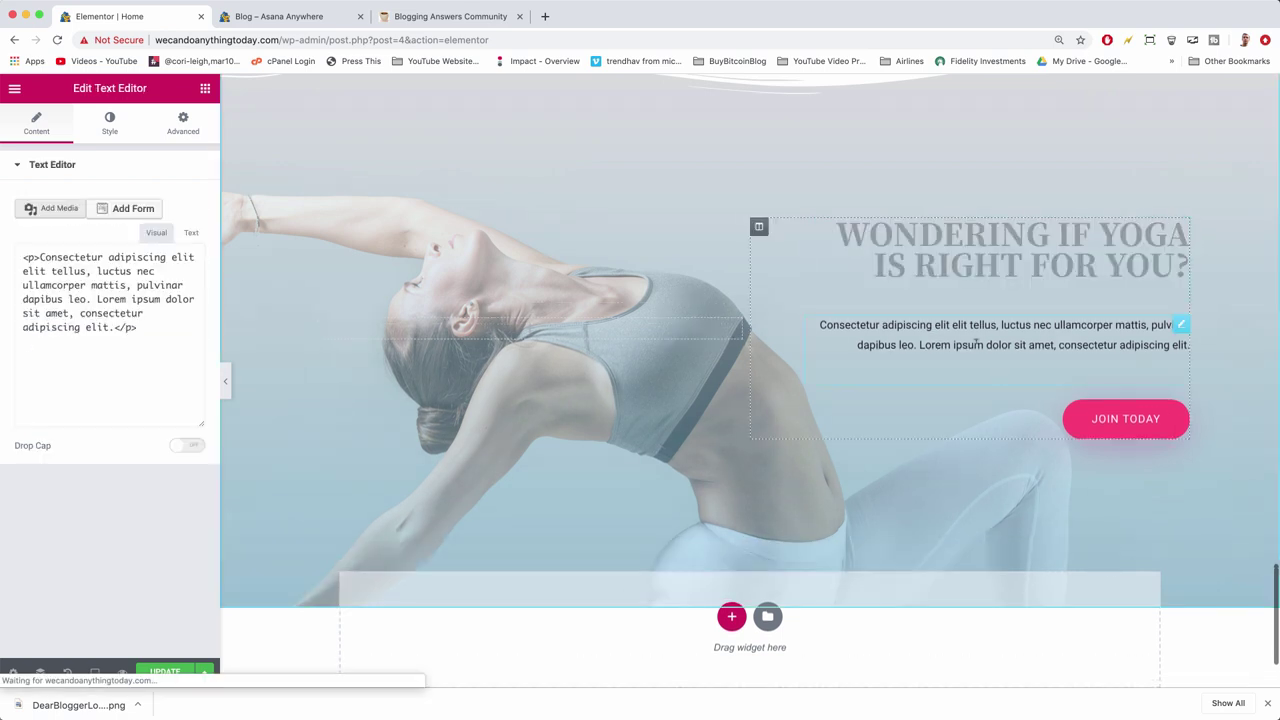
left_click_drag(169, 401, 2, 292)
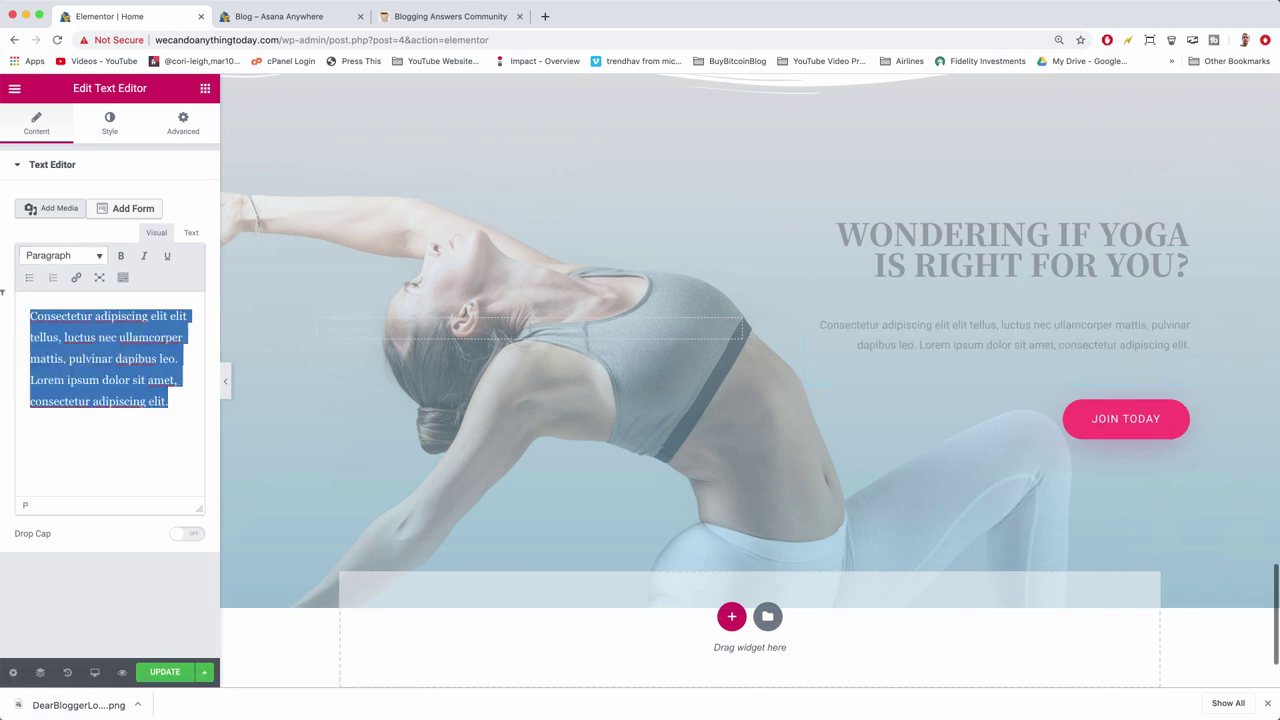
type("Reach out for a ")
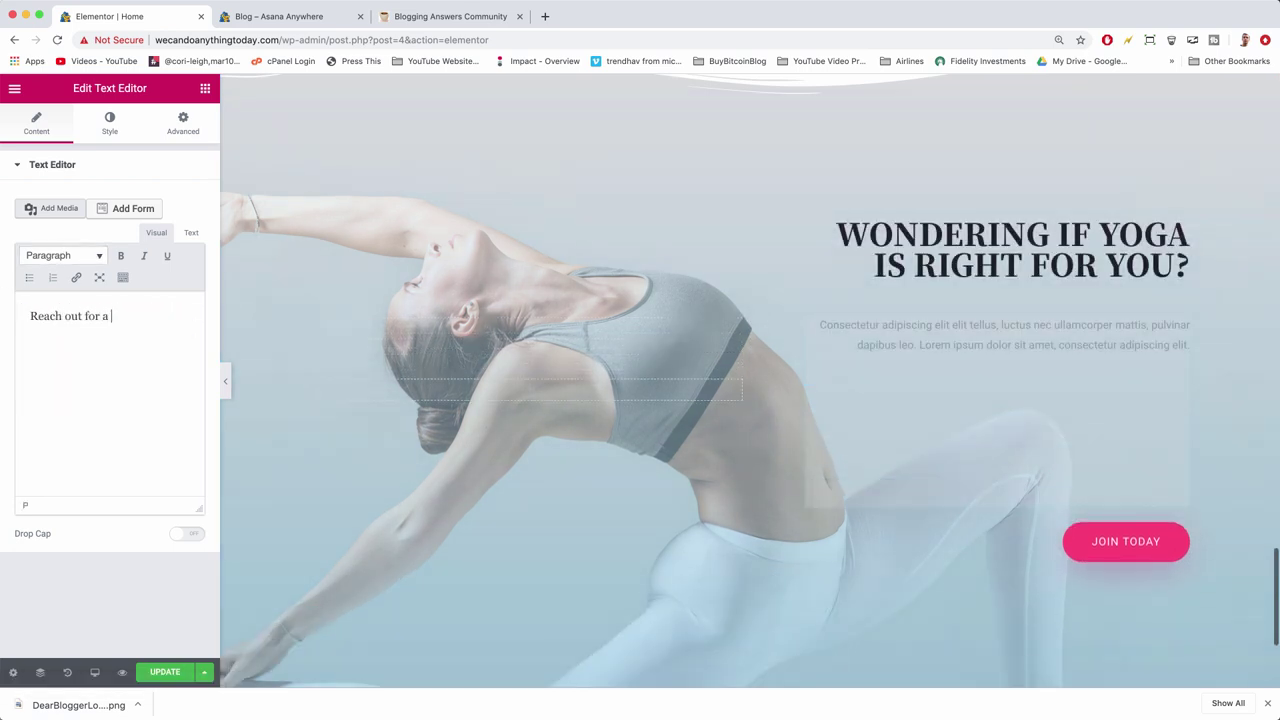
type("free chat with ")
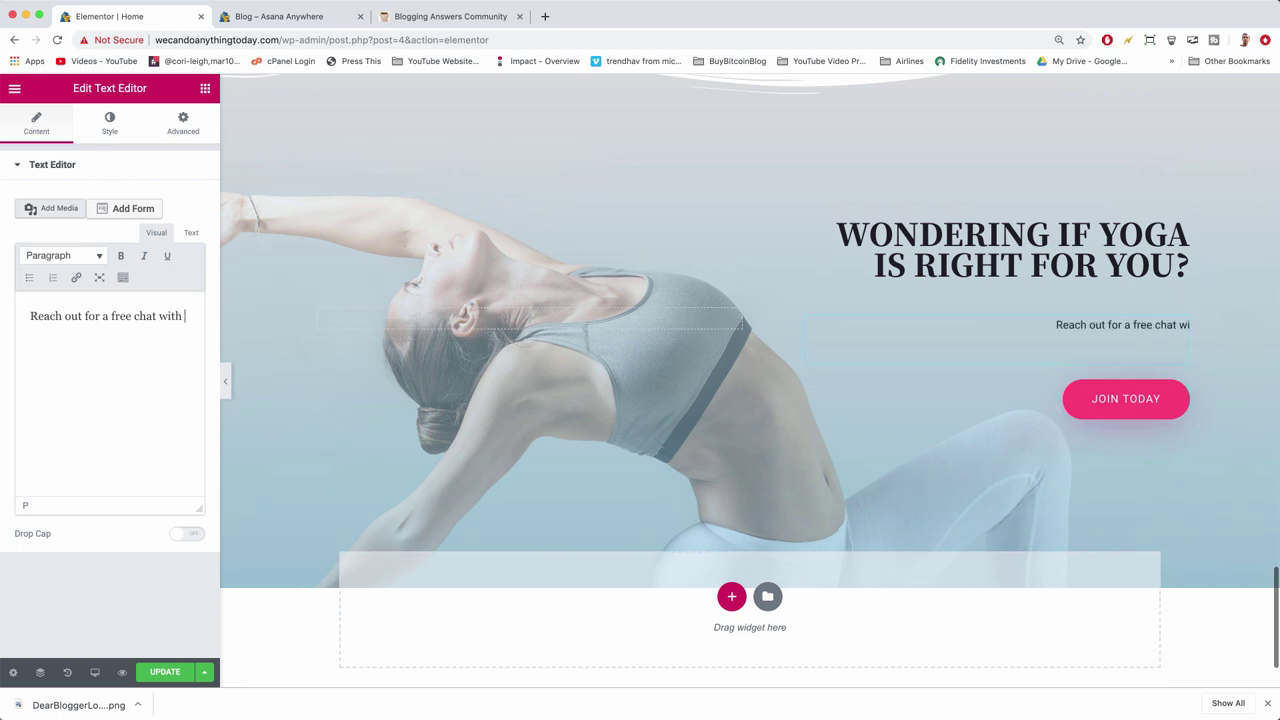
type("one of our expe")
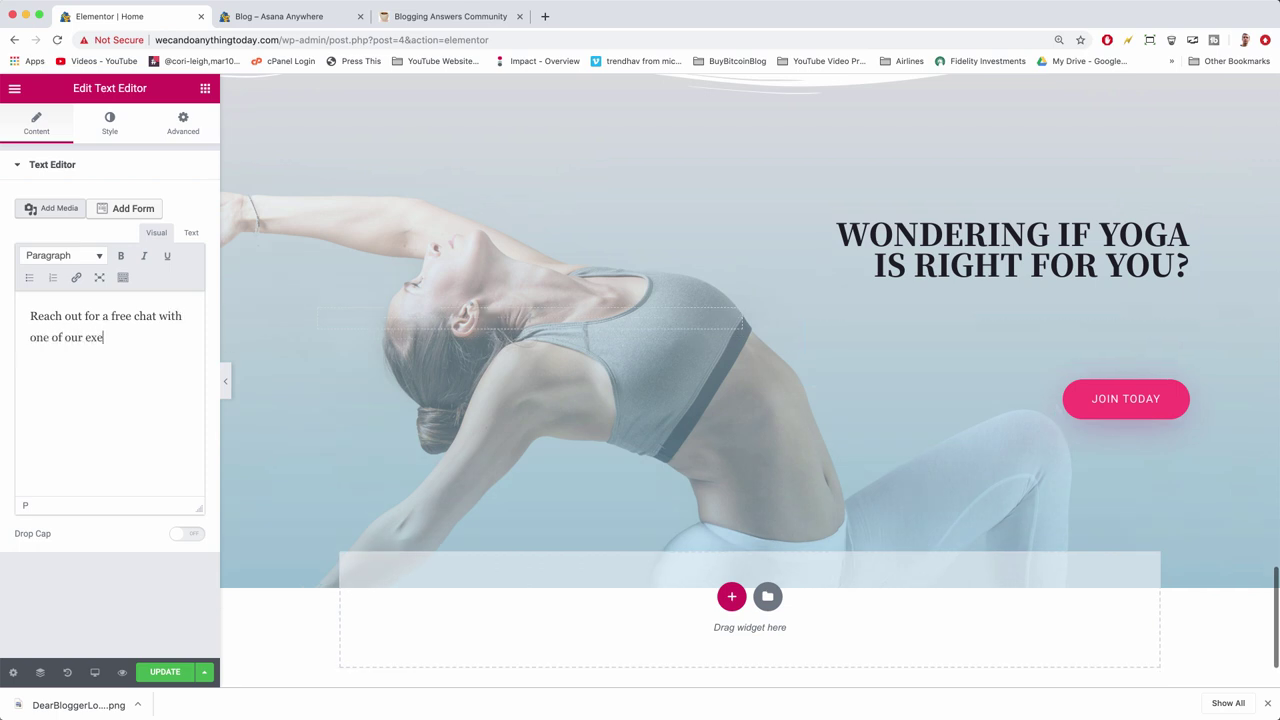
key("BackSpace")
type("perts a")
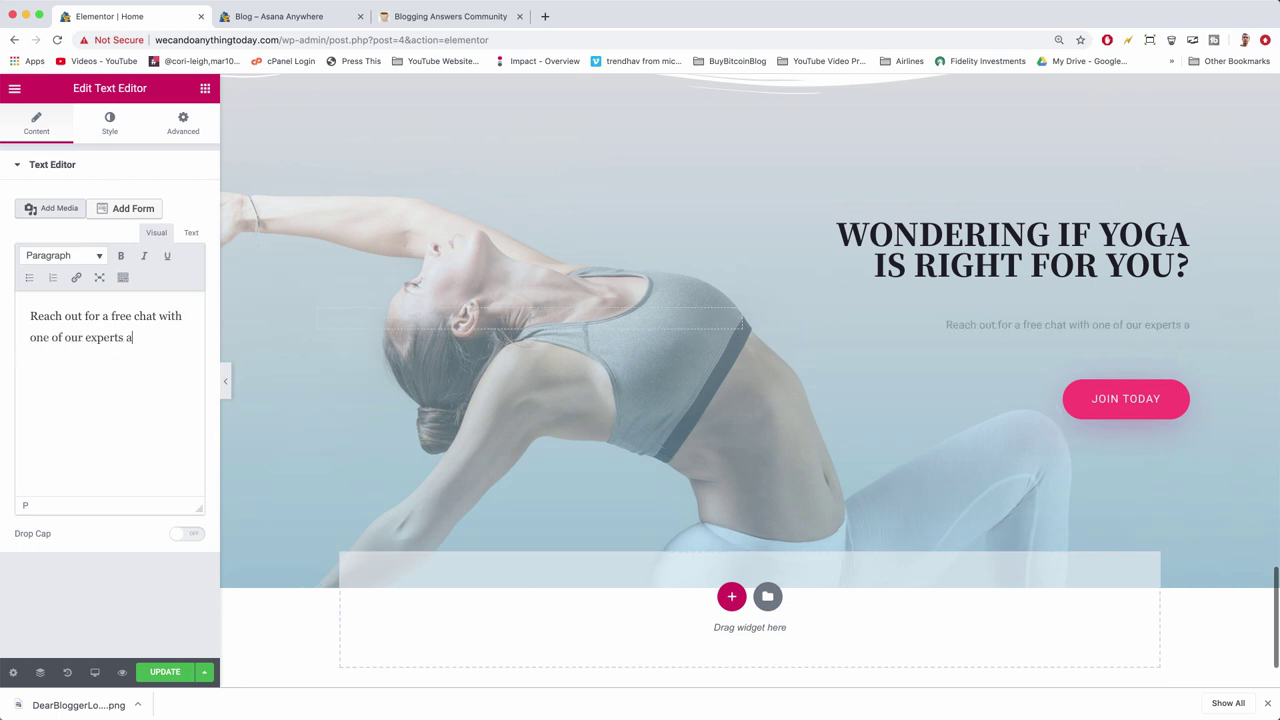
key("BackSpace")
type("today!")
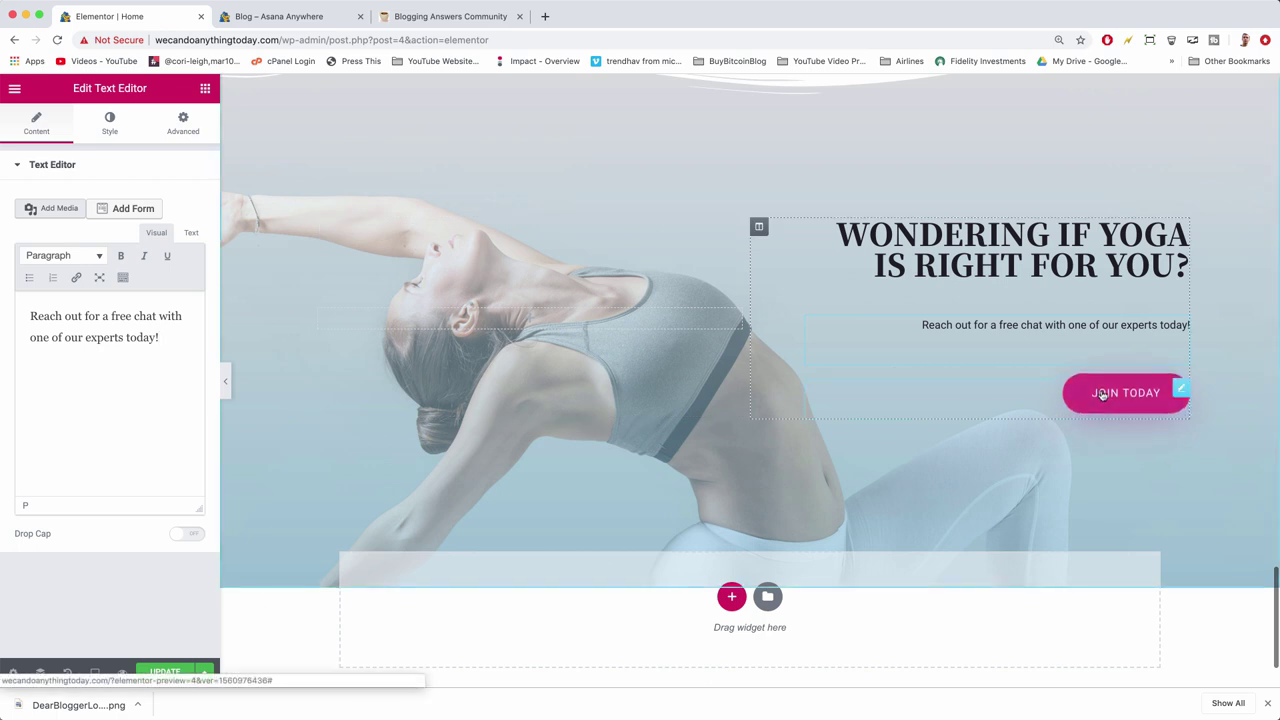
left_click(1102, 395)
Relabel the banner button 'Reach OUT' and copy the get-fit page link from the live site's REGISTER item.
triple_click(125, 231)
type("Rea")
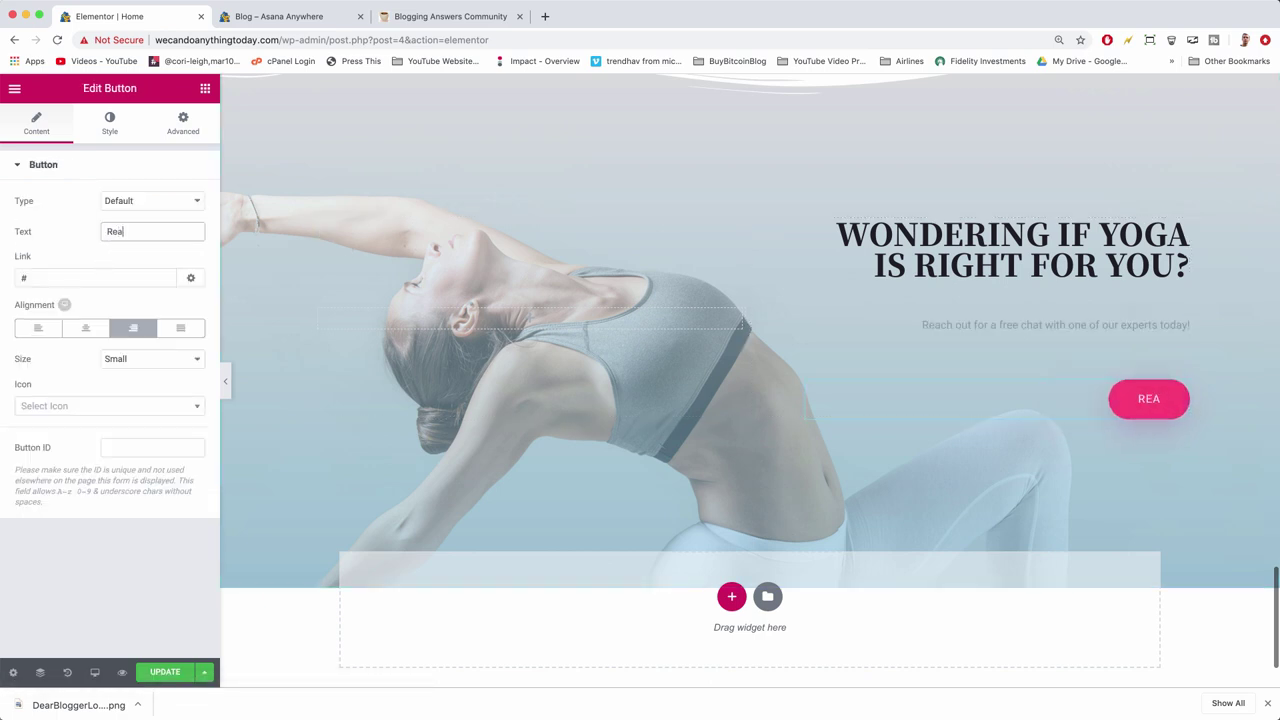
type("ch OUT")
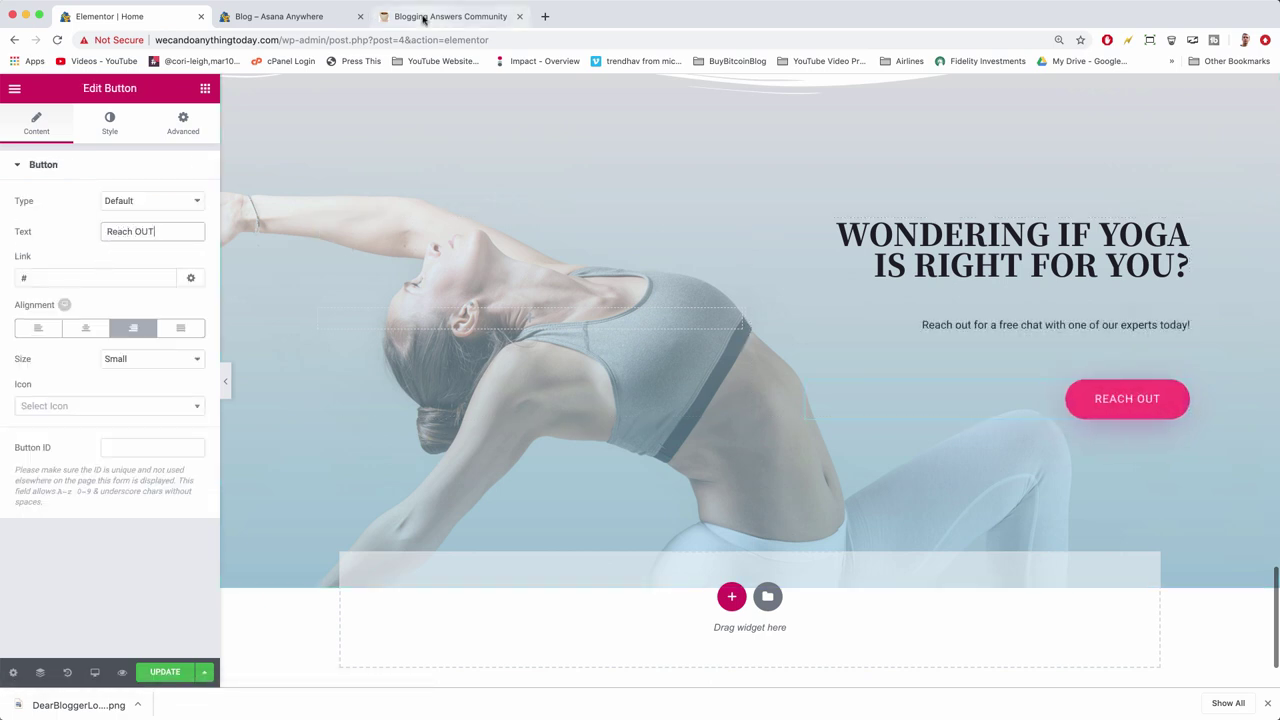
left_click(325, 20)
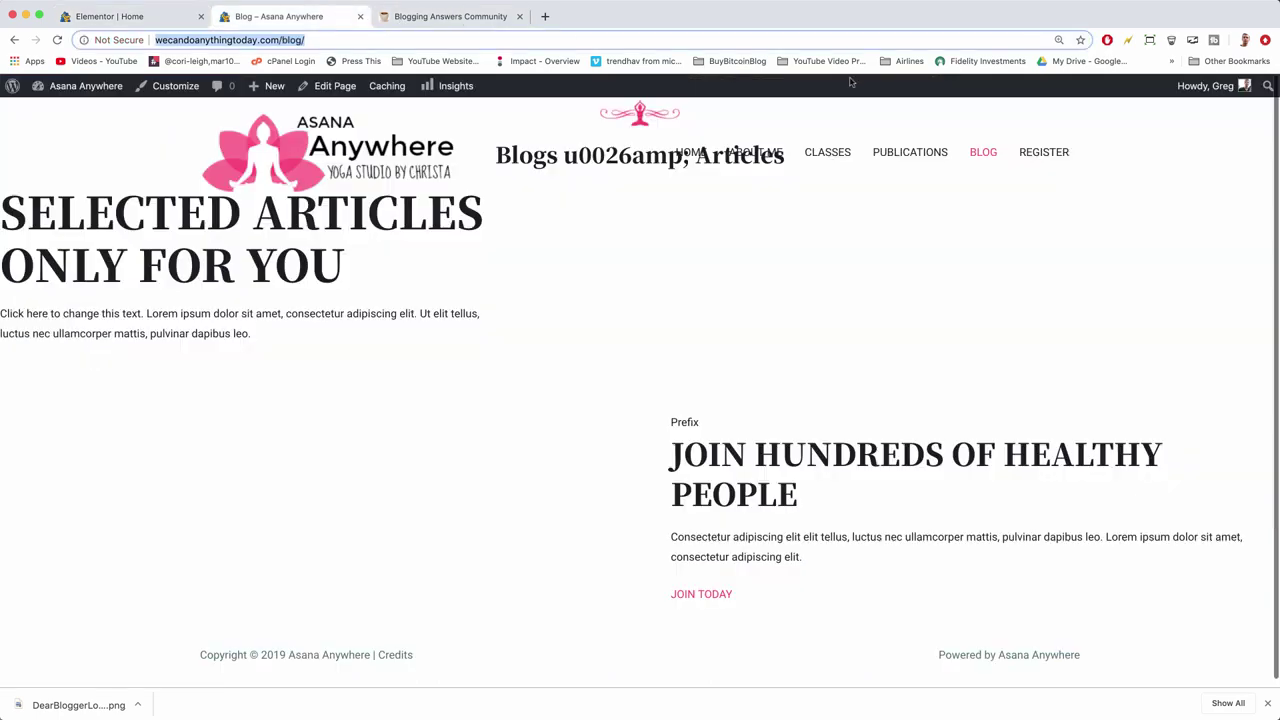
right_click(1044, 157)
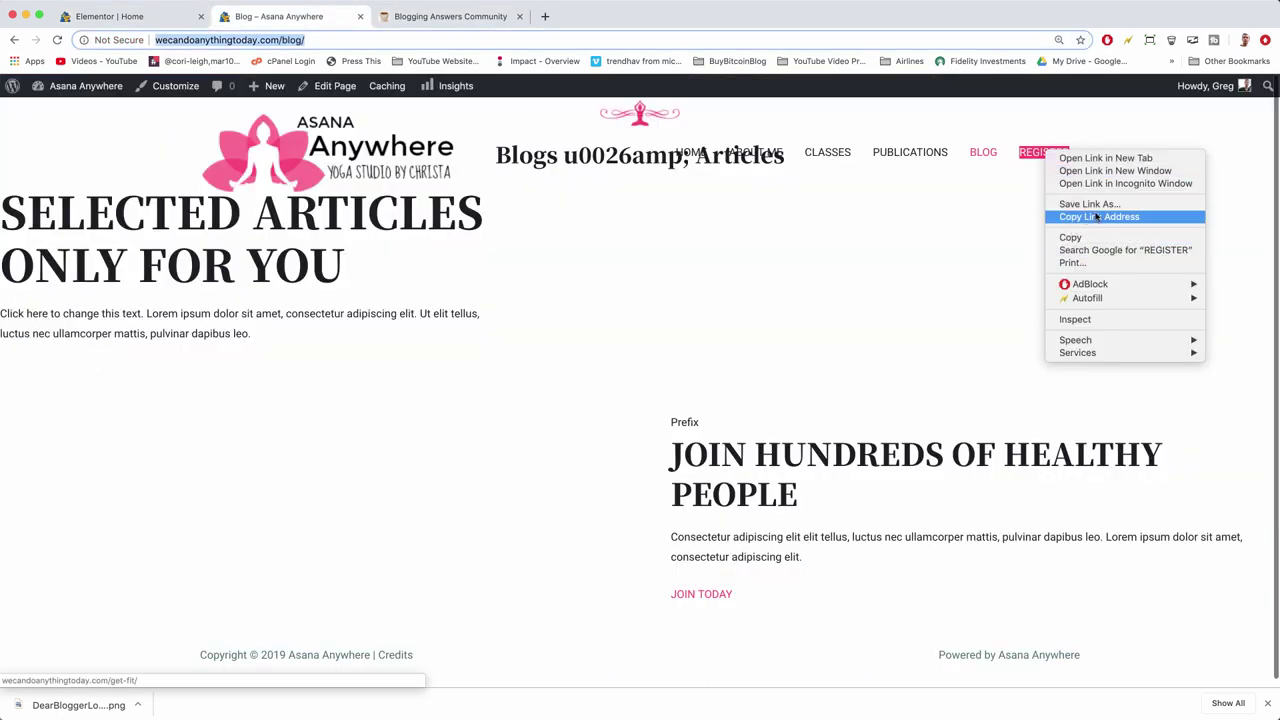
left_click(1097, 217)
left_click(130, 18)
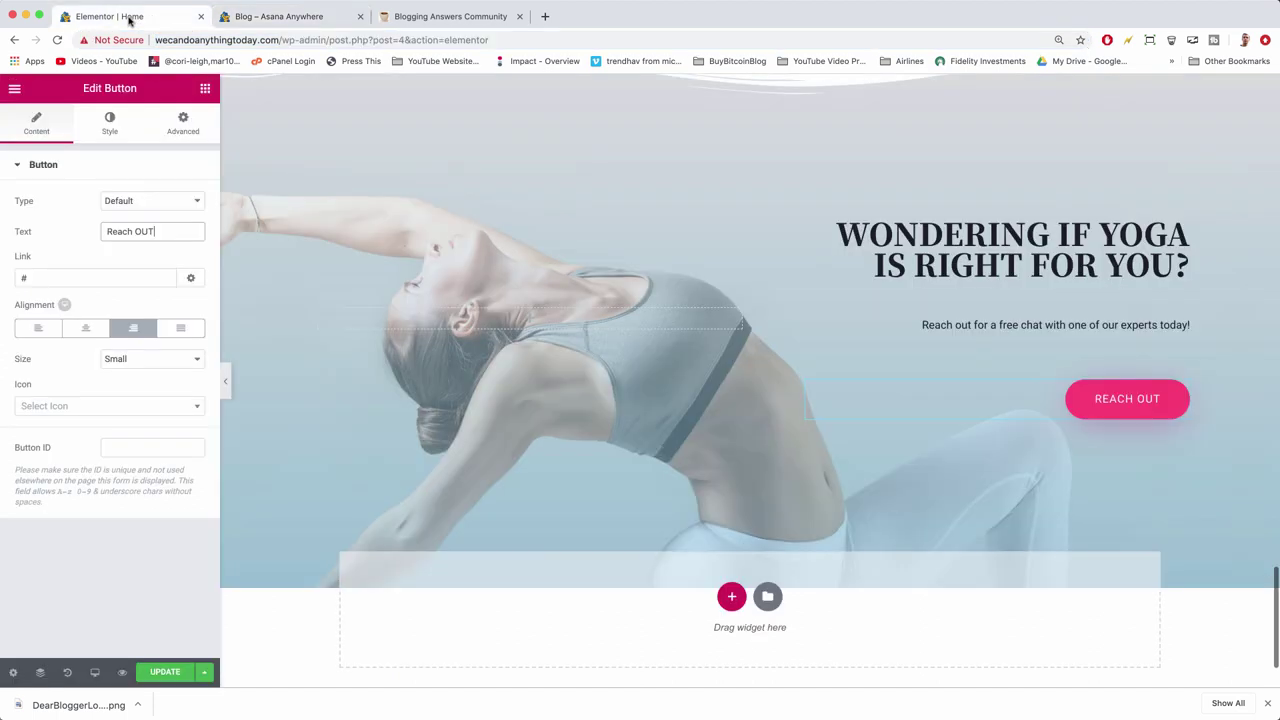
Replace the button's '#' link with the get-fit URL, update the page, and reload the blog tab.
left_click(24, 278)
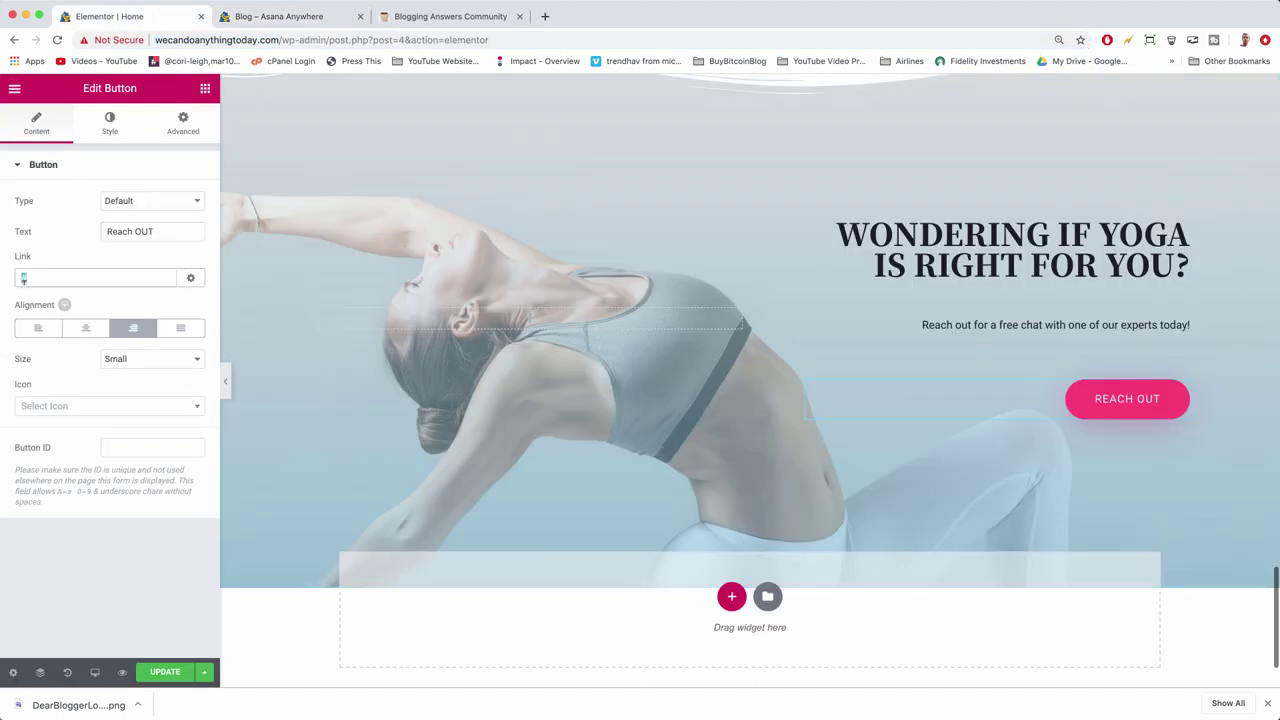
key("BackSpace")
right_click(24, 280)
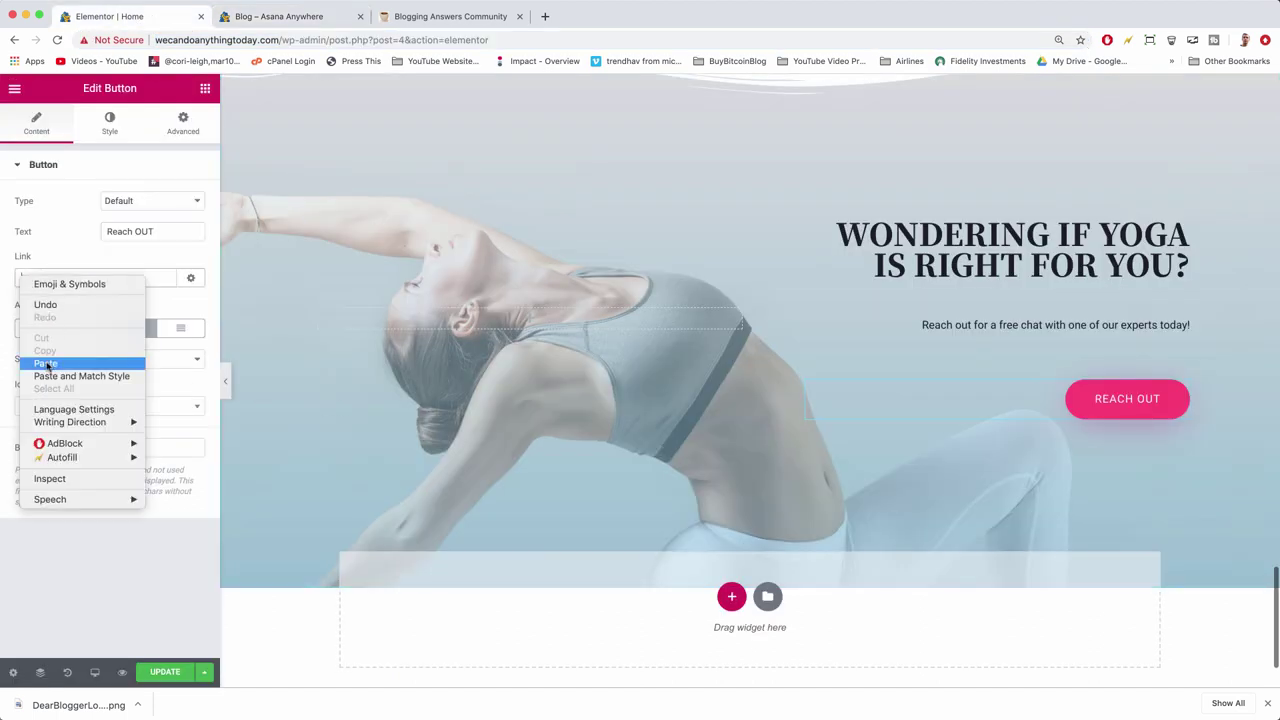
left_click(55, 364)
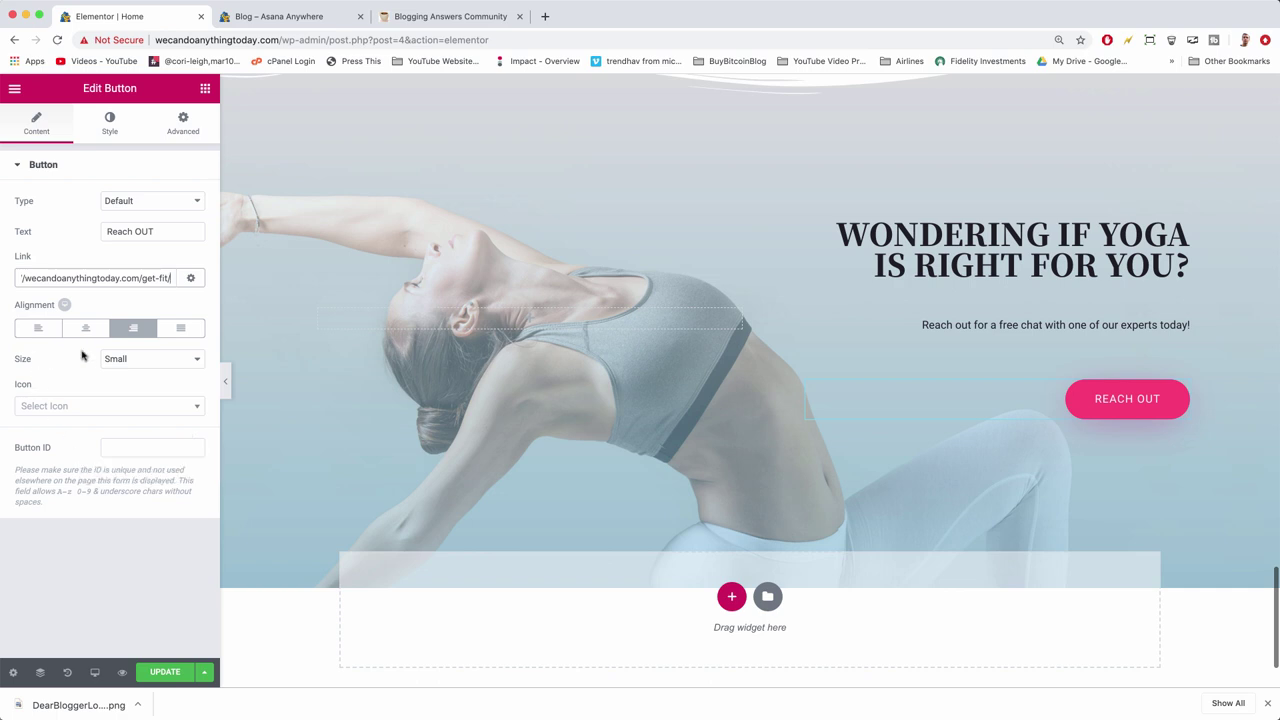
left_click(155, 674)
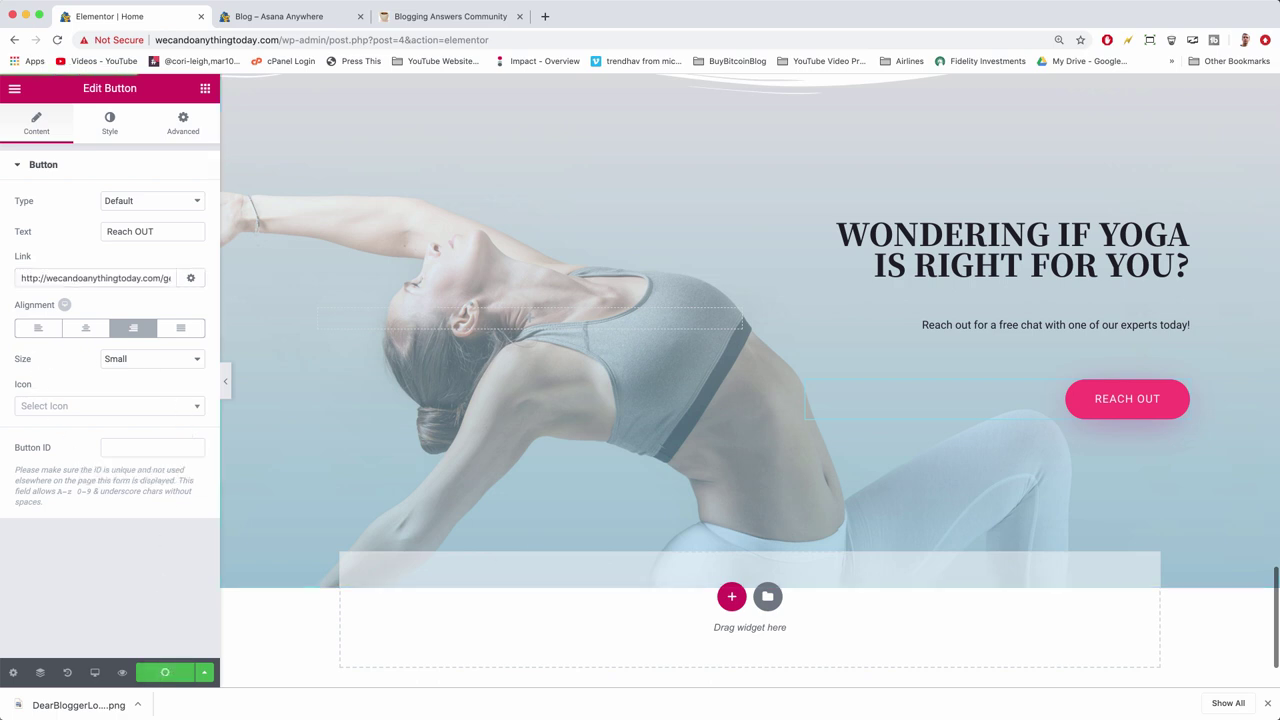
left_click(297, 22)
key("Return")
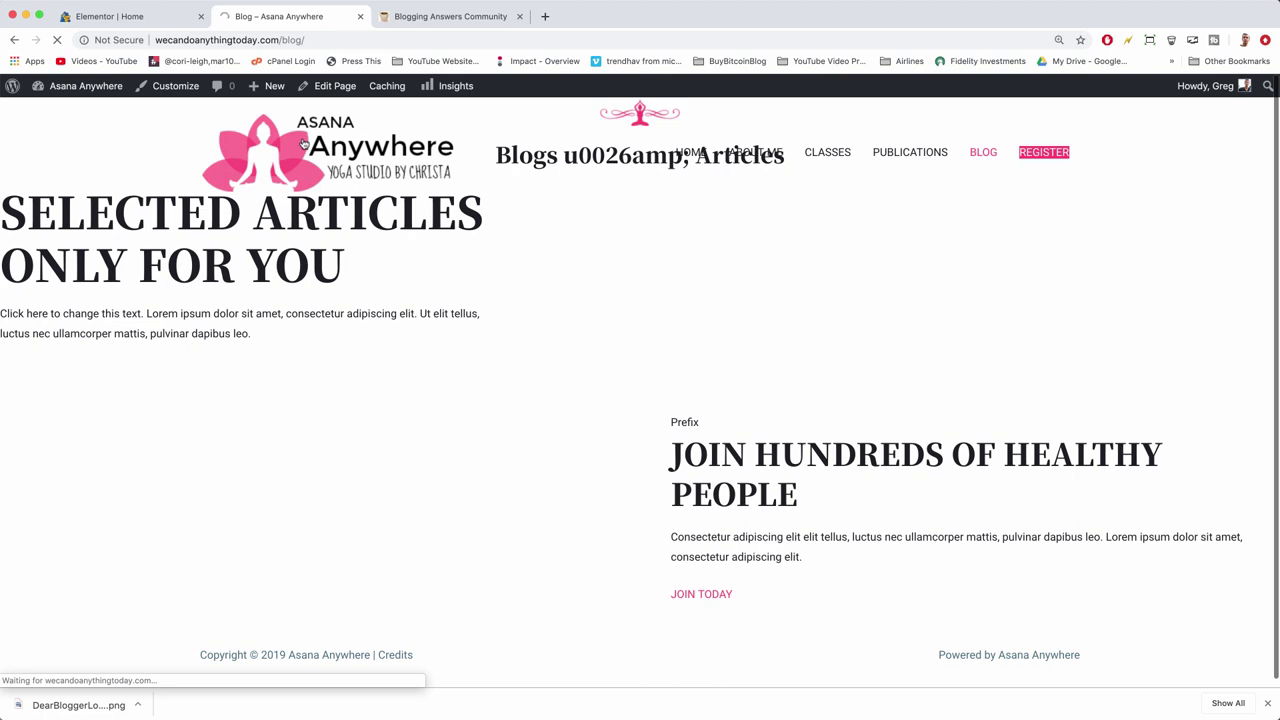
Load the home page via the site logo, scroll to its footer, and close the downloads bar.
left_click(303, 143)
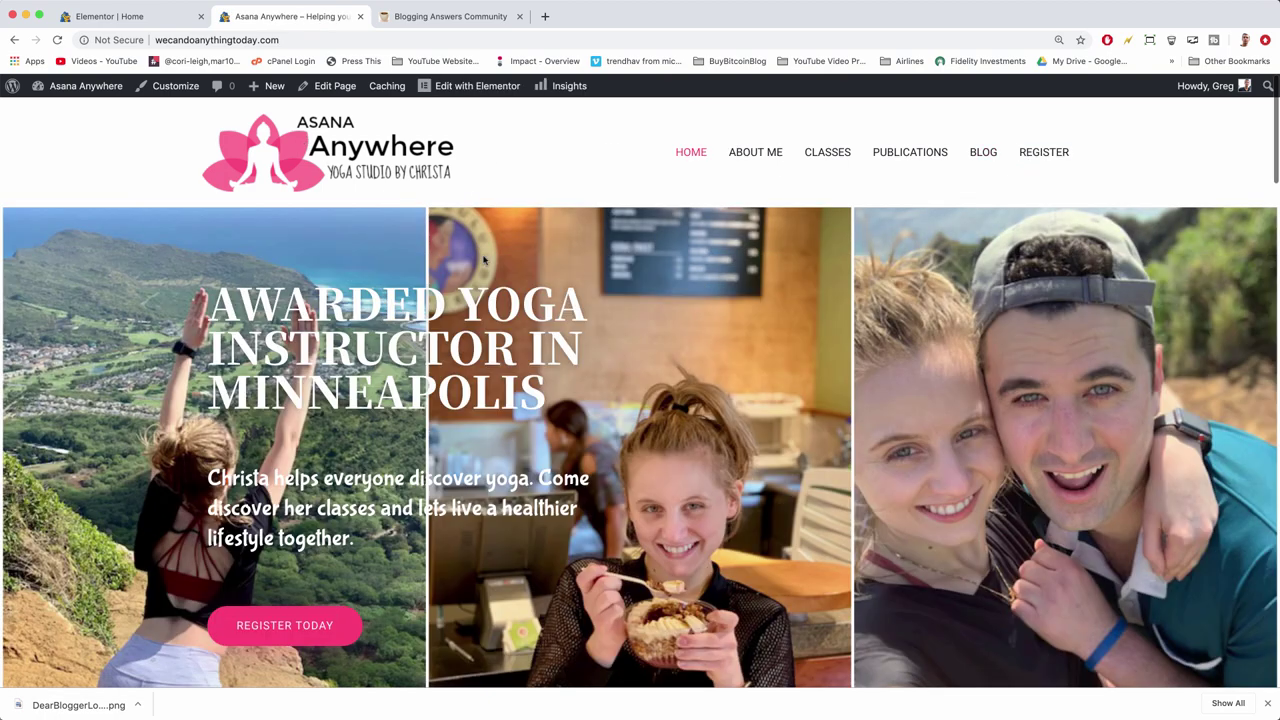
scroll(484, 258, "down", 2)
scroll(484, 258, "down", 10)
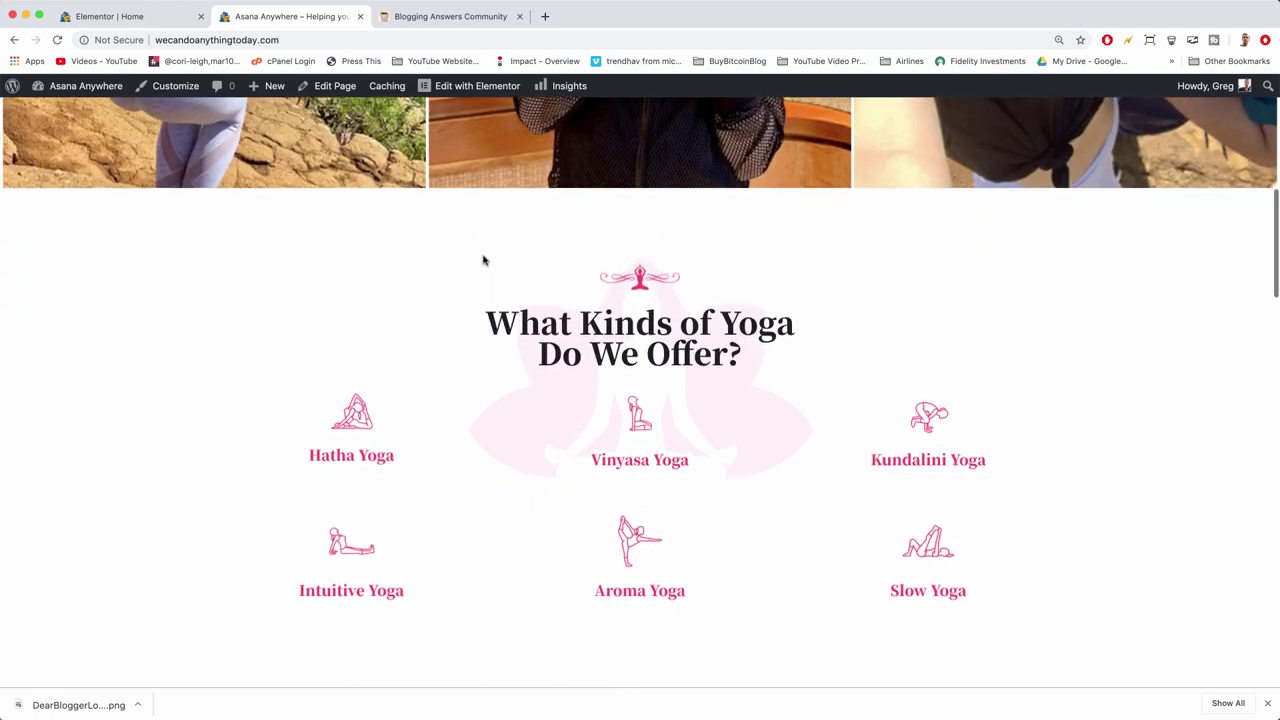
scroll(484, 260, "down", 3)
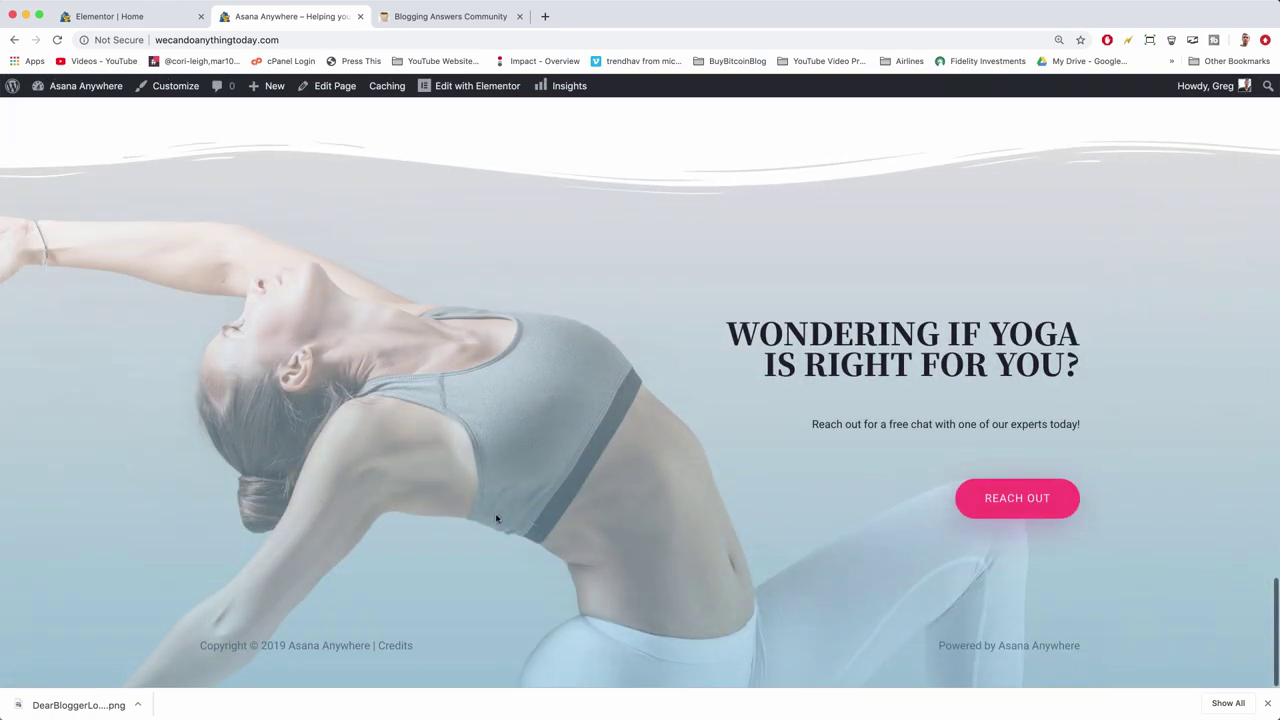
left_click(1267, 703)
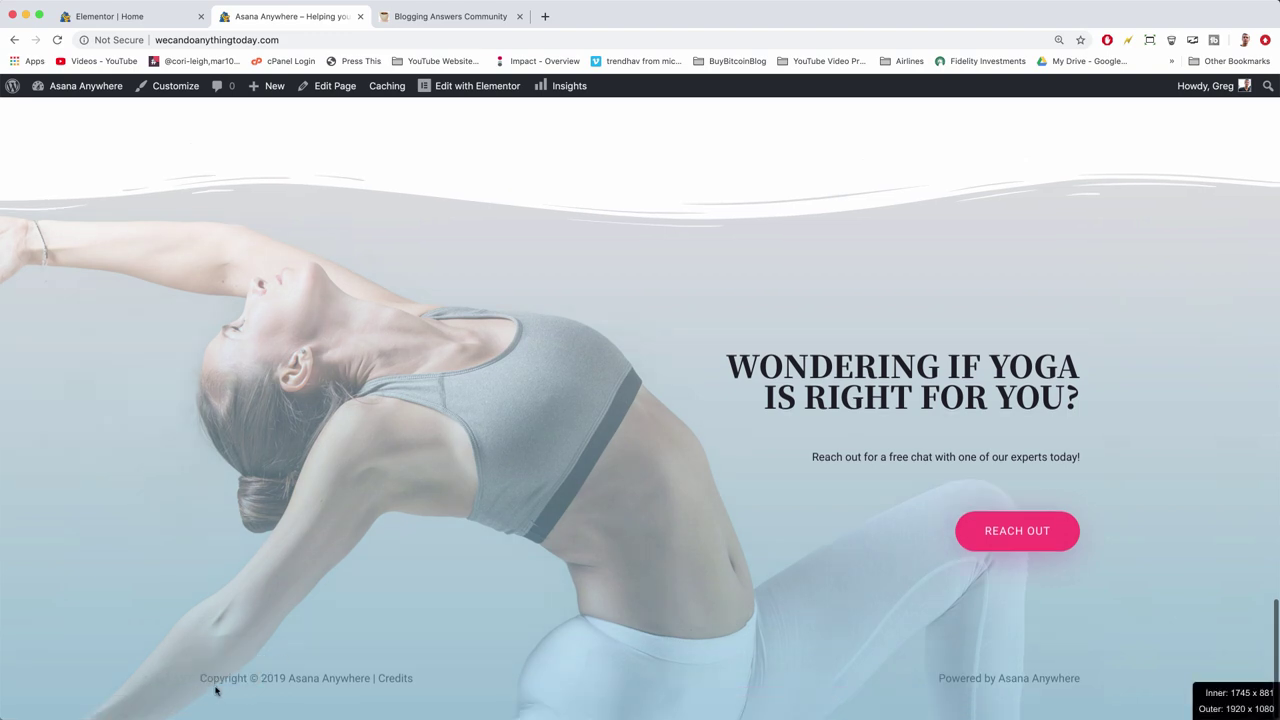
left_click(170, 87)
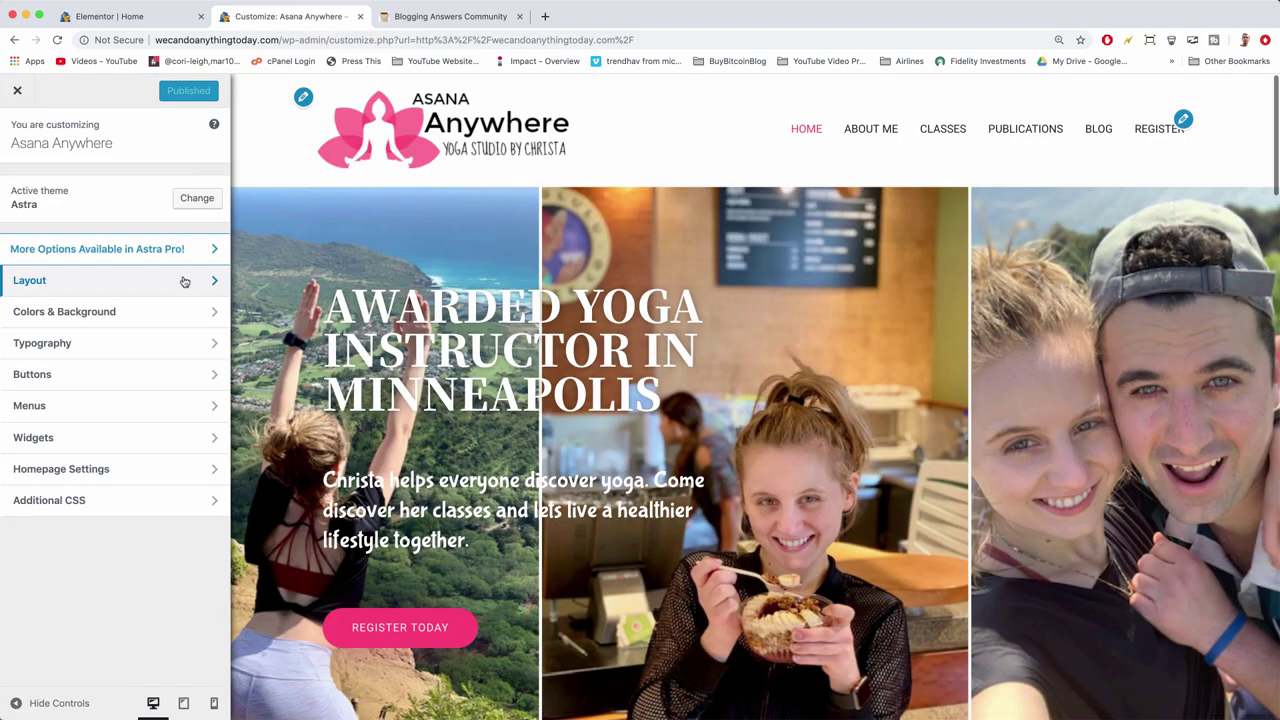
Open the Customizer's Layout > Footer > Footer Bar Section 1 custom text.
left_click(184, 281)
left_click(178, 314)
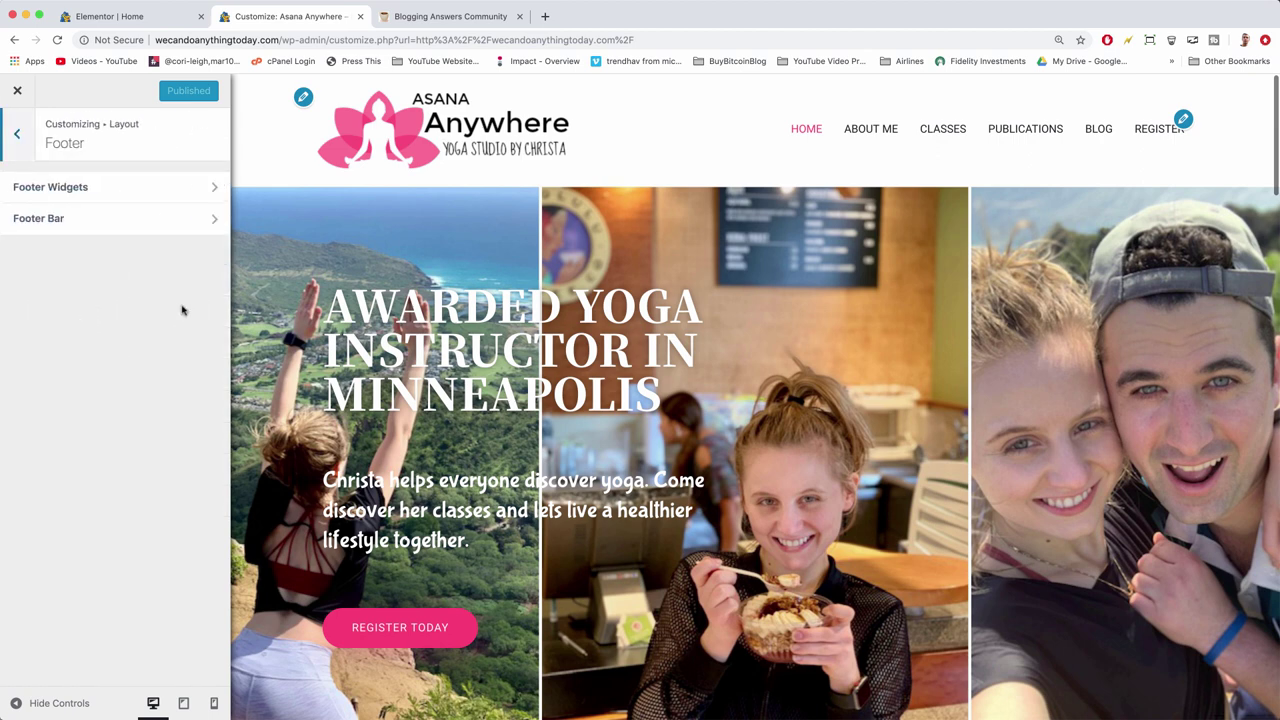
left_click(190, 220)
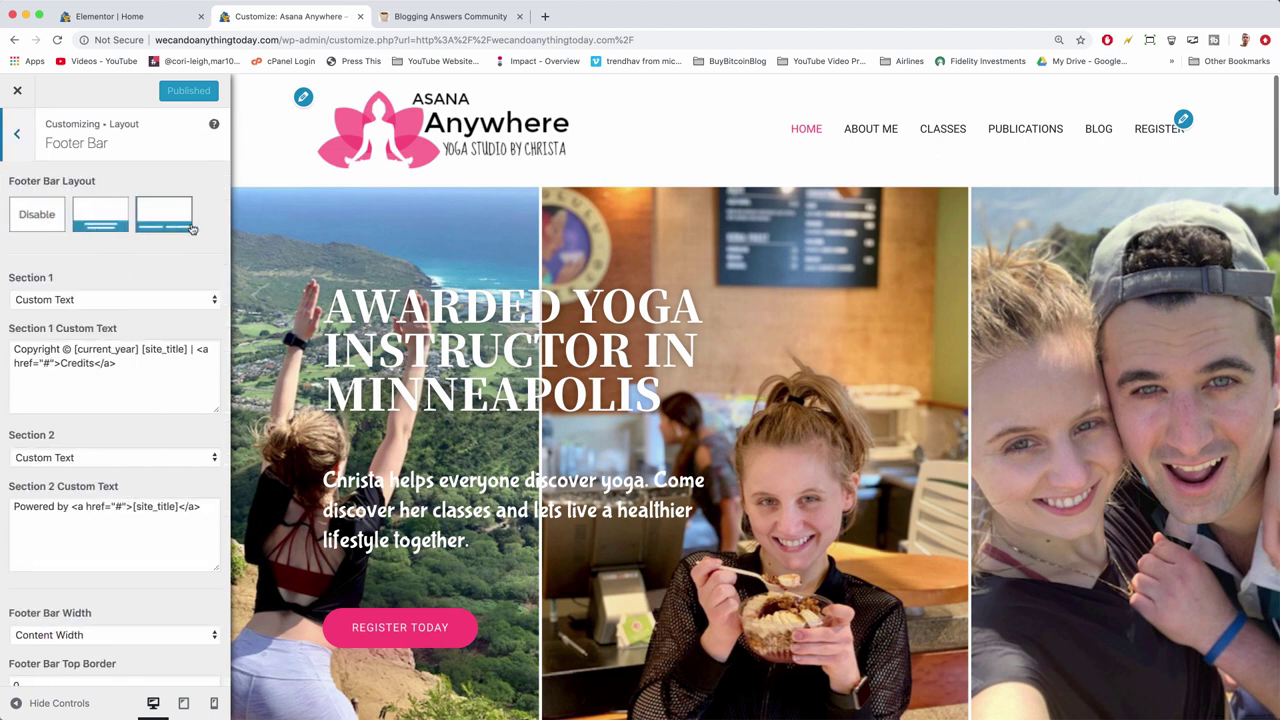
left_click(120, 345)
scroll(126, 370, "down", 1)
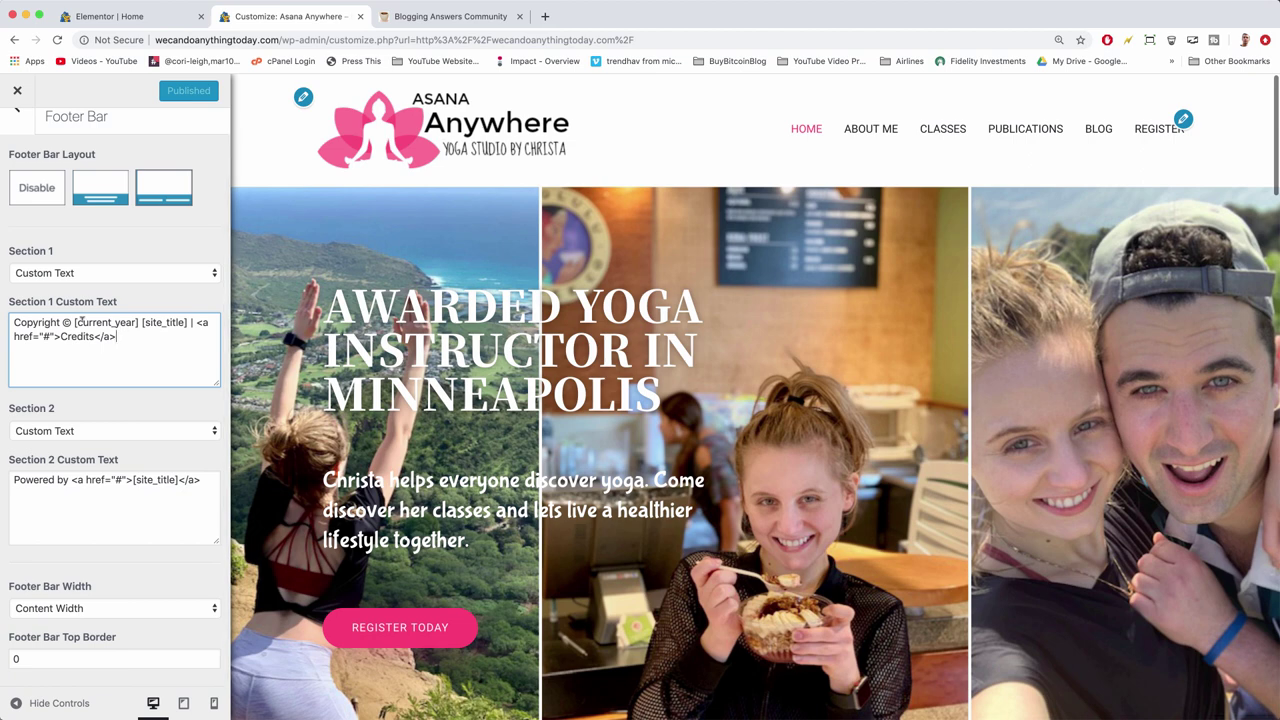
Delete the Credits link, leaving 'Copyright © [current_year] [site_title]' in Section 1.
left_click_drag(74, 322, 148, 321)
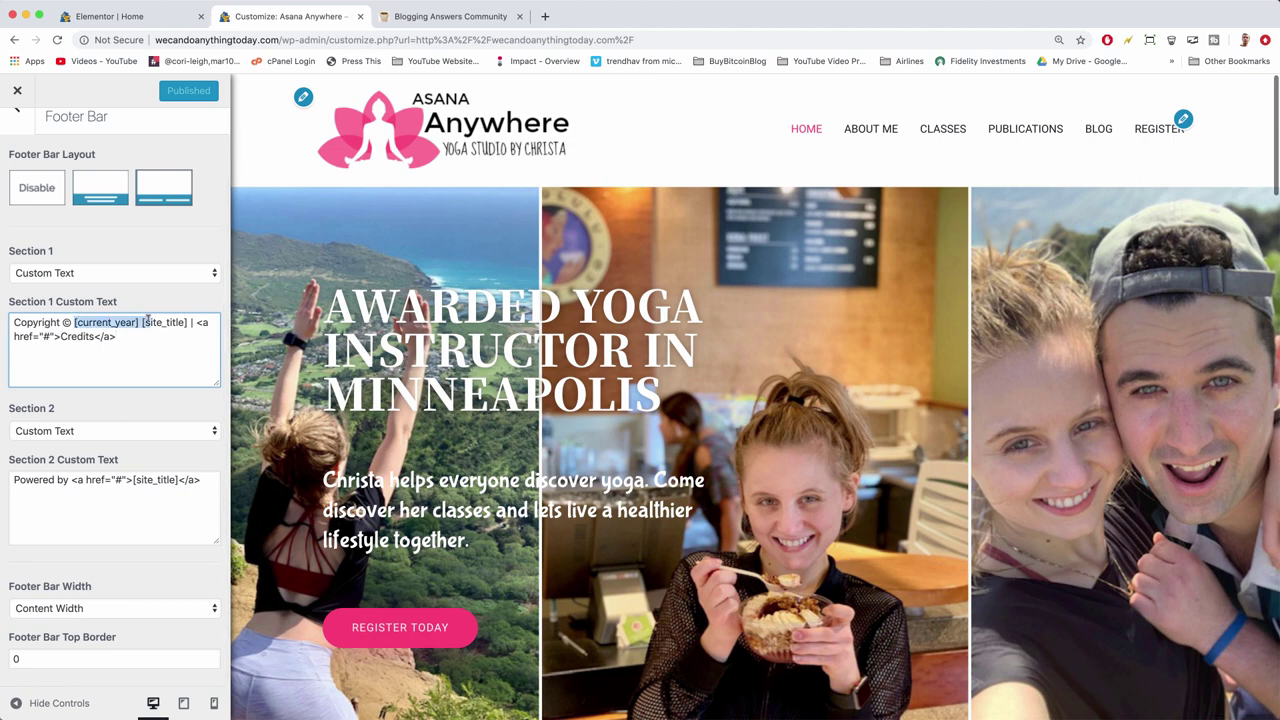
left_click(187, 322)
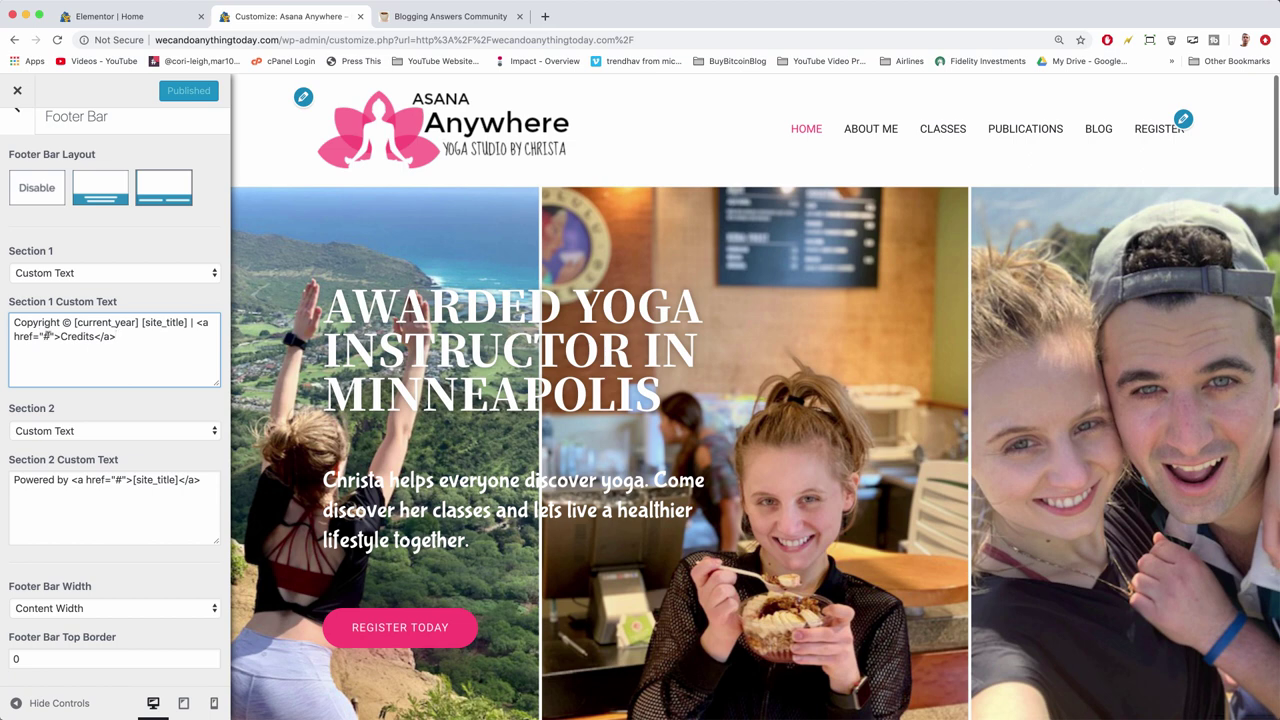
double_click(46, 336)
left_click(103, 337)
double_click(70, 337)
left_click(132, 336)
left_click_drag(152, 335, 195, 323)
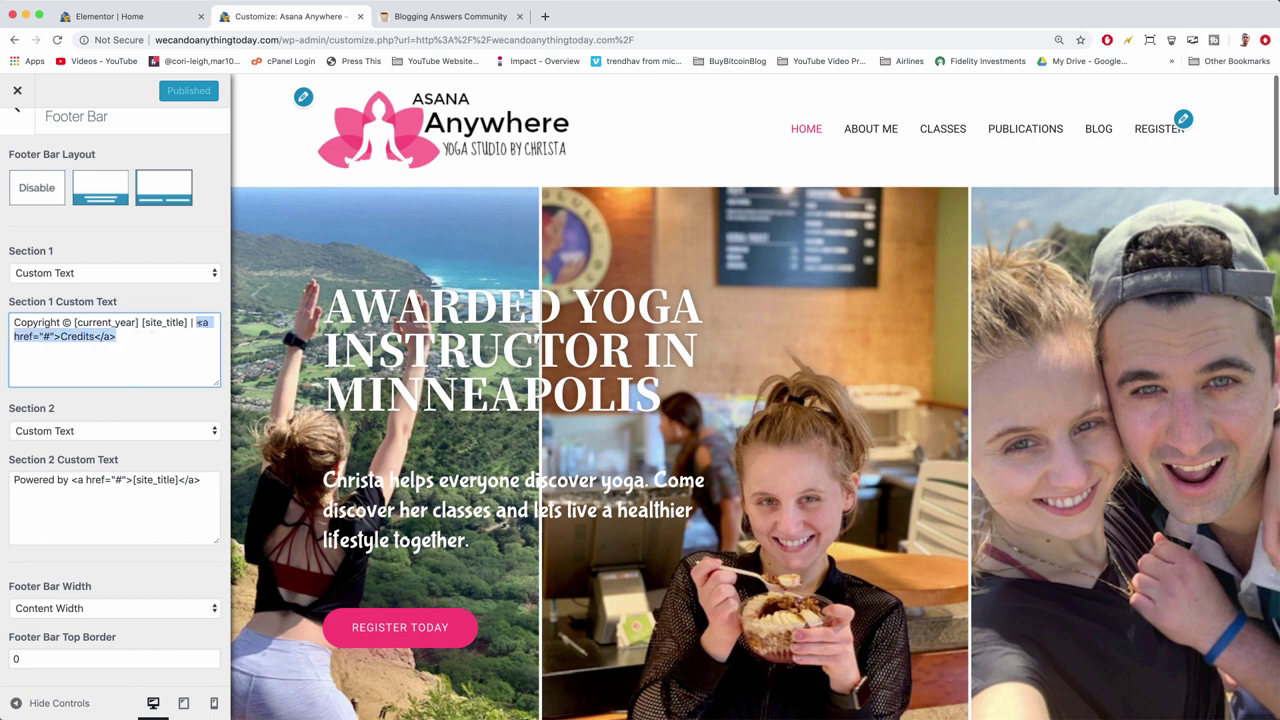
key("BackSpace")
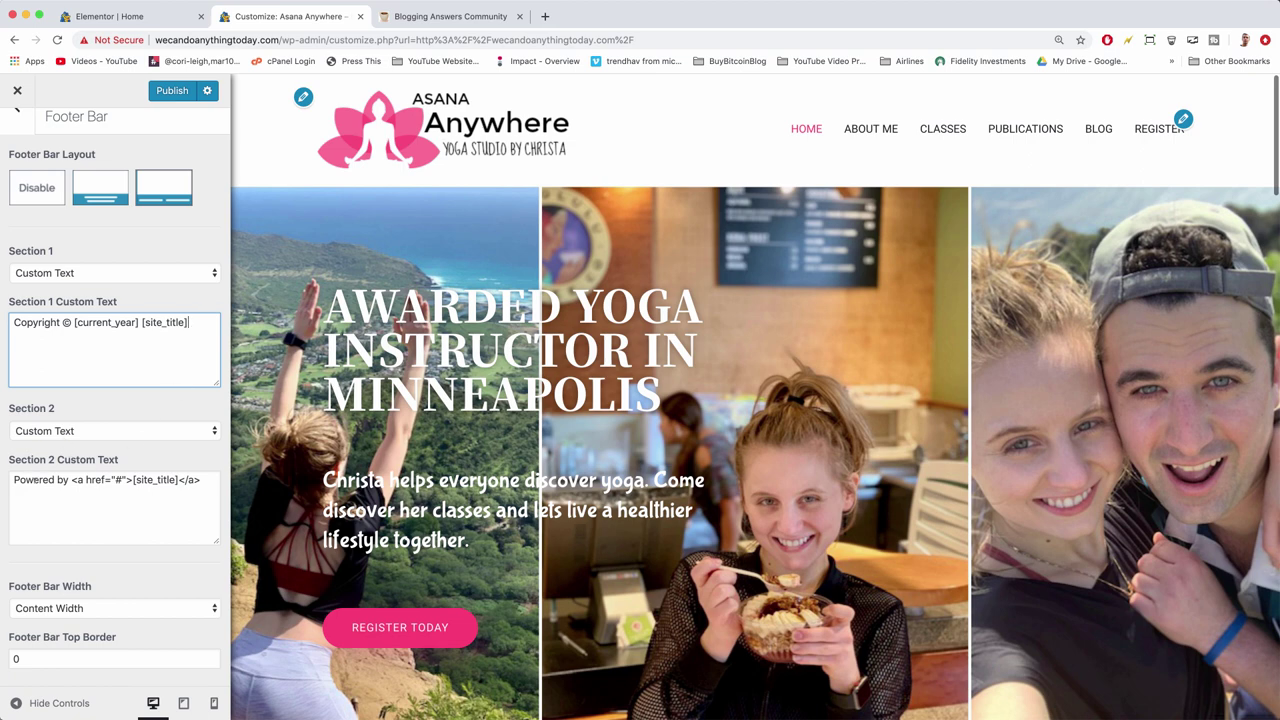
left_click(21, 480)
Replace the [site_title] shortcode in Section 2 with 'Astra Theme'.
double_click(21, 480)
left_click(57, 480)
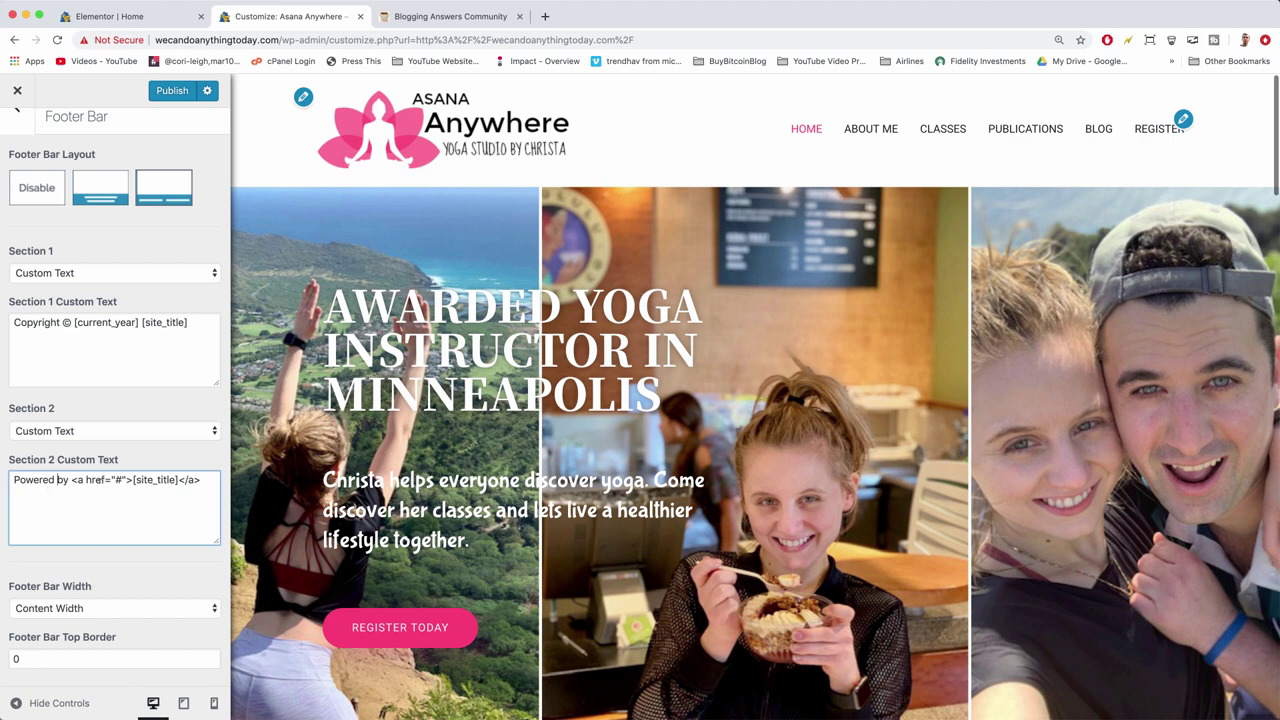
left_click_drag(178, 480, 133, 481)
type("Astra ")
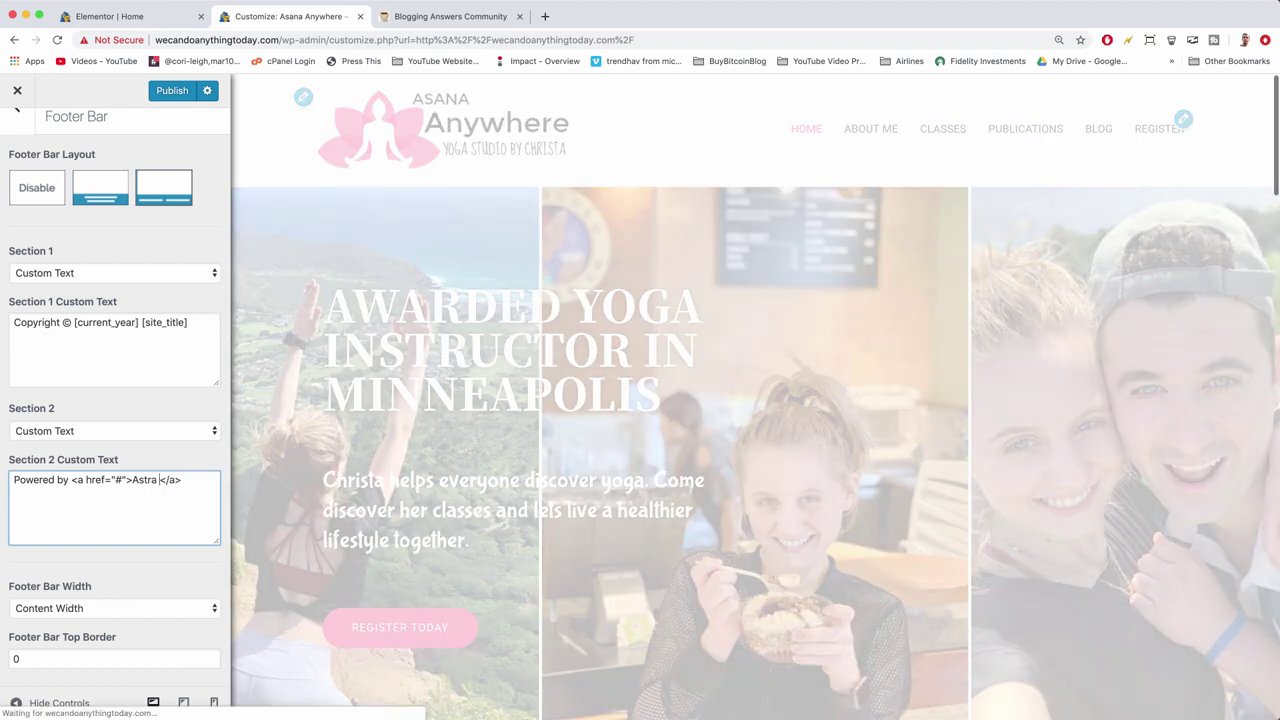
type("Themes")
key("BackSpace")
key("BackSpace")
key("BackSpace")
key("BackSpace")
key("BackSpace")
key("BackSpace")
type("Theme")
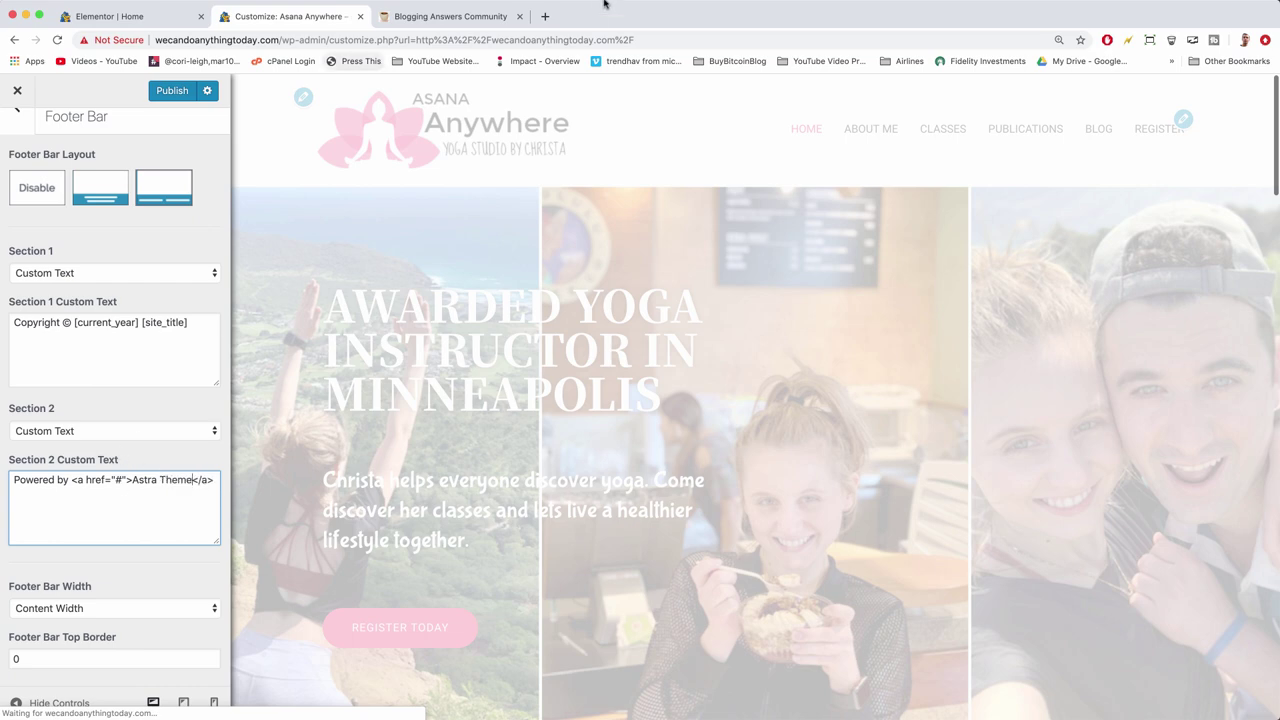
Point the Section 2 link to the copied wpastra.com address and add target="_blank".
left_click(545, 16)
right_click(200, 40)
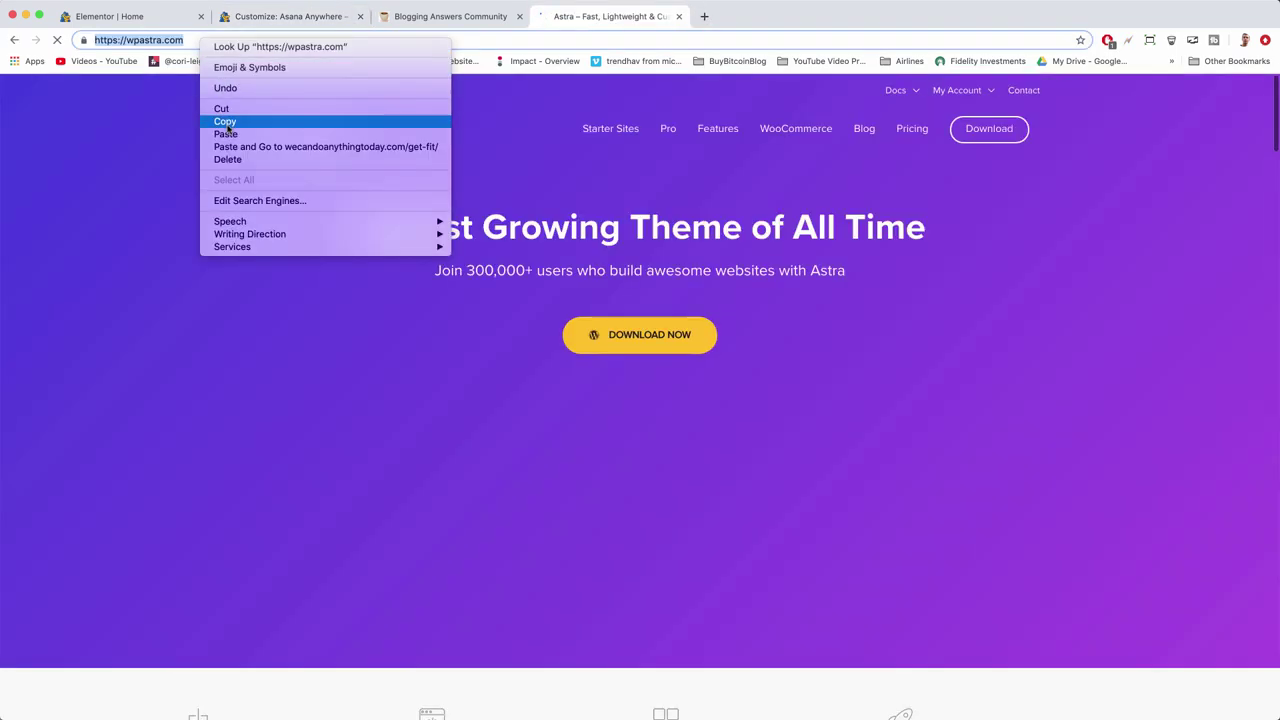
left_click(226, 122)
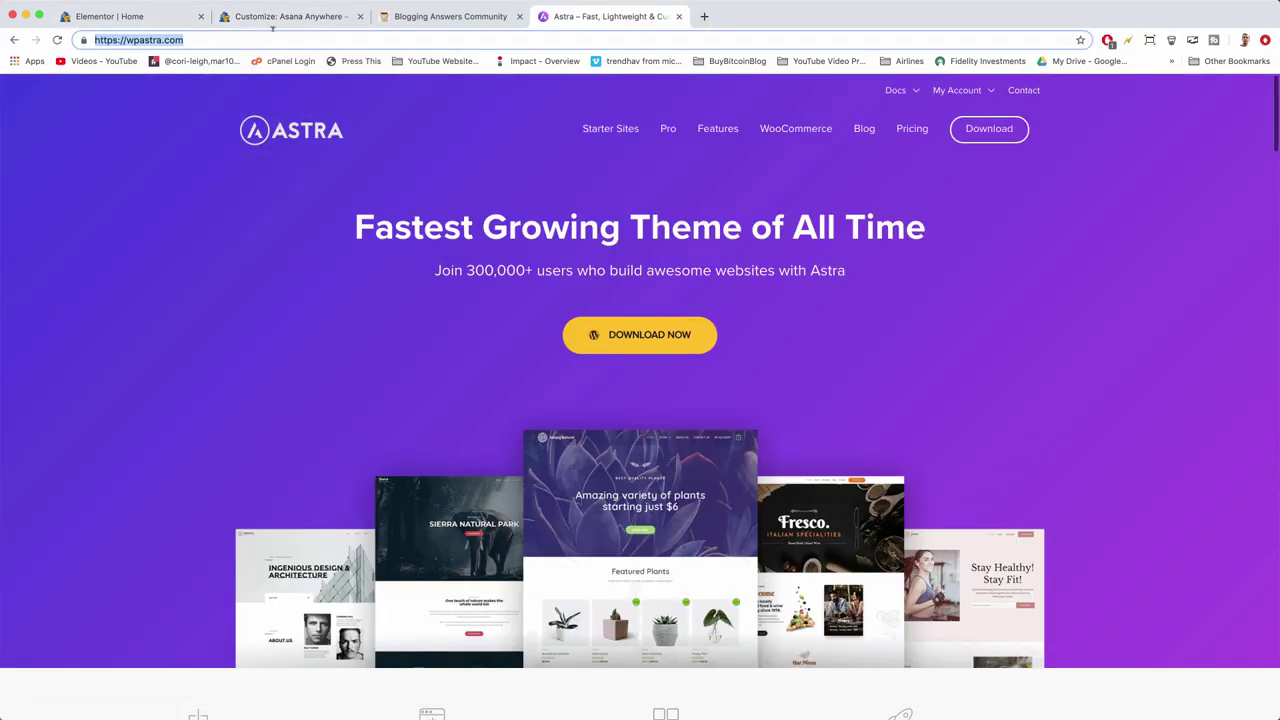
left_click(299, 24)
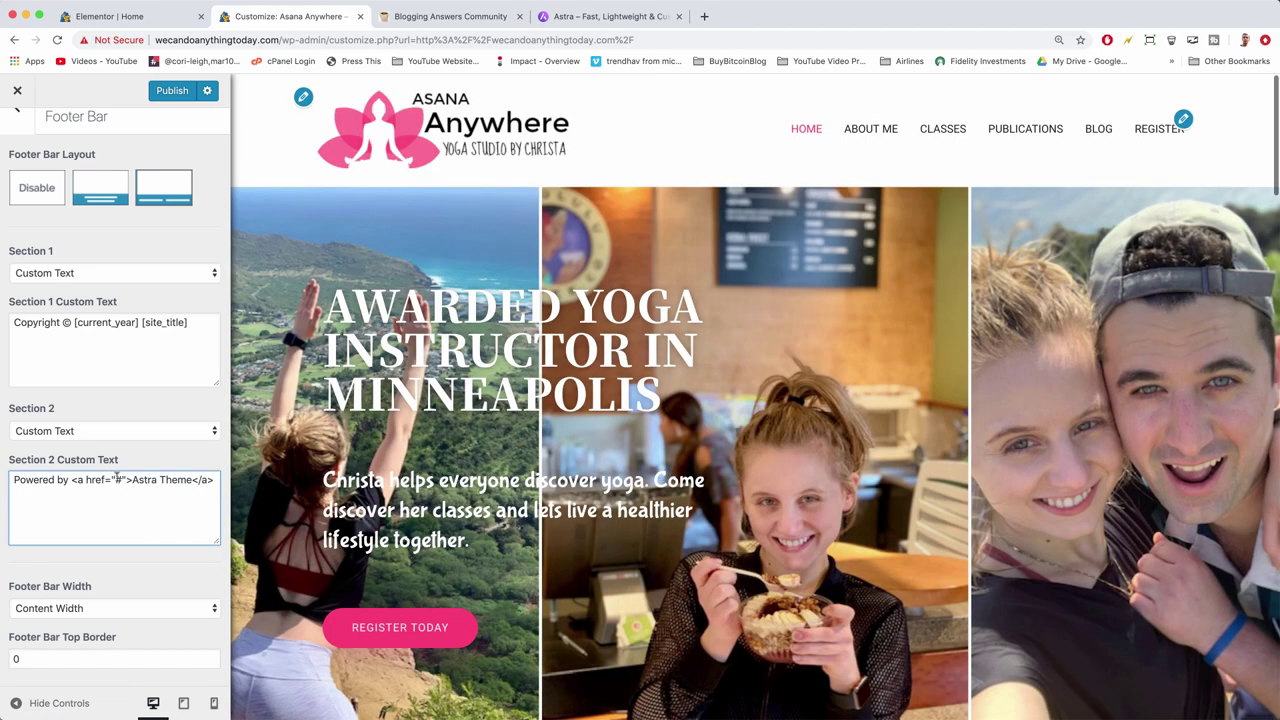
double_click(118, 480)
key("BackSpace")
key("super+v")
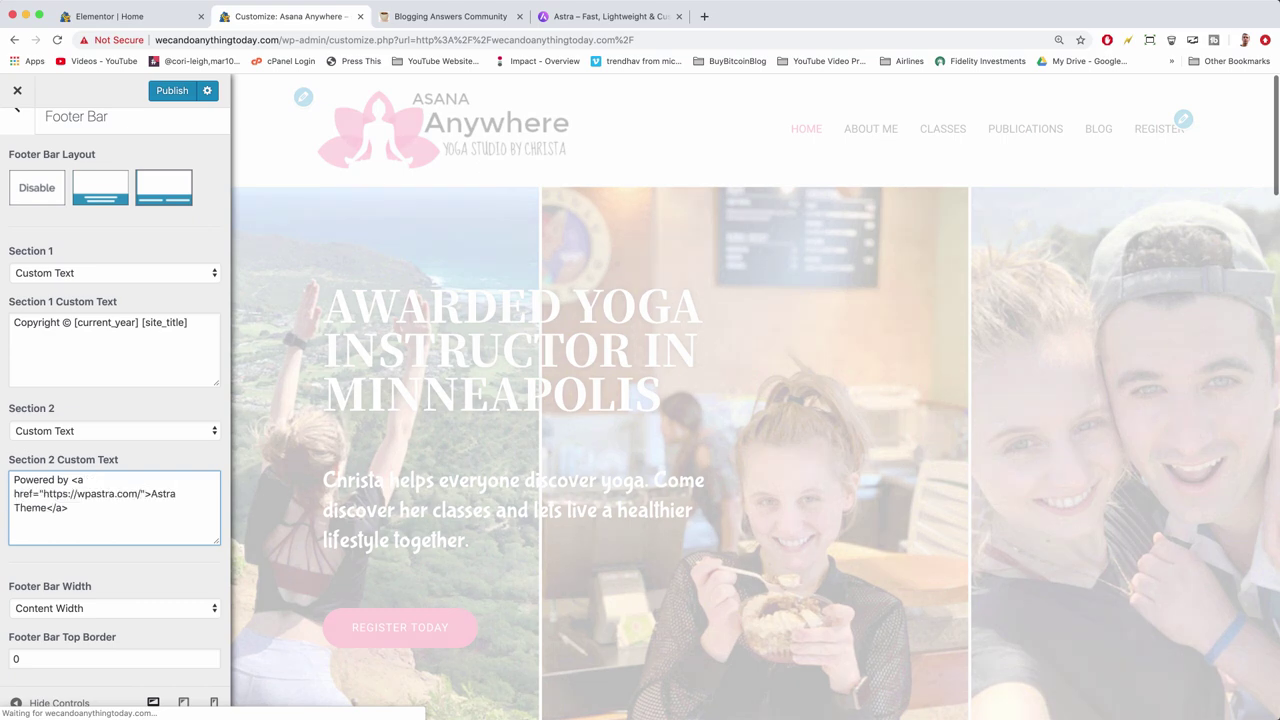
type("target=\"_blank\"")
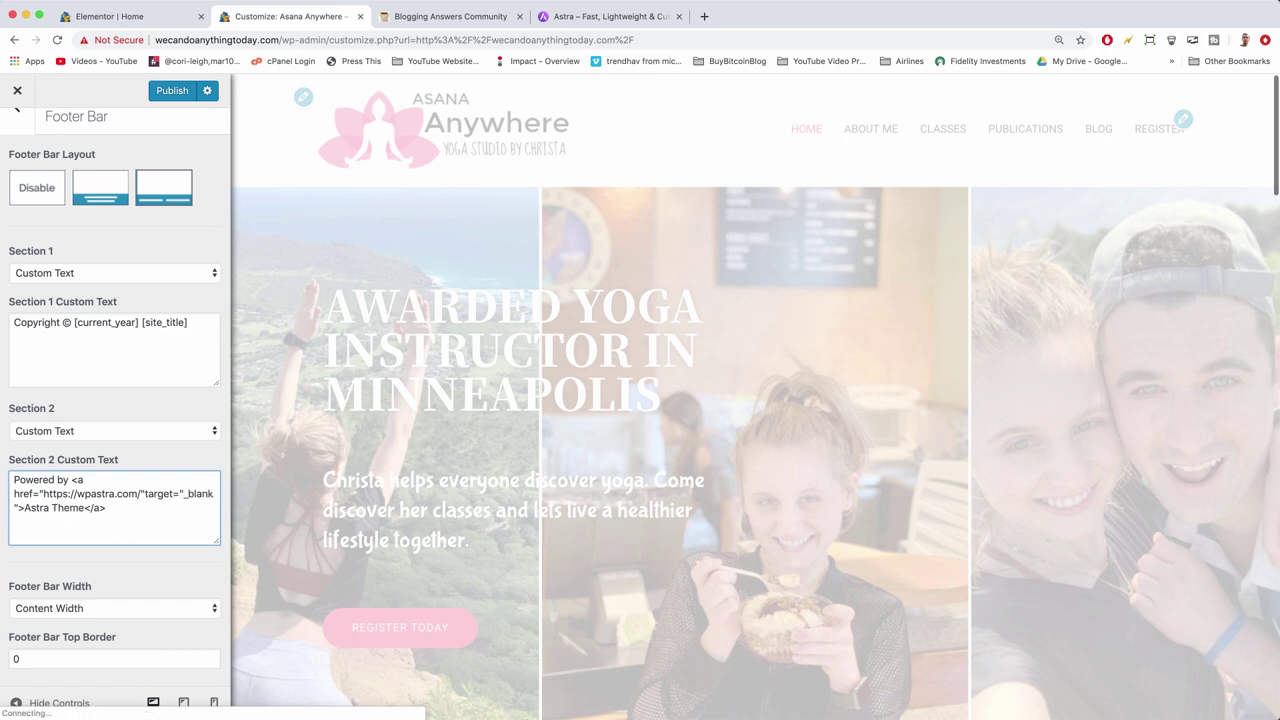
left_click(143, 493)
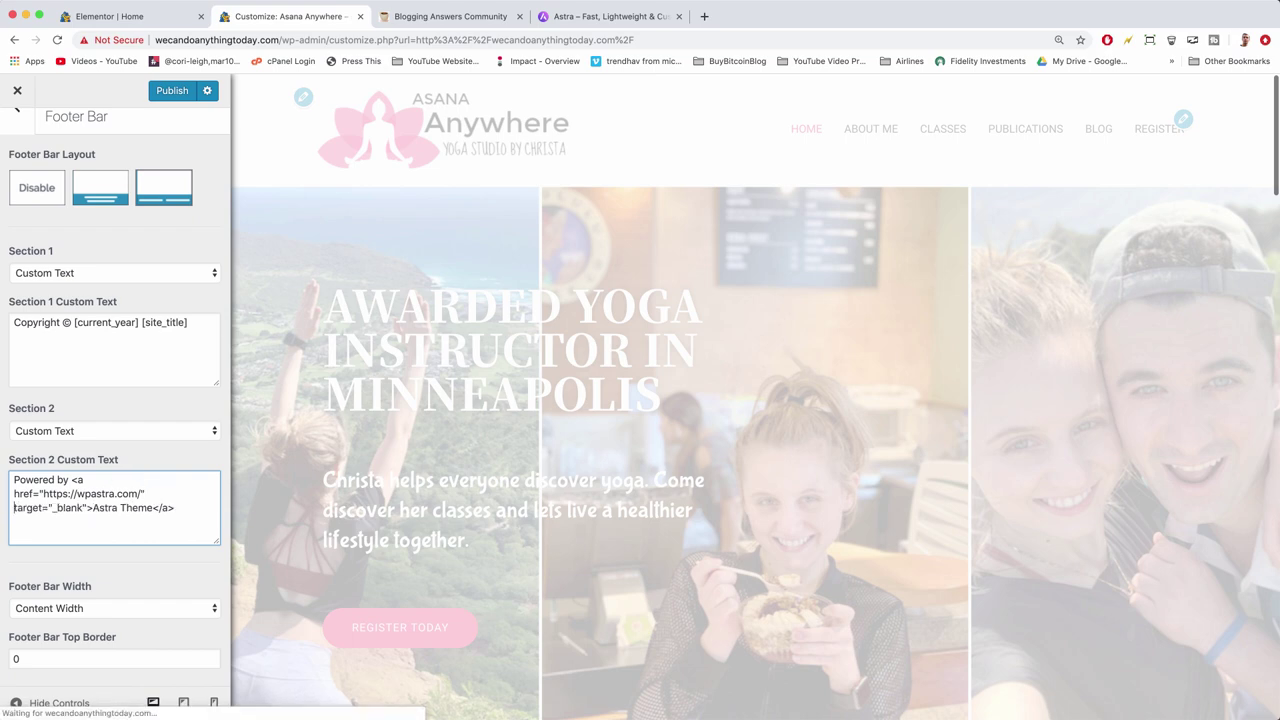
key("BackSpace")
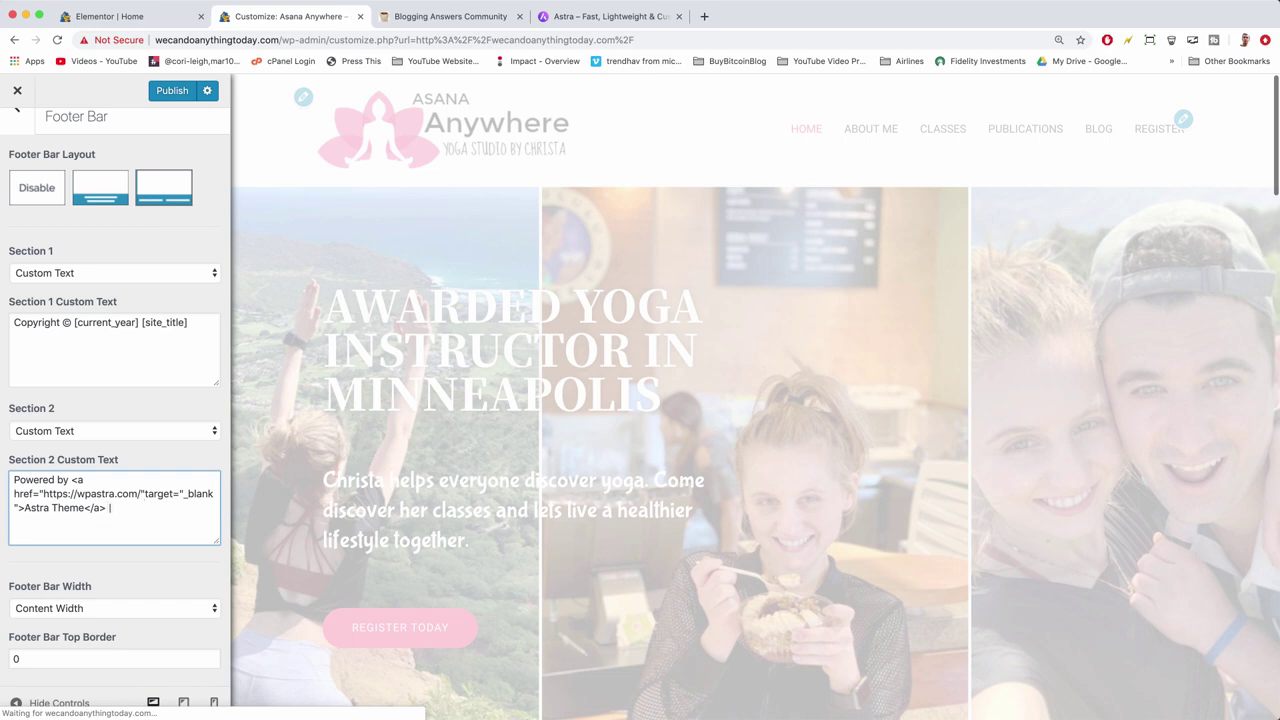
Add 'Made with <a href=' to the Section 2 text, then open YouTube in a new tab.
type("Made with <a href=\"")
left_click(704, 16)
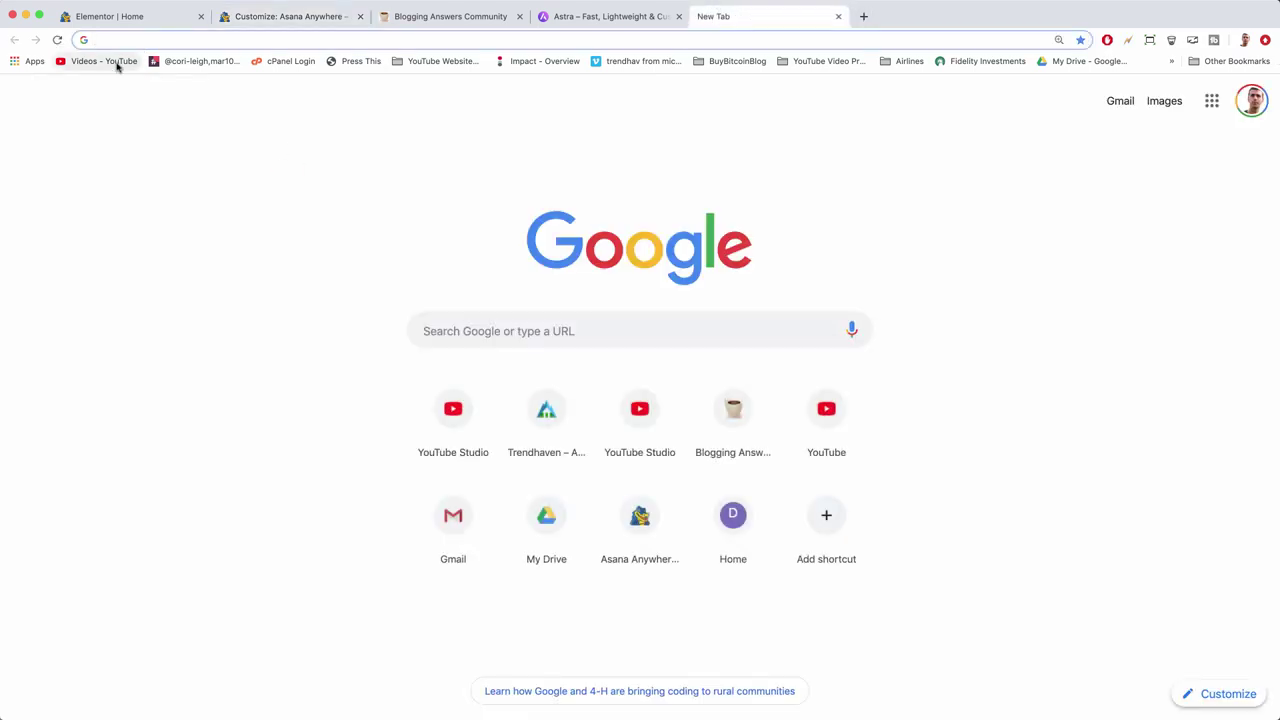
left_click(114, 62)
Search YouTube for 'make a yoga website' and open the WordPress website for yoga instructors video.
type("make a yoga website")
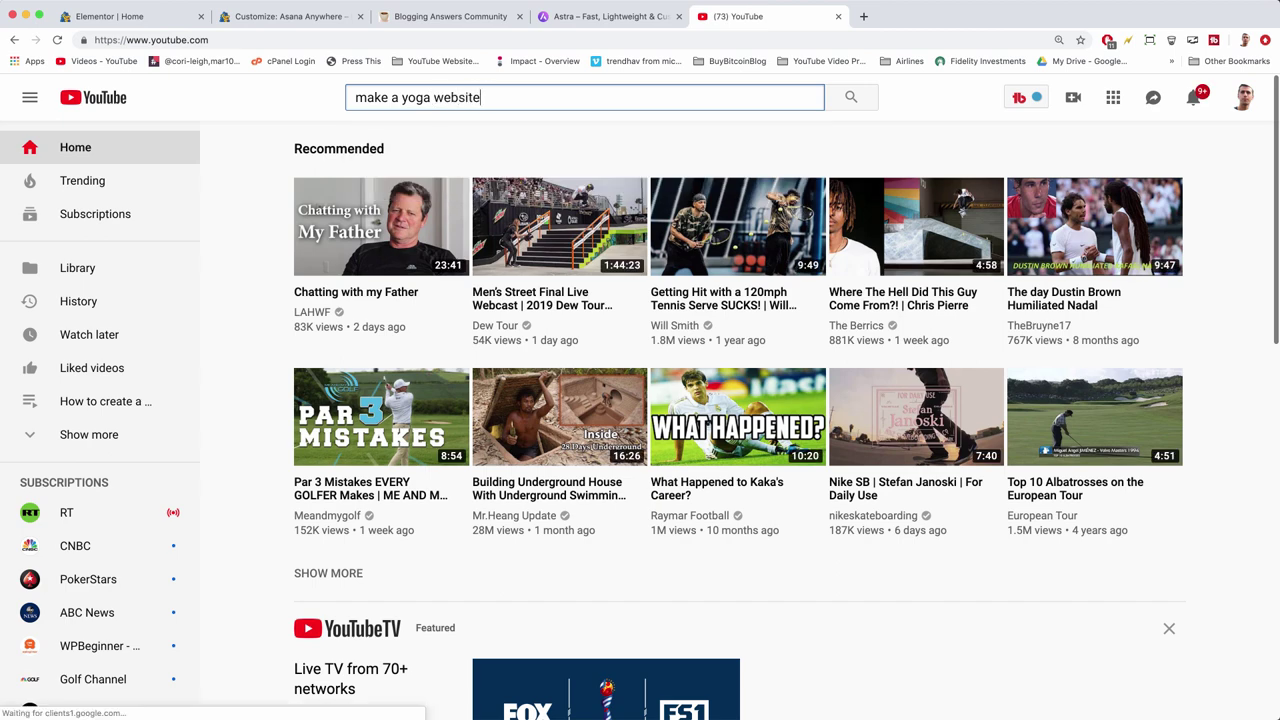
key("Return")
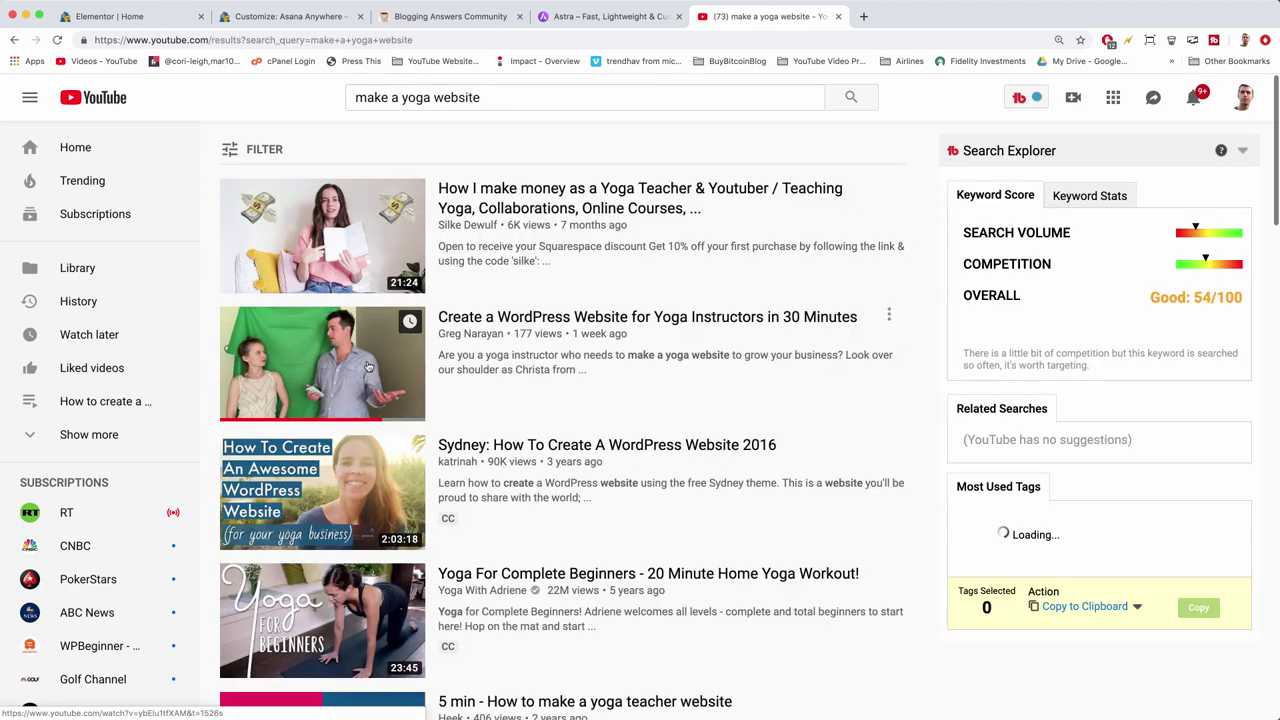
left_click(497, 318)
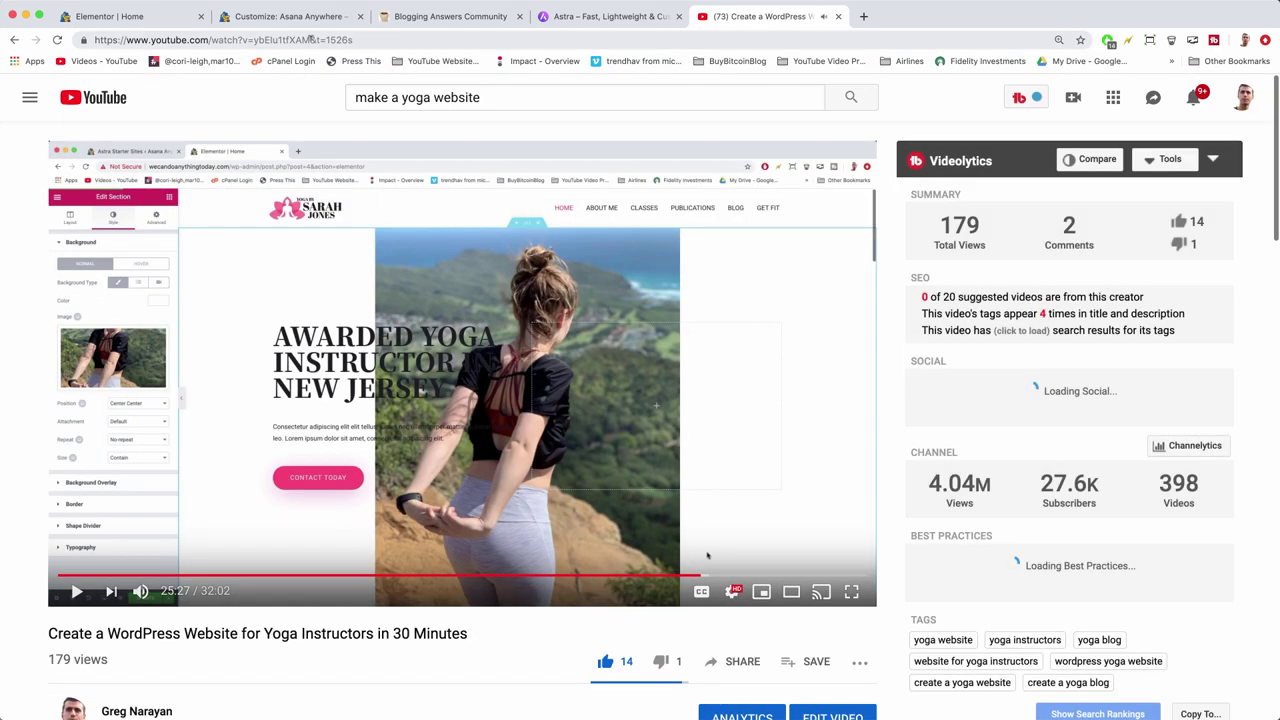
Strip the &t=1526s timestamp from the video URL and copy the clean link.
left_click_drag(310, 39, 427, 39)
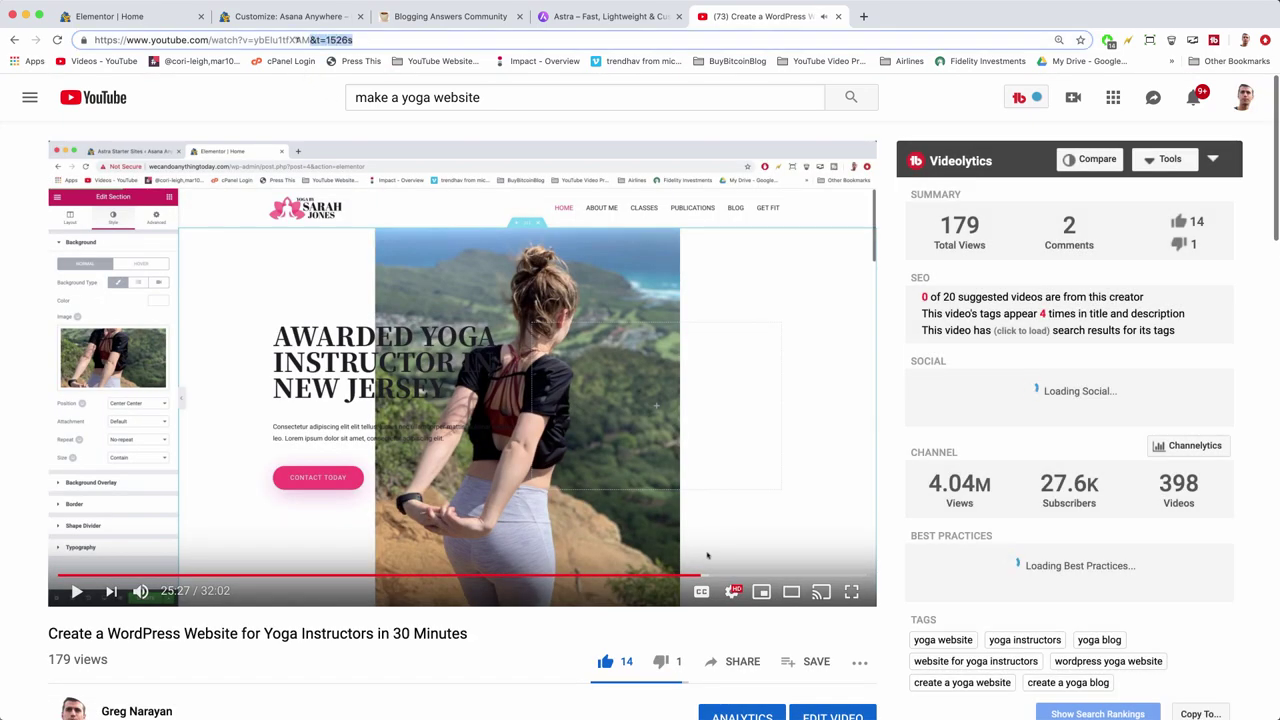
key("BackSpace")
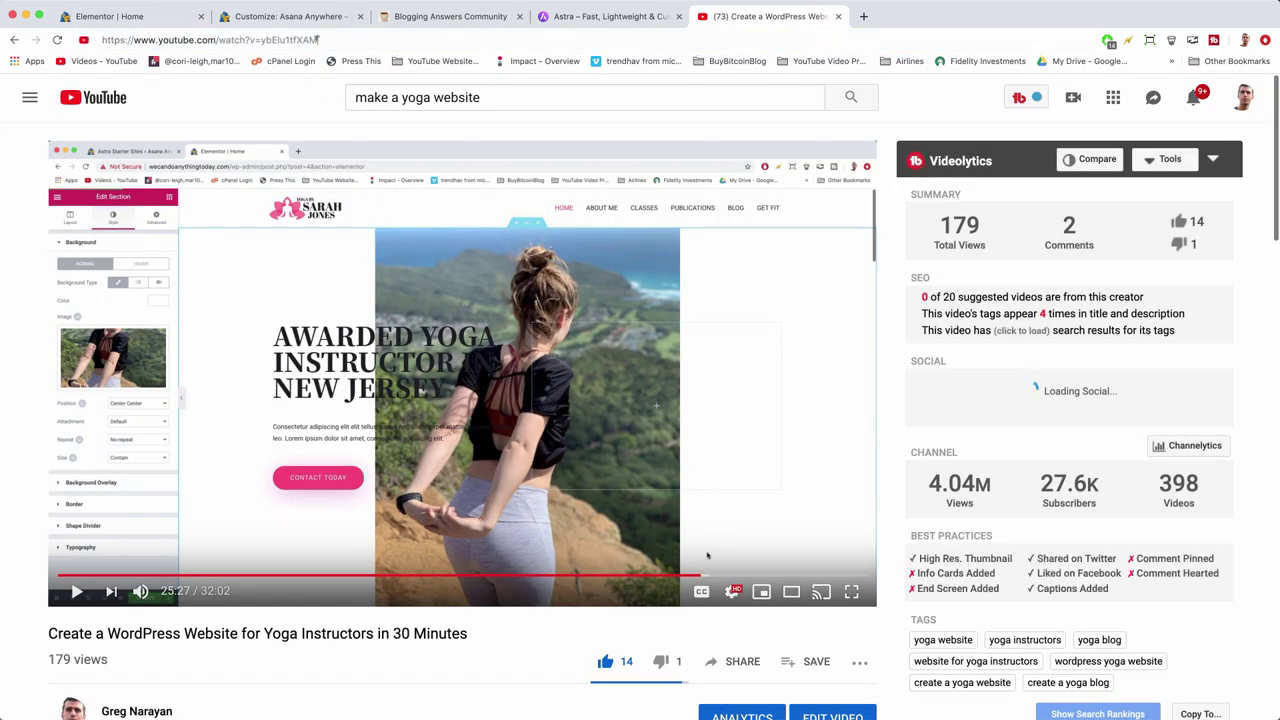
triple_click(300, 40)
key("super+c")
right_click(310, 42)
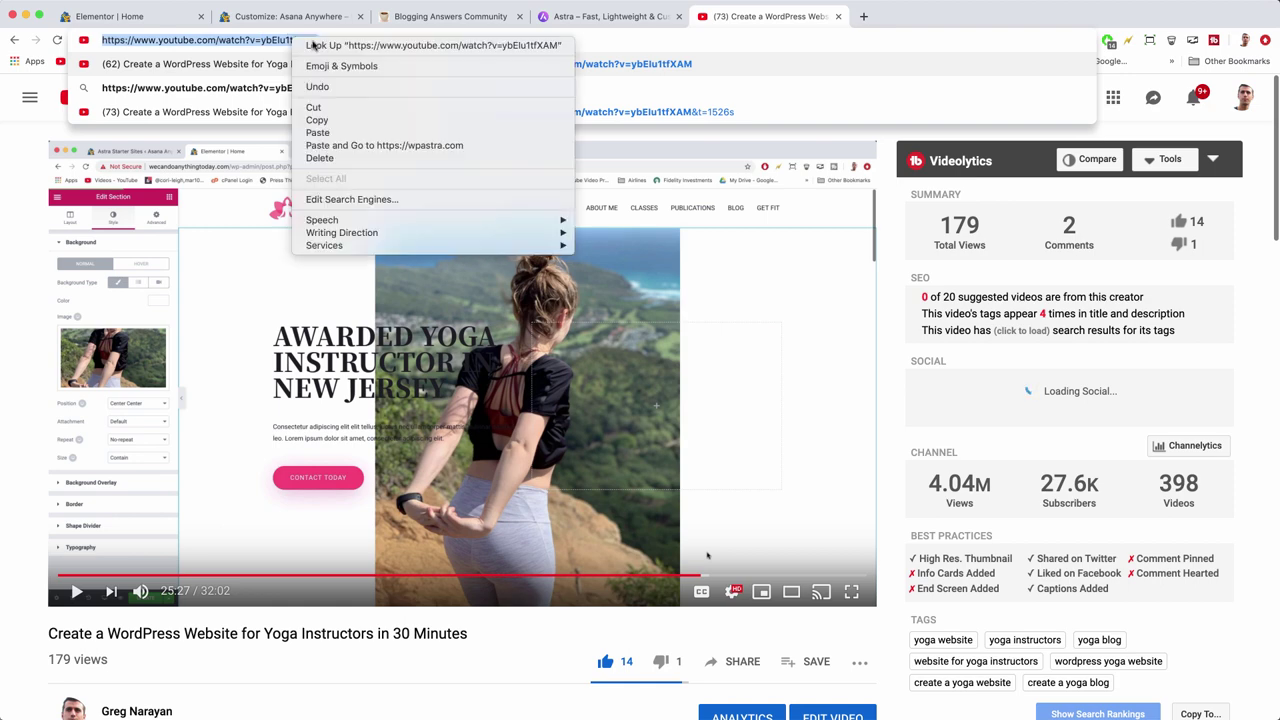
left_click(317, 120)
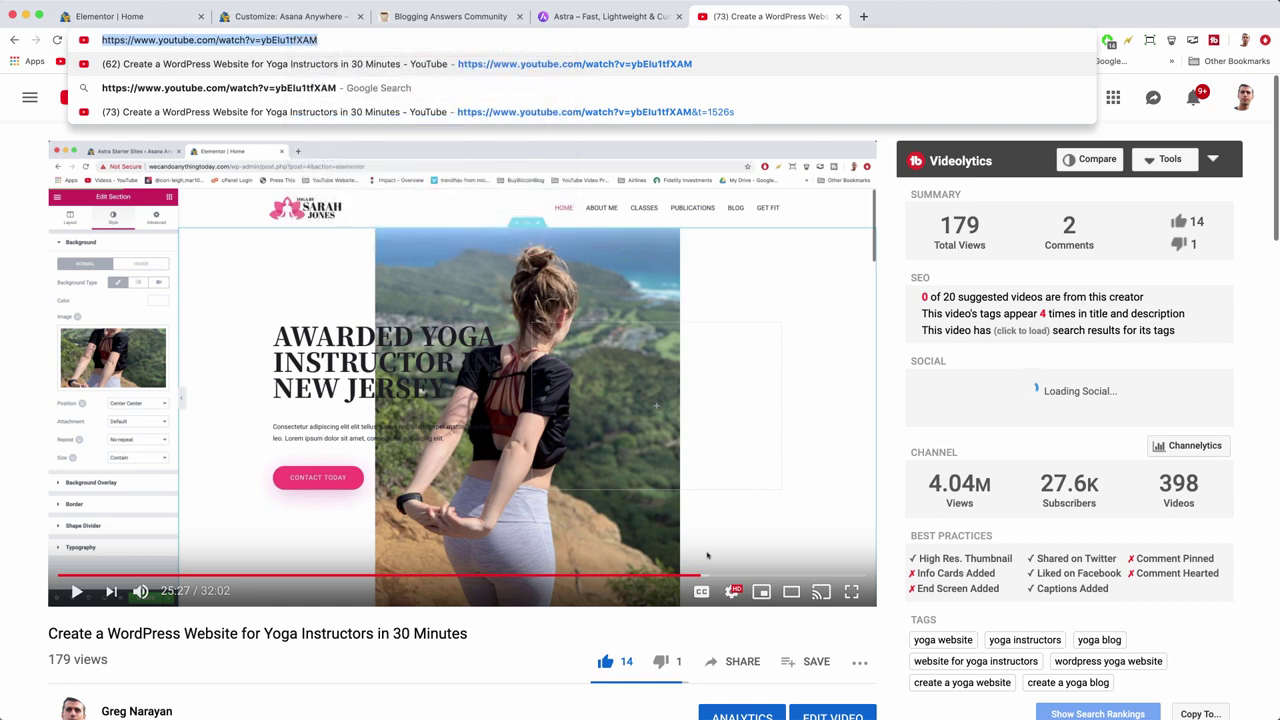
left_click(327, 17)
Paste the video URL into the footer credit link, add target="_blank" and the creator's Tutorials label, then publish.
key("super+v")
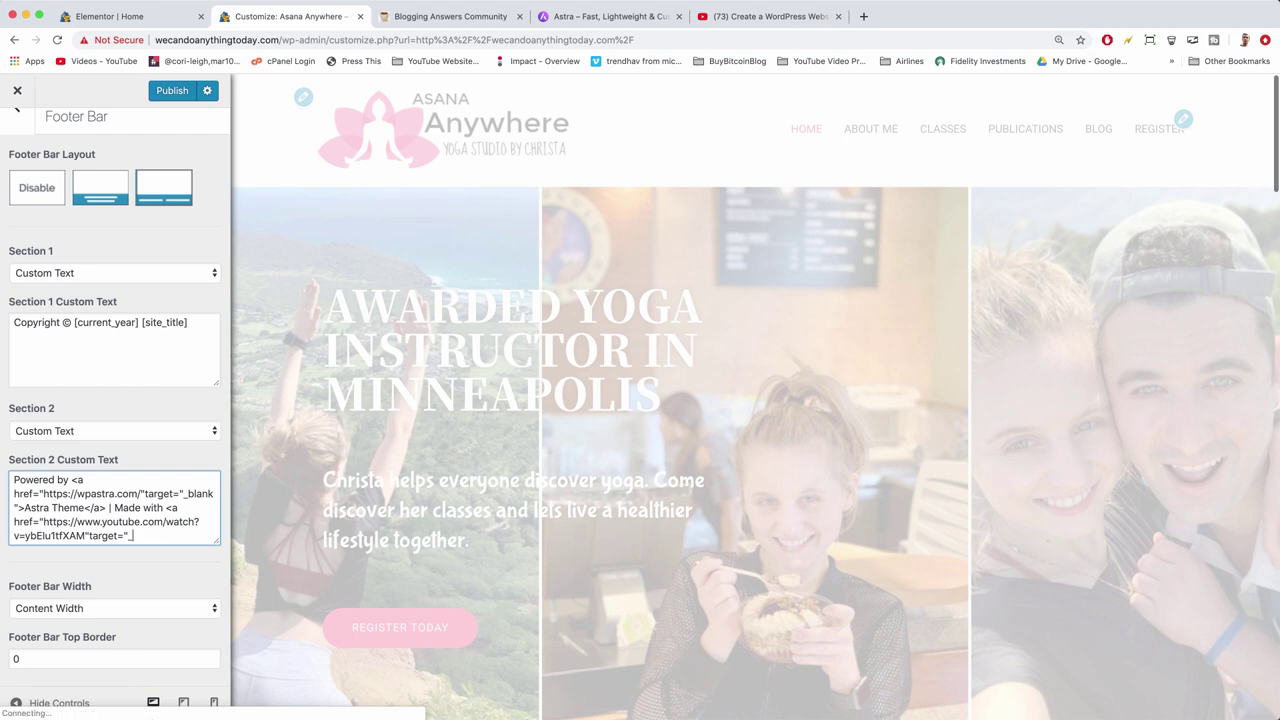
type("_blank\"")
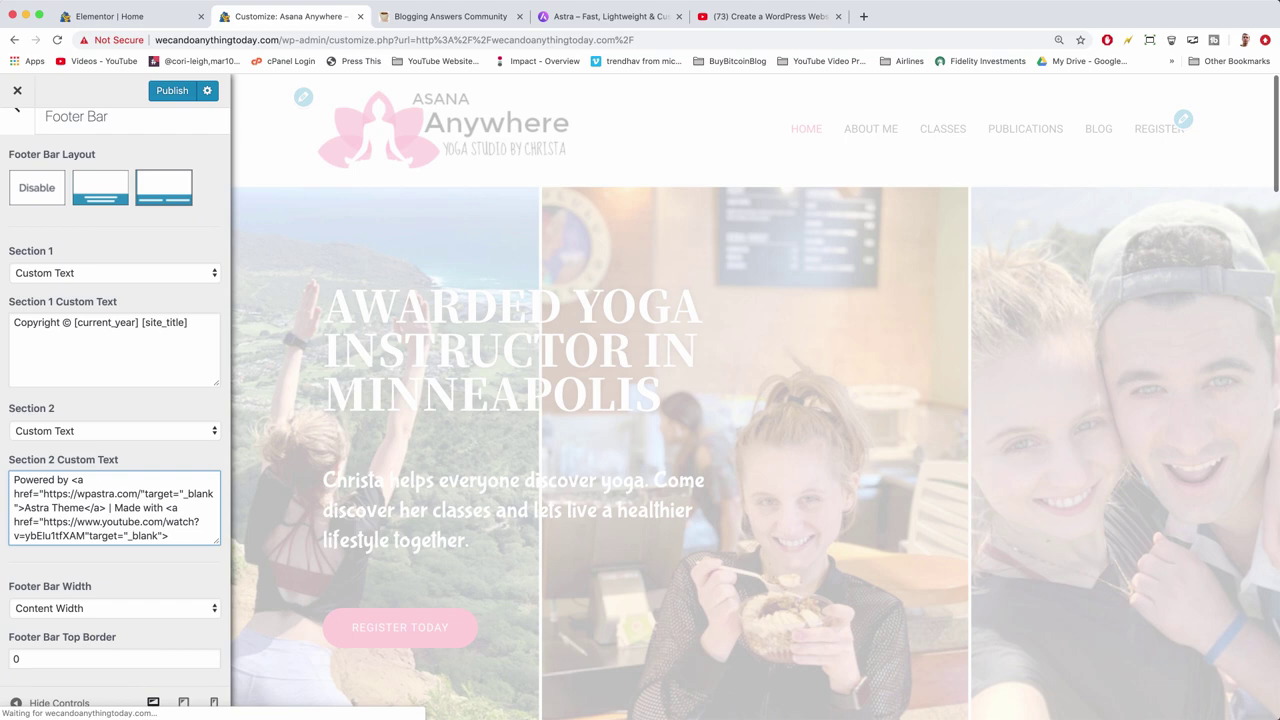
type(">Greg Narayan Tutoria")
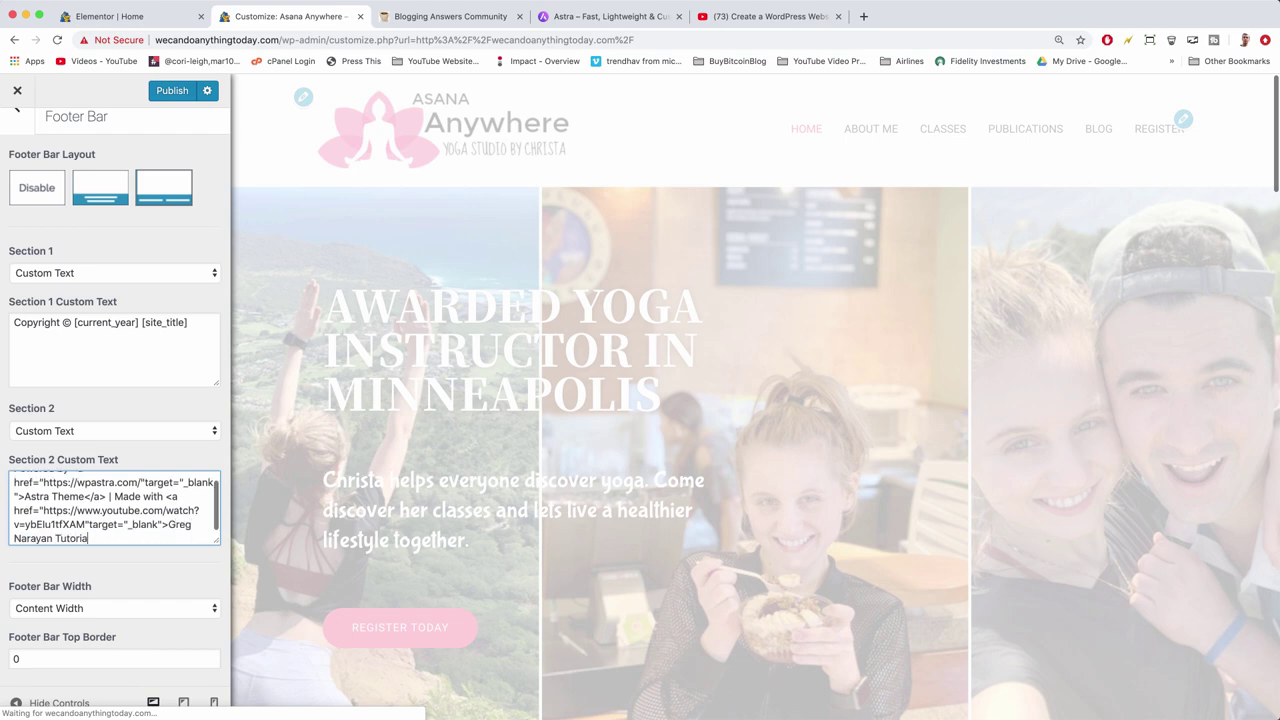
type("ls</a>")
left_click_drag(169, 523, 90, 536)
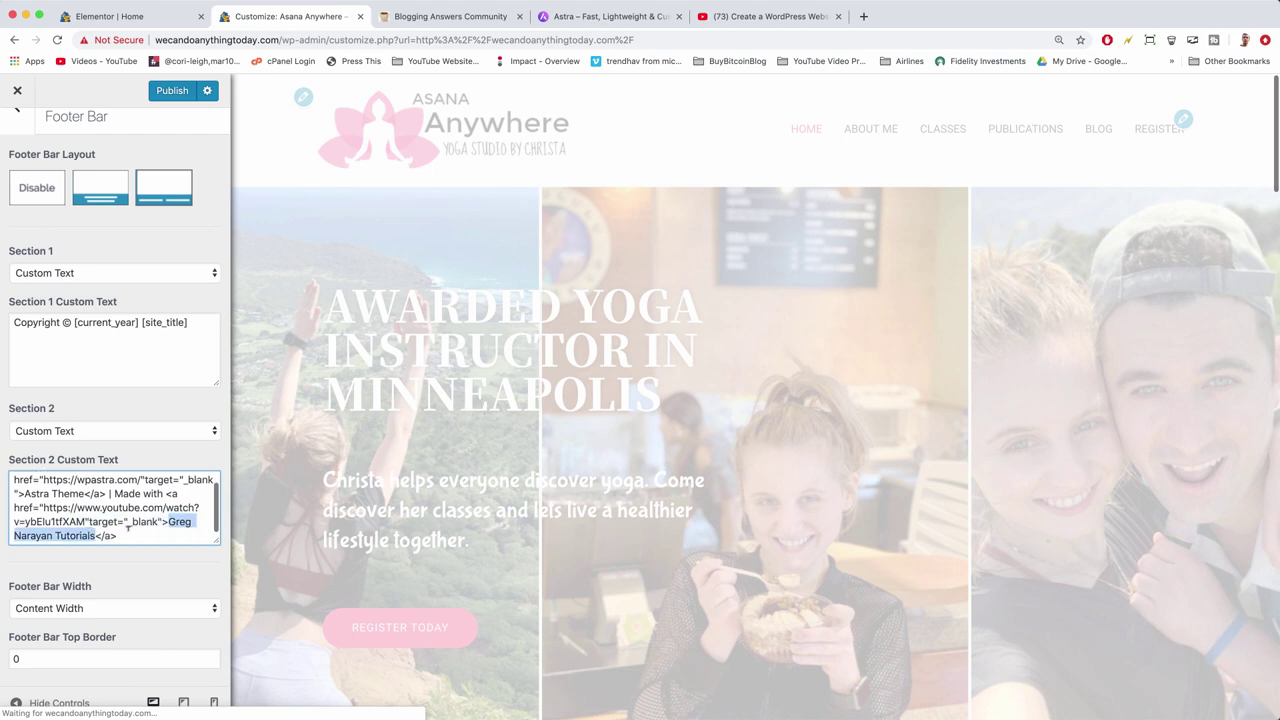
left_click(128, 528)
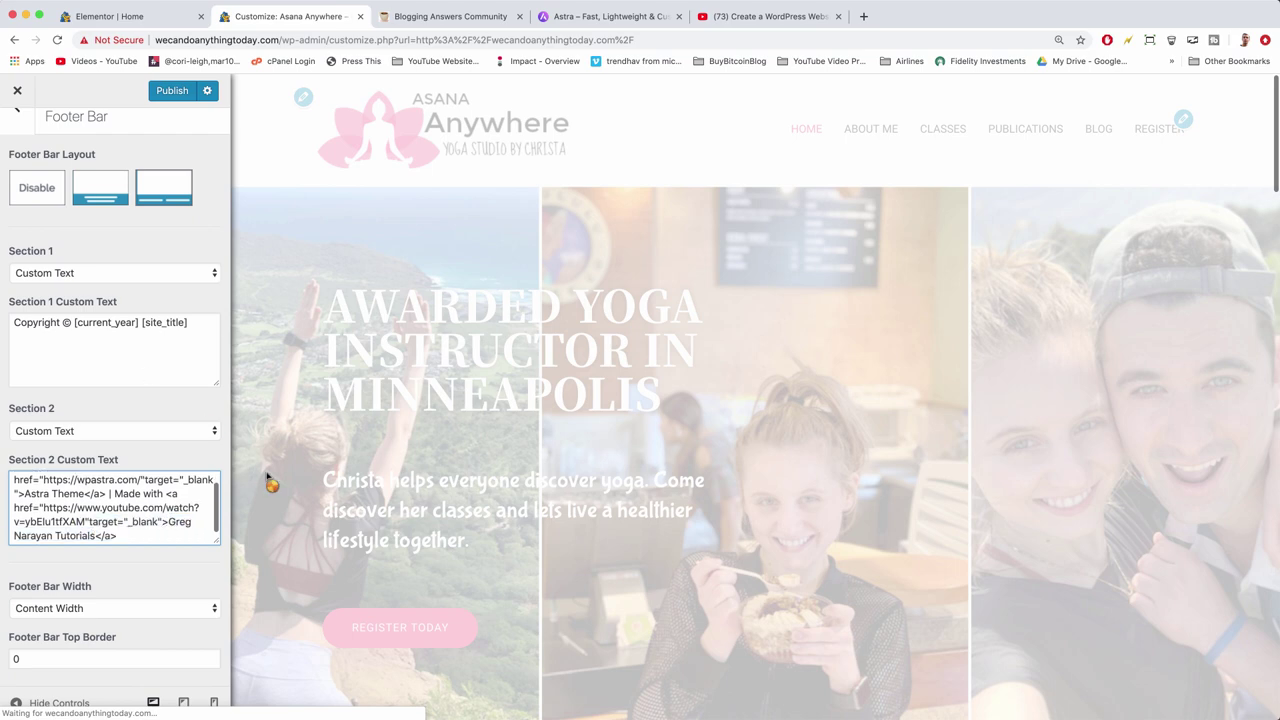
left_click(164, 90)
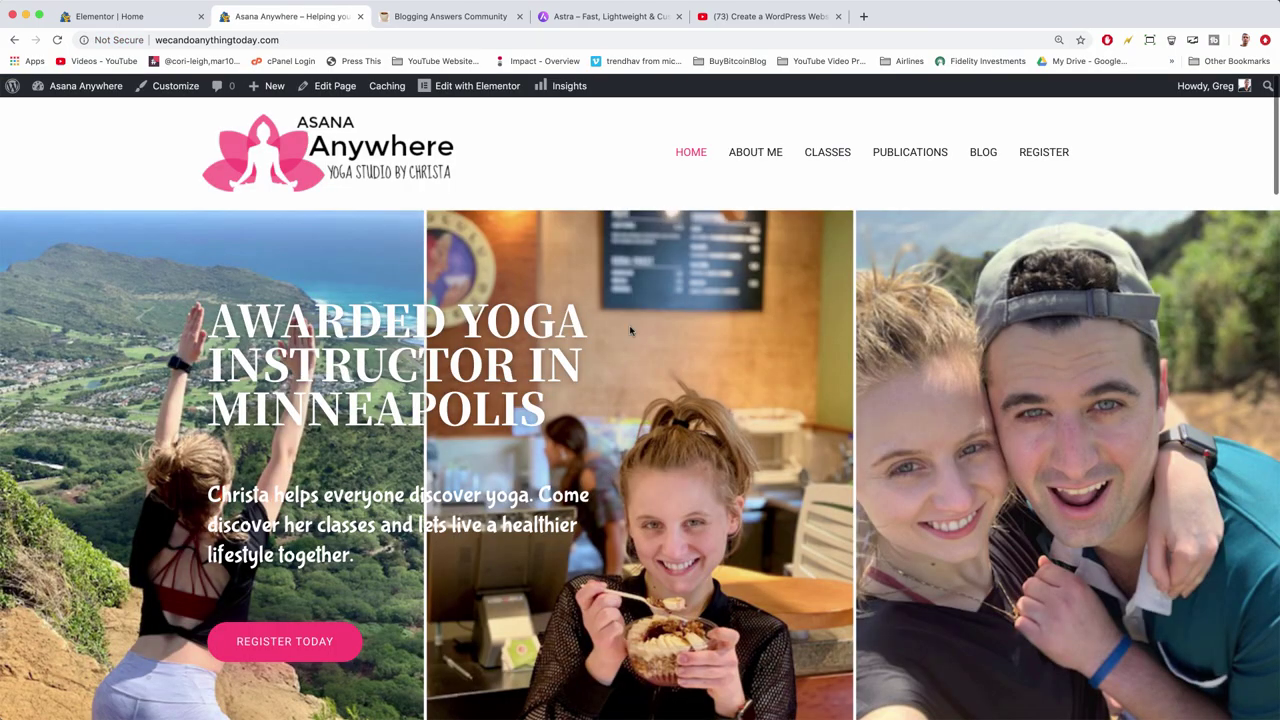
Scroll the live homepage down to check the new footer credit, then return to the top.
scroll(630, 330, "down", 20)
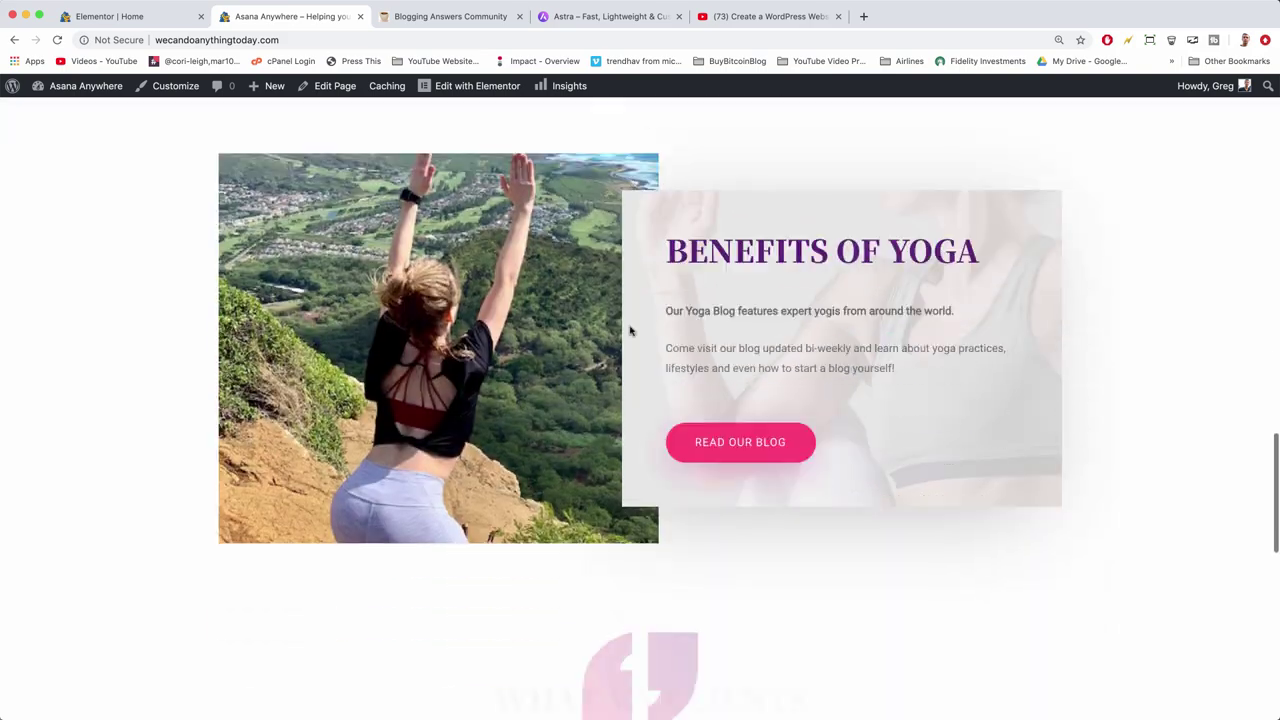
scroll(630, 330, "down", 15)
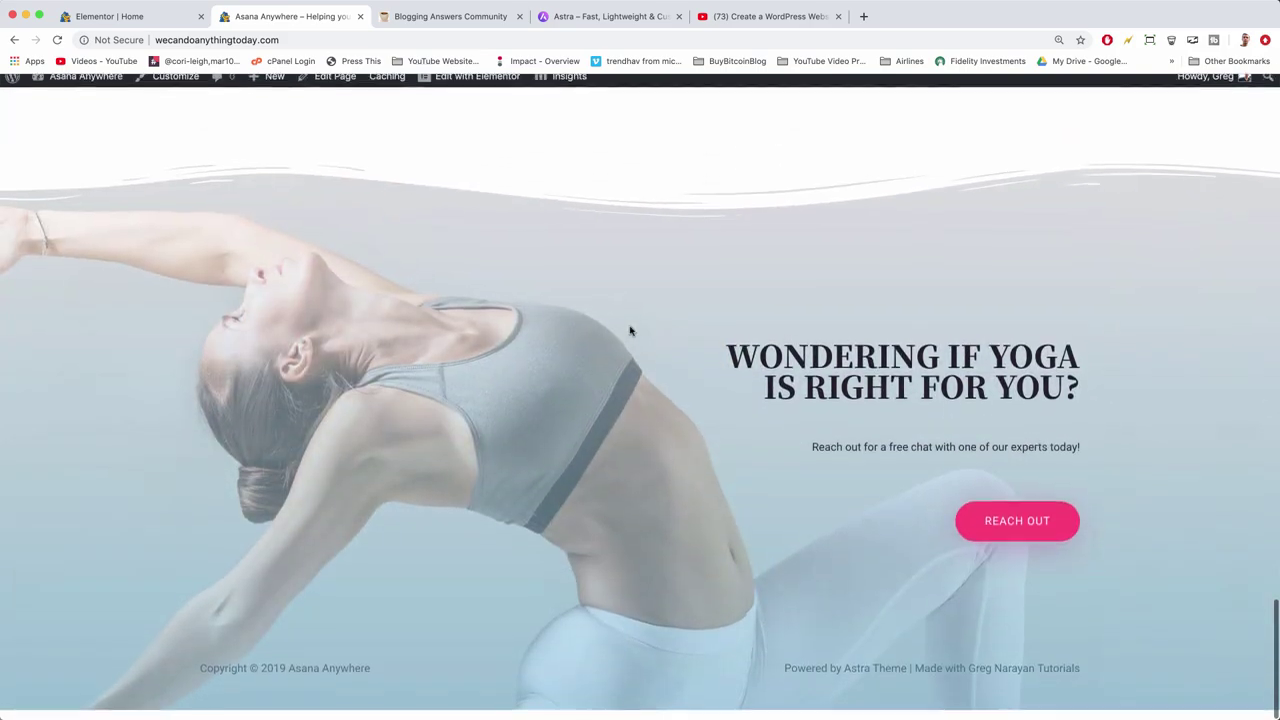
key("Home")
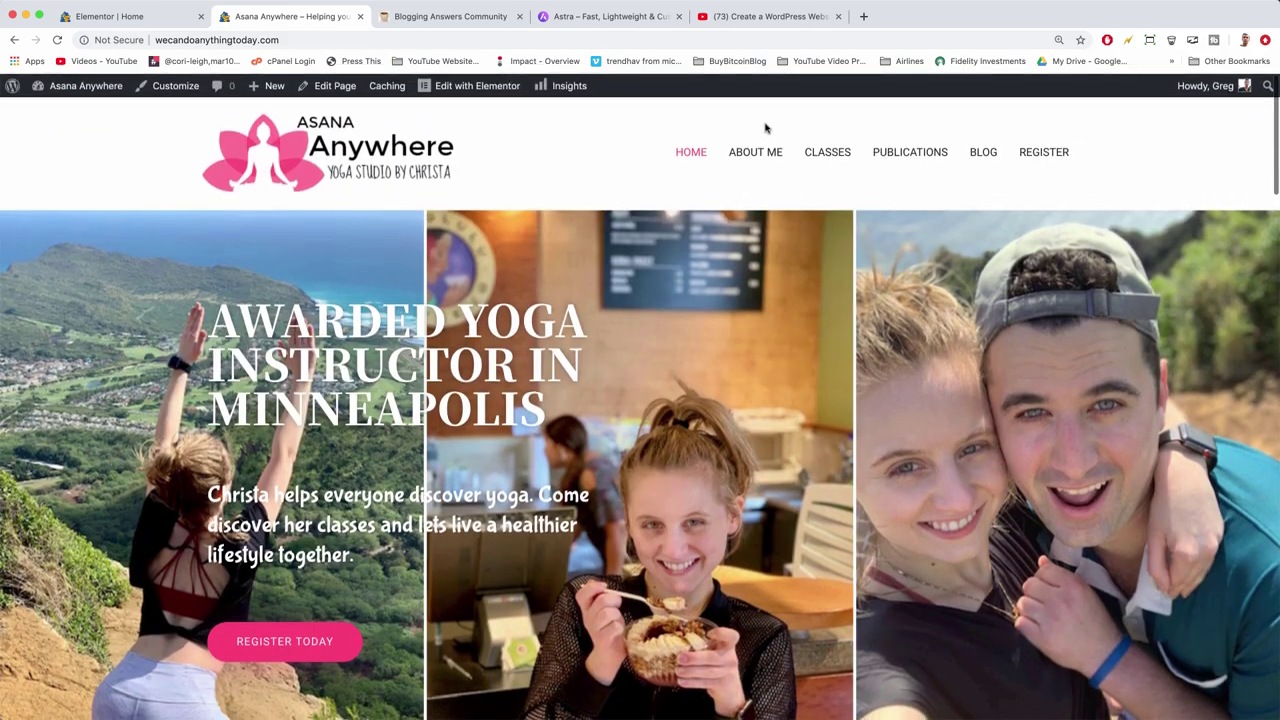
Open the About Me page, look it over, and launch it in Elementor.
left_click(758, 155)
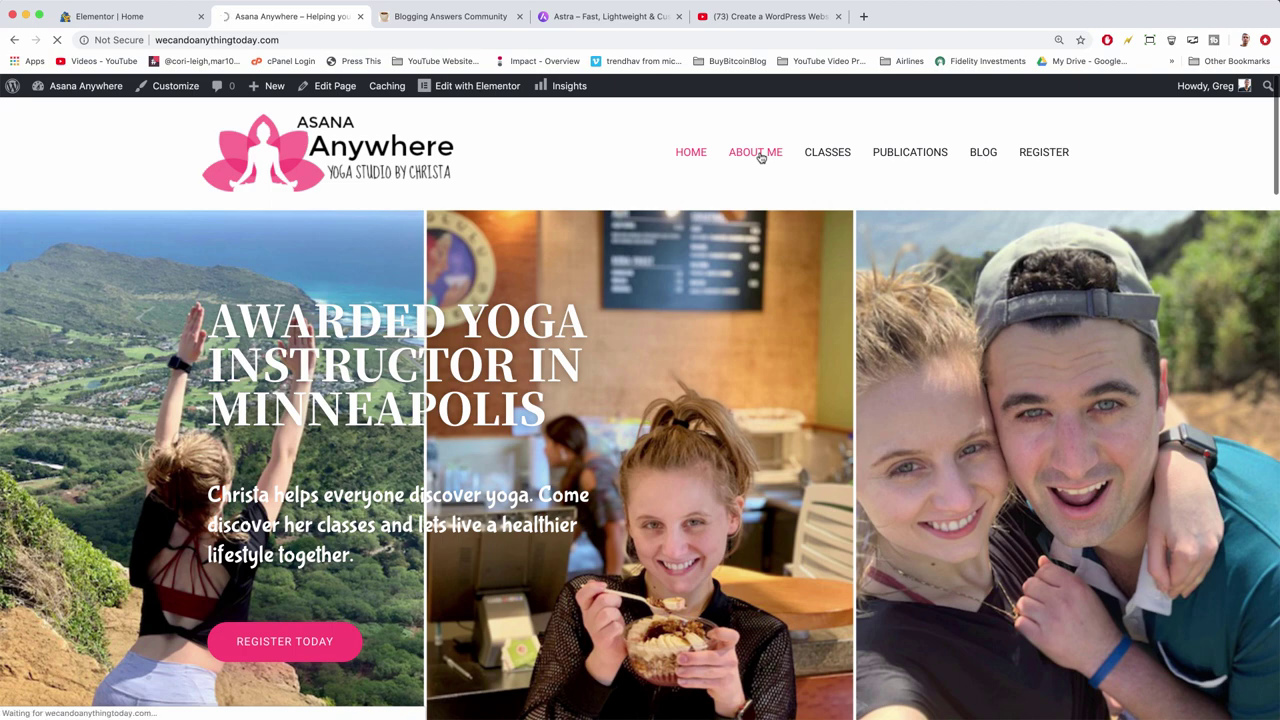
scroll(609, 318, "down", 7)
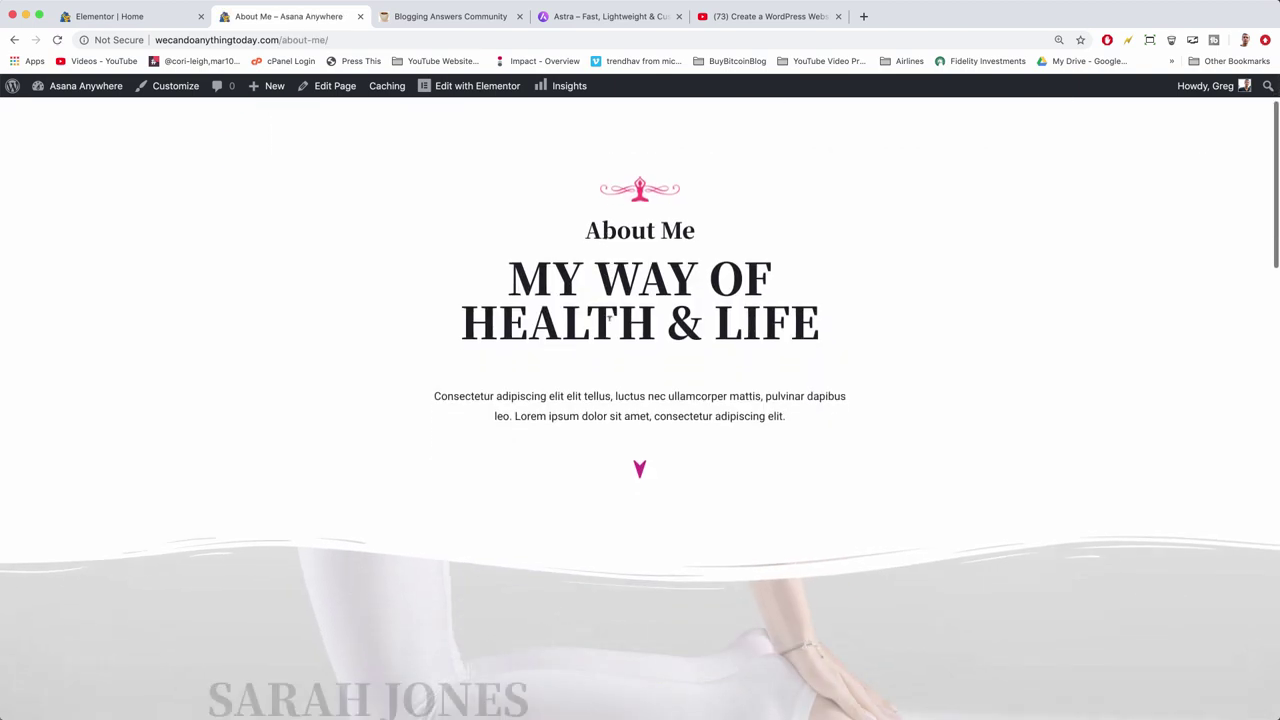
scroll(609, 318, "down", 8)
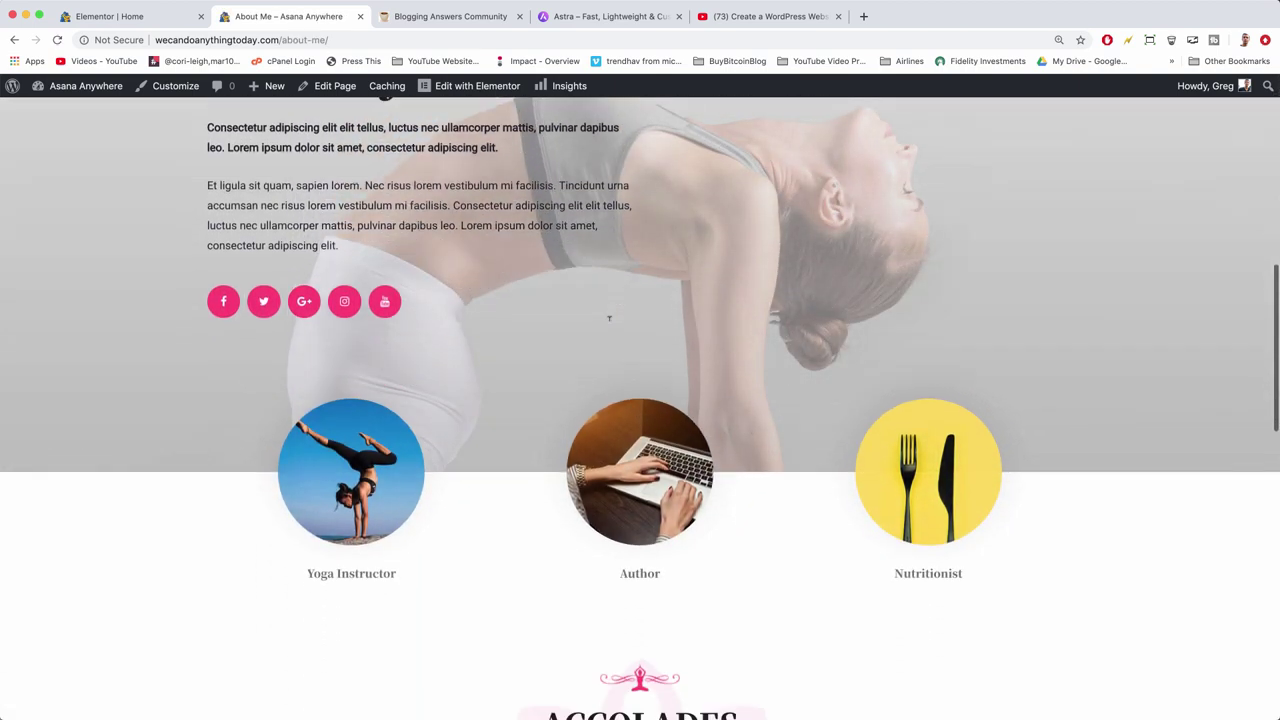
scroll(609, 318, "down", 5)
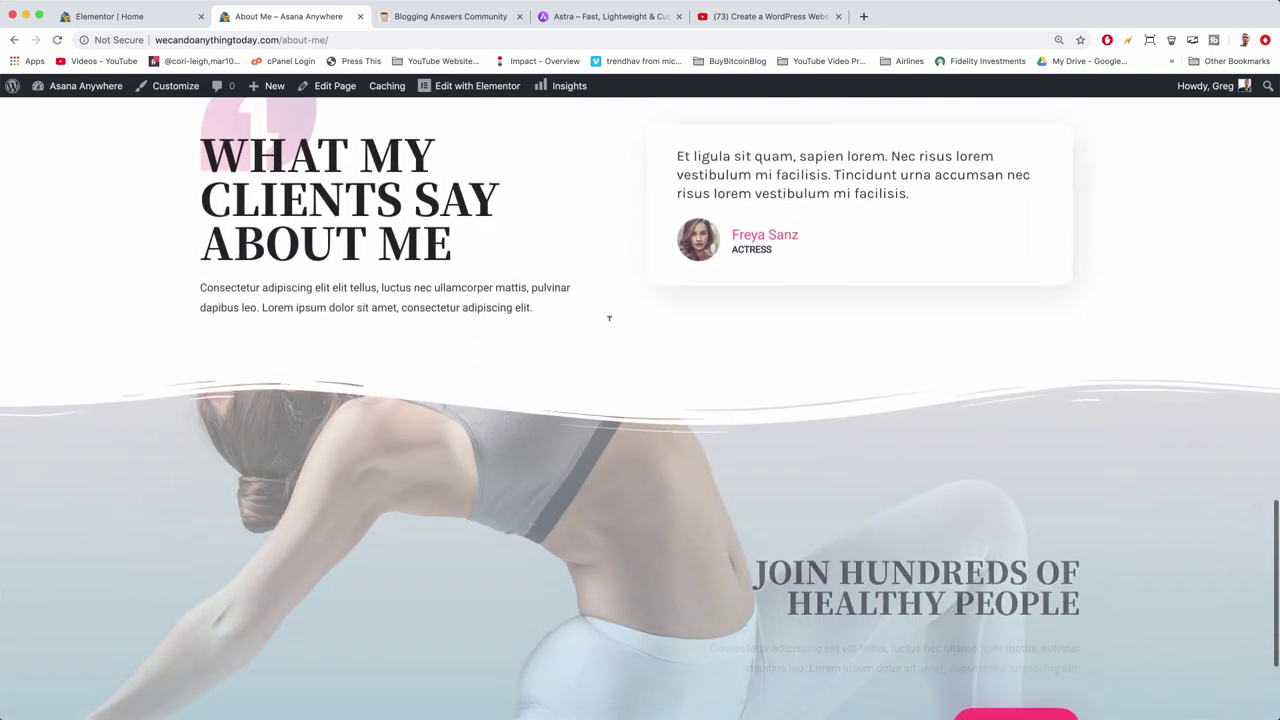
scroll(609, 323, "up", 12)
scroll(609, 326, "up", 7)
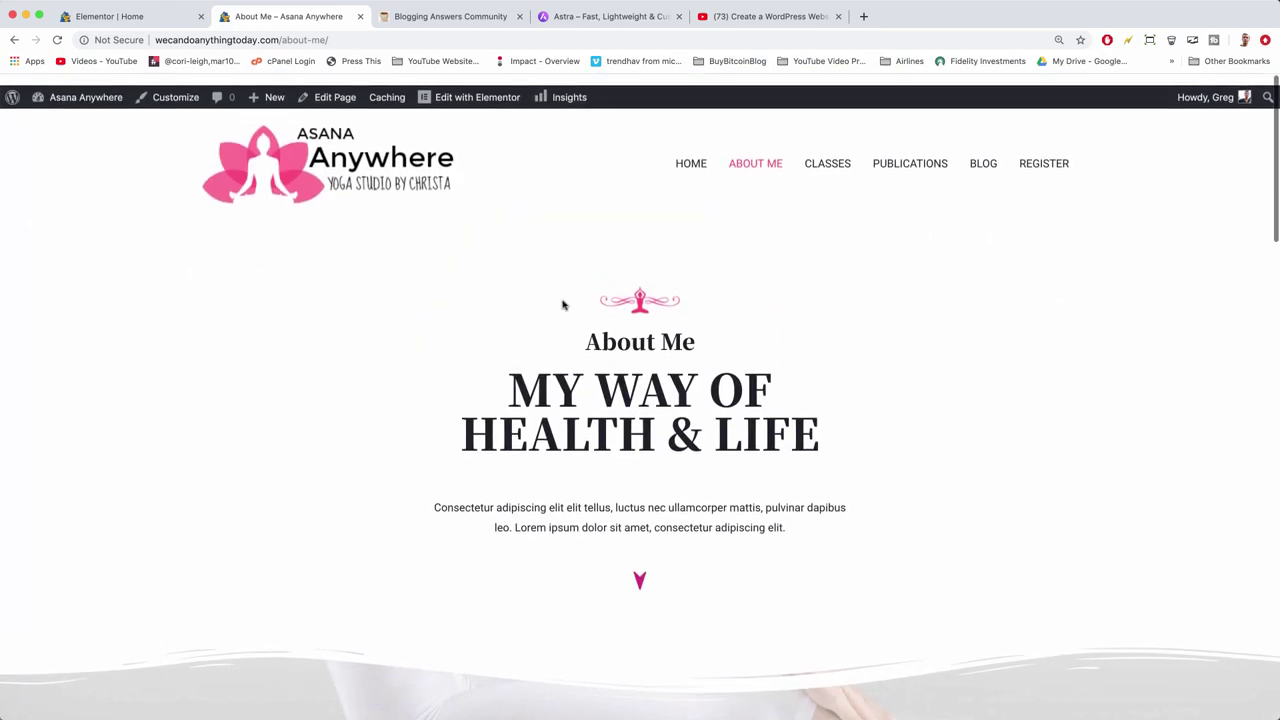
left_click(483, 86)
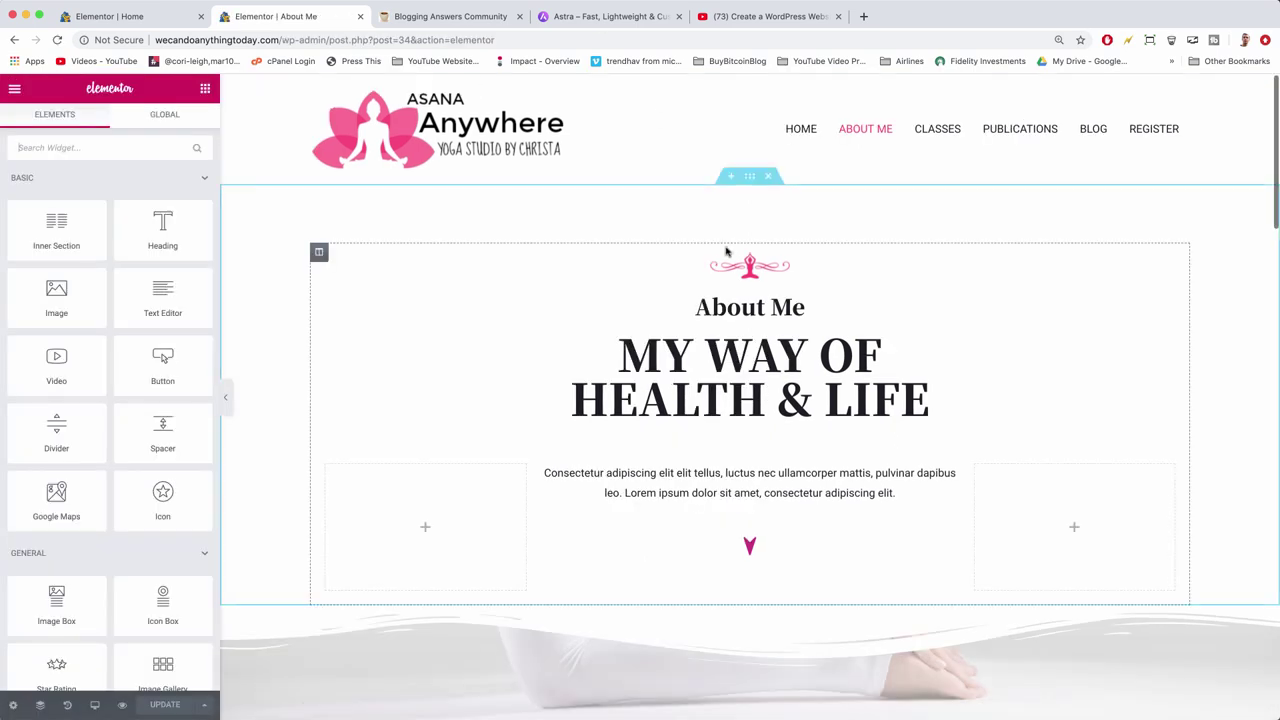
Change the 'About Me' subheading to 'About Asana Anywhere'.
left_click(744, 266)
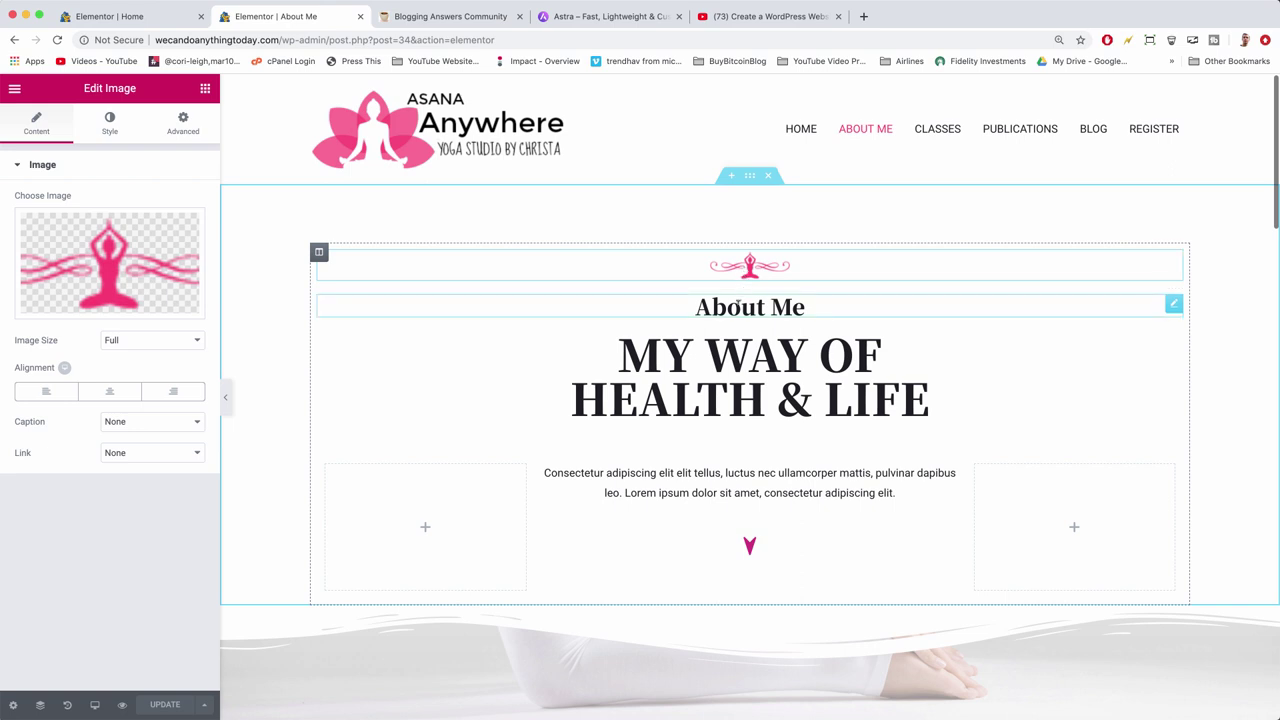
left_click(738, 305)
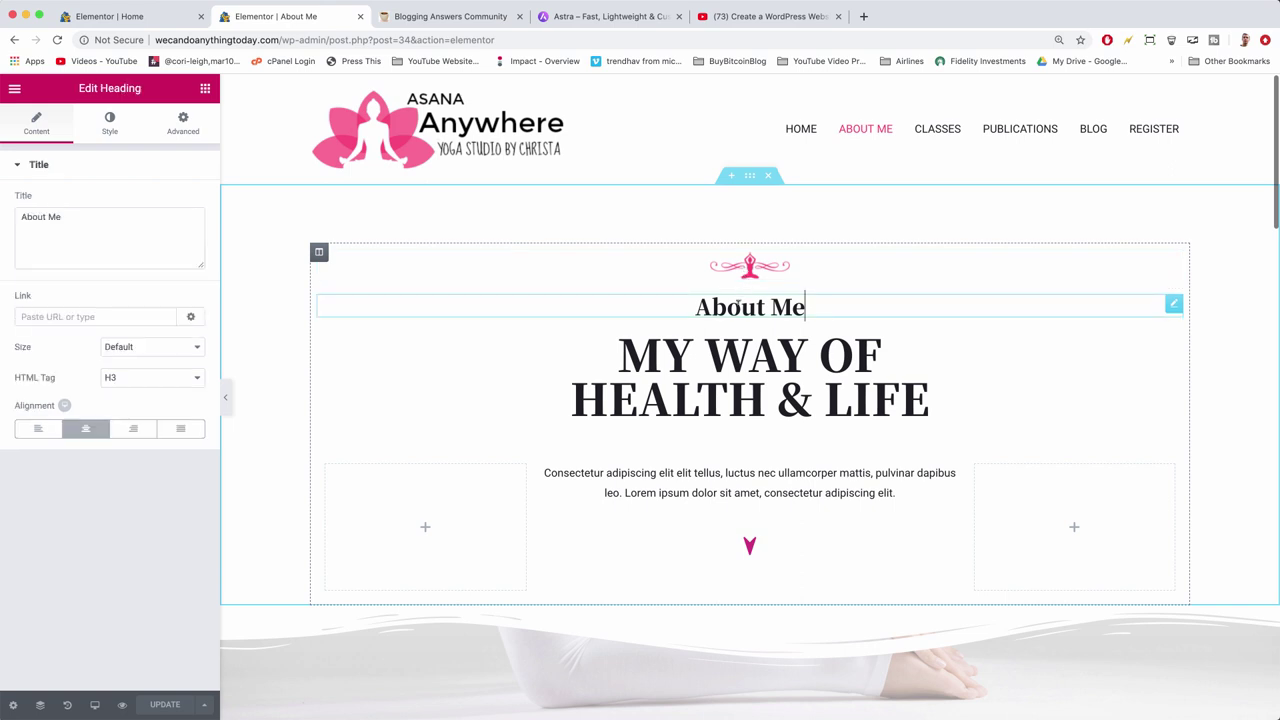
left_click(50, 212)
key("BackSpace")
key("BackSpace")
type("As")
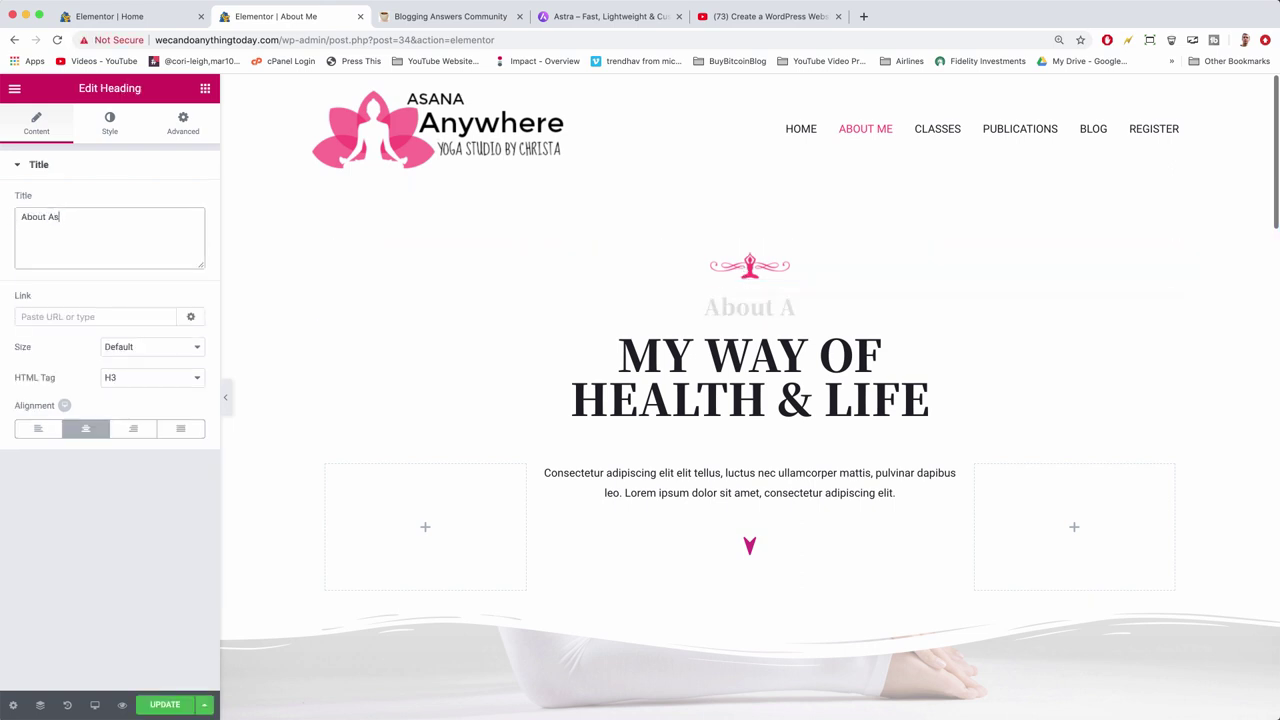
type("ana Anywhere")
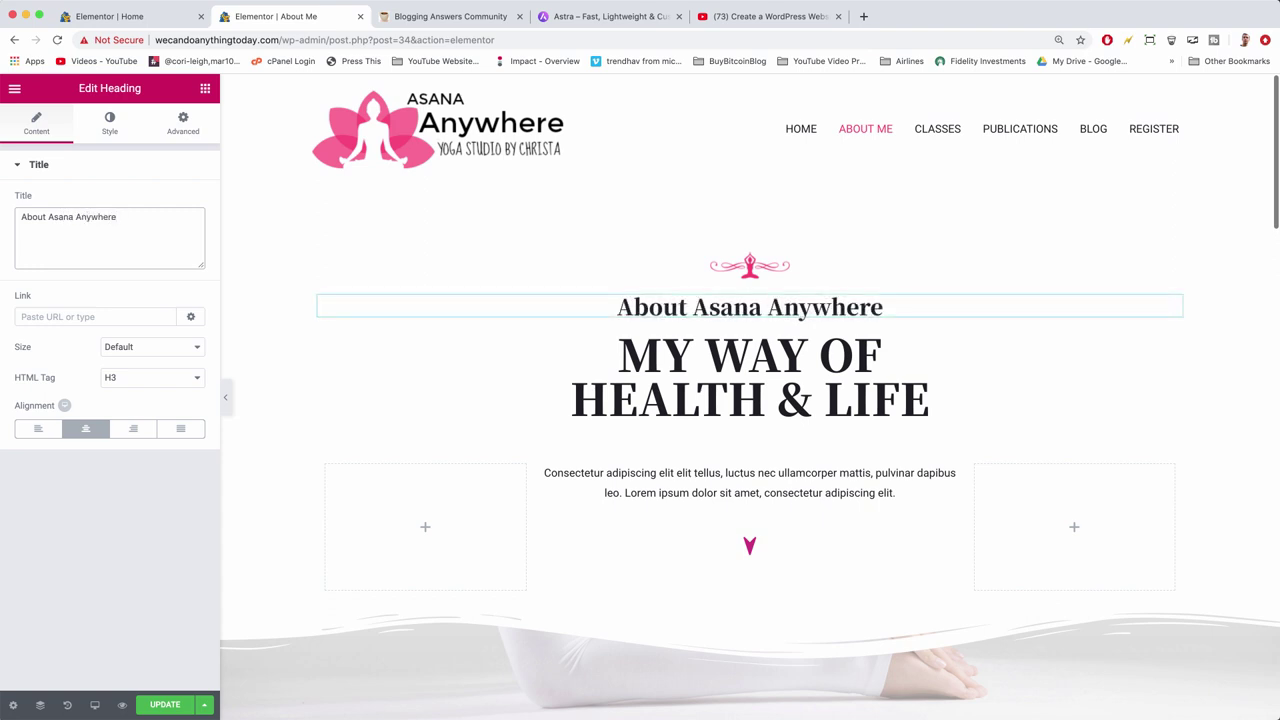
Rewrite 'MY WAY OF HEALTH & LIFE' as 'MY STORY OF A HEALTHY LIFE', keeping its line break.
scroll(700, 258, "down", 2)
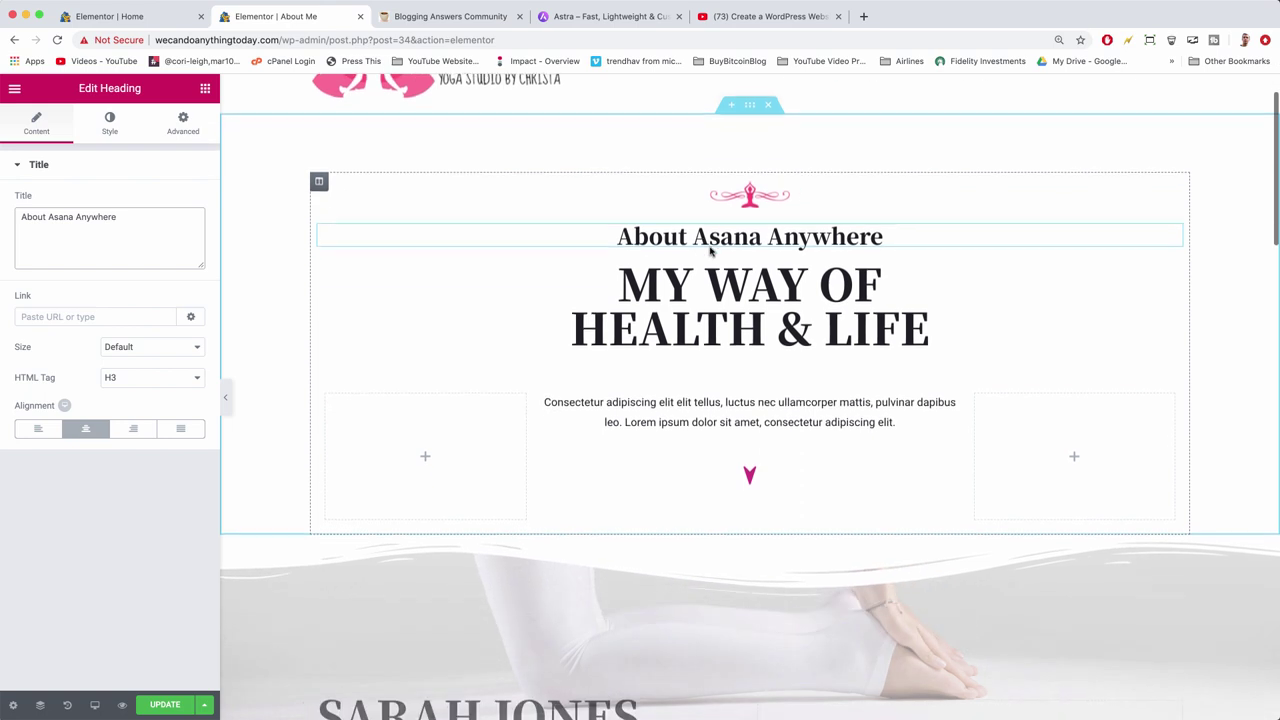
left_click(711, 280)
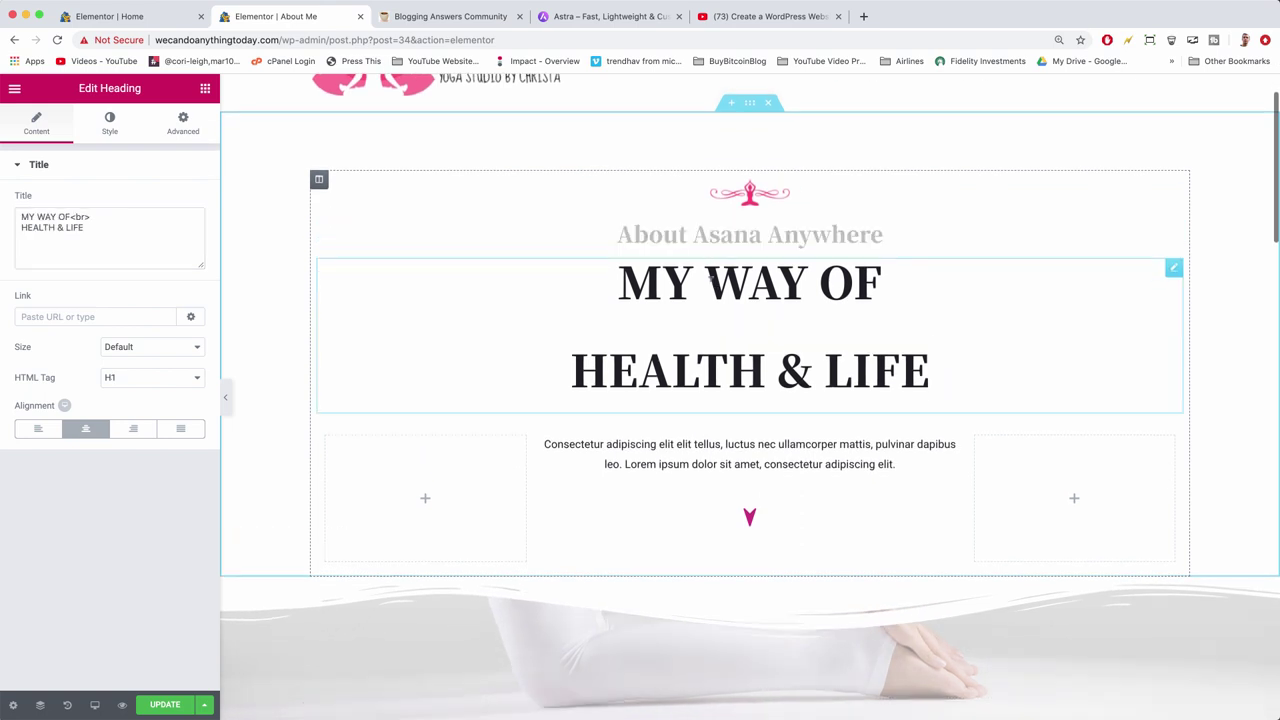
left_click_drag(67, 216, 55, 216)
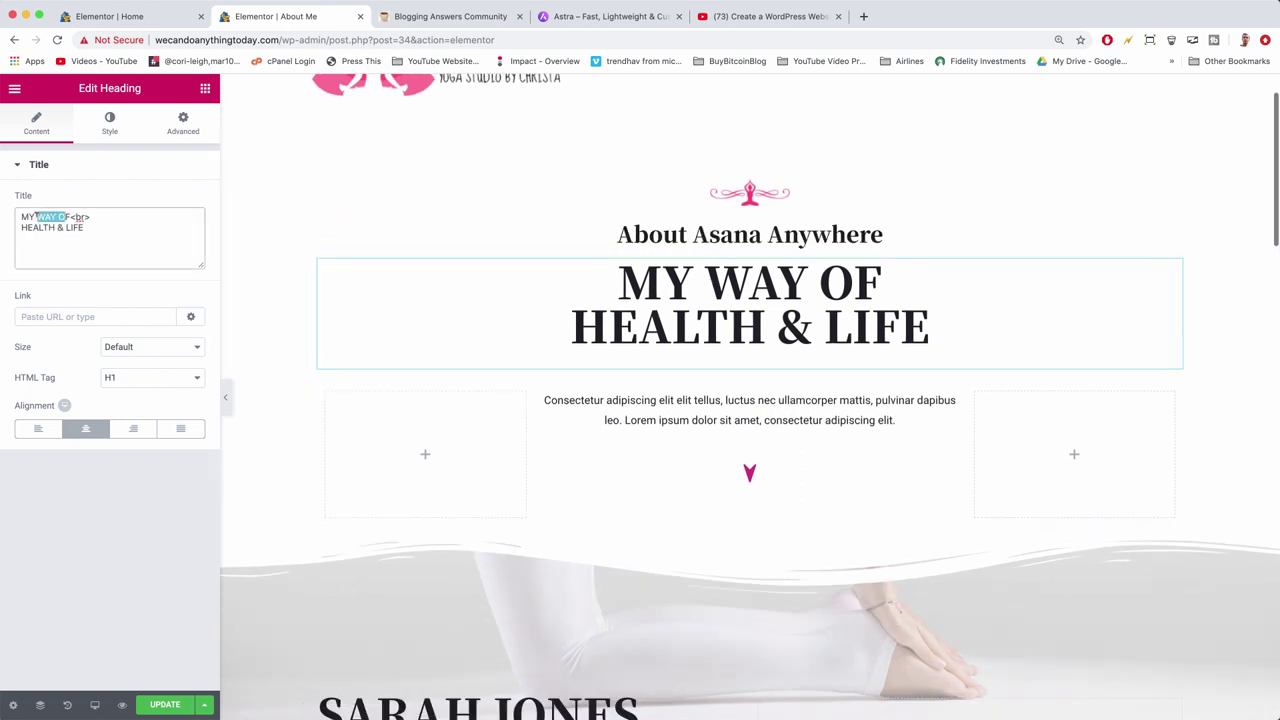
type("STORY OF")
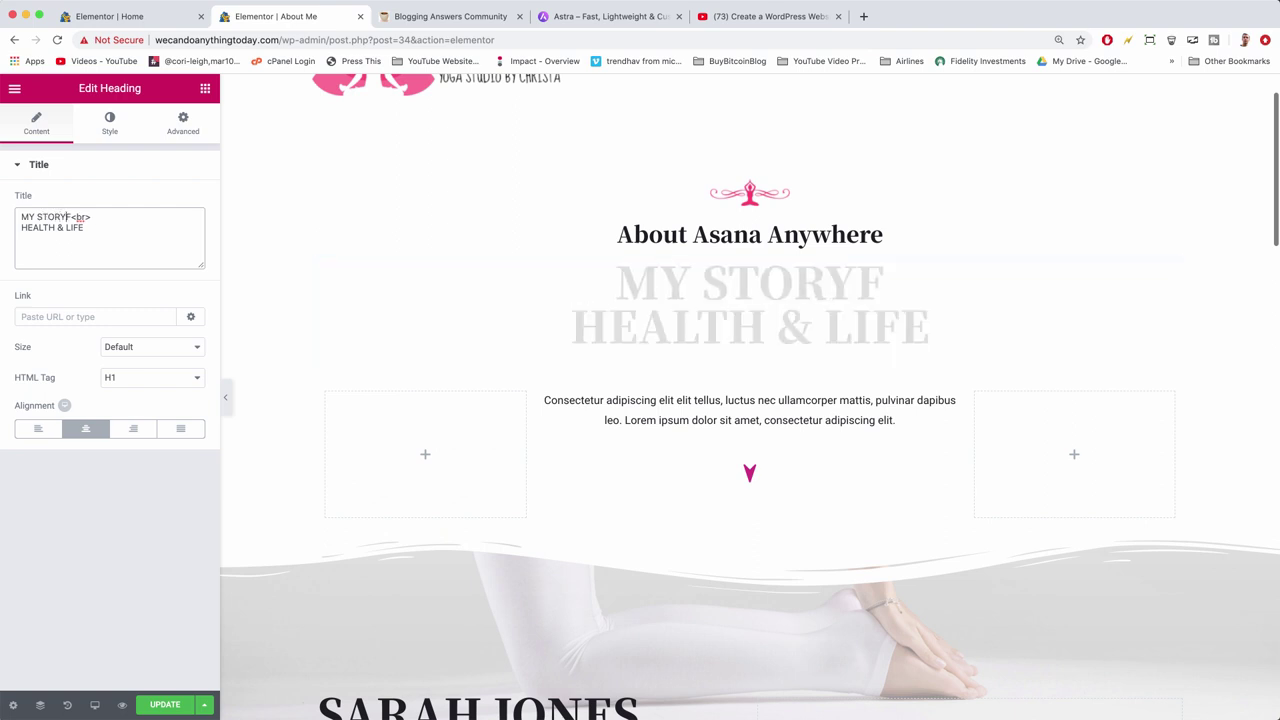
type(" A")
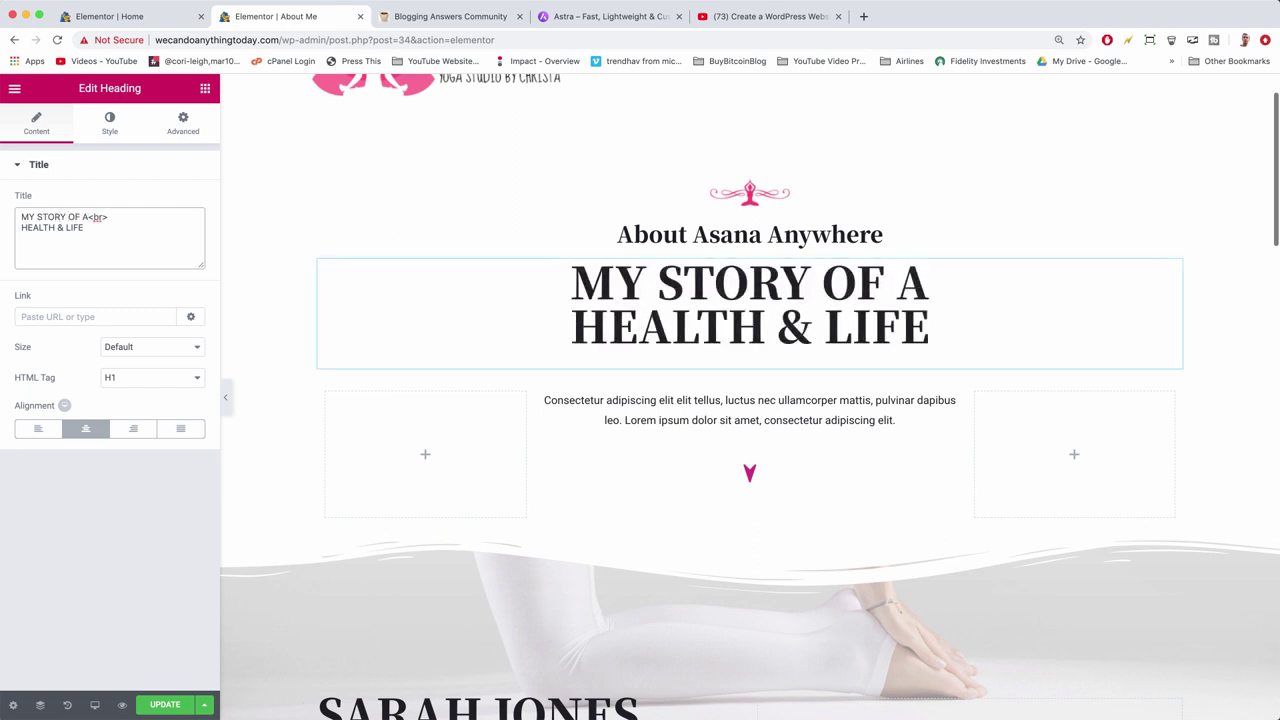
left_click(67, 227)
key("BackSpace")
key("BackSpace")
key("BackSpace")
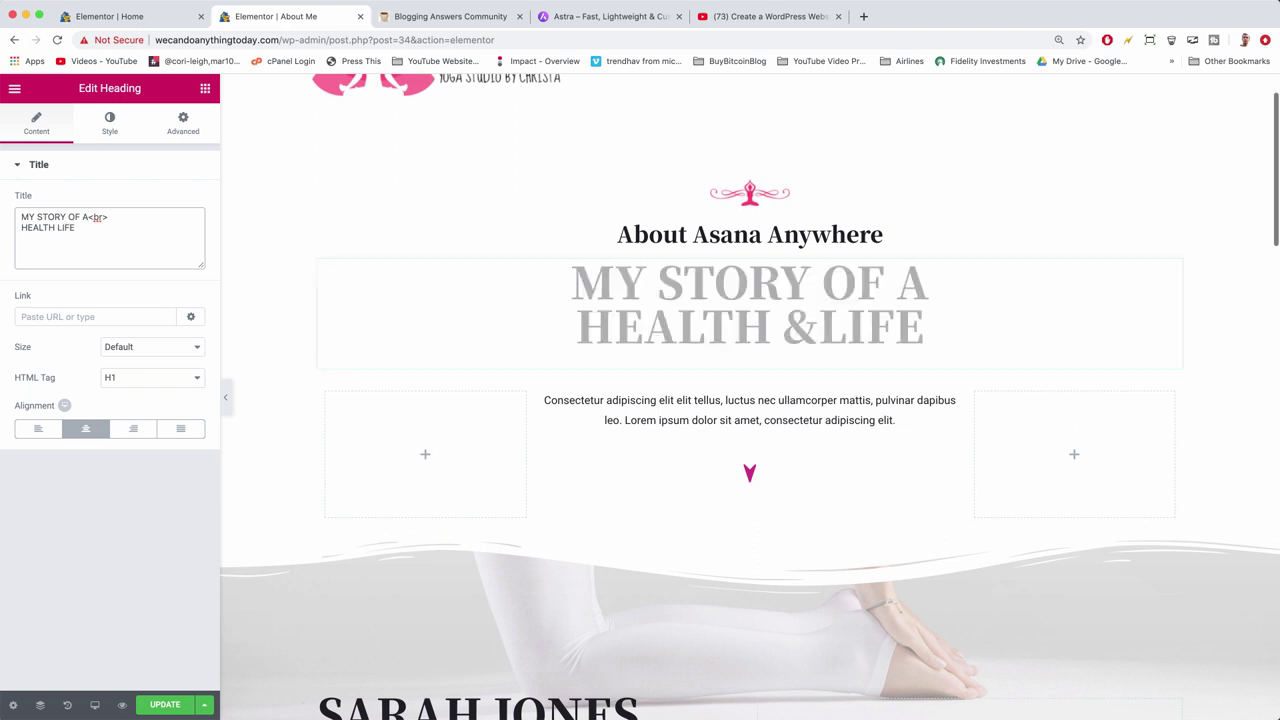
type("Y")
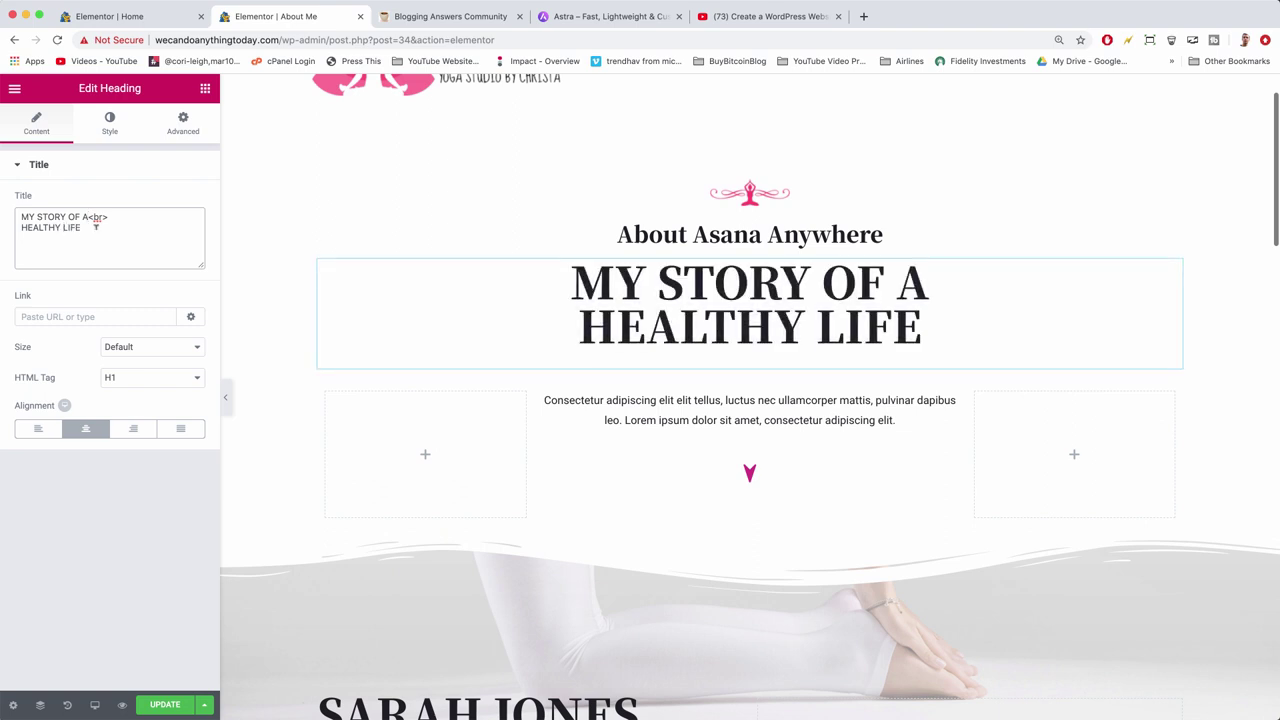
left_click_drag(87, 216, 113, 216)
type("/")
key("BackSpace")
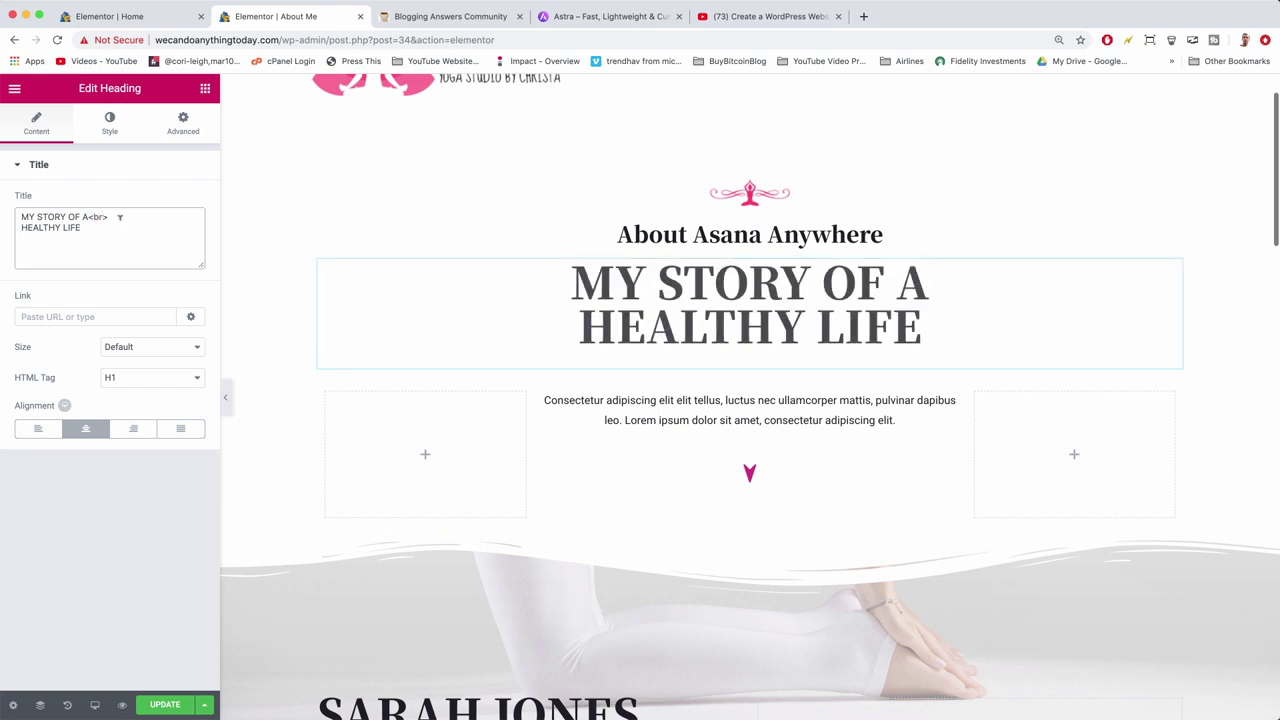
left_click(133, 217)
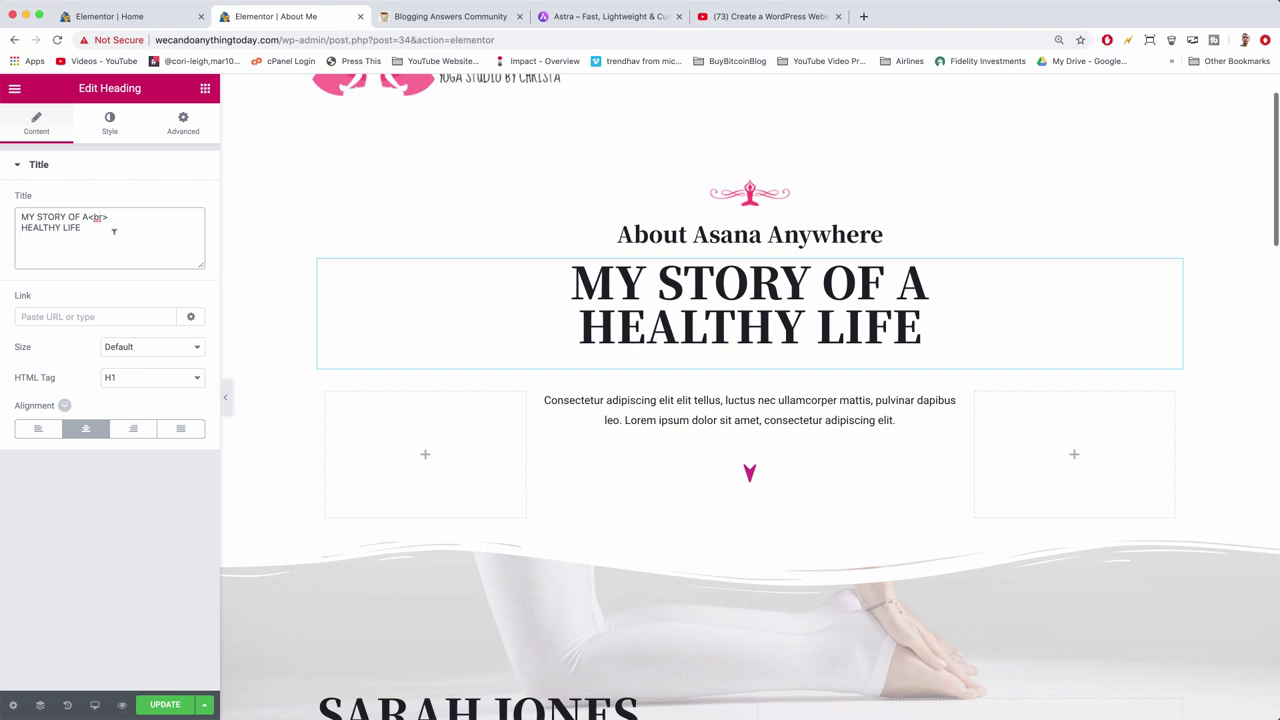
scroll(560, 280, "down", 2)
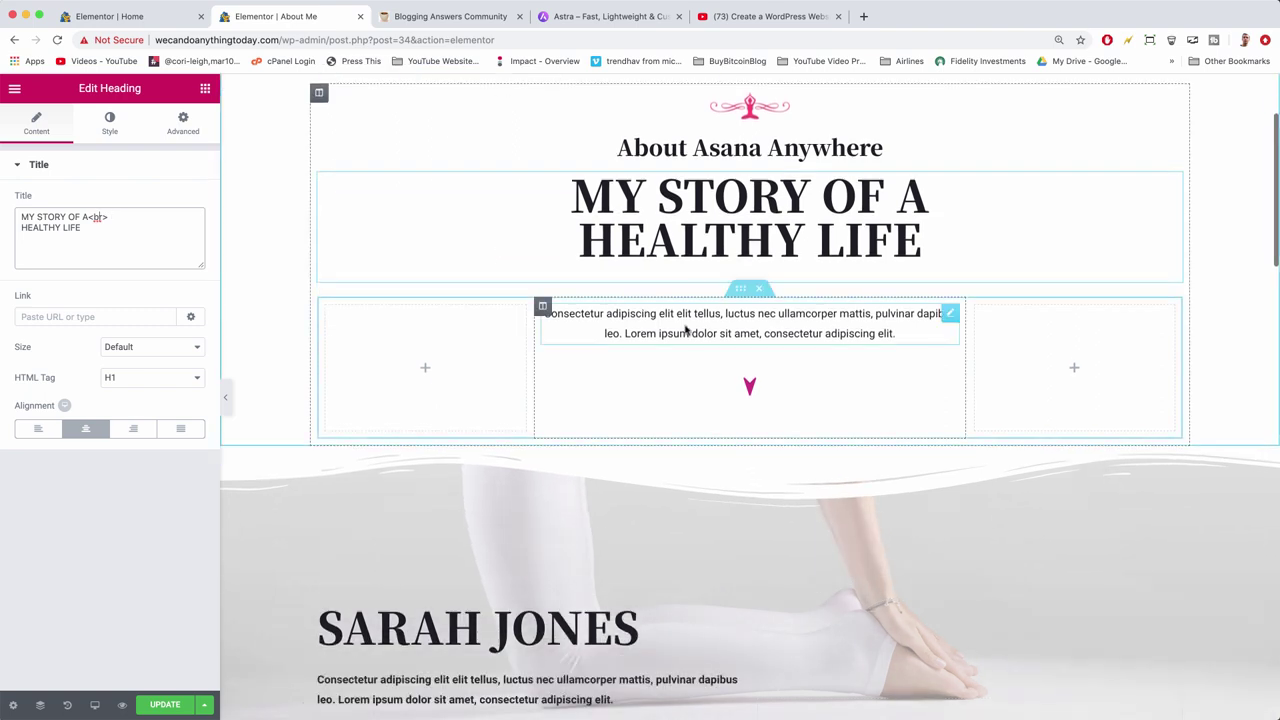
scroll(686, 330, "down", 1)
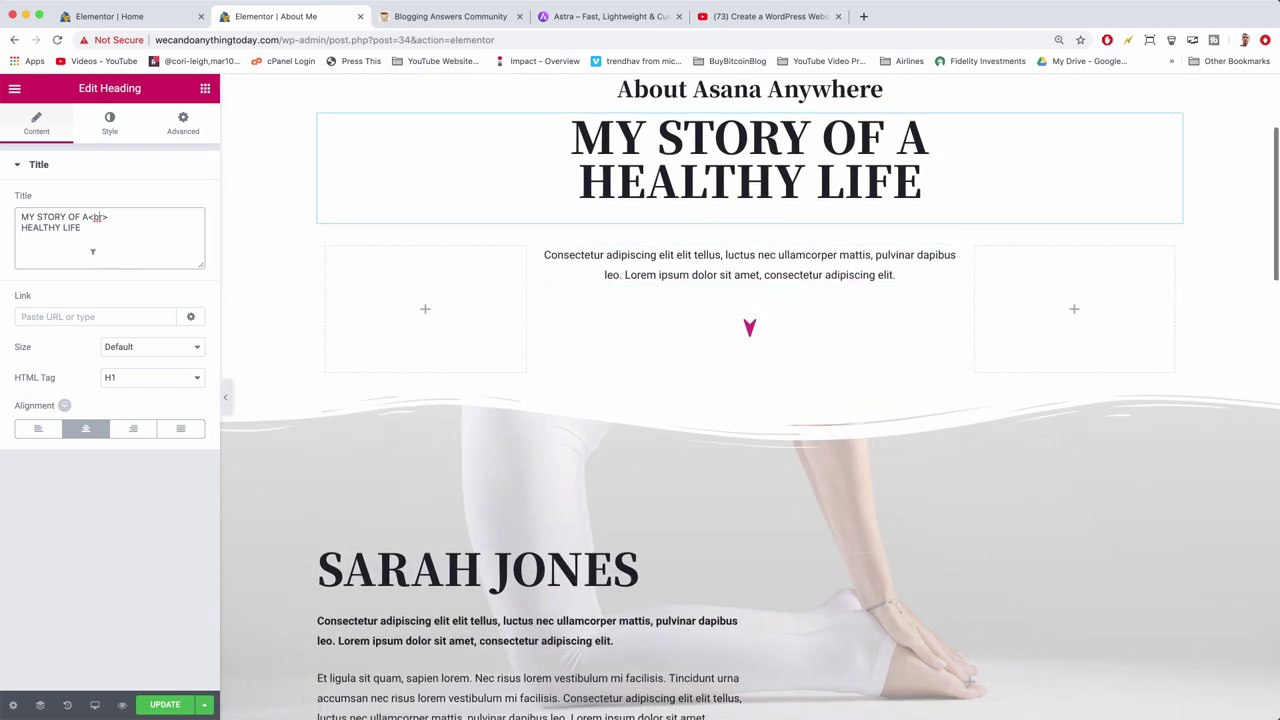
Delete the Lorem ipsum Text Editor widget under the heading.
left_click(953, 253)
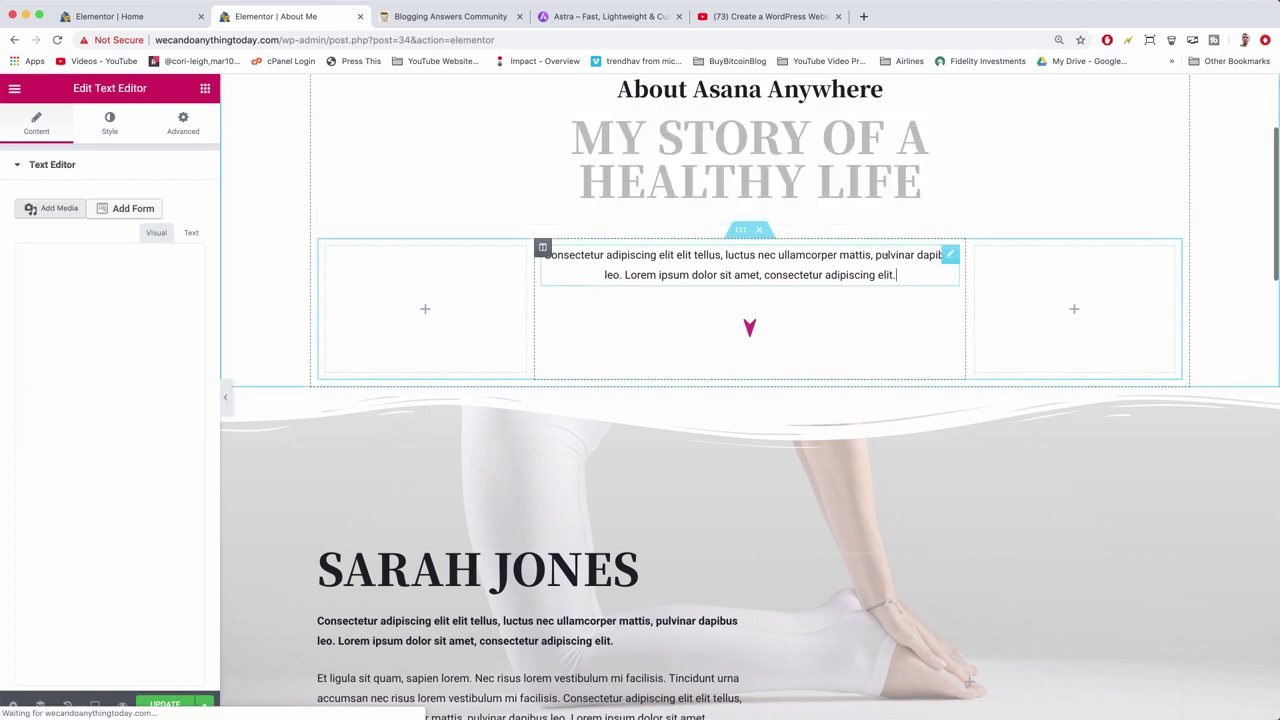
right_click(953, 253)
left_click(975, 456)
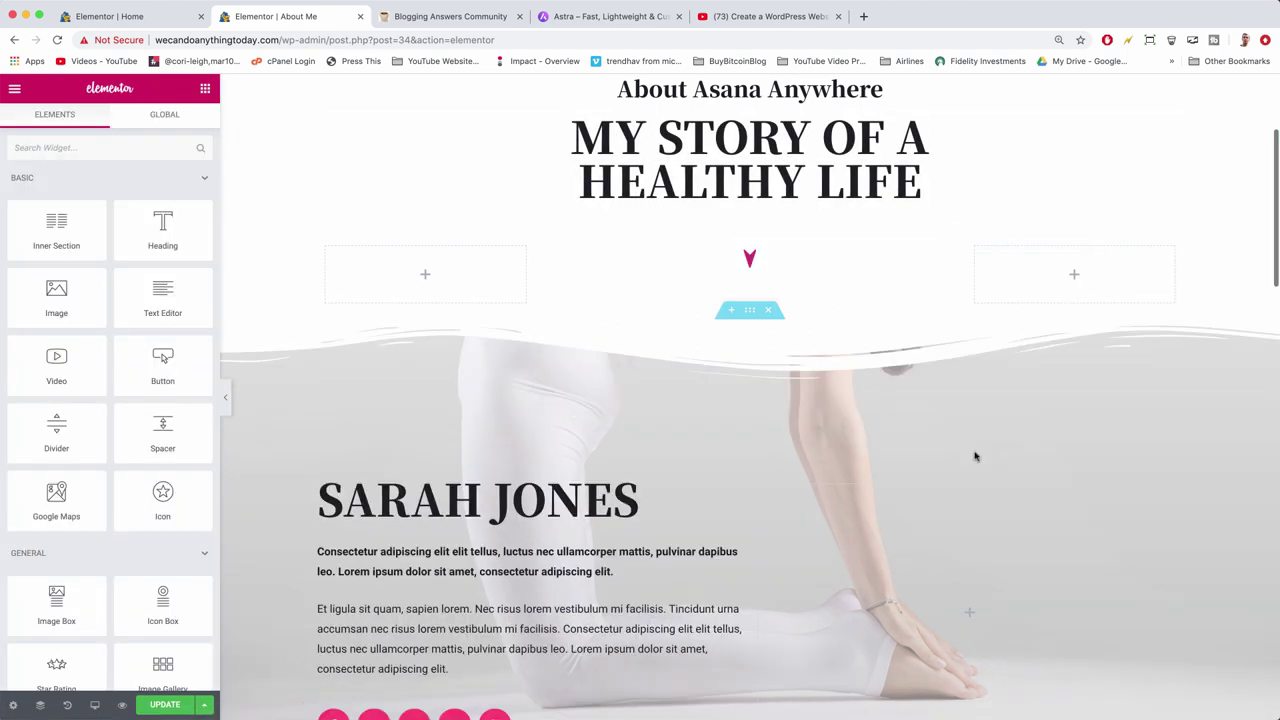
Check that the arrow icon below the heading links to #about.
left_click(750, 260)
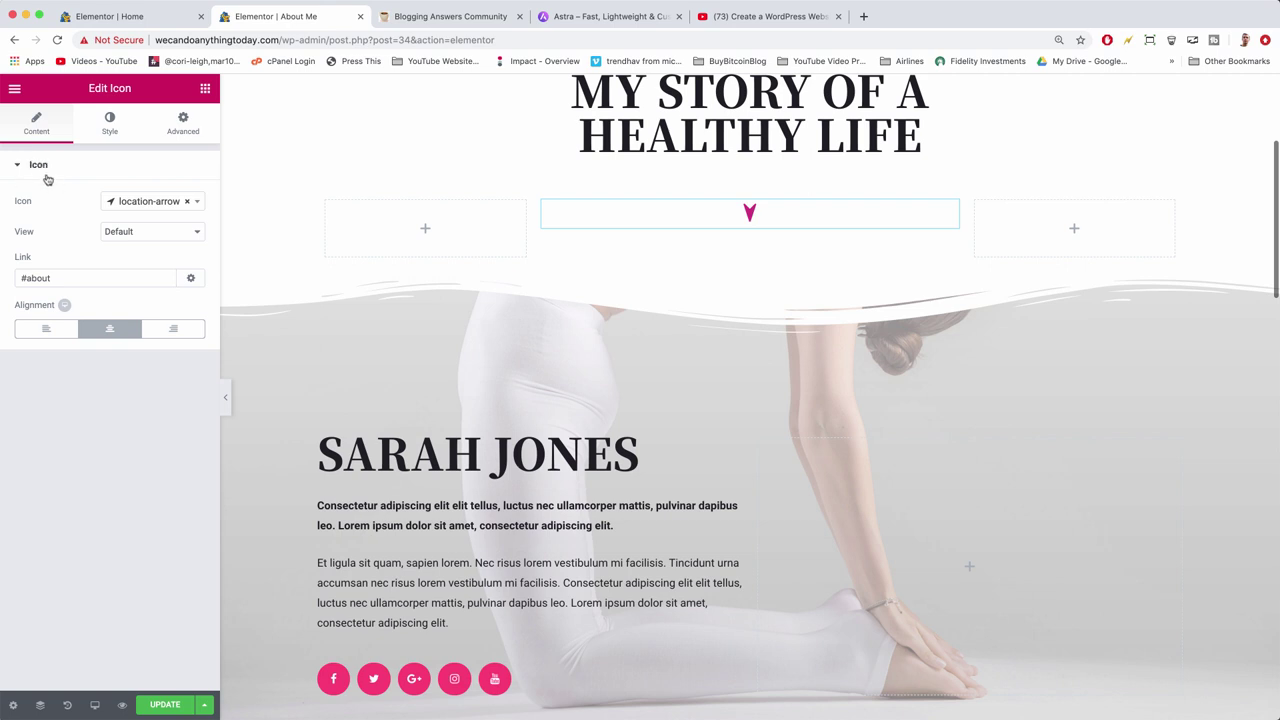
left_click(205, 89)
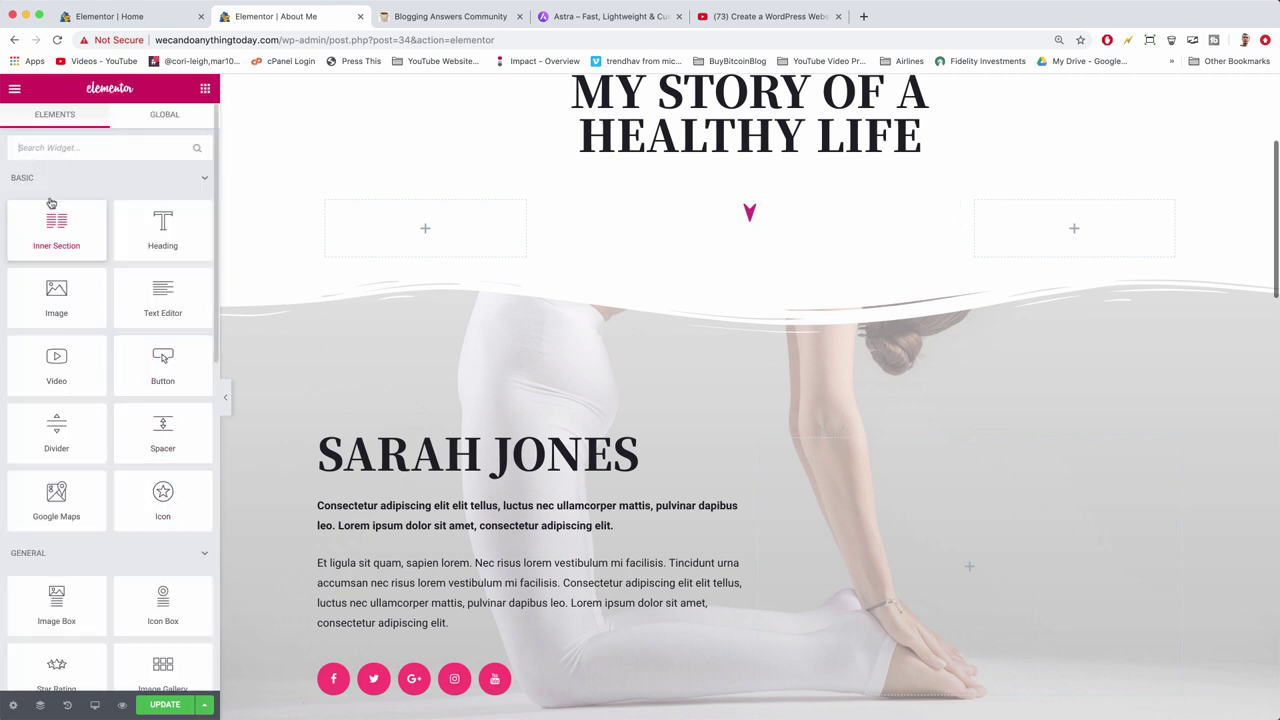
left_click(749, 210)
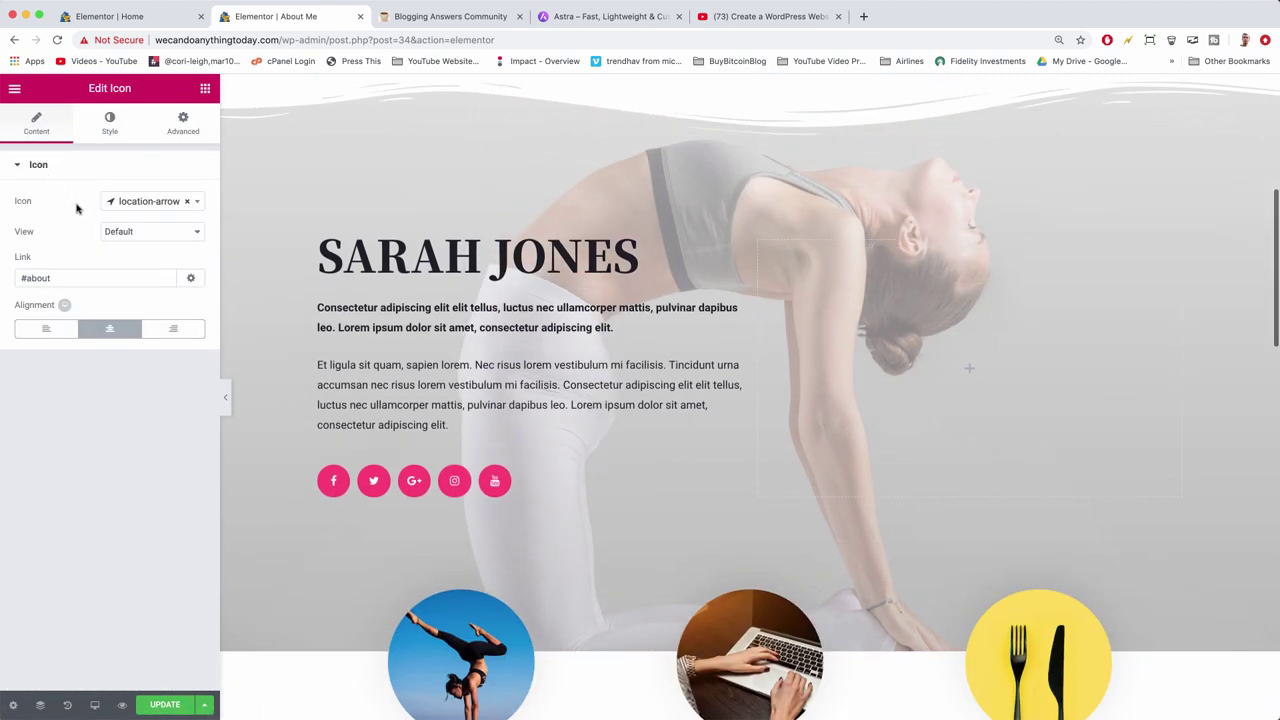
left_click(27, 279)
scroll(894, 271, "up", 5)
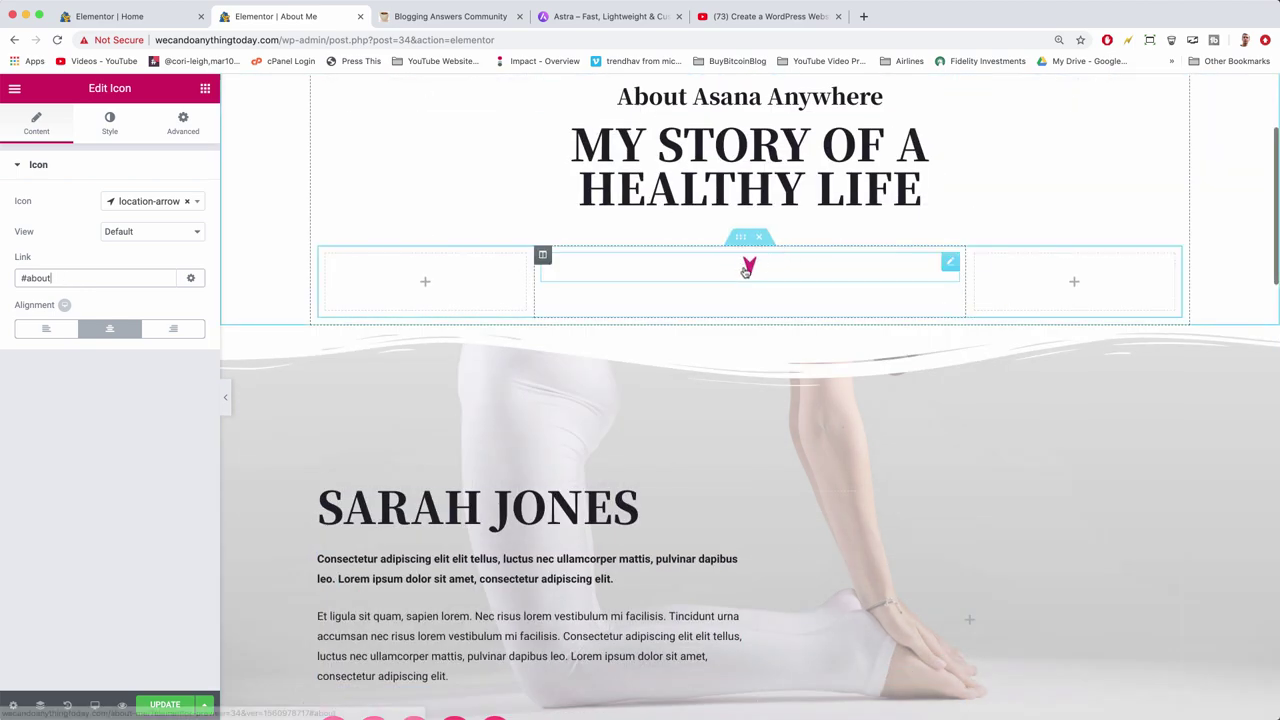
scroll(748, 271, "down", 5)
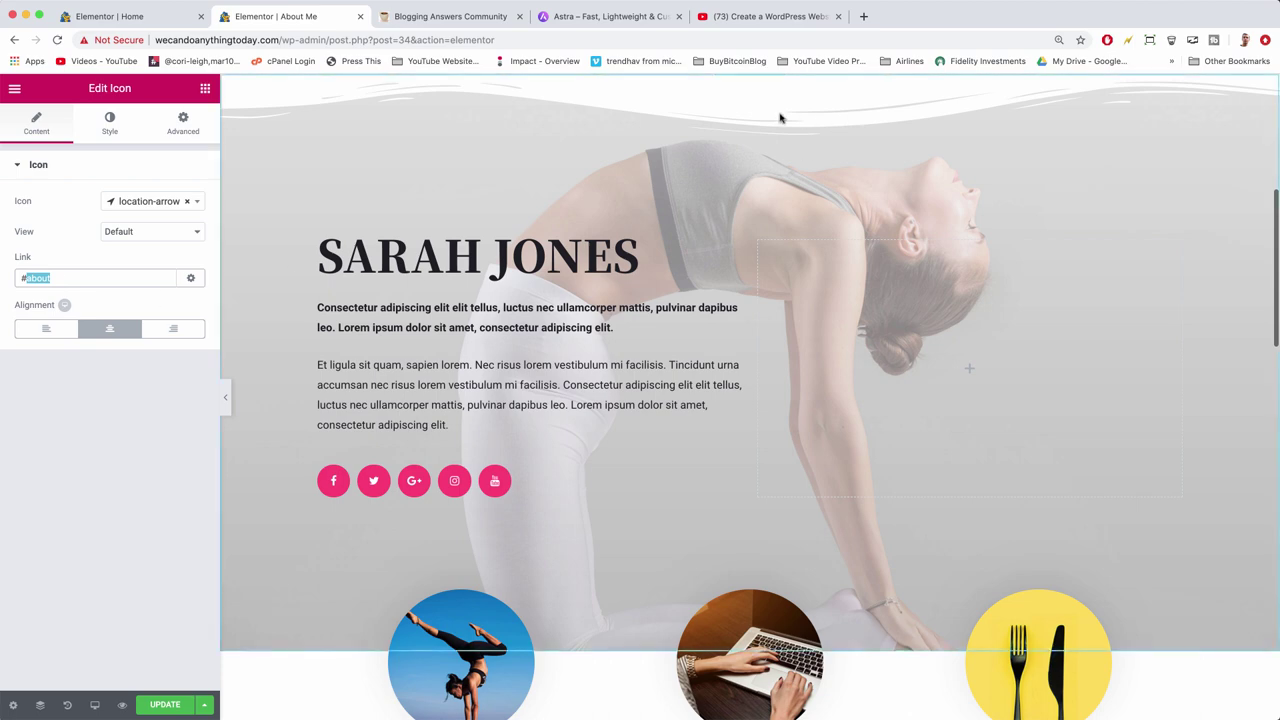
scroll(716, 197, "up", 3)
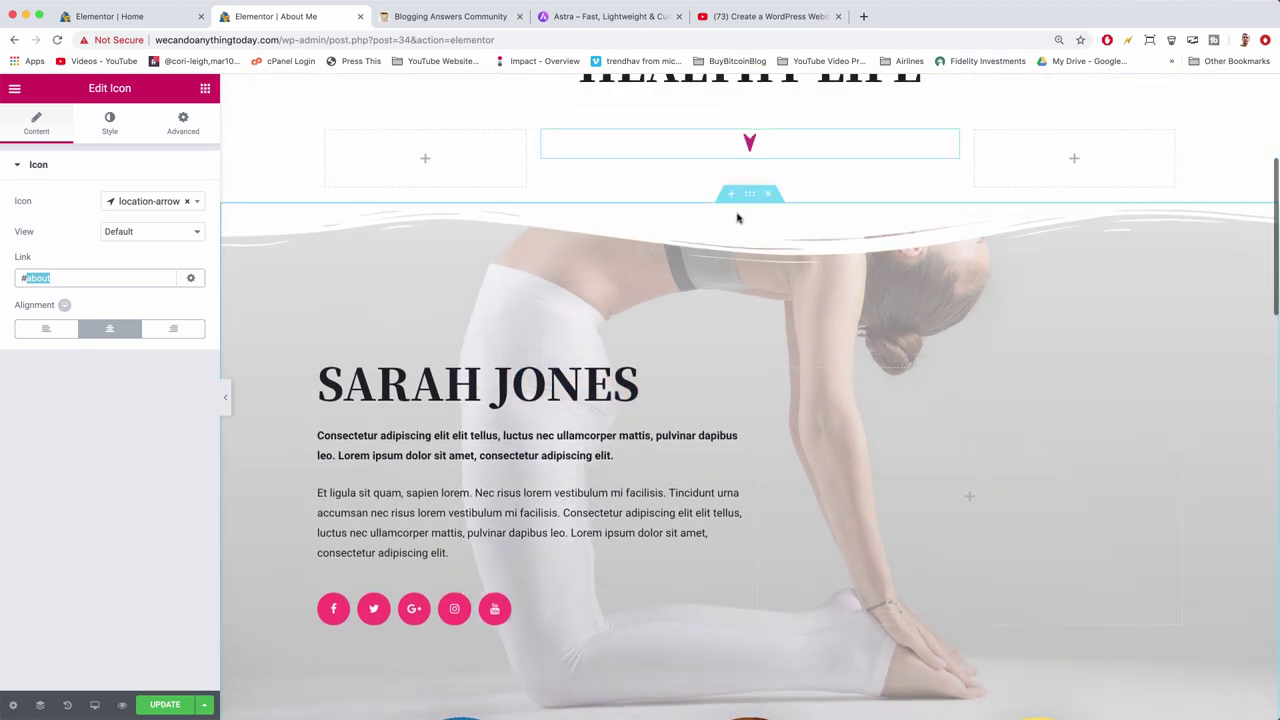
scroll(745, 220, "up", 2)
scroll(748, 208, "down", 4)
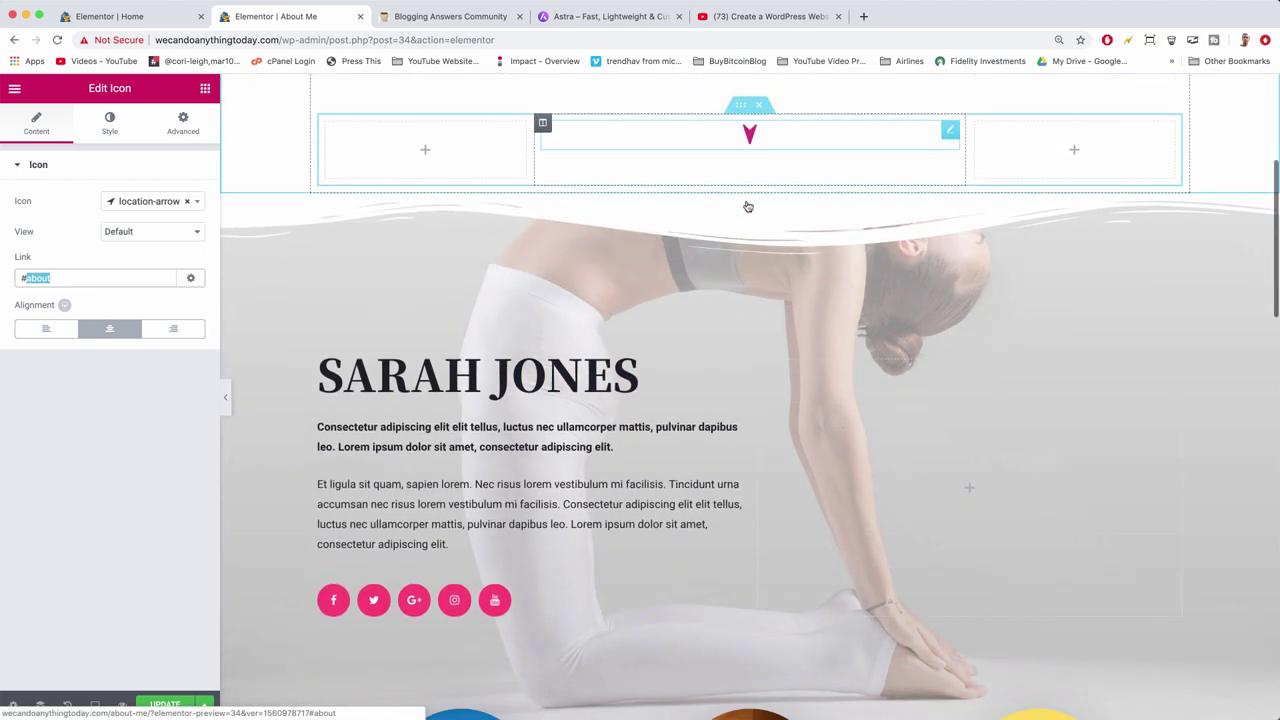
scroll(755, 95, "up", 2)
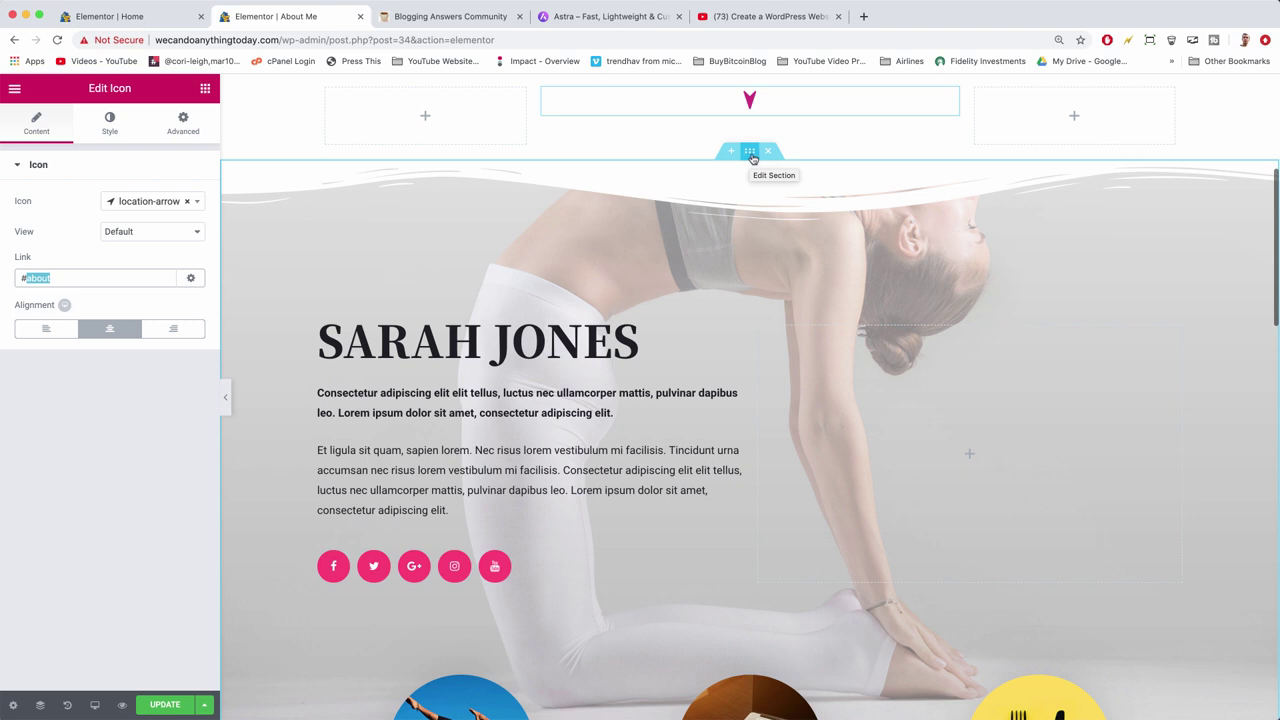
Inspect the bio section's Advanced settings to confirm its CSS ID is 'about'.
left_click(752, 157)
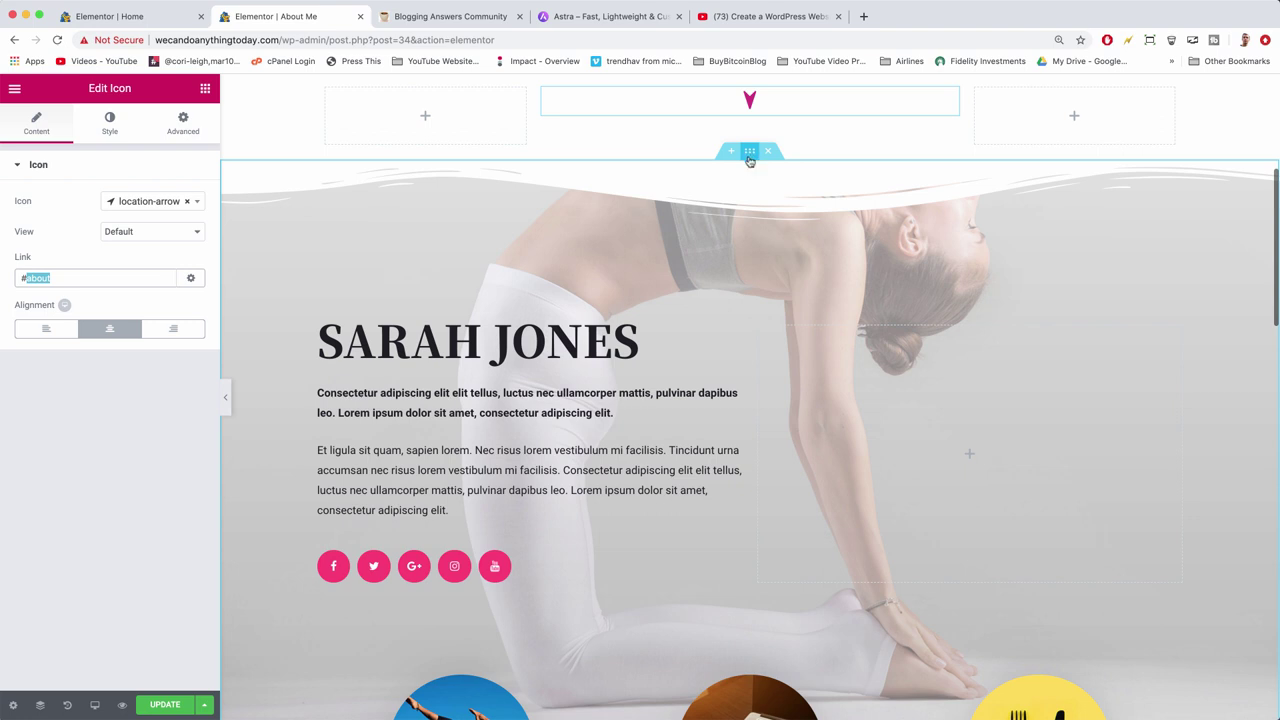
left_click(196, 130)
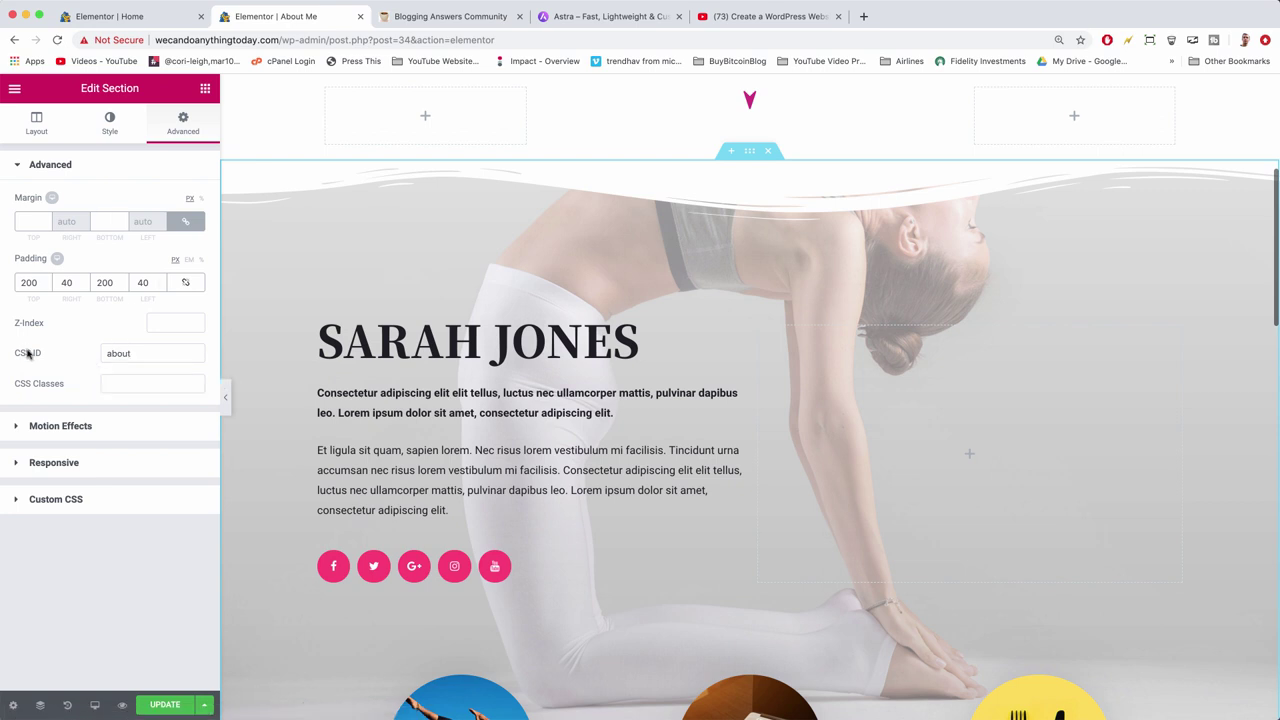
left_click(104, 350)
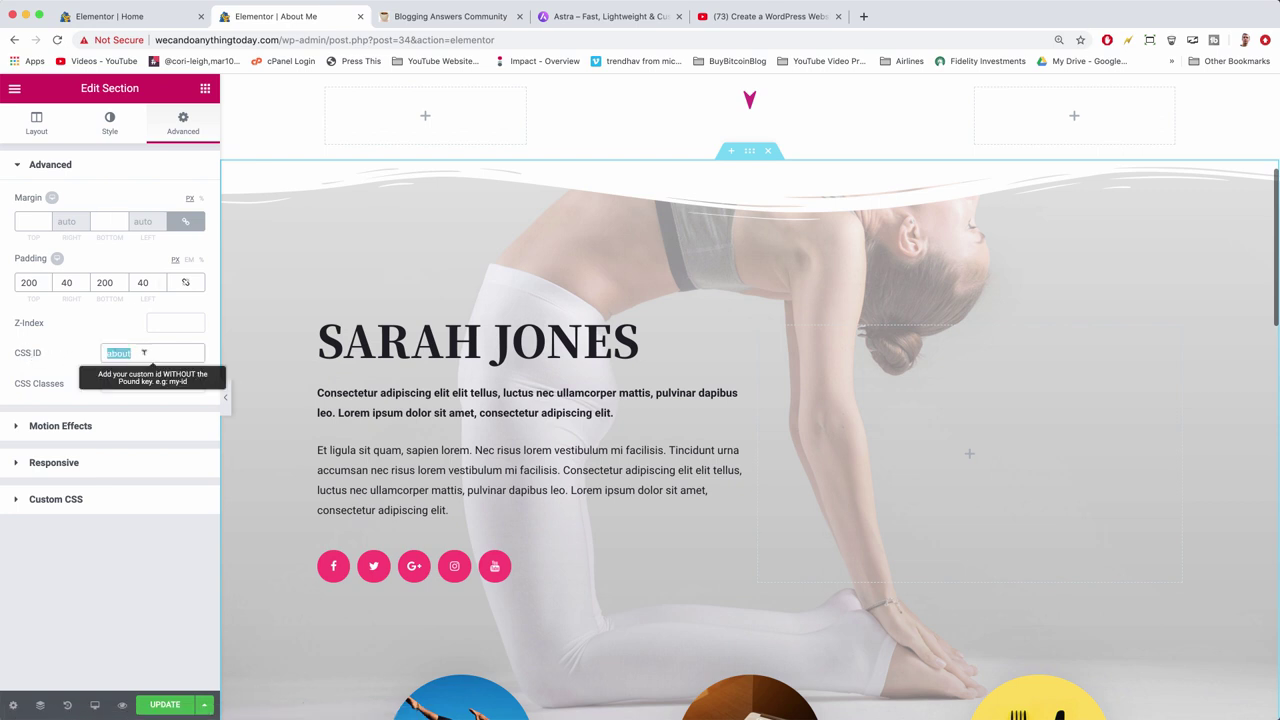
left_click(160, 354)
left_click_drag(150, 351, 101, 358)
left_click(151, 354)
Compare the arrow icon's #about link against the section's 'about' ID.
scroll(755, 300, "up", 2)
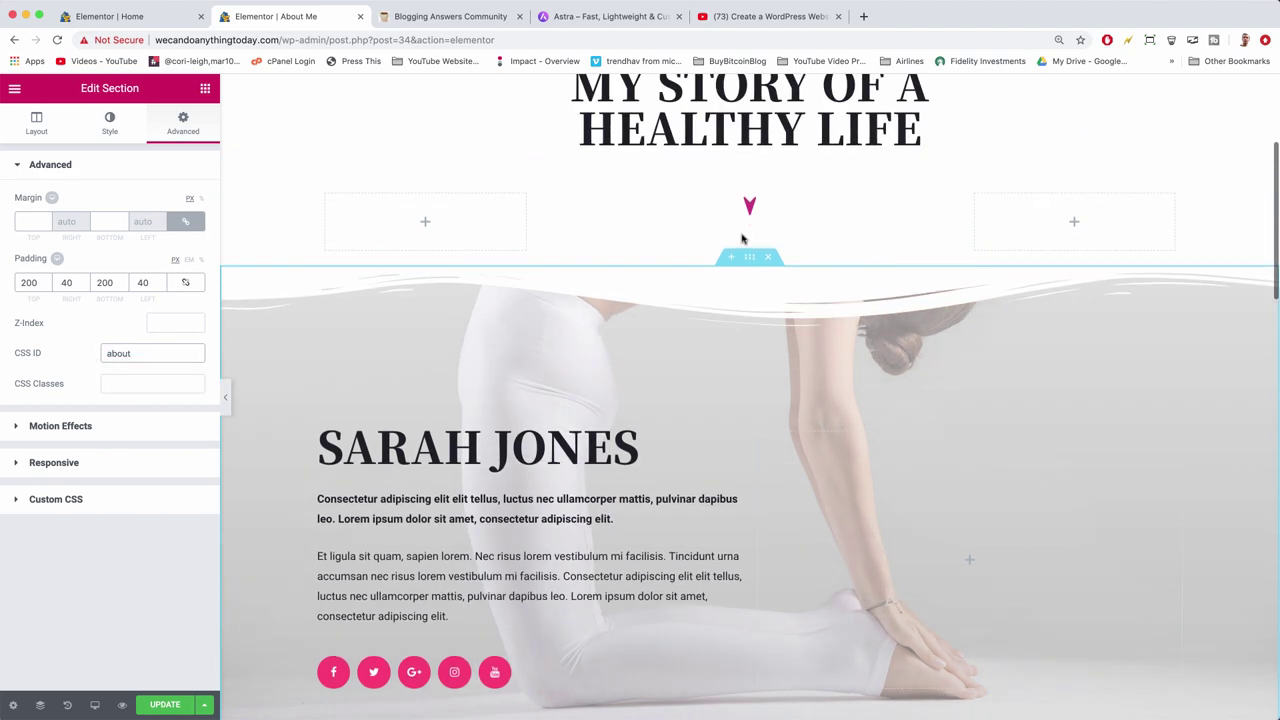
left_click(745, 207)
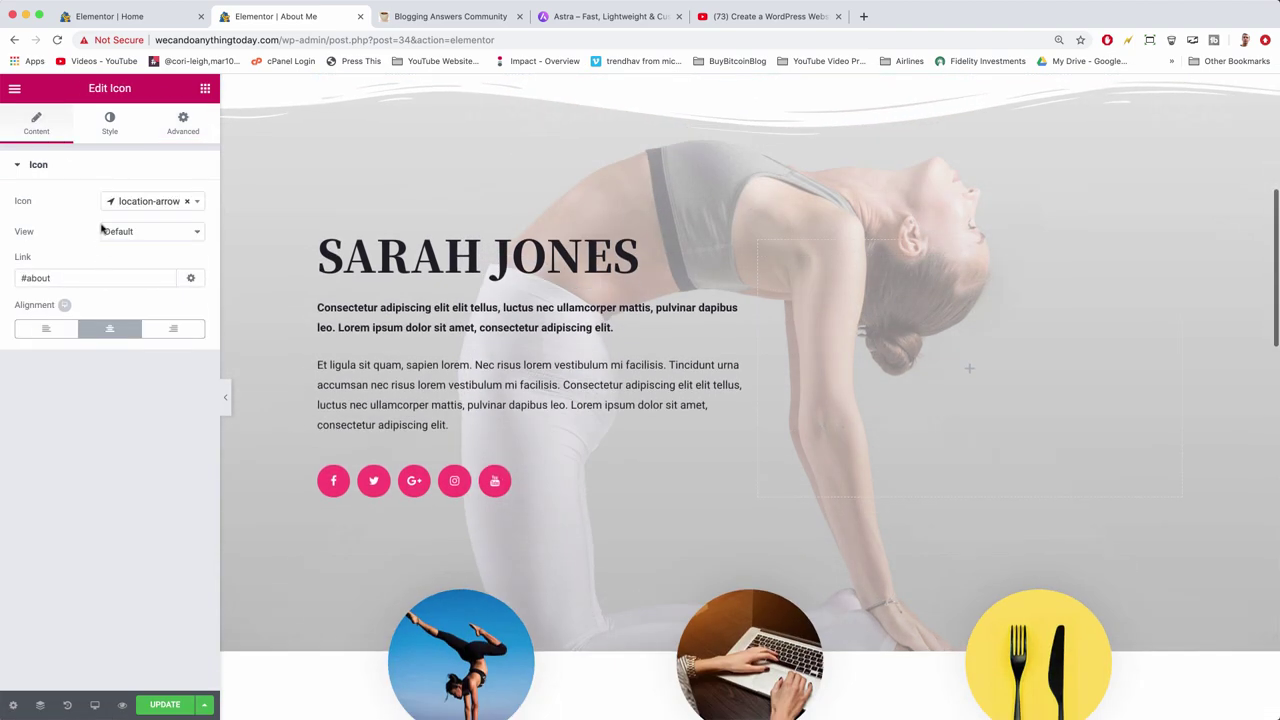
left_click_drag(30, 278, 54, 278)
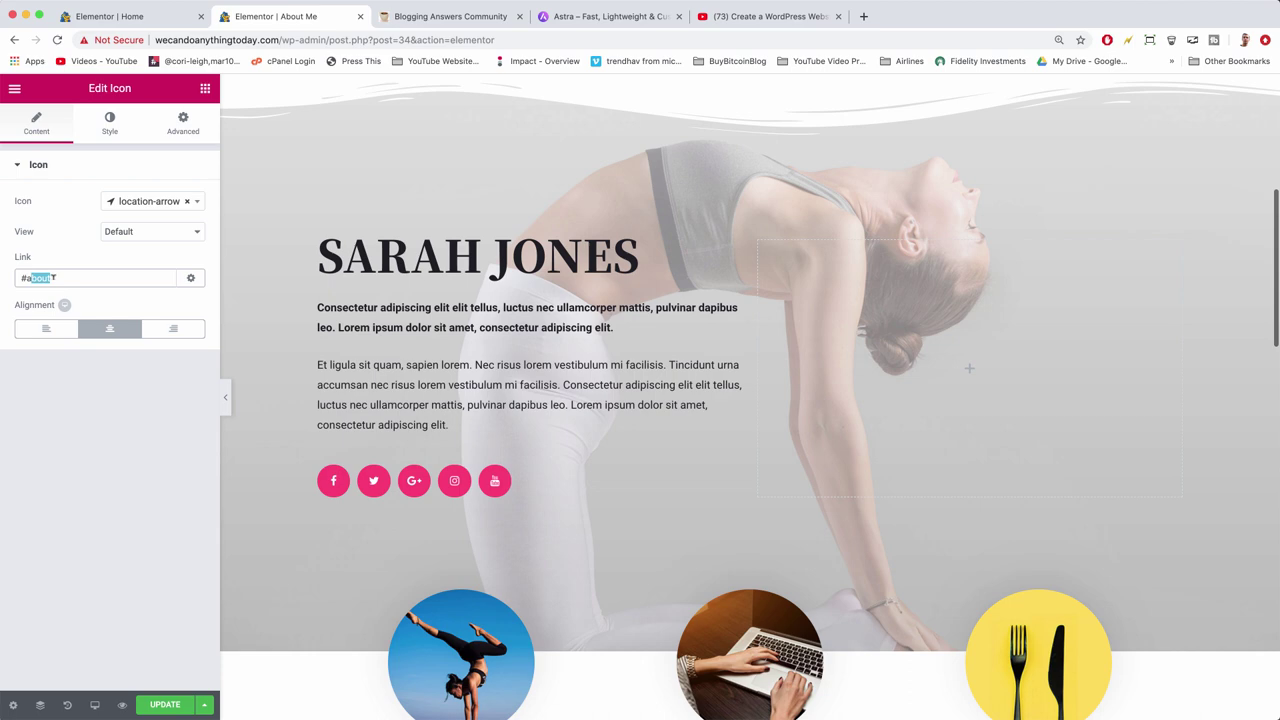
scroll(637, 214, "up", 2)
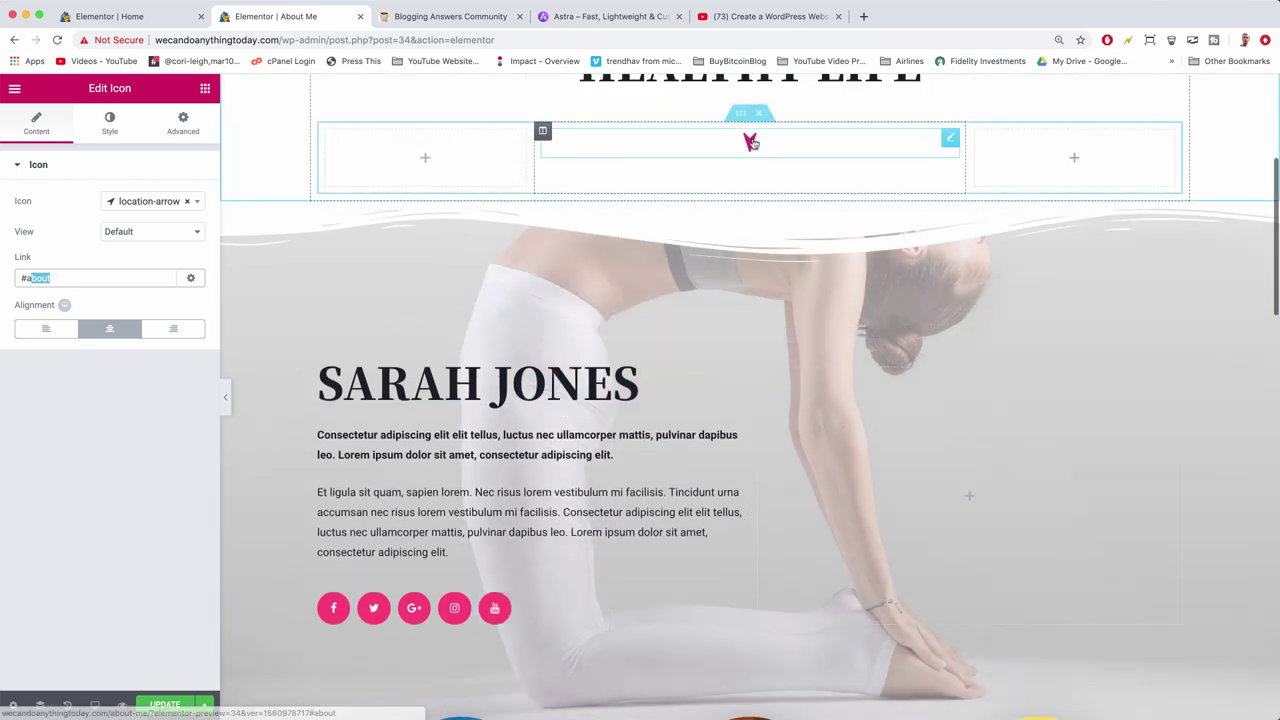
scroll(752, 142, "down", 2)
scroll(753, 142, "up", 3)
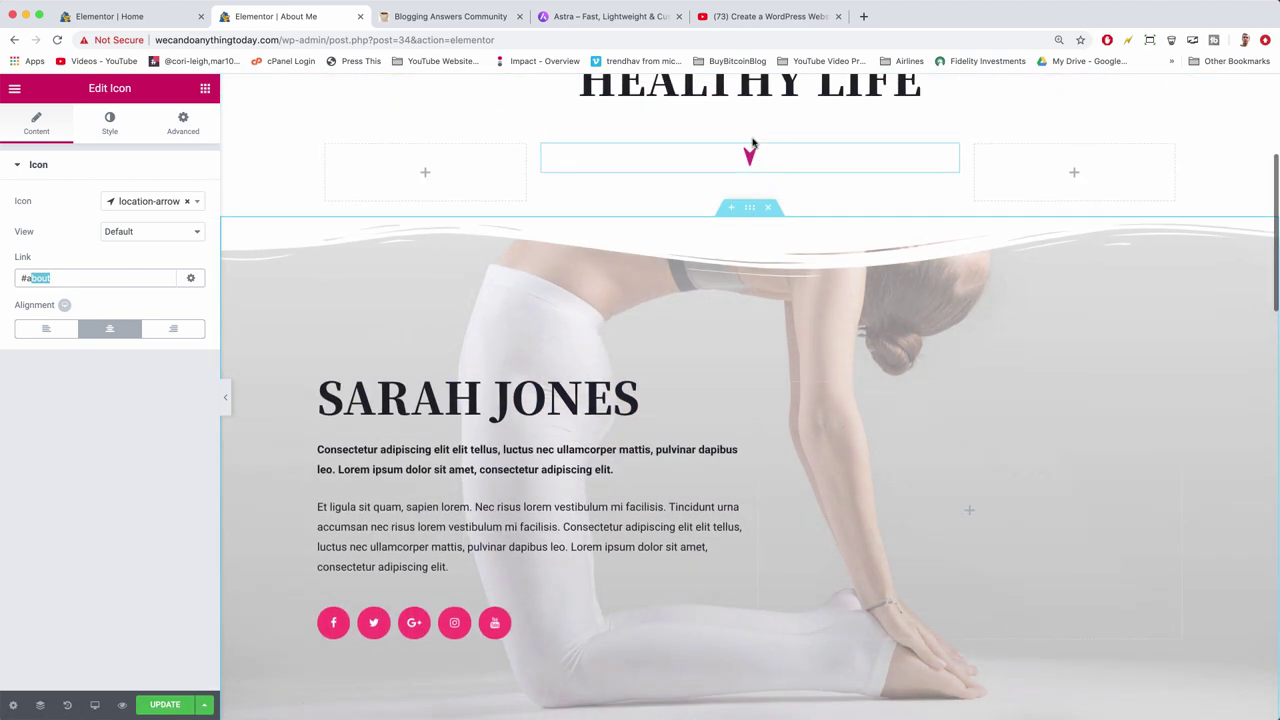
scroll(753, 142, "down", 2)
scroll(753, 142, "down", 1)
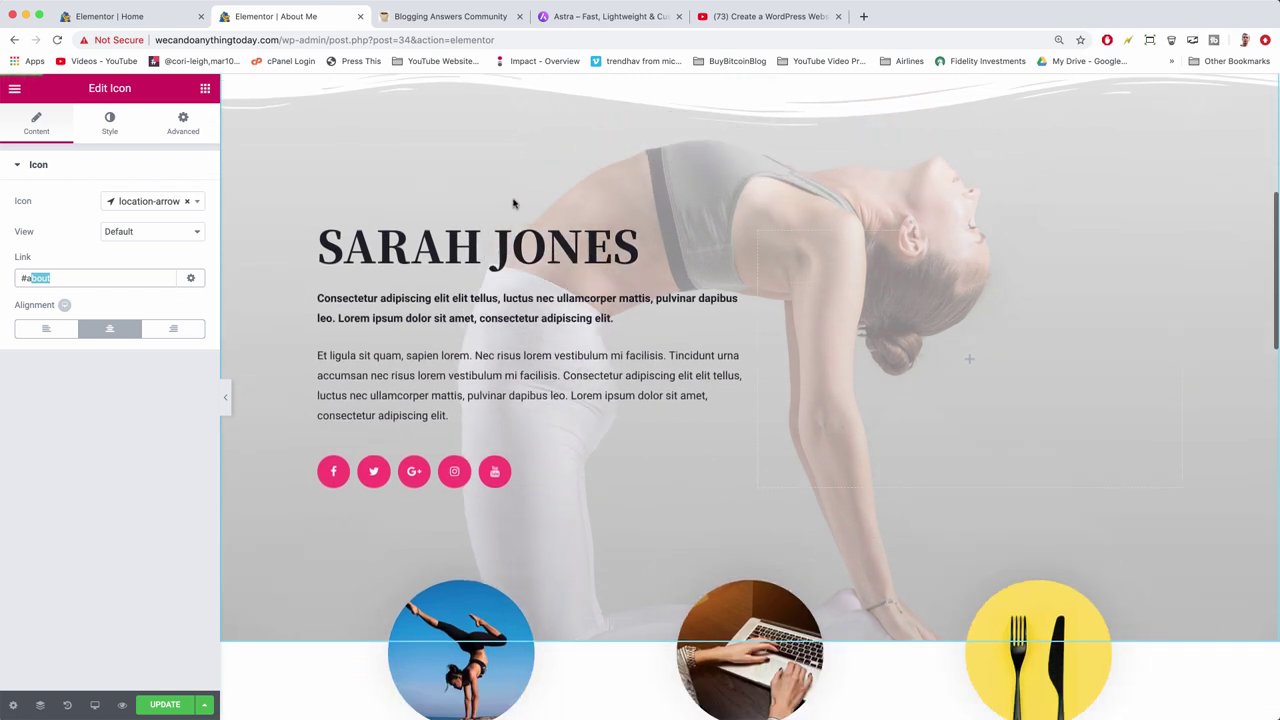
Clear the bio section's name heading and type the new 'I AM …' heading with the owner's first name, fixing typos.
left_click(525, 240)
double_click(525, 240)
key("super+a")
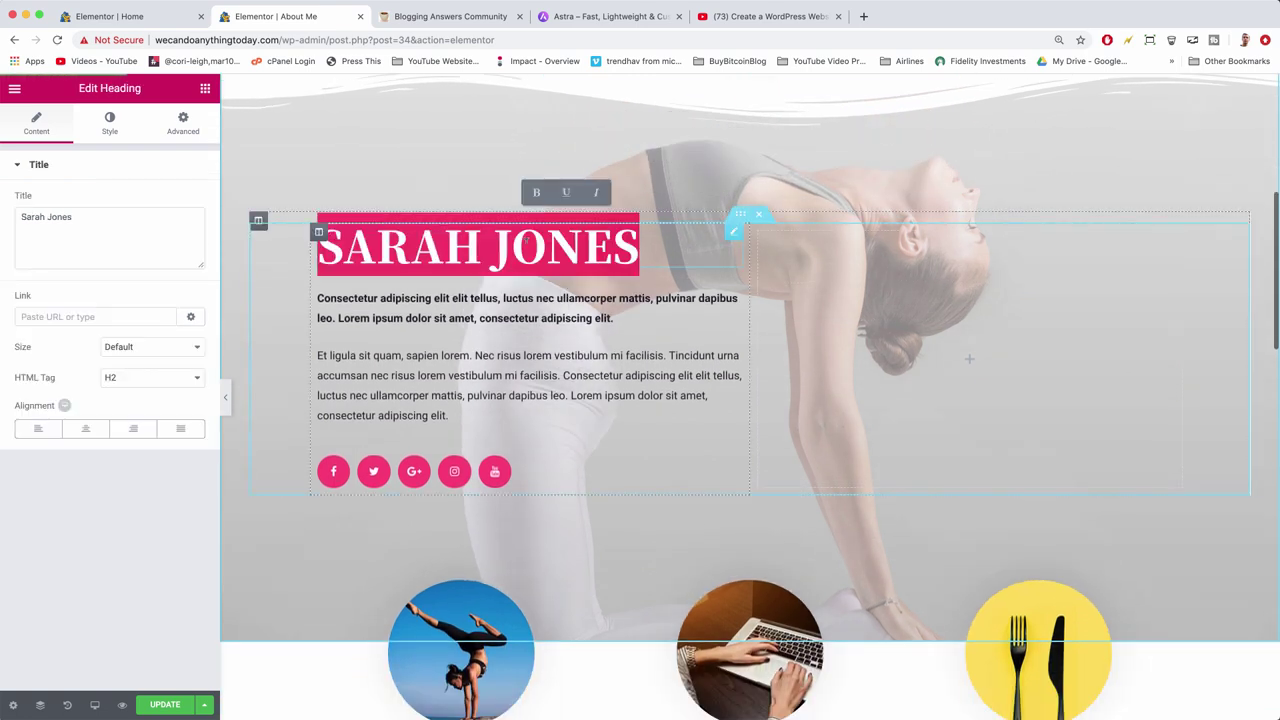
key("BackSpace")
type("Im a")
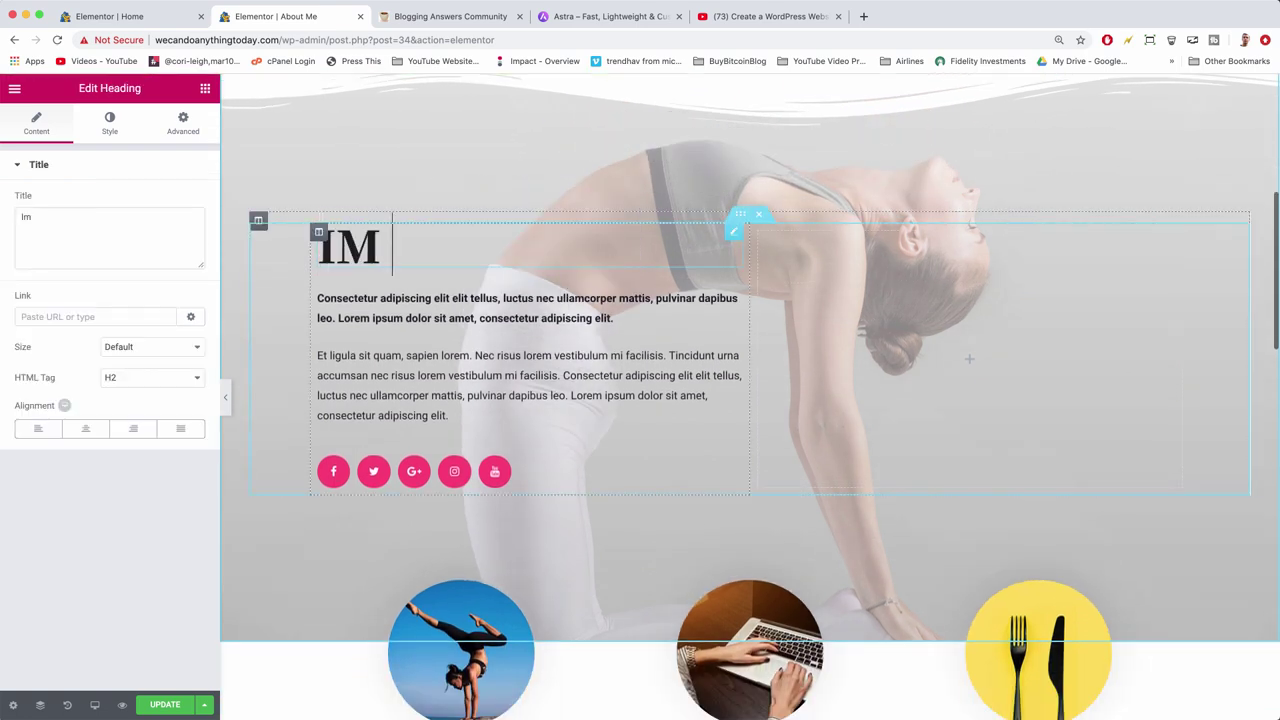
key("BackSpace")
type("a")
key("BackSpace")
key("BackSpace")
key("BackSpace")
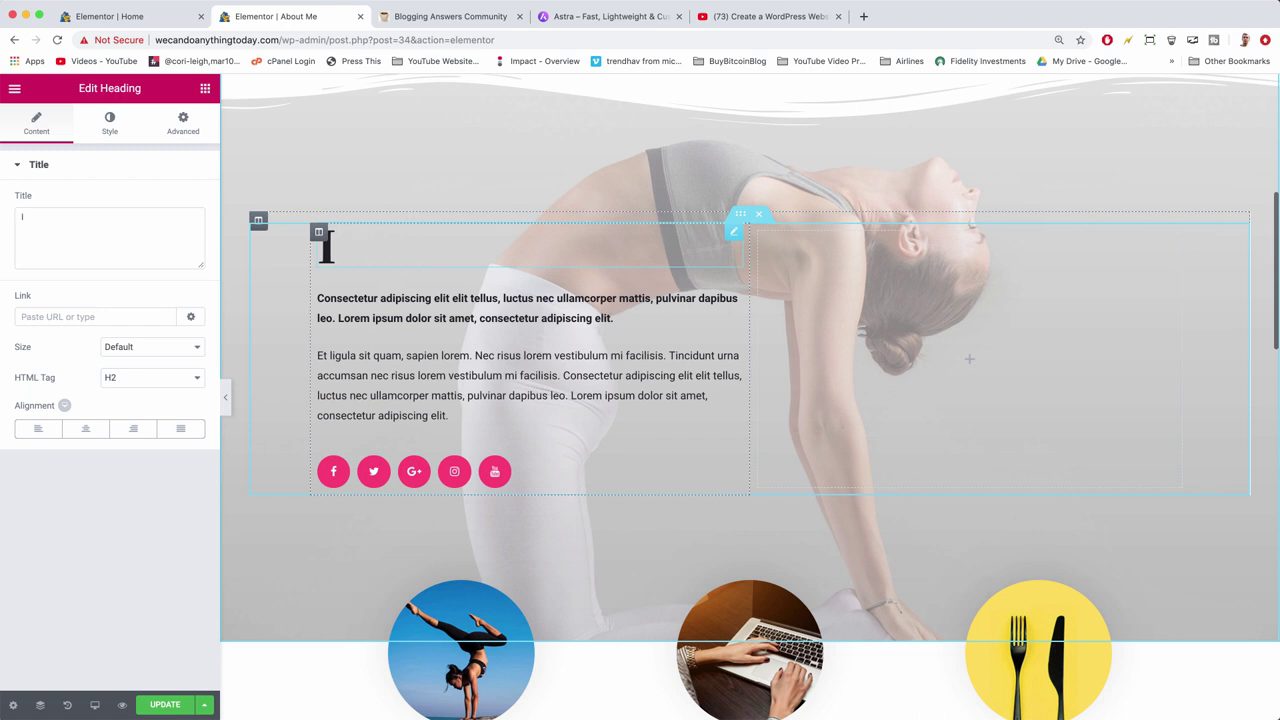
type("AM CHRISTA")
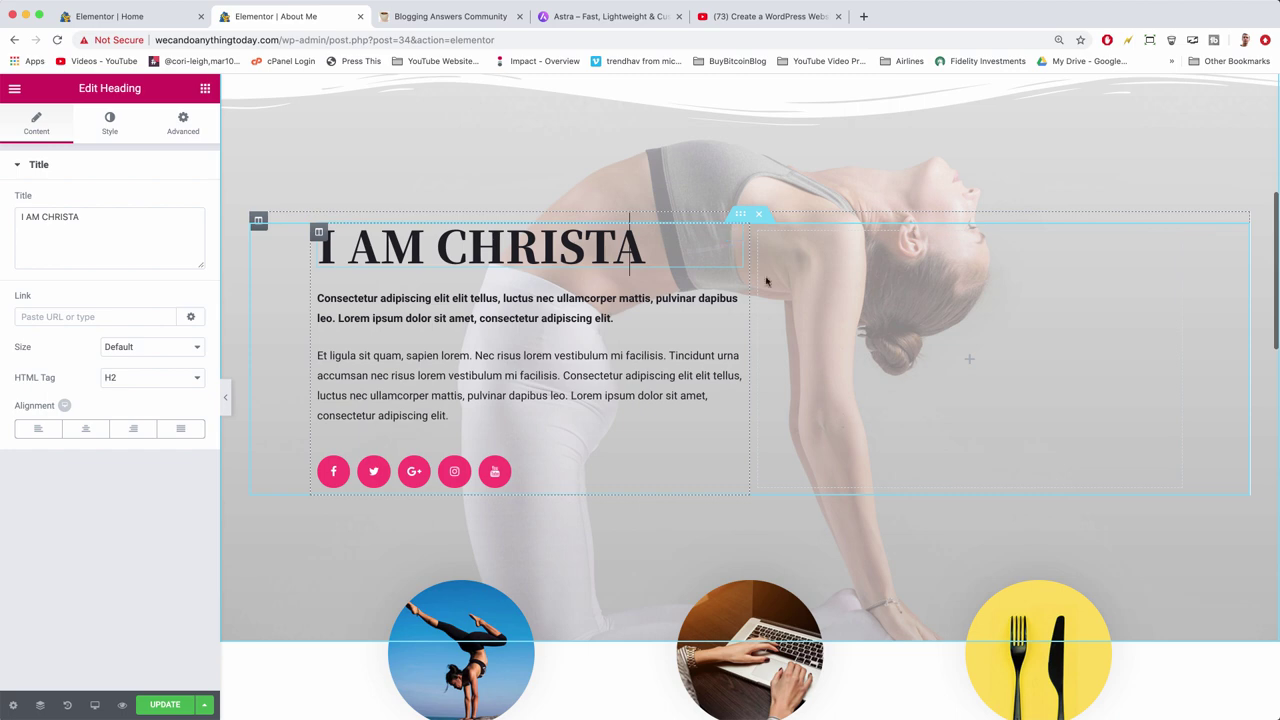
Replace the first placeholder paragraph with 'Believe it or not I haven't always lead a healthy lifestyle.'.
left_click(629, 319)
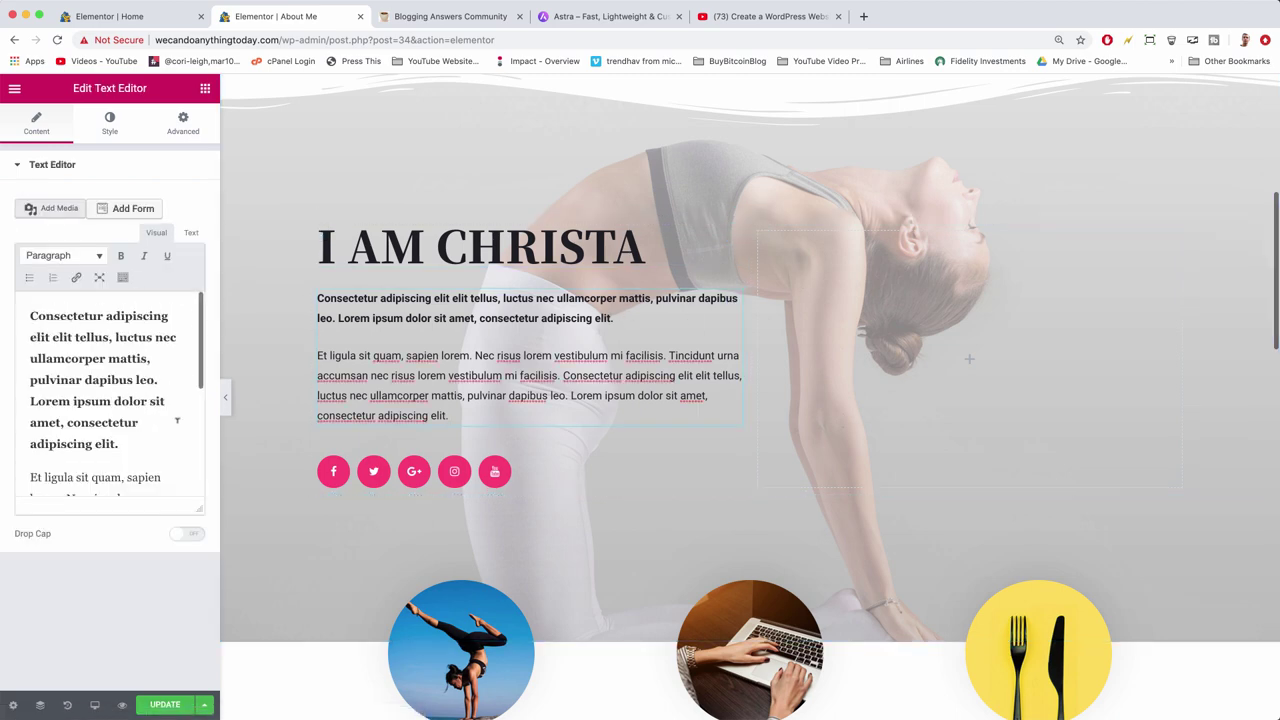
triple_click(100, 380)
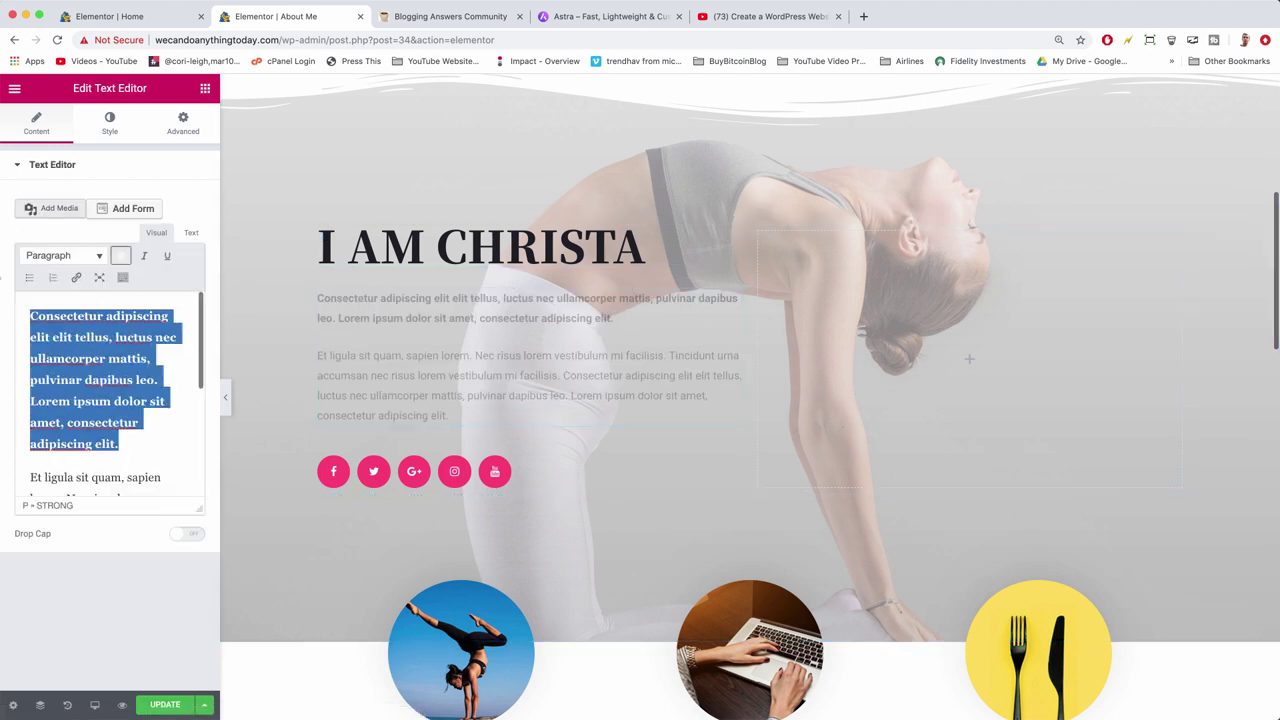
type("Believe it or not")
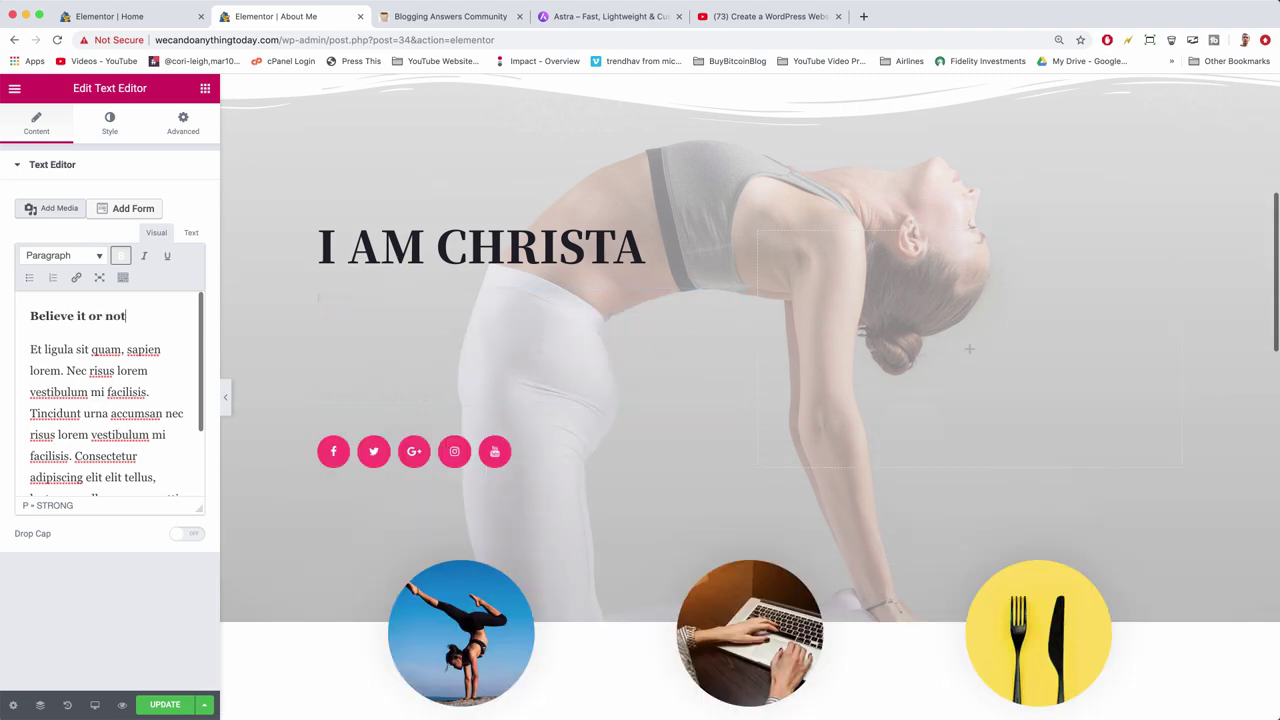
type(" I haven't a")
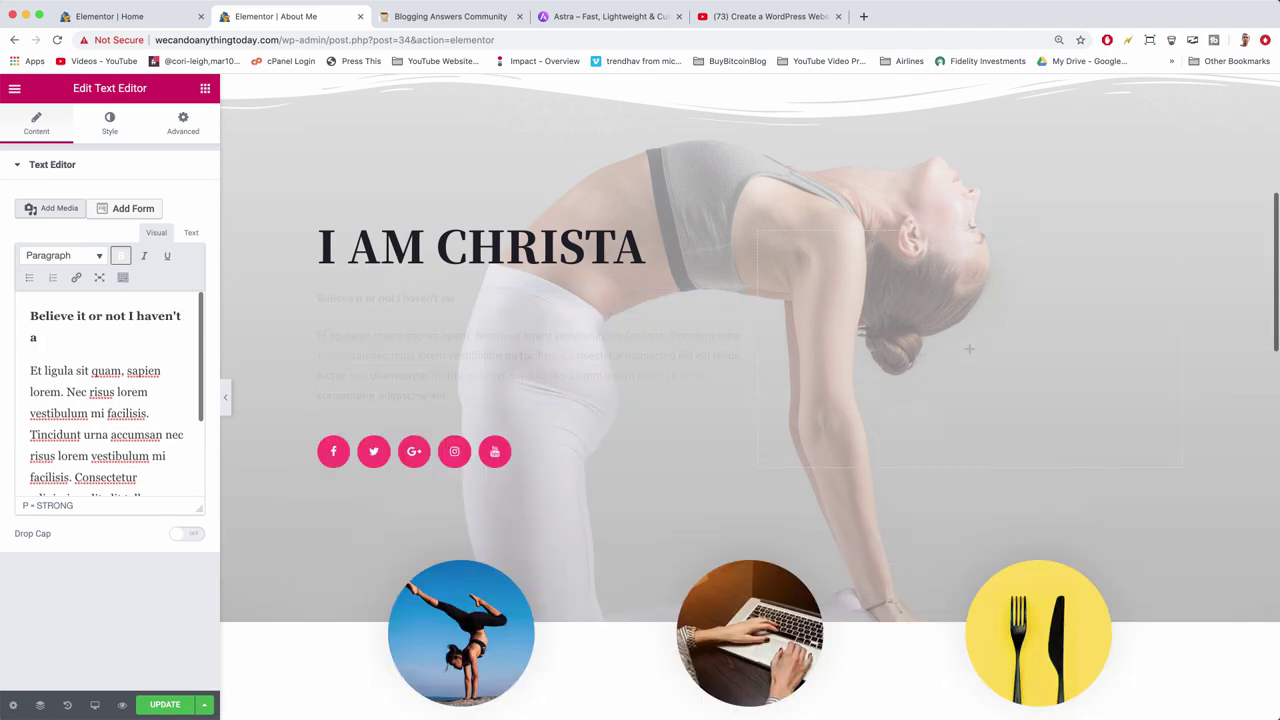
type("lways lead a ")
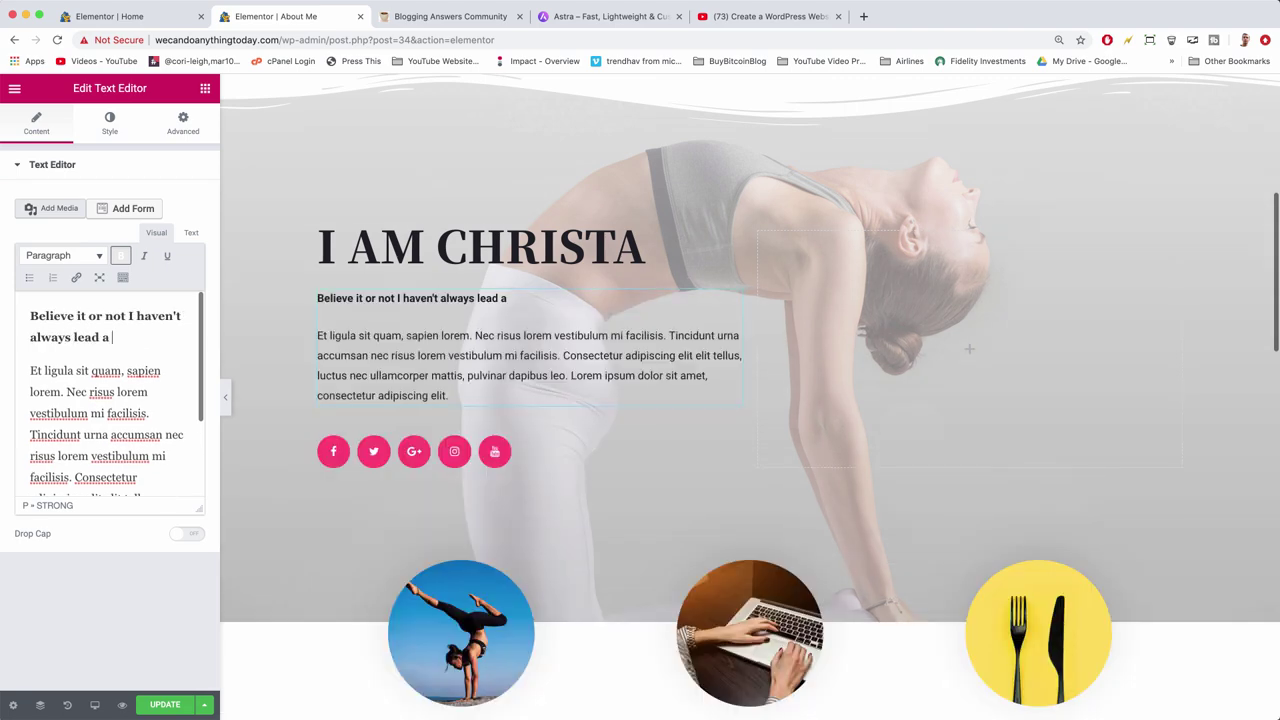
type("healthy lifestyle")
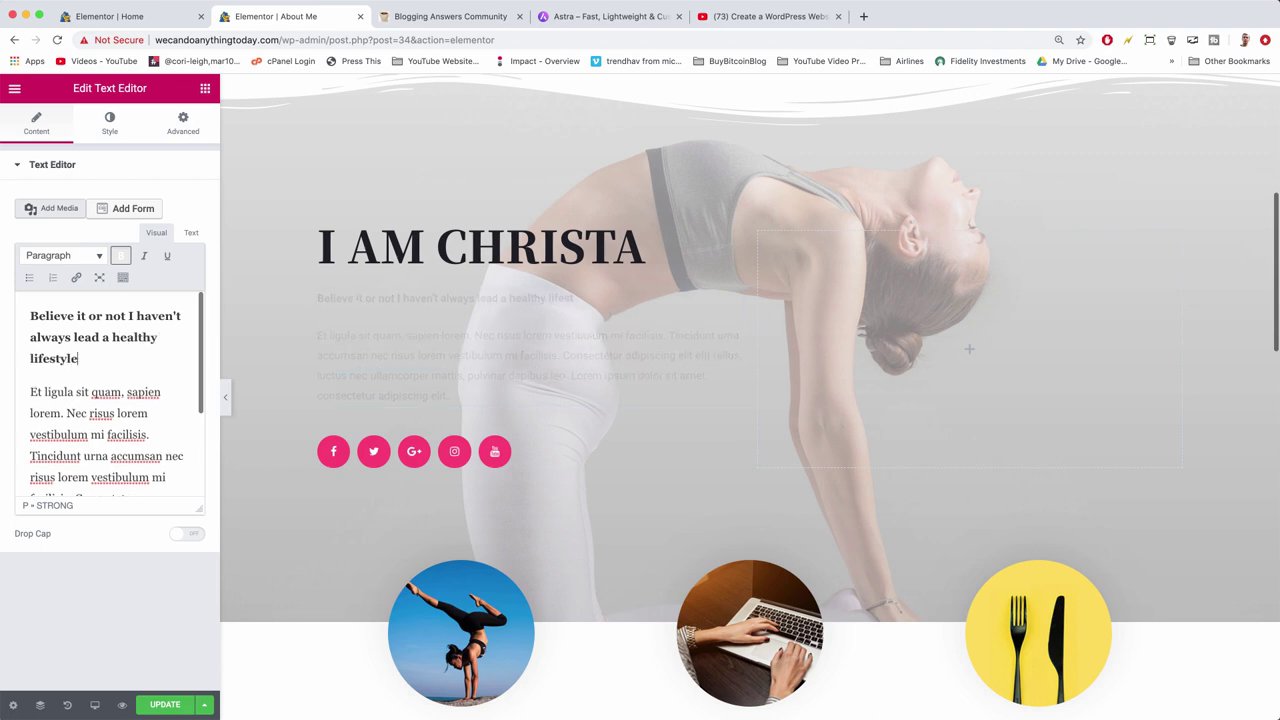
type(".")
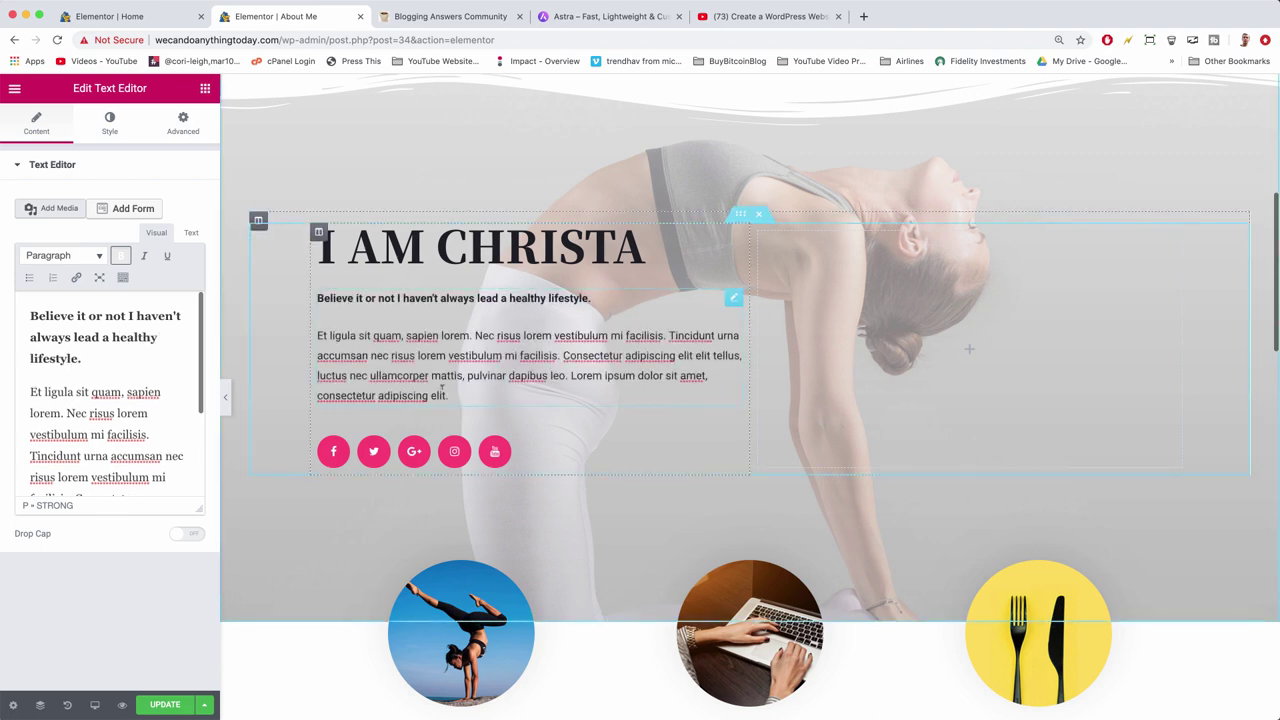
Replace the second paragraph with the family bio about healthy foods not being promoted or available.
triple_click(321, 334)
type("My")
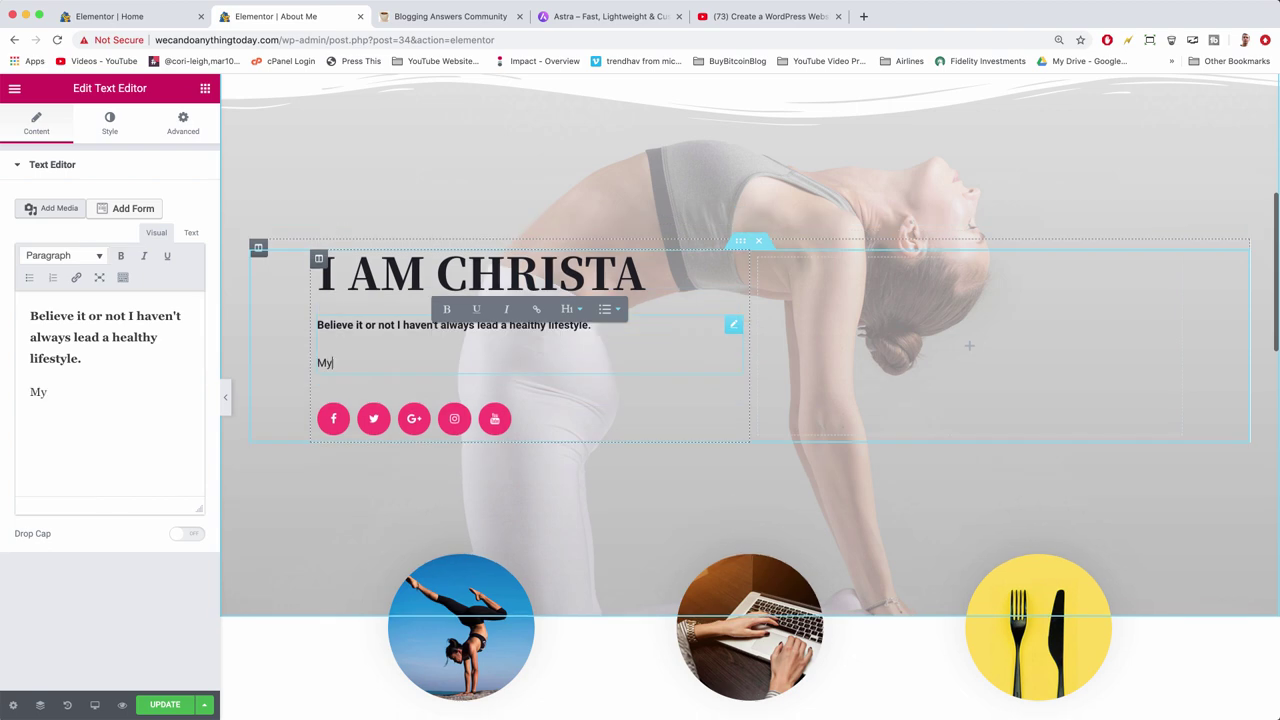
type(" family grew up in a tim")
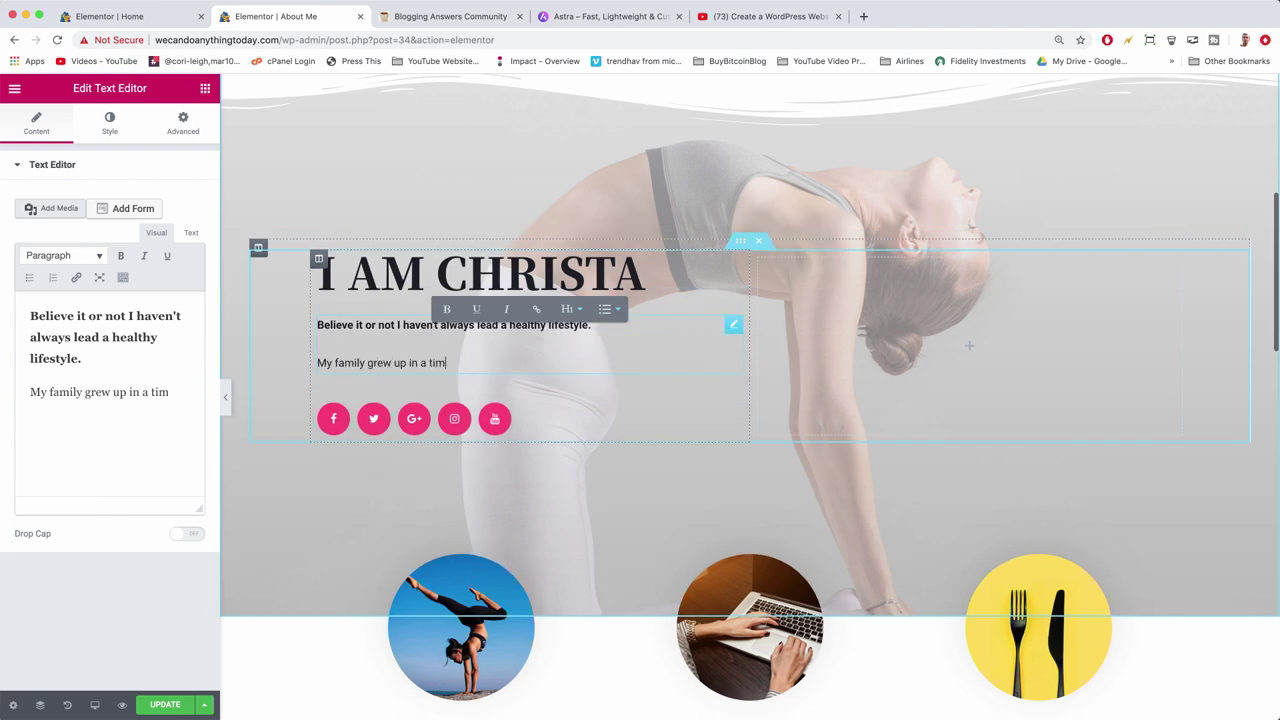
type("e and era")
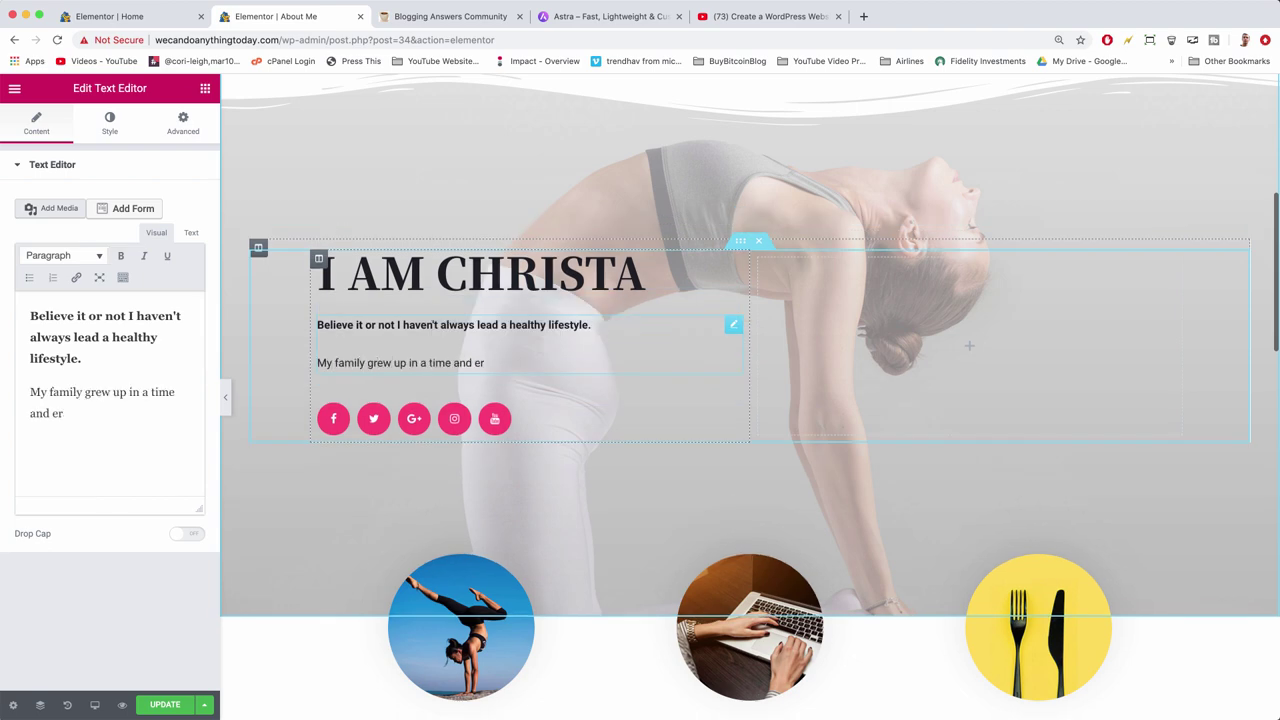
key("BackSpace")
key("BackSpace")
key("BackSpace")
key("BackSpace")
key("BackSpace")
key("BackSpace")
type("where healthy food")
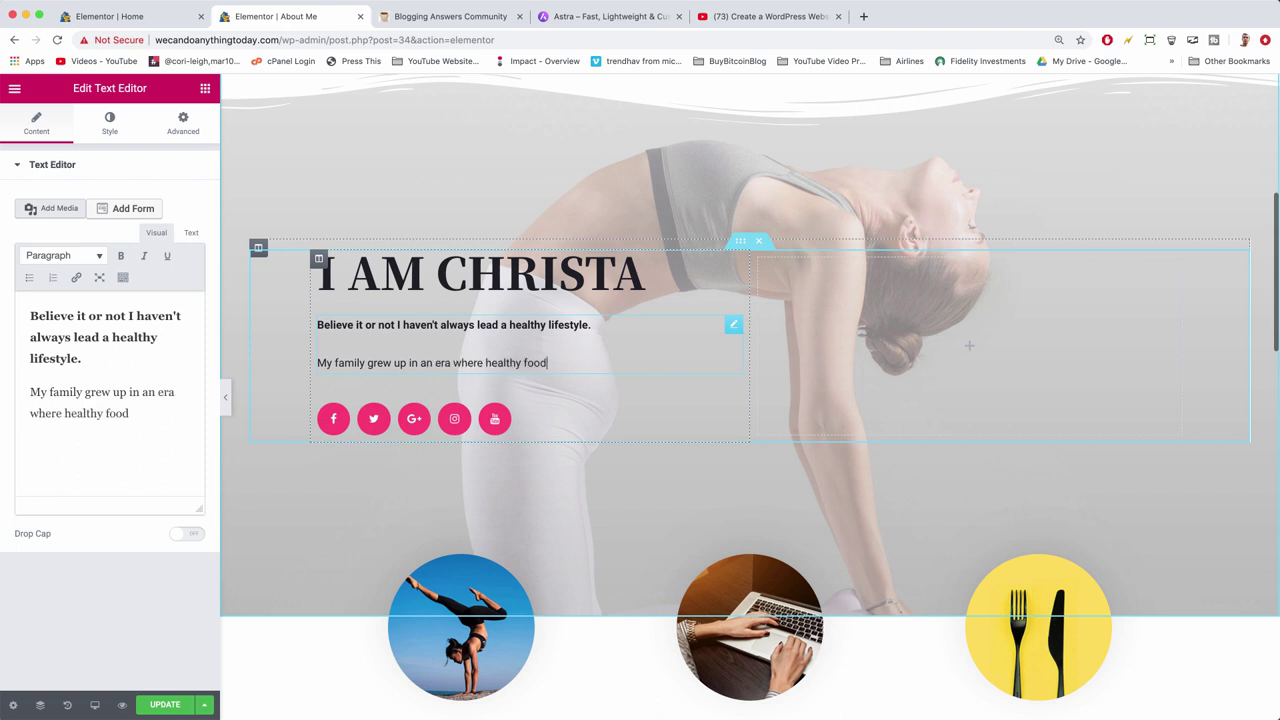
type("s were not pronote")
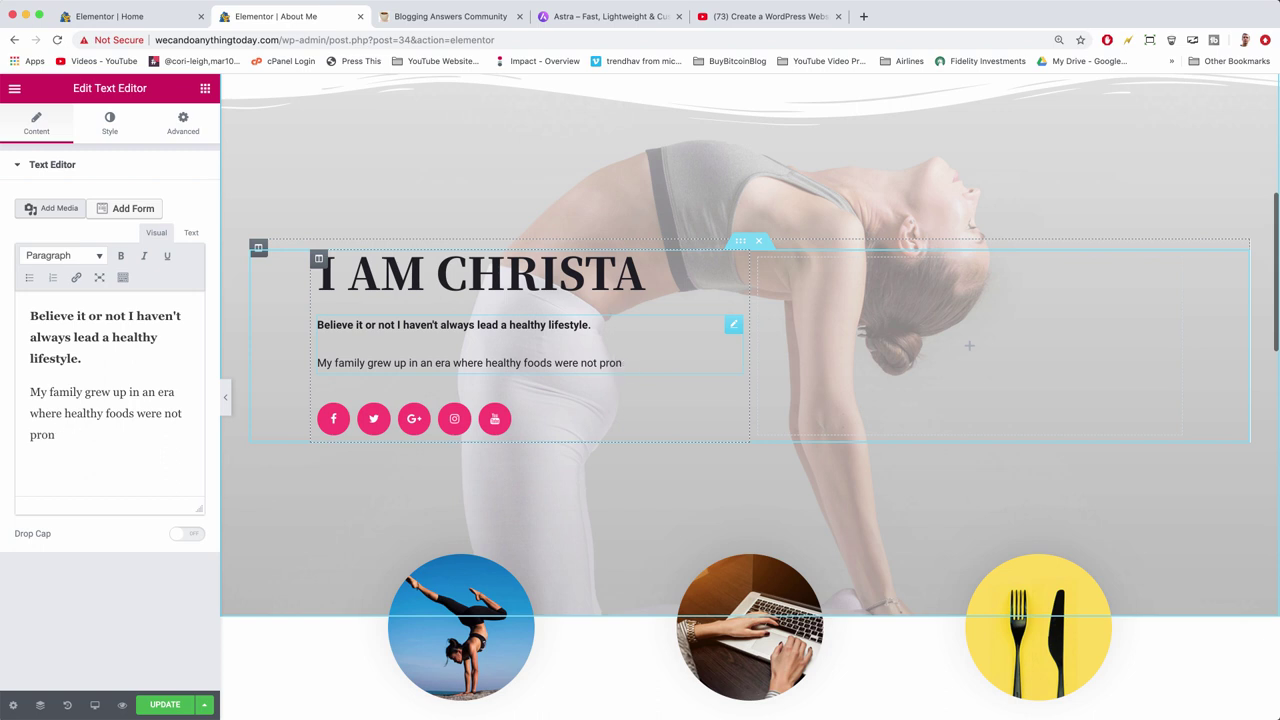
key("BackSpace")
type("moted or available. I wat")
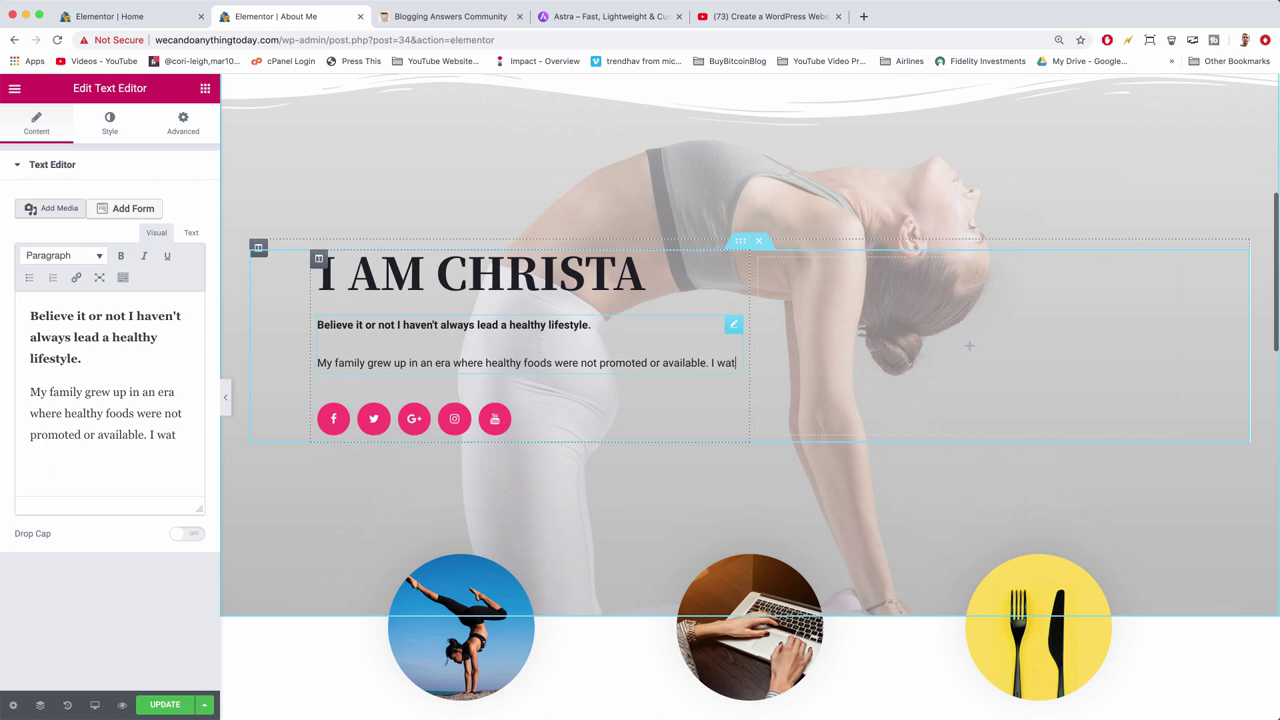
type("ched as kids st")
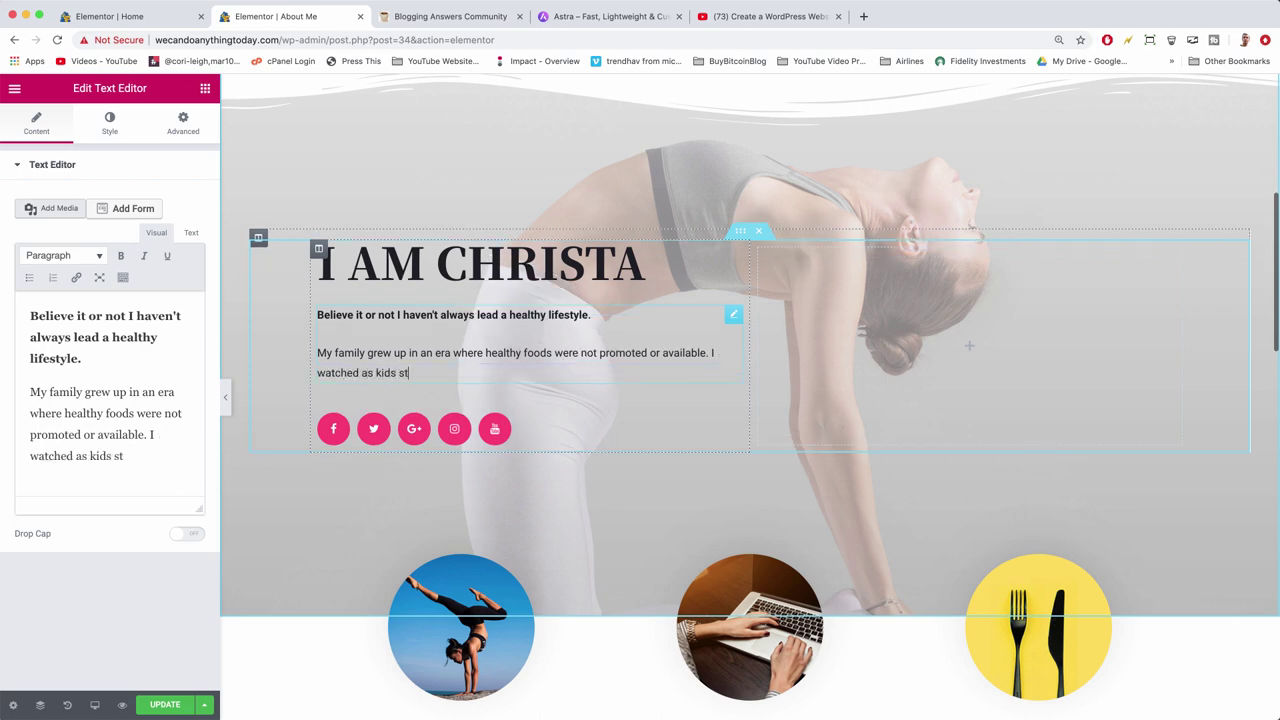
type("rugg")
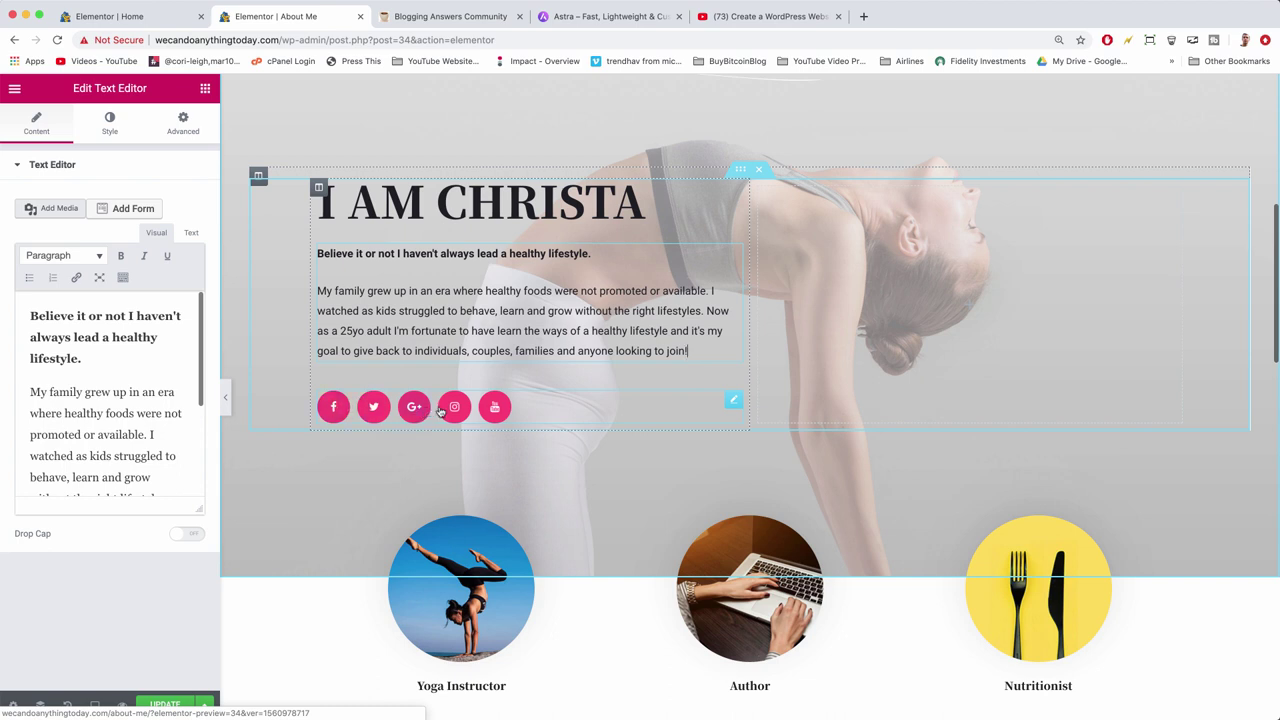
Expand the Facebook item in the Social Icons widget and focus its Link field.
left_click(348, 404)
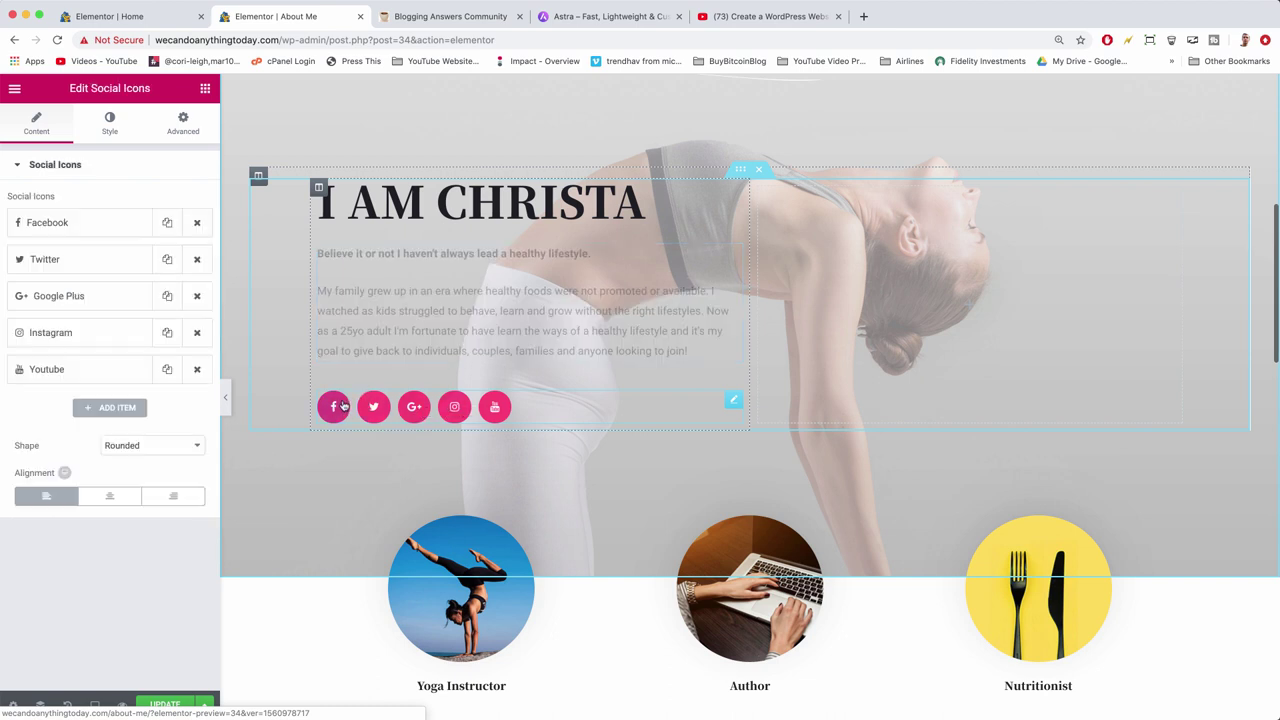
left_click(74, 234)
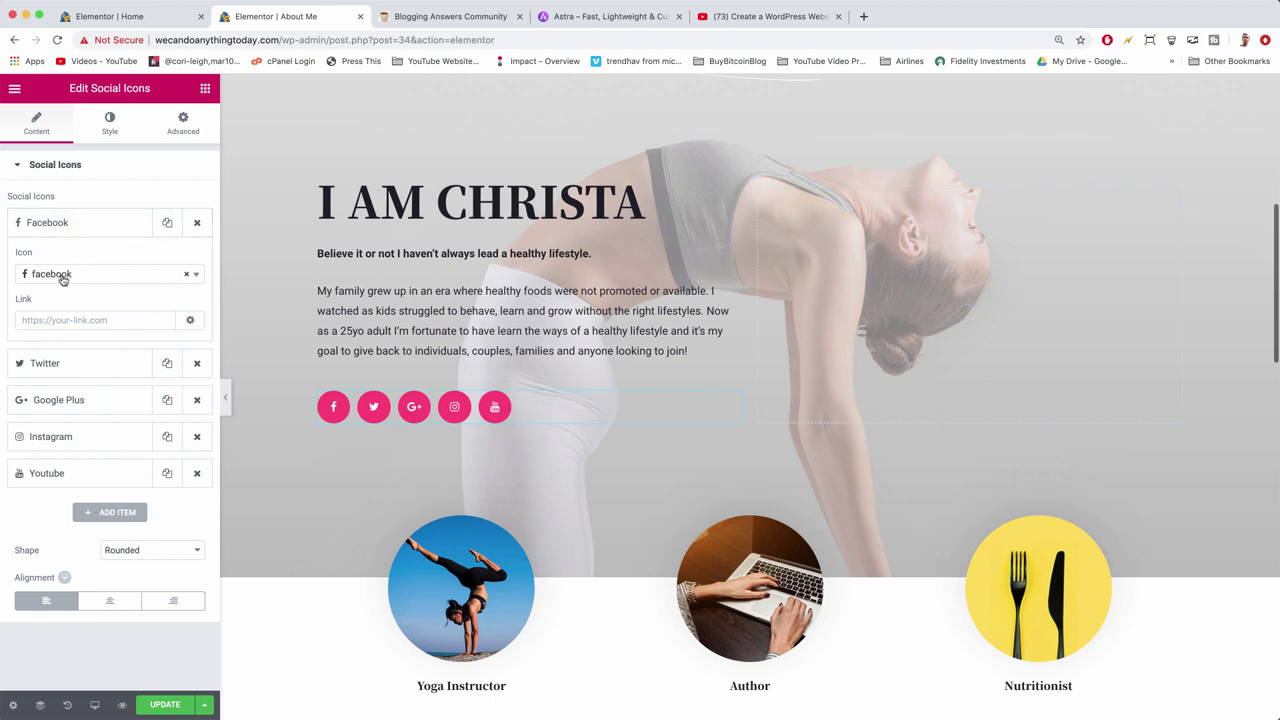
left_click(54, 320)
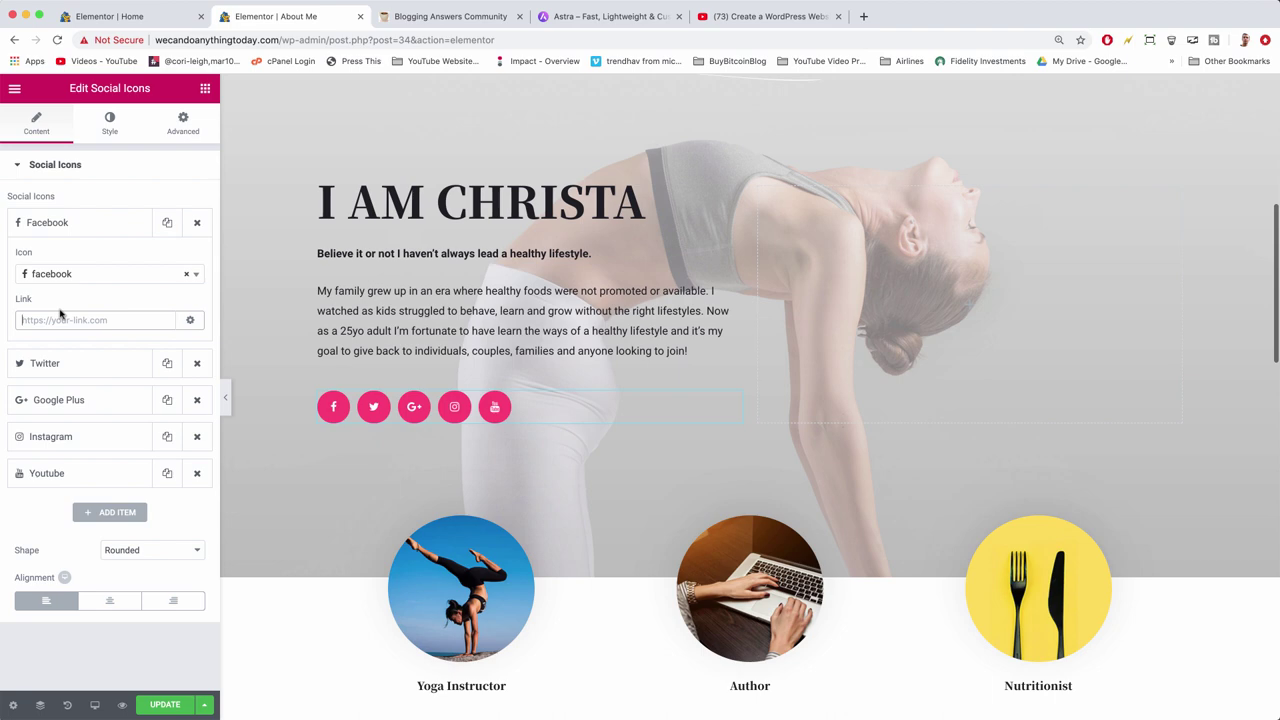
left_click(865, 18)
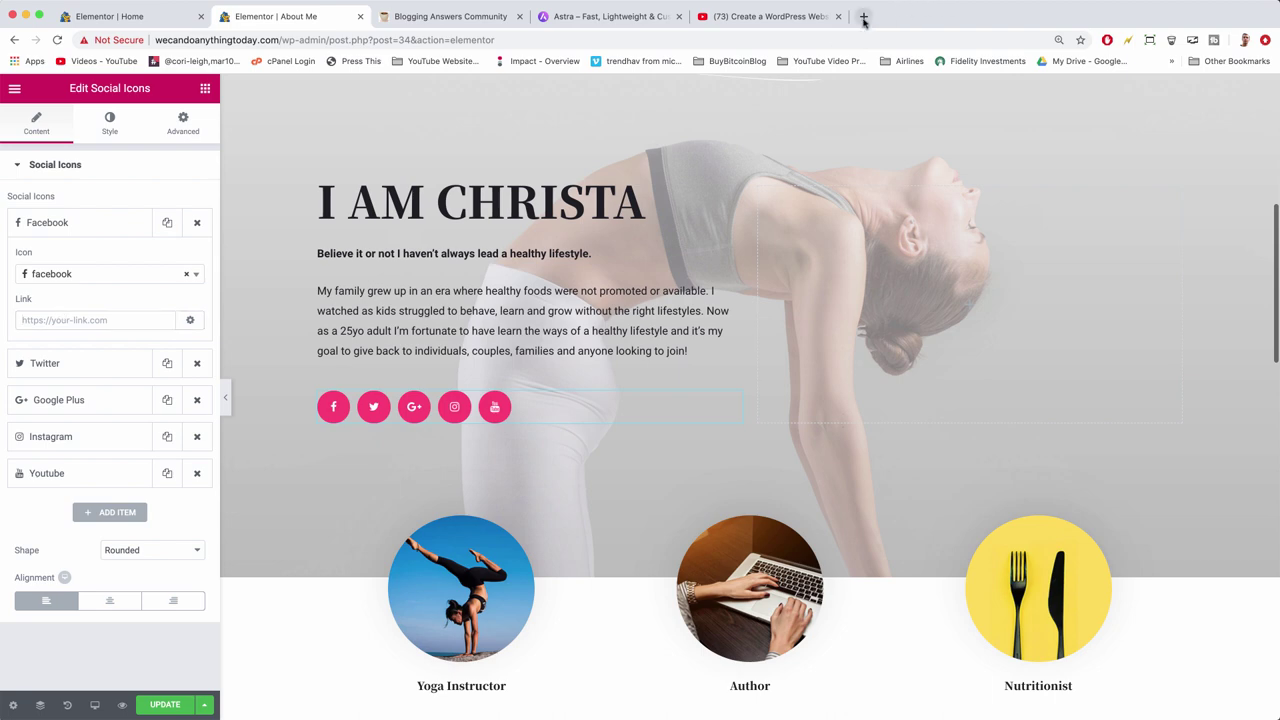
Load facebook.com/dearblogger, copy its address, and return to the Elementor About Me tab.
type("facebook.com/dear")
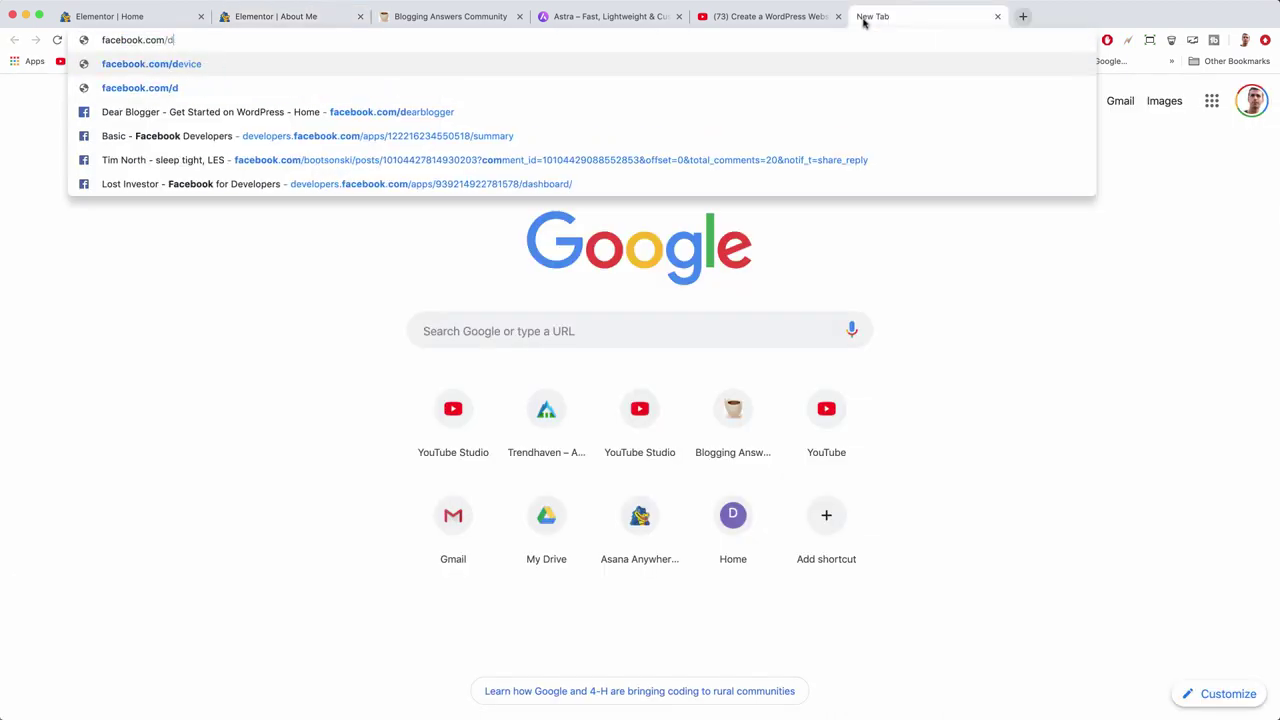
type("blogger")
key("Return")
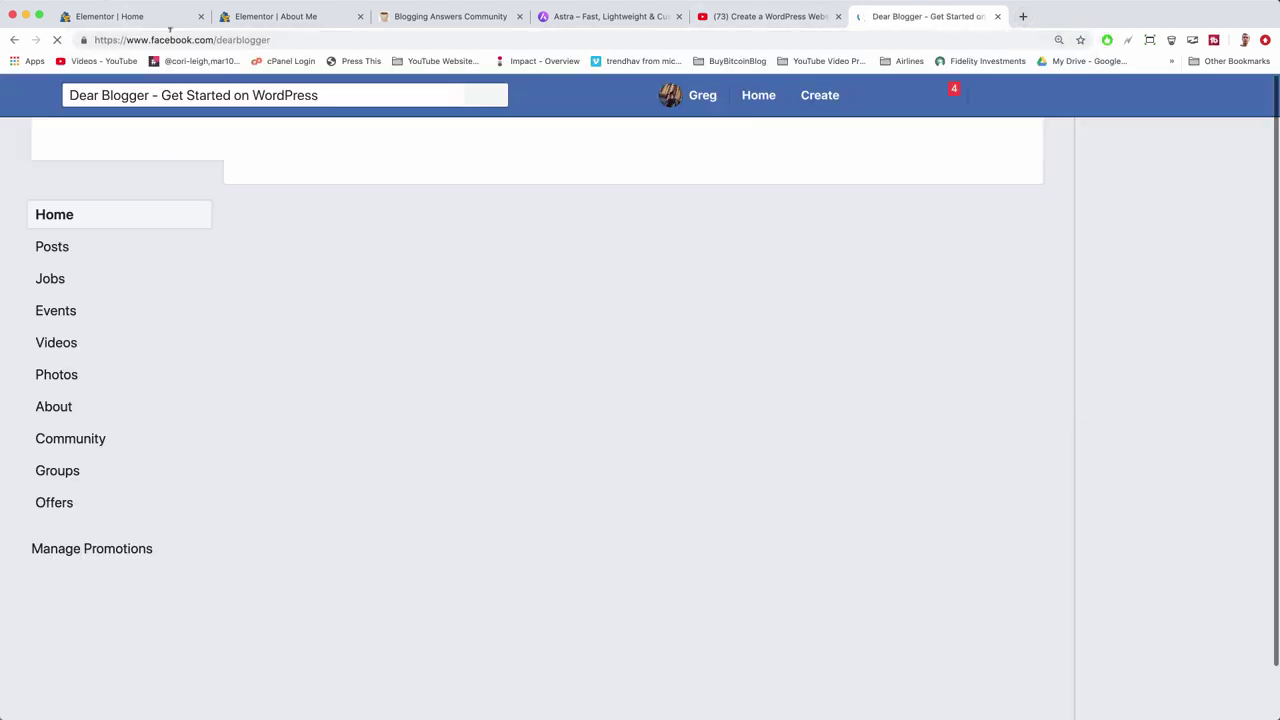
left_click(184, 39)
right_click(186, 39)
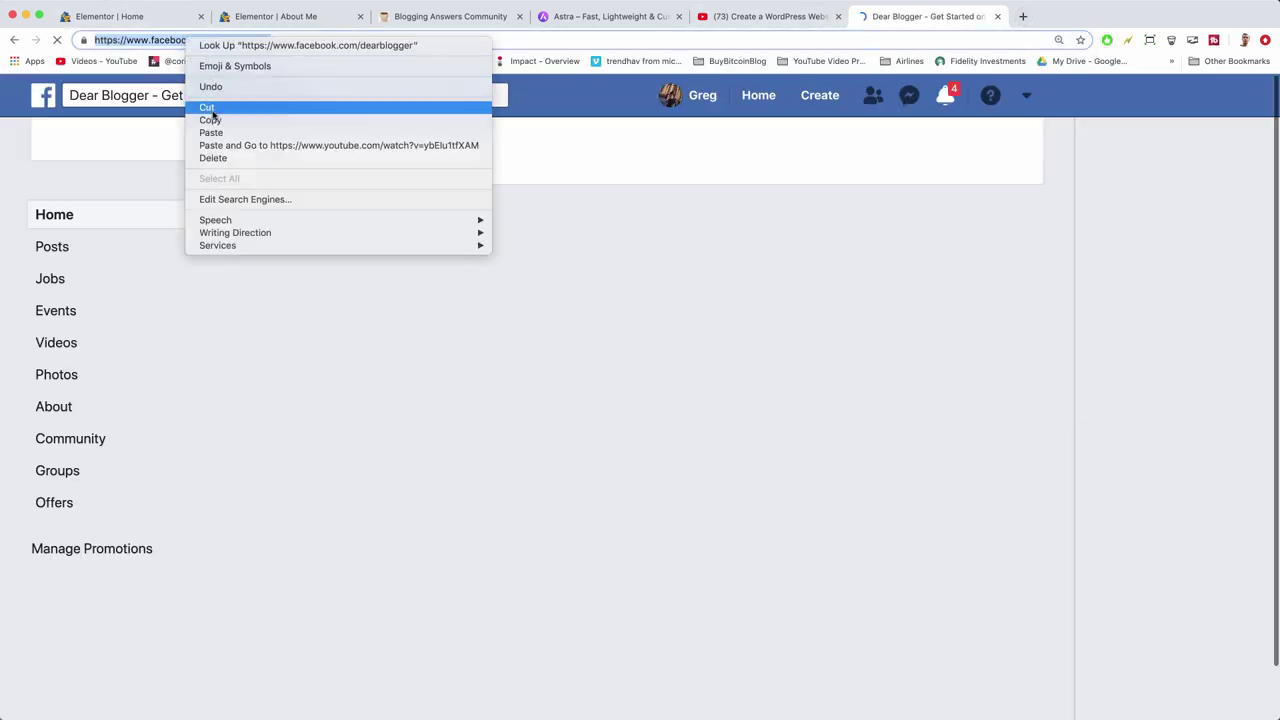
left_click(213, 119)
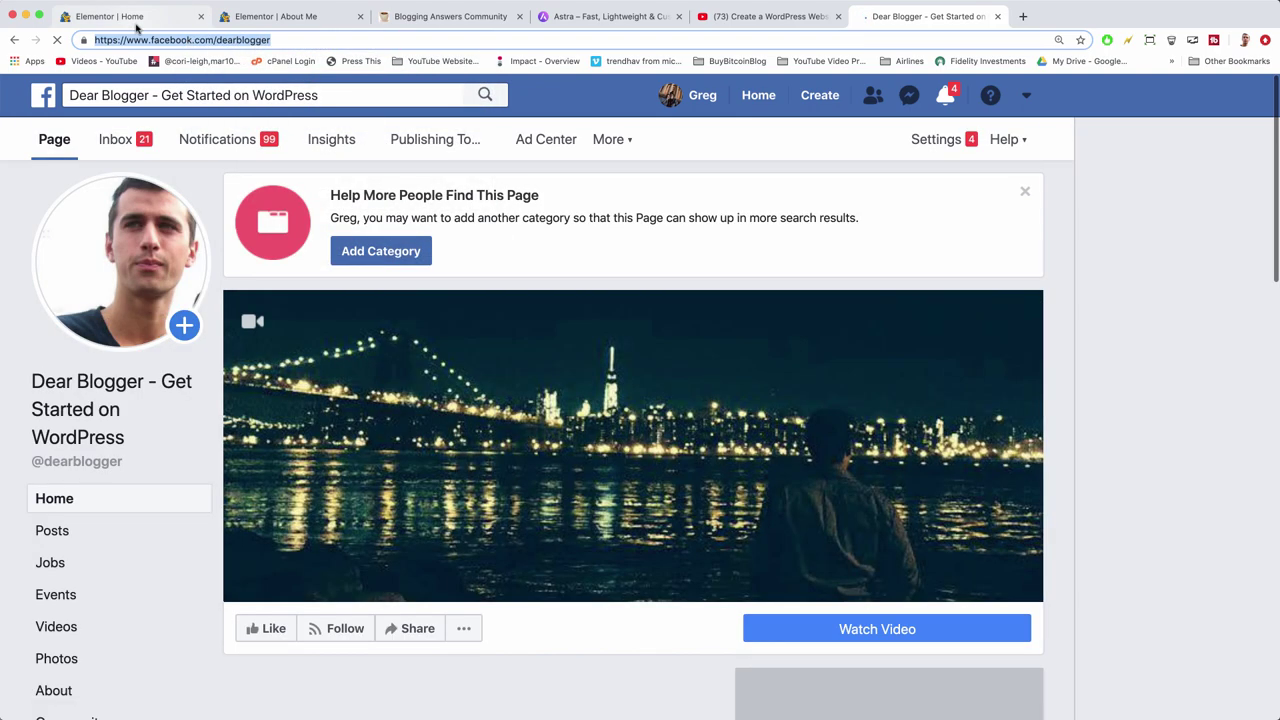
left_click(143, 18)
left_click(275, 16)
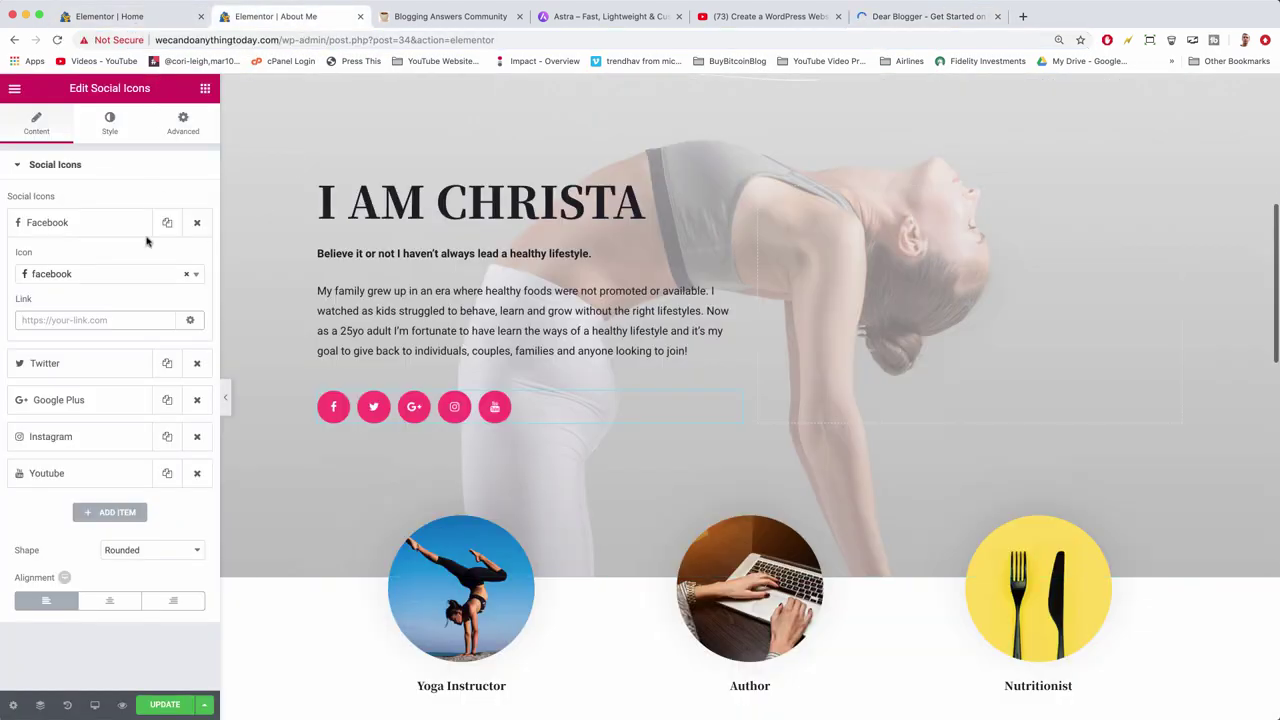
Paste the copied facebook.com/dearblogger URL into the Facebook icon's Link field.
right_click(34, 315)
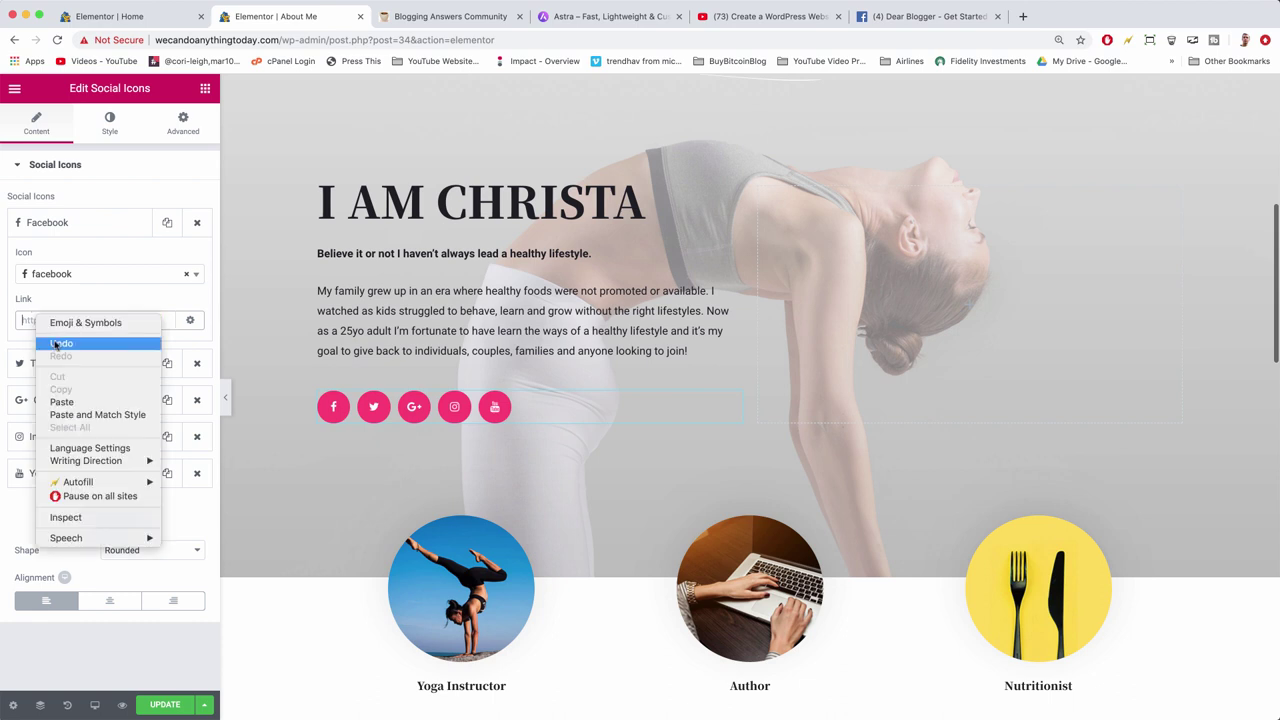
left_click(62, 402)
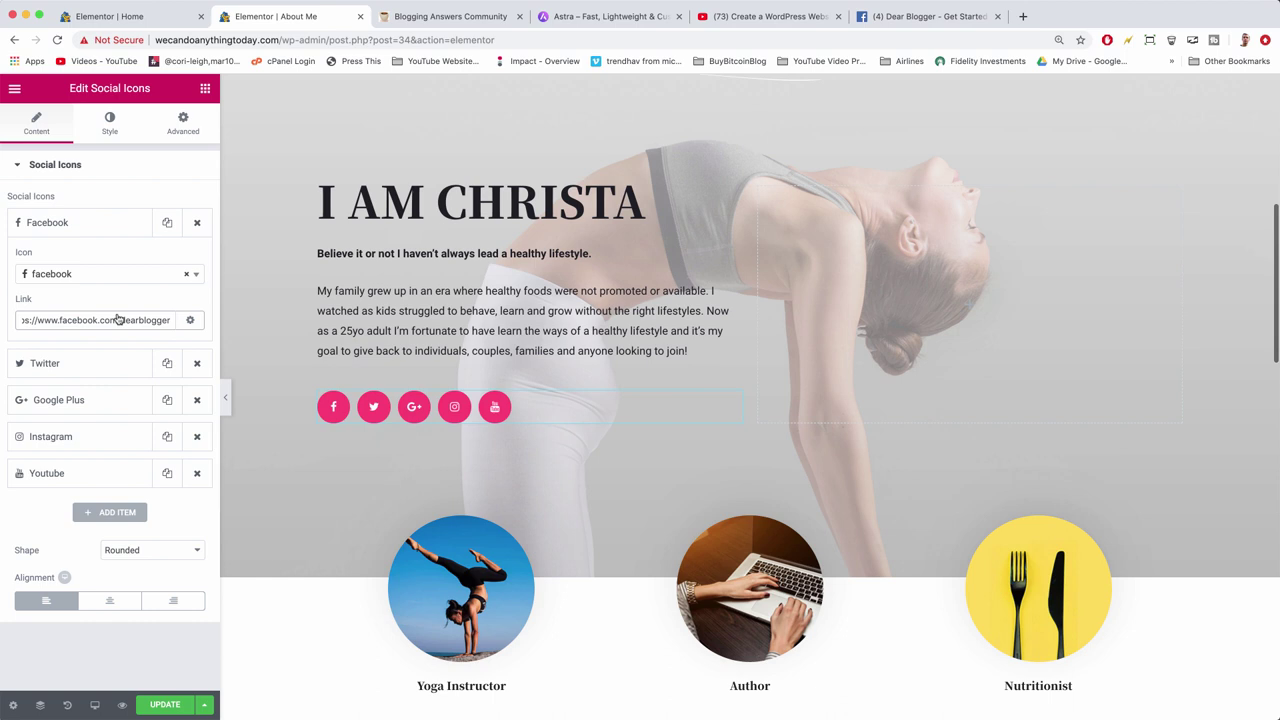
Remove the Youtube and Google Plus social icons and update the page.
left_click(197, 473)
left_click(197, 296)
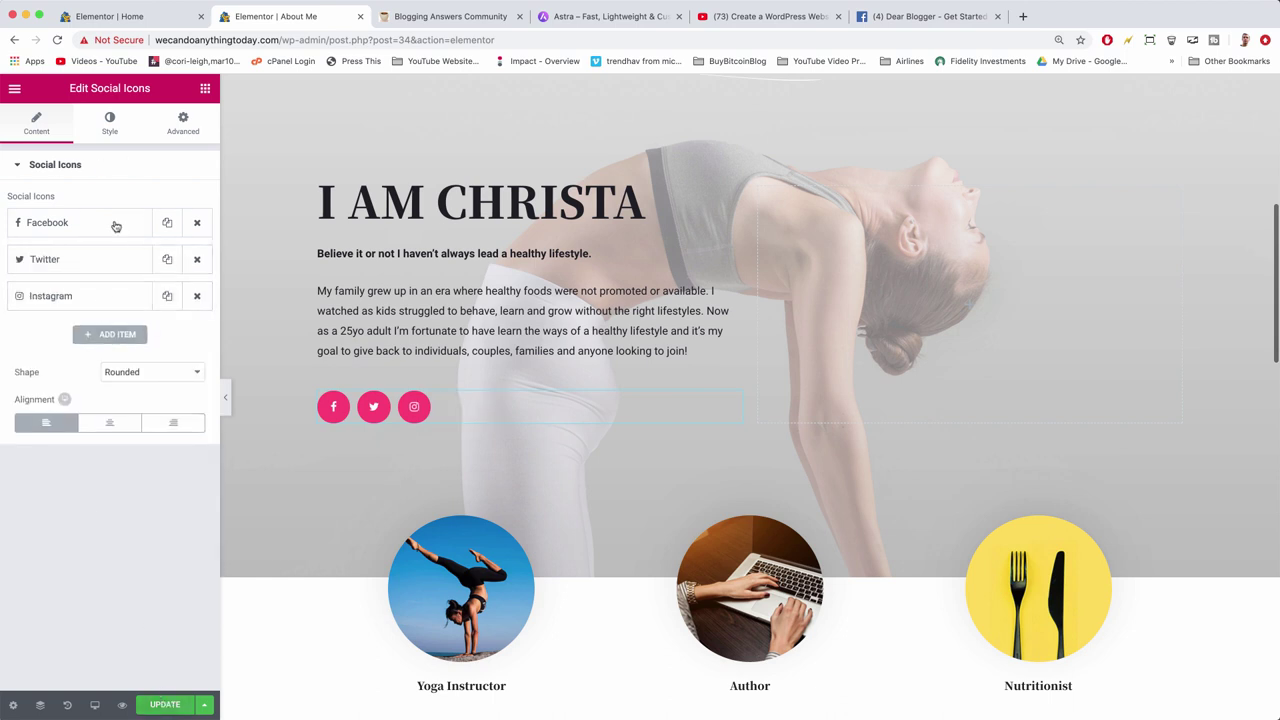
left_click(181, 701)
Open the hero section's Edit Section settings.
scroll(783, 432, "up", 3)
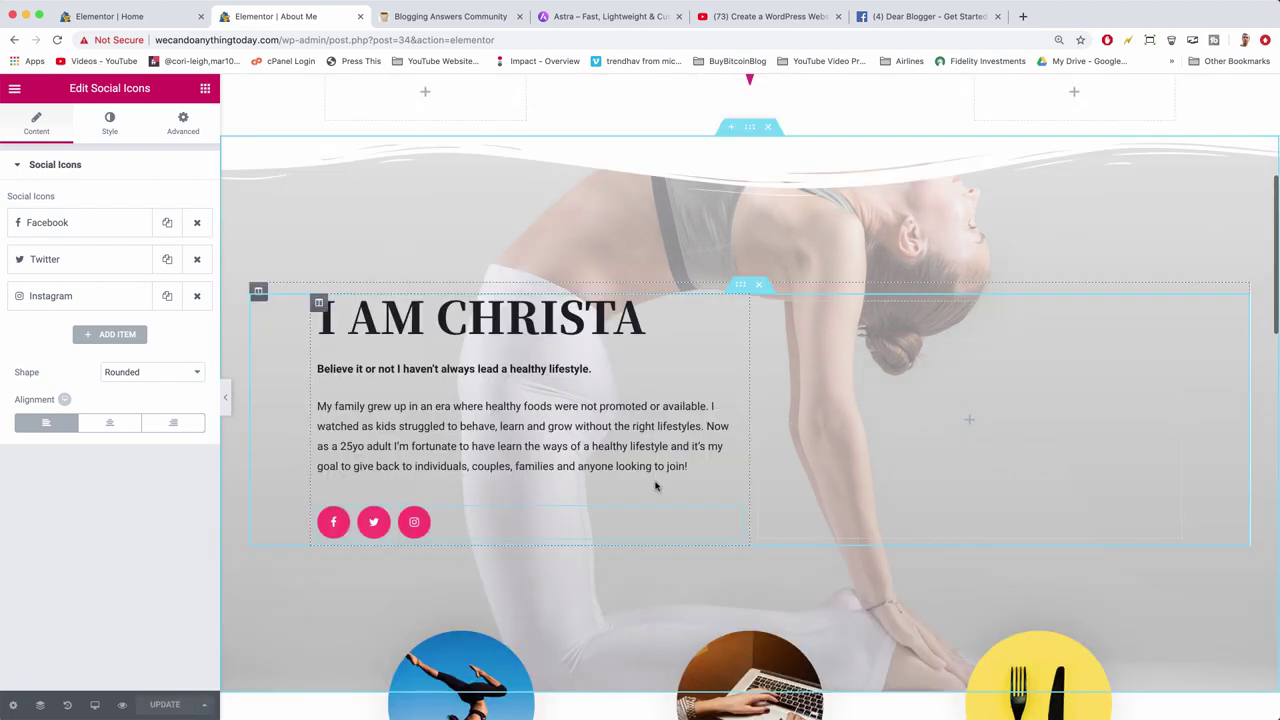
scroll(783, 432, "up", 1)
scroll(783, 432, "up", 3)
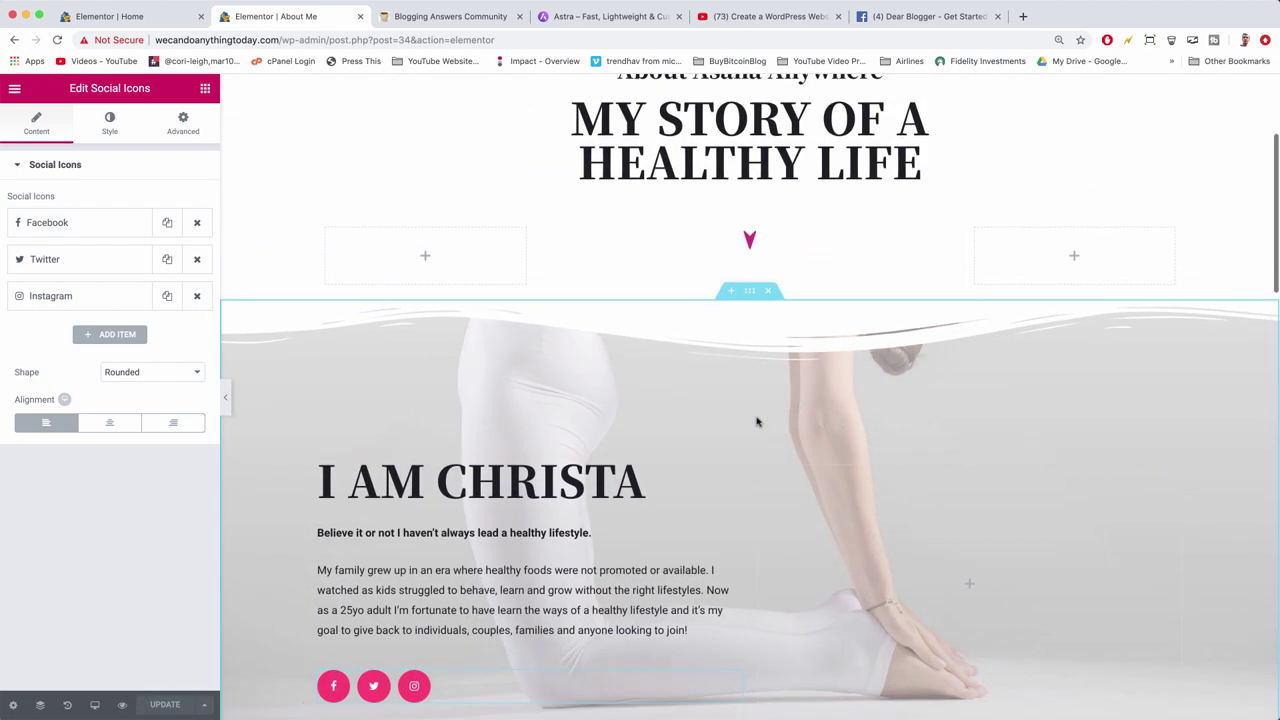
left_click(750, 292)
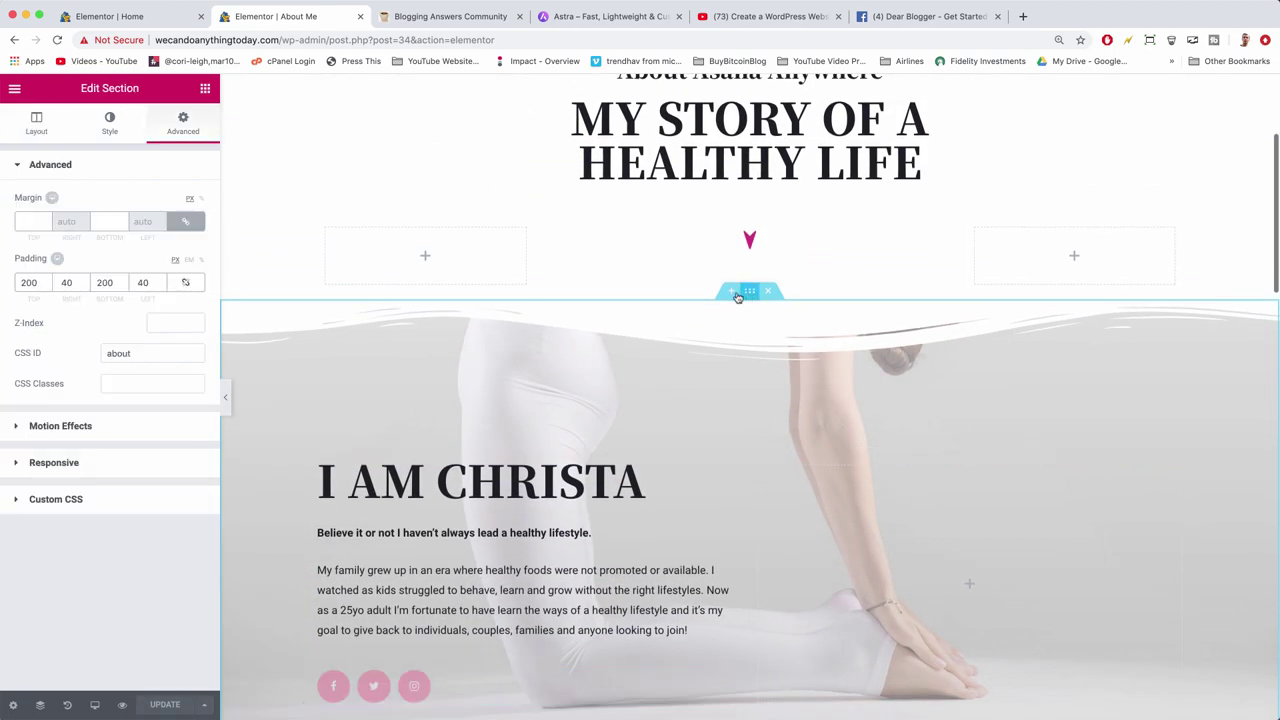
Clear the yoga background and set IMG_7711 as the hero section's background image.
left_click(108, 128)
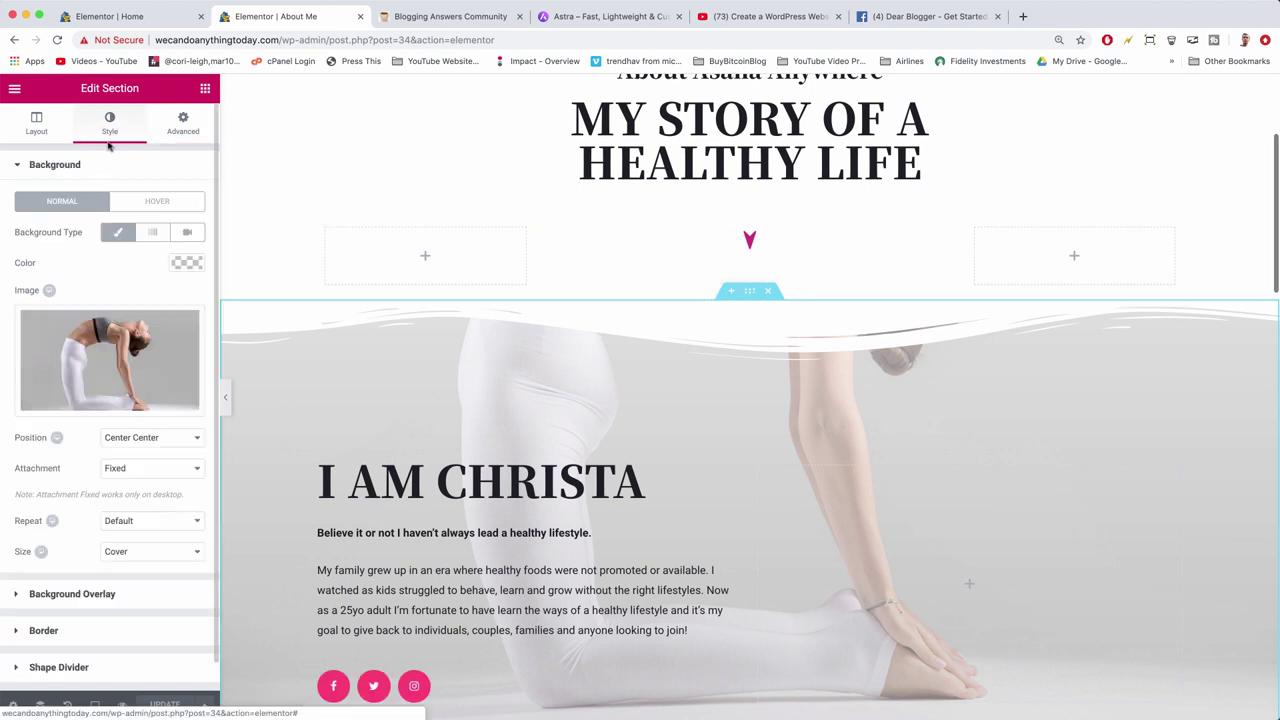
left_click(102, 401)
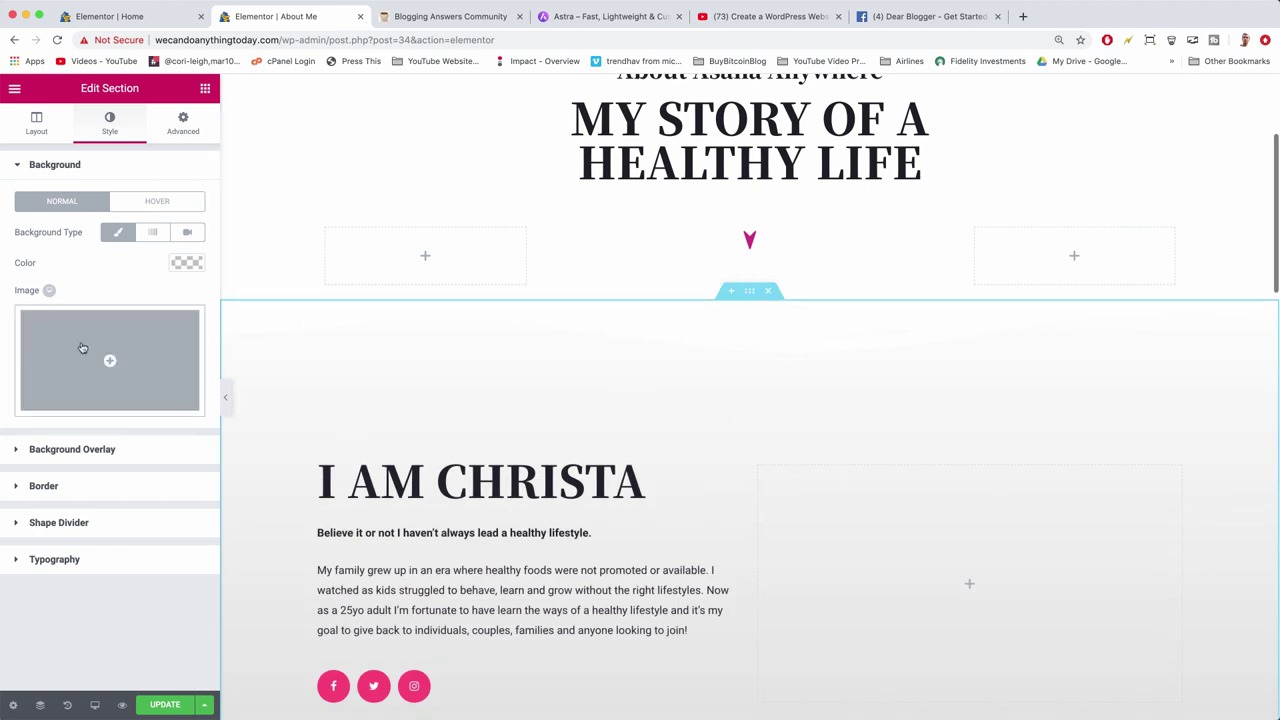
left_click(83, 347)
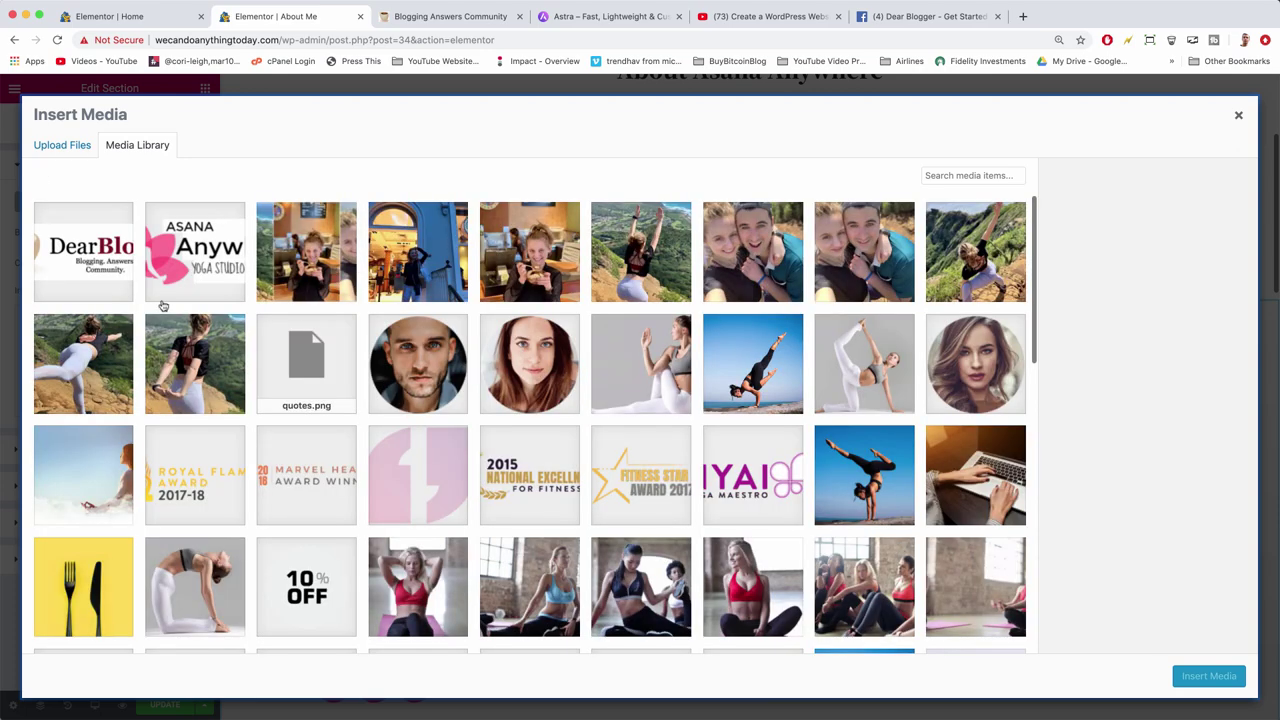
left_click(405, 273)
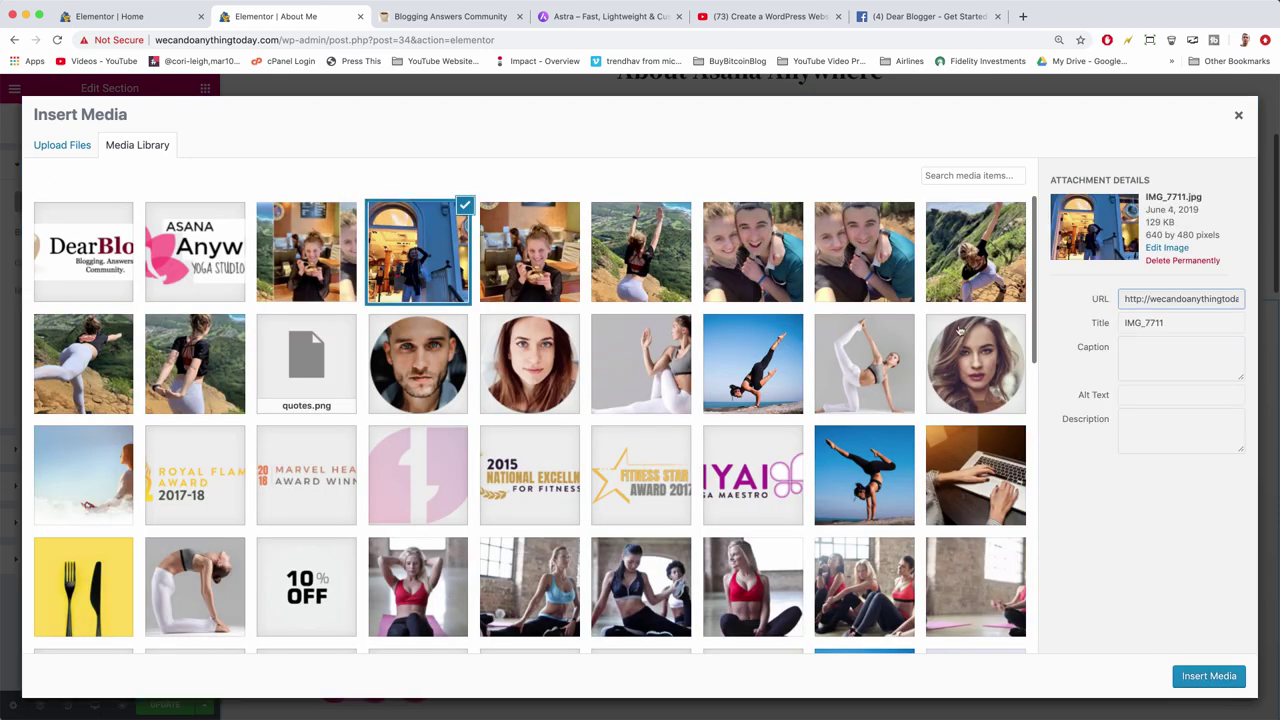
left_click(1200, 678)
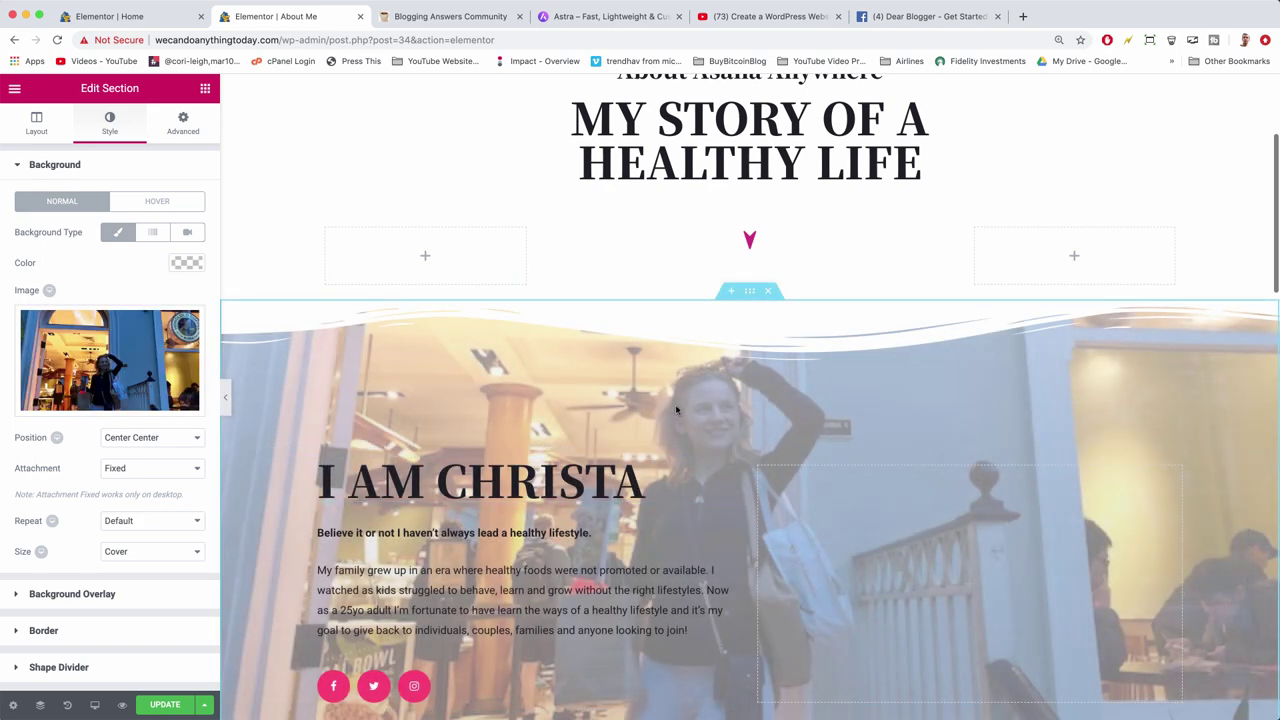
scroll(675, 406, "down", 2)
scroll(675, 404, "down", 1)
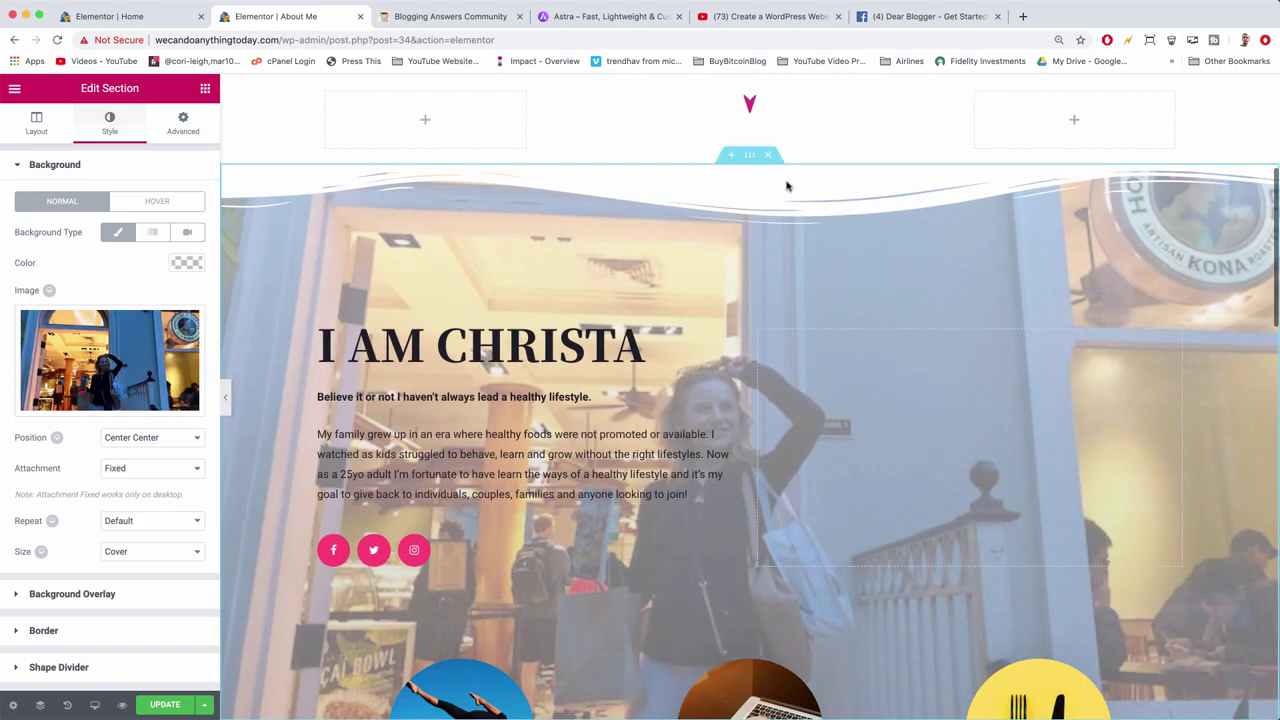
scroll(795, 274, "down", 4)
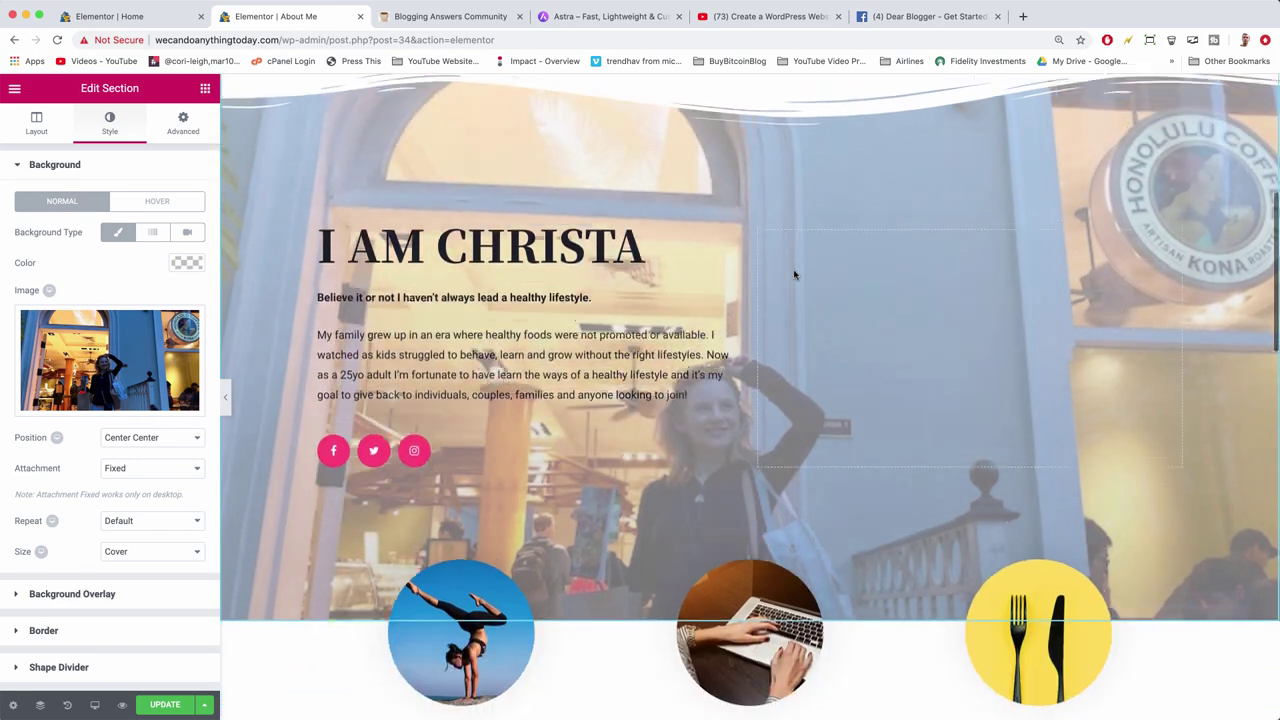
scroll(795, 274, "up", 4)
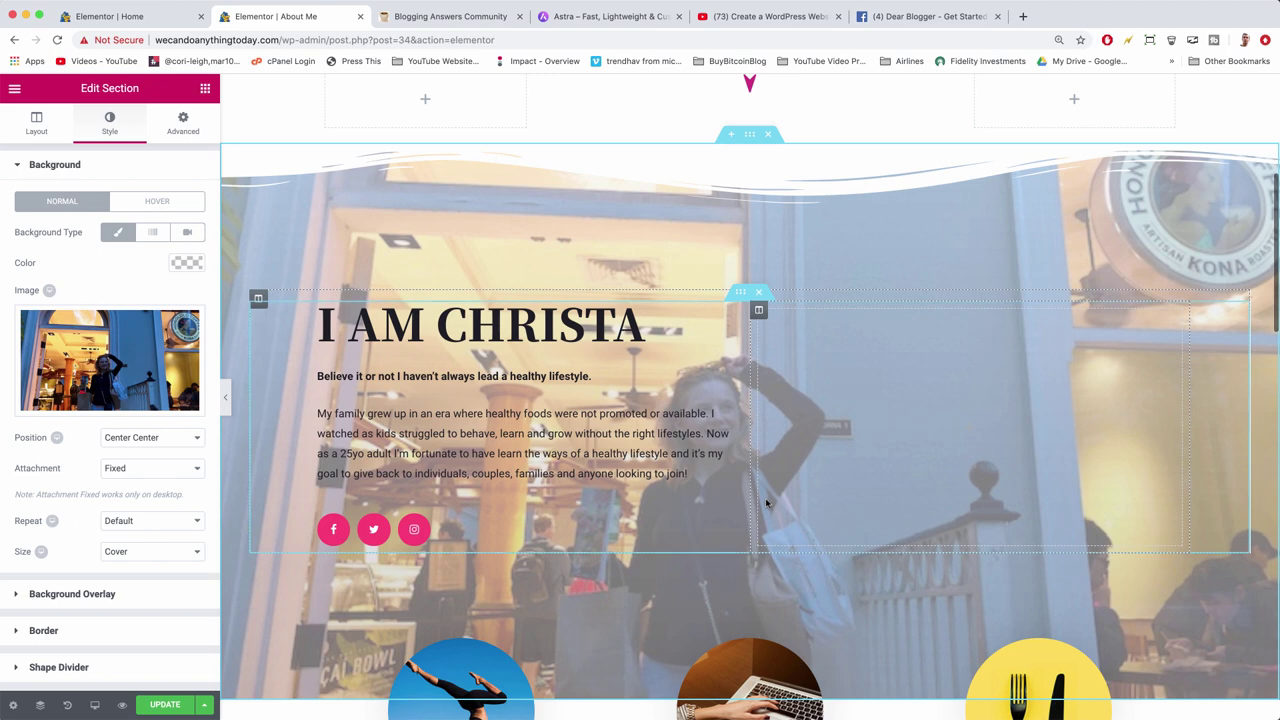
Set the hero paragraph's text colour to white.
left_click(504, 452)
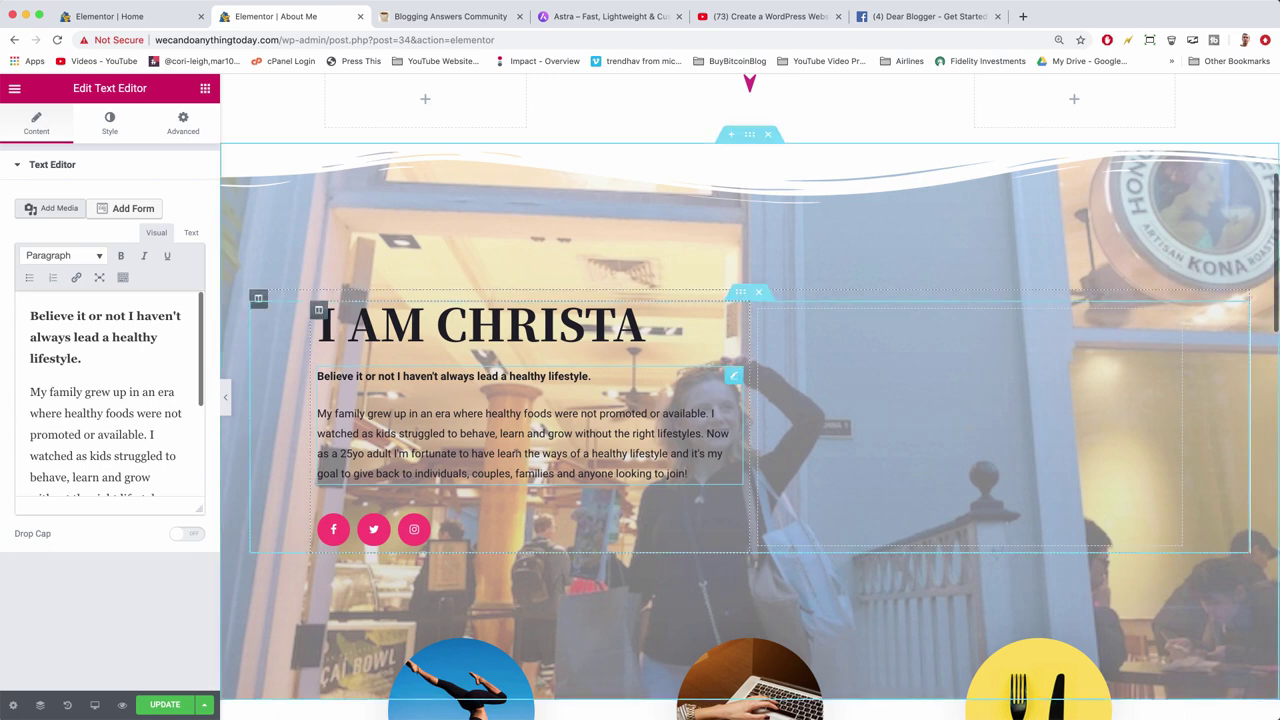
left_click(107, 133)
left_click(186, 251)
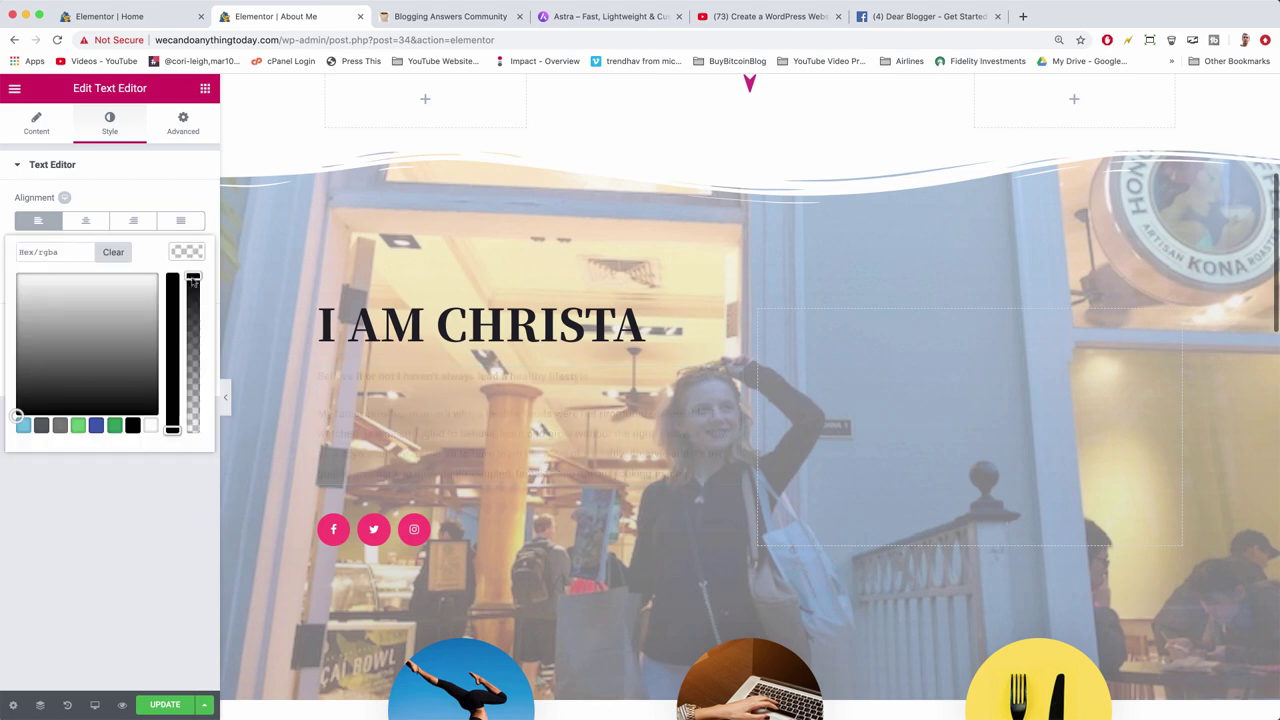
left_click(133, 426)
left_click(151, 427)
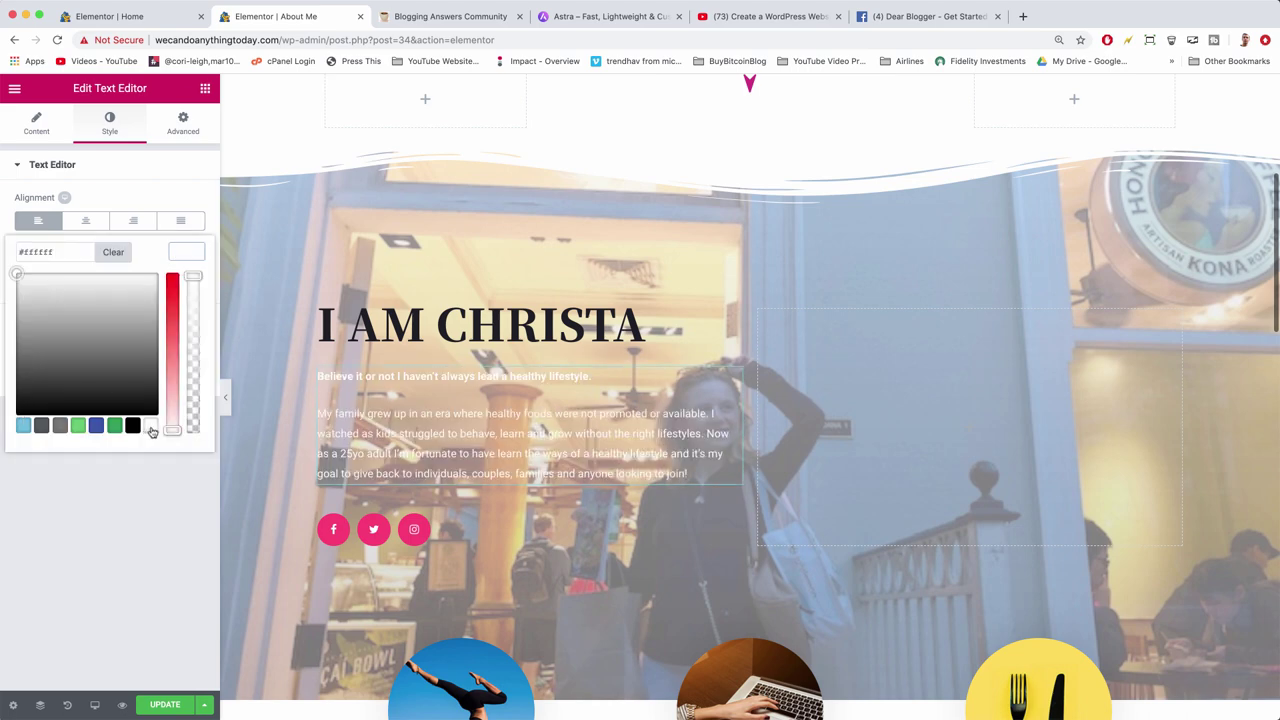
left_click_drag(170, 292, 172, 330)
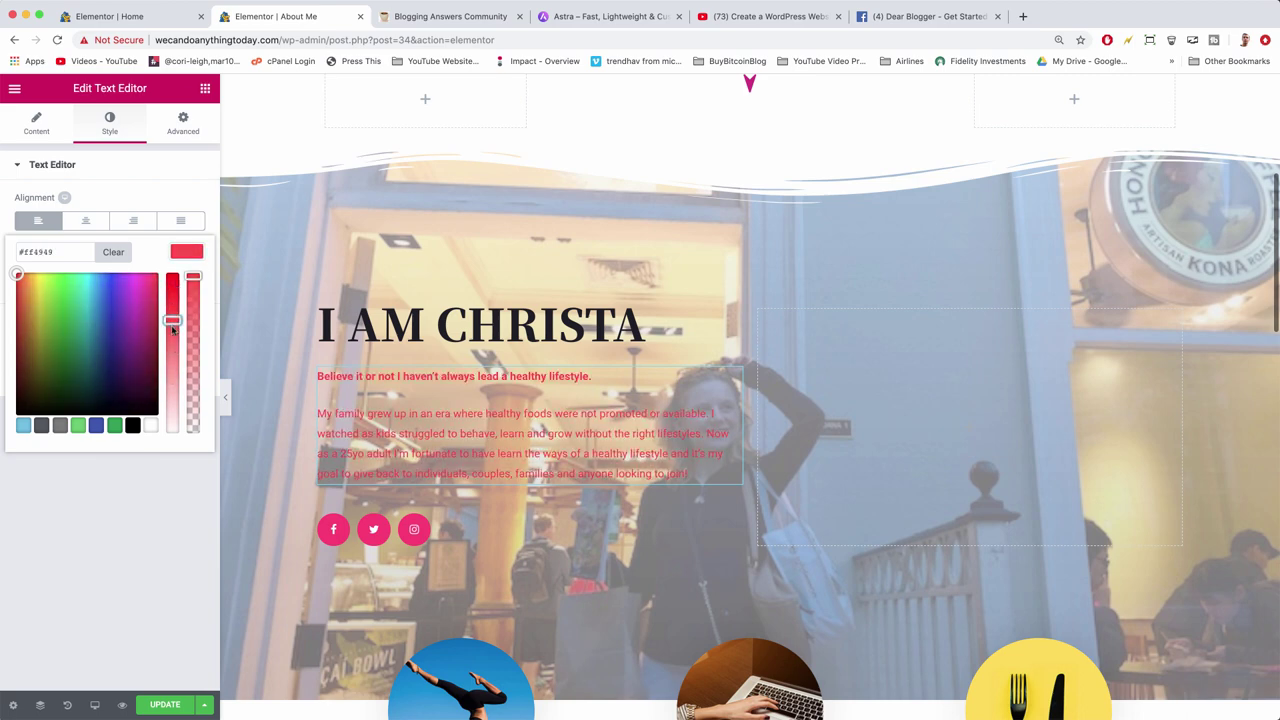
left_click(172, 380)
left_click_drag(95, 368, 60, 362)
left_click(151, 426)
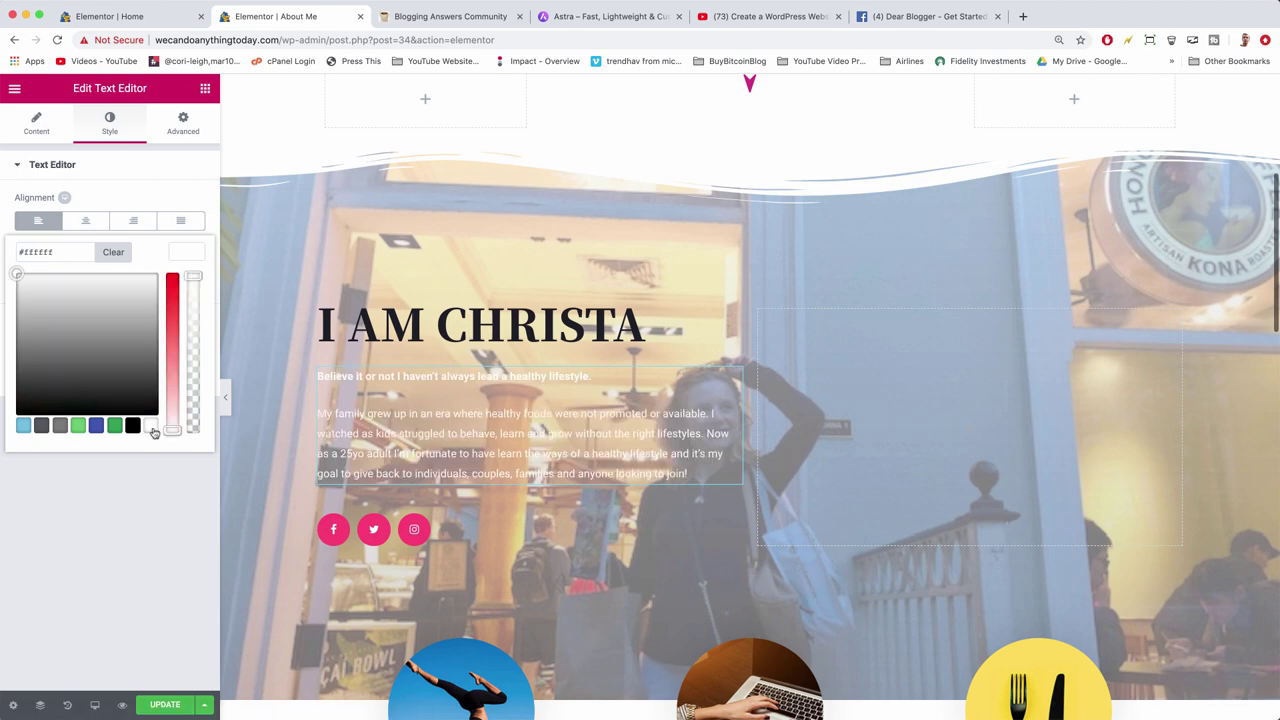
left_click(185, 253)
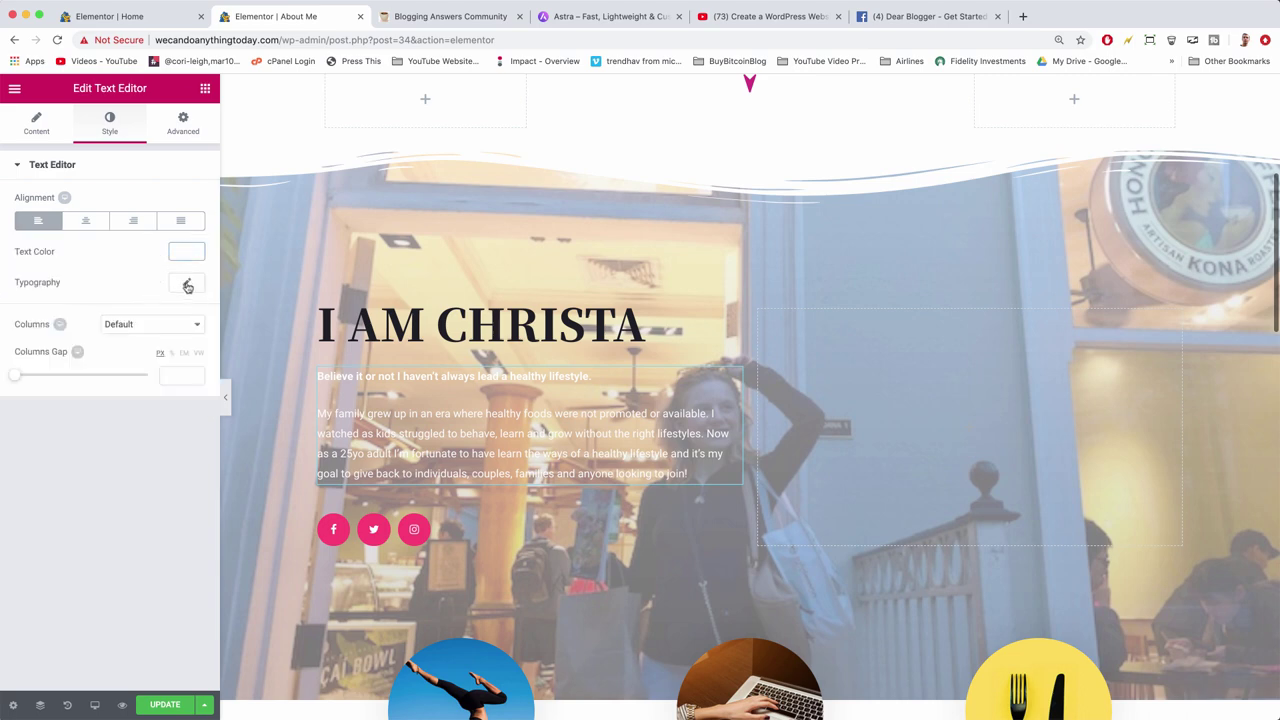
Set the hero paragraph's font size to 22 px, keeping the default weight.
left_click(186, 284)
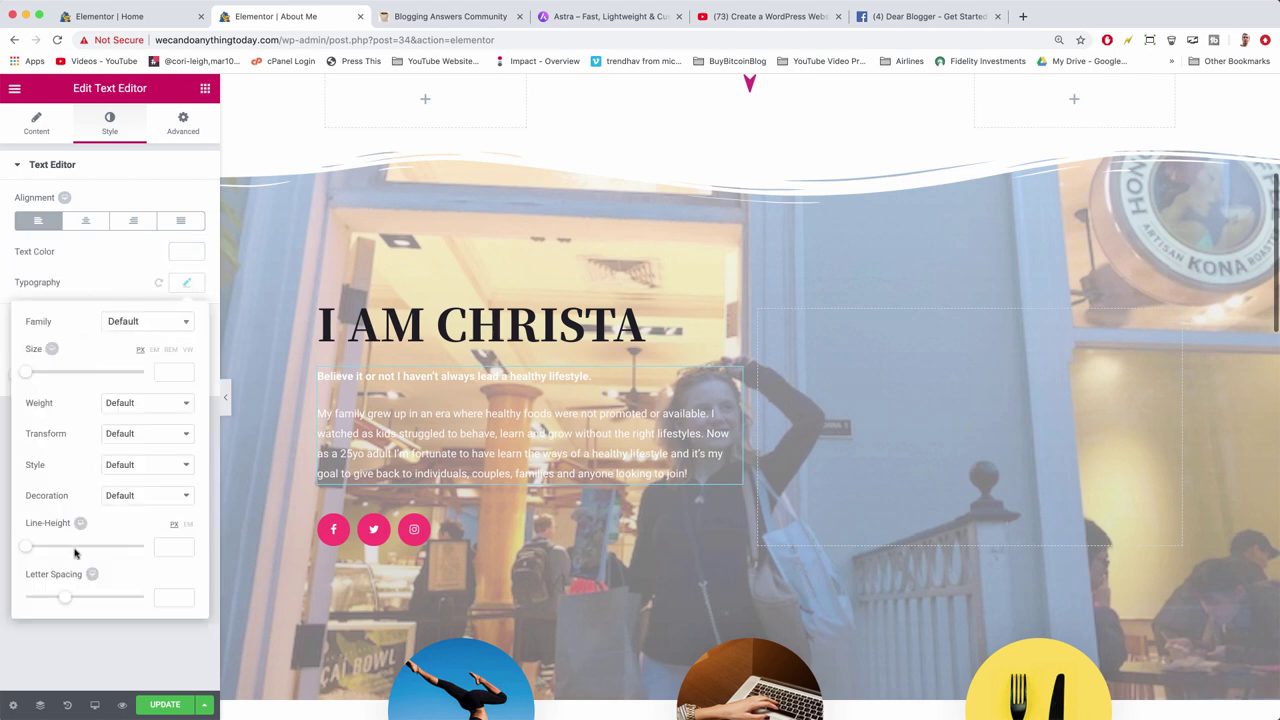
left_click(131, 403)
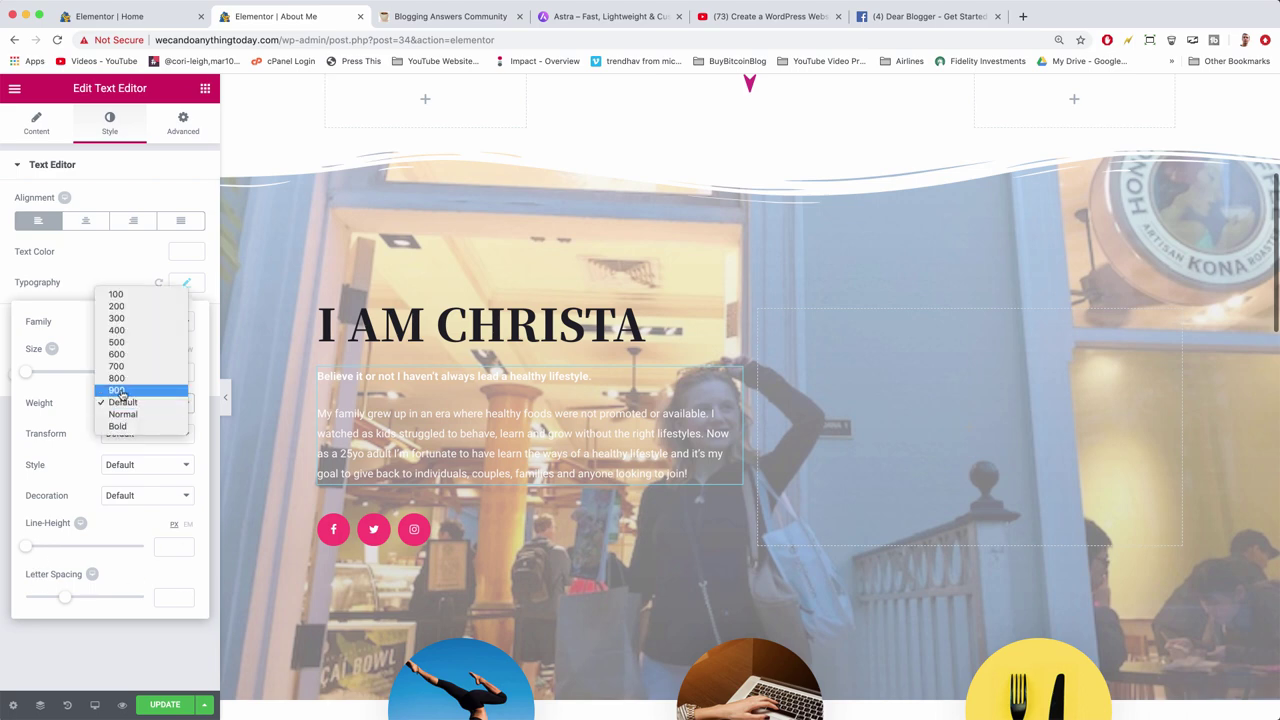
left_click(120, 426)
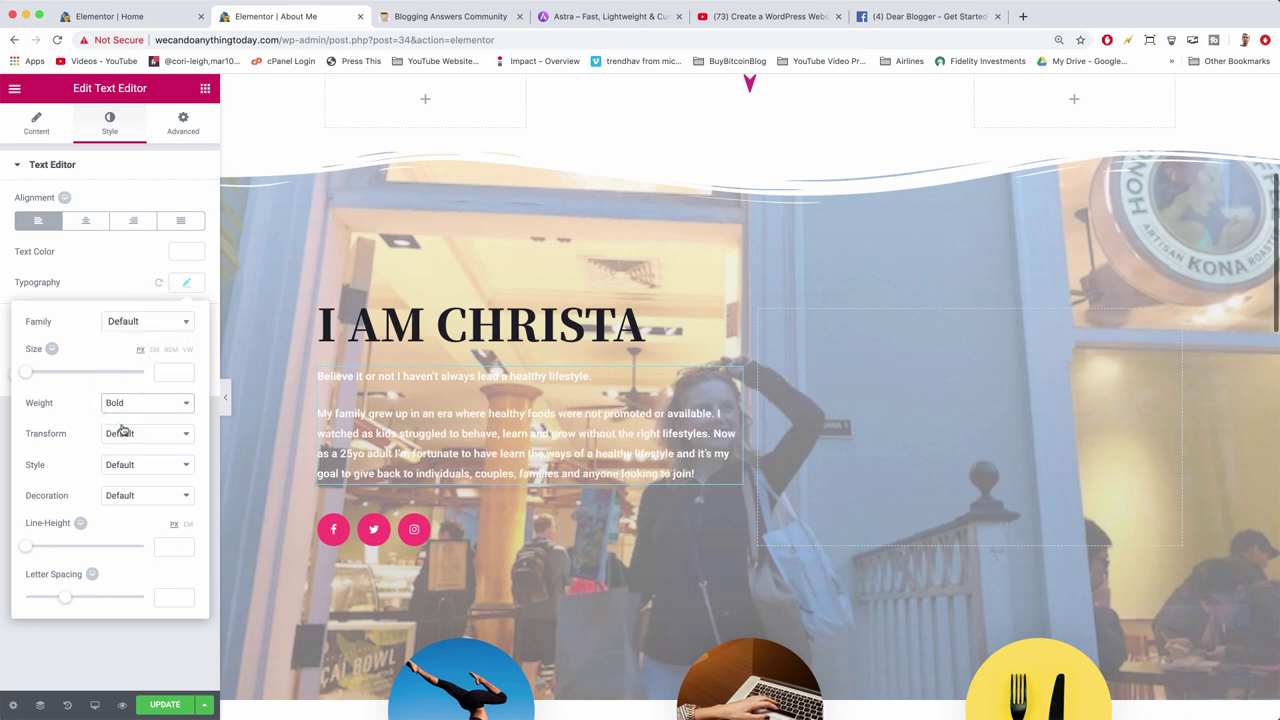
key("super+z")
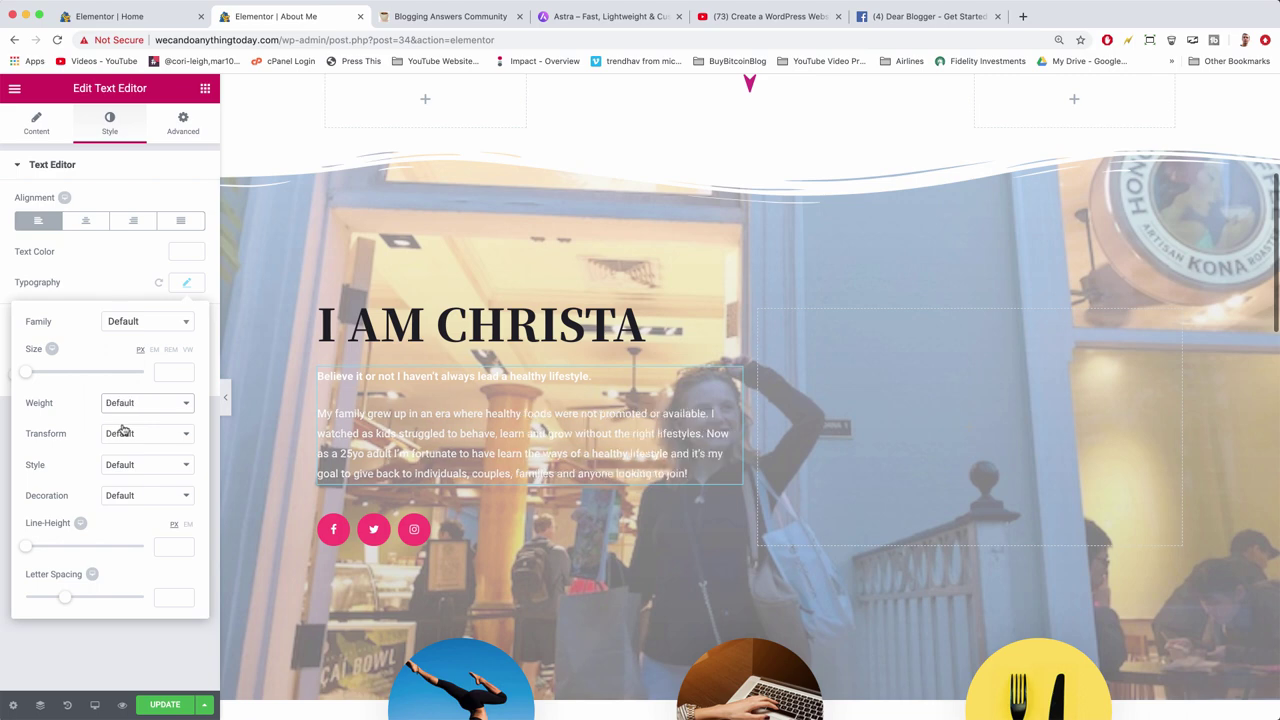
left_click(30, 377)
left_click_drag(30, 377, 38, 376)
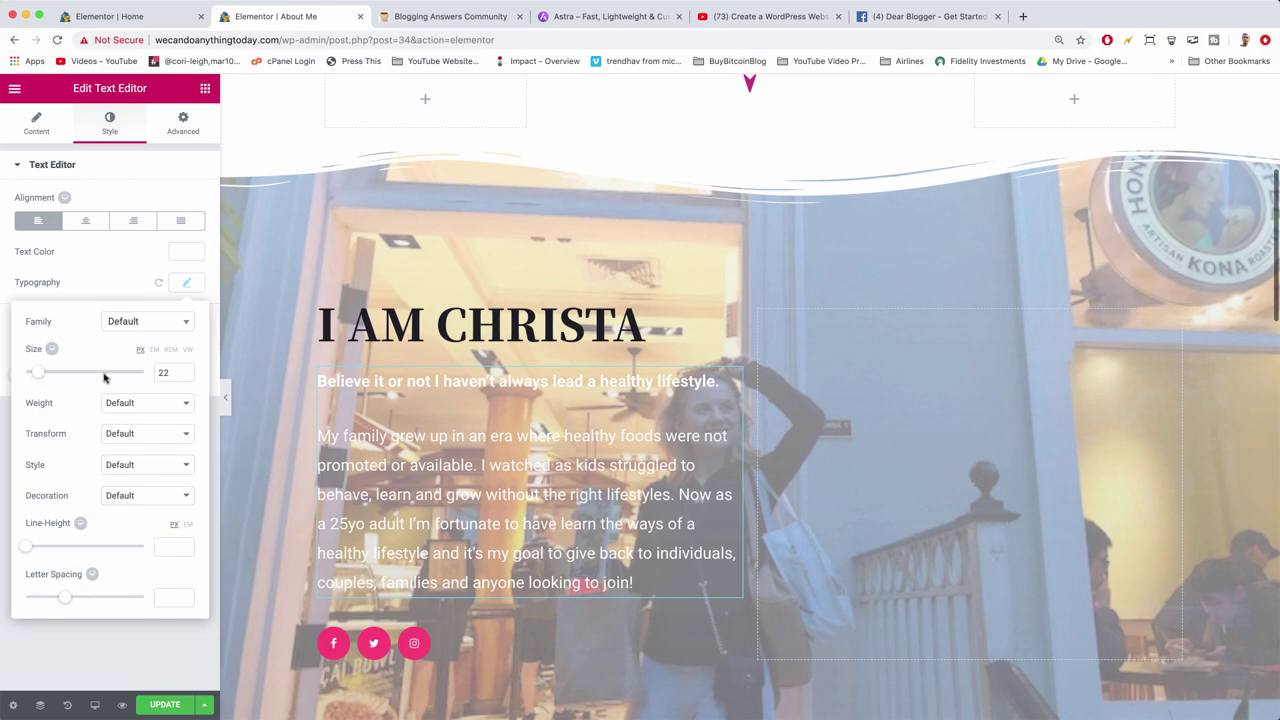
scroll(750, 390, "down", 3)
scroll(750, 390, "up", 1)
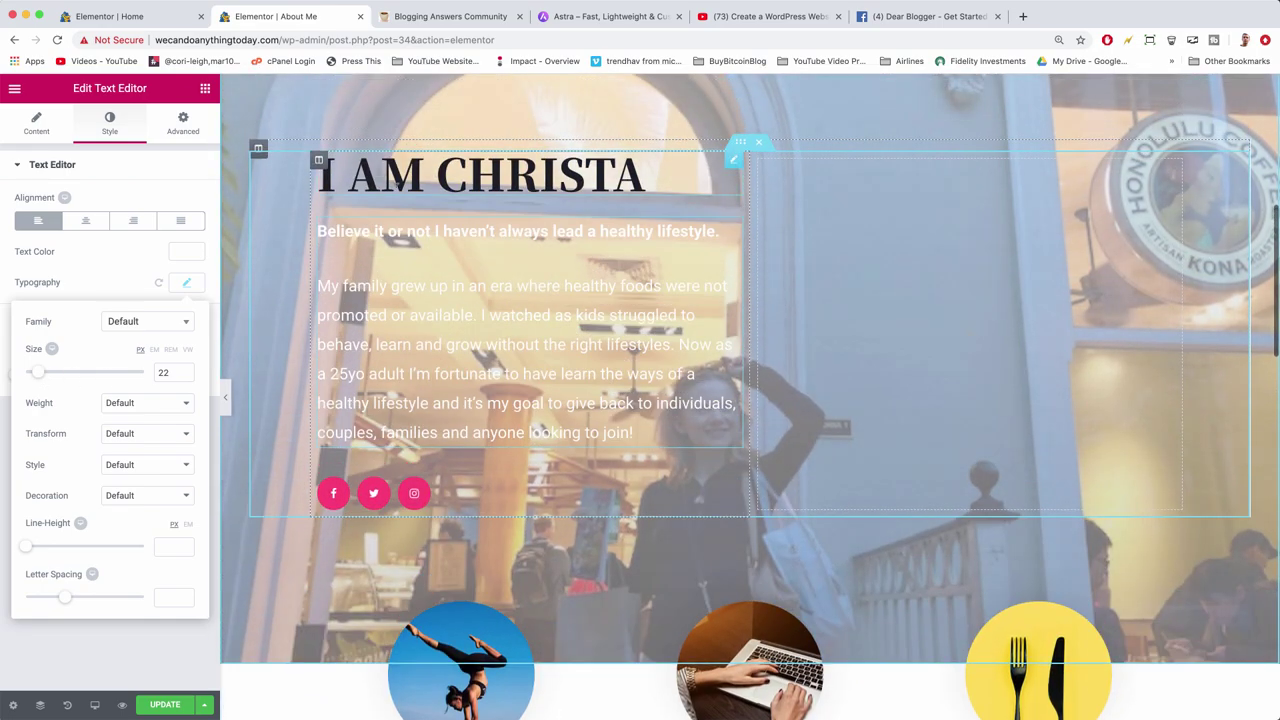
Set the I AM CHRISTA heading's text colour to white.
left_click(540, 175)
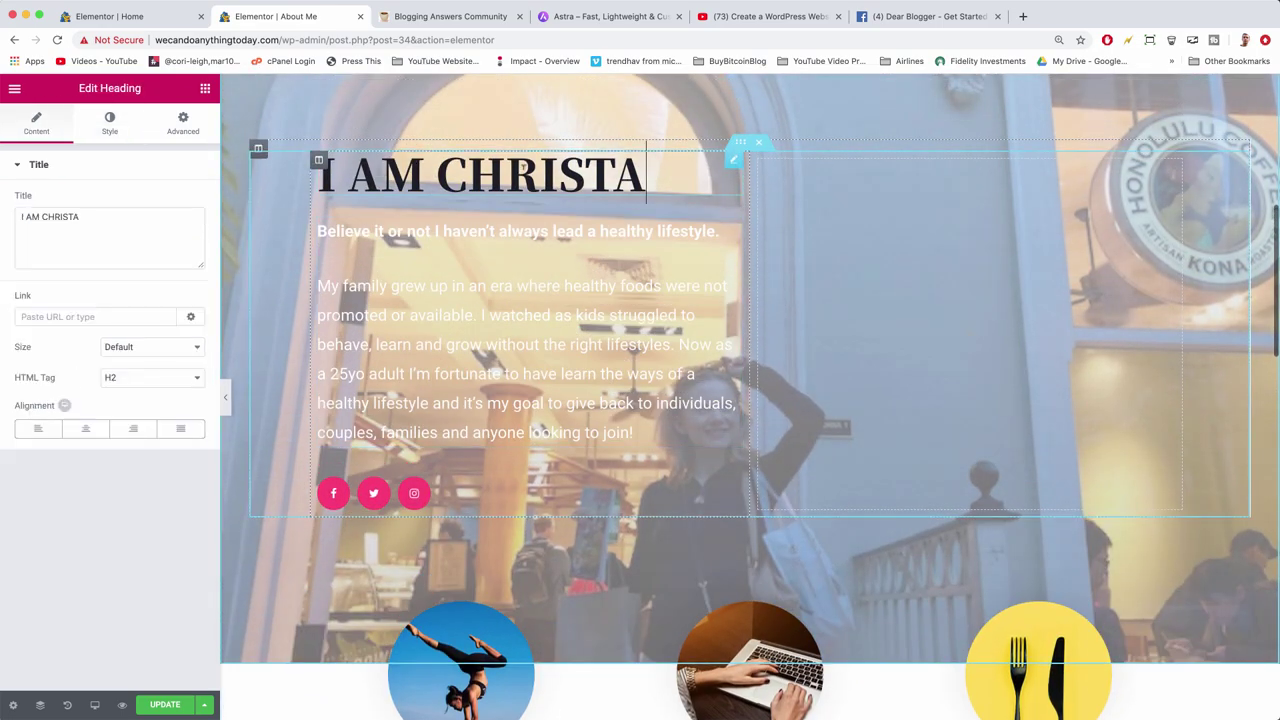
left_click(108, 122)
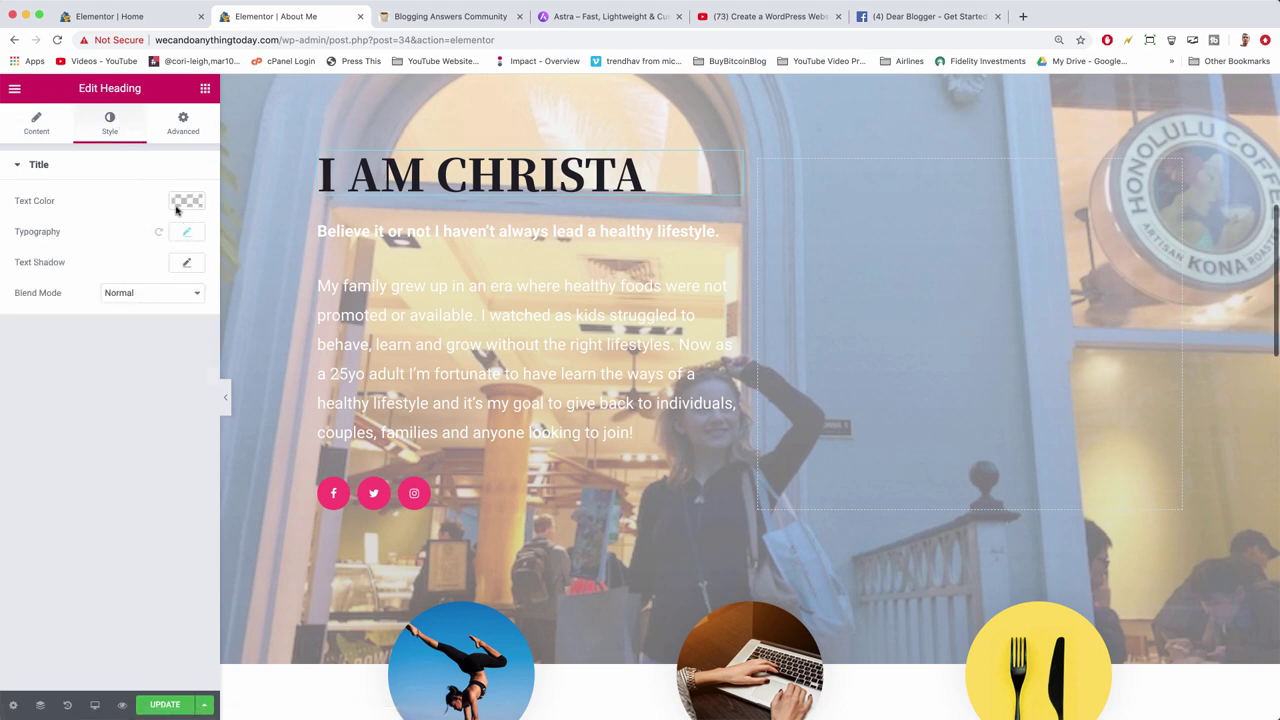
left_click(186, 203)
left_click(150, 375)
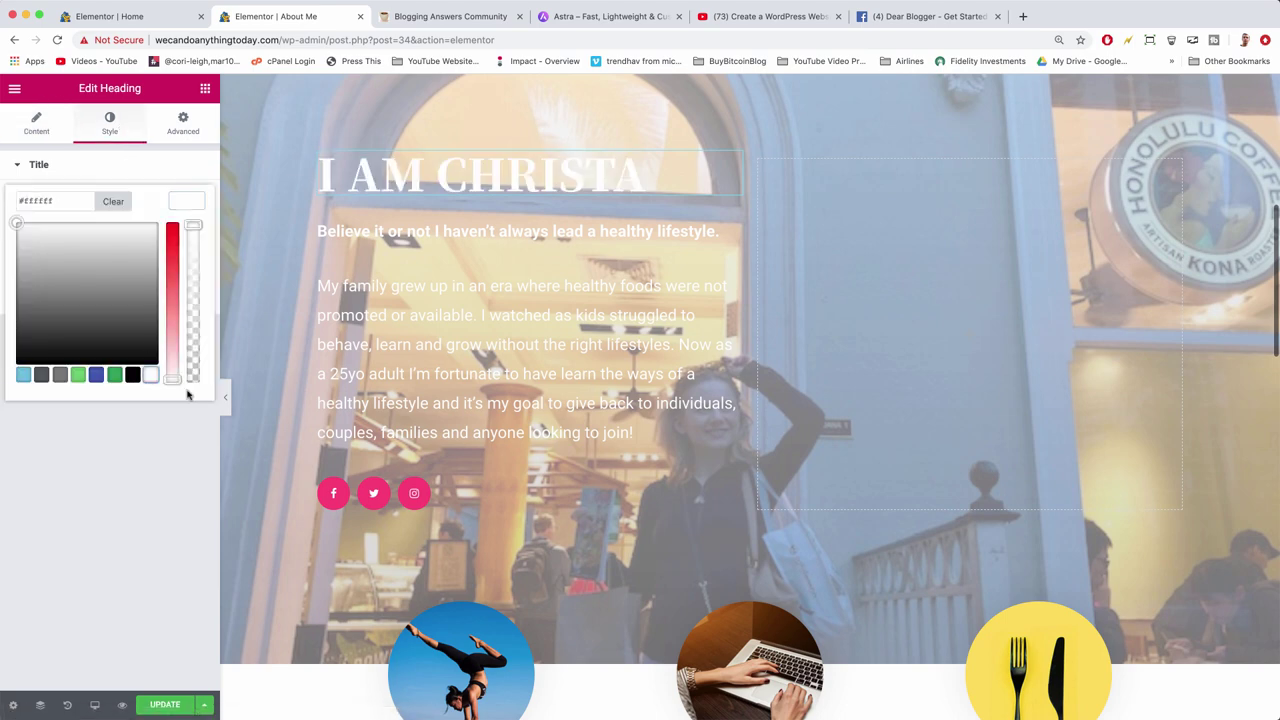
scroll(360, 510, "up", 1)
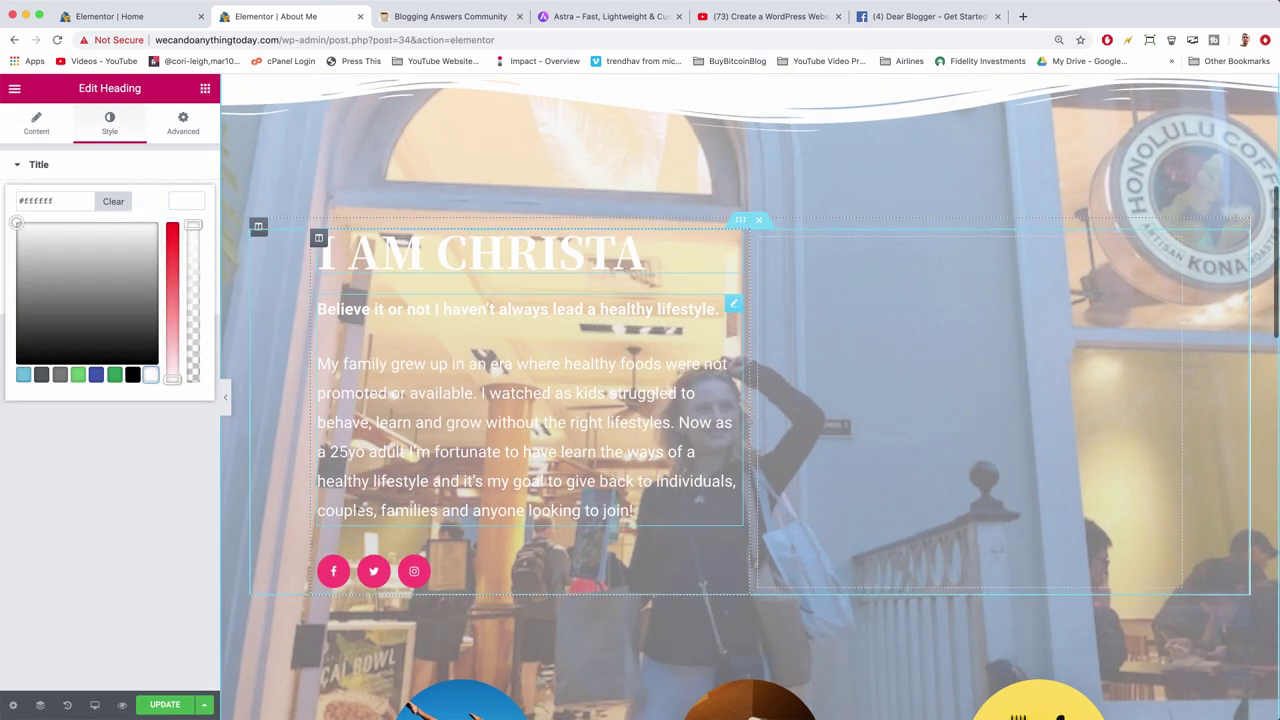
scroll(745, 160, "up", 1)
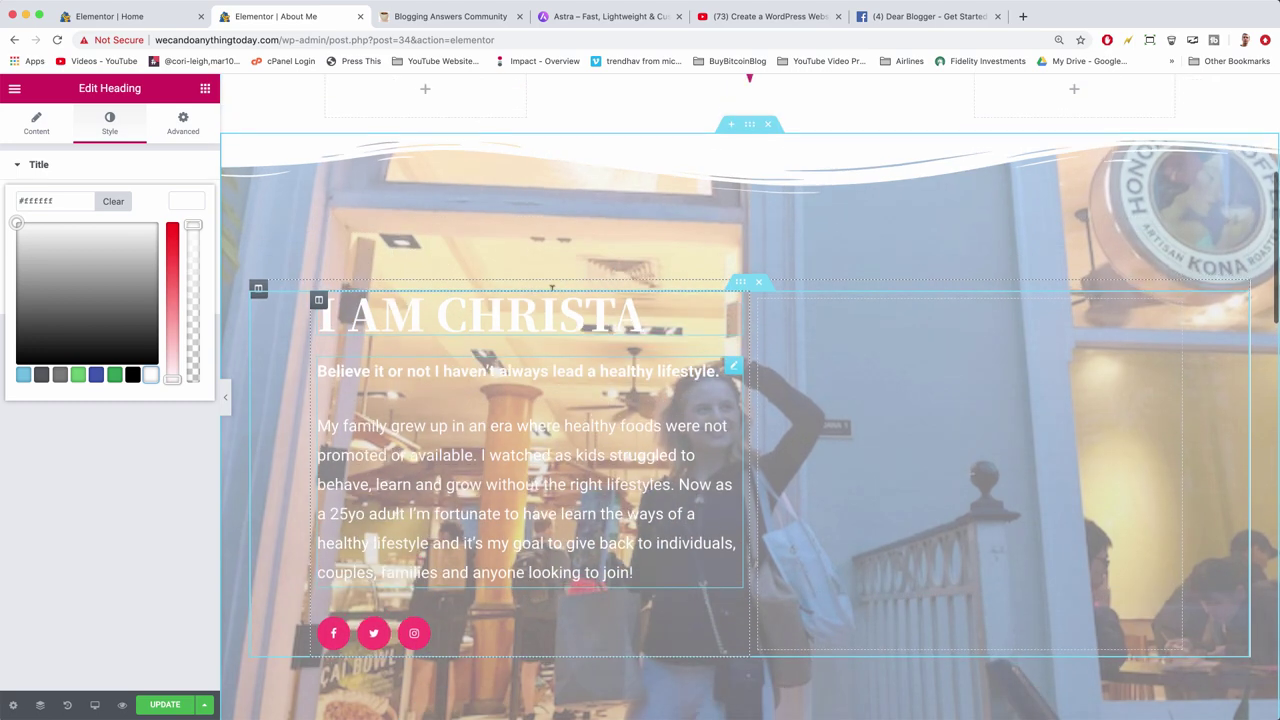
left_click(751, 131)
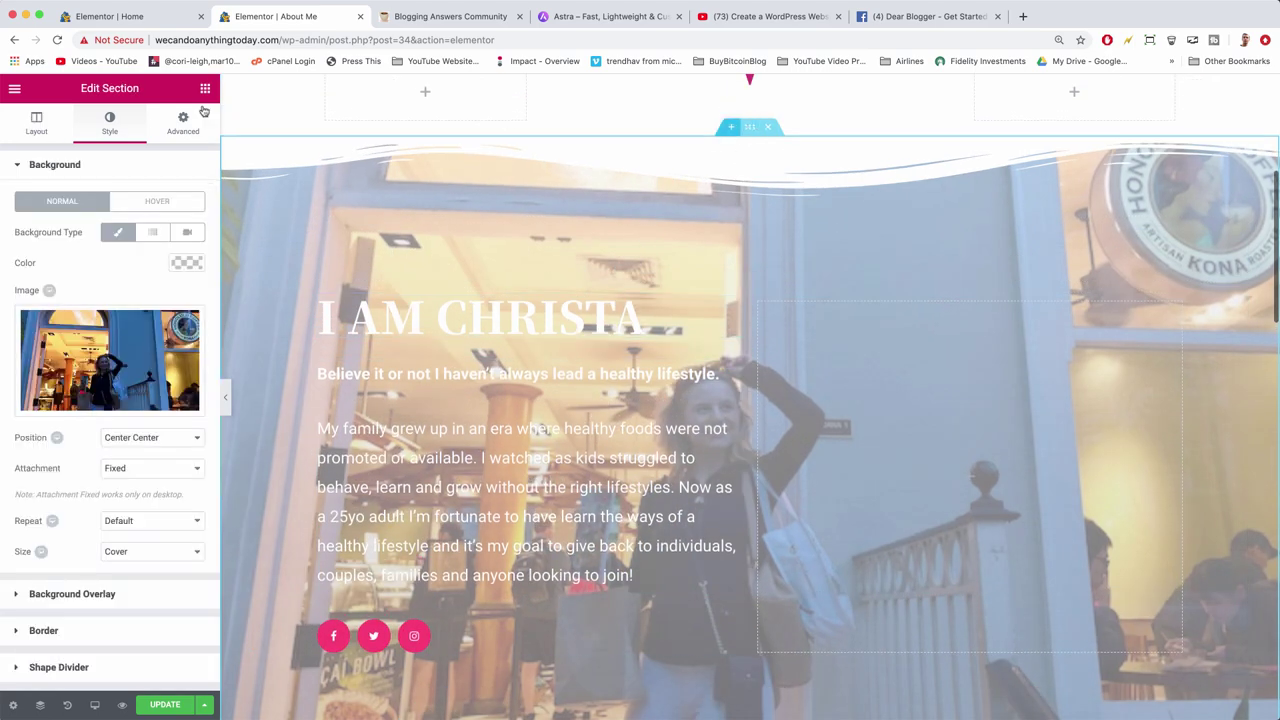
Switch the background overlay to Classic black at 0.44 opacity.
scroll(114, 286, "down", 1)
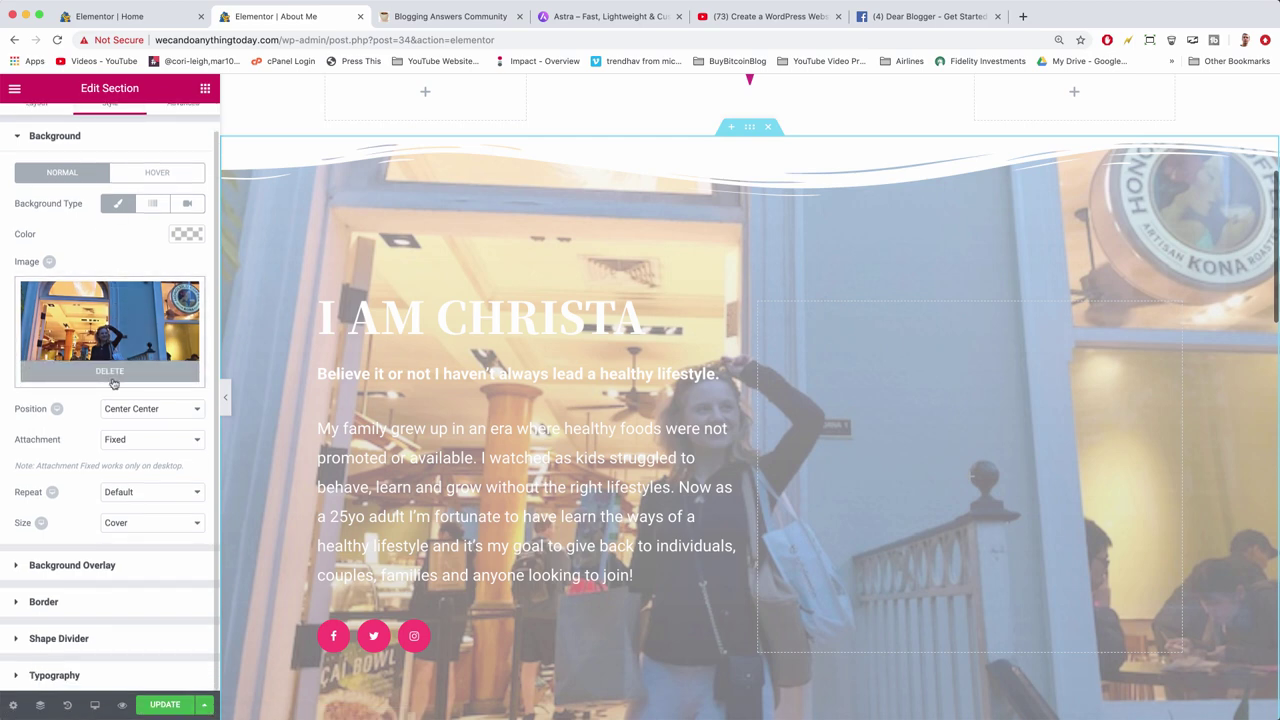
left_click(31, 567)
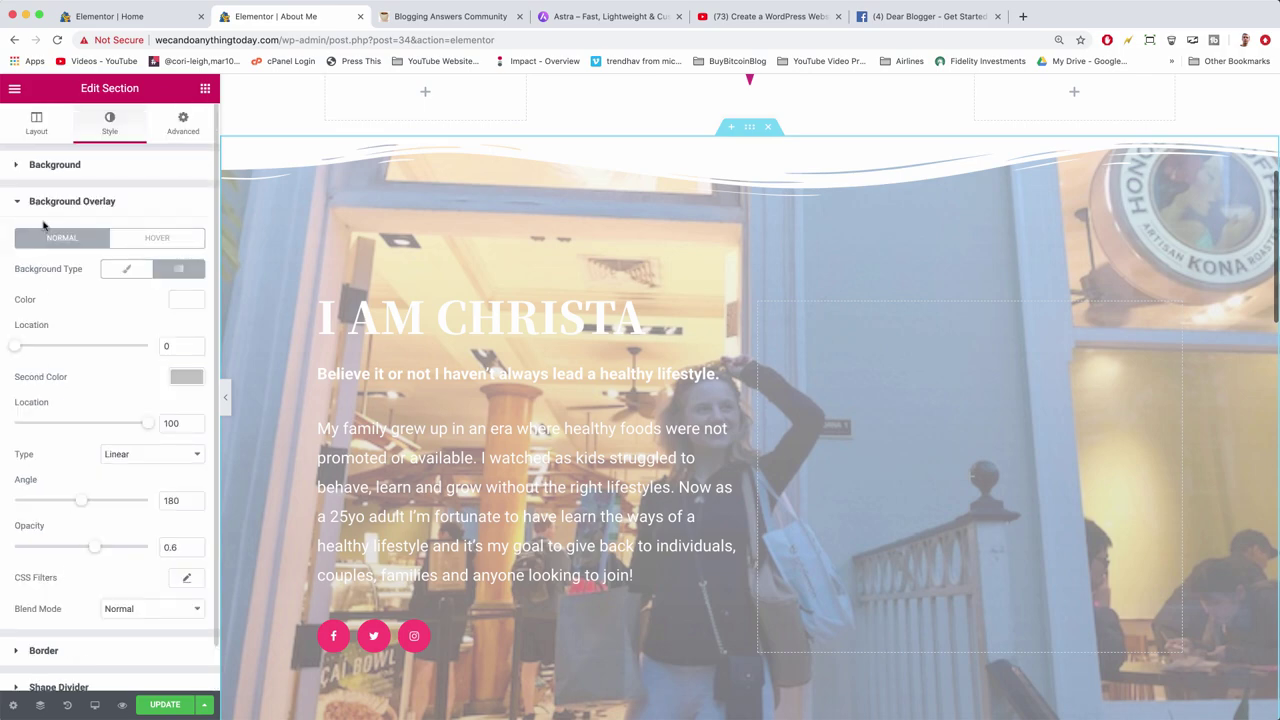
left_click(126, 269)
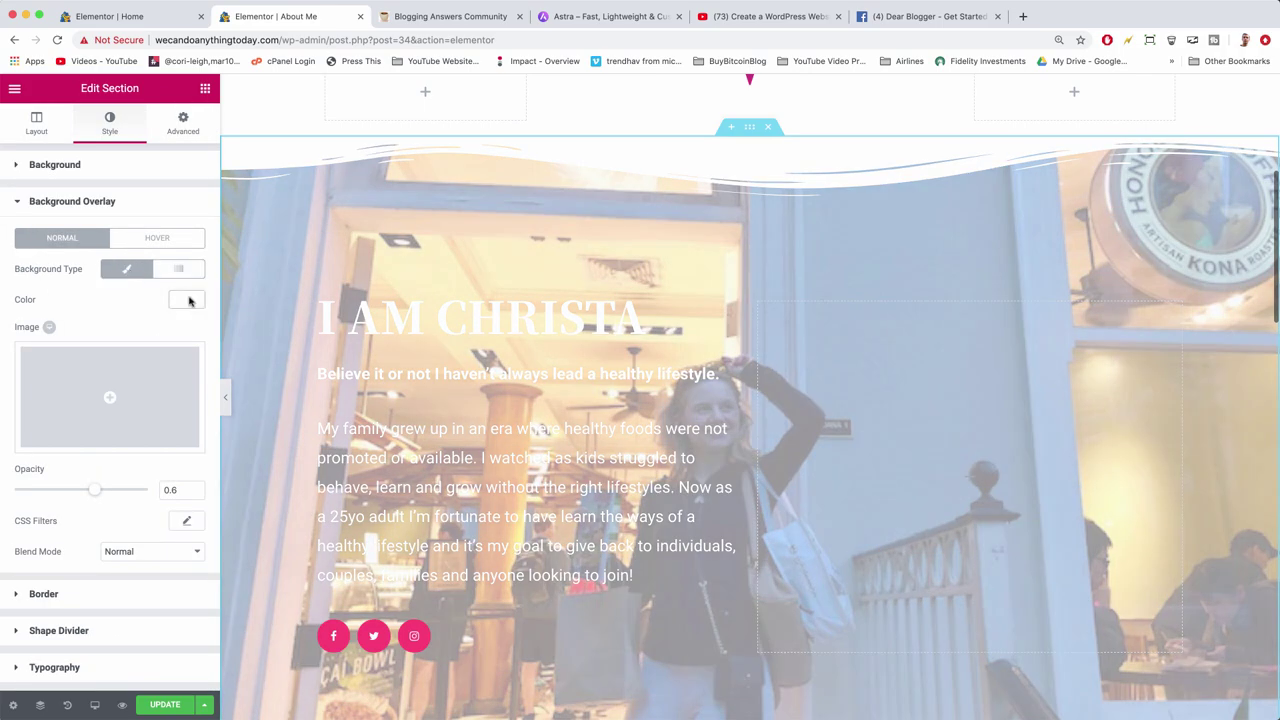
left_click(189, 301)
left_click(133, 473)
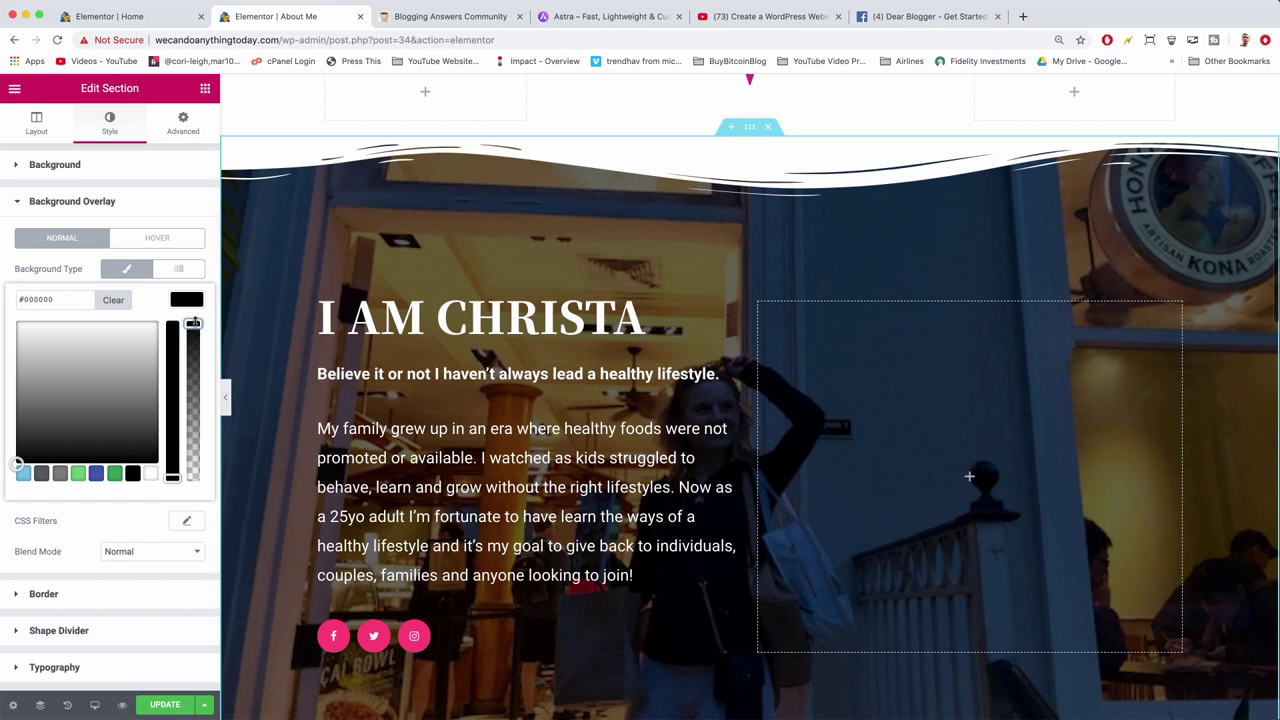
left_click_drag(193, 325, 190, 410)
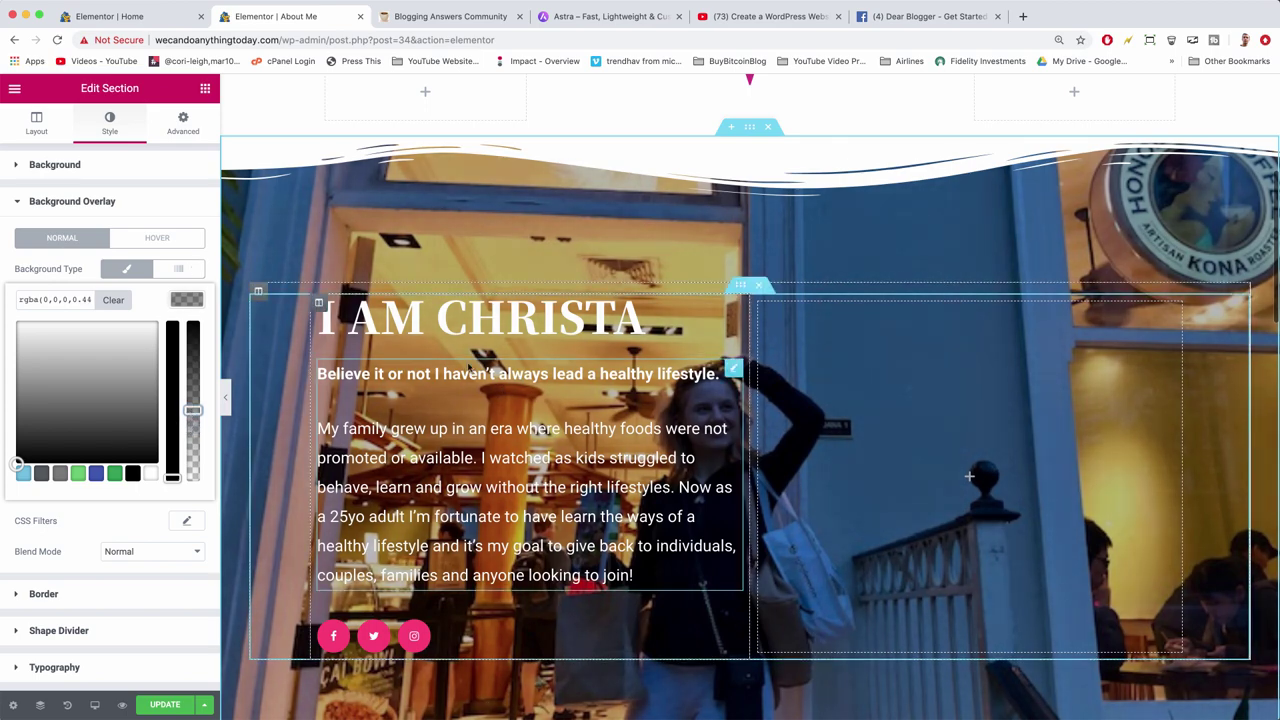
scroll(497, 389, "down", 5)
scroll(467, 367, "up", 3)
scroll(467, 365, "up", 3)
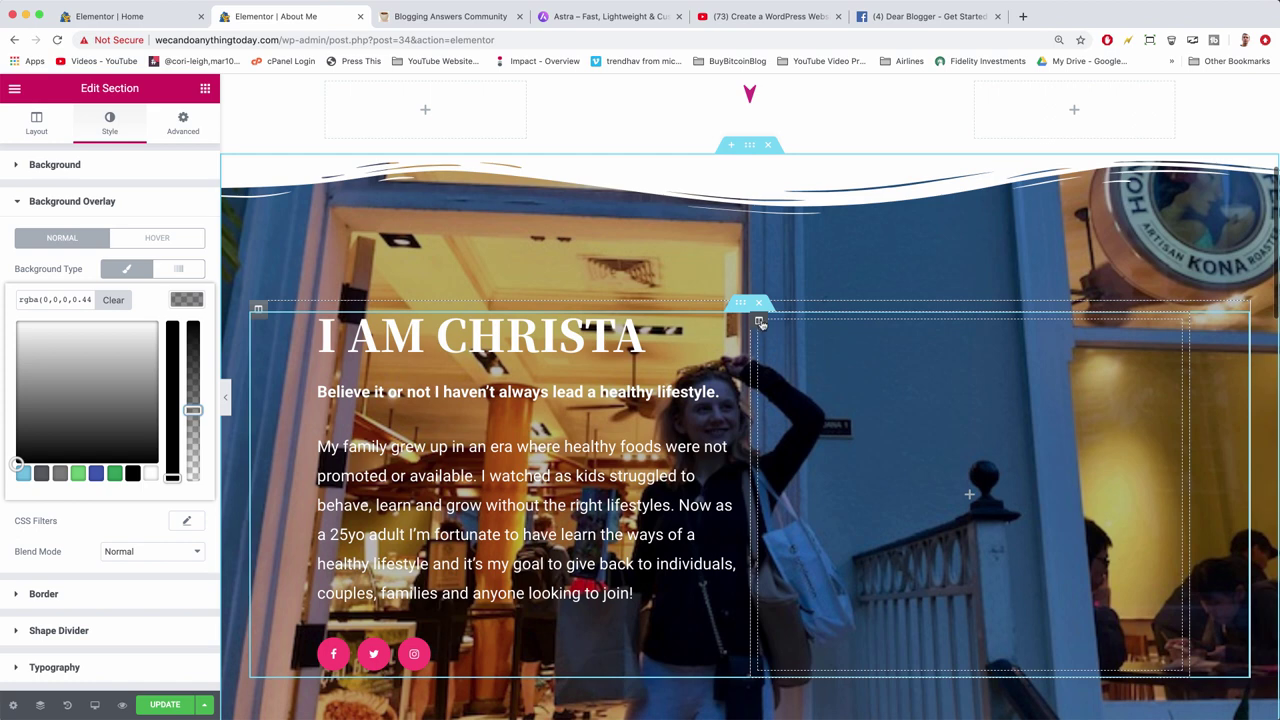
Delete the empty right column beside the I AM CHRISTA text.
right_click(759, 320)
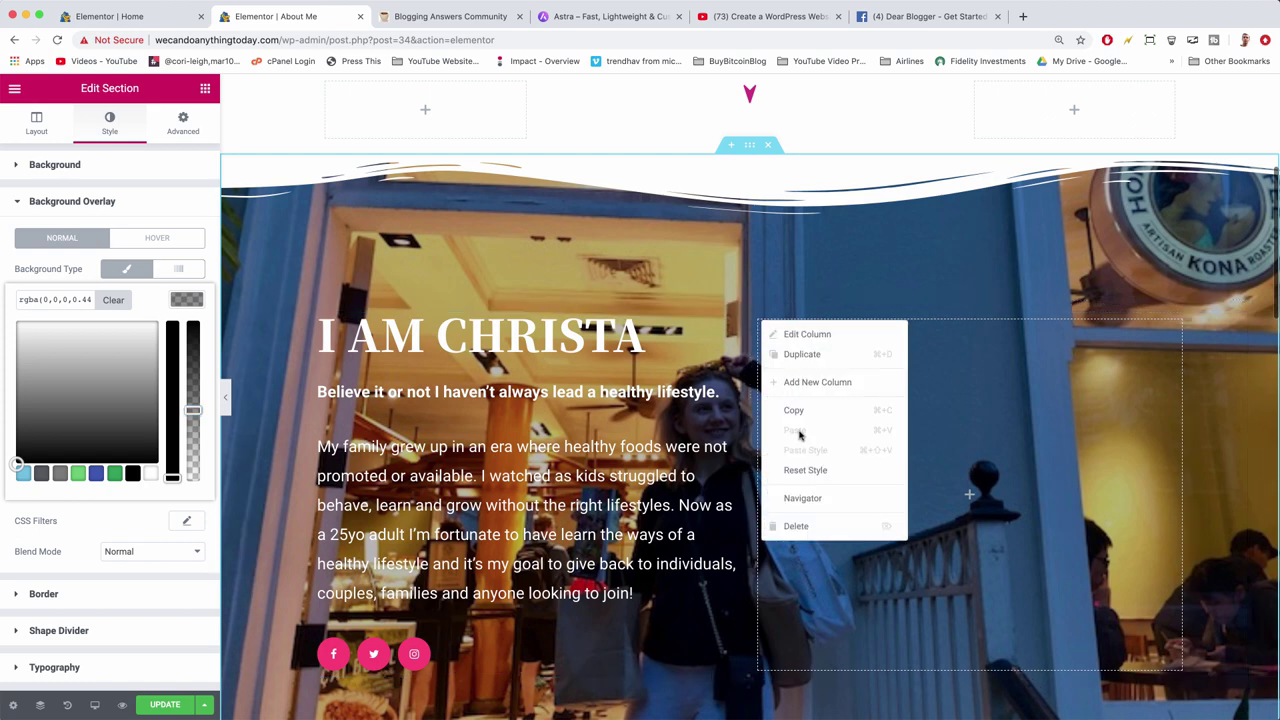
left_click(802, 524)
scroll(800, 522, "down", 5)
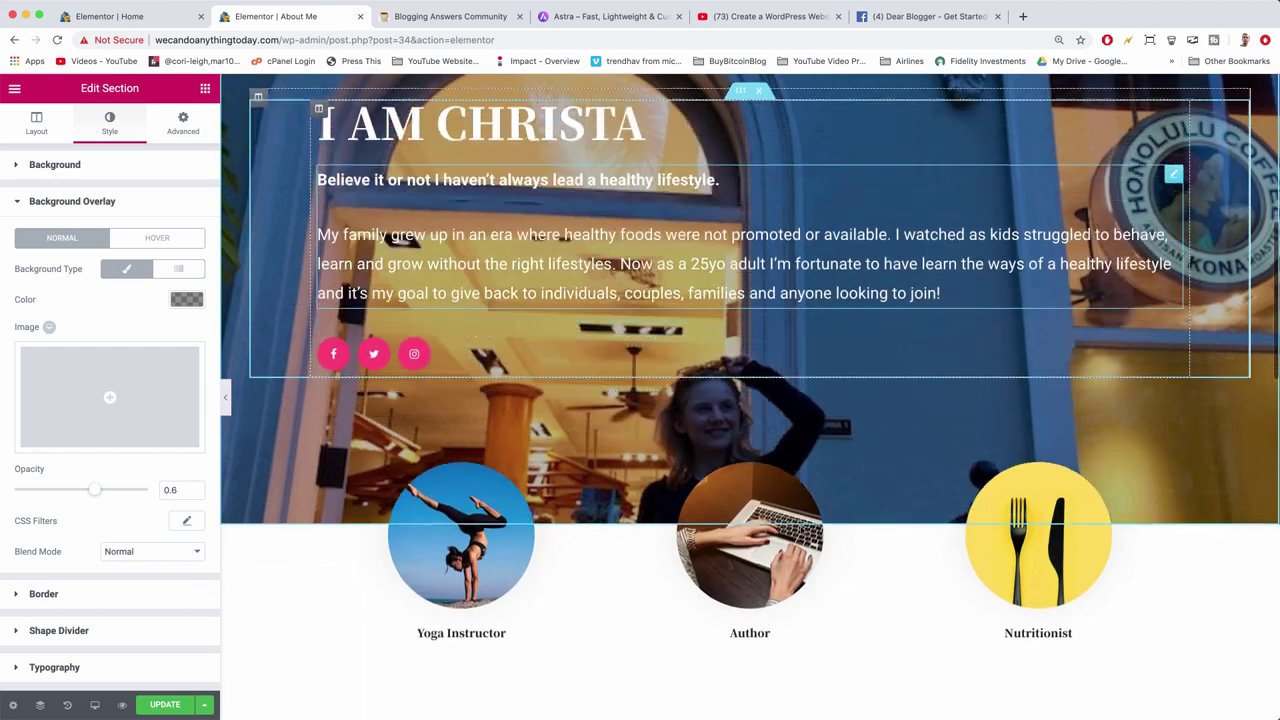
scroll(800, 531, "down", 1)
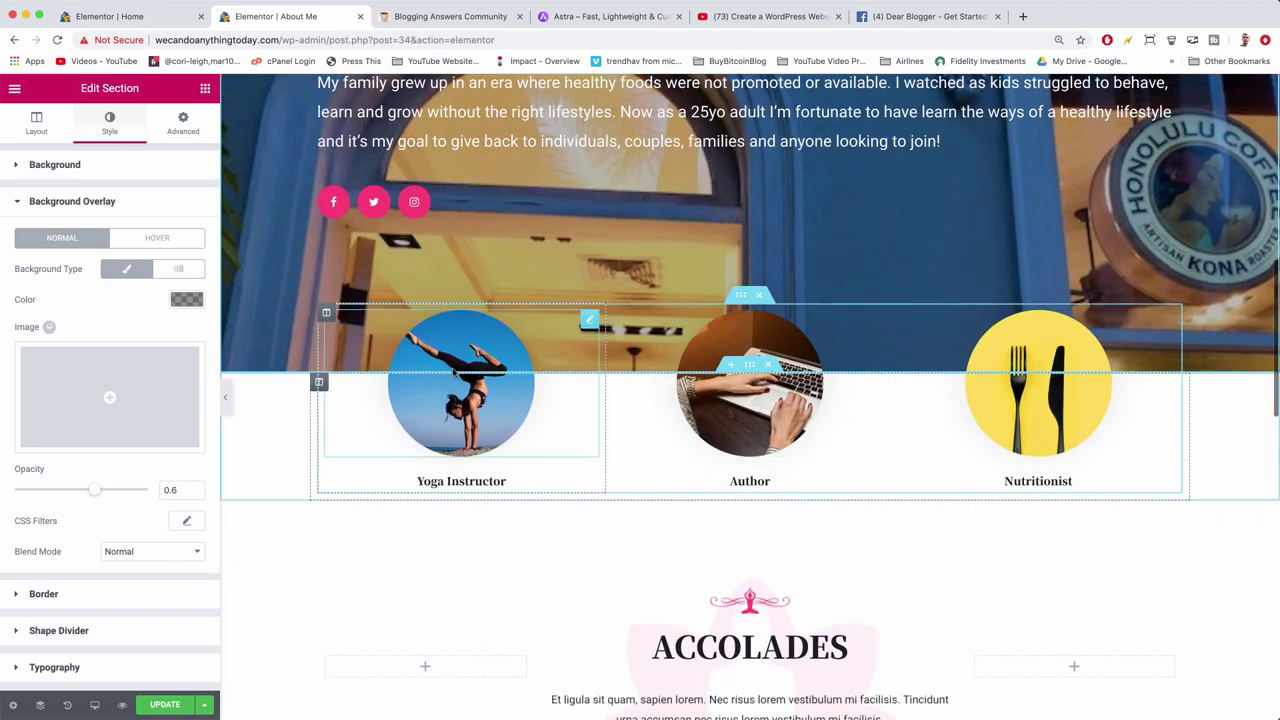
Select the Yoga Instructor, Author and Nutritionist images in turn.
left_click(449, 343)
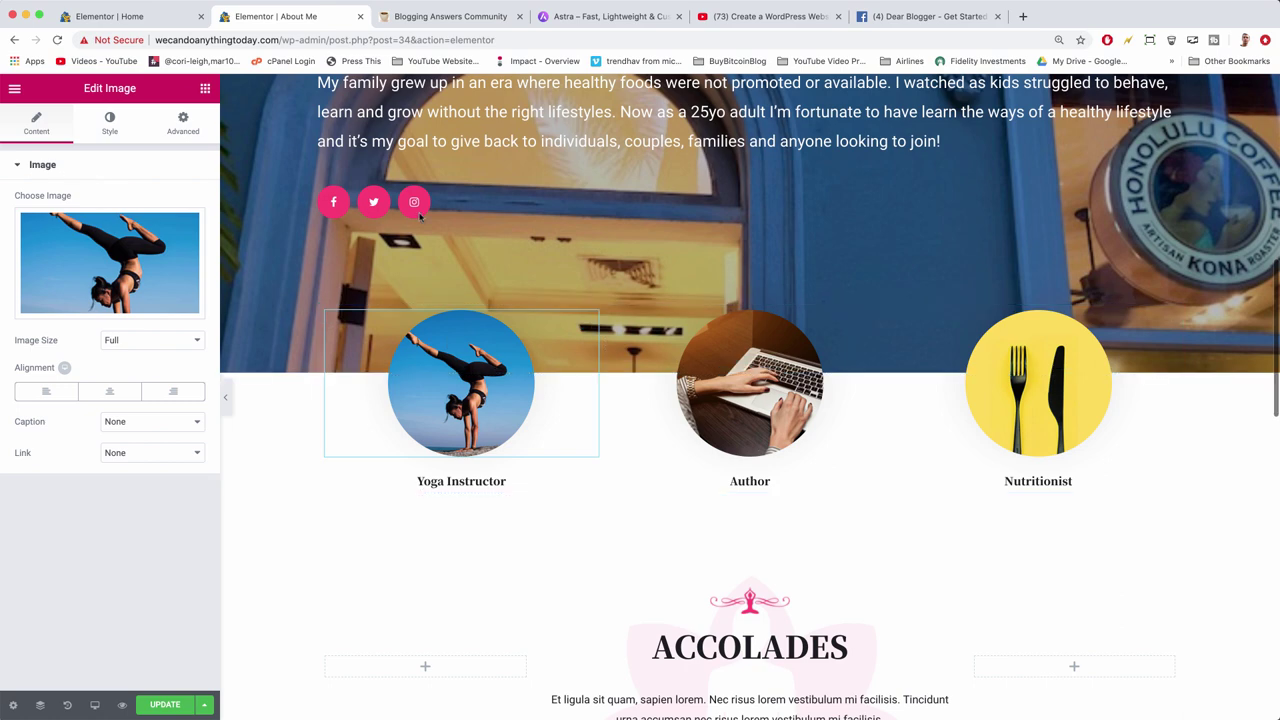
left_click(755, 350)
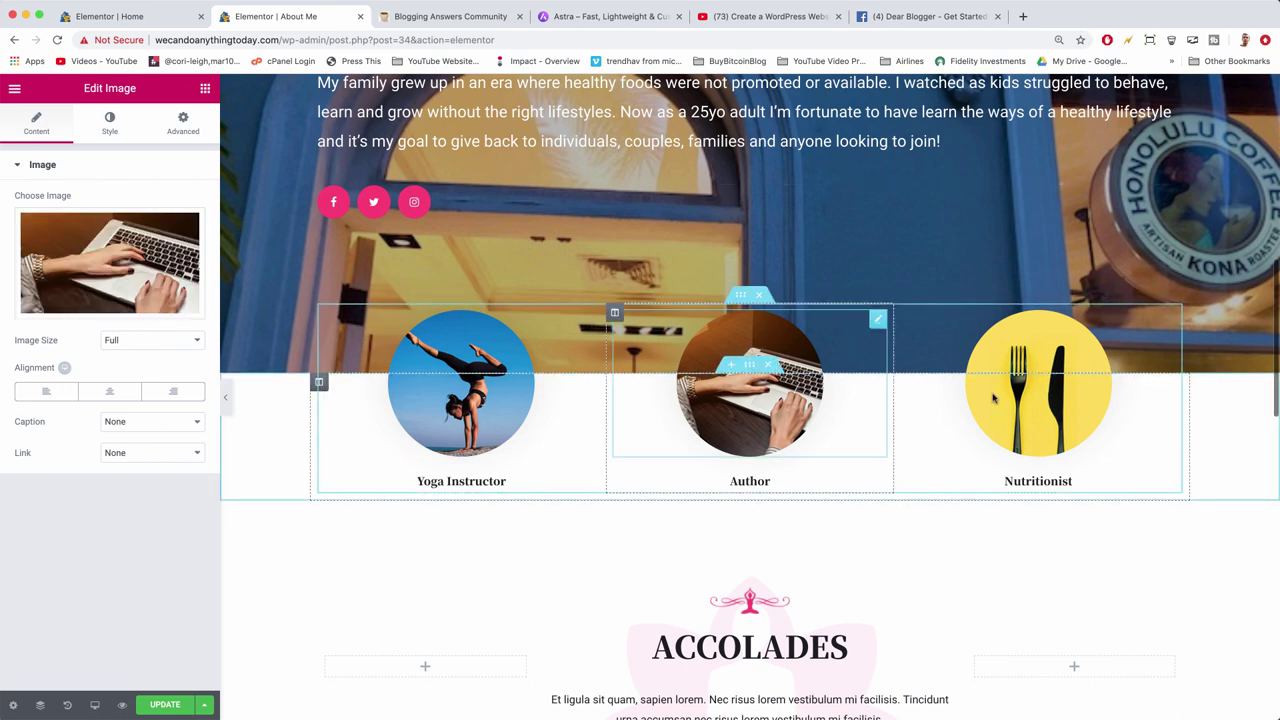
left_click(1040, 343)
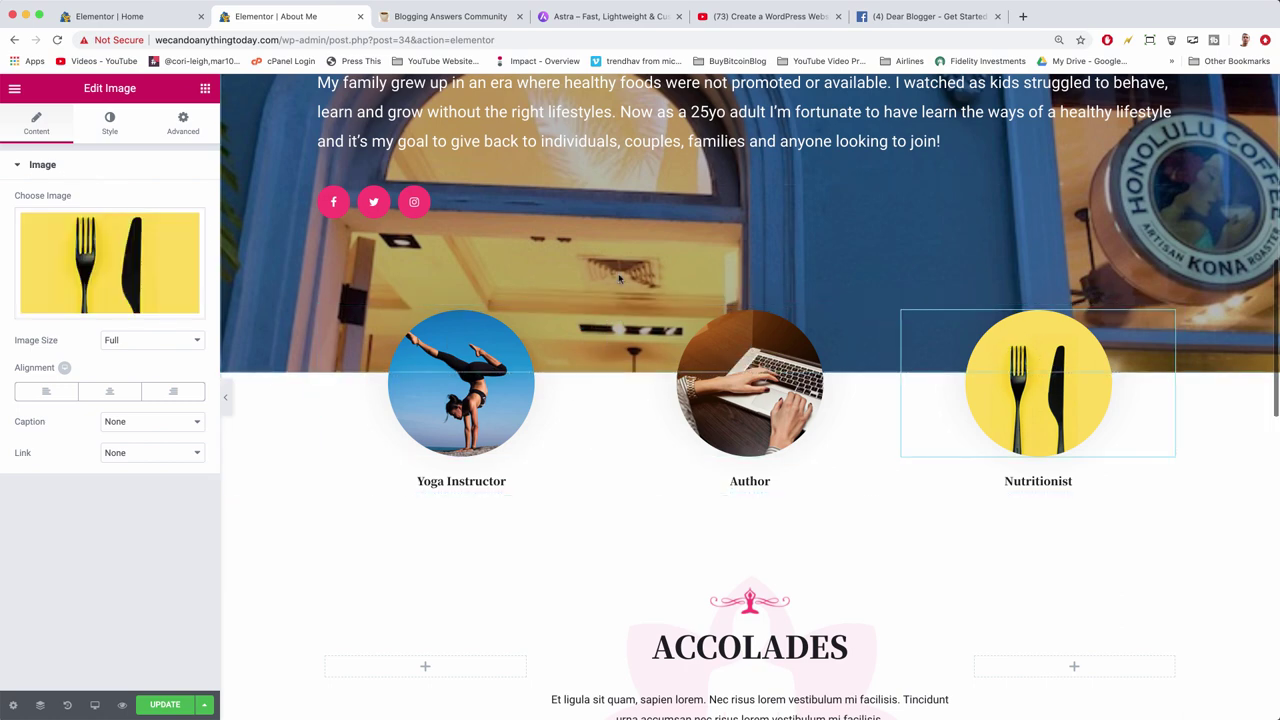
left_click(447, 332)
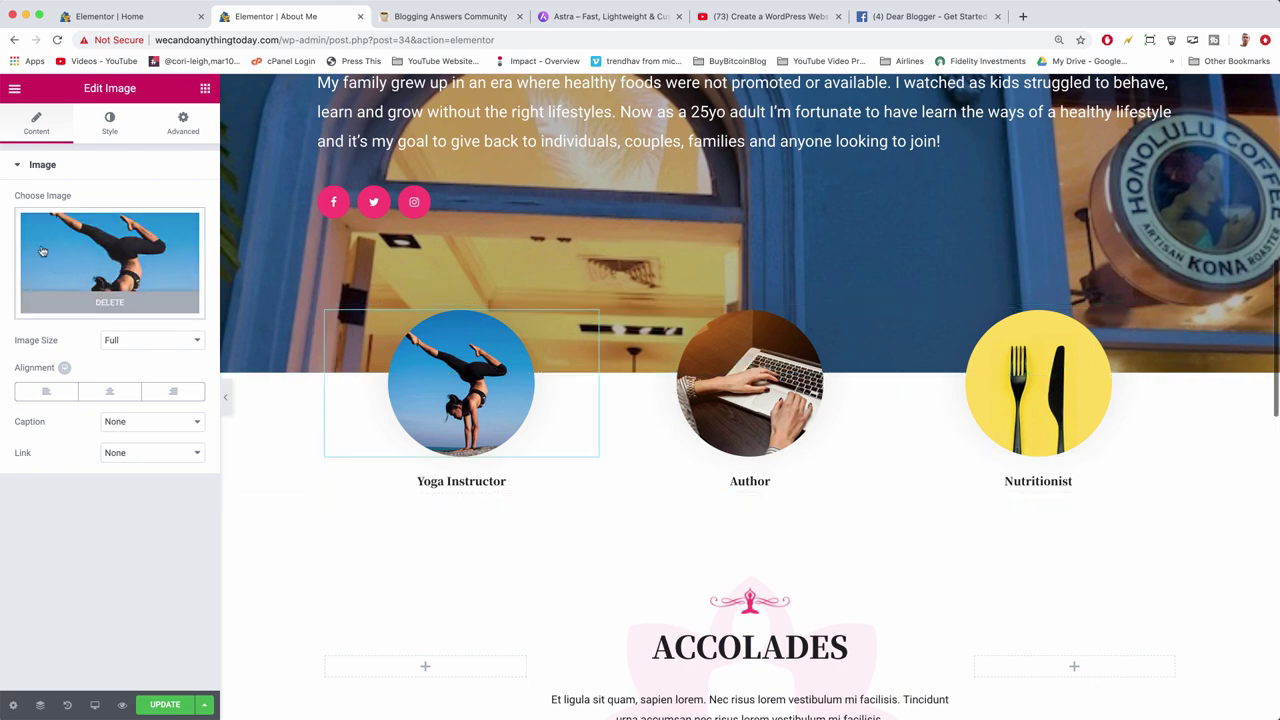
Delete the Accolades section from the page.
scroll(662, 530, "up", 2)
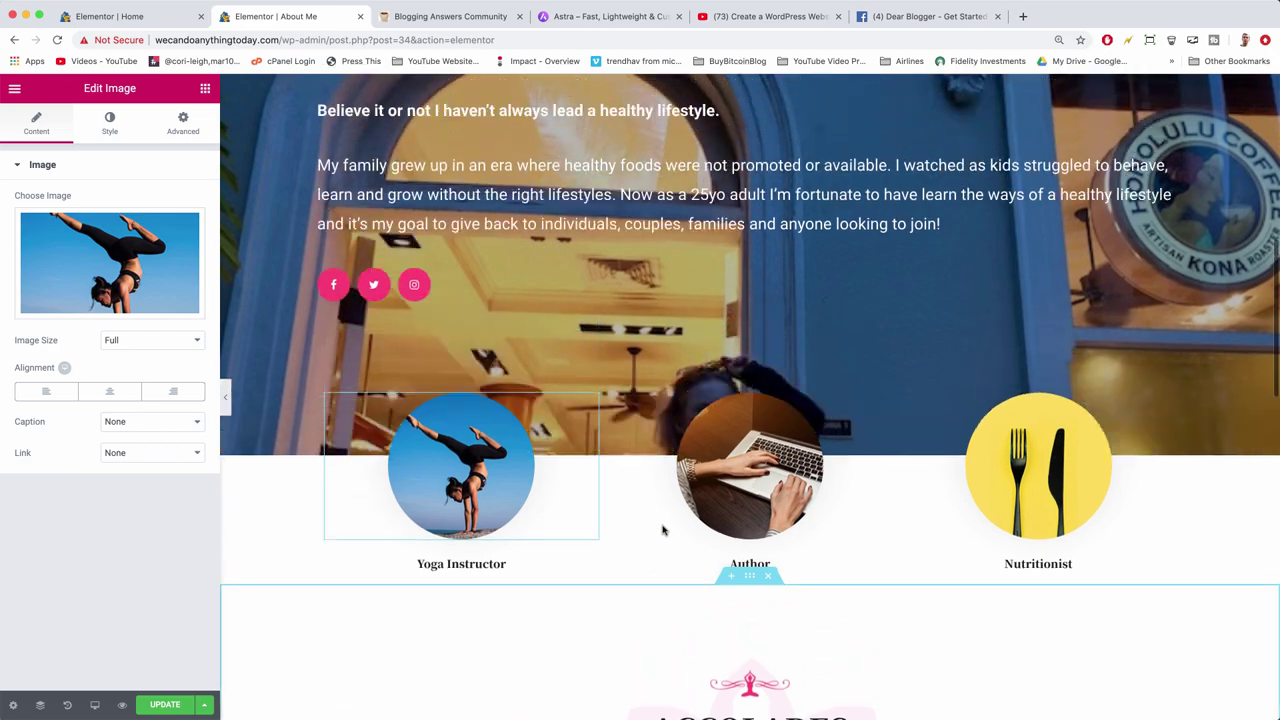
scroll(662, 530, "up", 4)
scroll(662, 530, "down", 4)
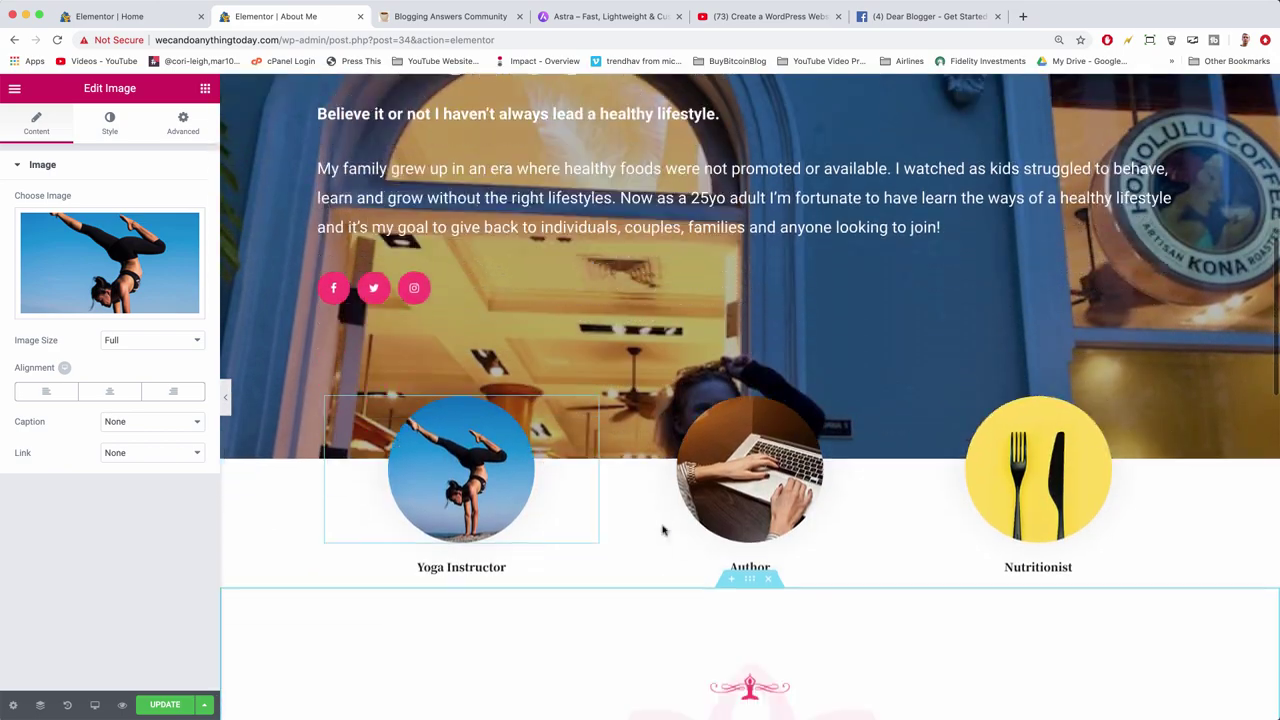
scroll(662, 530, "down", 10)
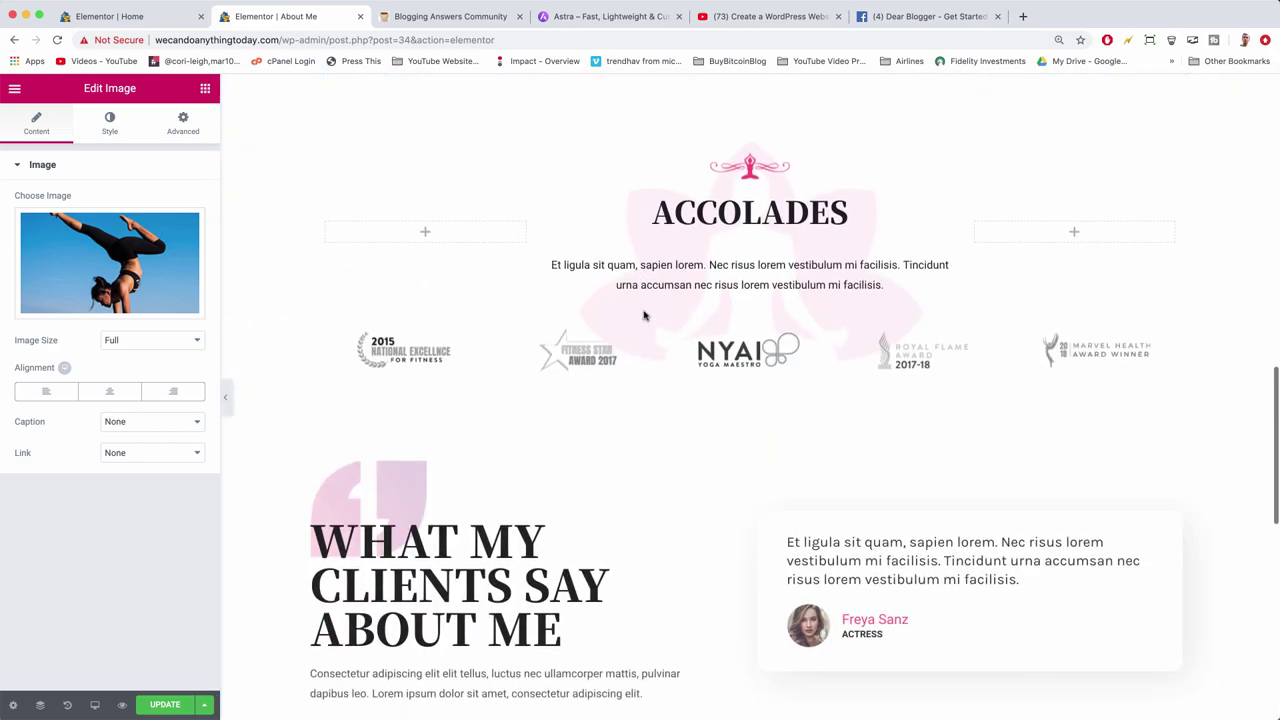
scroll(644, 316, "up", 3)
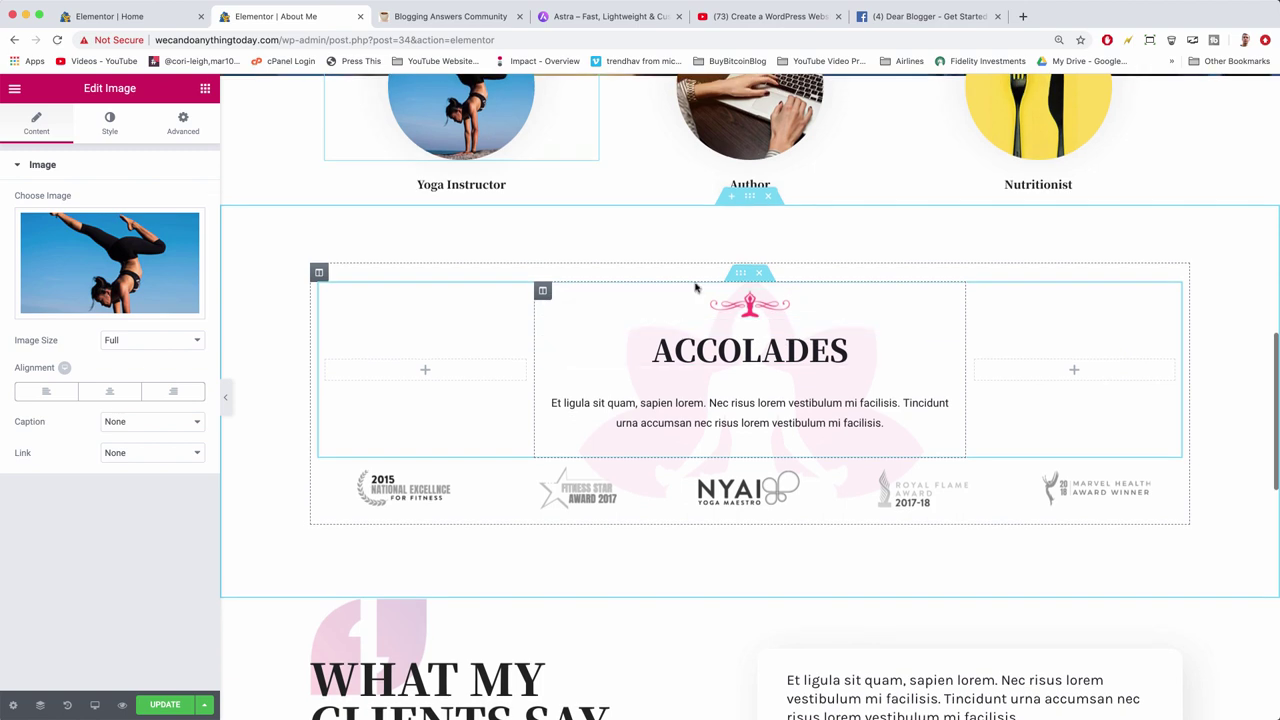
left_click(771, 200)
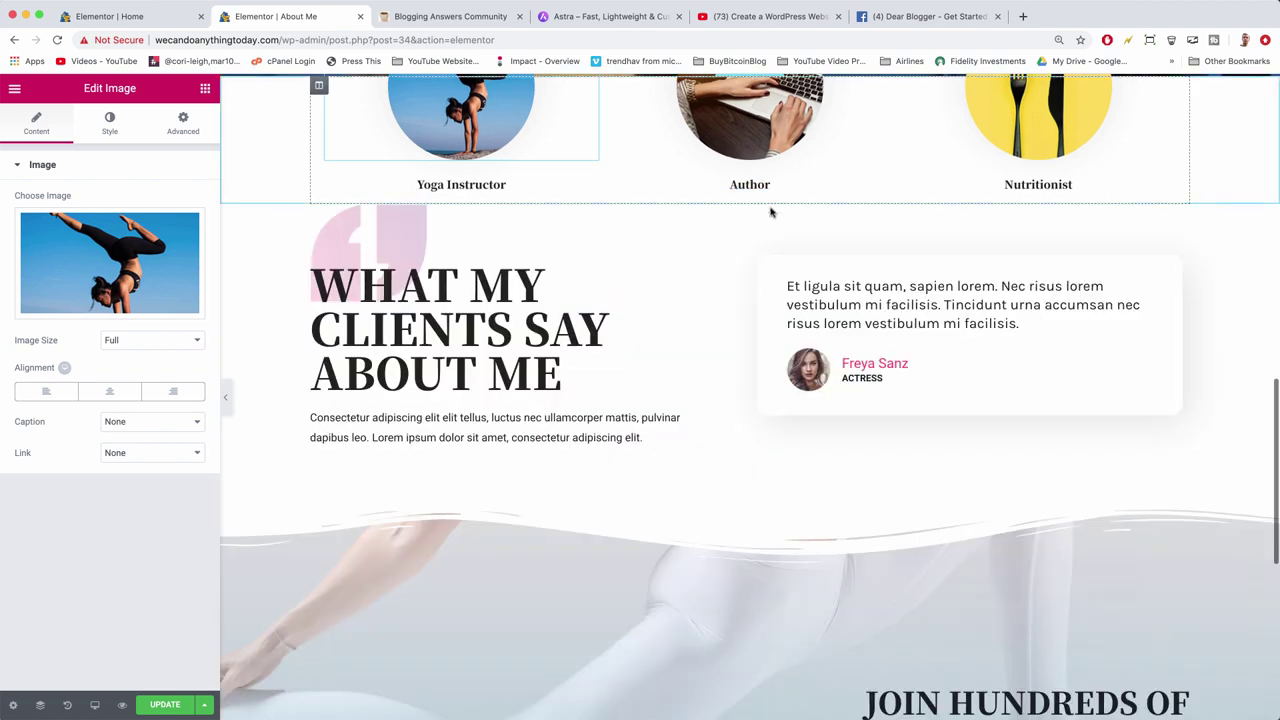
Delete the 'What my clients say' and 'Join Hundreds of Healthy People' sections.
scroll(776, 306, "up", 2)
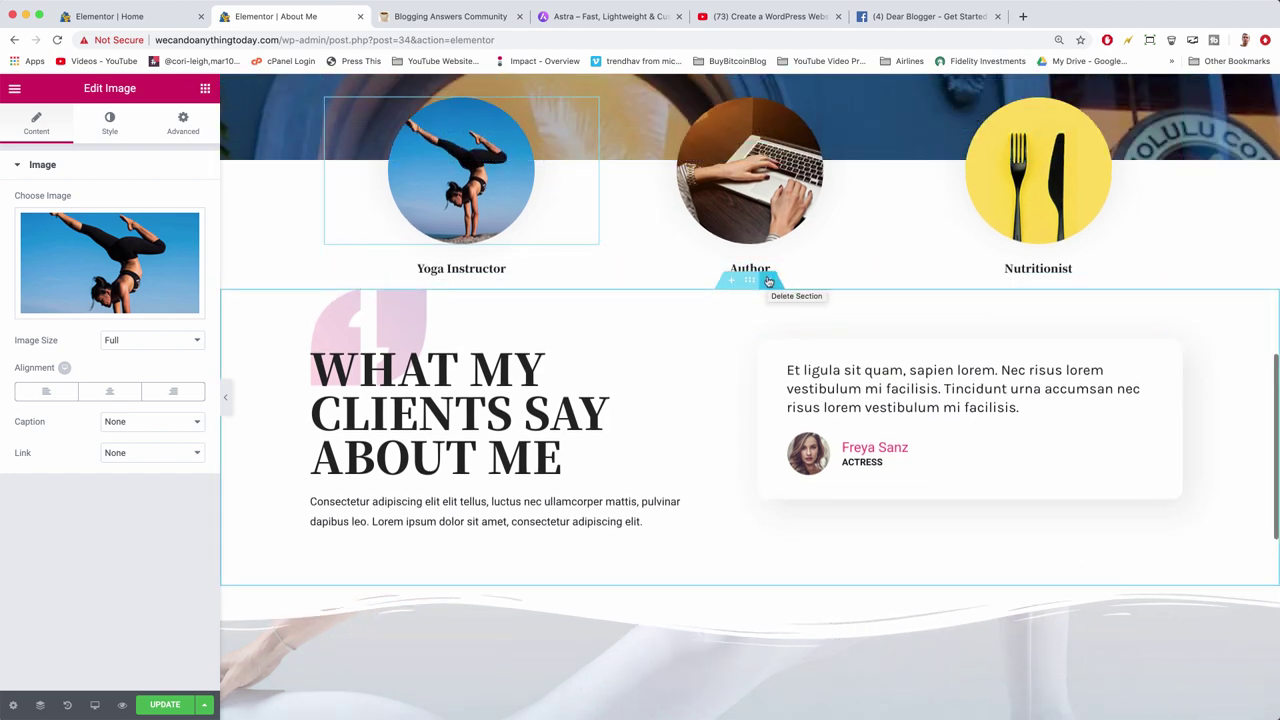
left_click(768, 281)
scroll(768, 283, "up", 4)
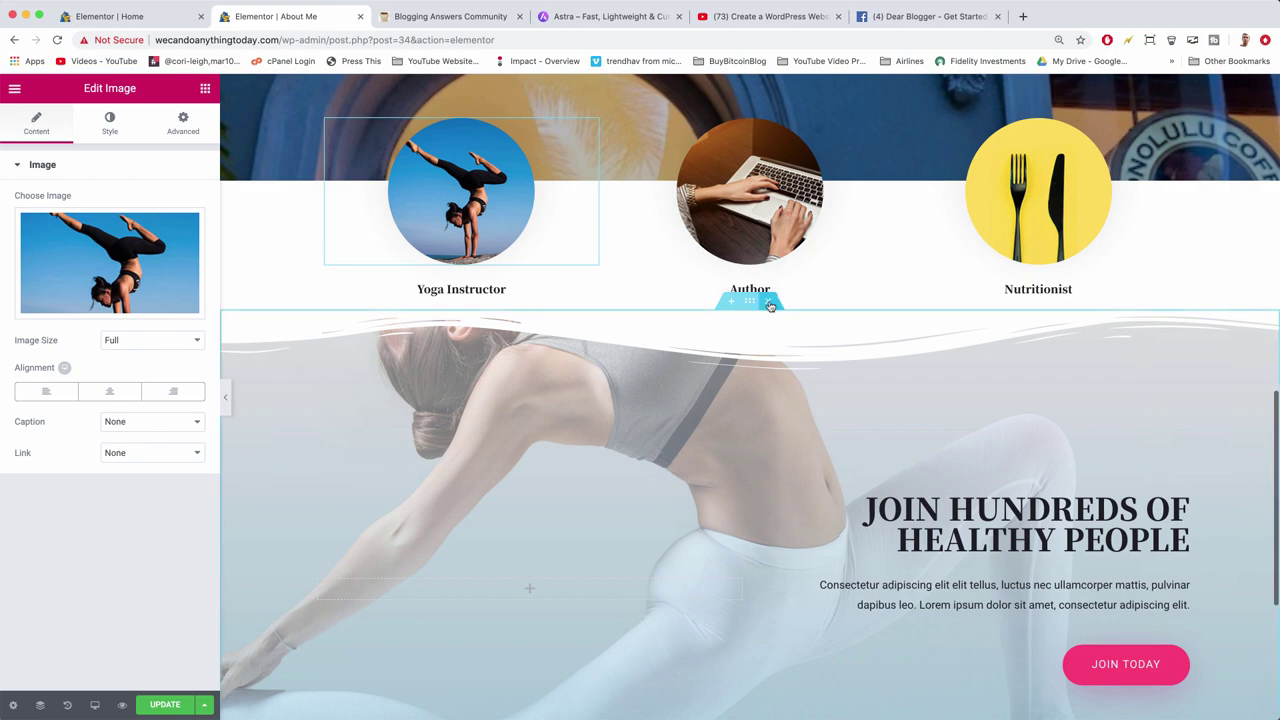
left_click(768, 304)
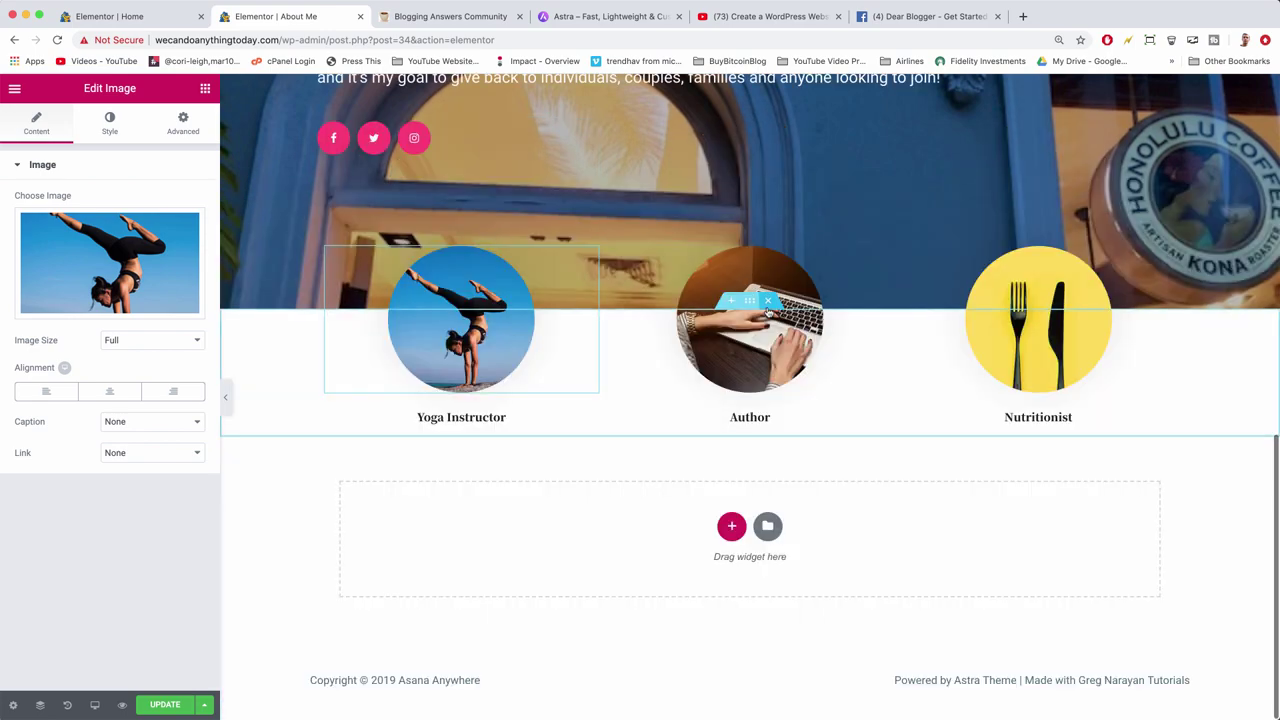
scroll(768, 311, "up", 10)
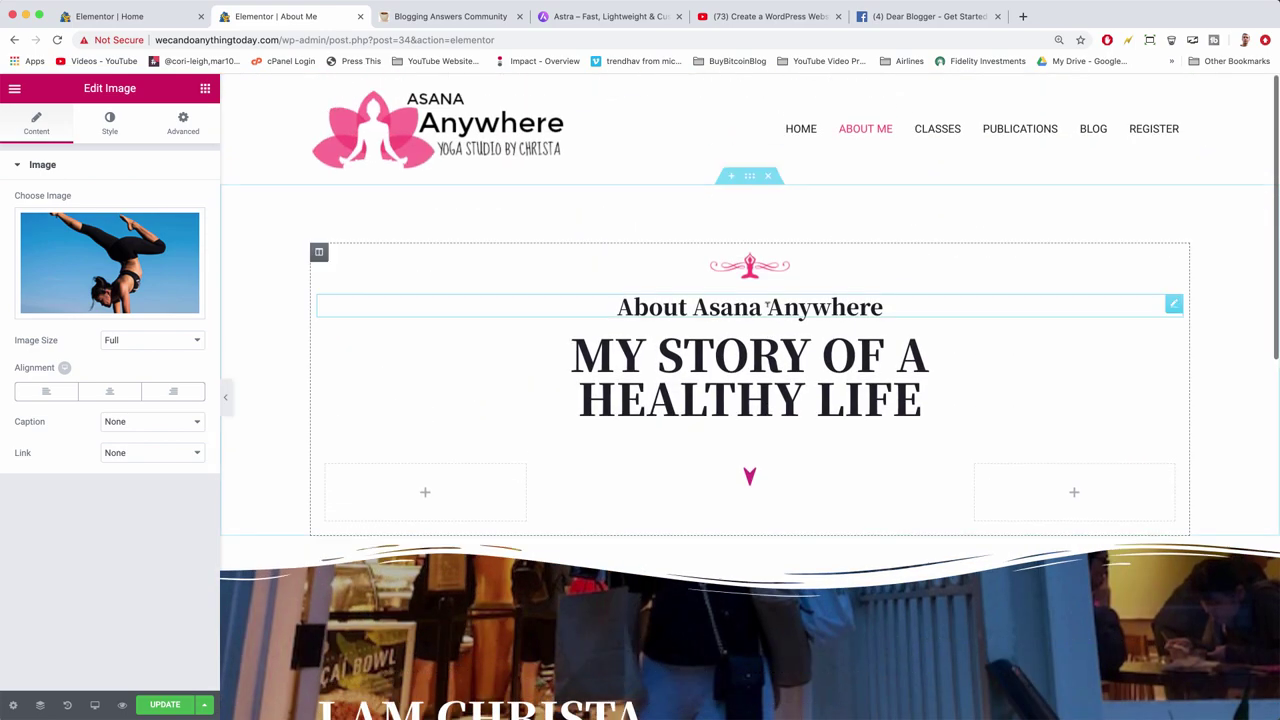
scroll(768, 304, "down", 10)
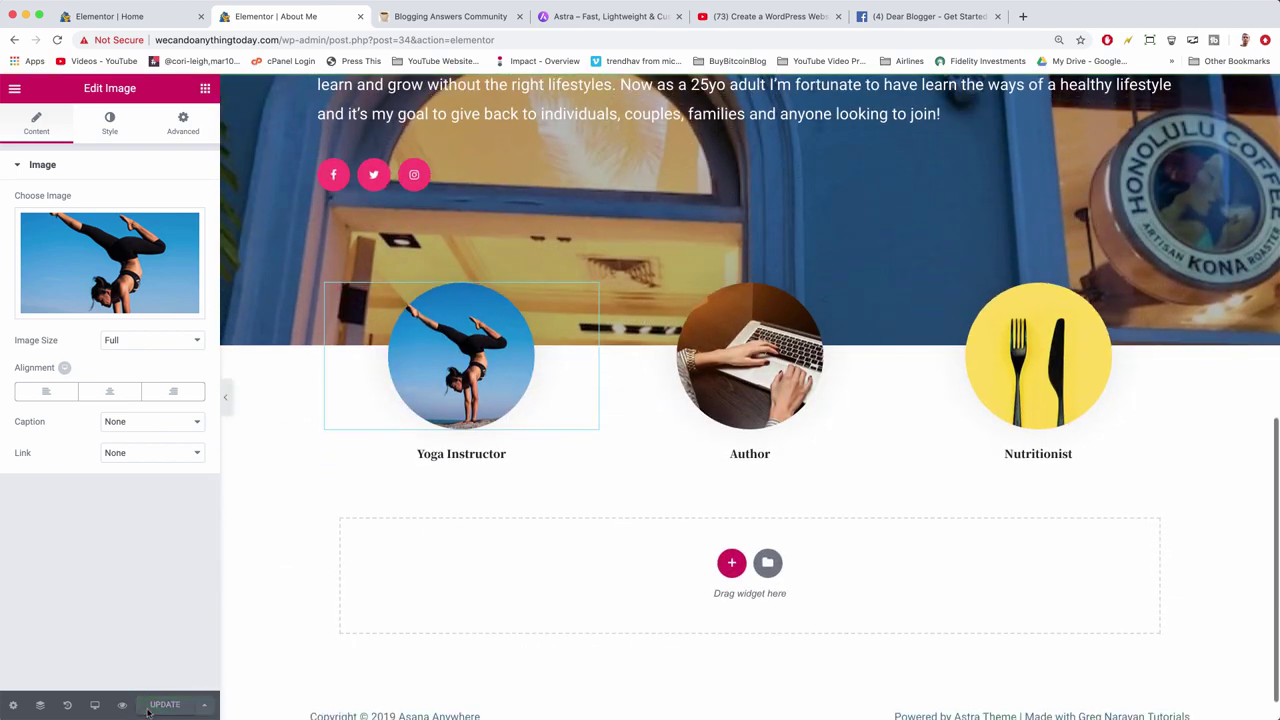
scroll(646, 589, "up", 2)
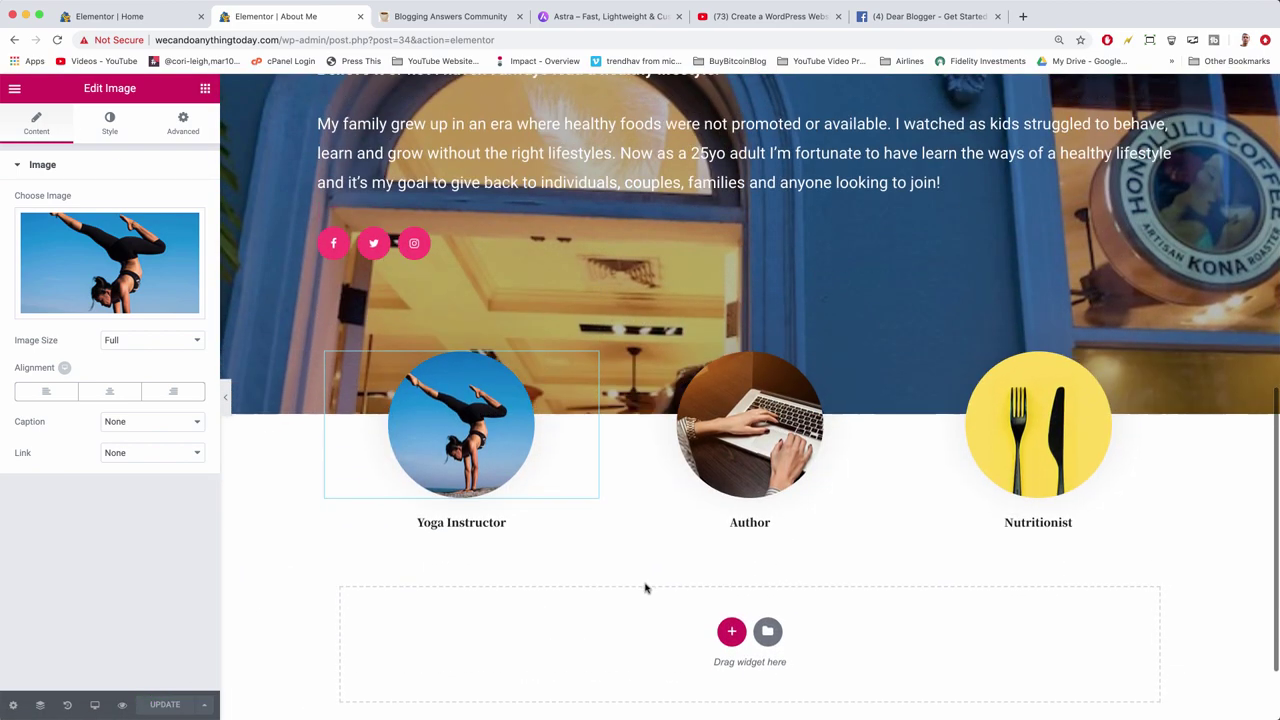
scroll(740, 585, "down", 3)
scroll(752, 580, "up", 15)
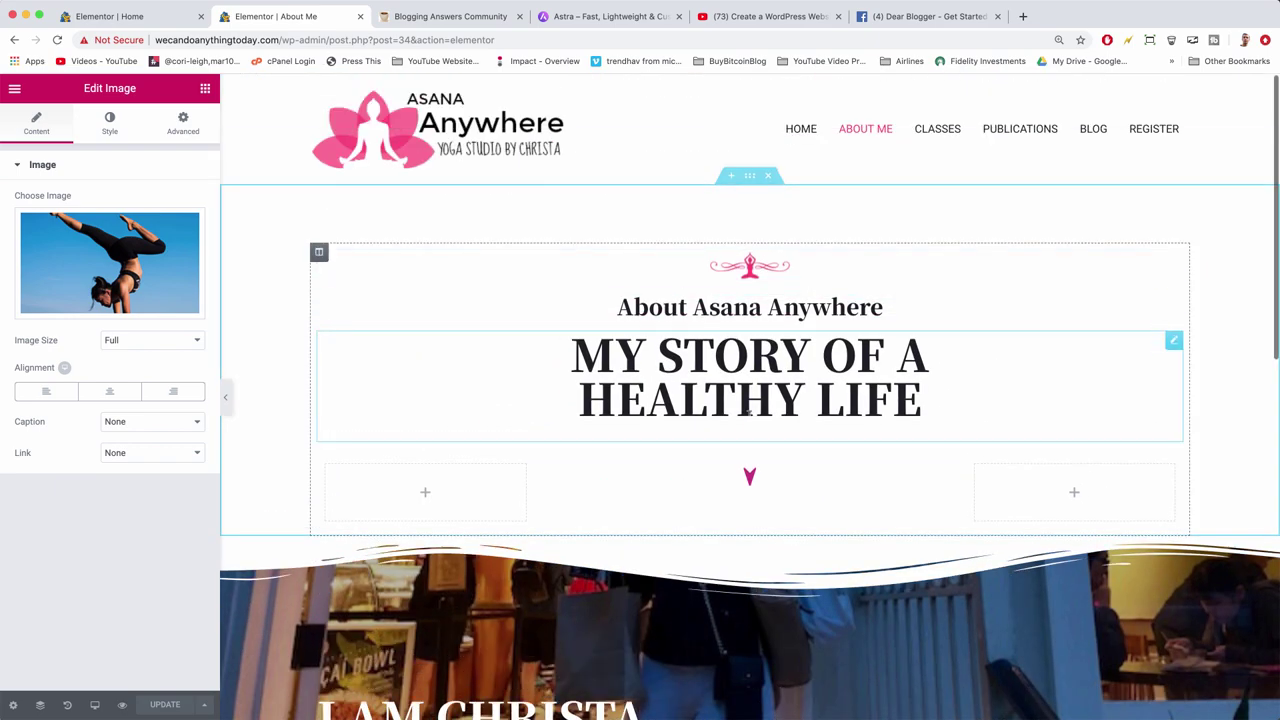
Switch to the Home page tab and load the site's home page address.
left_click(113, 17)
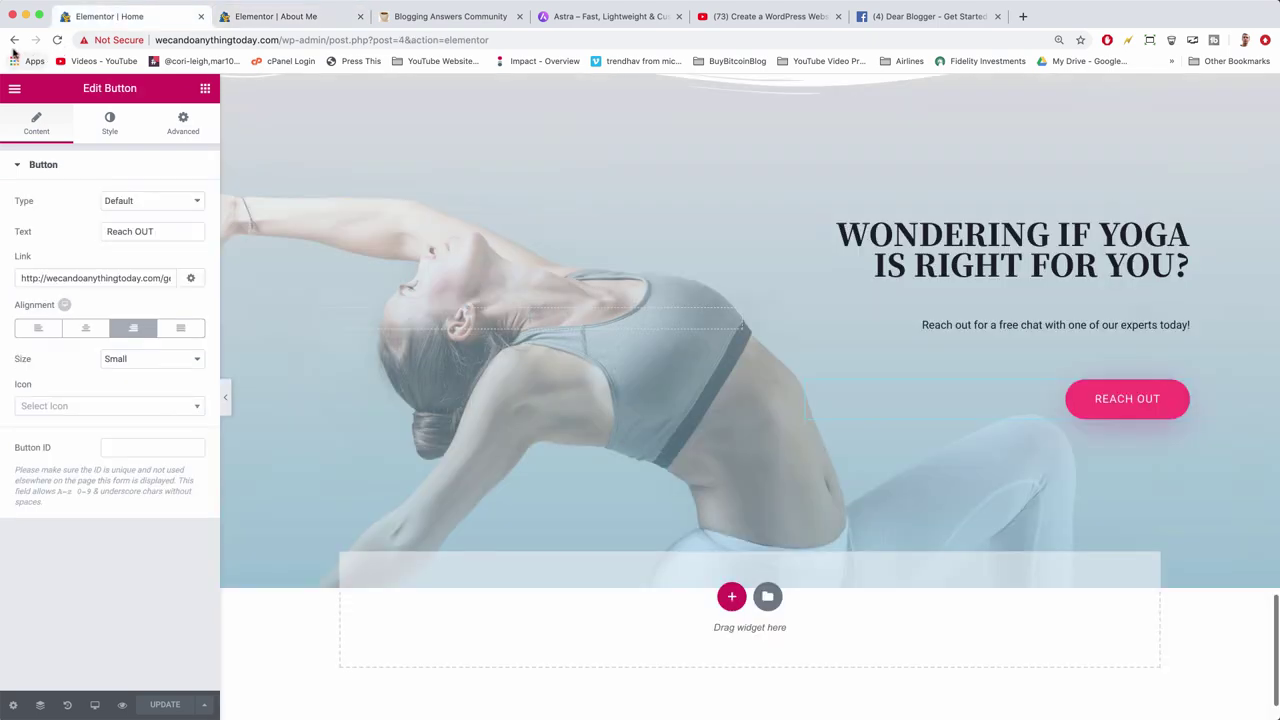
left_click(214, 39)
left_click(274, 39)
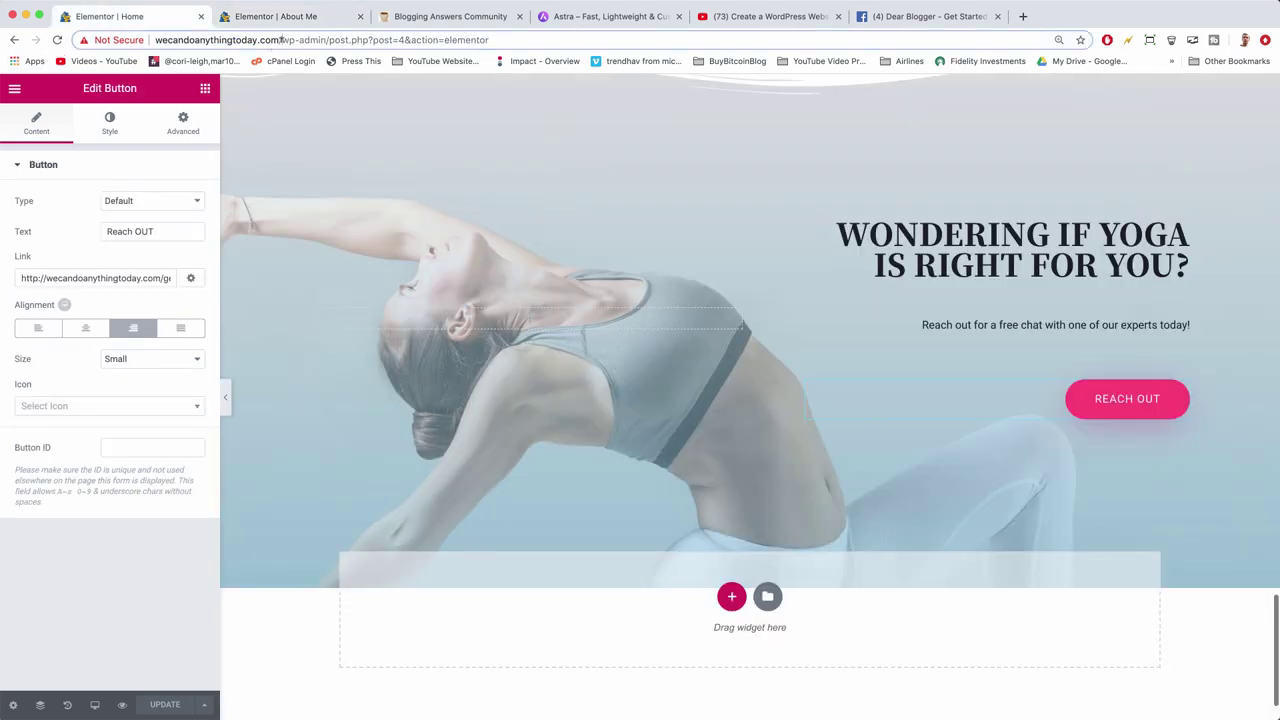
left_click_drag(281, 40, 492, 41)
key("BackSpace")
key("Return")
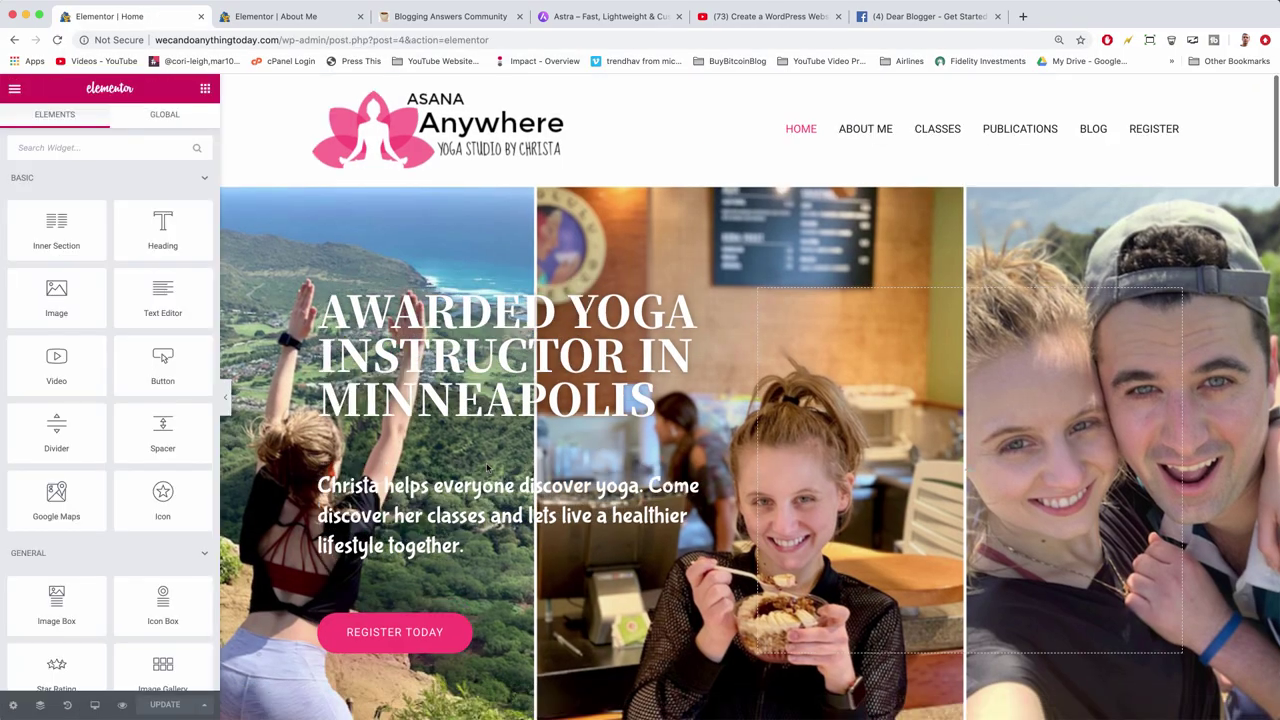
Open the We're Featured On section's Edit Section settings.
scroll(577, 581, "down", 15)
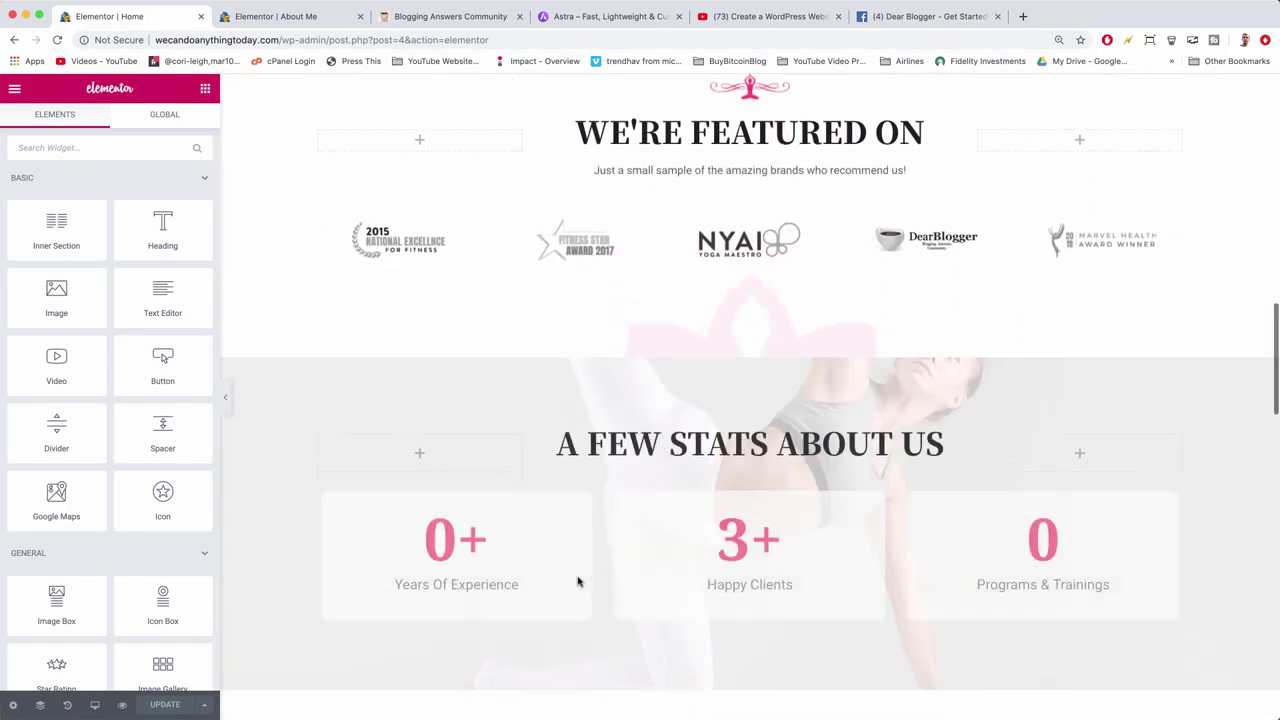
scroll(577, 581, "down", 10)
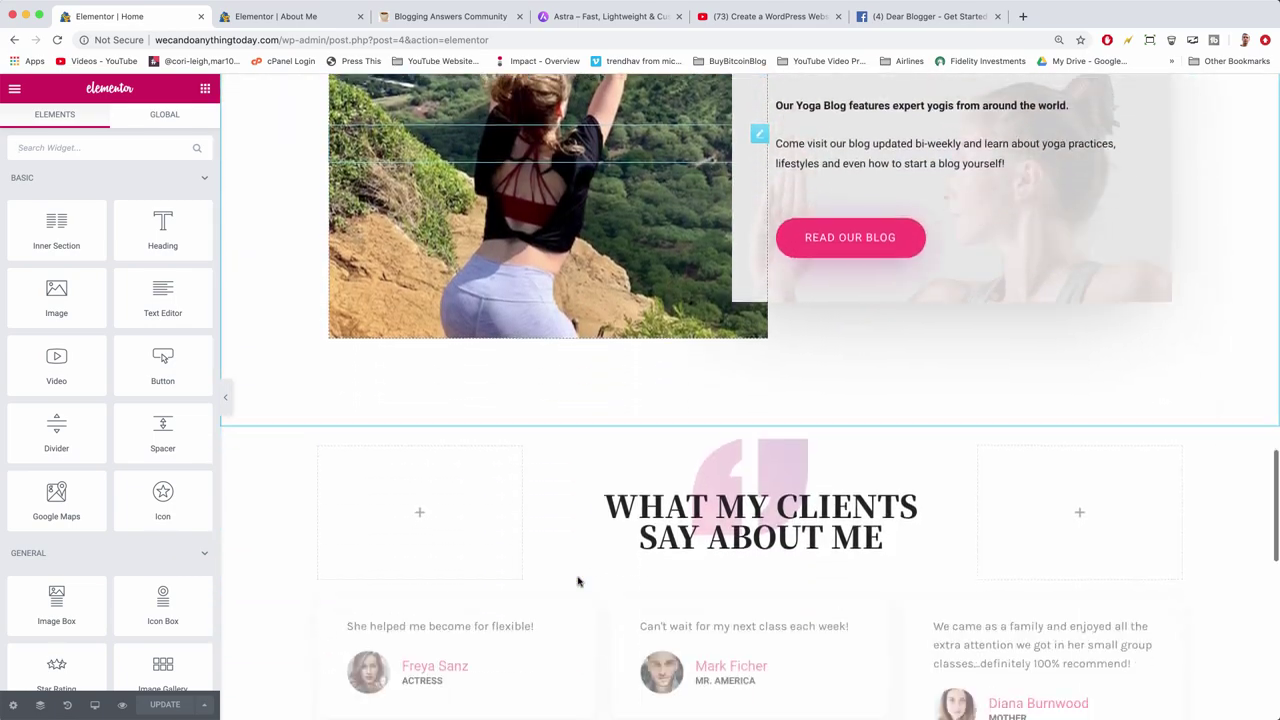
scroll(577, 581, "down", 2)
scroll(577, 581, "up", 8)
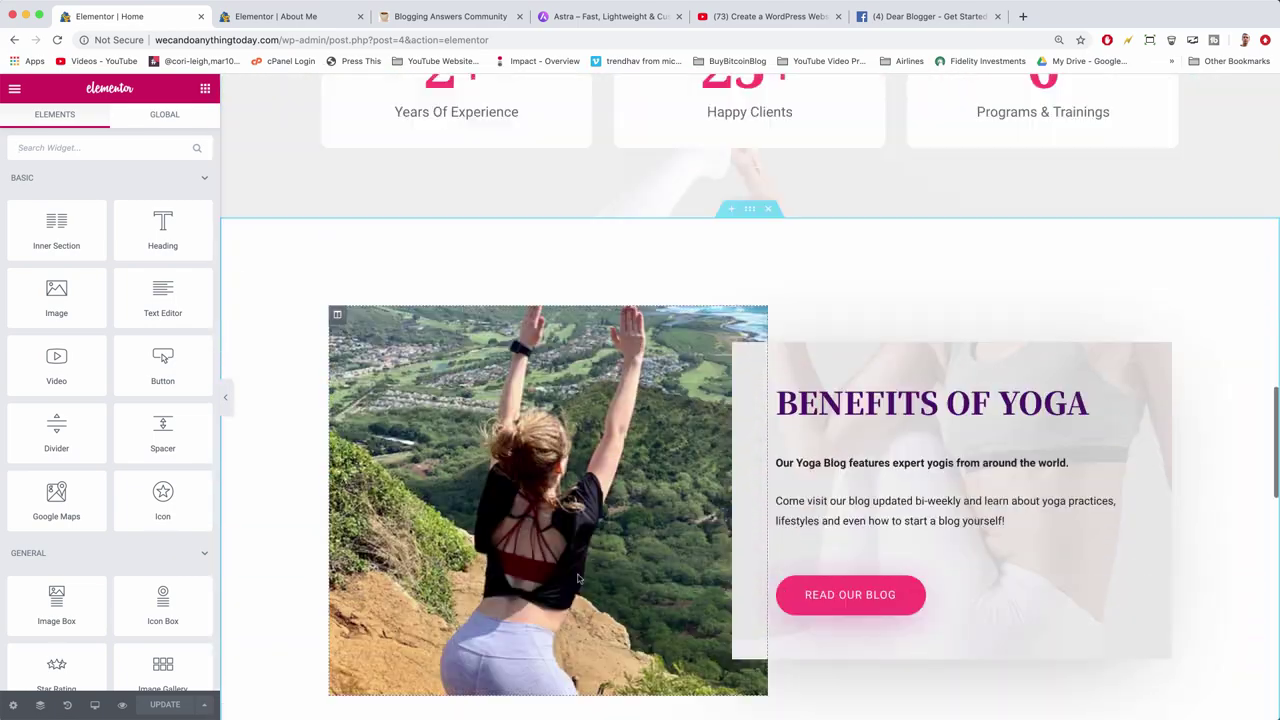
scroll(577, 580, "up", 5)
scroll(577, 580, "down", 1)
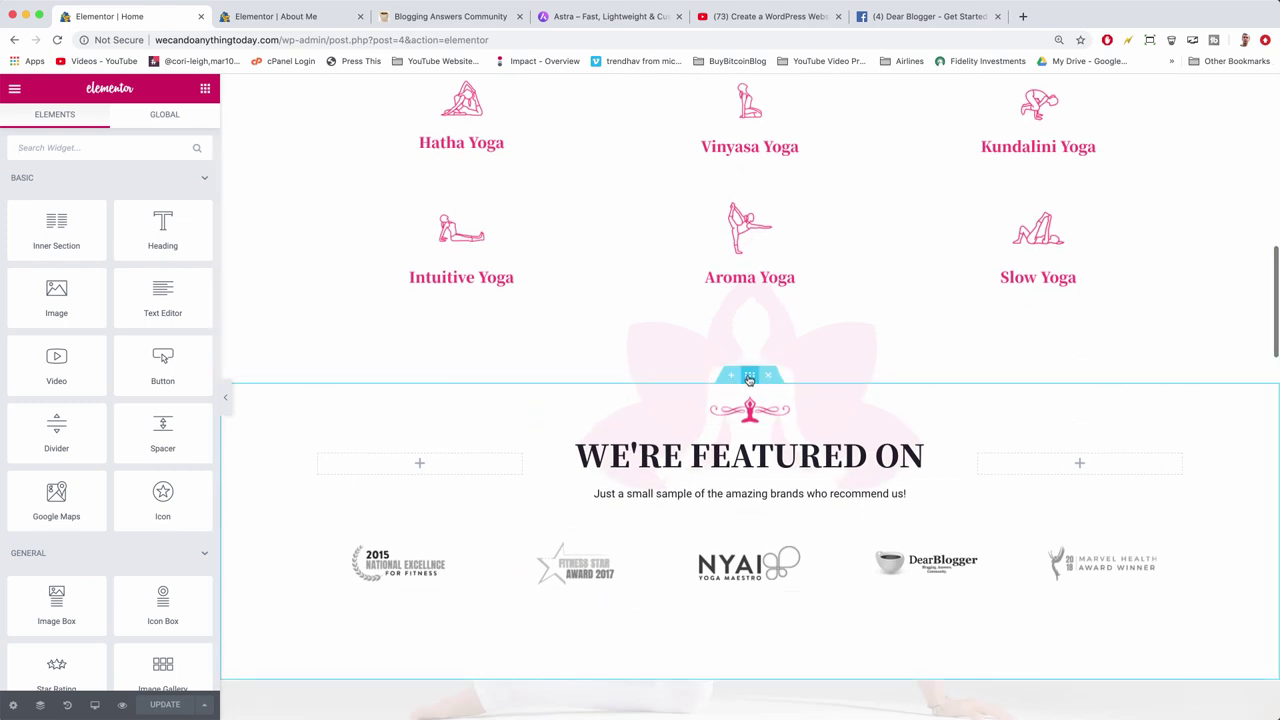
left_click(749, 378)
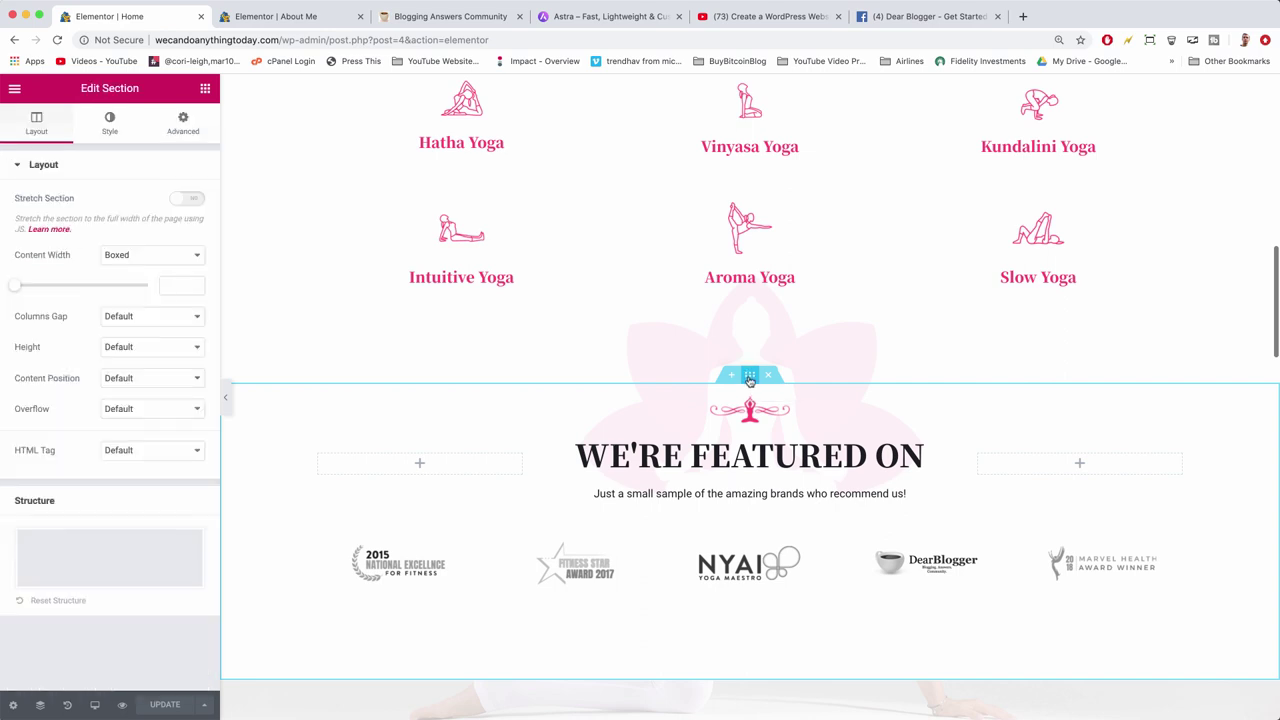
Save the We're Featured On section as the template 'As Featured On'.
right_click(749, 379)
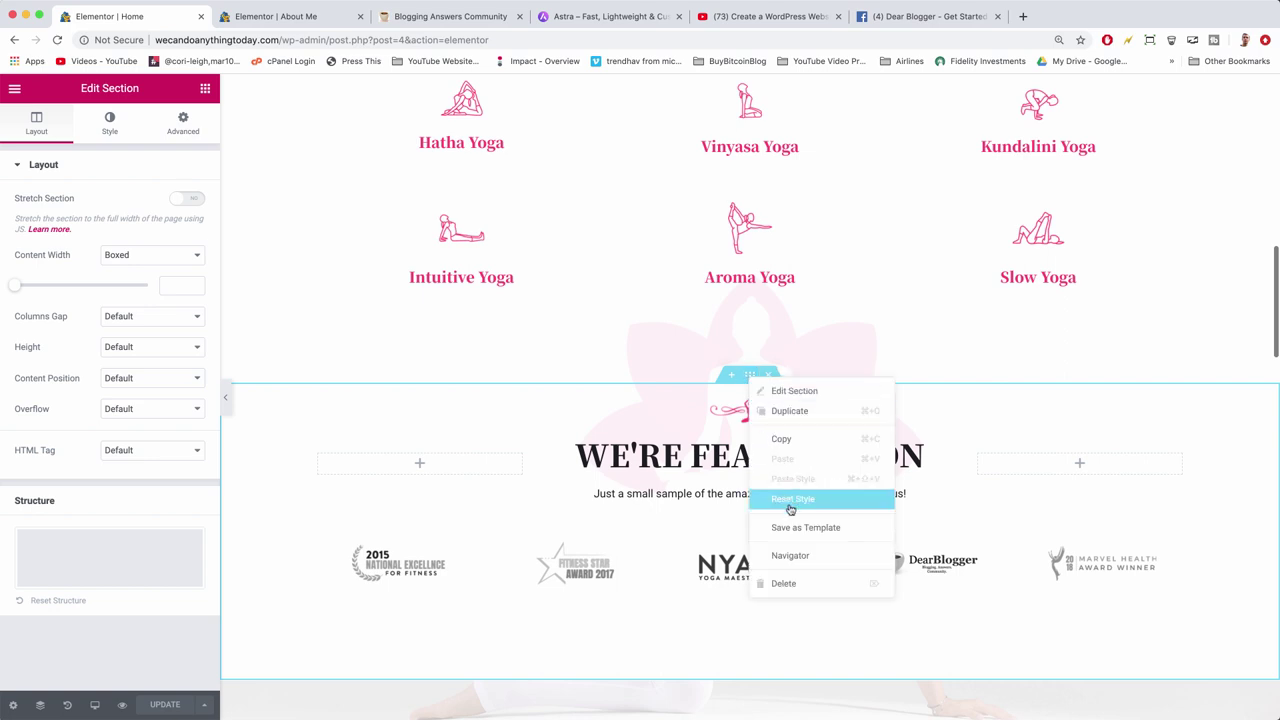
left_click(770, 527)
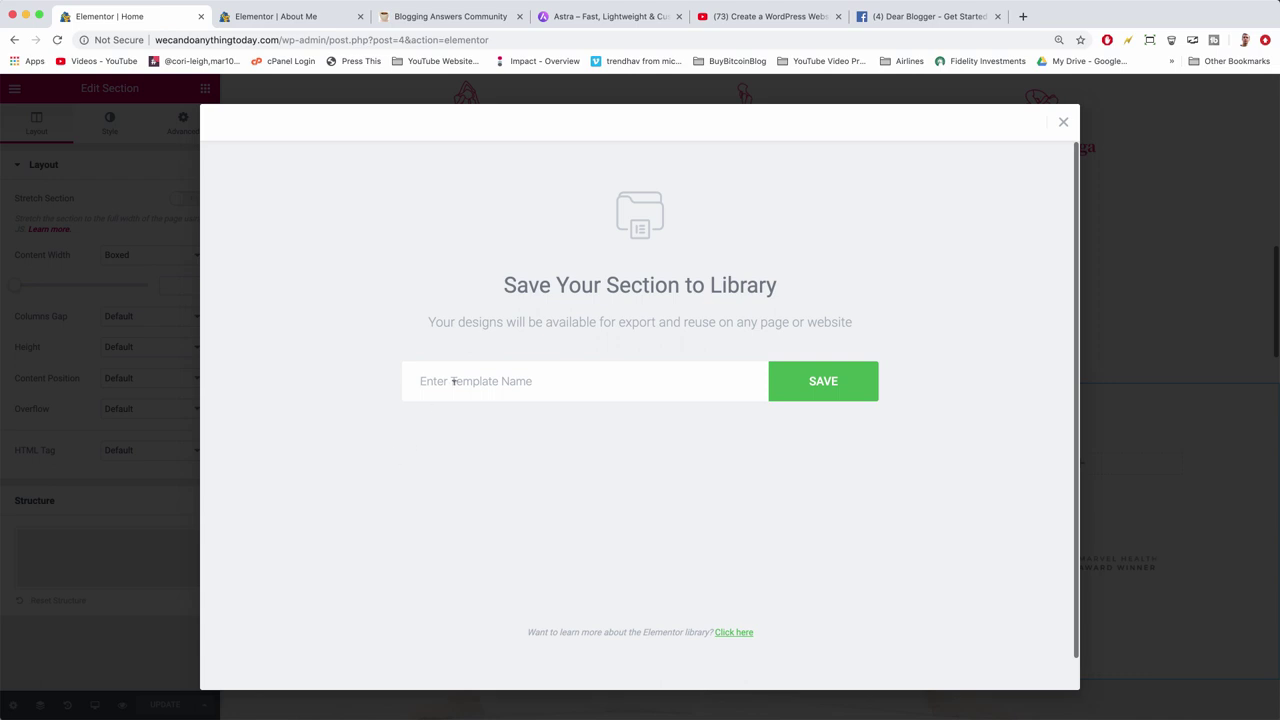
left_click(453, 381)
type("As")
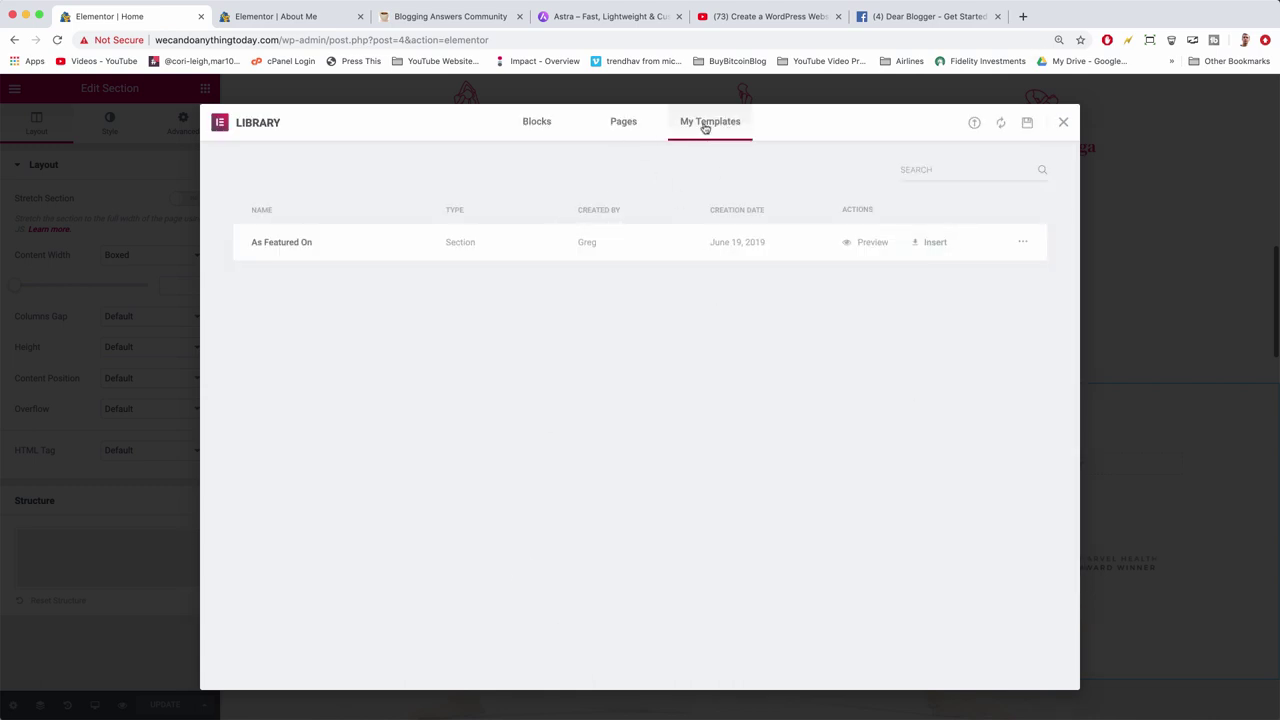
left_click(1064, 124)
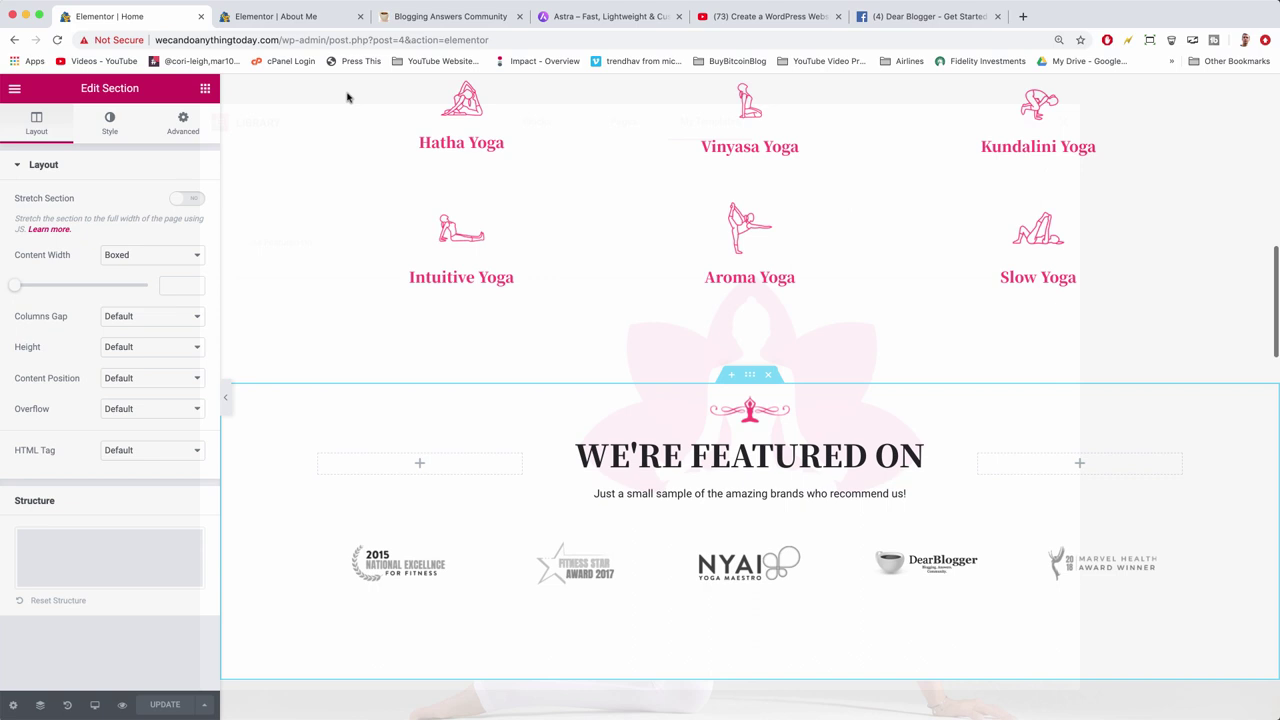
Reload the About Me page editor to pick up the new template.
left_click(276, 16)
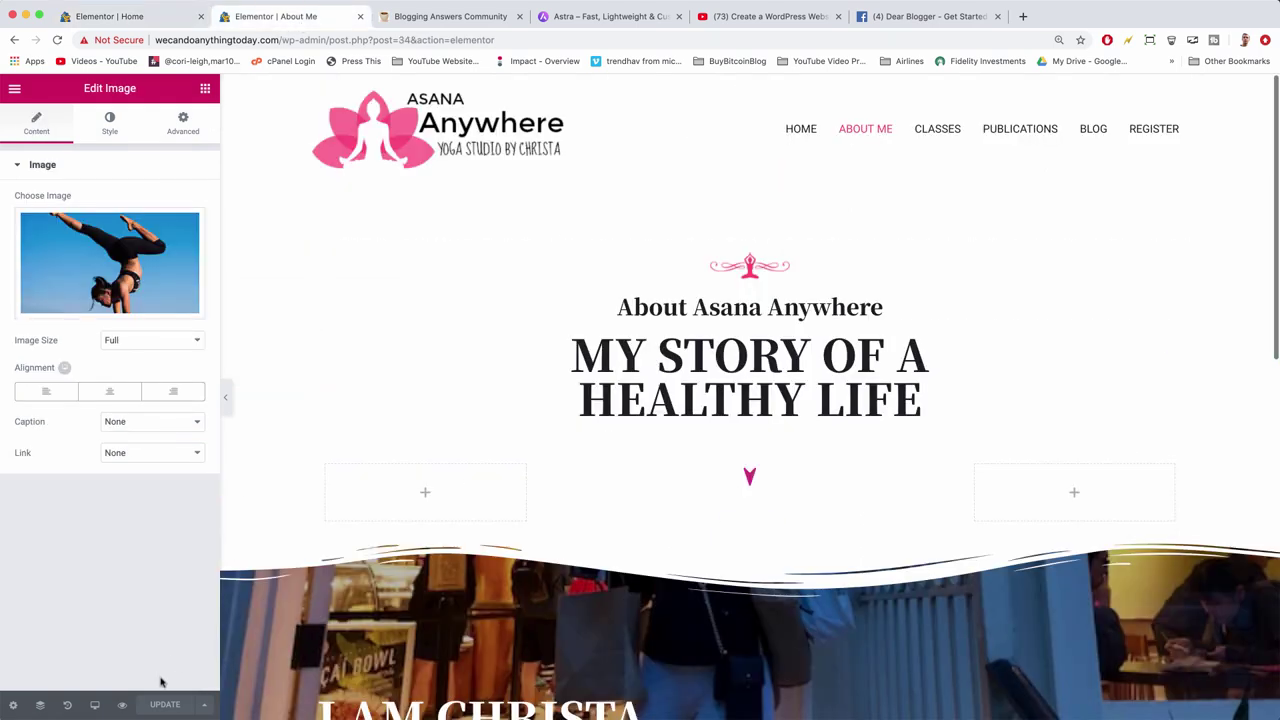
left_click(57, 40)
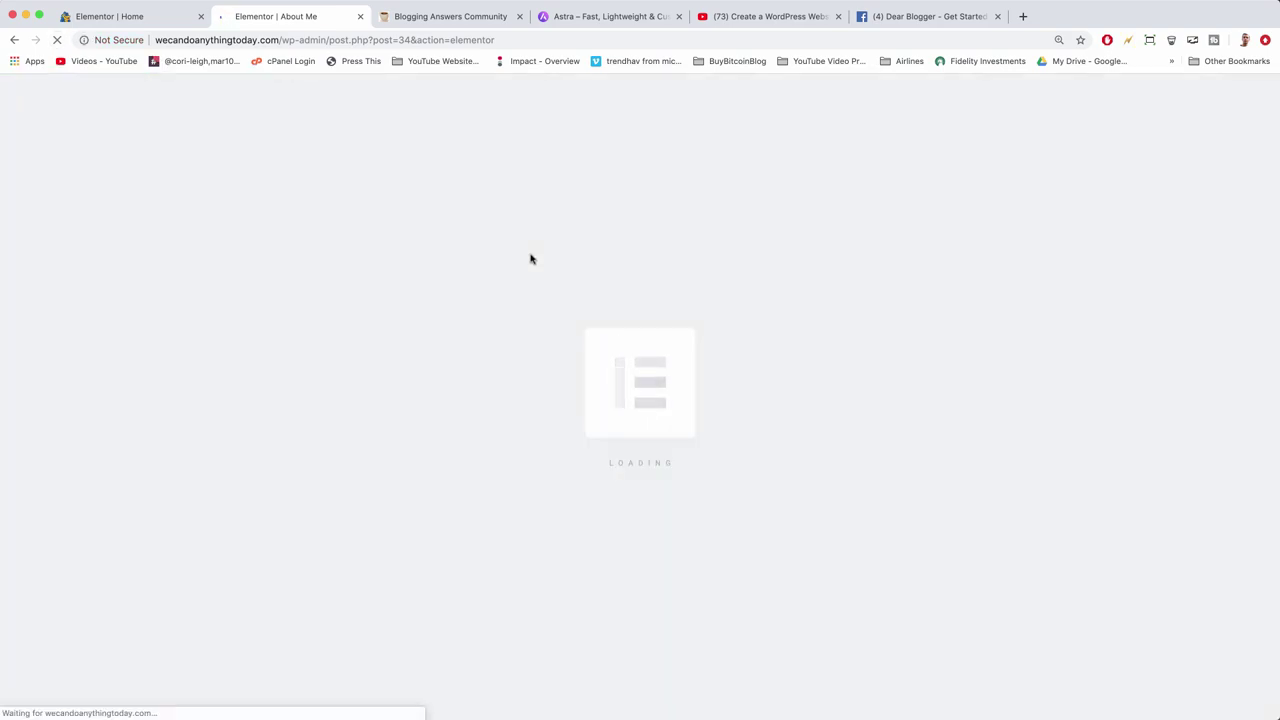
scroll(600, 263, "down", 5)
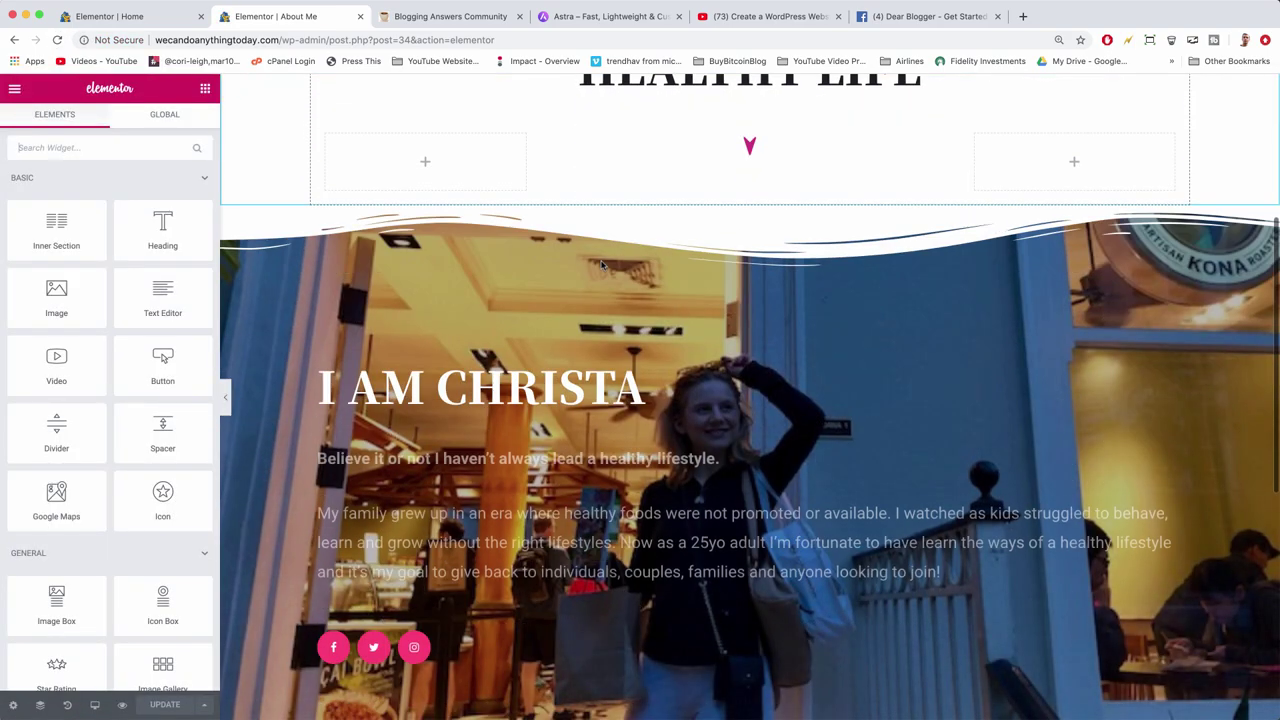
scroll(602, 264, "down", 8)
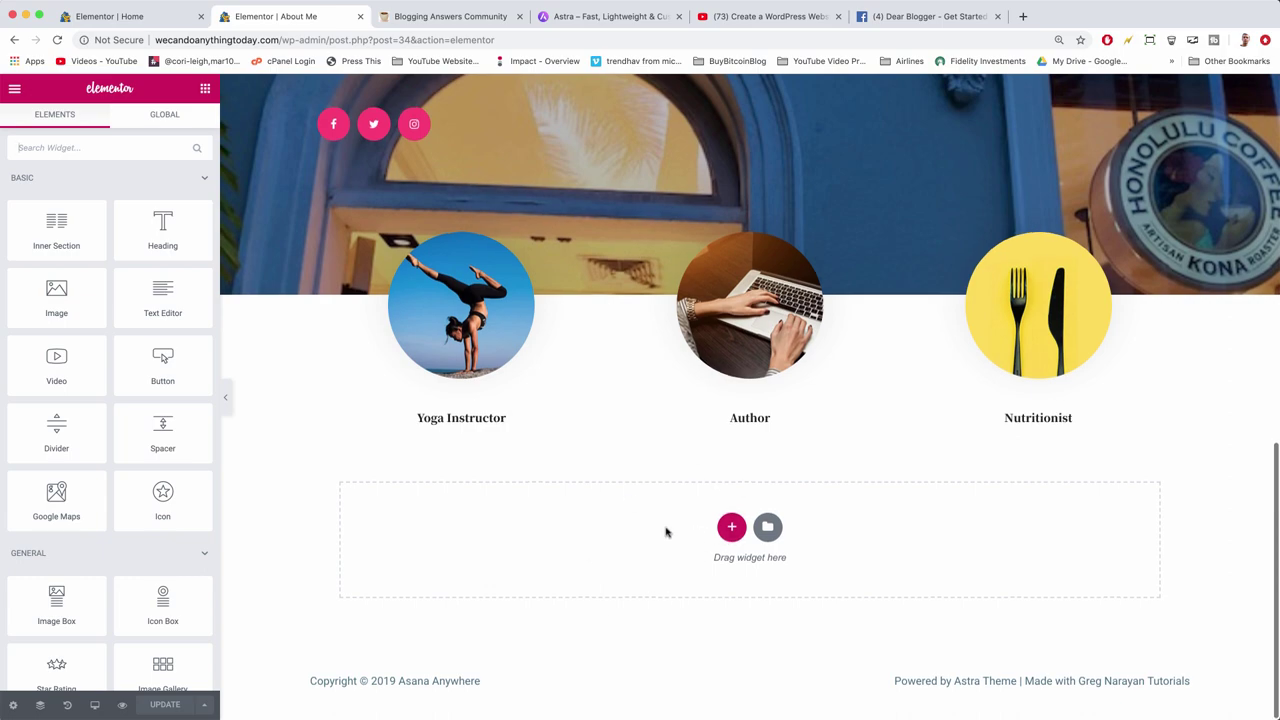
scroll(666, 531, "up", 8)
scroll(666, 531, "down", 7)
scroll(666, 531, "down", 1)
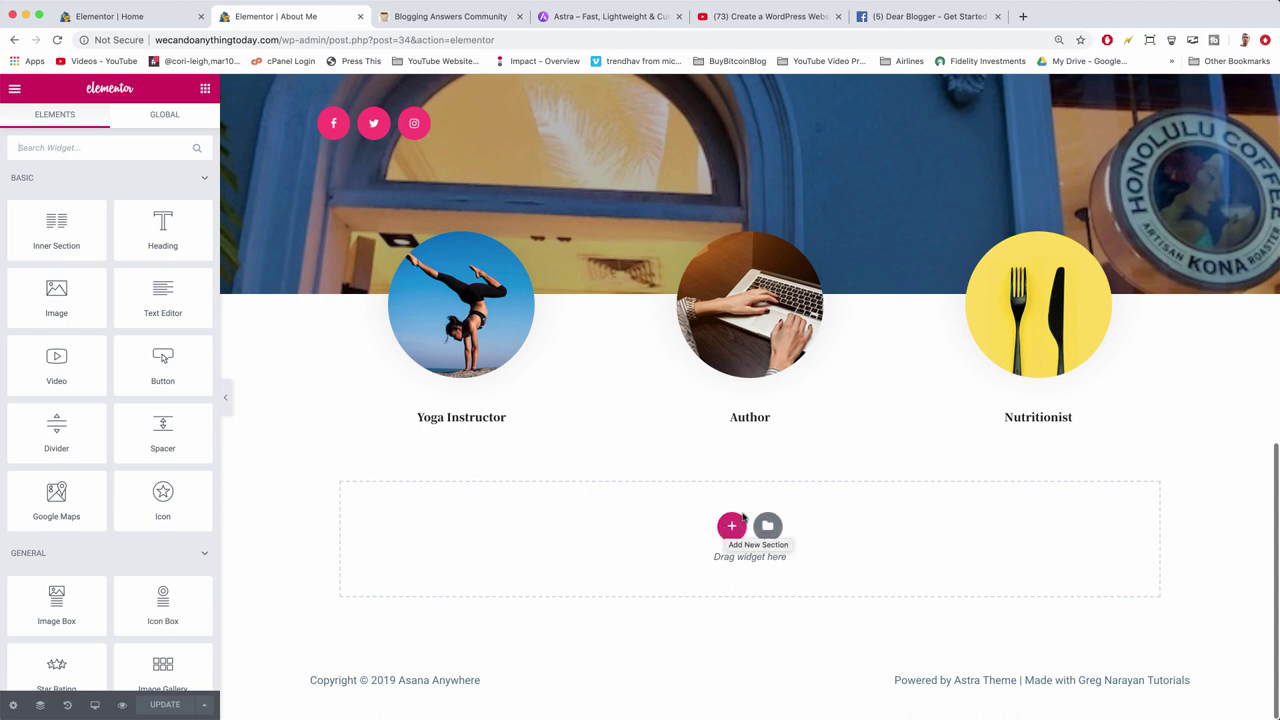
Insert the 'As Featured On' template from My Templates without its document settings.
left_click(767, 526)
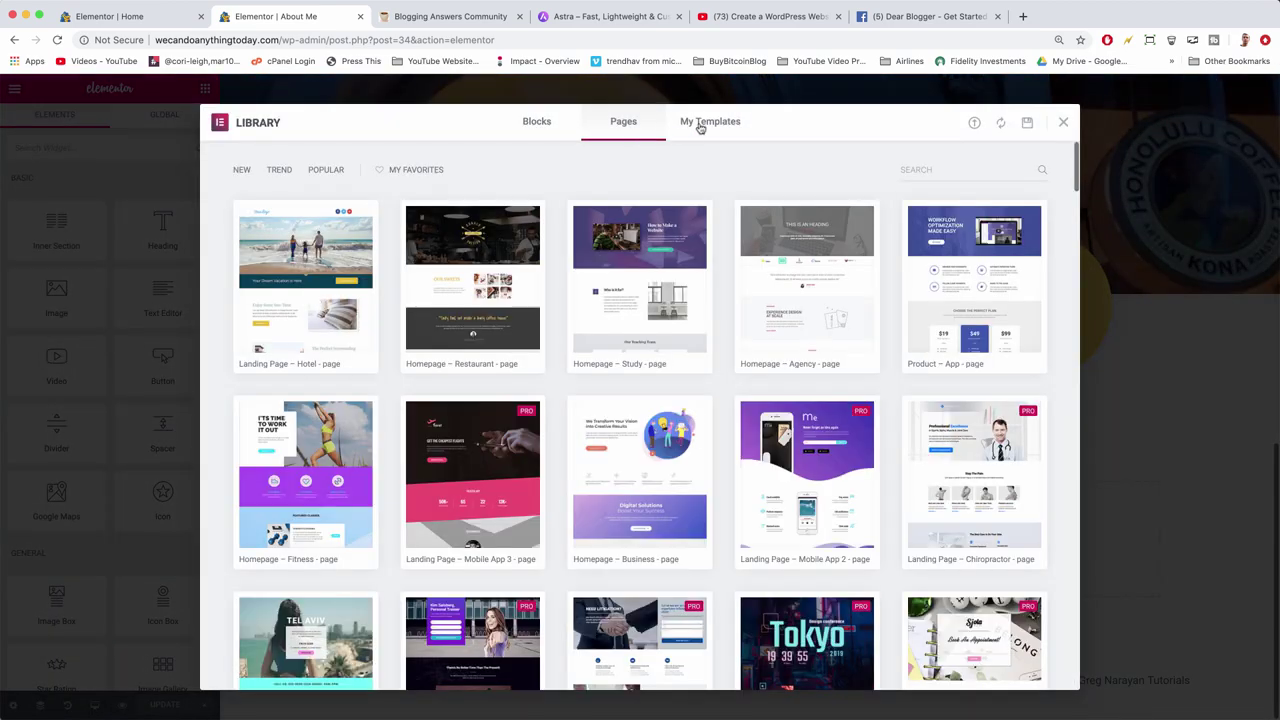
left_click(701, 128)
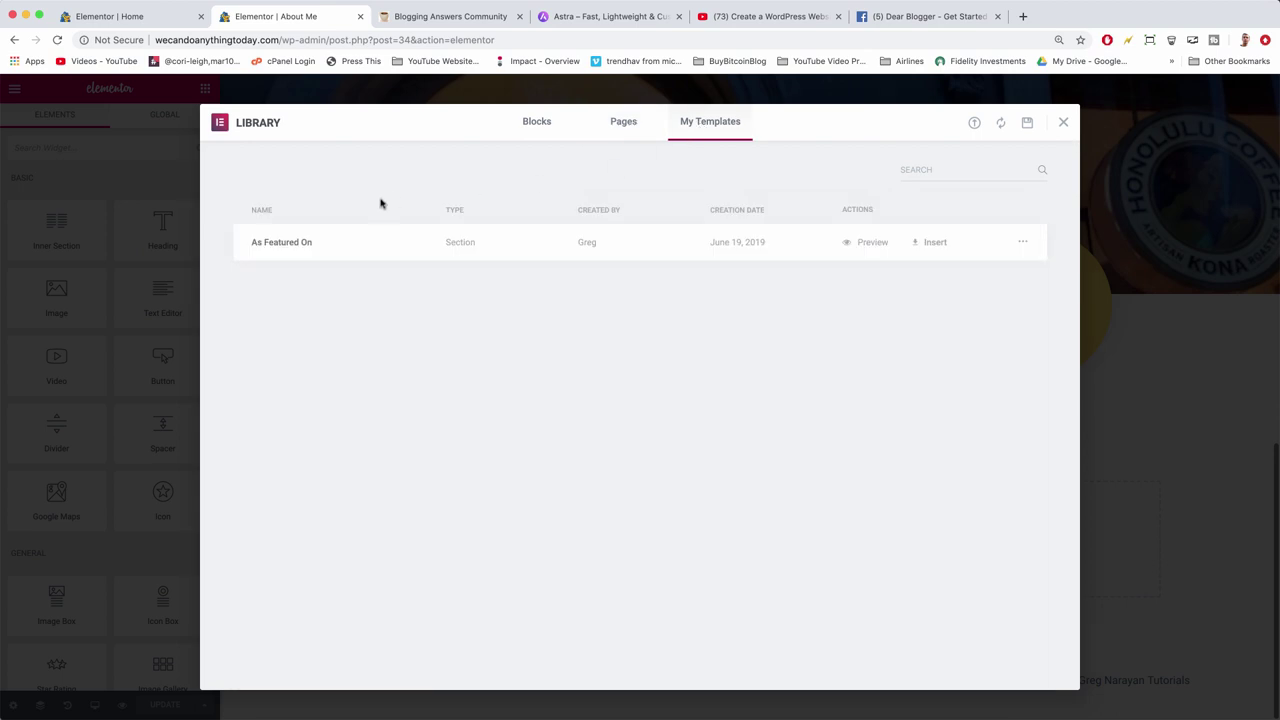
left_click(934, 246)
left_click(573, 450)
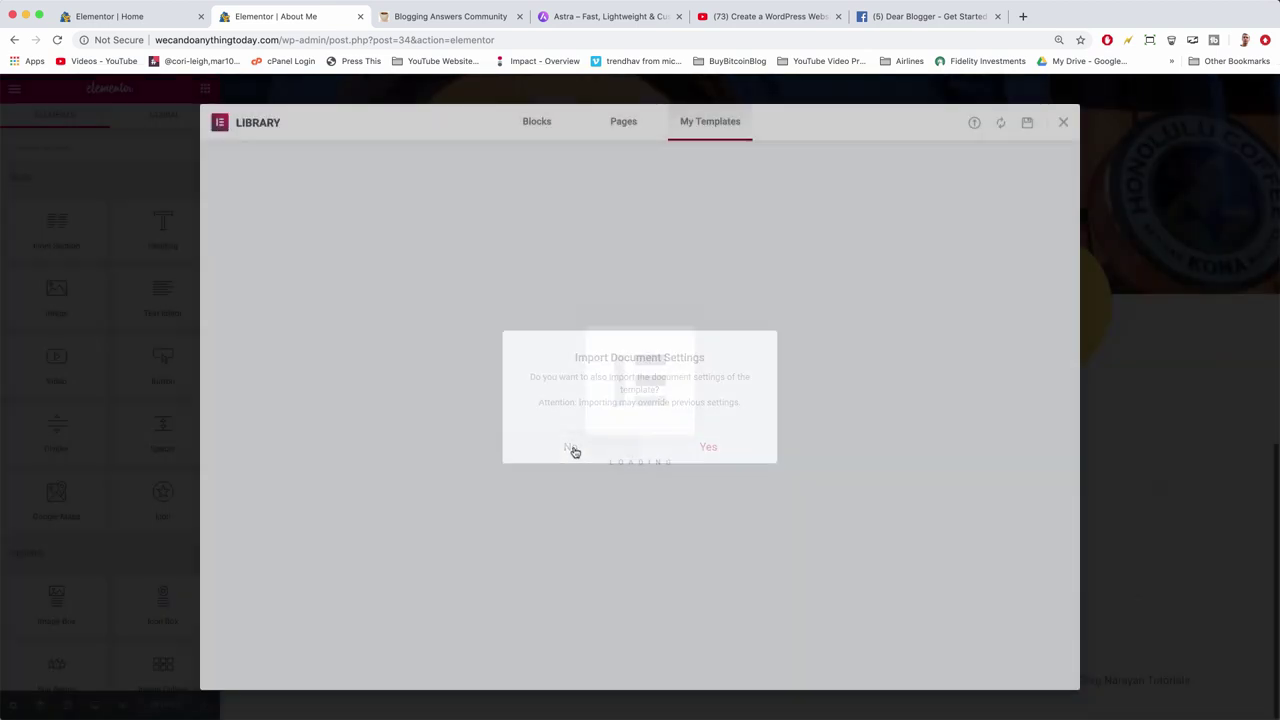
scroll(814, 509, "down", 3)
scroll(816, 509, "up", 1)
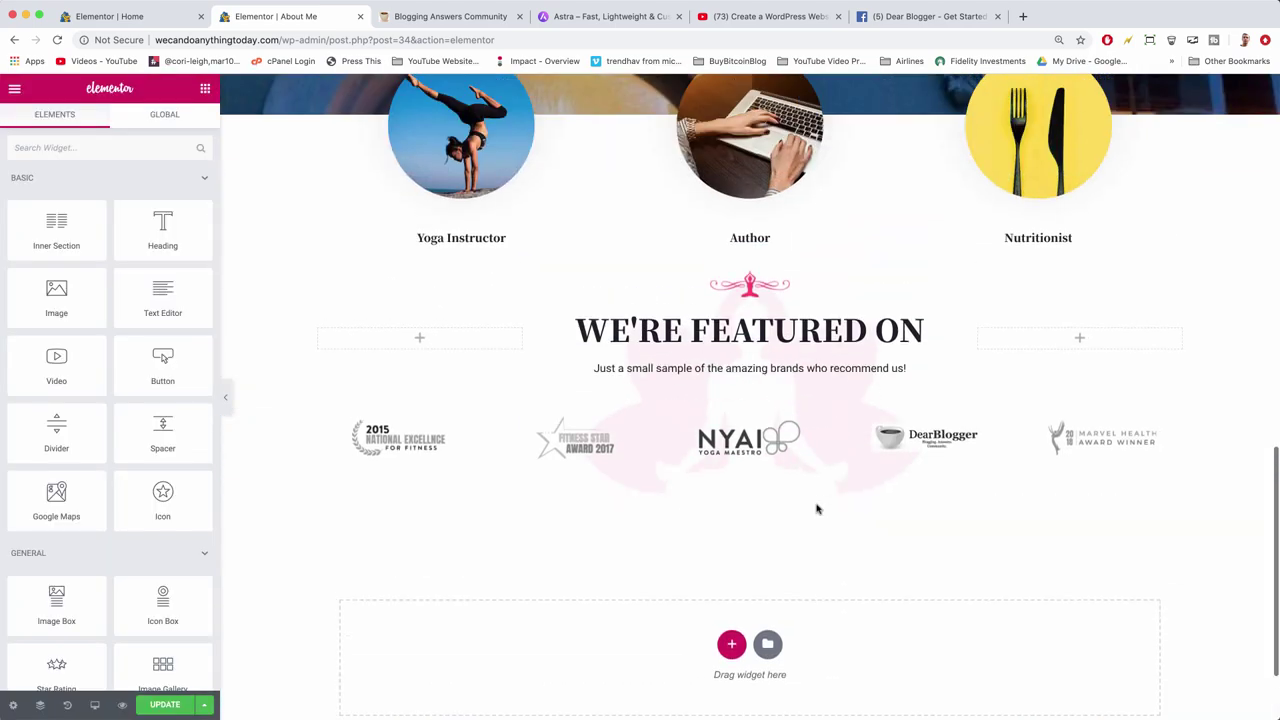
scroll(816, 509, "up", 3)
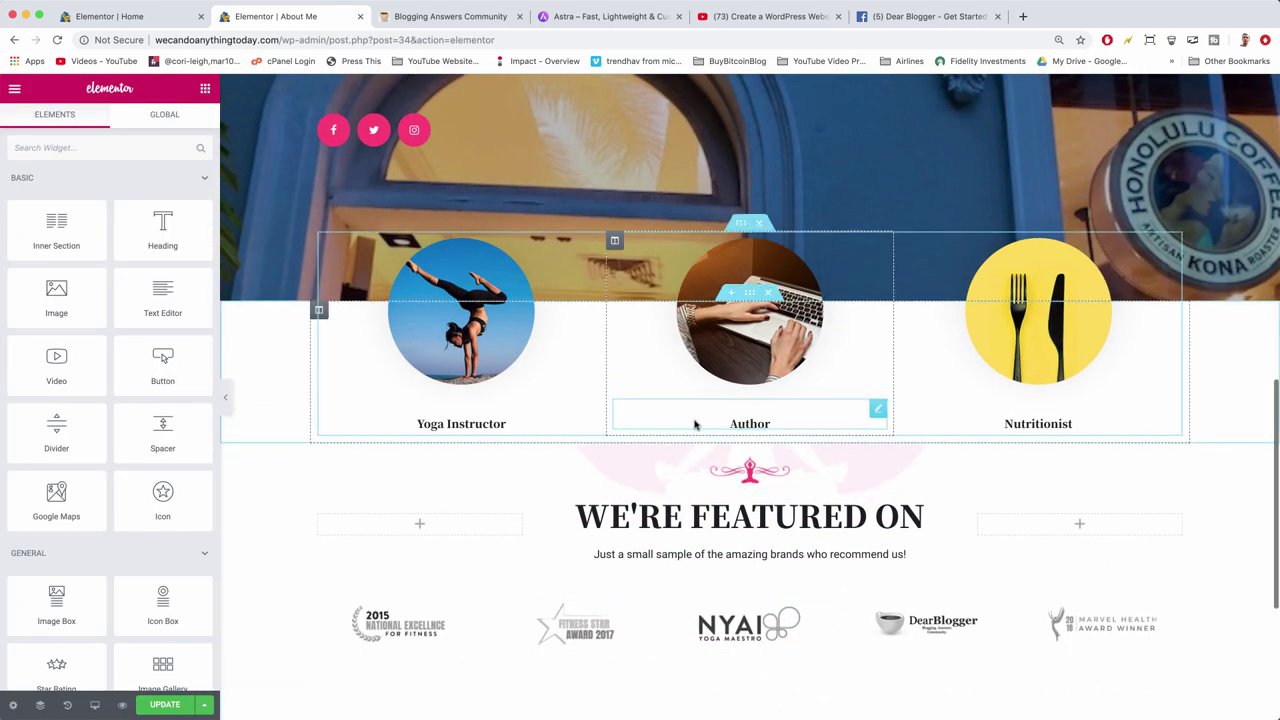
Set the featured section's top padding to 50 px and update the page.
scroll(710, 440, "down", 4)
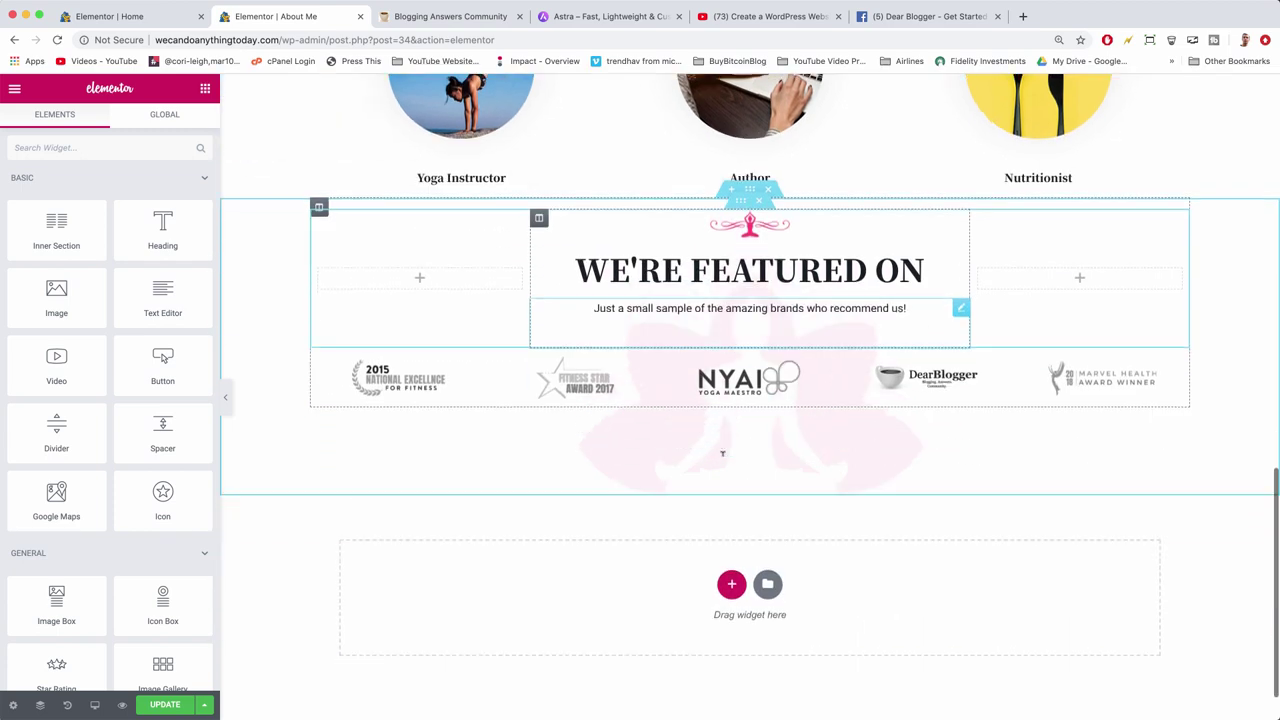
scroll(723, 453, "up", 3)
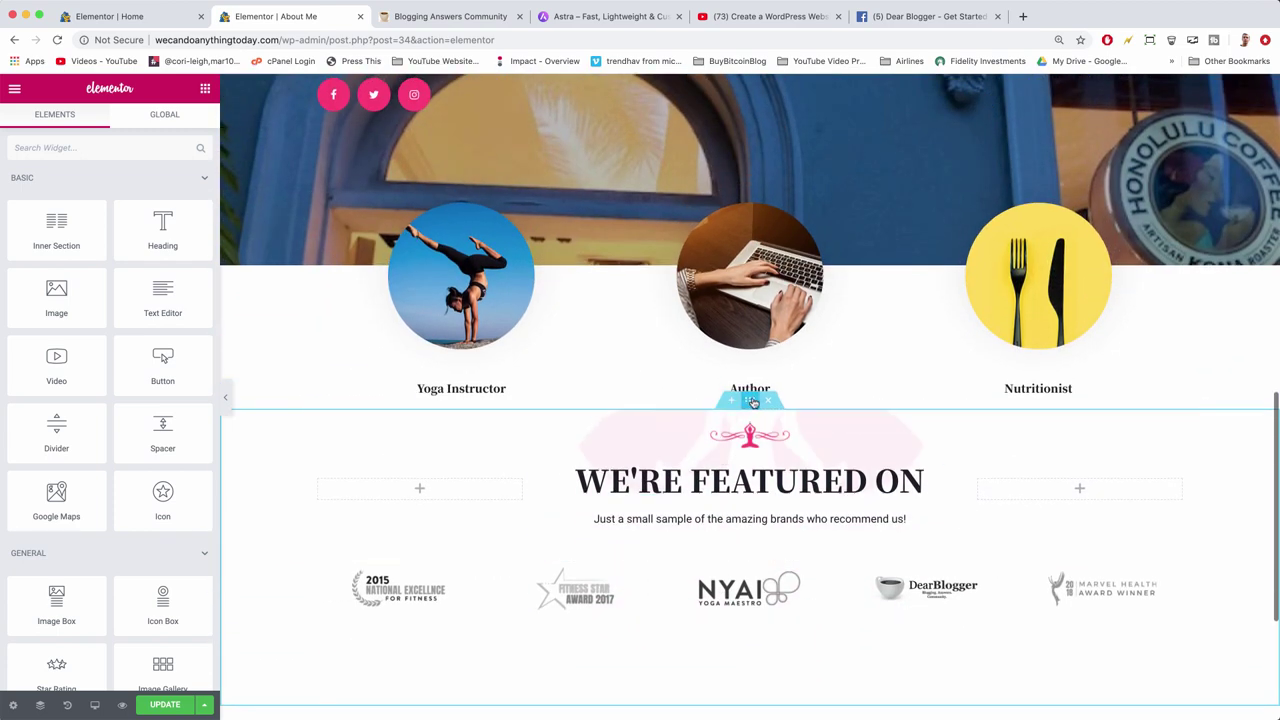
left_click(751, 400)
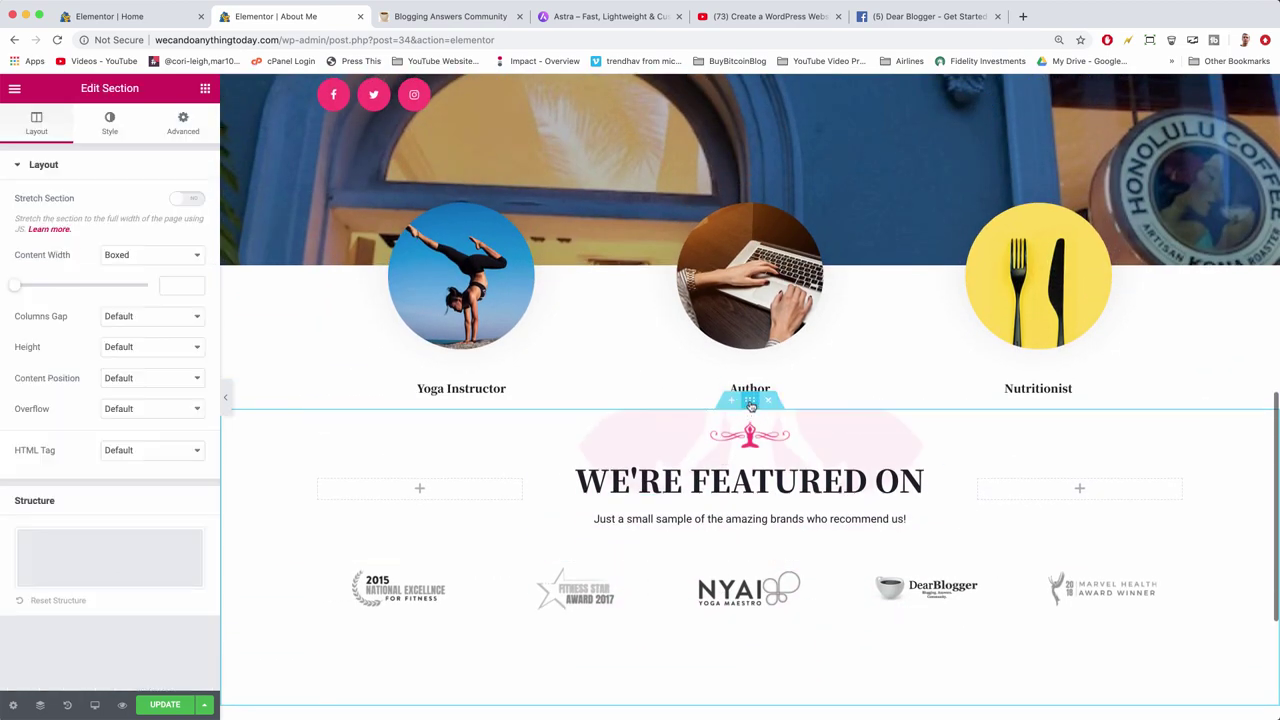
left_click(171, 134)
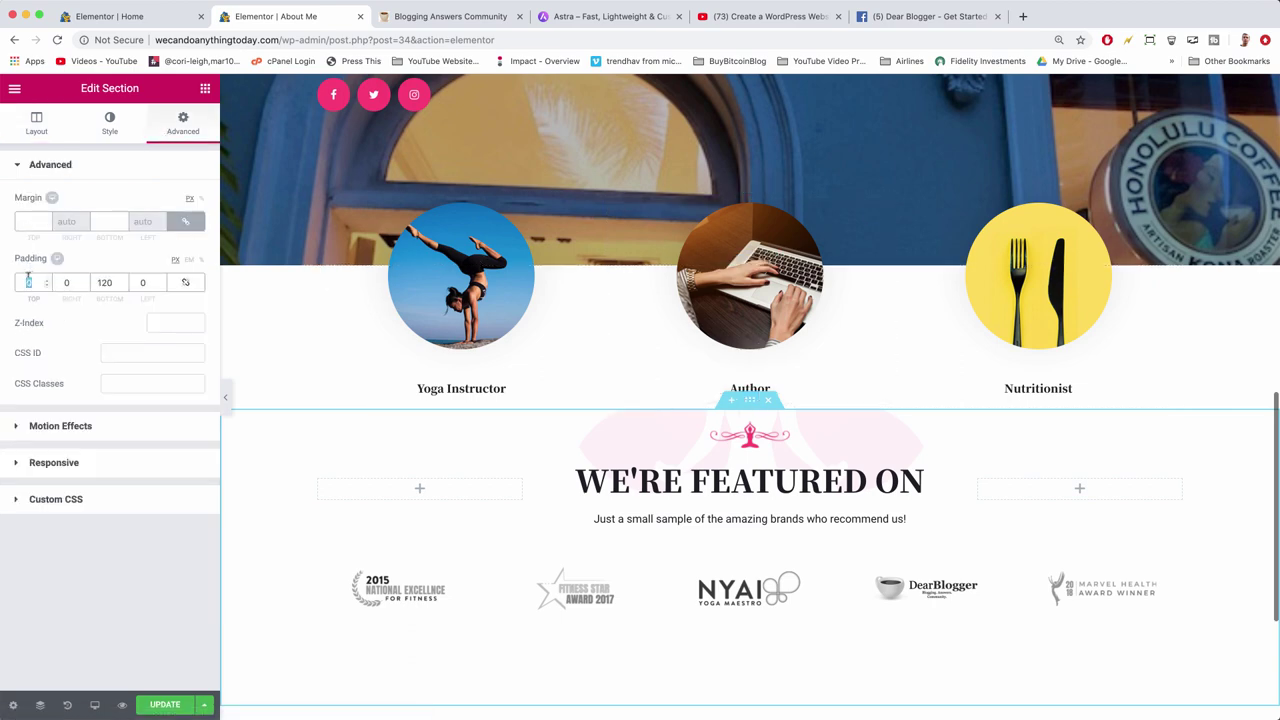
type("50")
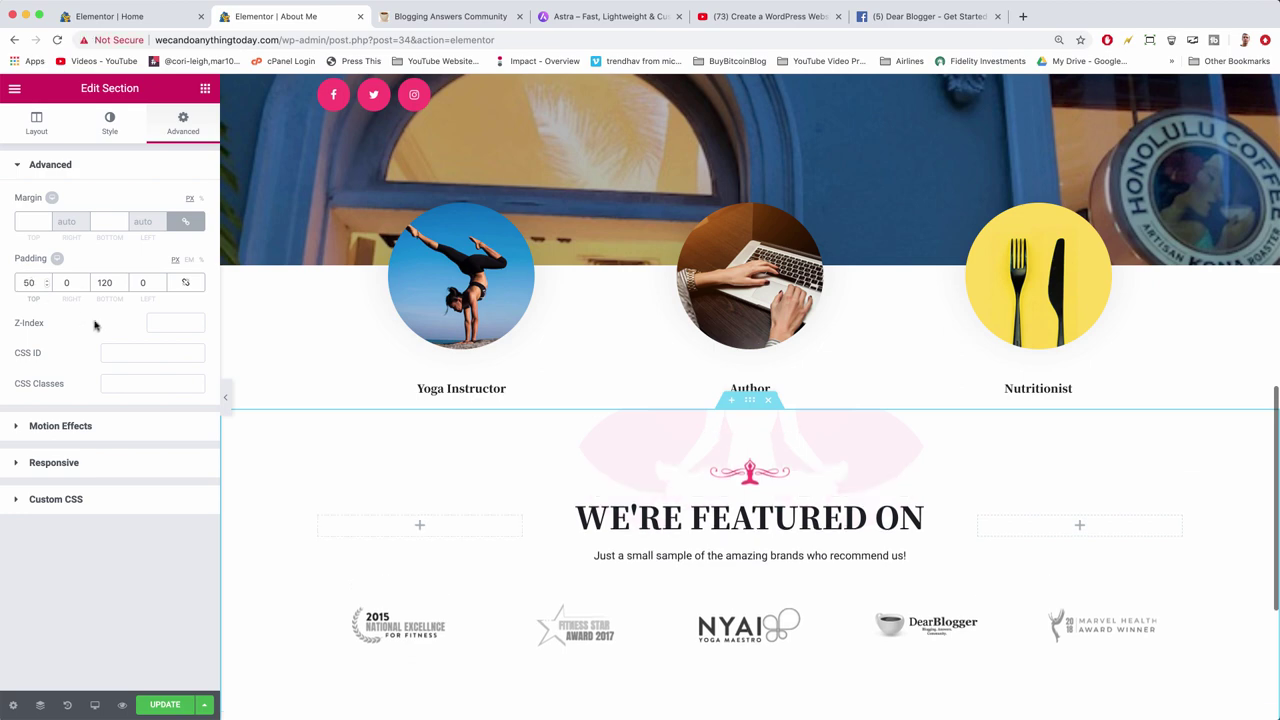
left_click(165, 705)
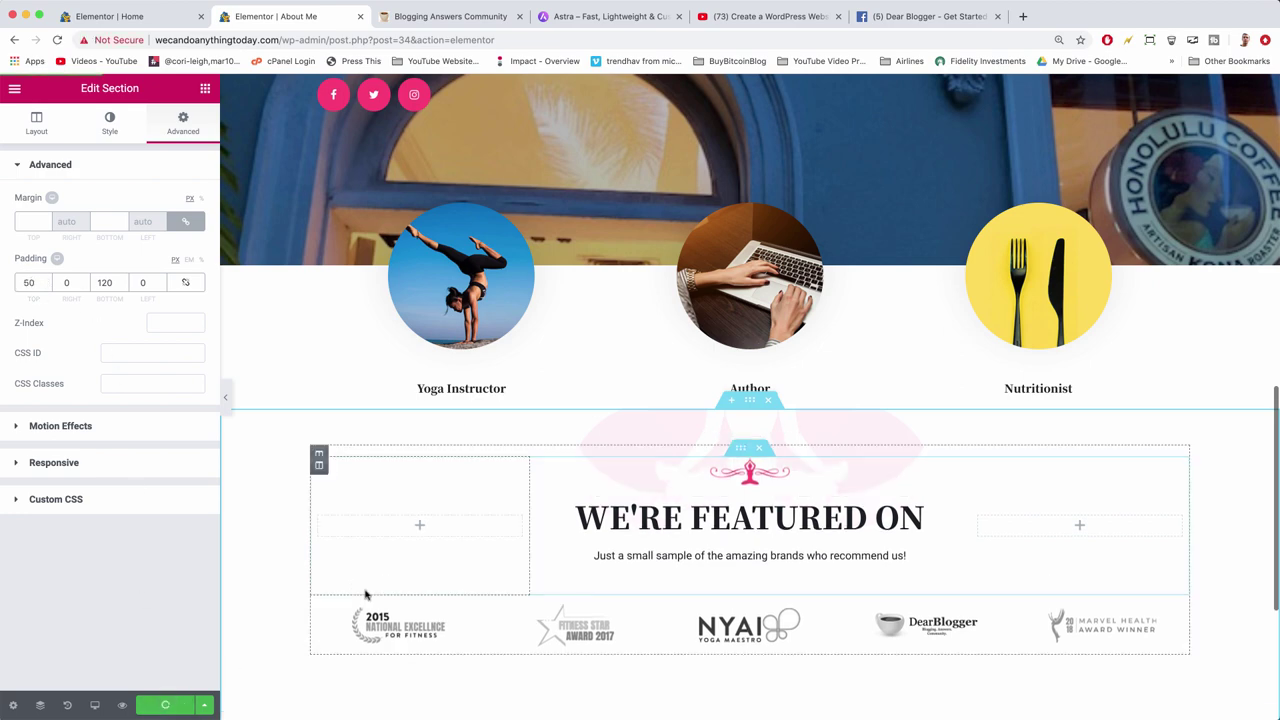
scroll(565, 507, "down", 5)
scroll(565, 507, "up", 15)
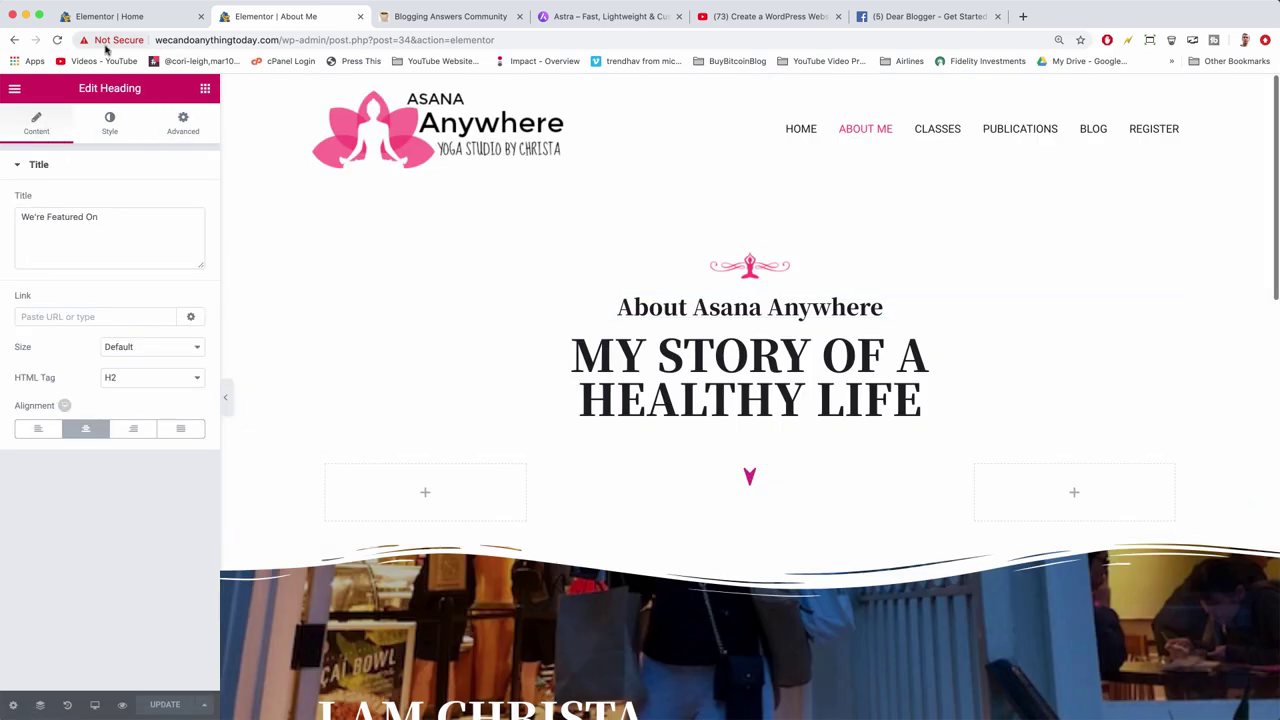
left_click(14, 88)
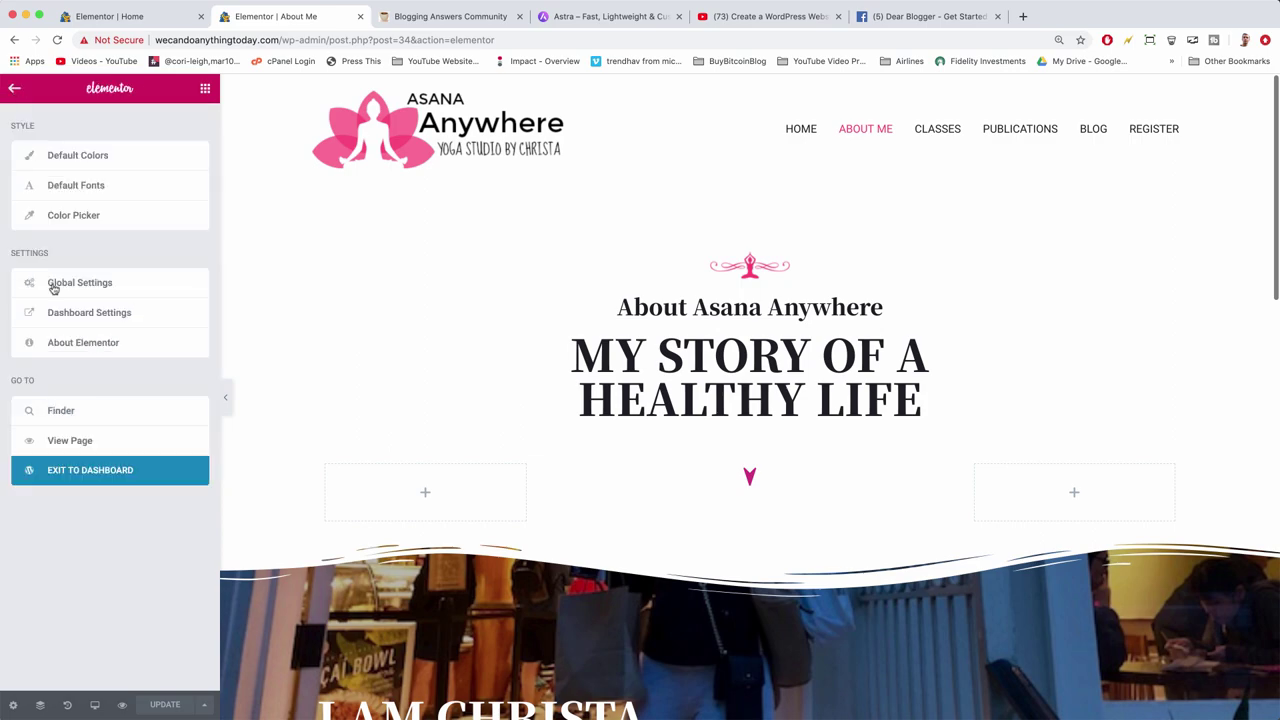
left_click(62, 443)
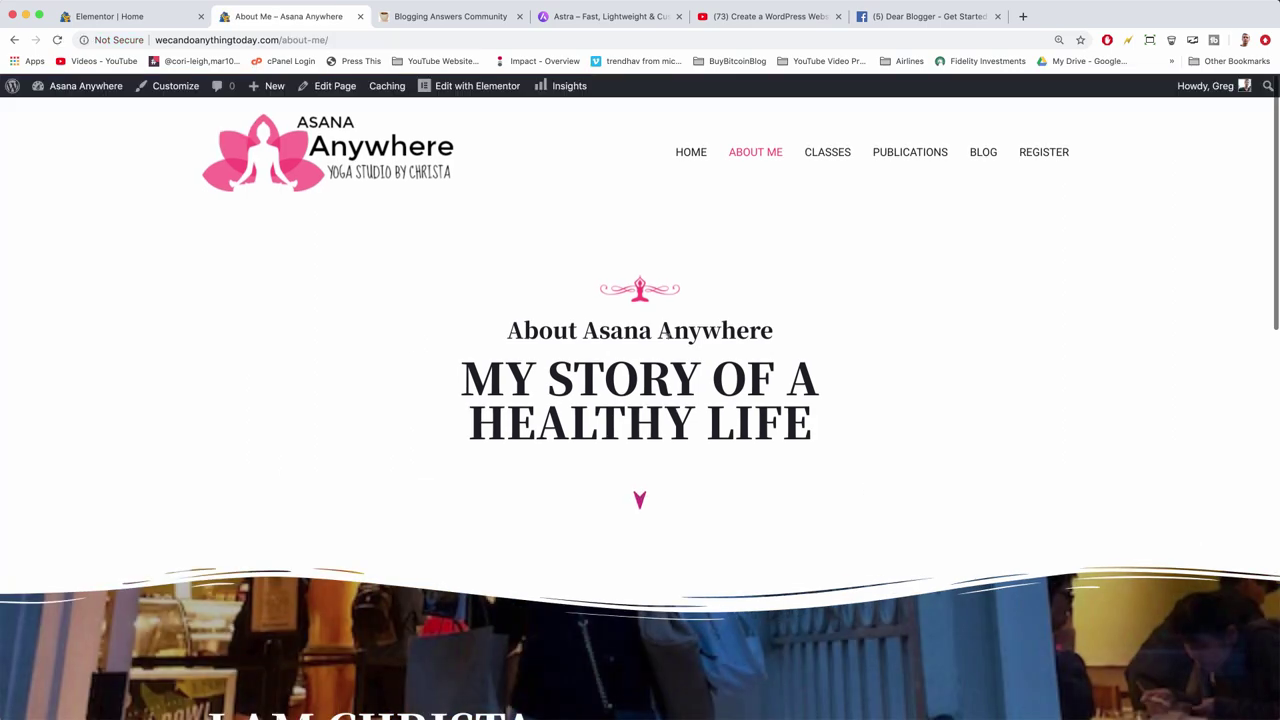
scroll(668, 343, "down", 15)
scroll(668, 343, "up", 15)
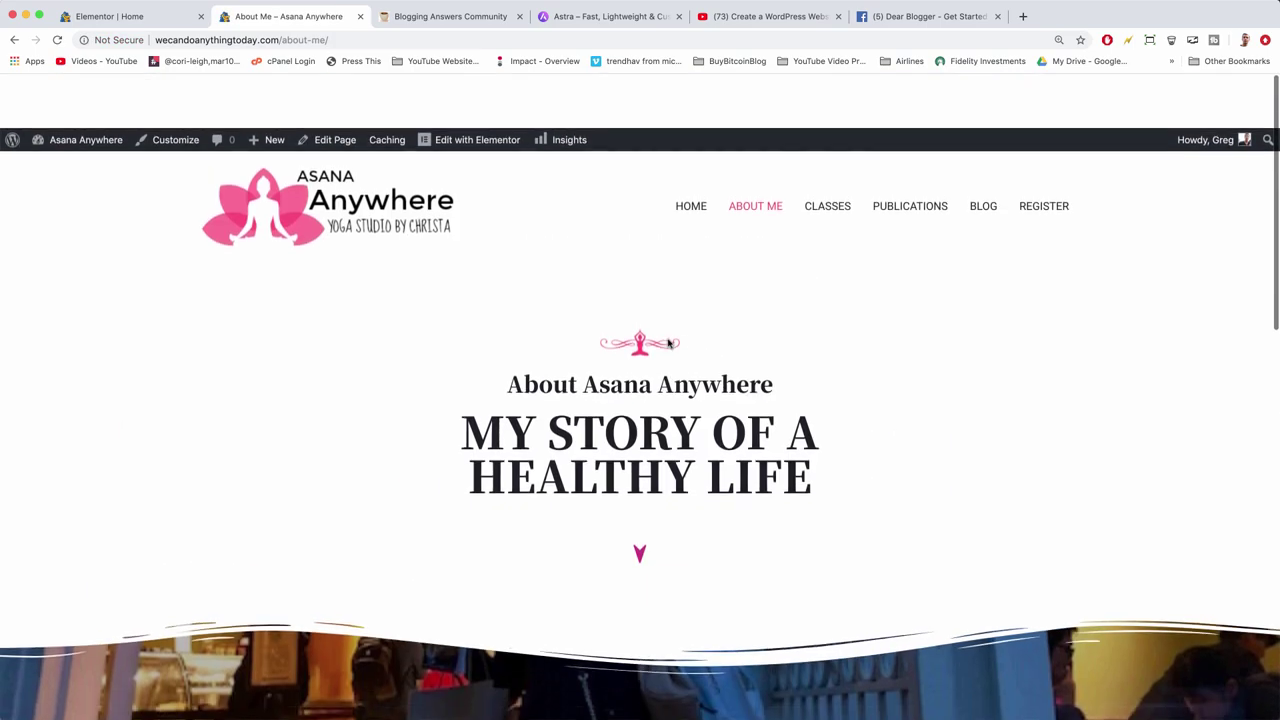
left_click(843, 152)
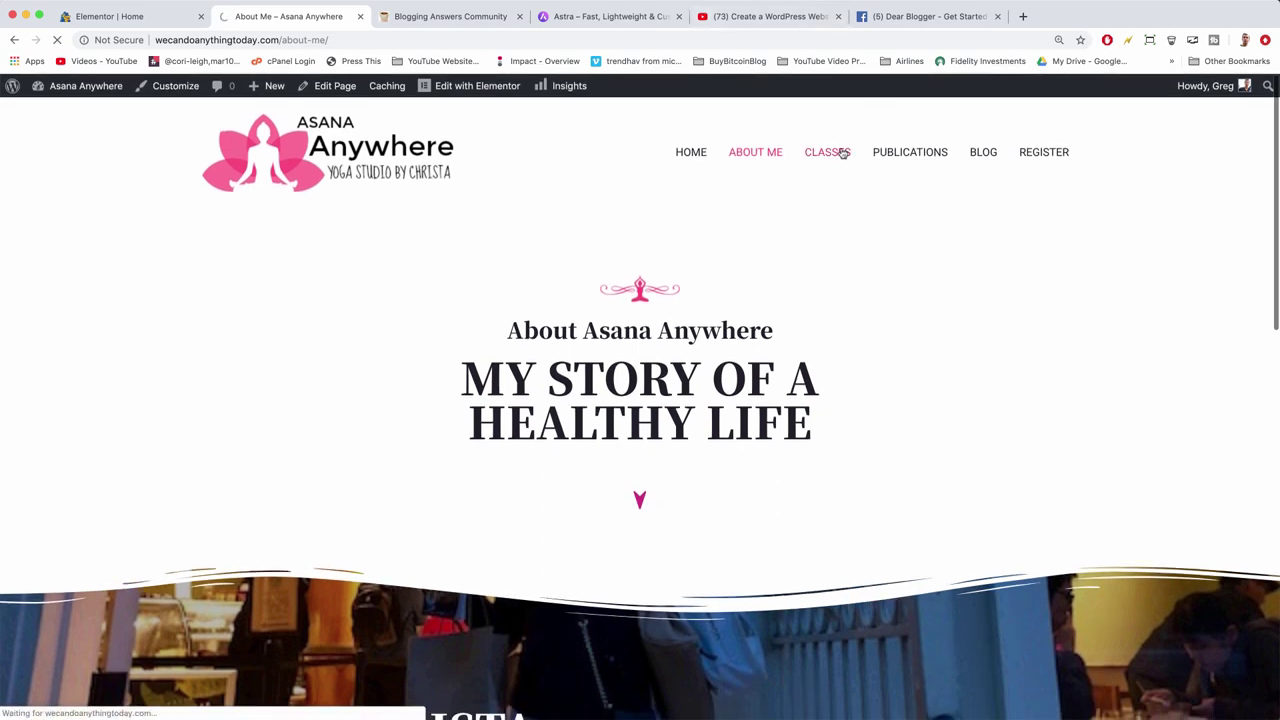
scroll(643, 229, "down", 5)
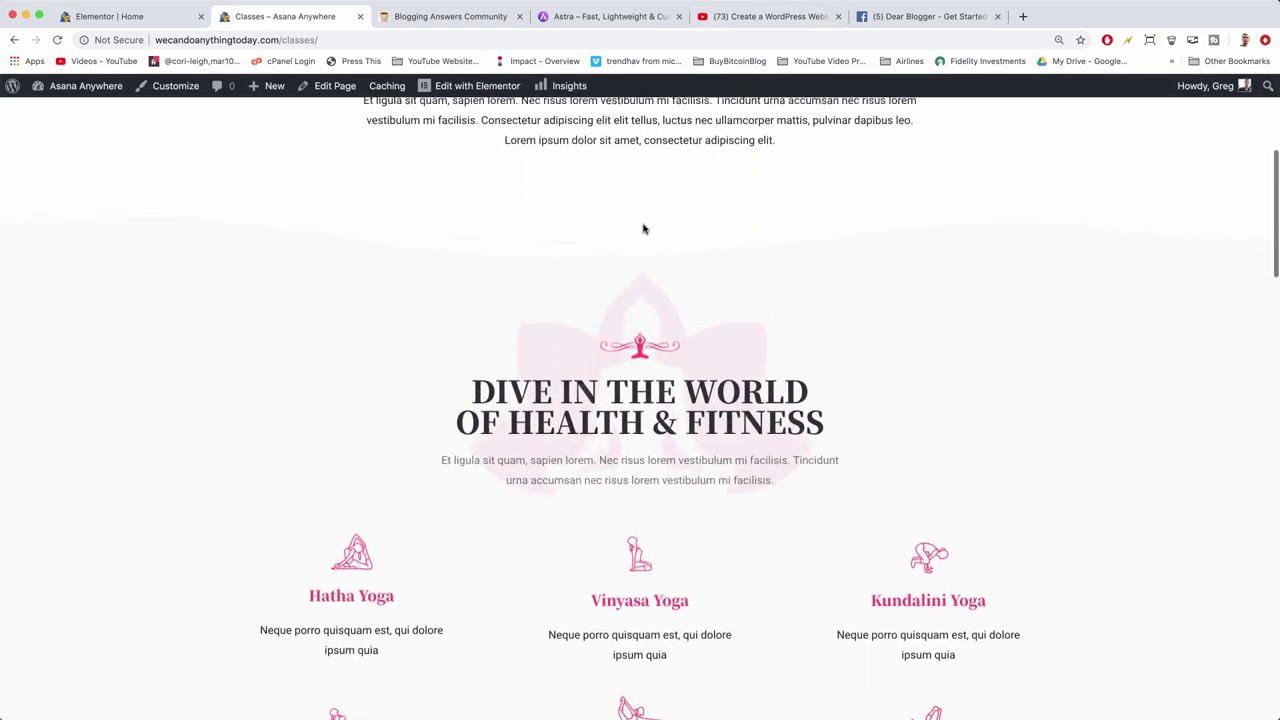
scroll(643, 229, "down", 10)
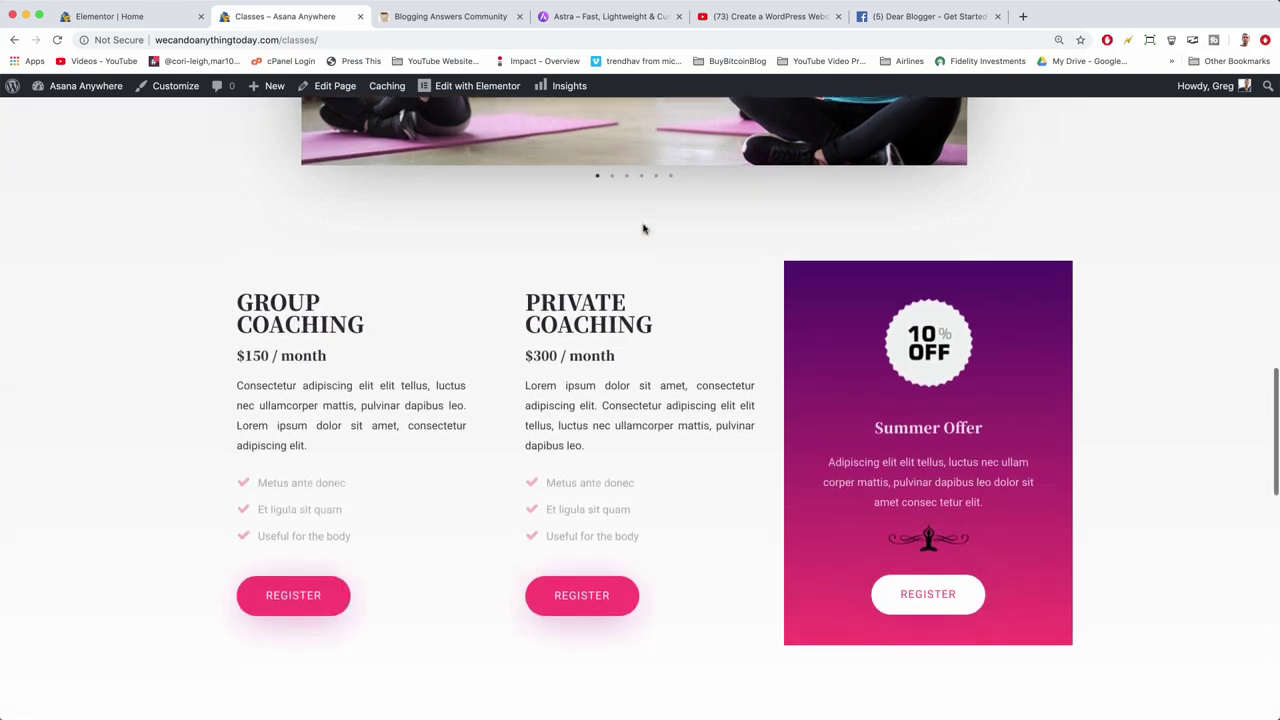
scroll(643, 229, "up", 6)
scroll(643, 229, "down", 6)
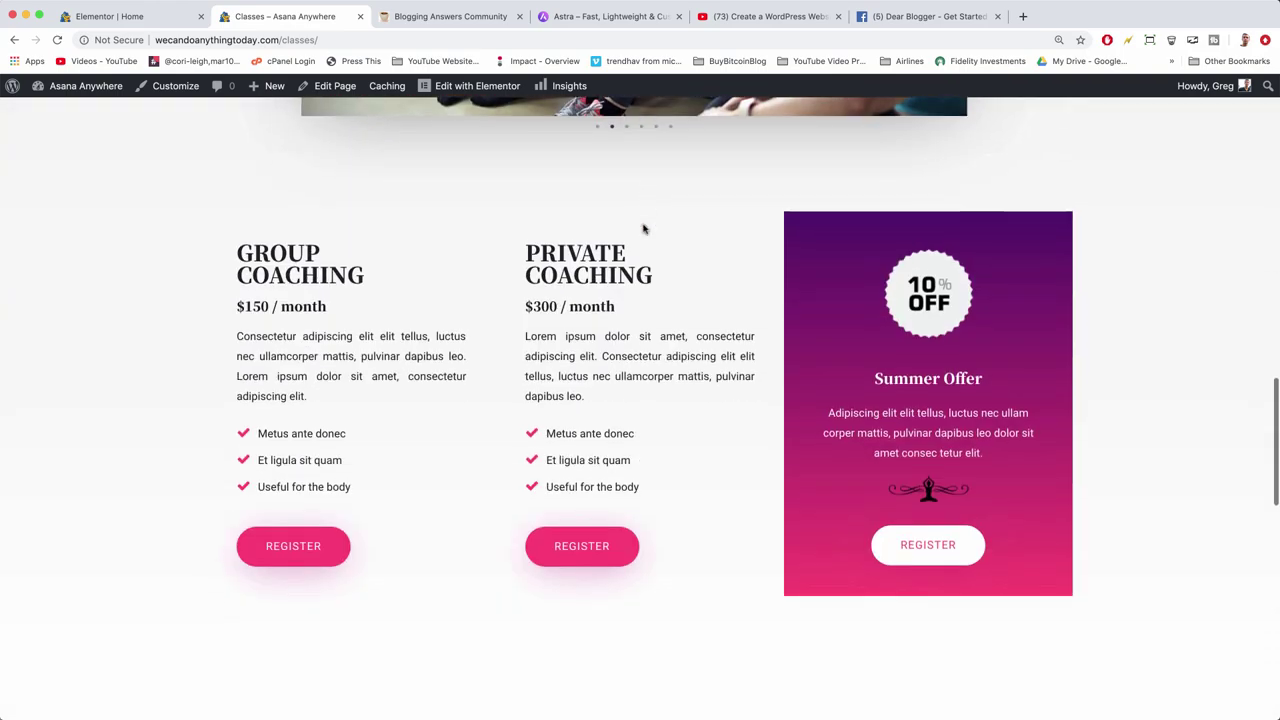
scroll(643, 229, "down", 1)
scroll(507, 285, "down", 10)
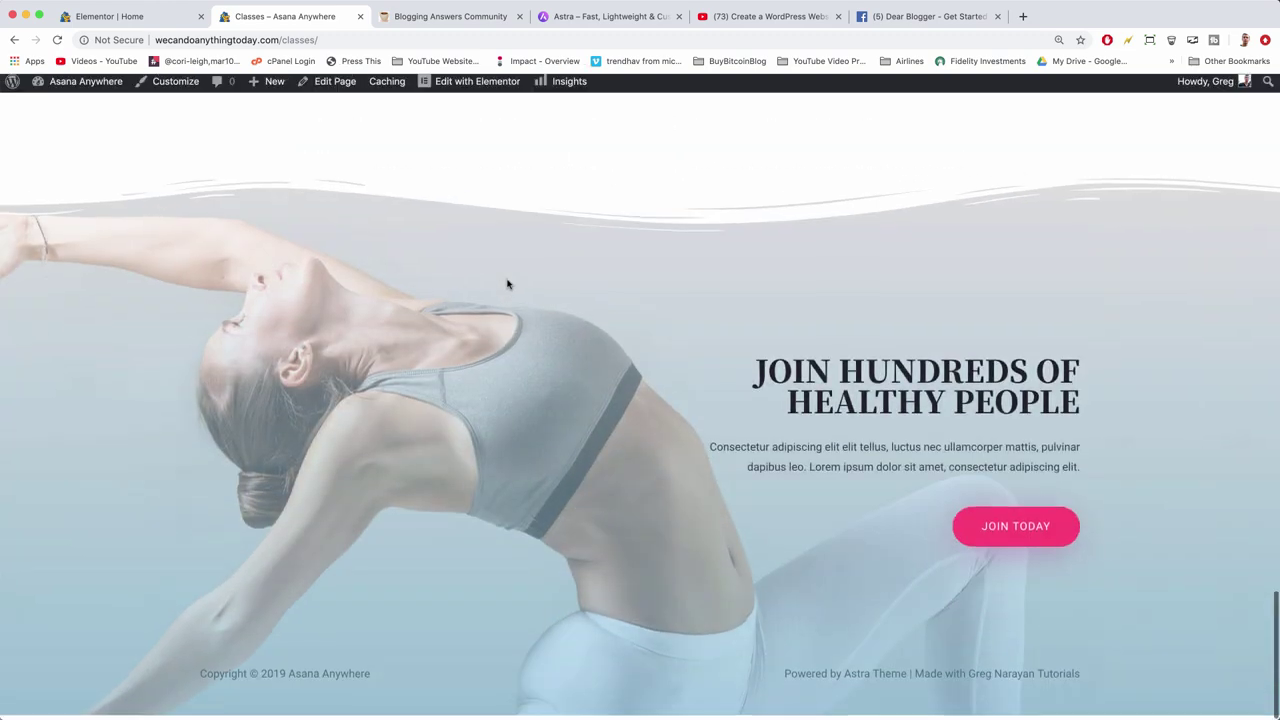
scroll(508, 283, "up", 20)
Open the Classes page in Elementor and change the small heading to 'Our Classes'.
left_click(460, 87)
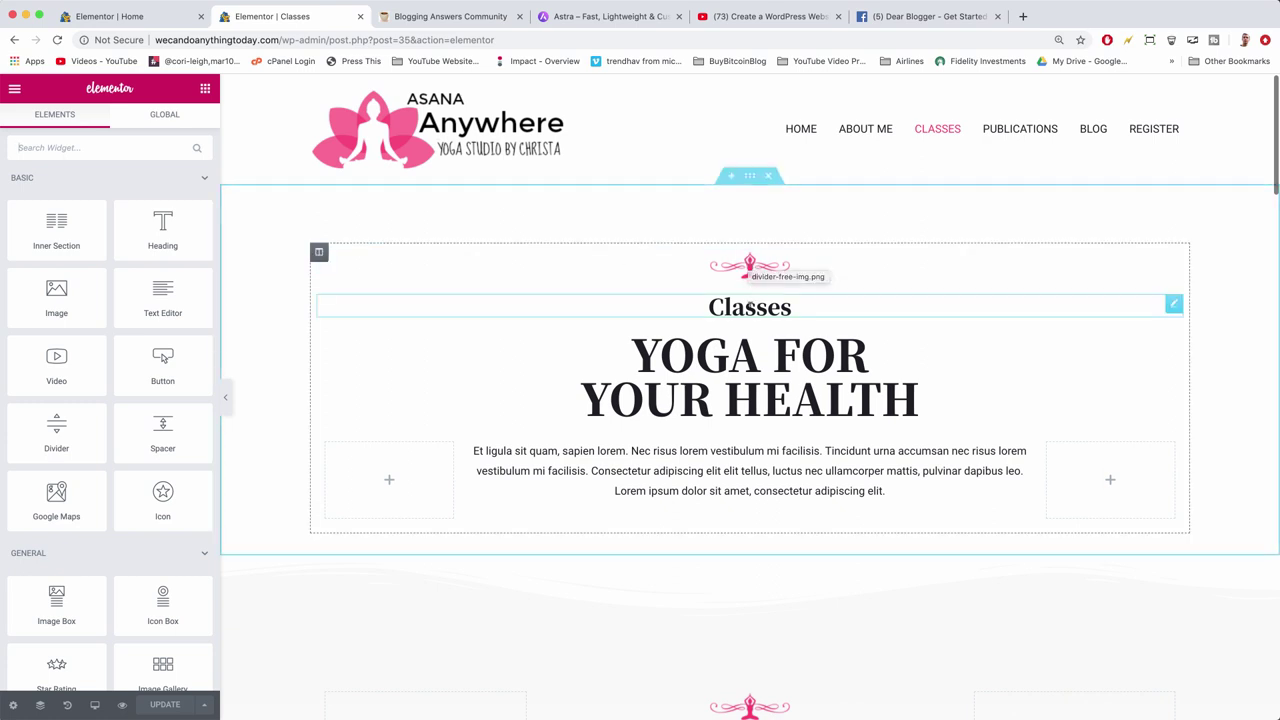
left_click(749, 307)
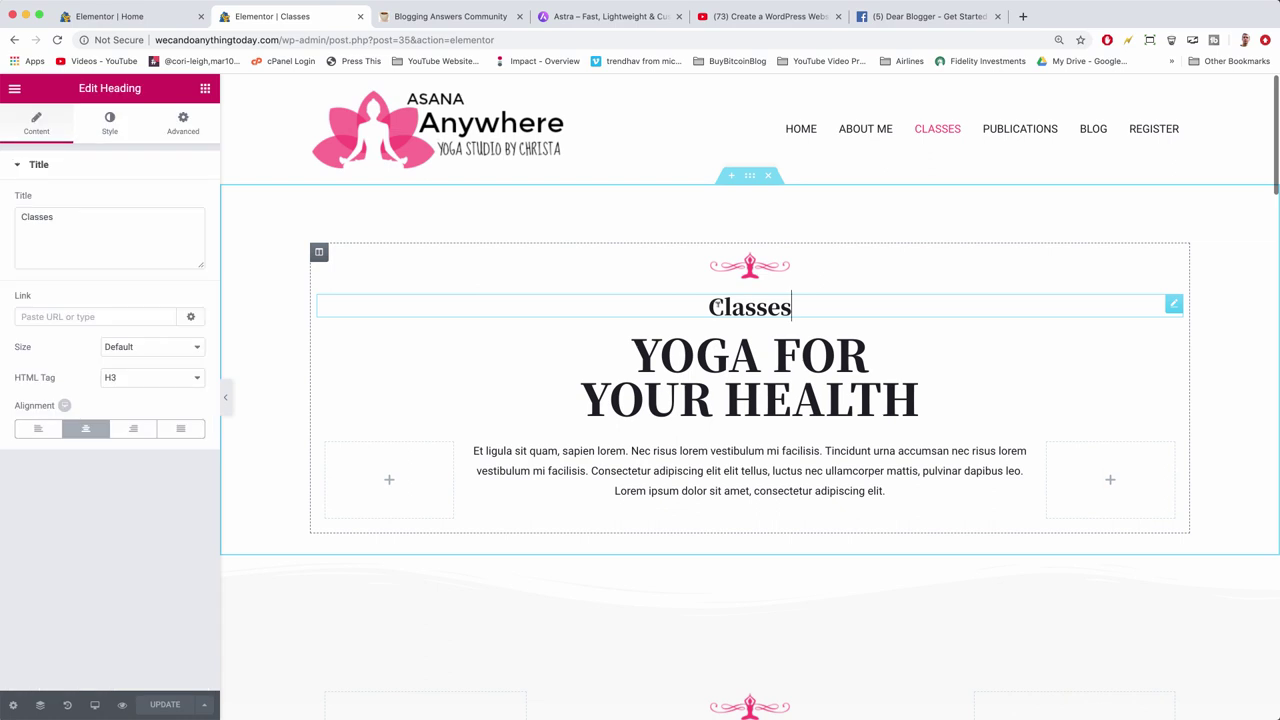
type("ou")
key("BackSpace")
key("BackSpace")
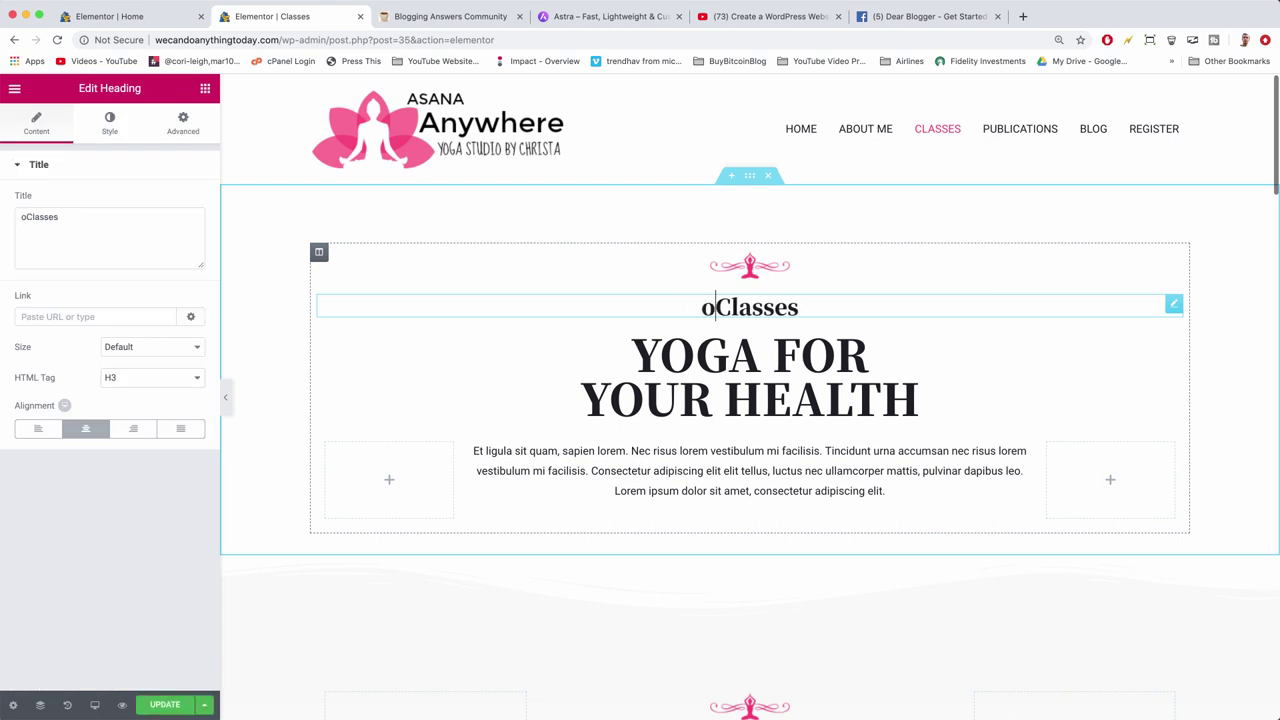
type("Our")
Change the big YOGA FOR YOUR HEALTH heading to 'Yoga For a Healhier YOU'.
scroll(749, 294, "down", 2)
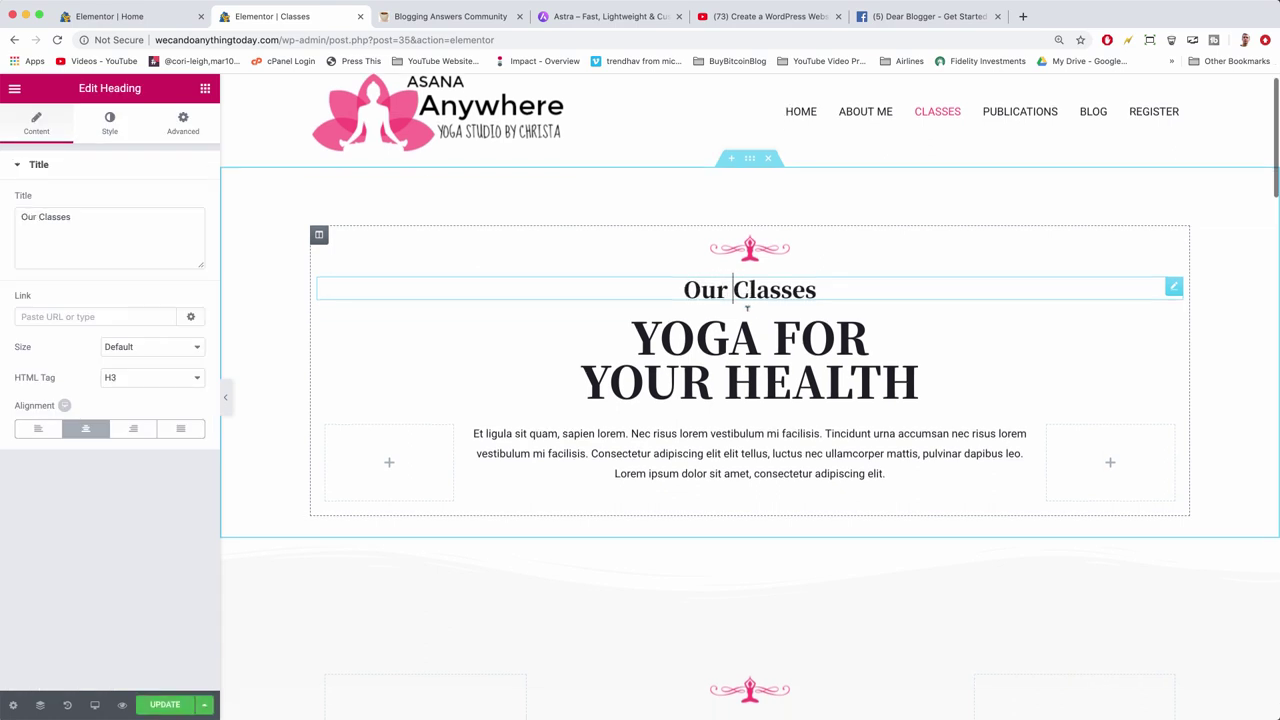
left_click(918, 290)
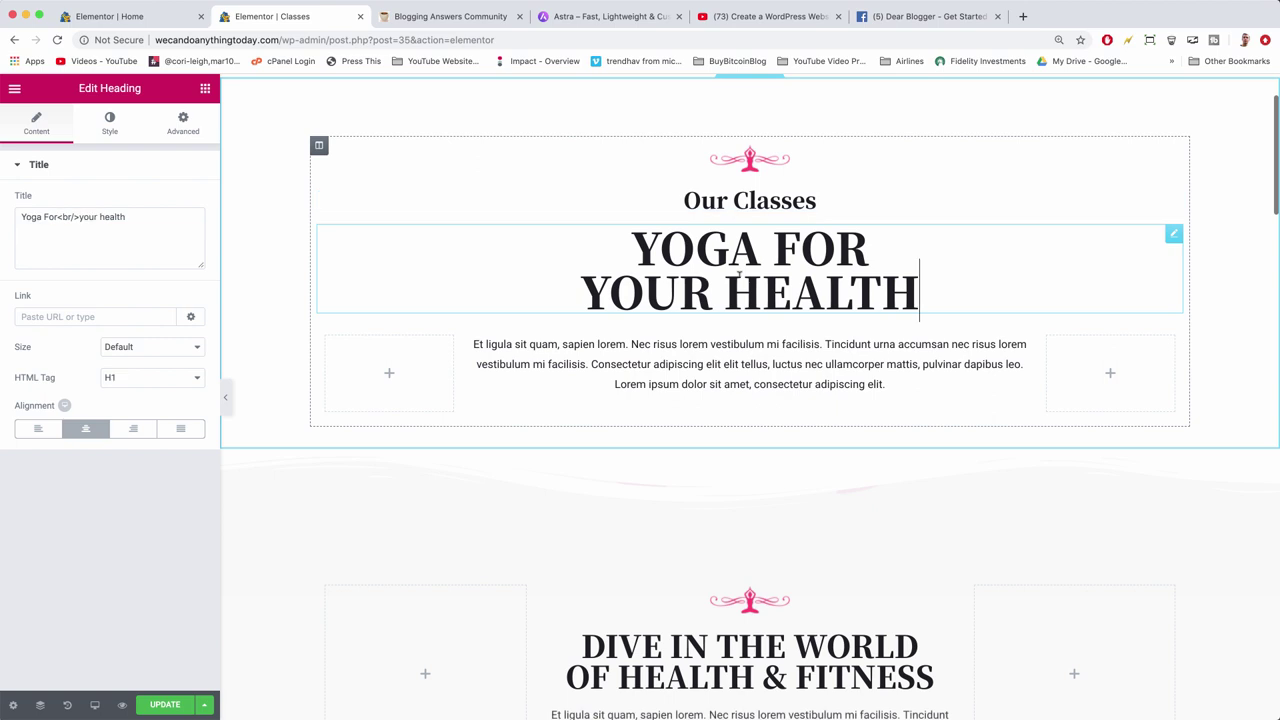
left_click(133, 214)
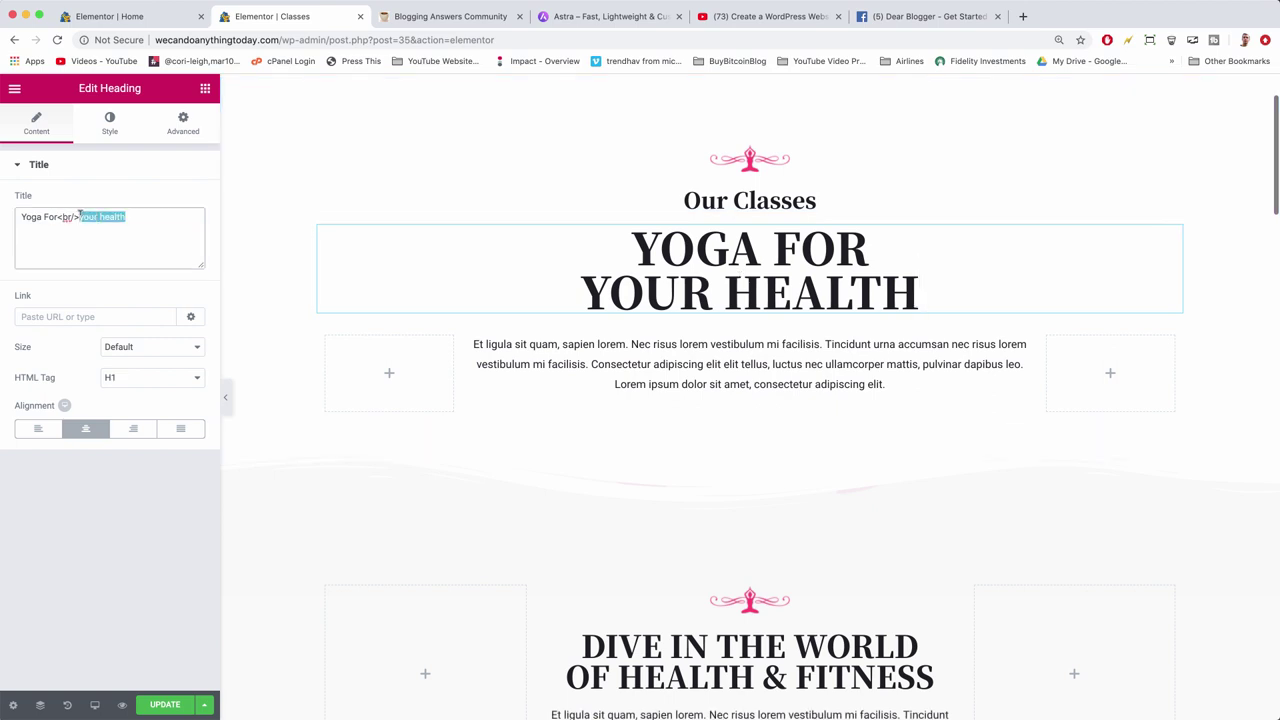
type("a Healthr")
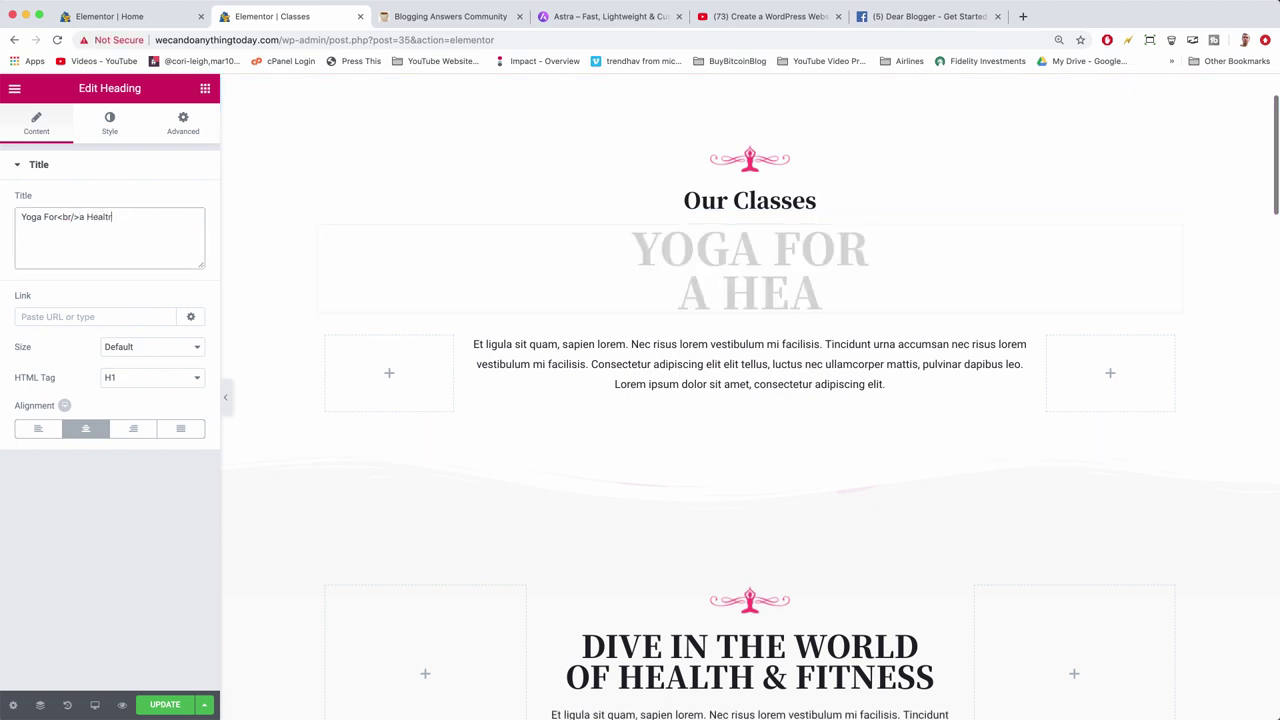
key("BackSpace")
key("BackSpace")
key("BackSpace")
type("hier YOU")
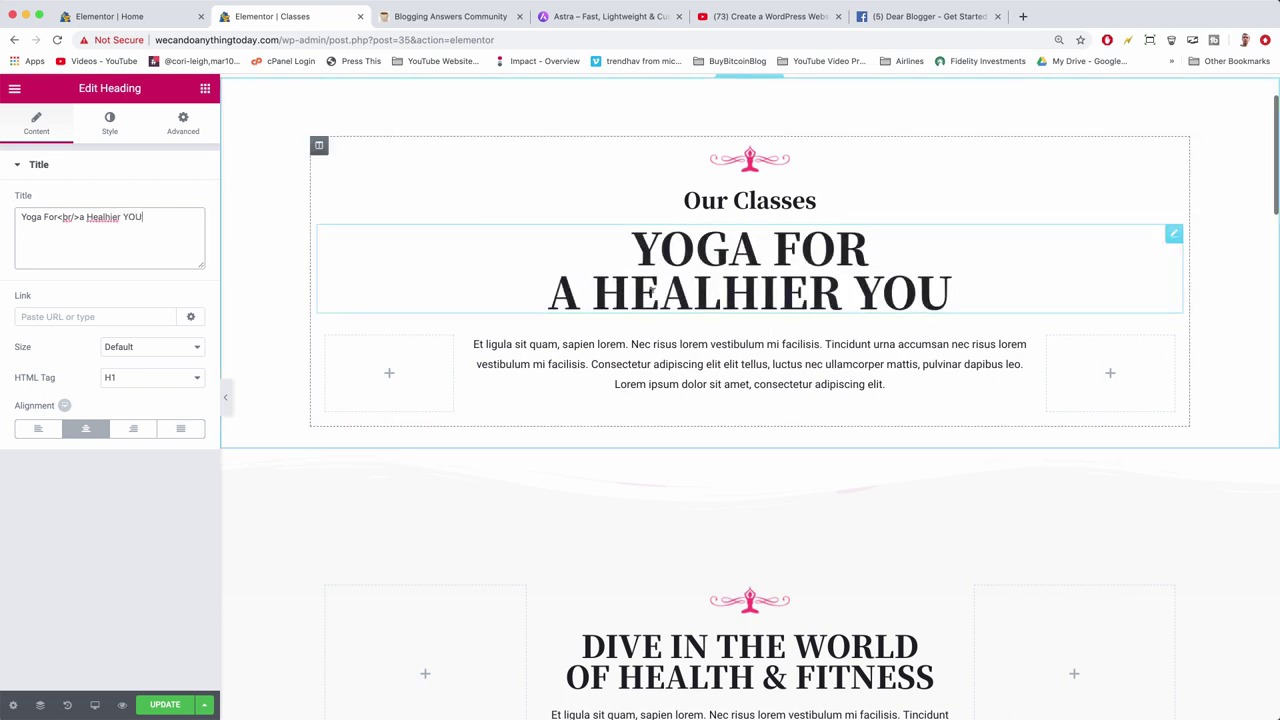
Delete the paragraph beneath the hero heading.
scroll(750, 300, "down", 2)
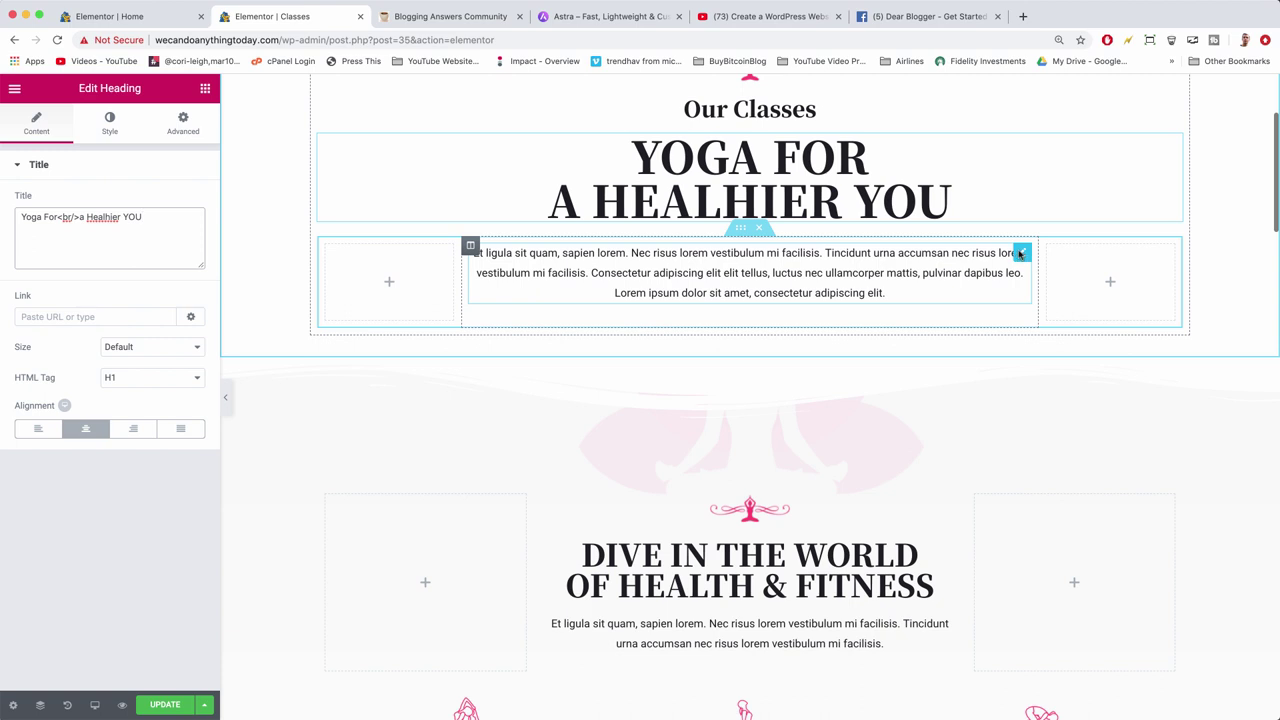
right_click(1020, 253)
left_click(1048, 457)
scroll(447, 202, "down", 1)
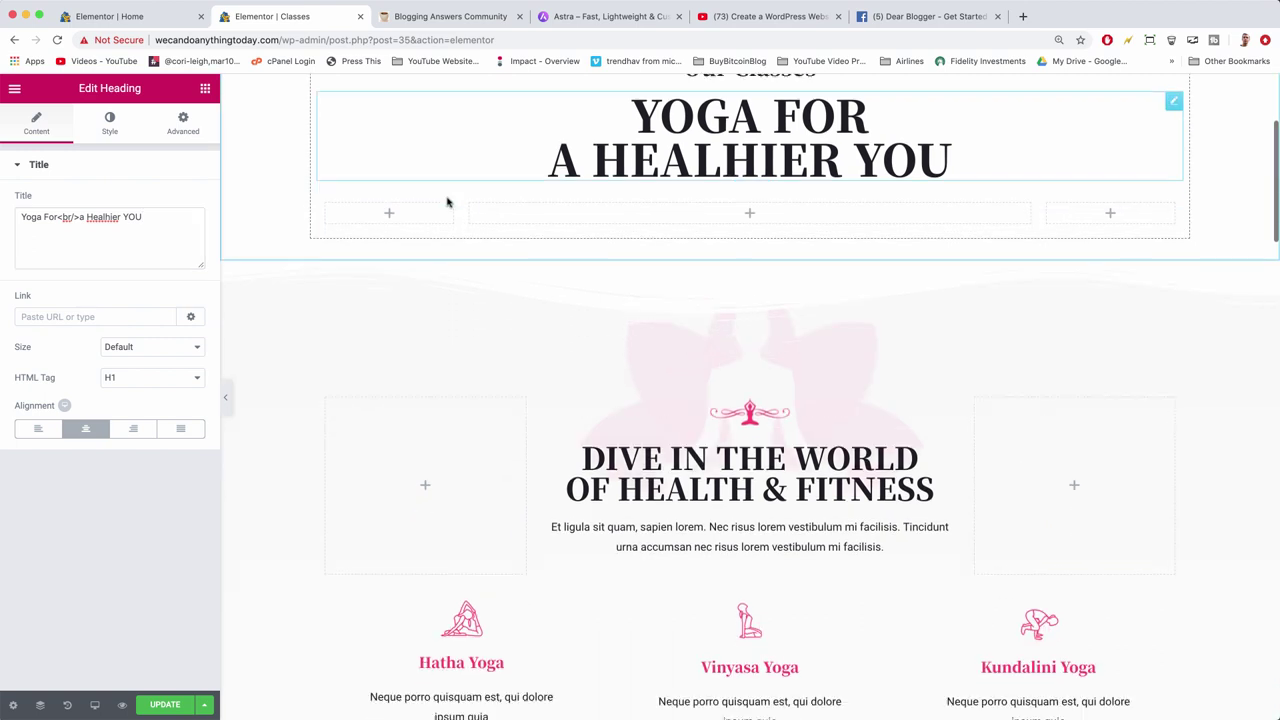
scroll(447, 202, "down", 5)
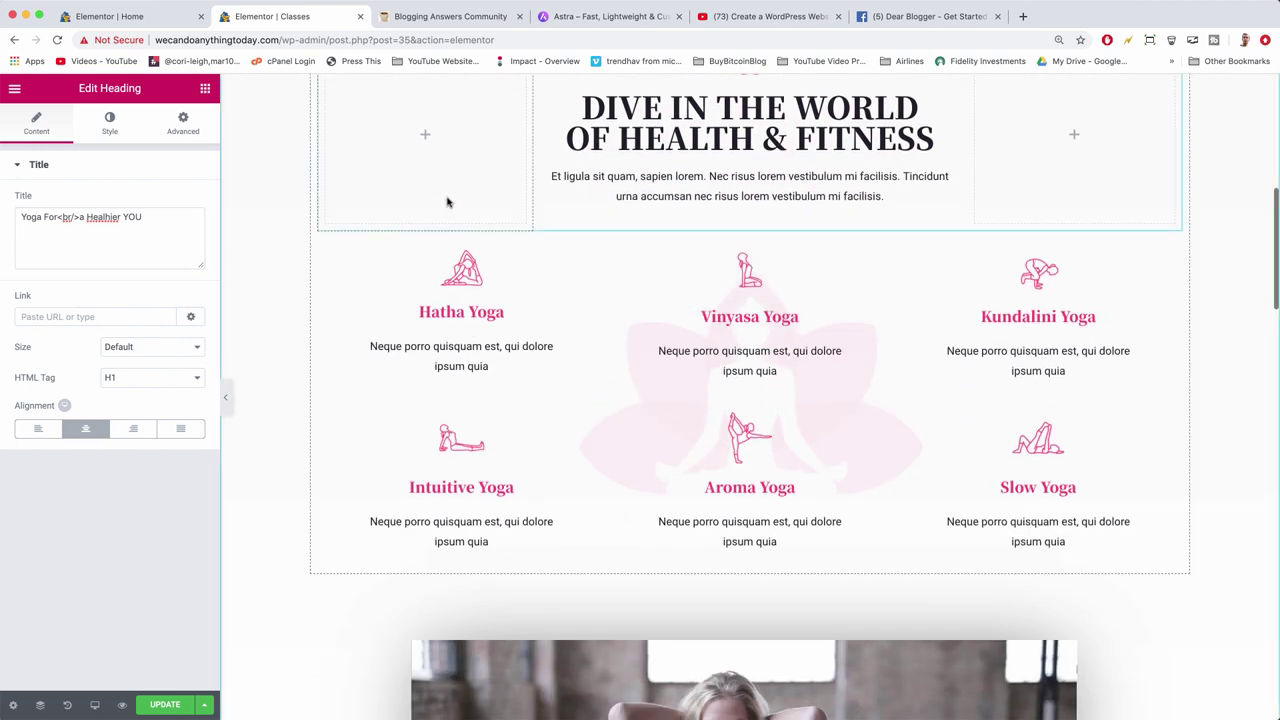
scroll(447, 202, "up", 3)
scroll(447, 202, "down", 3)
scroll(447, 202, "up", 2)
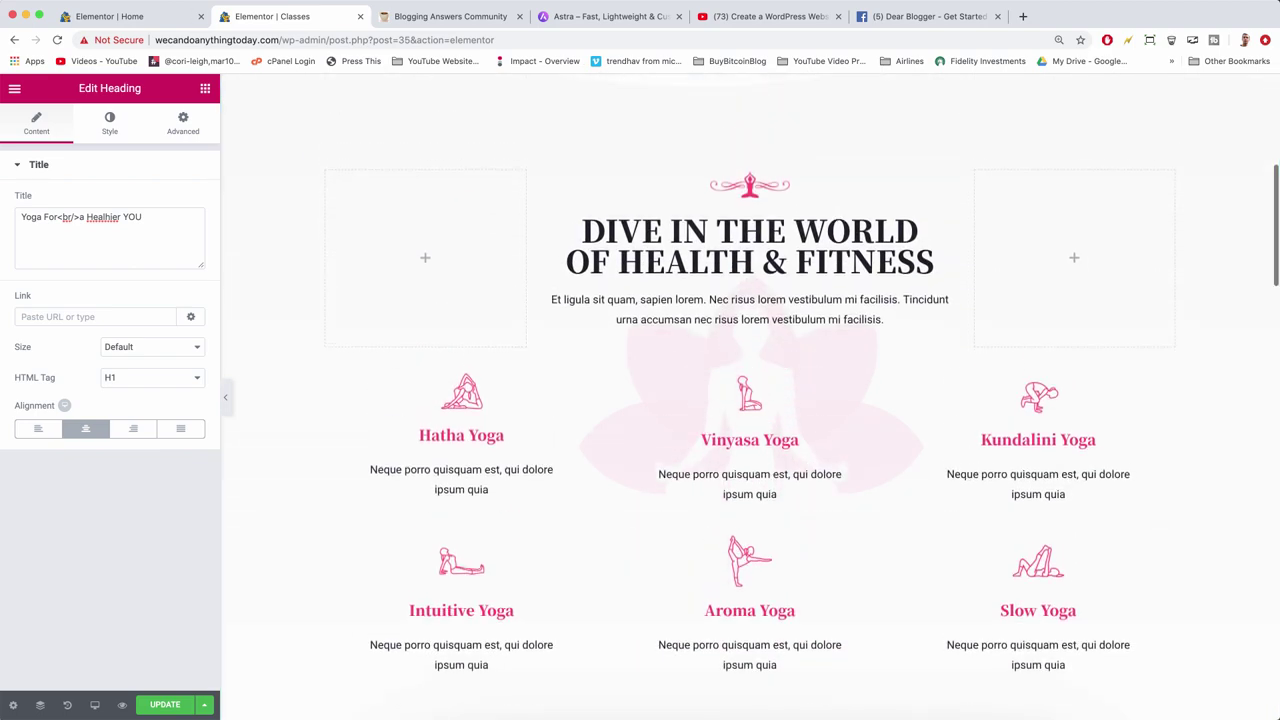
Save the Home page's What Kinds of Yoga Do We Offer section as the template 'Kinds of Yoga'.
left_click(123, 20)
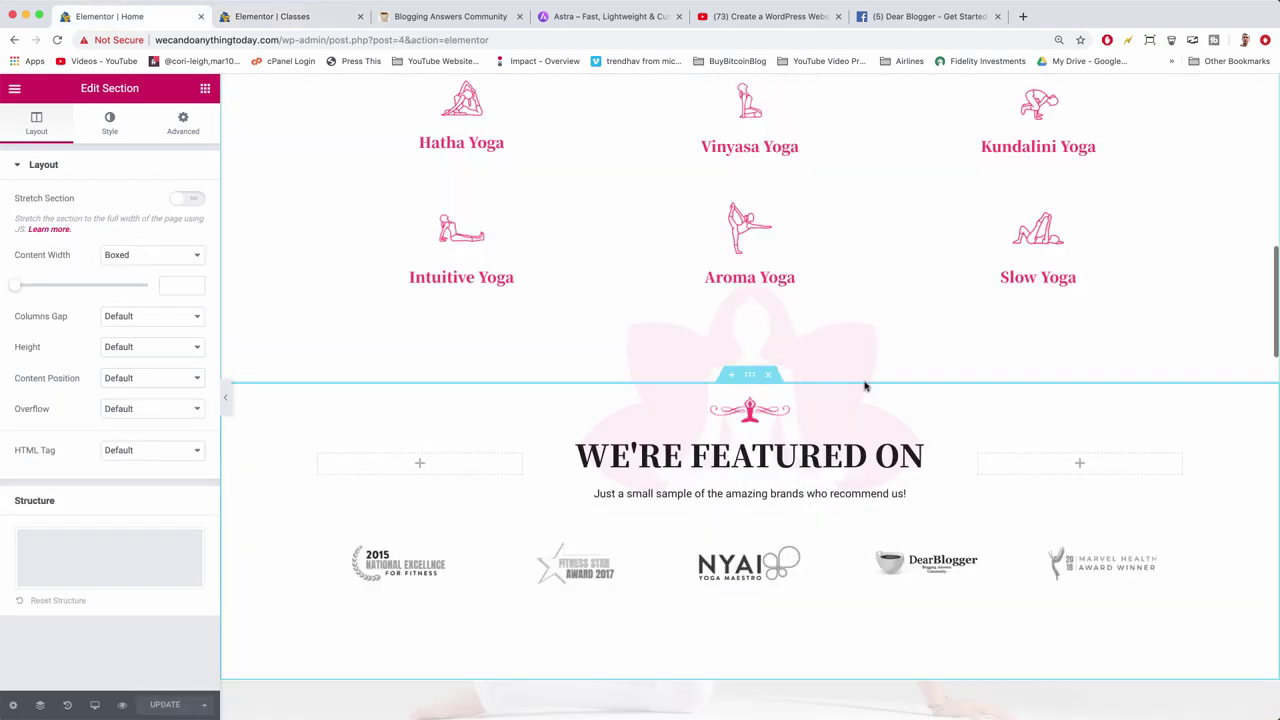
scroll(865, 386, "up", 2)
scroll(865, 386, "up", 3)
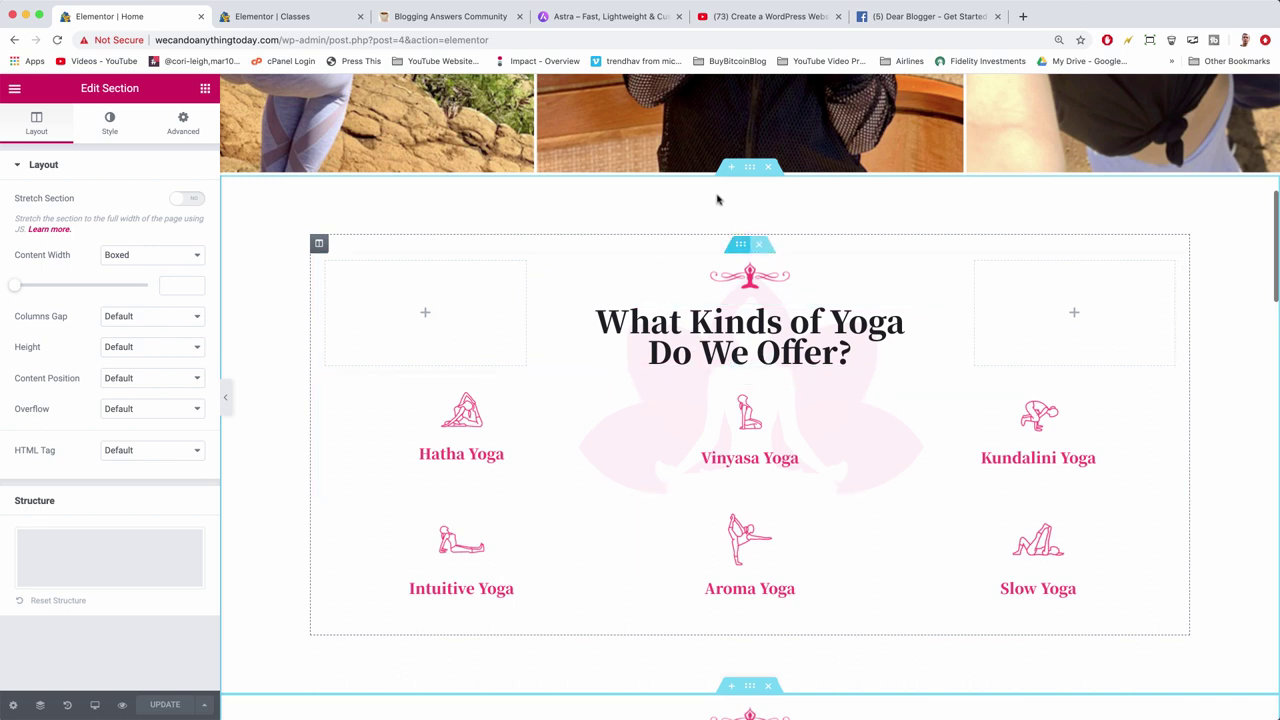
right_click(752, 167)
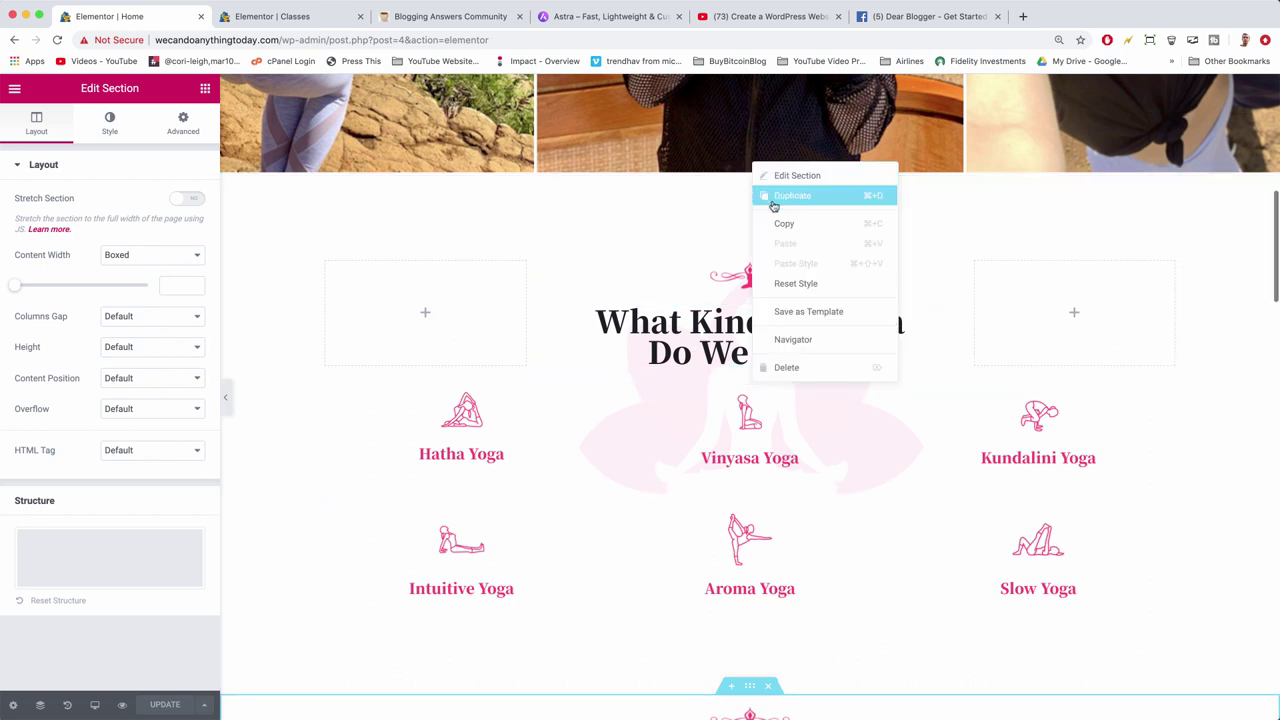
left_click(780, 312)
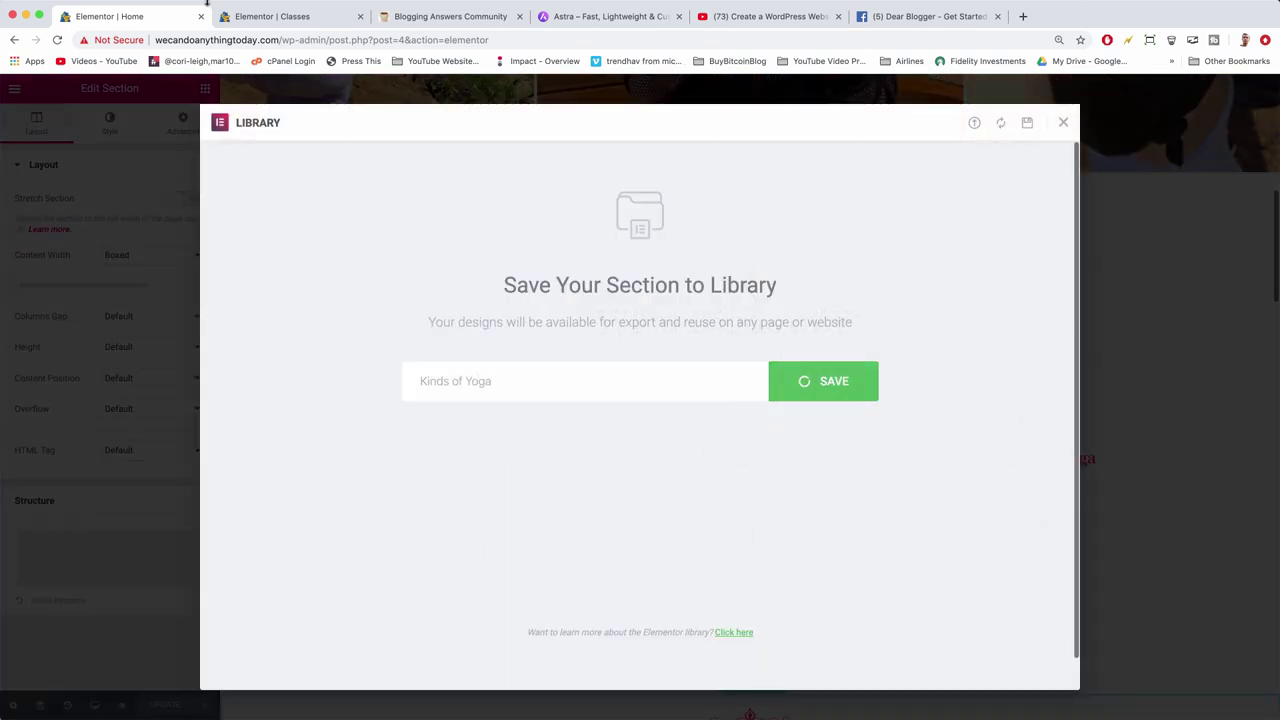
left_click(245, 17)
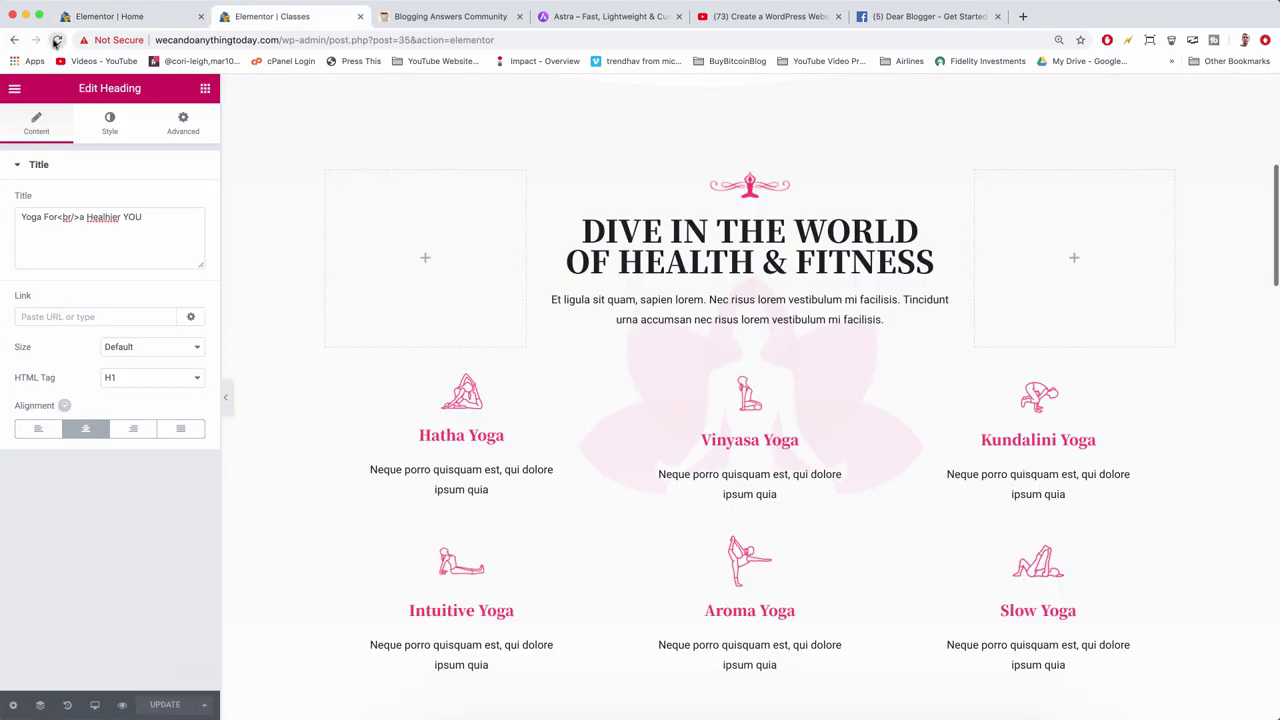
Reload the Classes editor and insert 'Kinds of Yoga' from My Templates, declining its page settings.
left_click(56, 41)
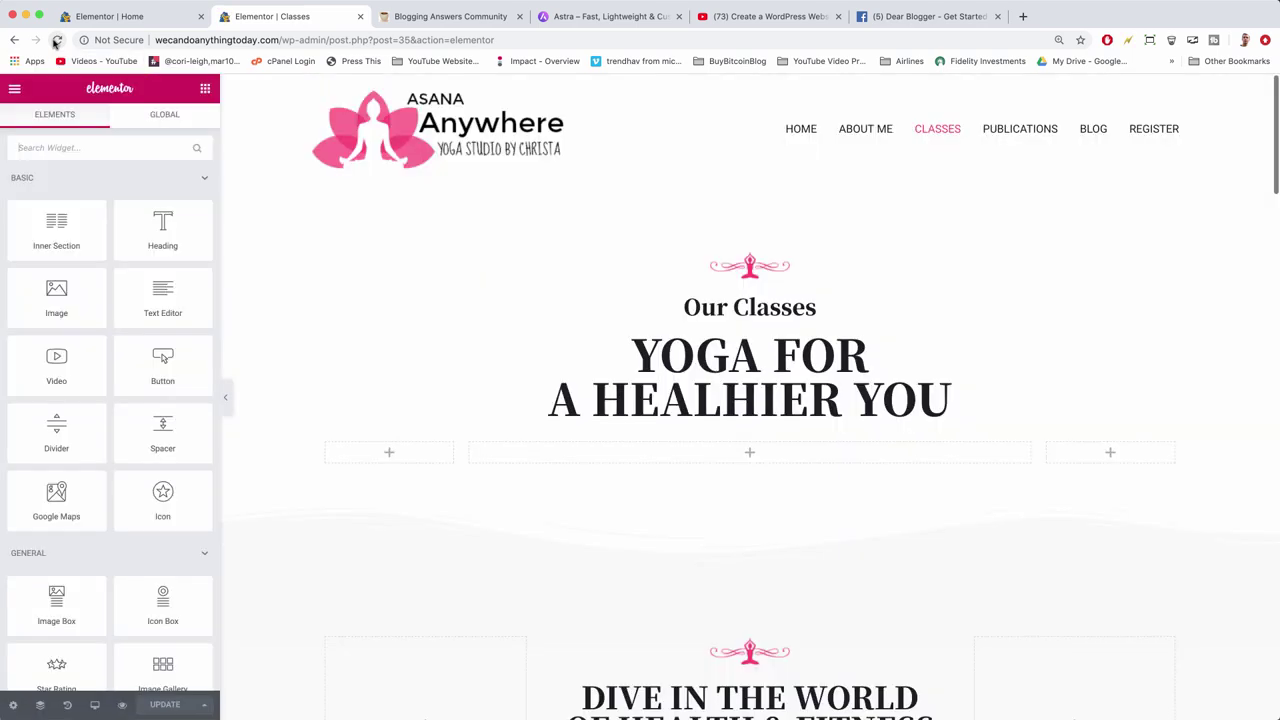
scroll(534, 318, "down", 3)
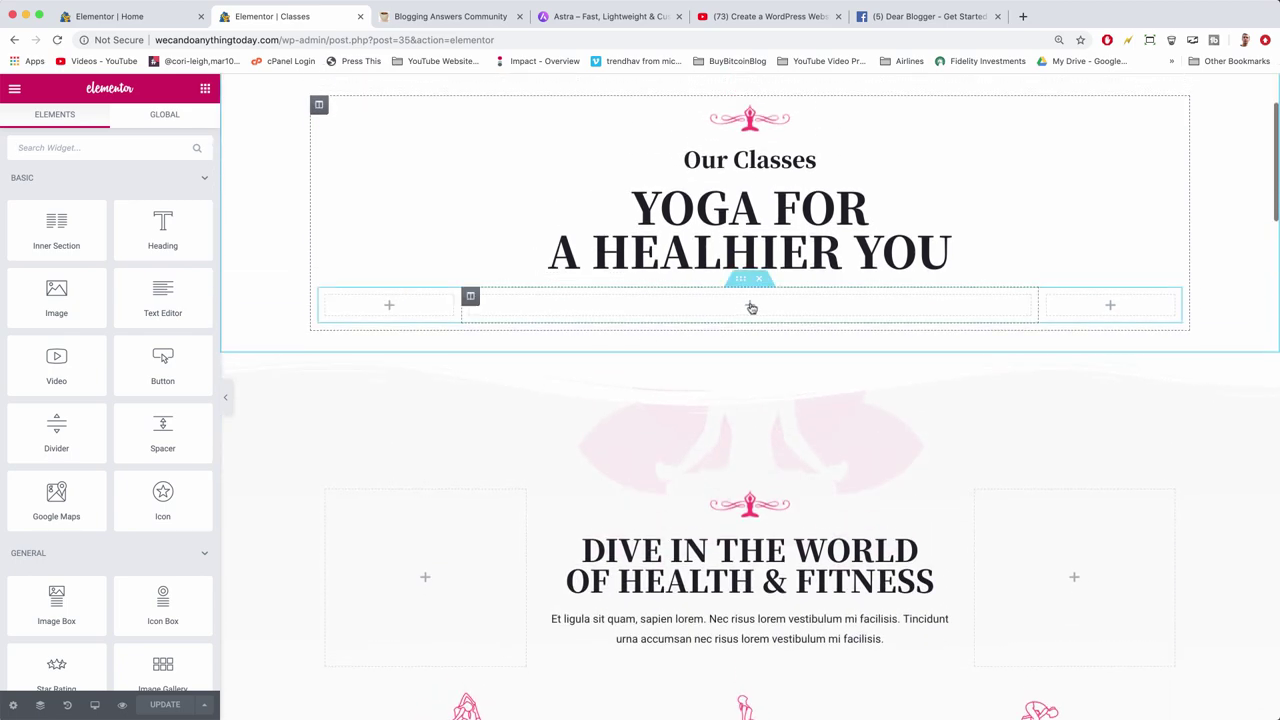
scroll(751, 307, "up", 2)
scroll(760, 380, "down", 20)
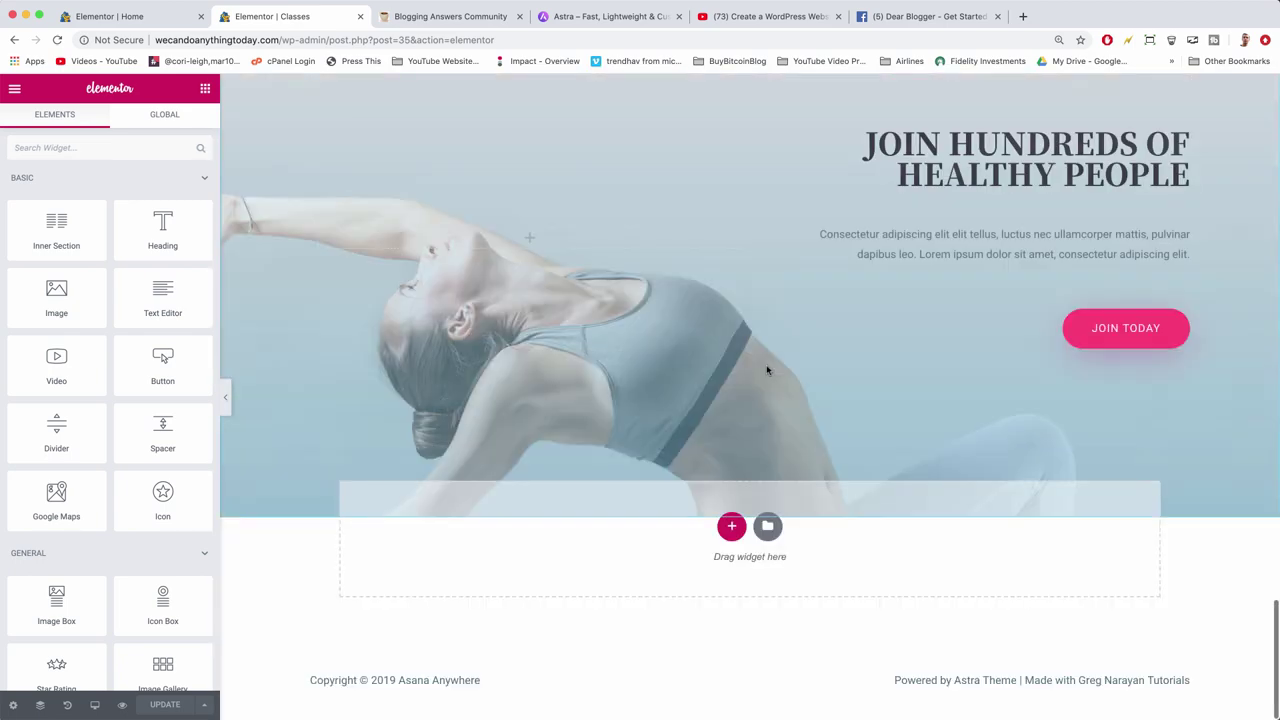
left_click(767, 528)
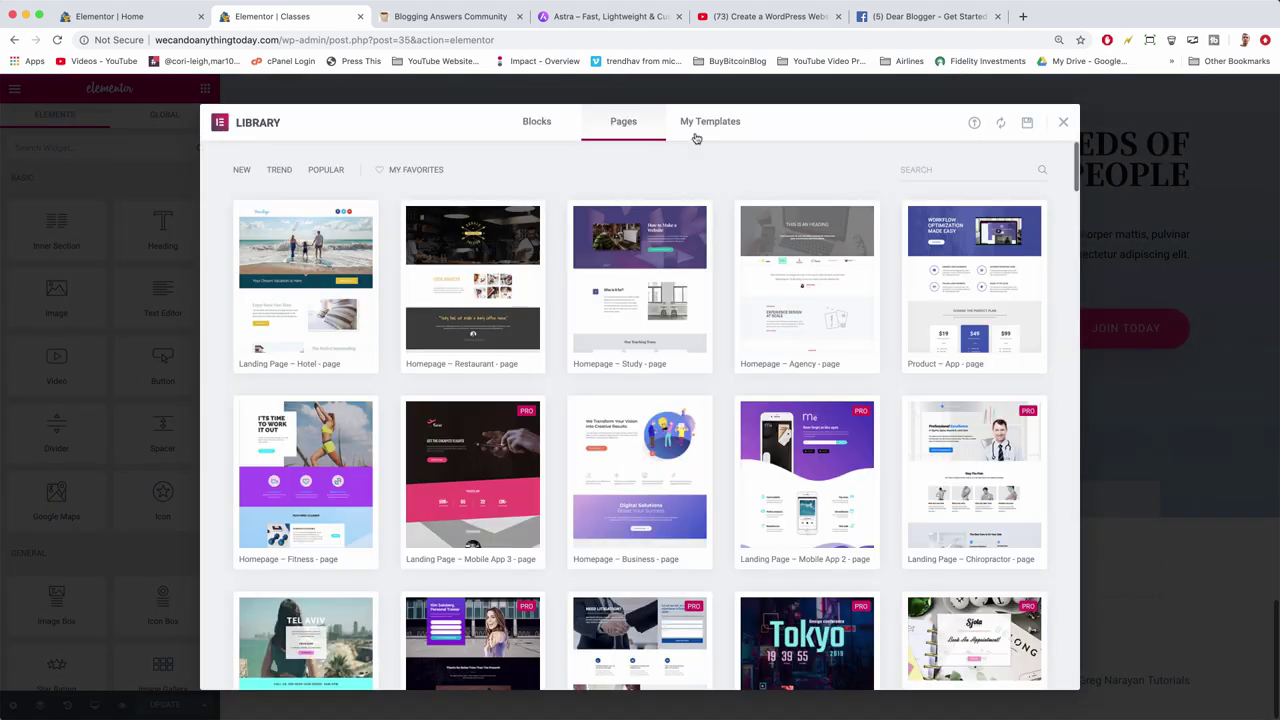
left_click(697, 136)
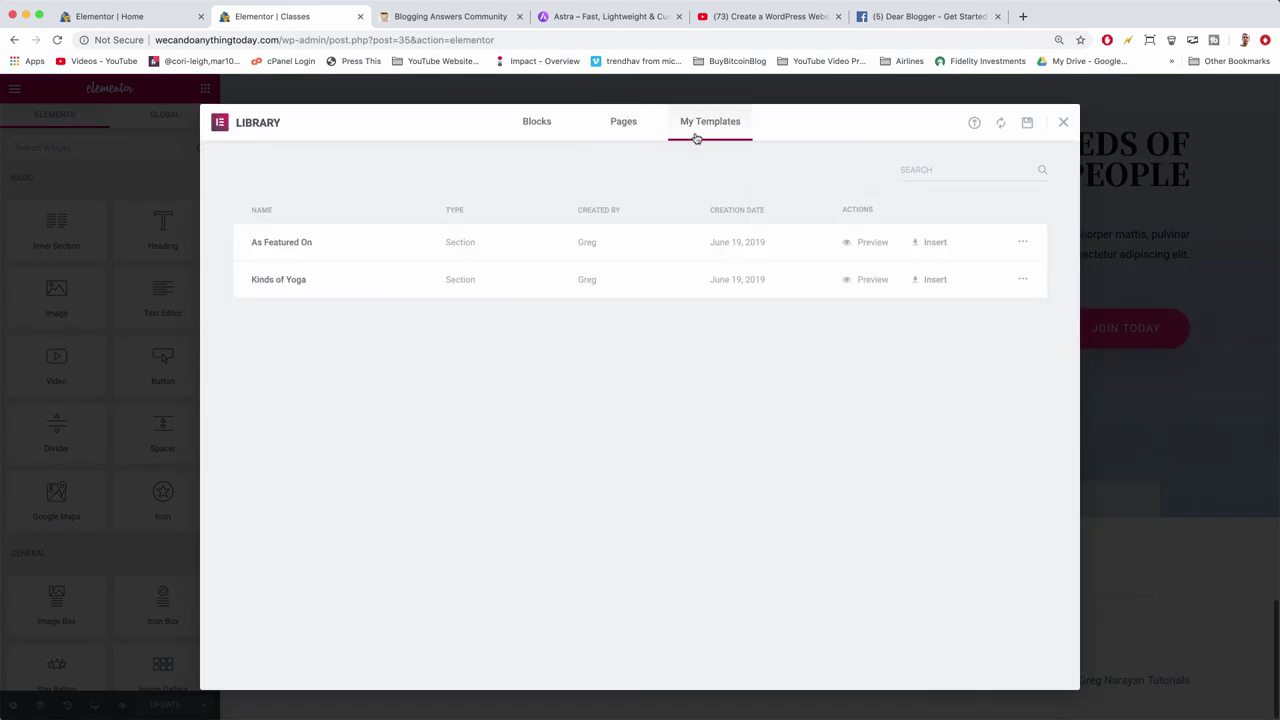
left_click(931, 284)
left_click(594, 442)
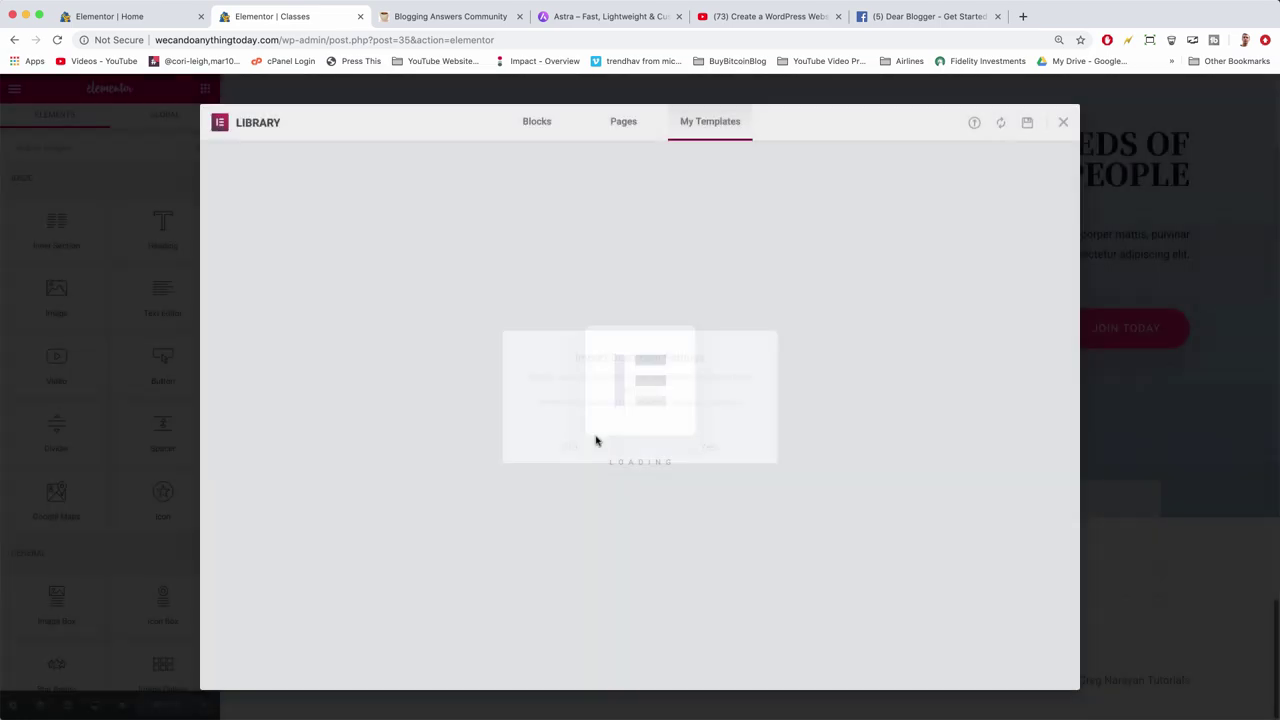
scroll(713, 425, "down", 5)
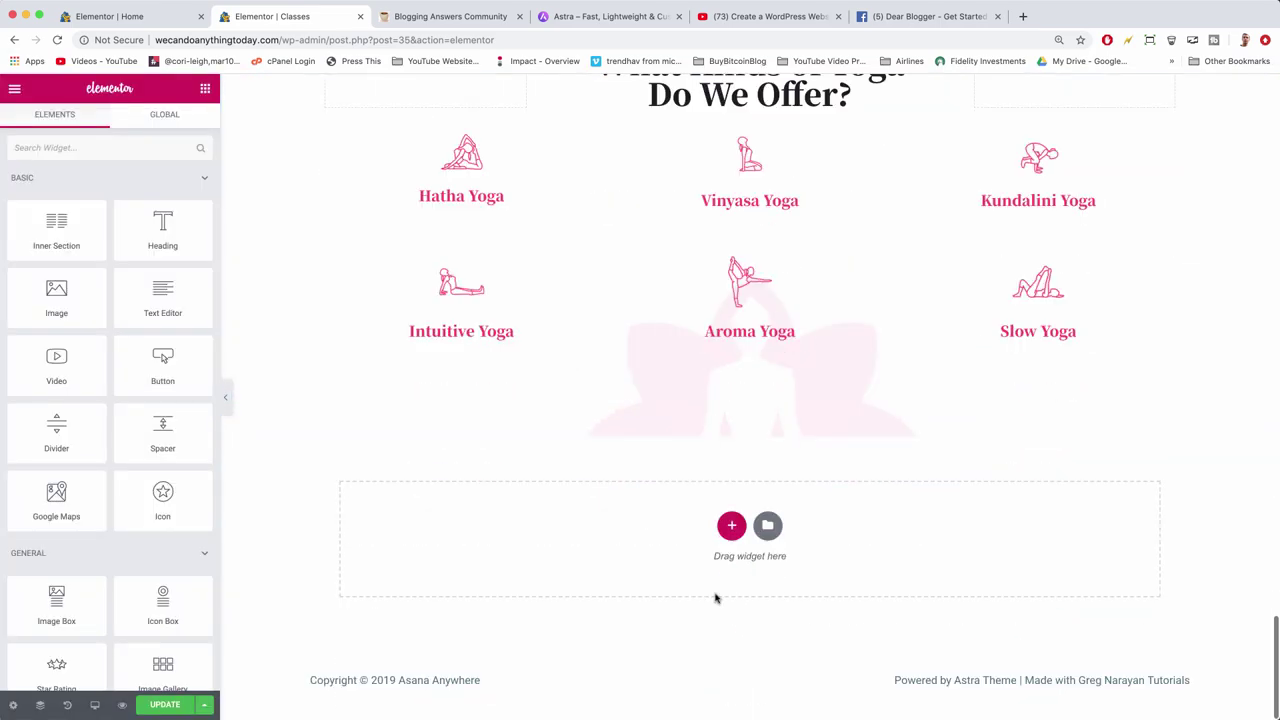
scroll(717, 594, "up", 3)
Move the yoga section under the page heading and delete the empty three-column row.
scroll(703, 366, "up", 2)
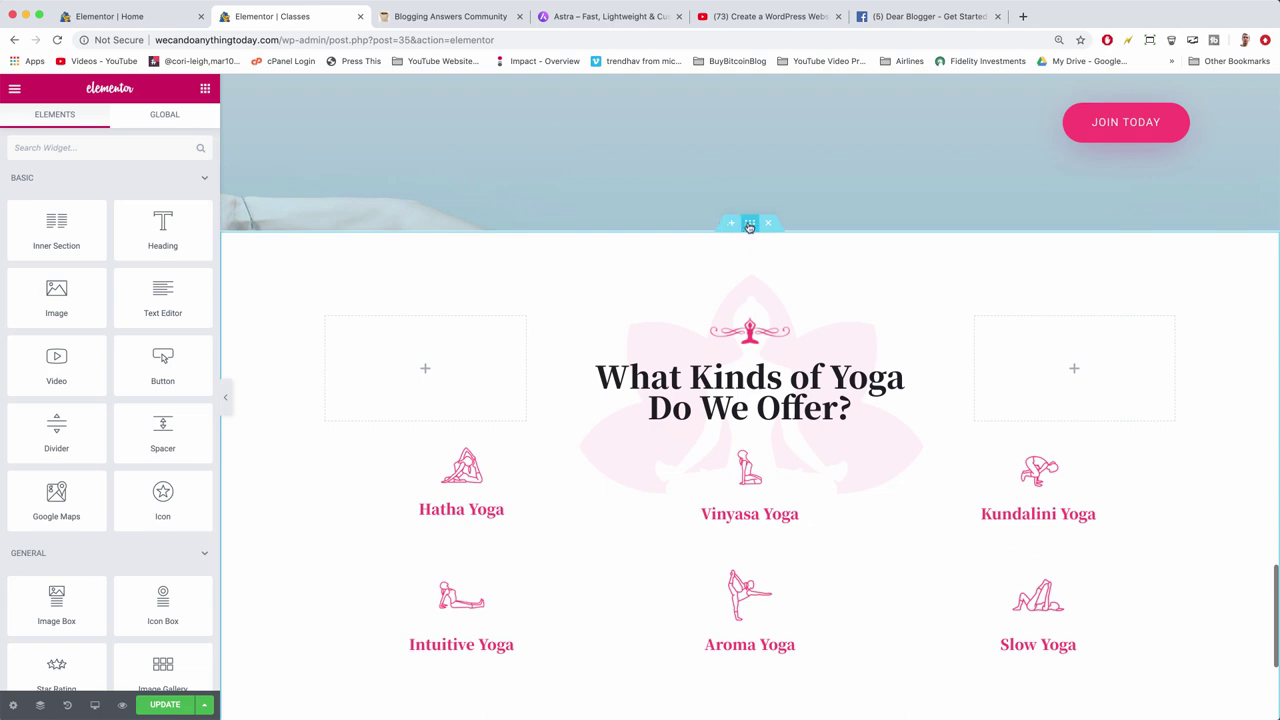
left_click_drag(750, 225, 714, 503)
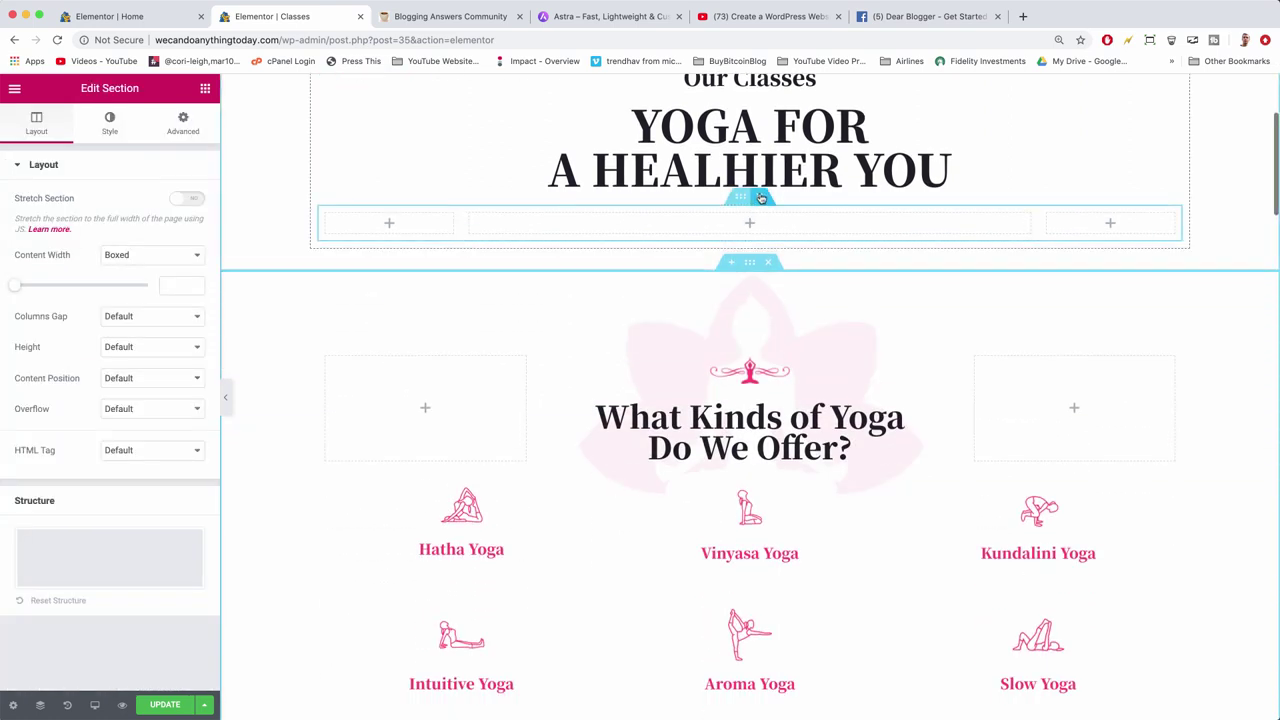
left_click(758, 201)
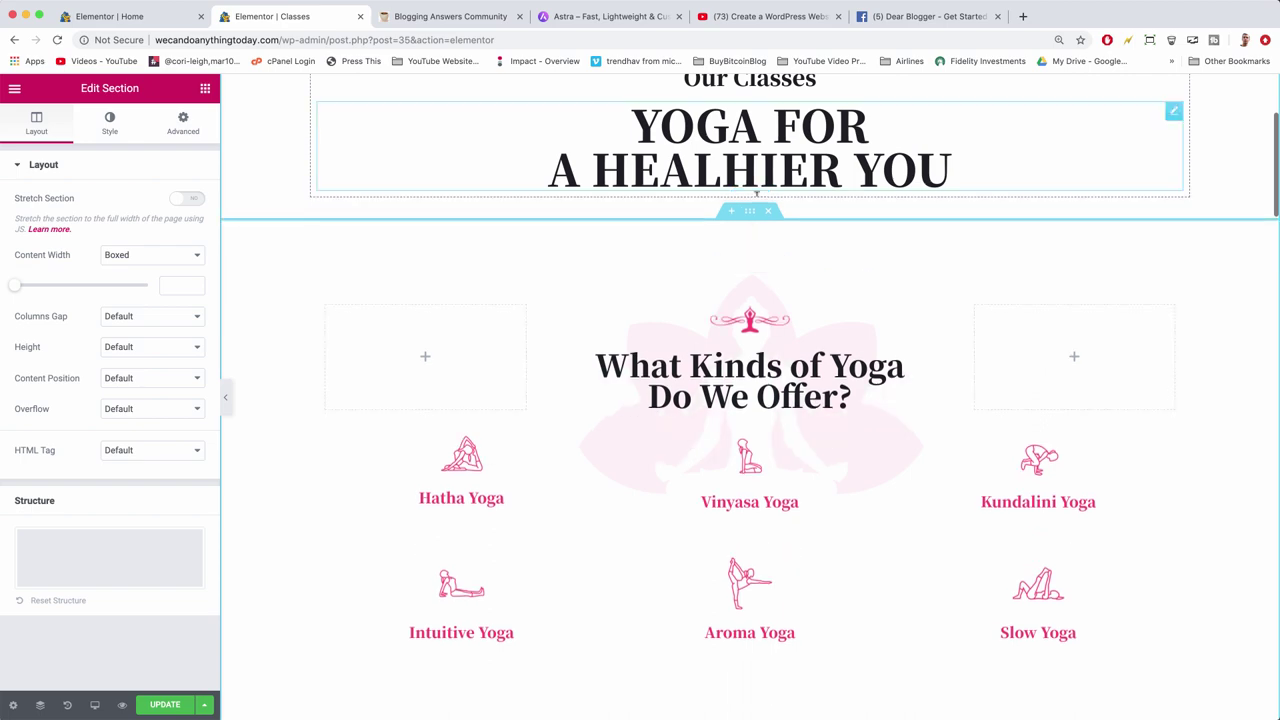
Review the page layout and show the photo slider section's Advanced settings.
scroll(771, 277, "up", 5)
scroll(771, 280, "down", 10)
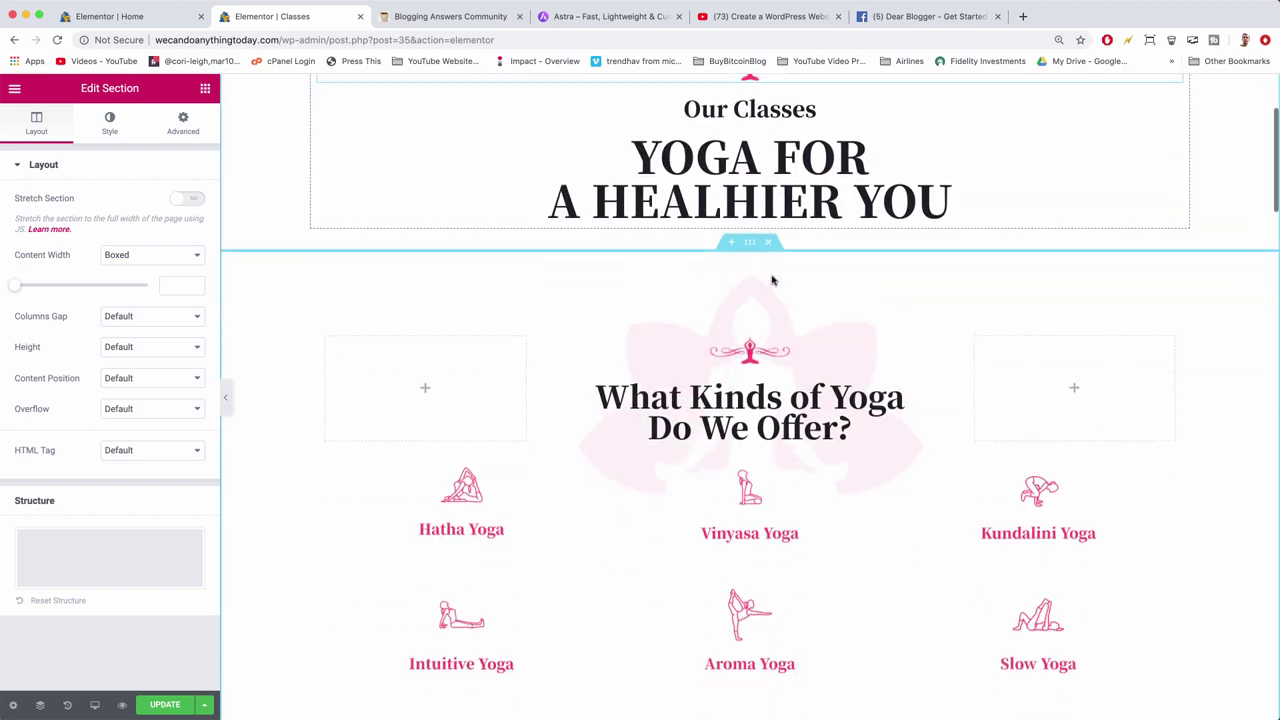
scroll(771, 280, "down", 5)
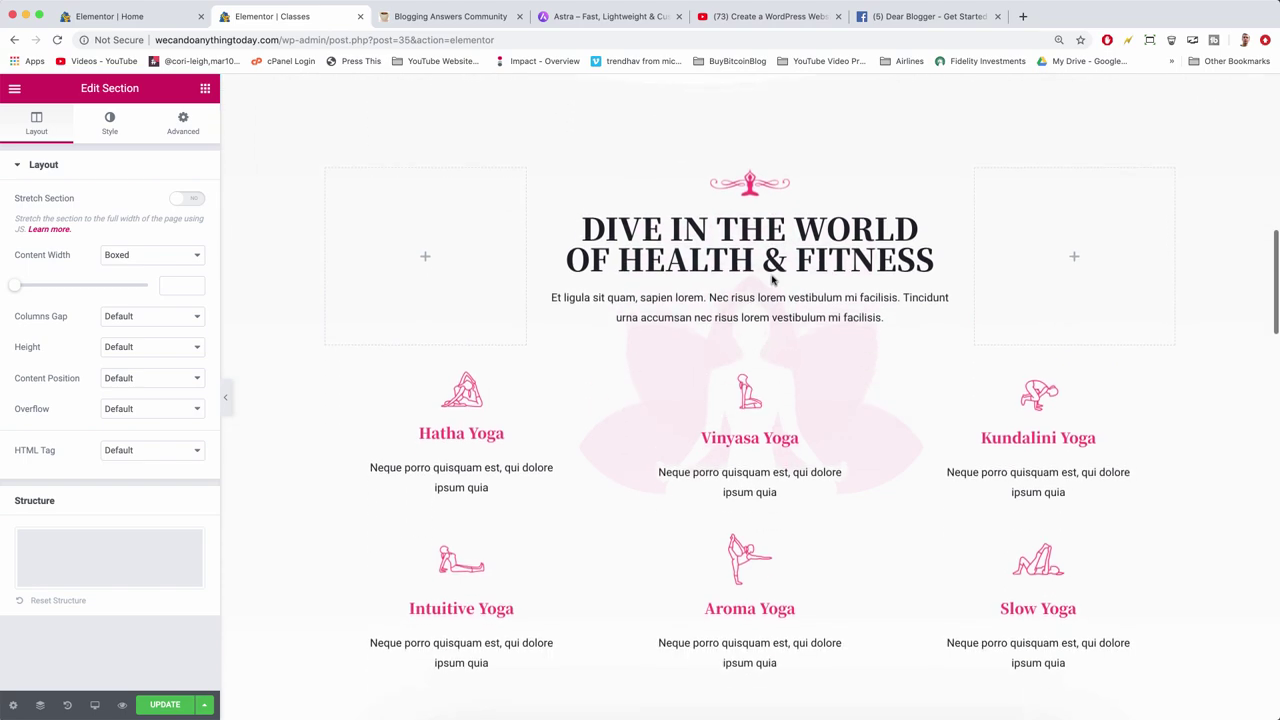
scroll(771, 280, "up", 4)
scroll(771, 280, "up", 2)
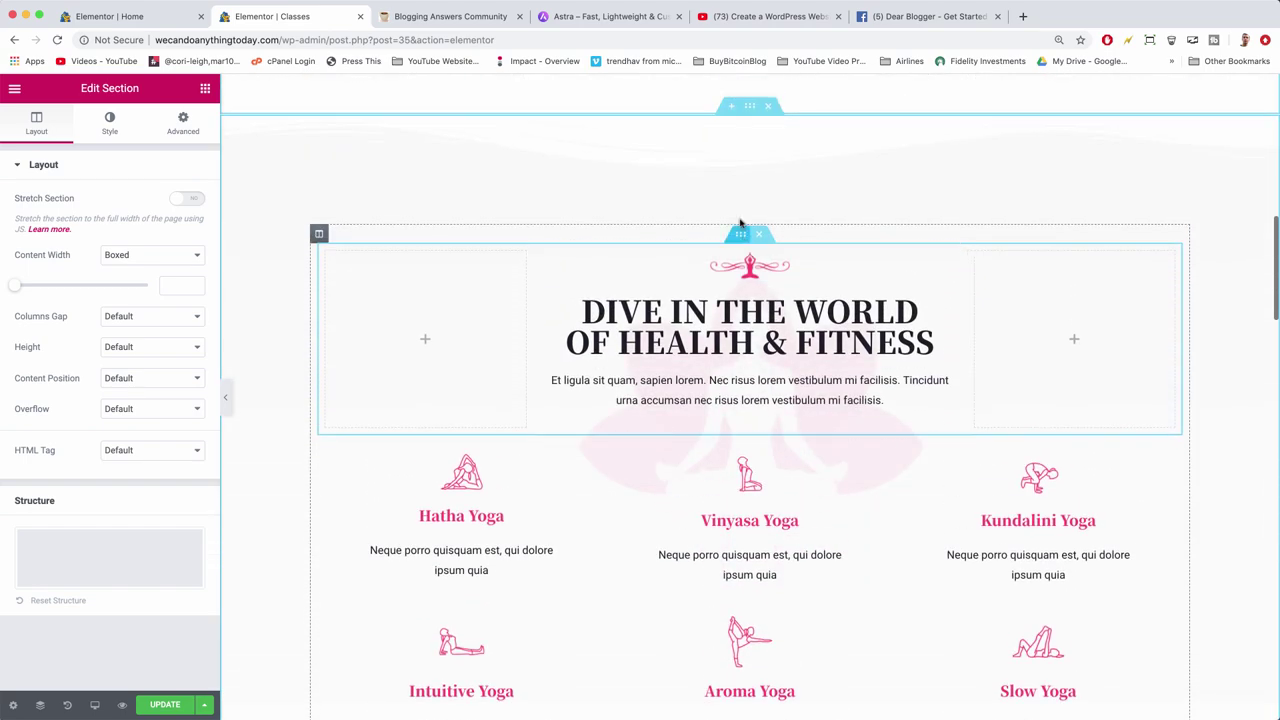
scroll(771, 112, "down", 12)
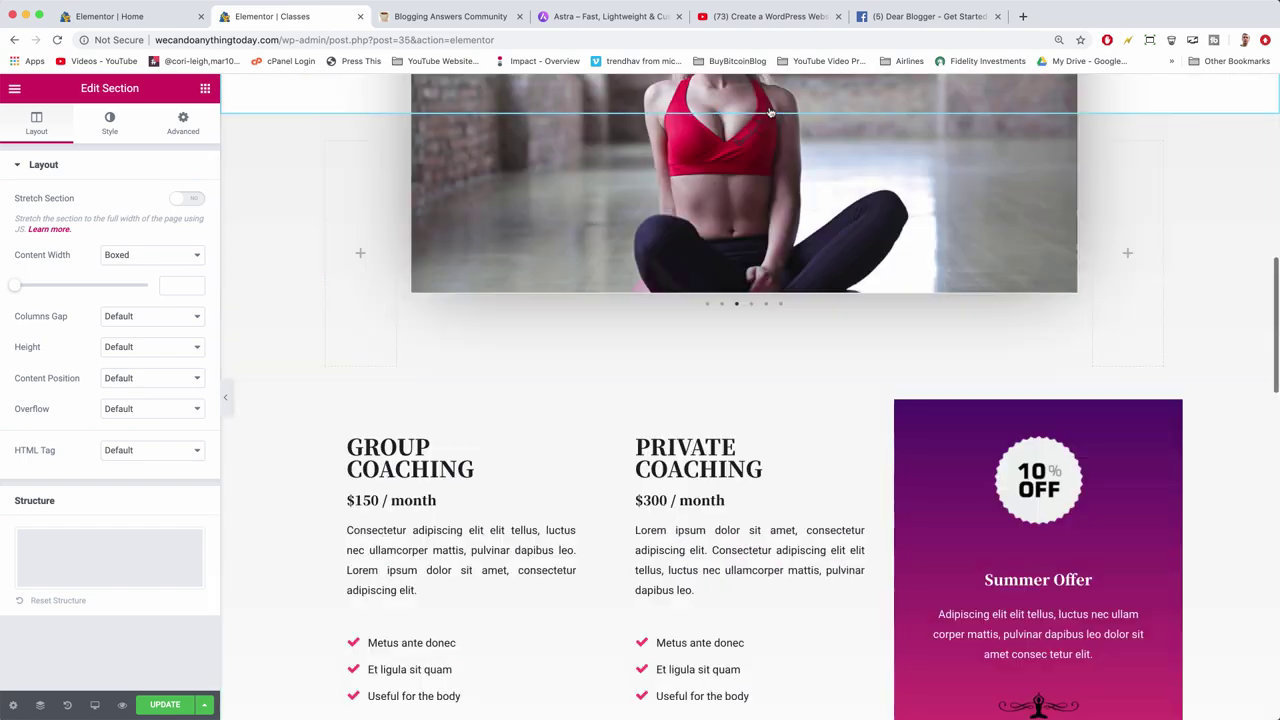
scroll(795, 263, "up", 5)
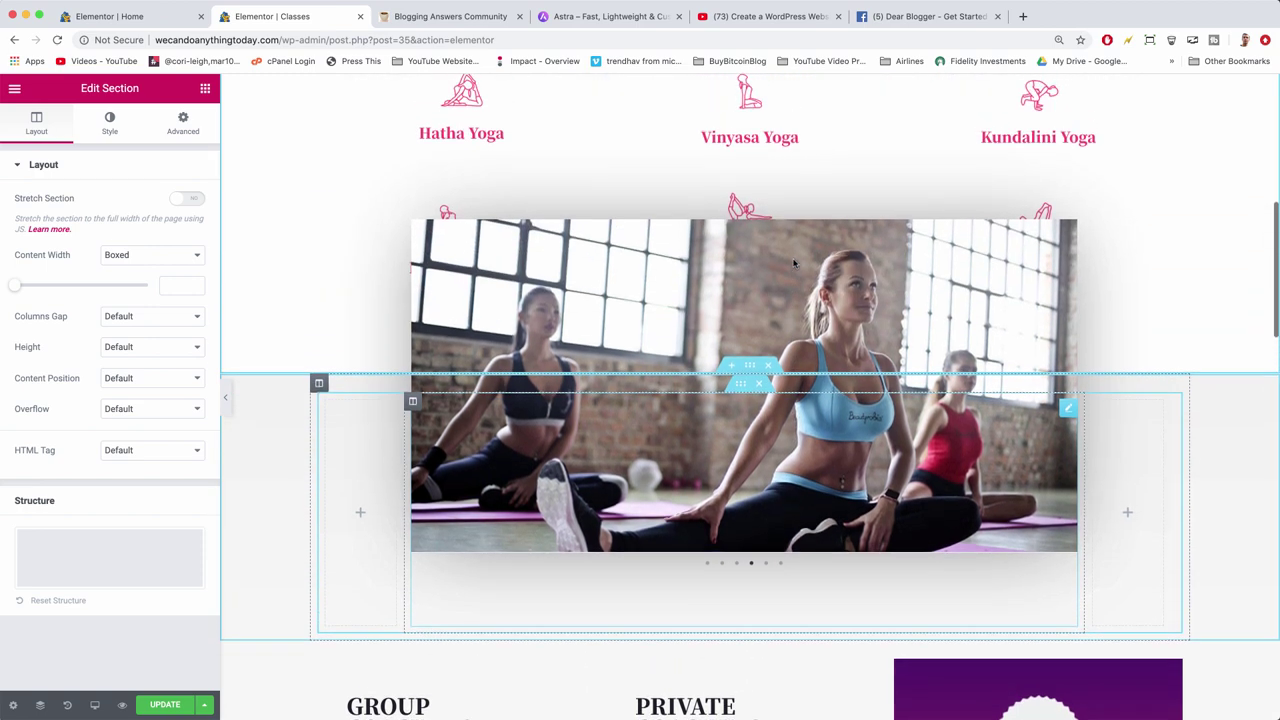
scroll(733, 249, "up", 3)
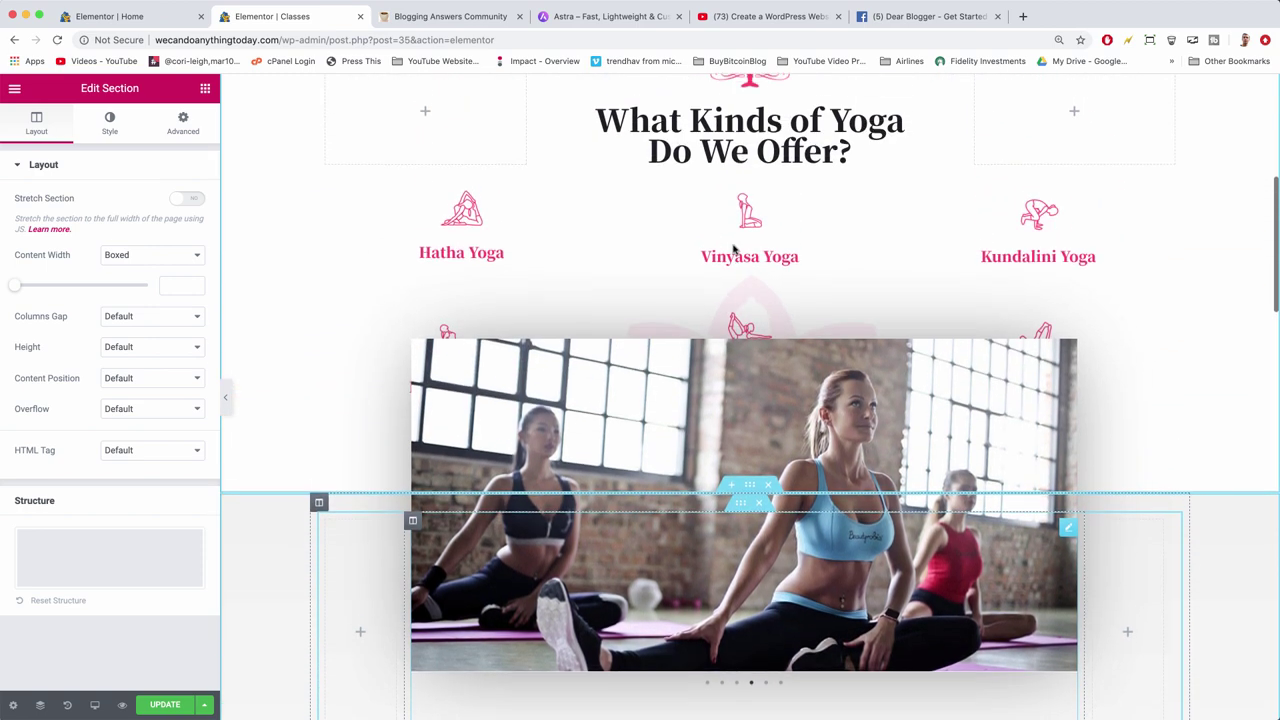
scroll(733, 249, "down", 4)
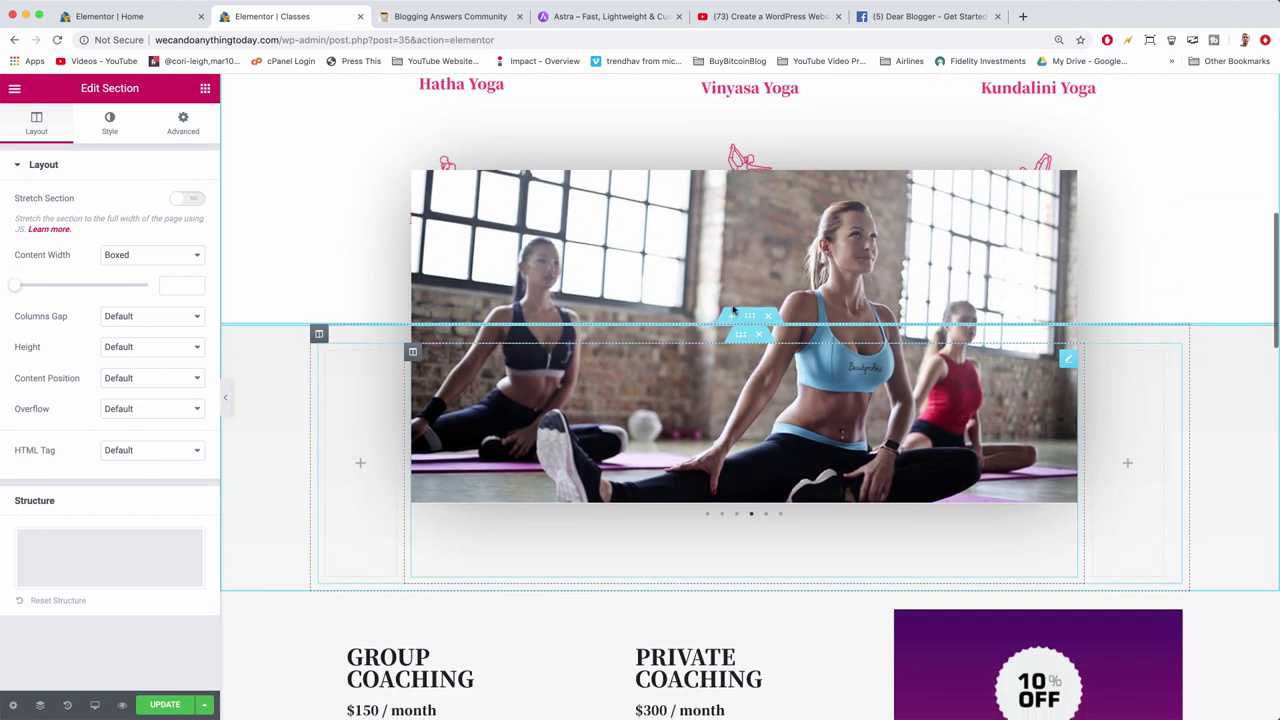
scroll(735, 252, "up", 3)
scroll(750, 277, "down", 3)
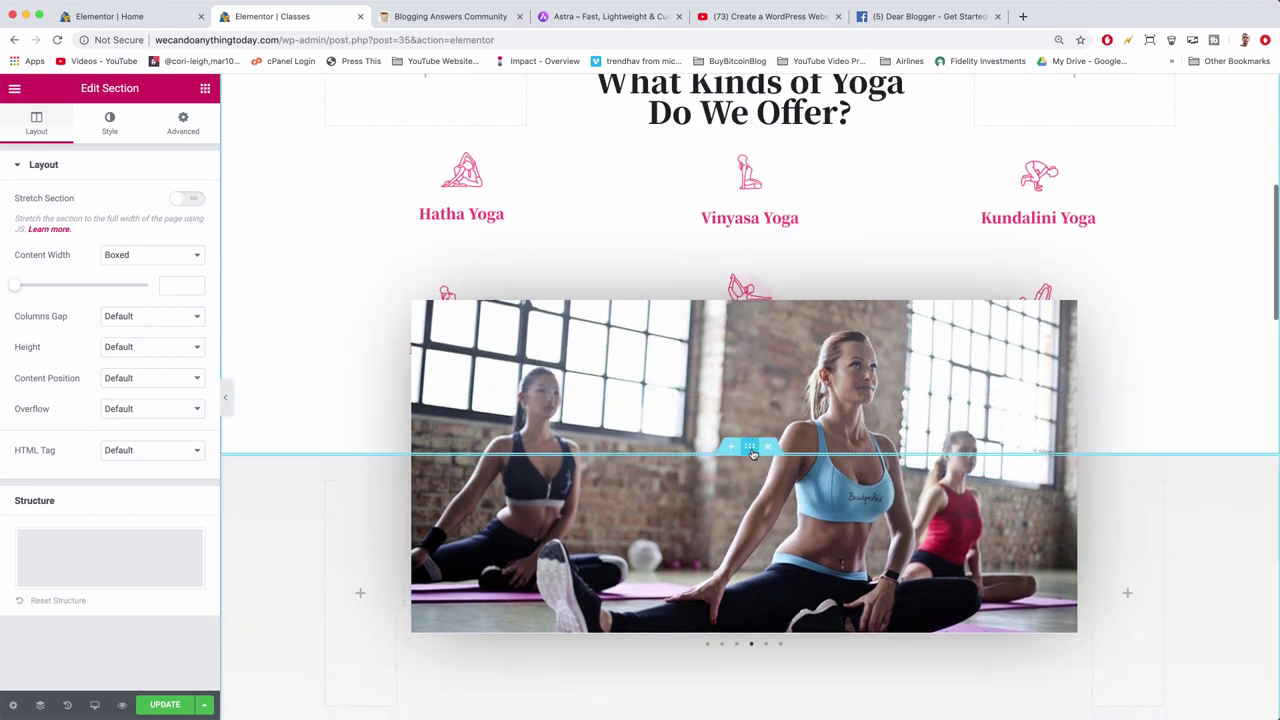
scroll(725, 274, "up", 4)
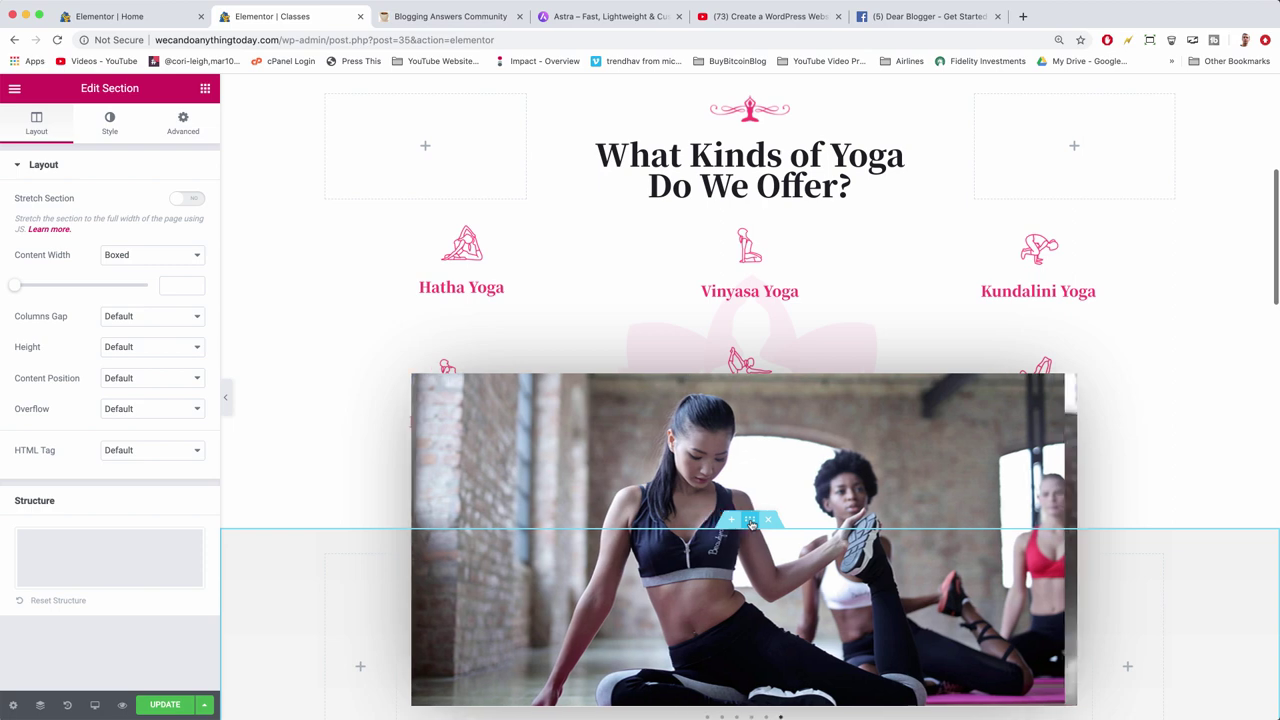
left_click(181, 123)
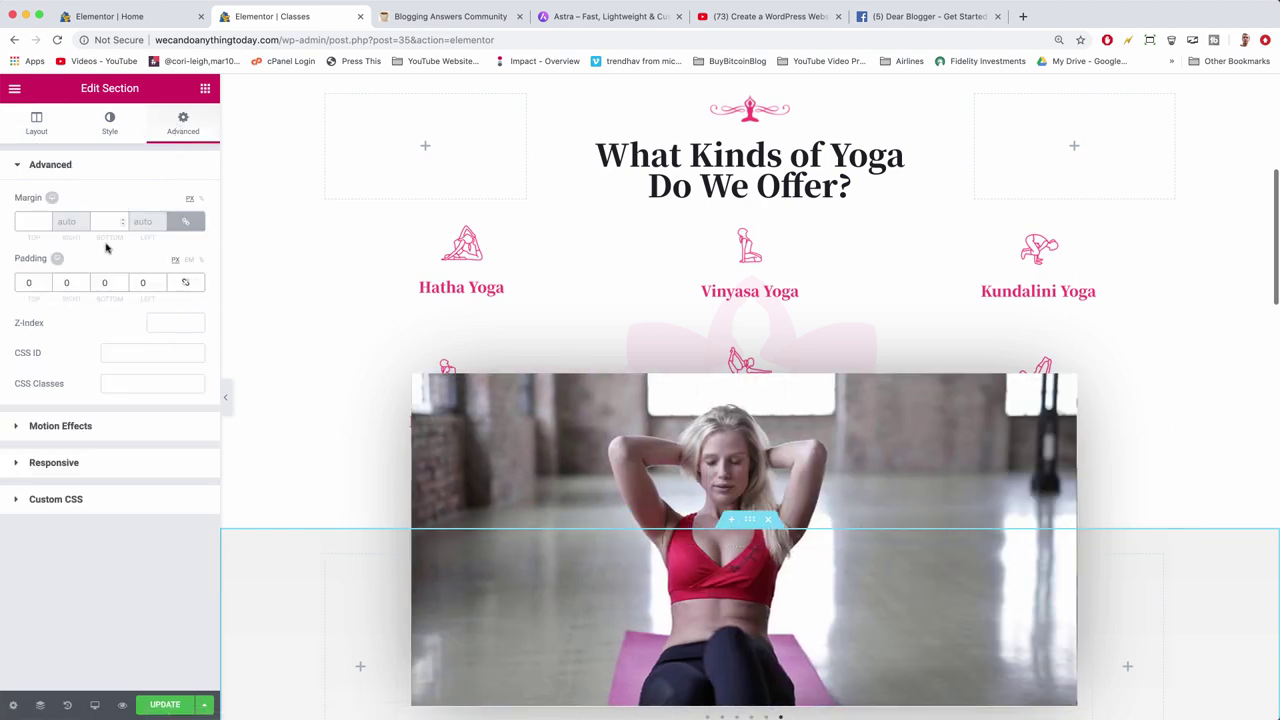
Unlink the photo slider section's margins and set Top to 200 px and Bottom to 0.
left_click(29, 221)
type("89")
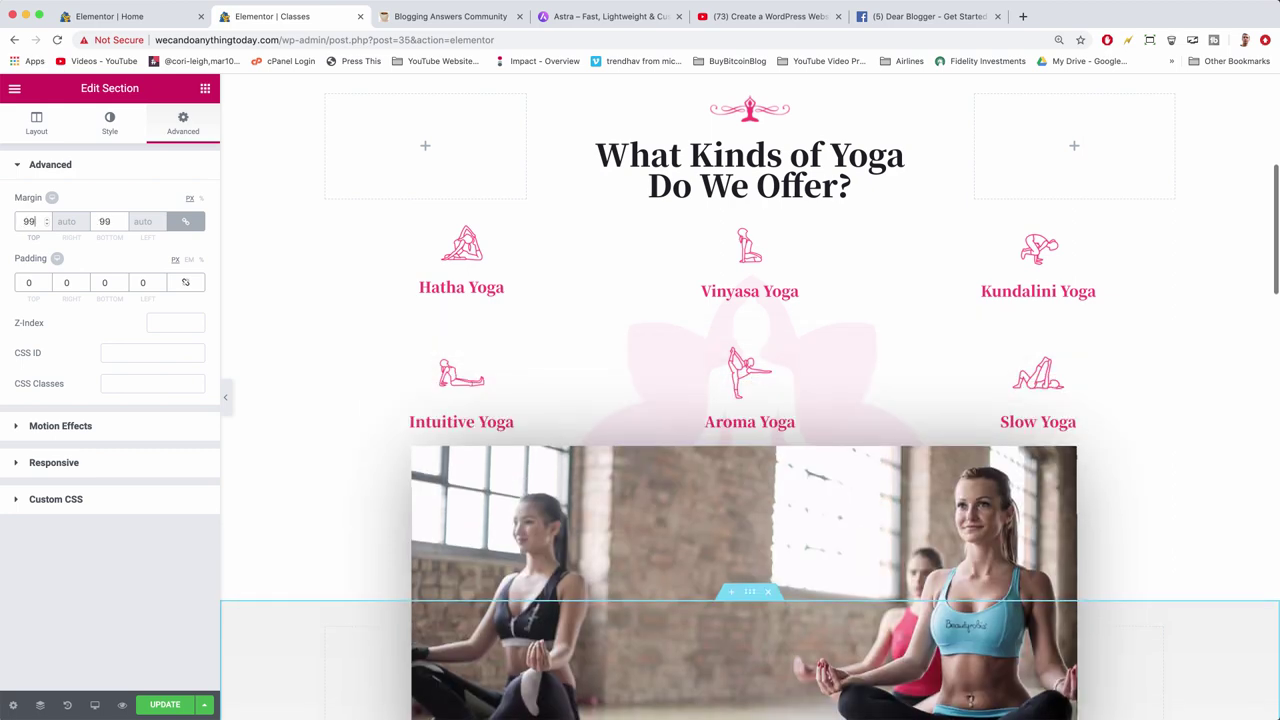
key("BackSpace")
type("5")
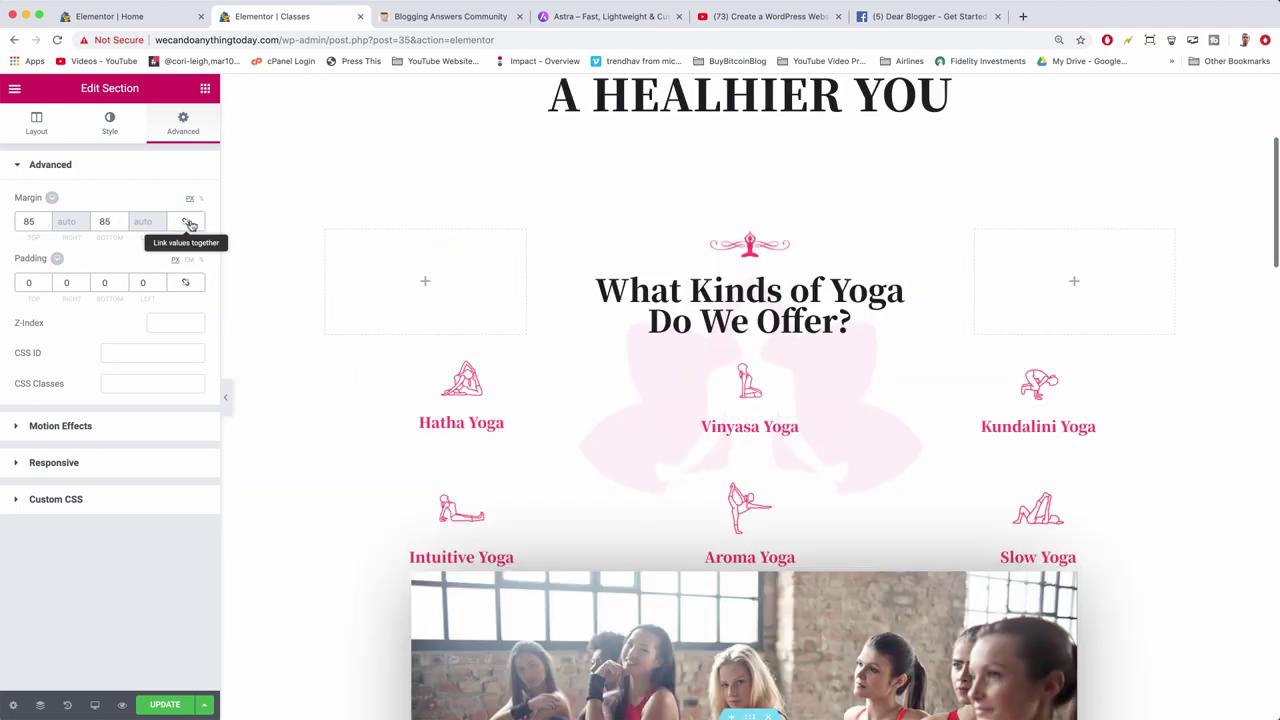
left_click(189, 224)
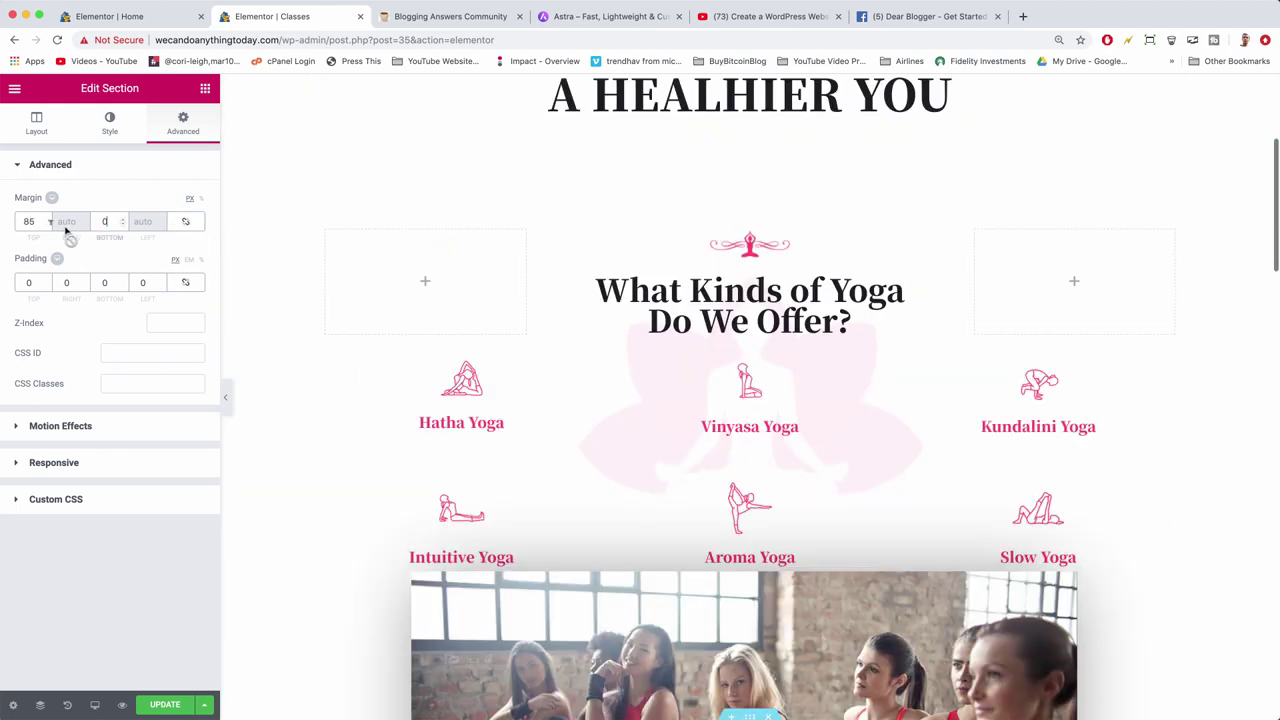
double_click(24, 221)
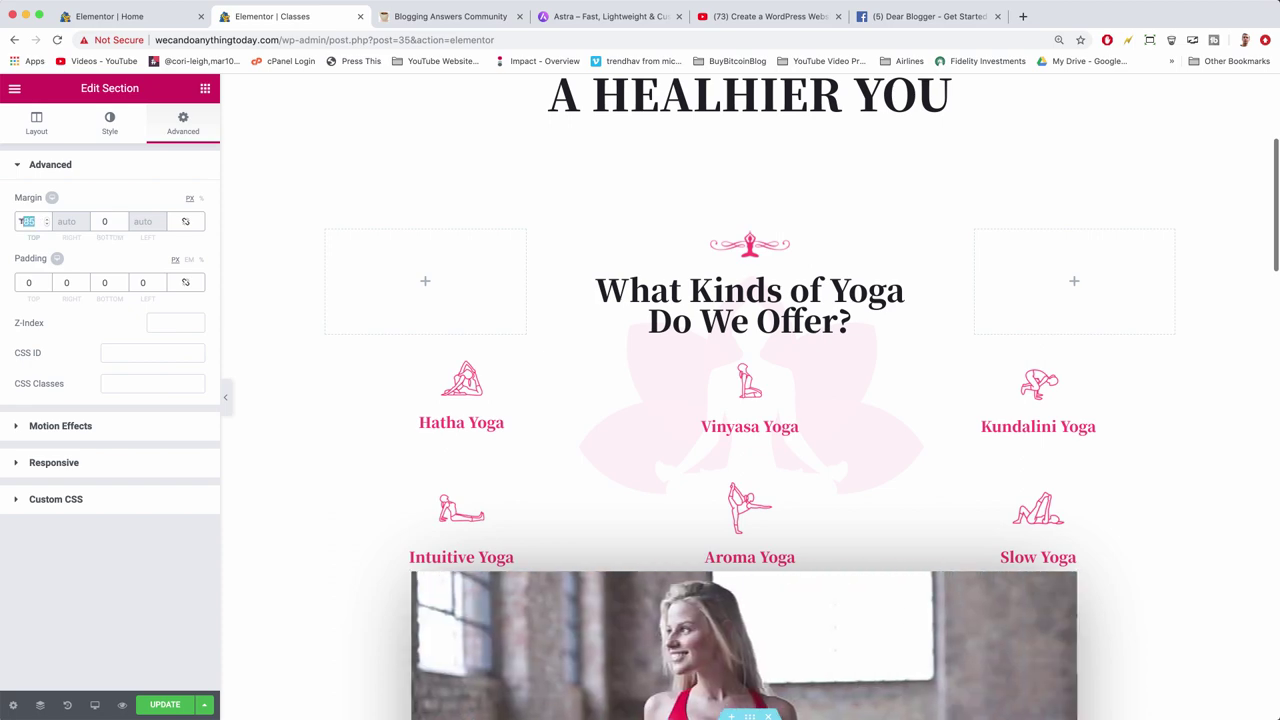
type("180")
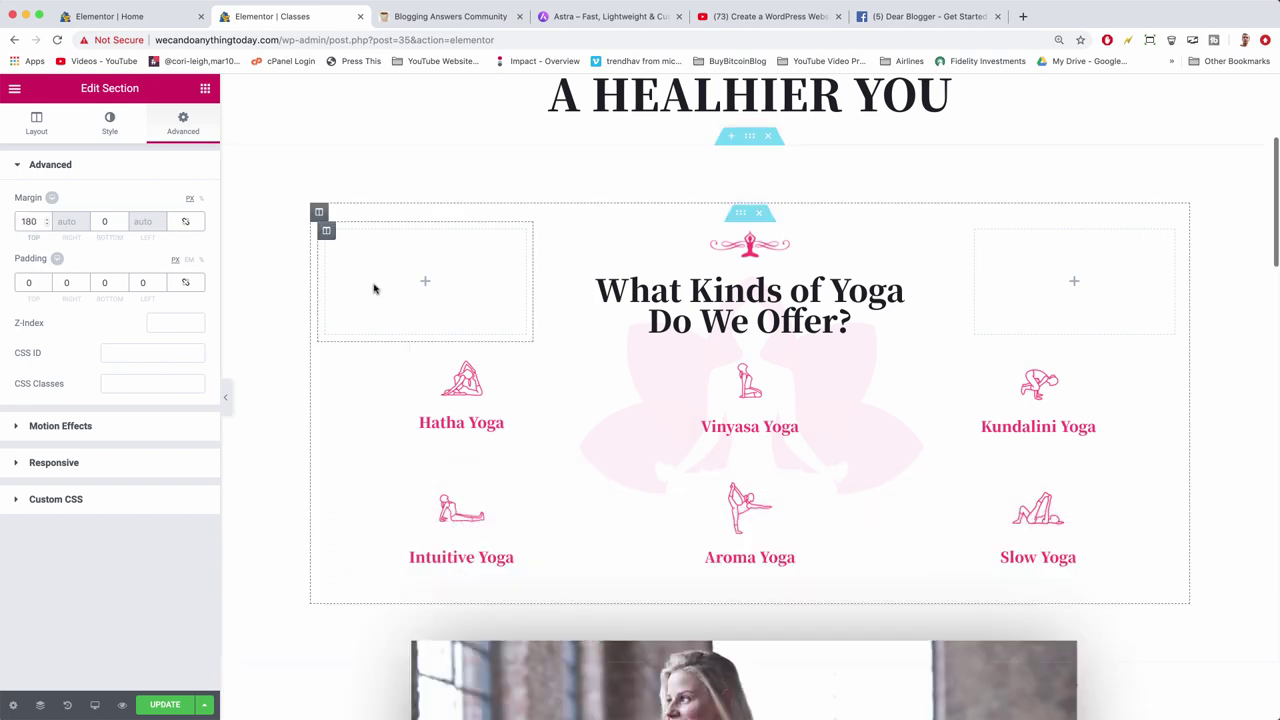
scroll(385, 300, "down", 3)
scroll(532, 413, "down", 7)
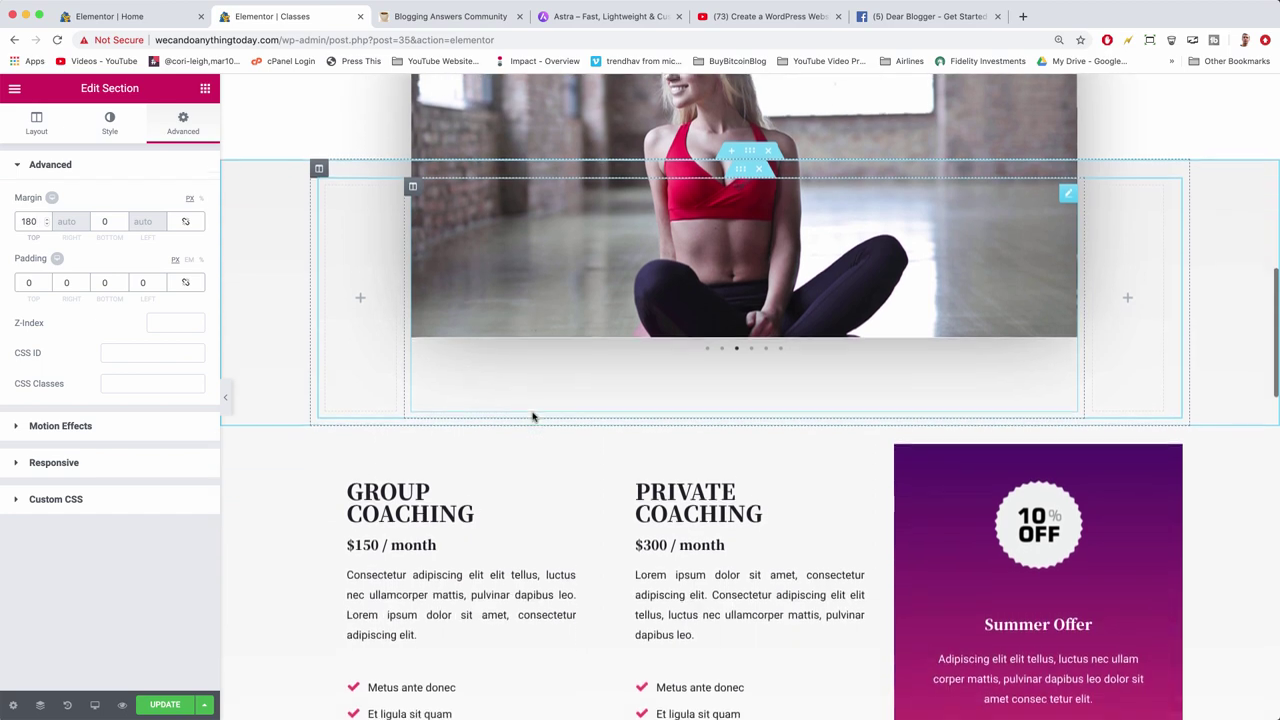
scroll(532, 417, "up", 10)
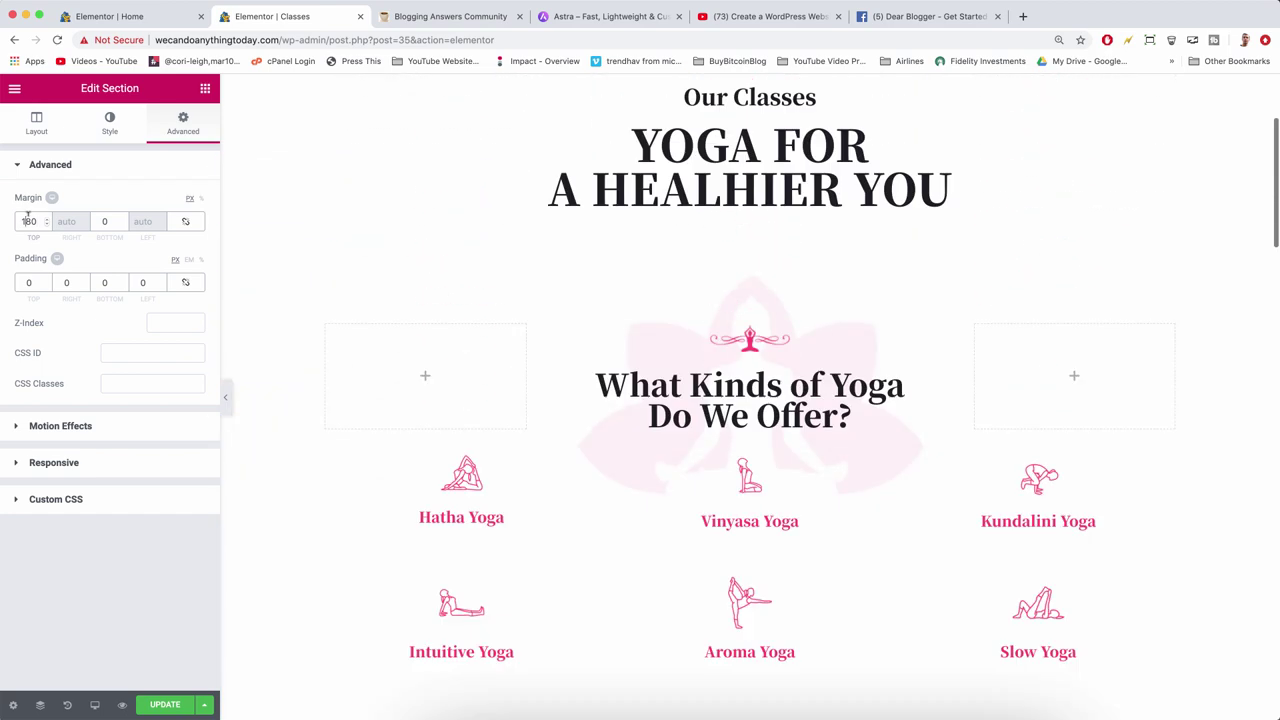
type("100")
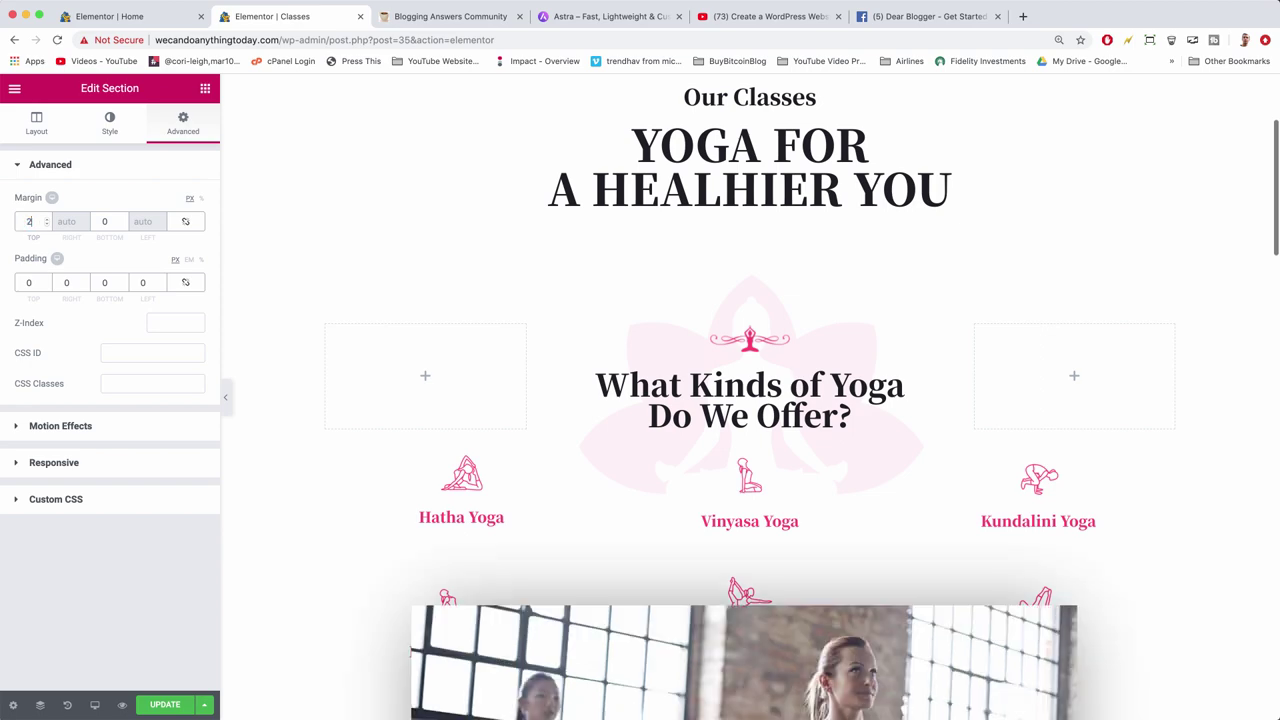
type("200")
scroll(704, 325, "down", 3)
scroll(704, 325, "down", 10)
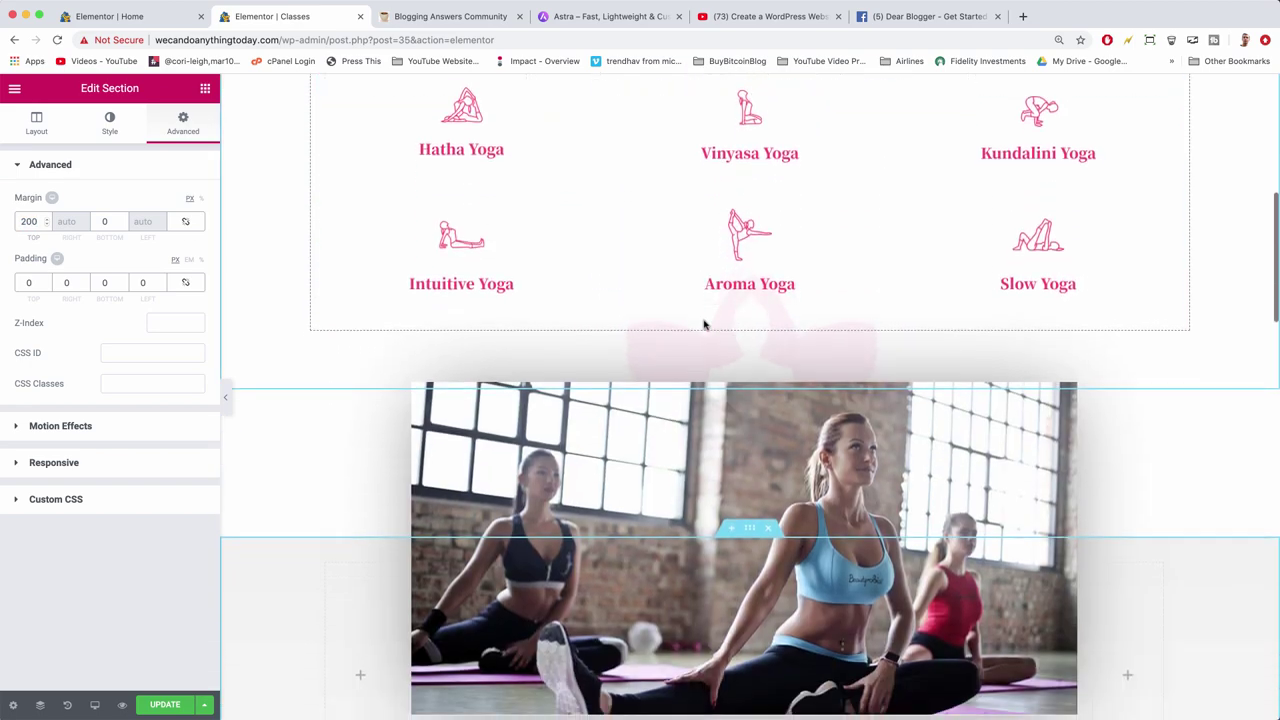
Scroll the Classes page down to the Group Coaching, Private Coaching and Summer Offer pricing cards.
scroll(704, 325, "down", 2)
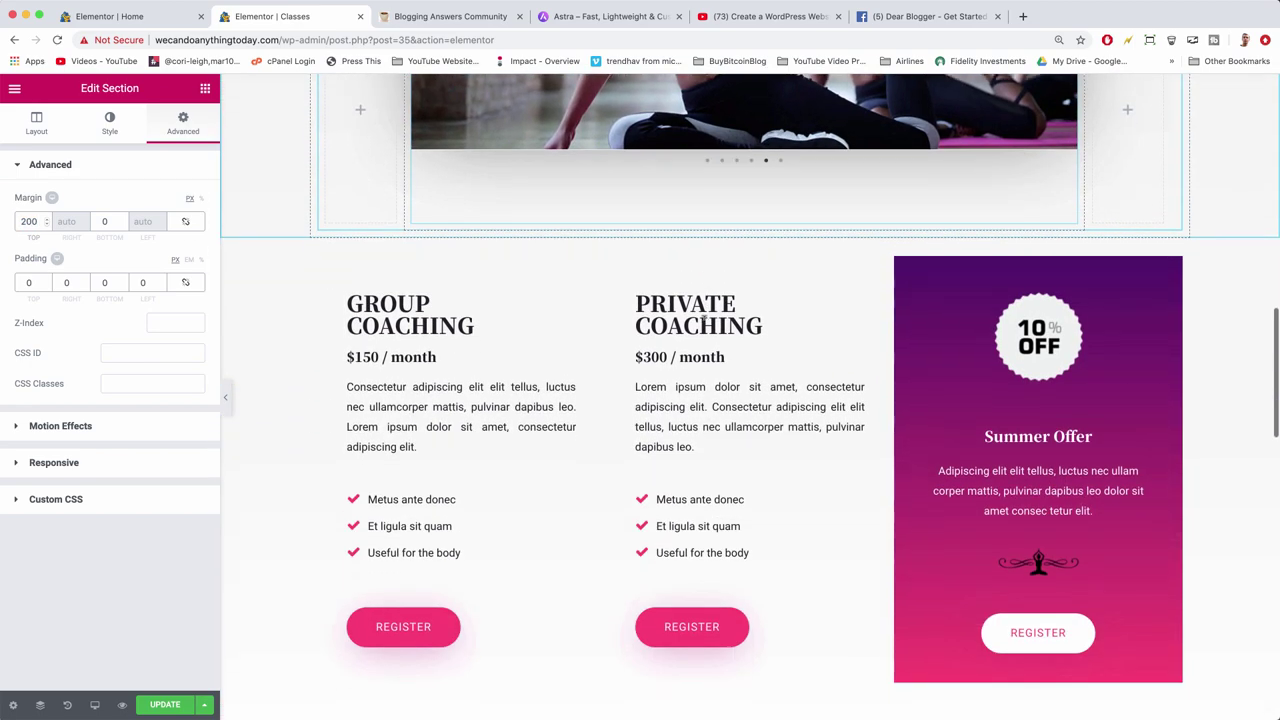
scroll(704, 325, "up", 10)
scroll(704, 318, "up", 2)
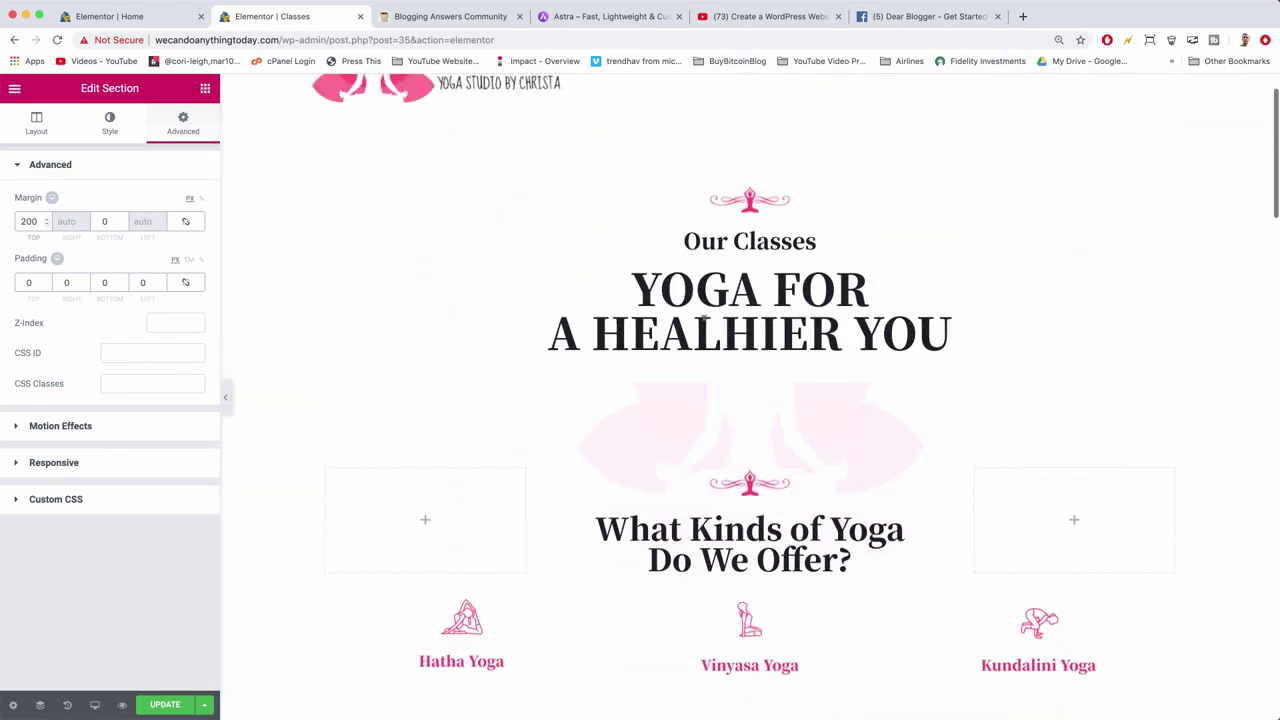
scroll(704, 318, "down", 6)
scroll(704, 318, "down", 5)
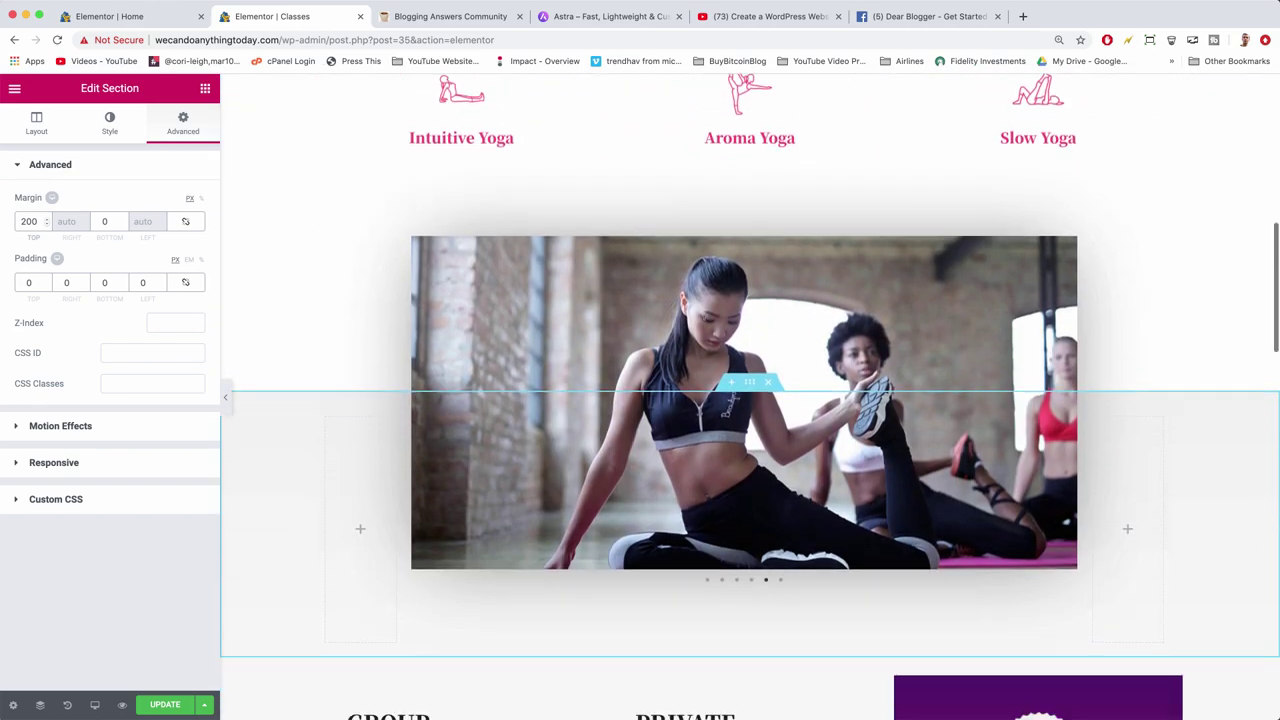
scroll(703, 316, "down", 1)
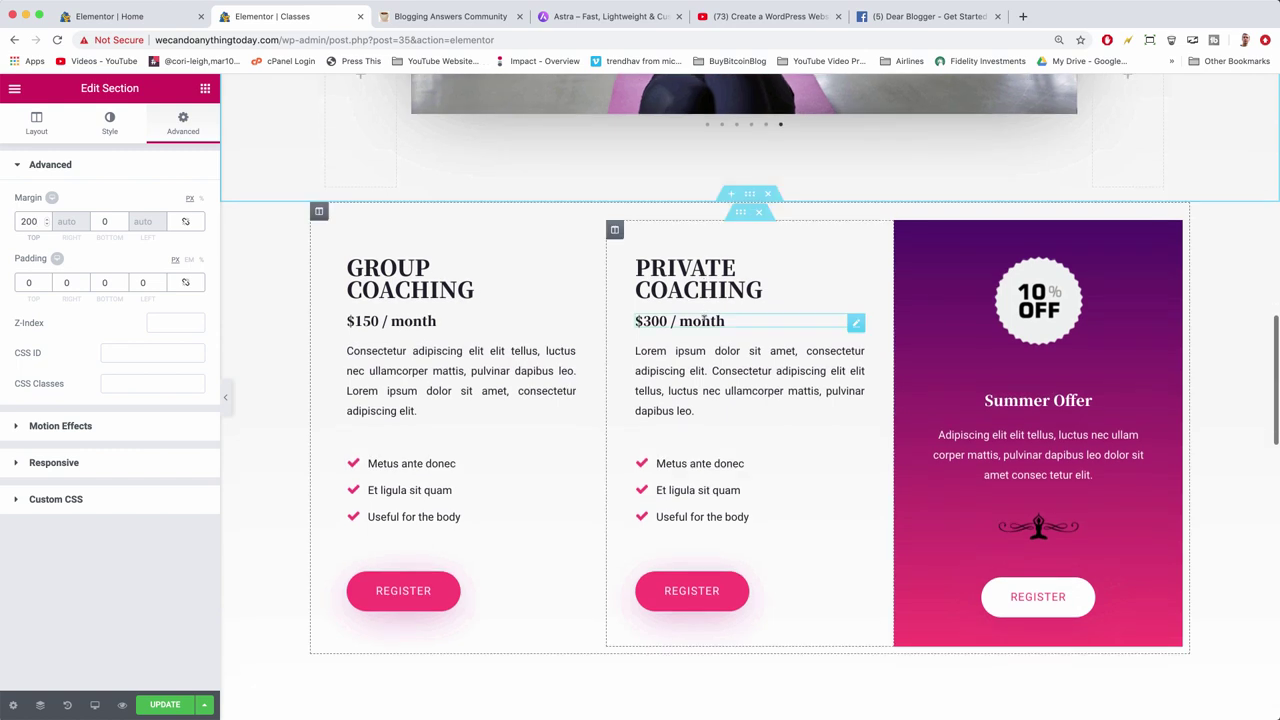
scroll(704, 318, "down", 2)
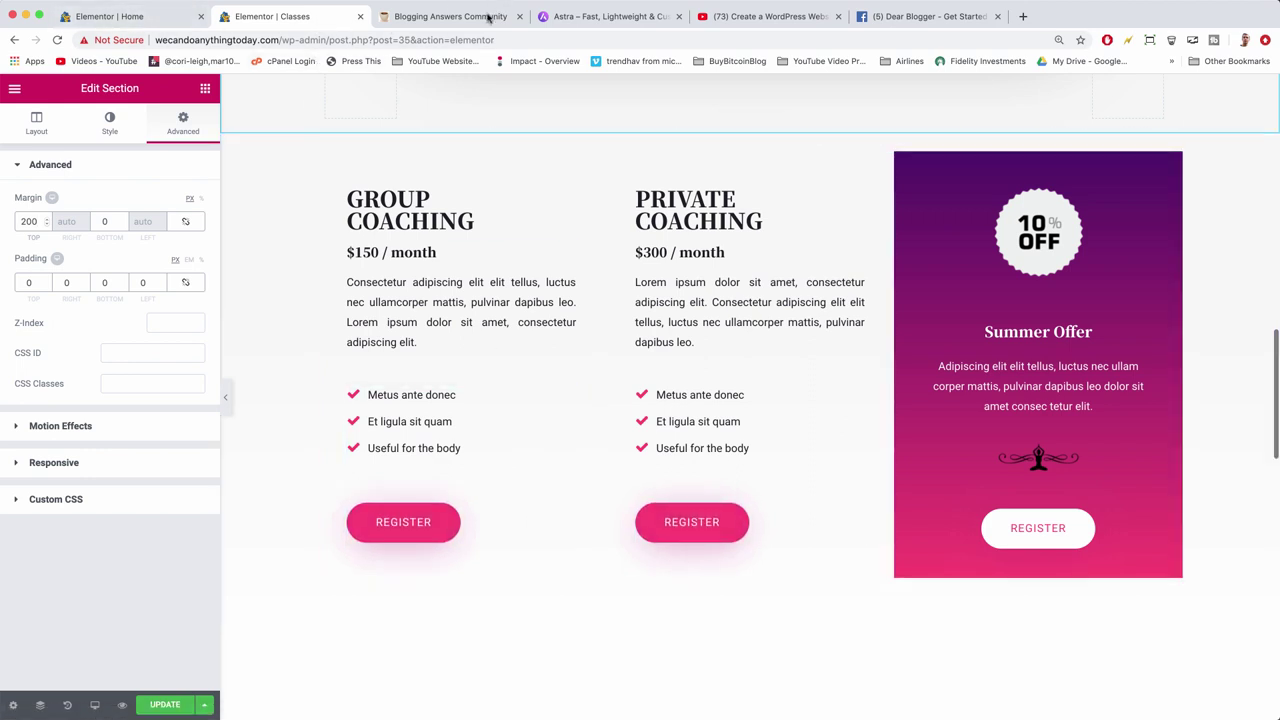
Load the live Get Fit page in a new tab and copy its URL.
left_click(1023, 18)
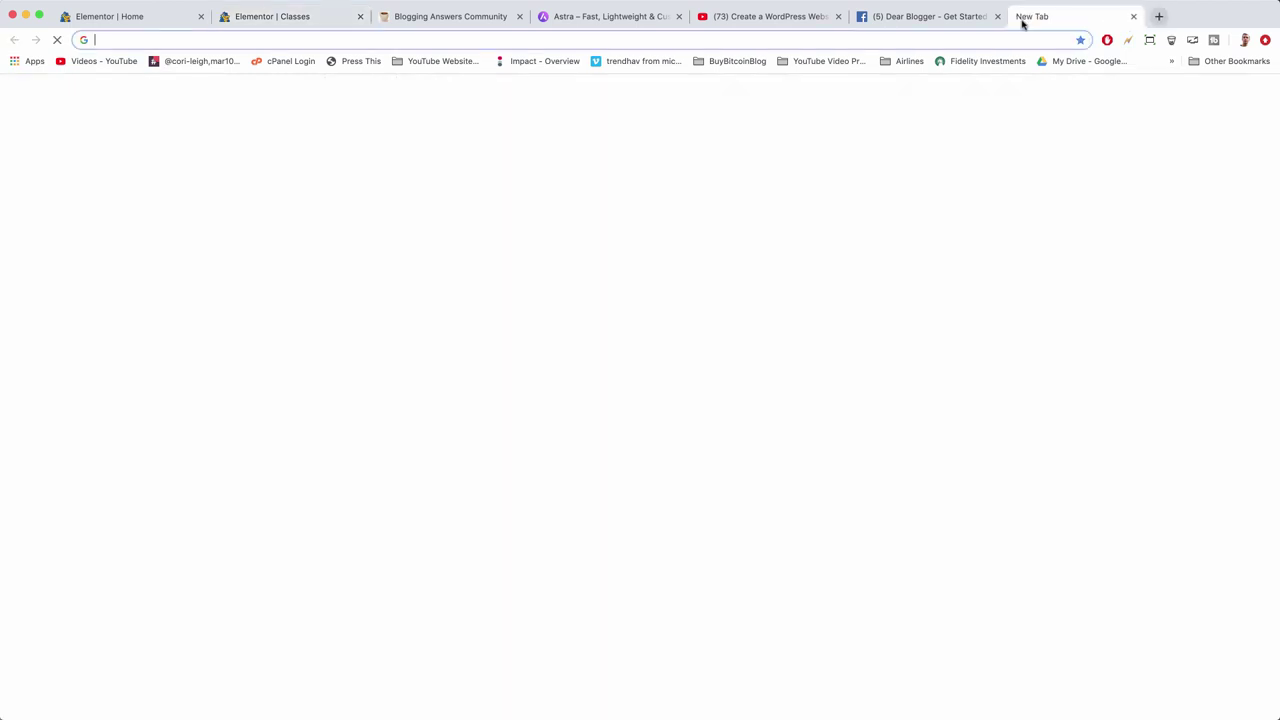
type("we")
key("Return")
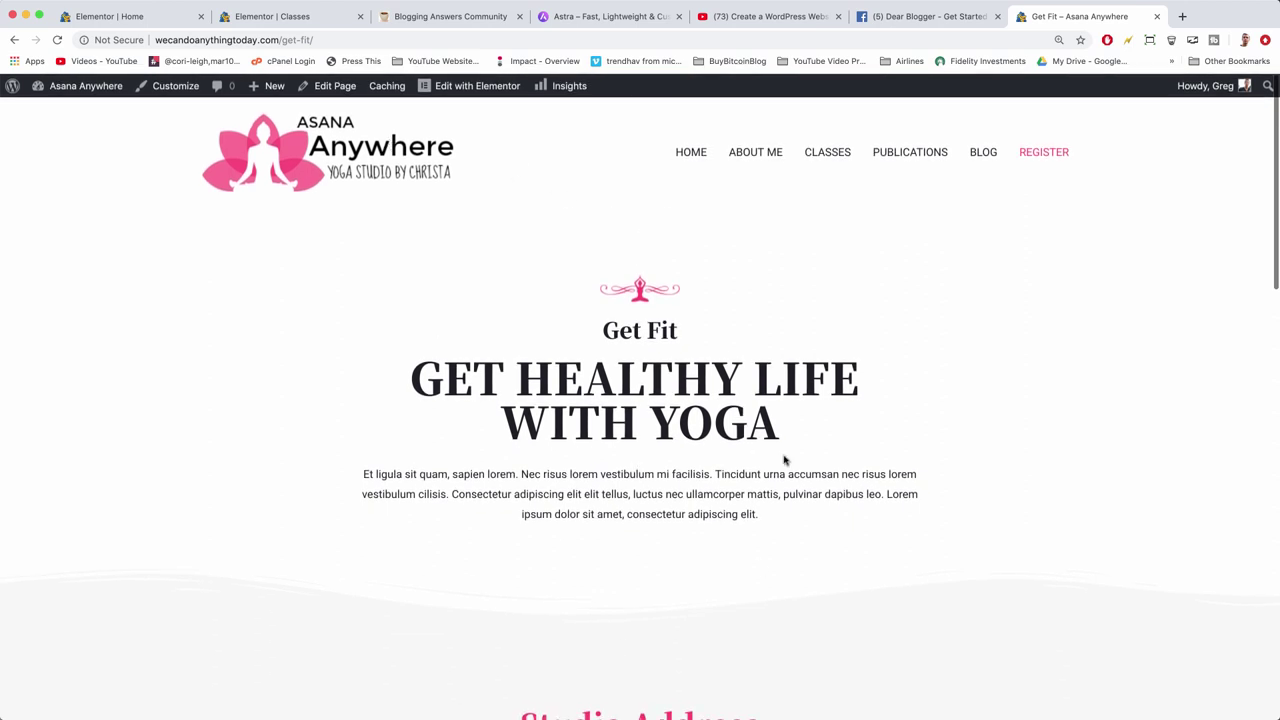
left_click(214, 40)
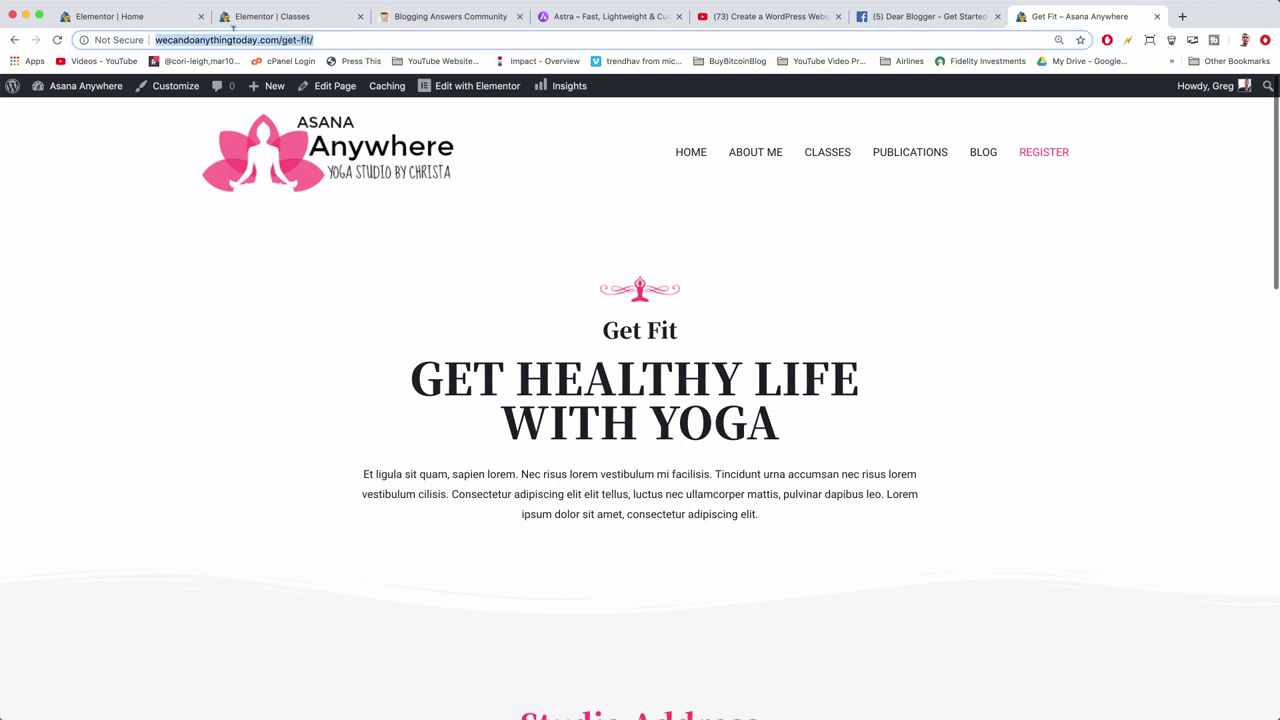
right_click(223, 39)
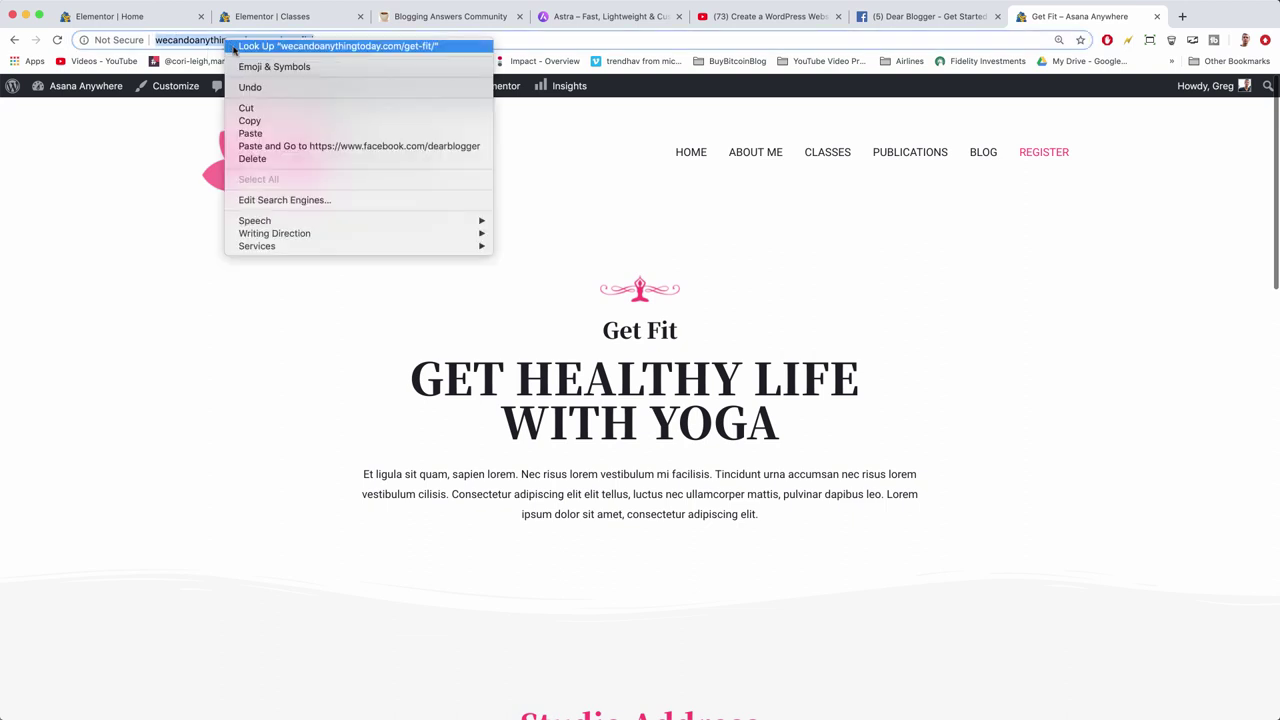
left_click(262, 121)
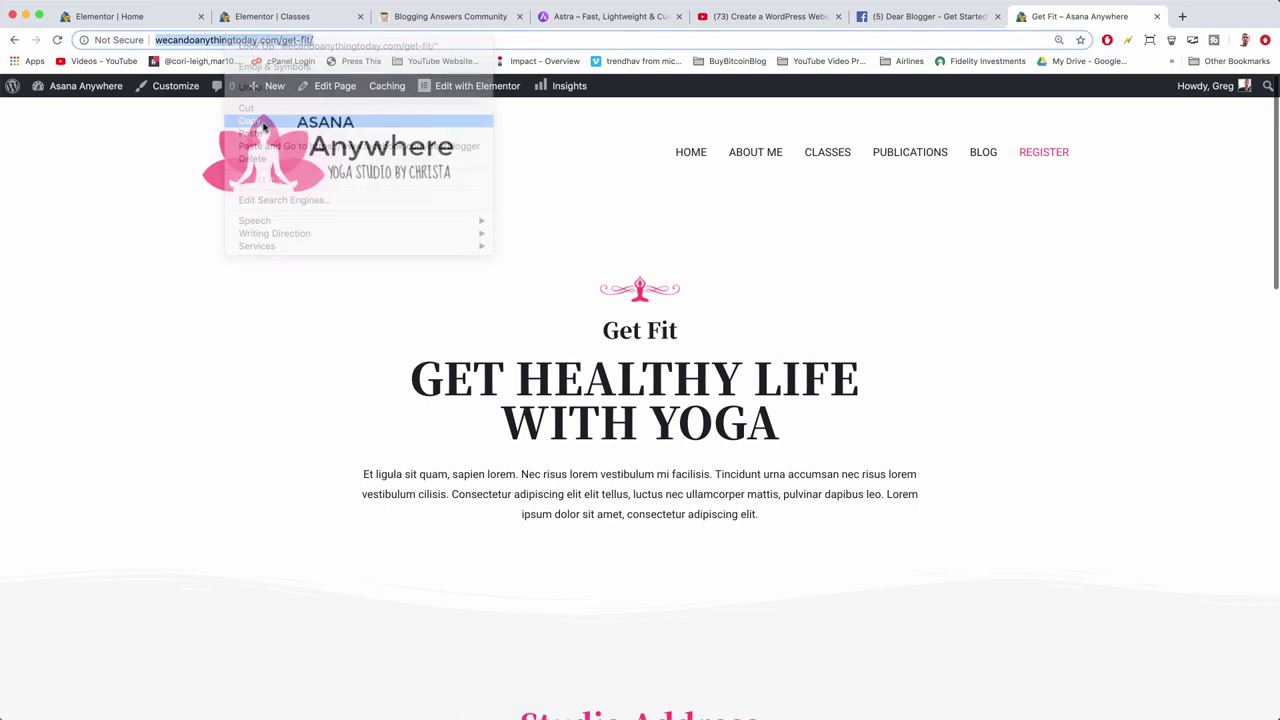
right_click(223, 39)
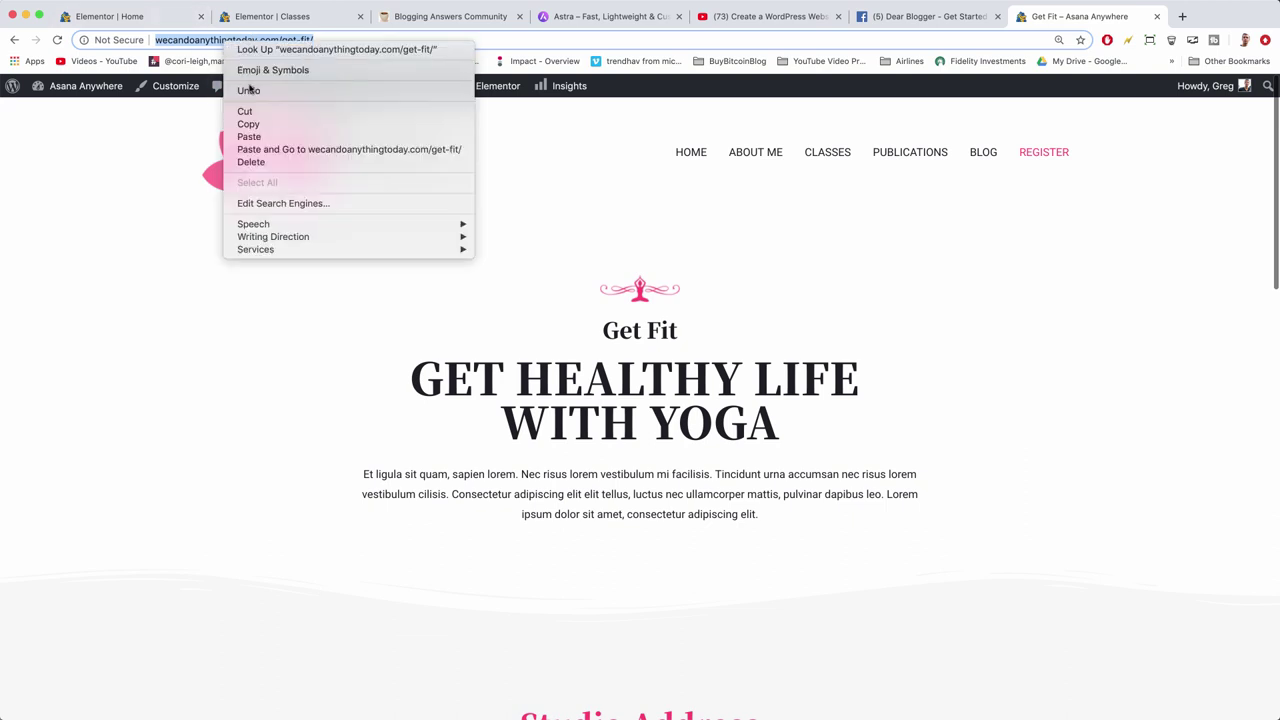
left_click(250, 122)
Link the Group and Private Coaching REGISTER buttons to the get-fit URL, then select Summer Offer's button.
left_click(268, 17)
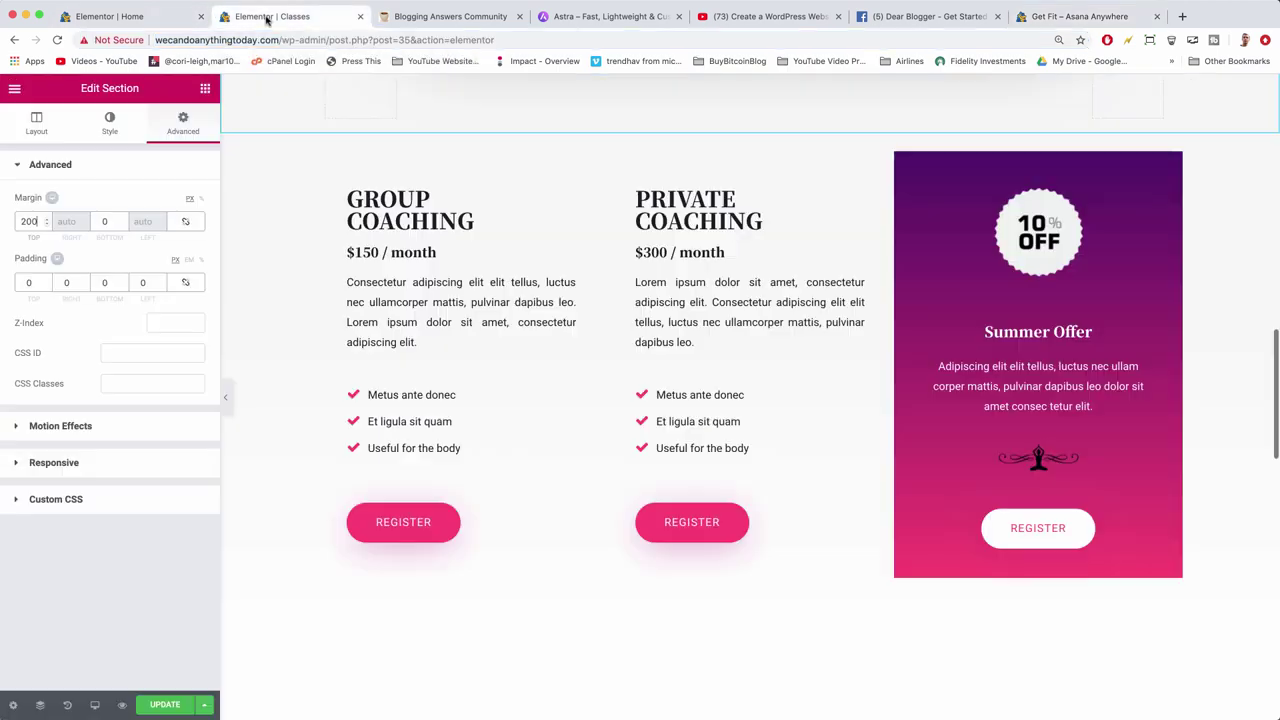
scroll(550, 350, "down", 2)
left_click(425, 428)
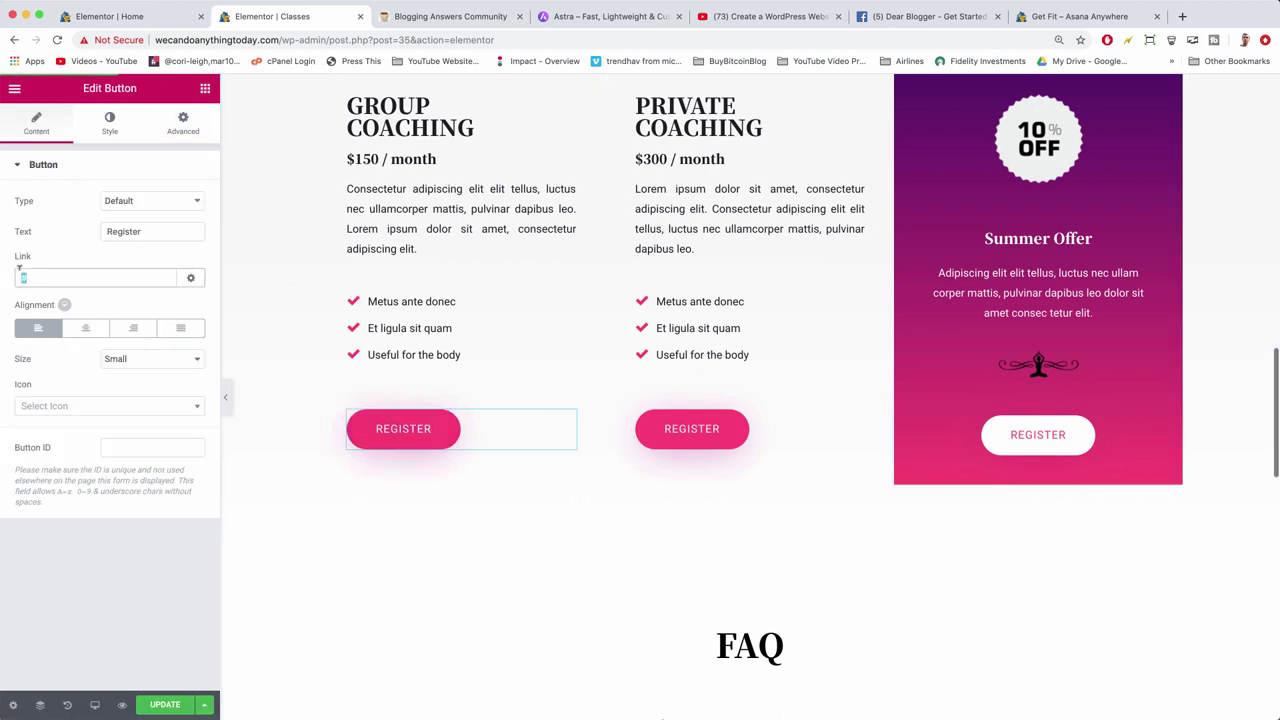
right_click(45, 278)
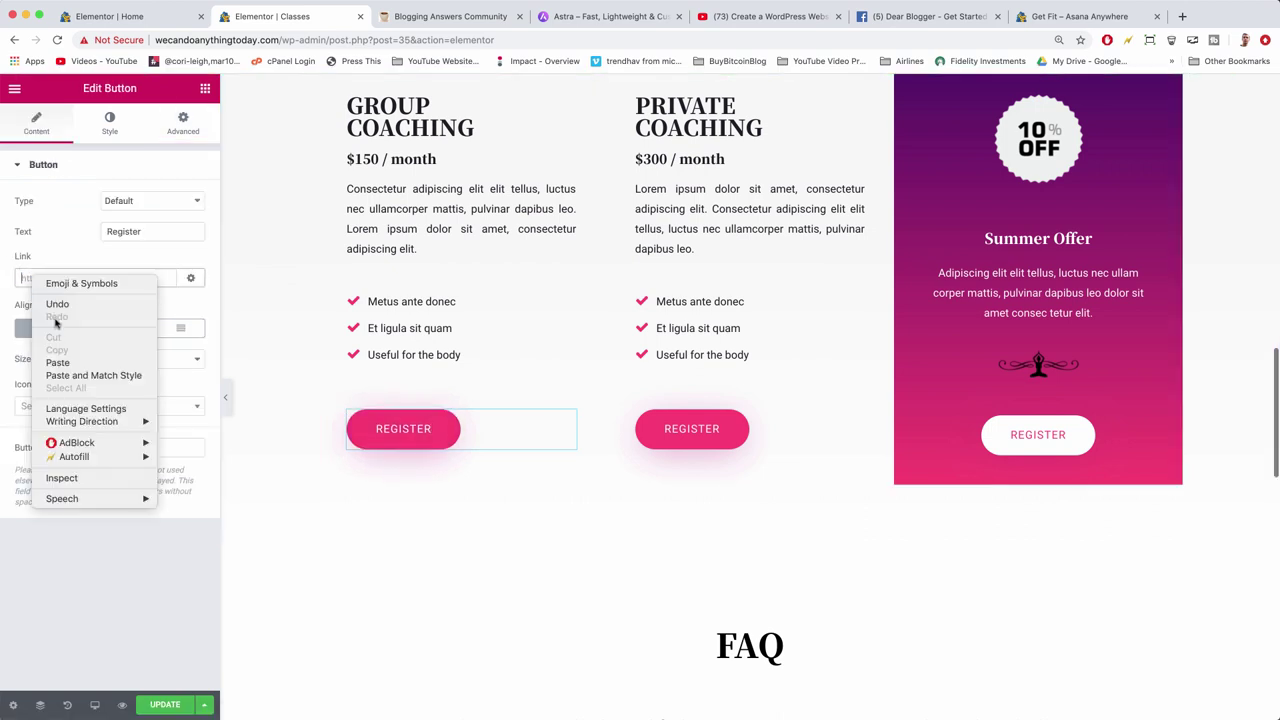
left_click(60, 360)
left_click(686, 424)
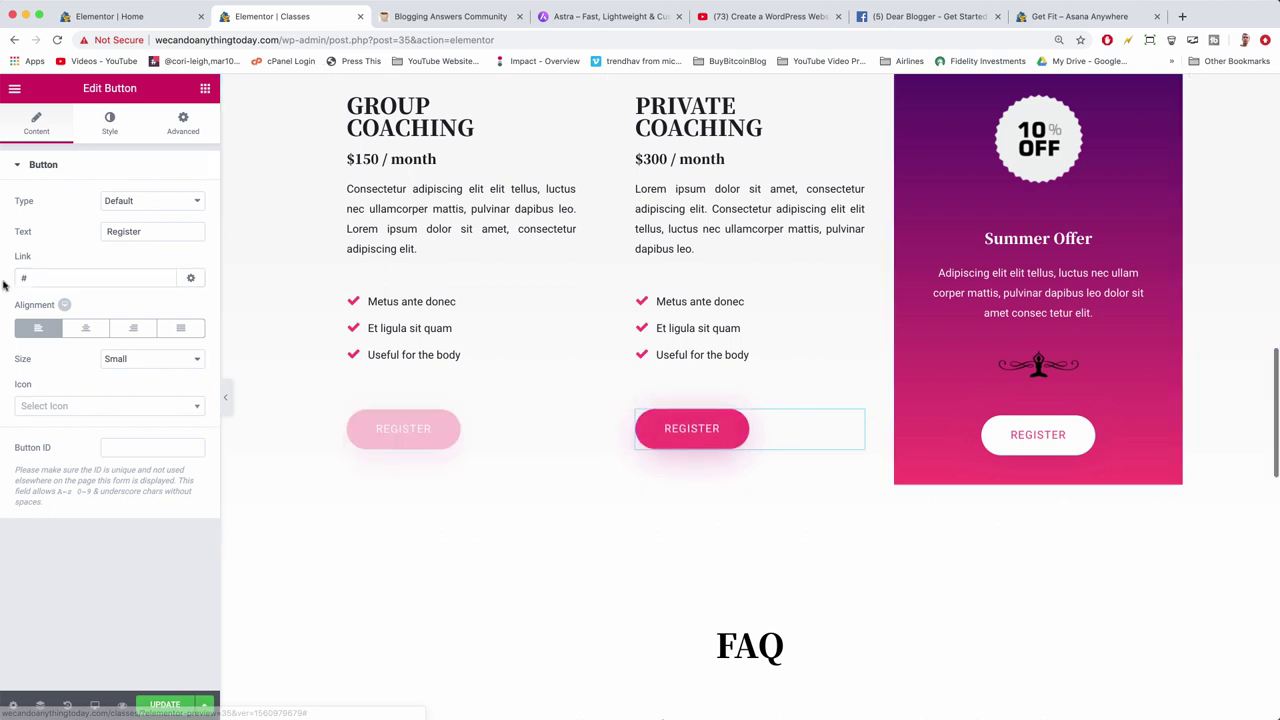
right_click(32, 279)
left_click(60, 368)
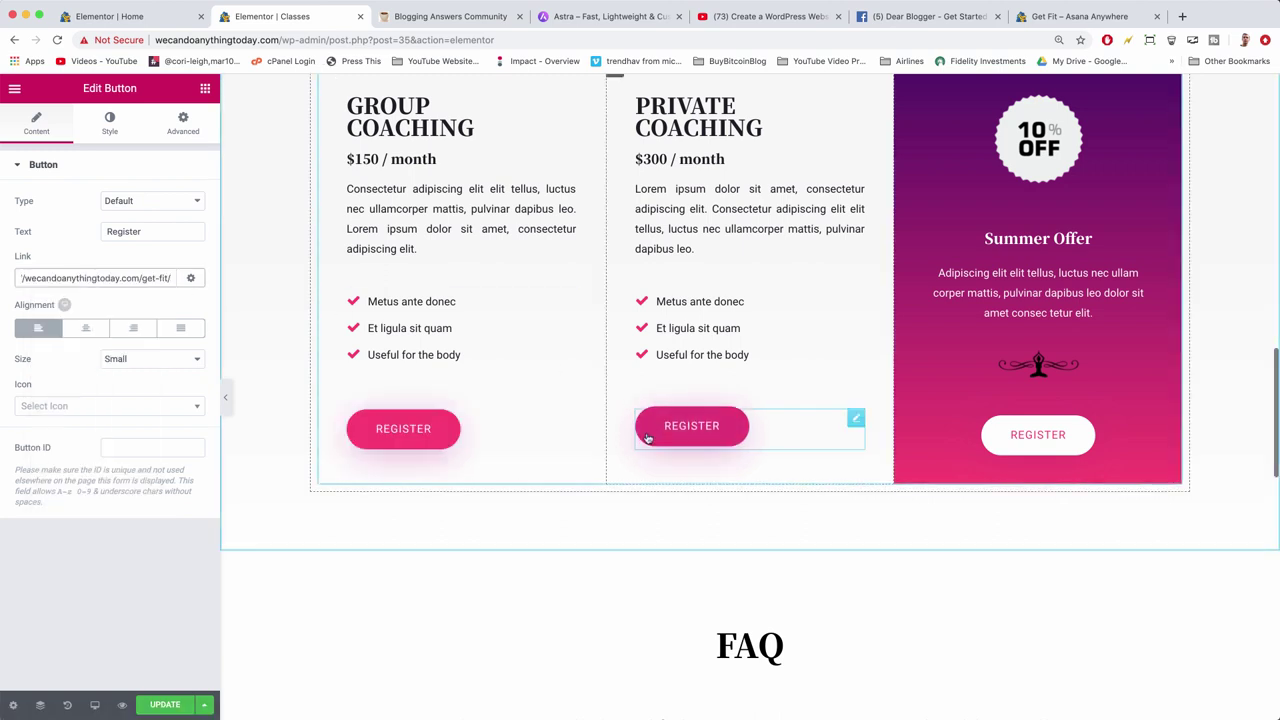
scroll(660, 380, "up", 1)
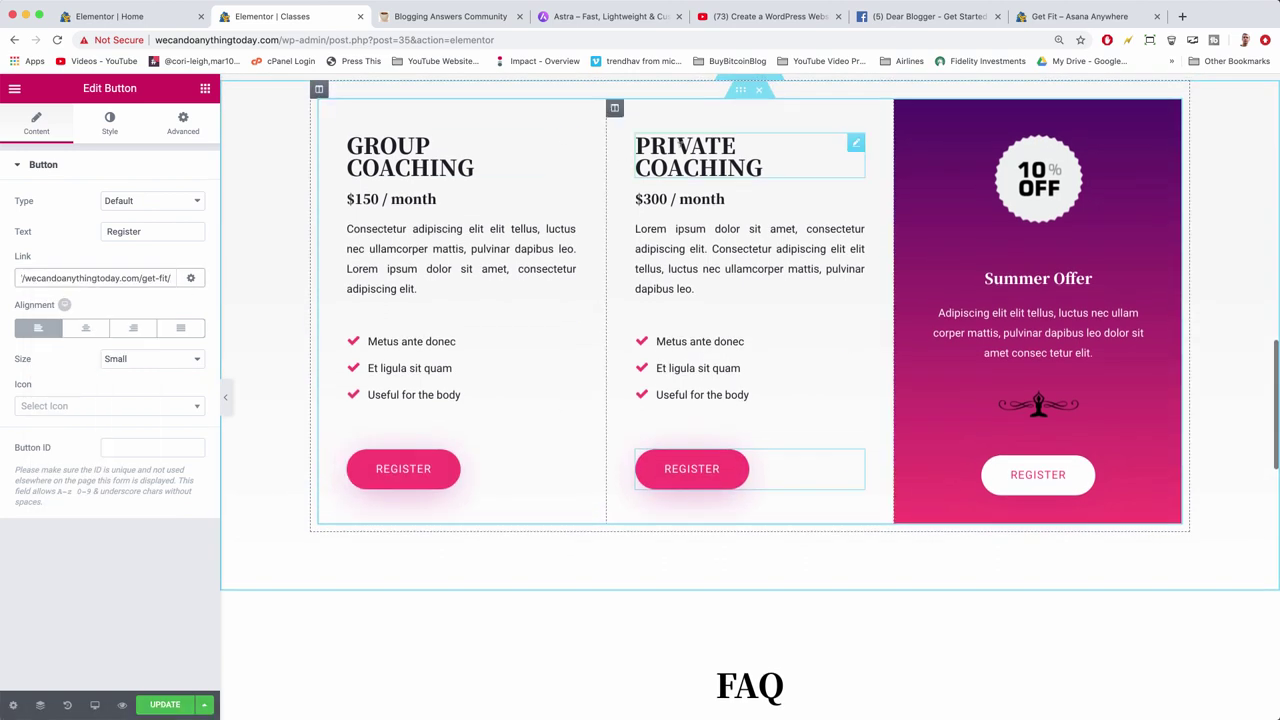
left_click(1032, 472)
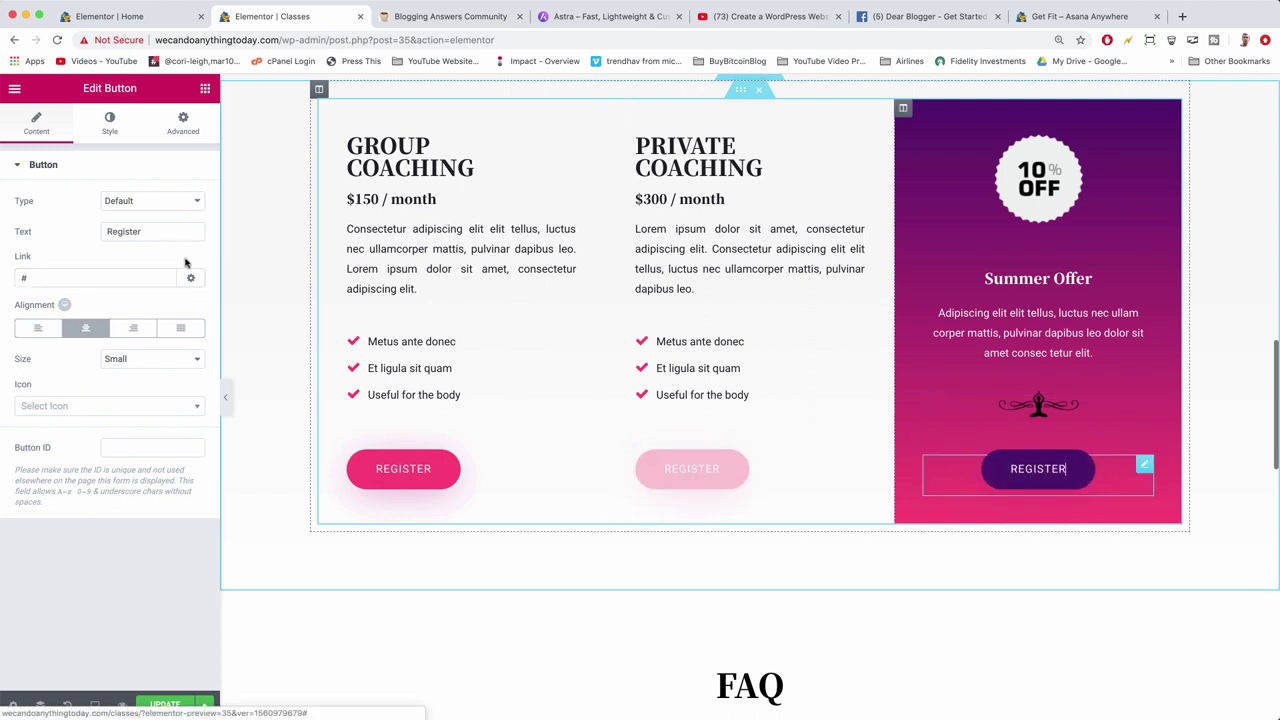
scroll(820, 477, "up", 2)
scroll(823, 477, "up", 1)
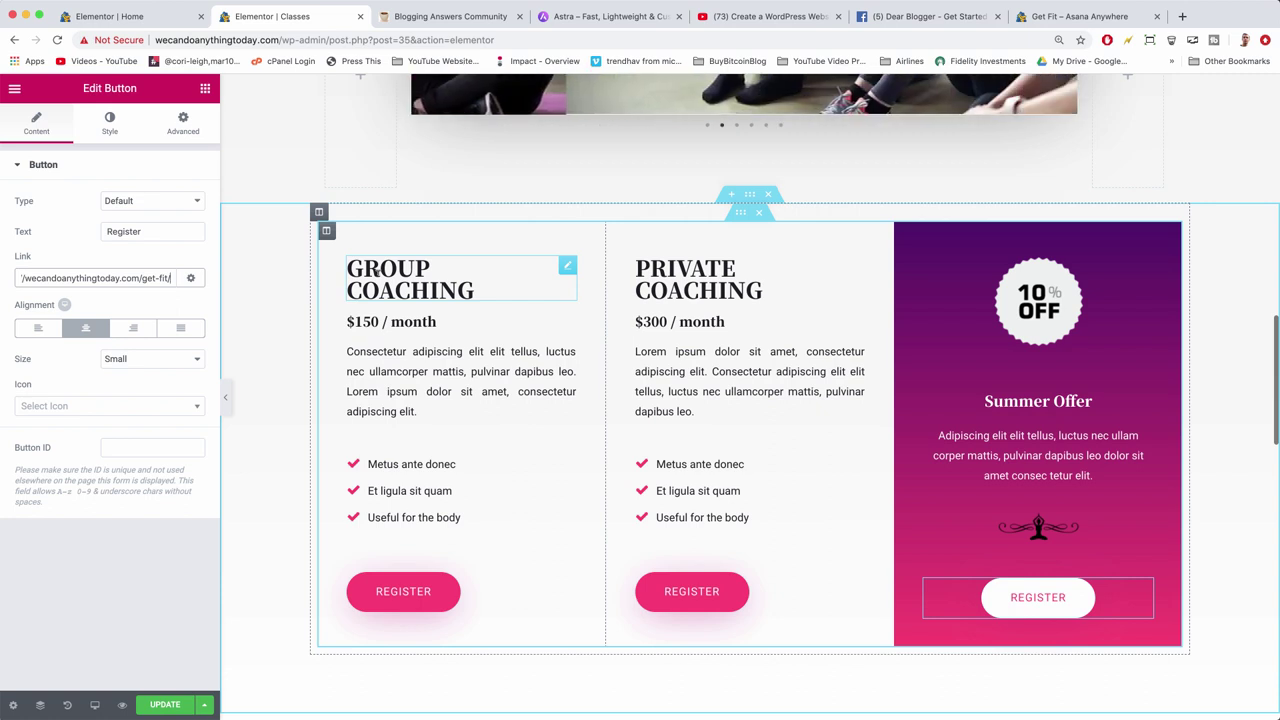
Change the Group Coaching price heading to $40 / month.
left_click(369, 321)
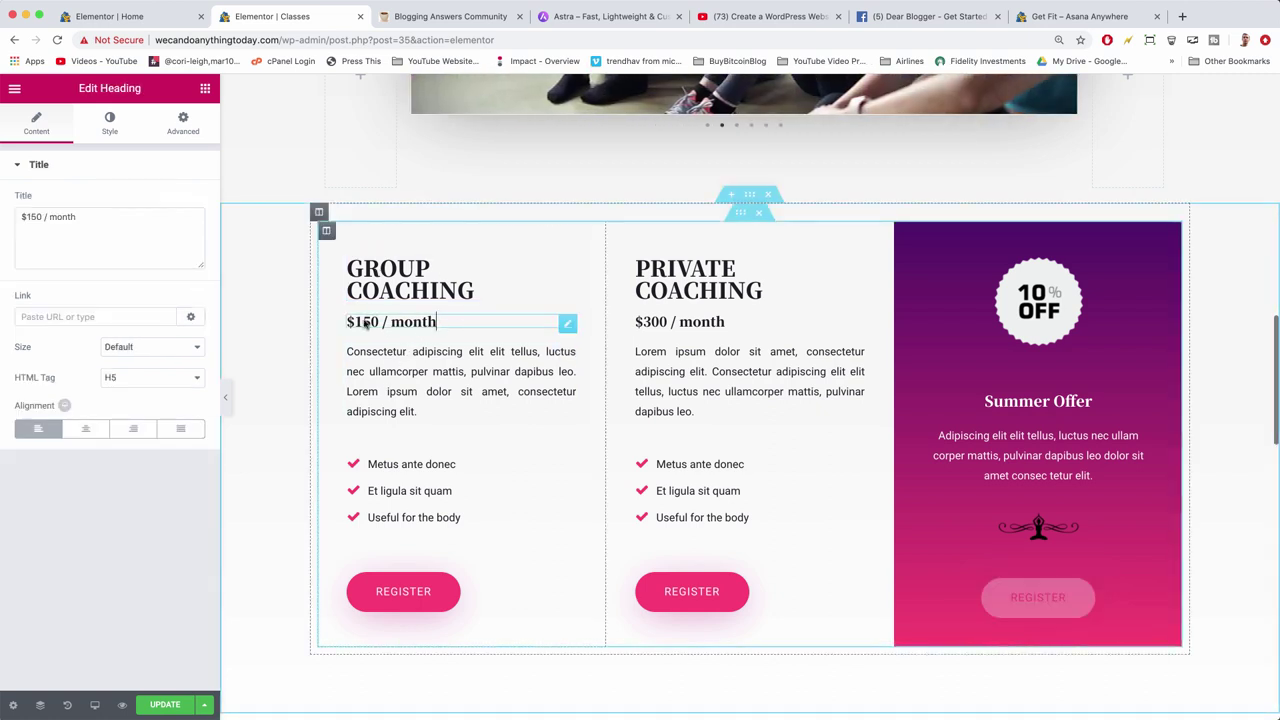
left_click(33, 214)
key("BackSpace")
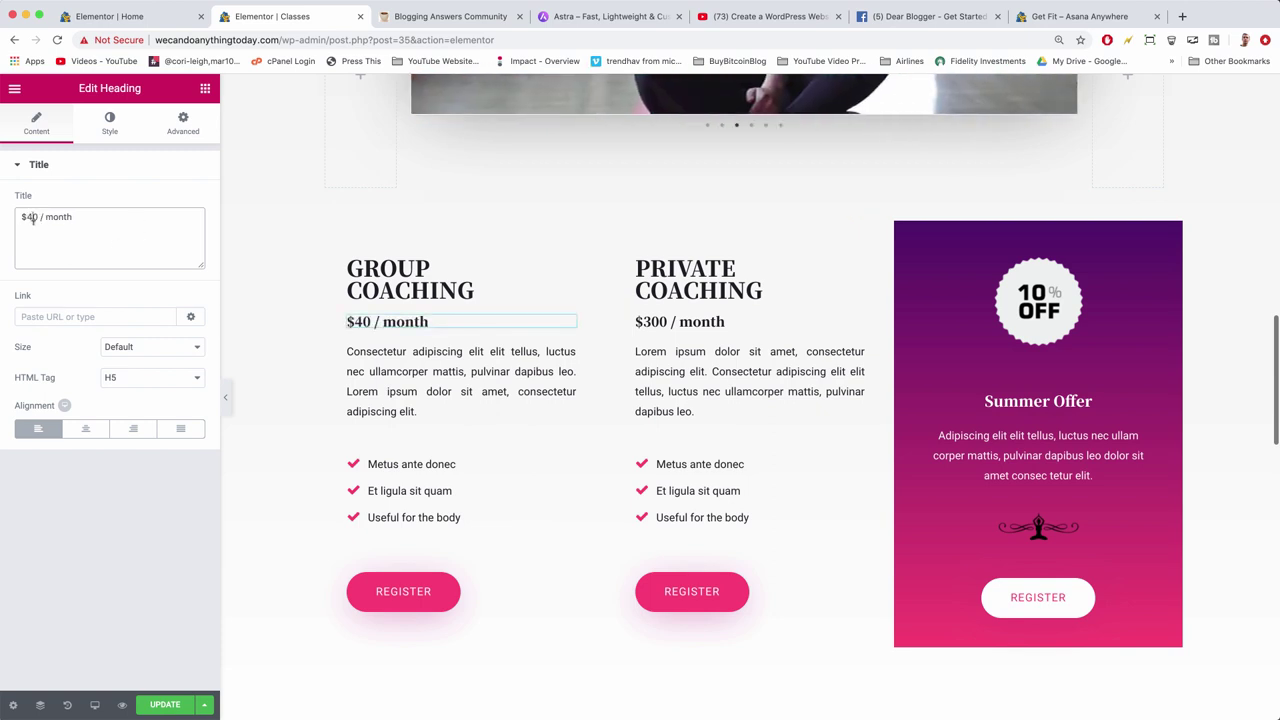
Replace the Group Coaching description with 'Join our large group classes Tuesday and Thursday from 6-8pm in our Minneapolis headquarters.'.
left_click(395, 403)
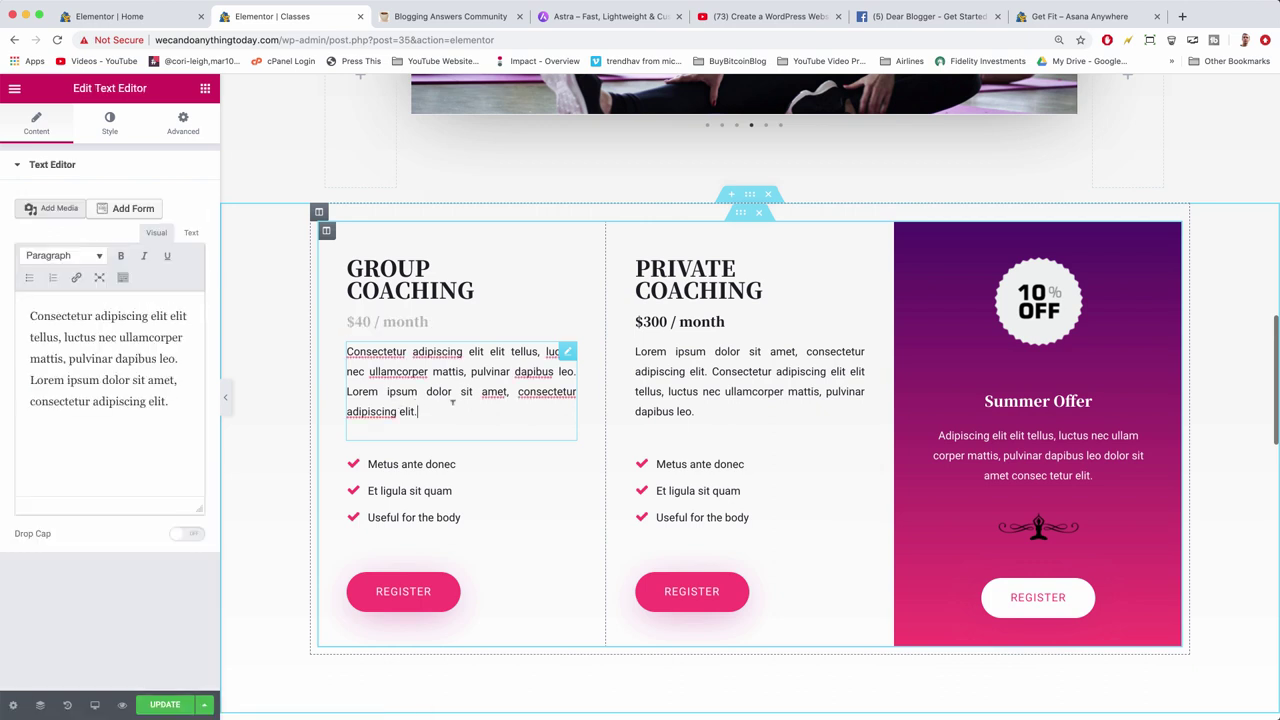
left_click_drag(170, 402, 2, 287)
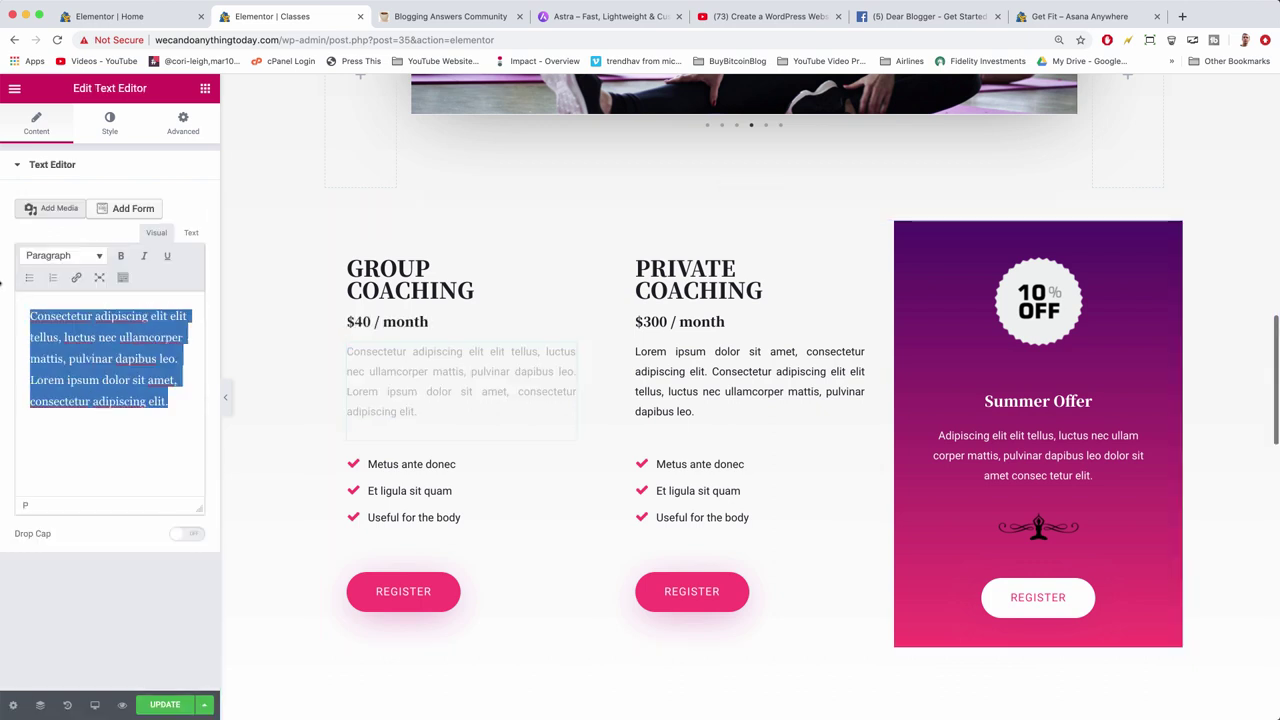
type("Join our large grou")
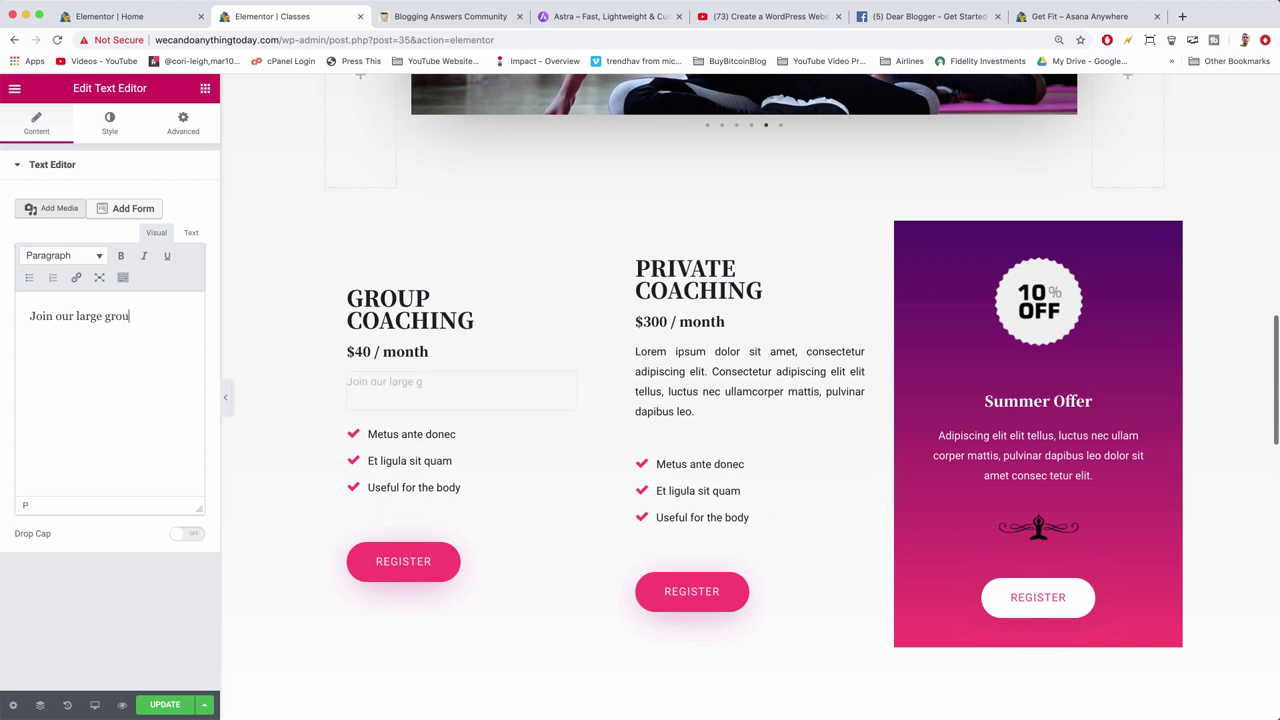
type("p classes Tuesday-")
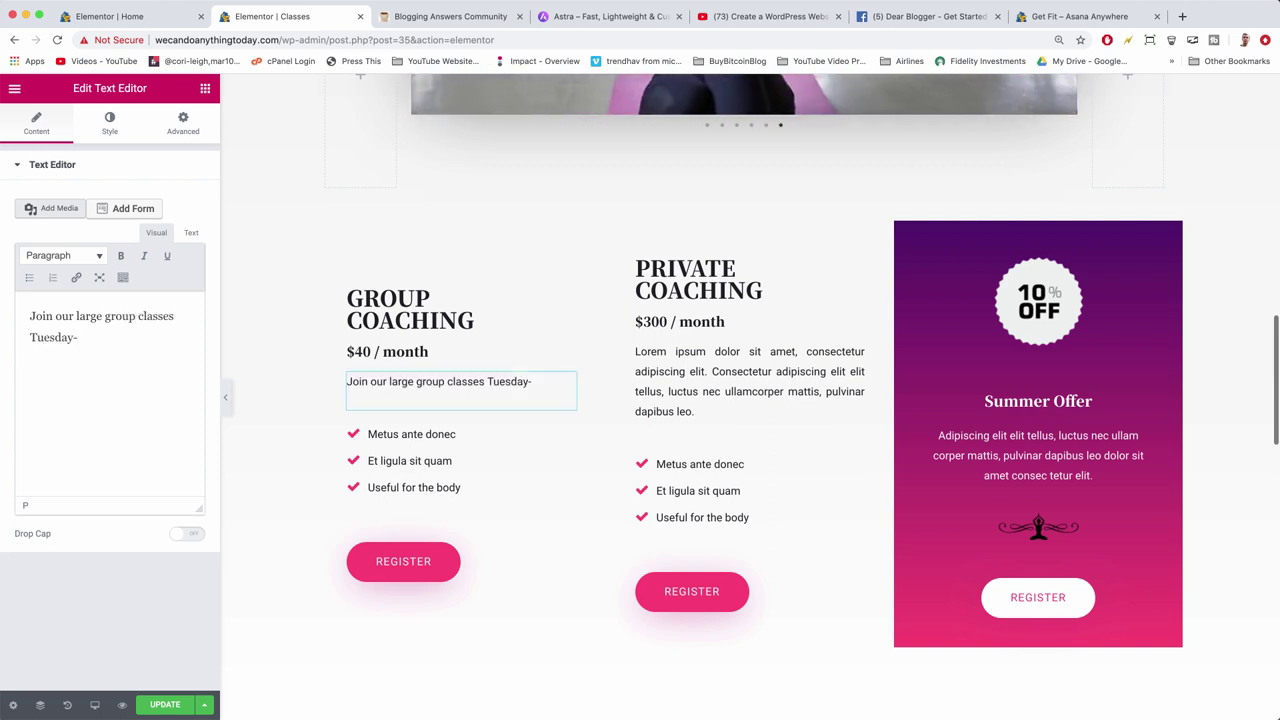
key("BackSpace")
type("and Thursday ")
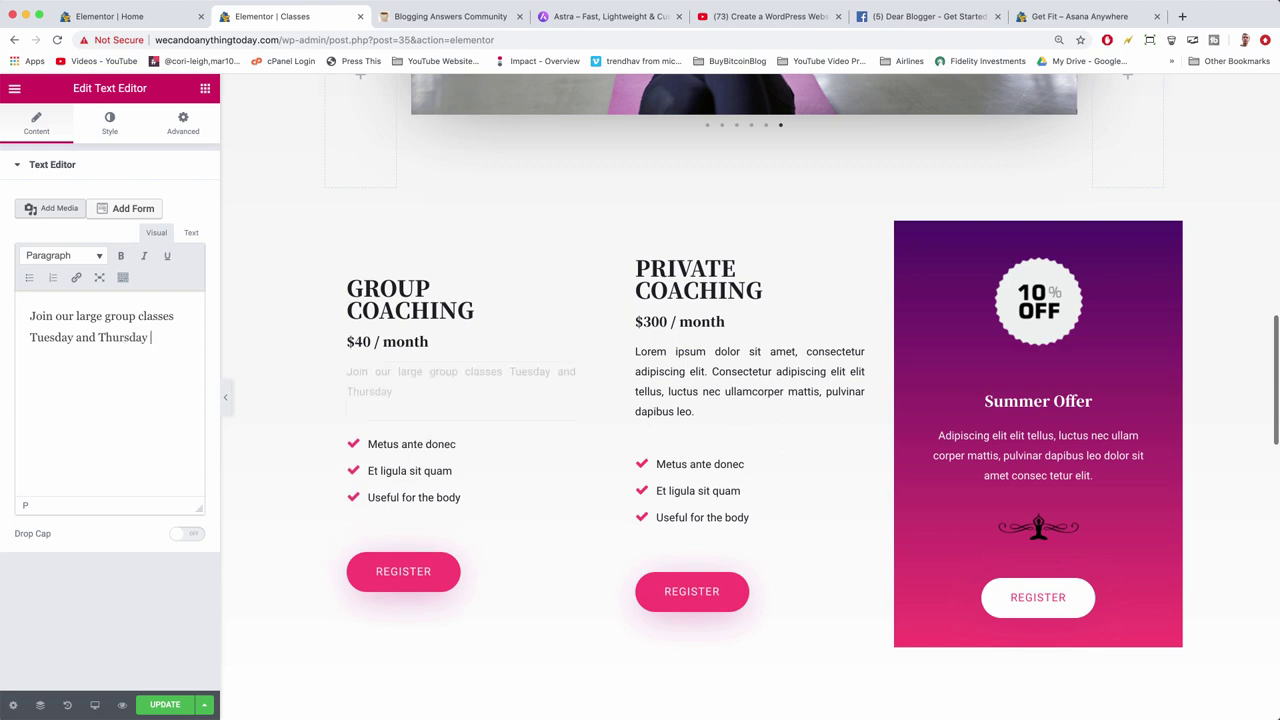
type("from 6-8")
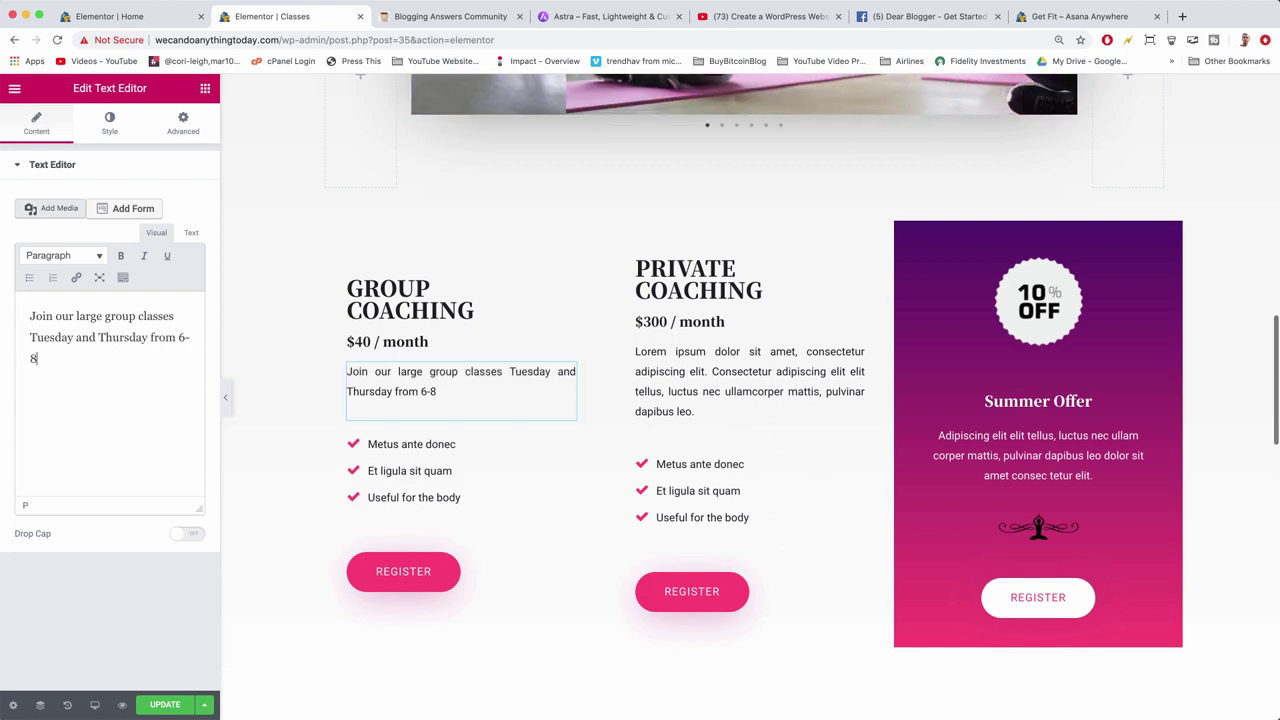
type("pm in our Min")
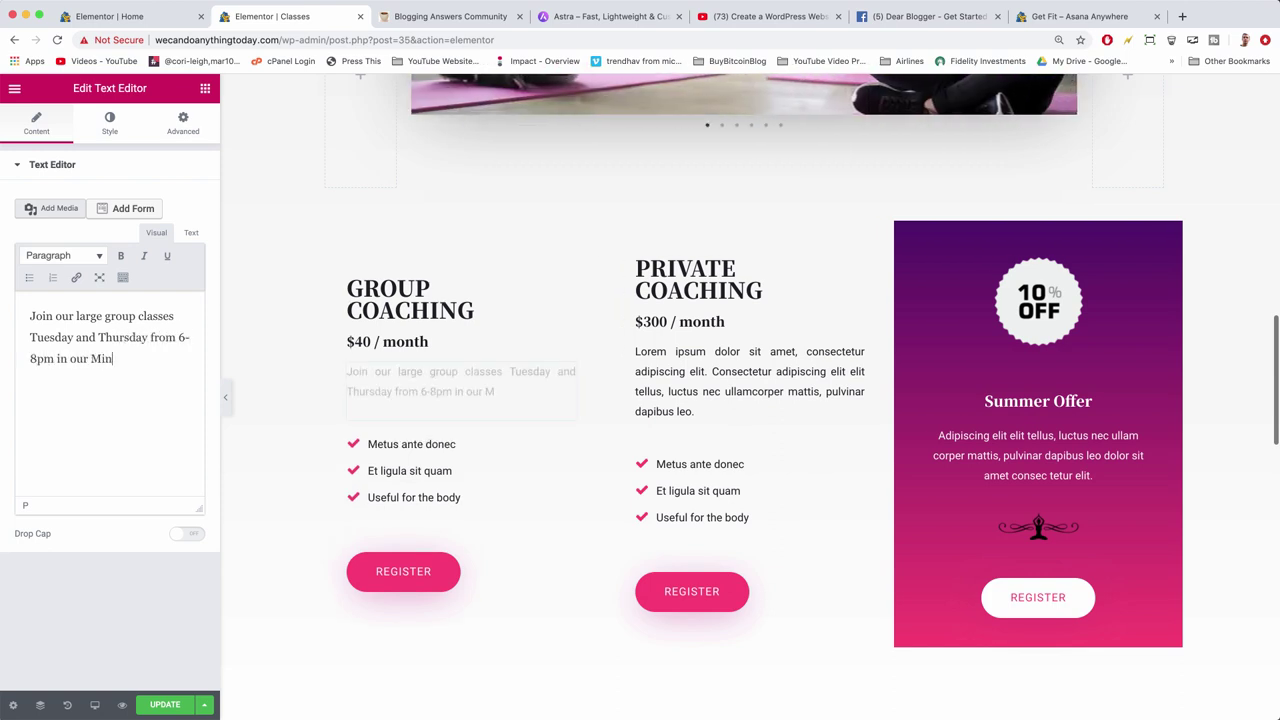
type("neapolis head")
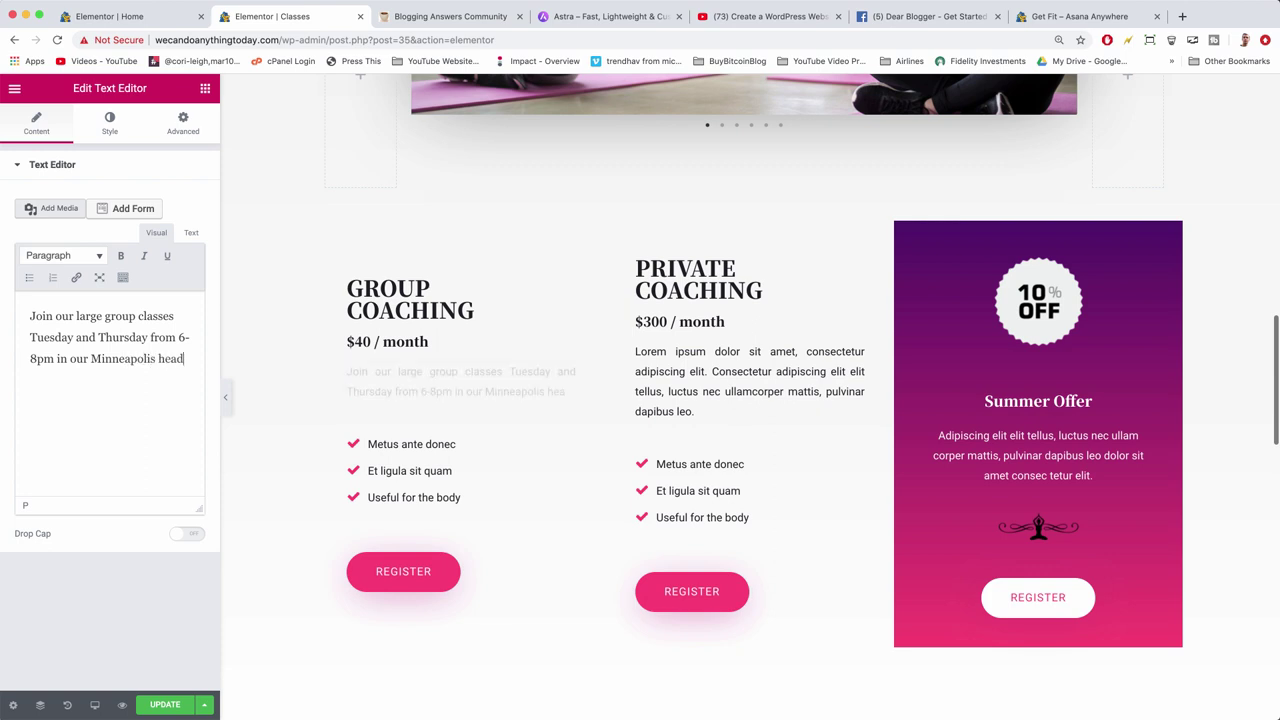
type("quarters.")
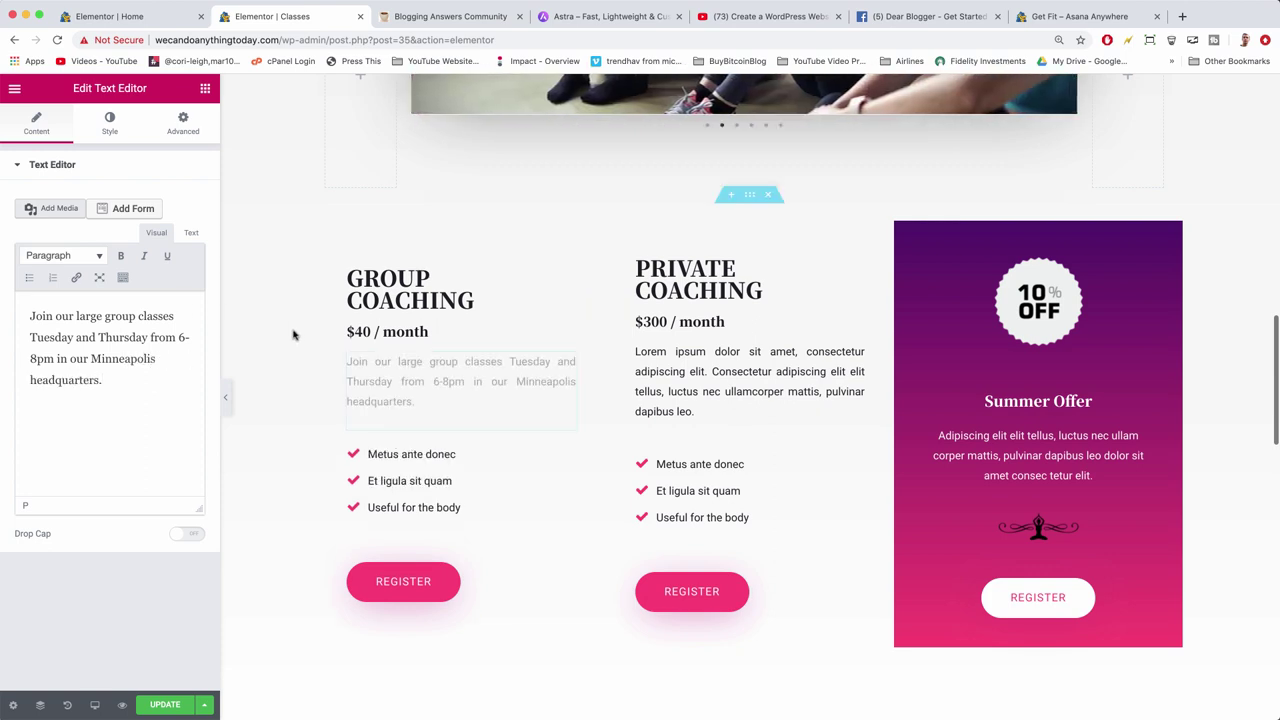
scroll(395, 392, "down", 1)
Rewrite the first Group Coaching bullet as 'Strength and core, however you want to do it!'.
left_click(398, 400)
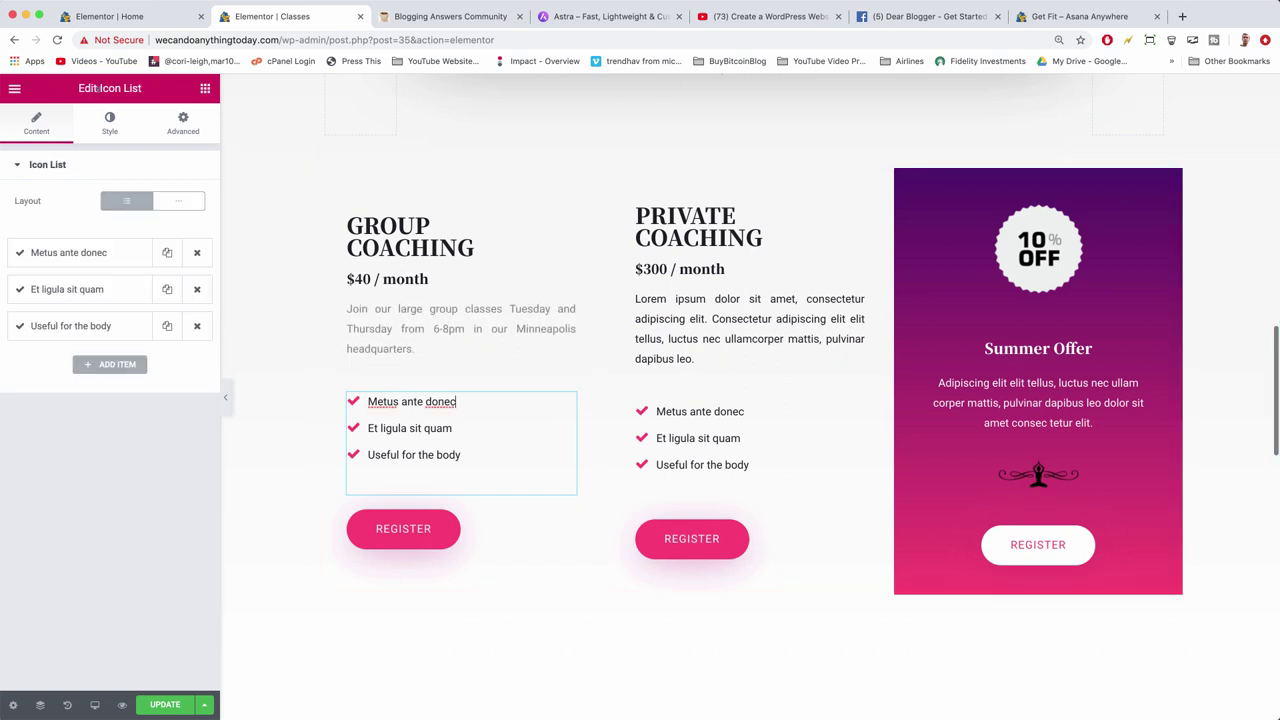
left_click(205, 89)
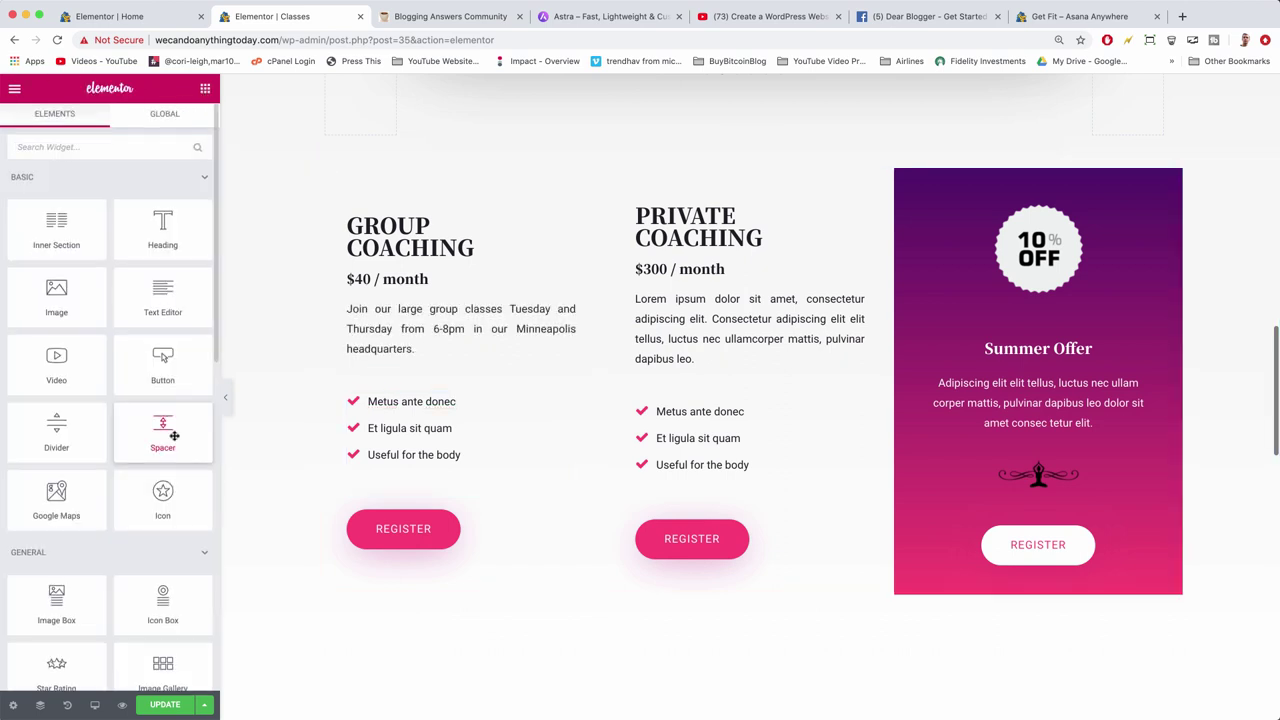
scroll(165, 440, "down", 2)
scroll(150, 555, "down", 2)
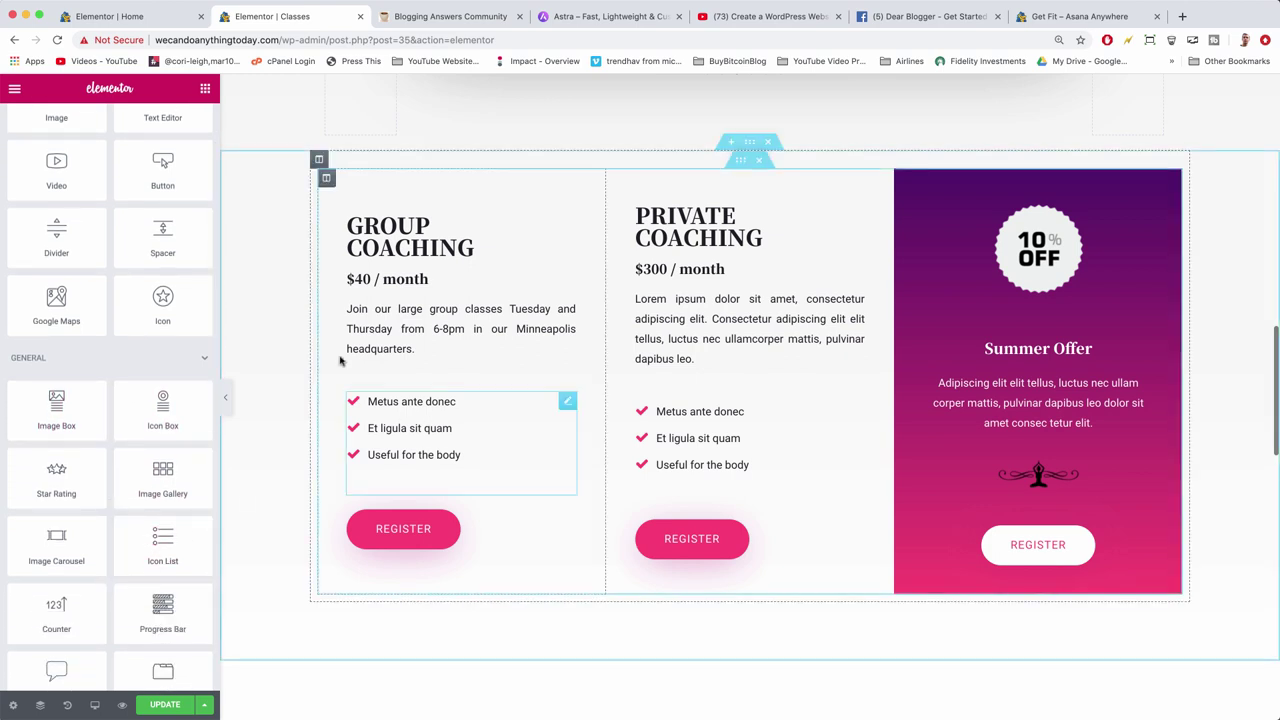
left_click(410, 428)
left_click(45, 253)
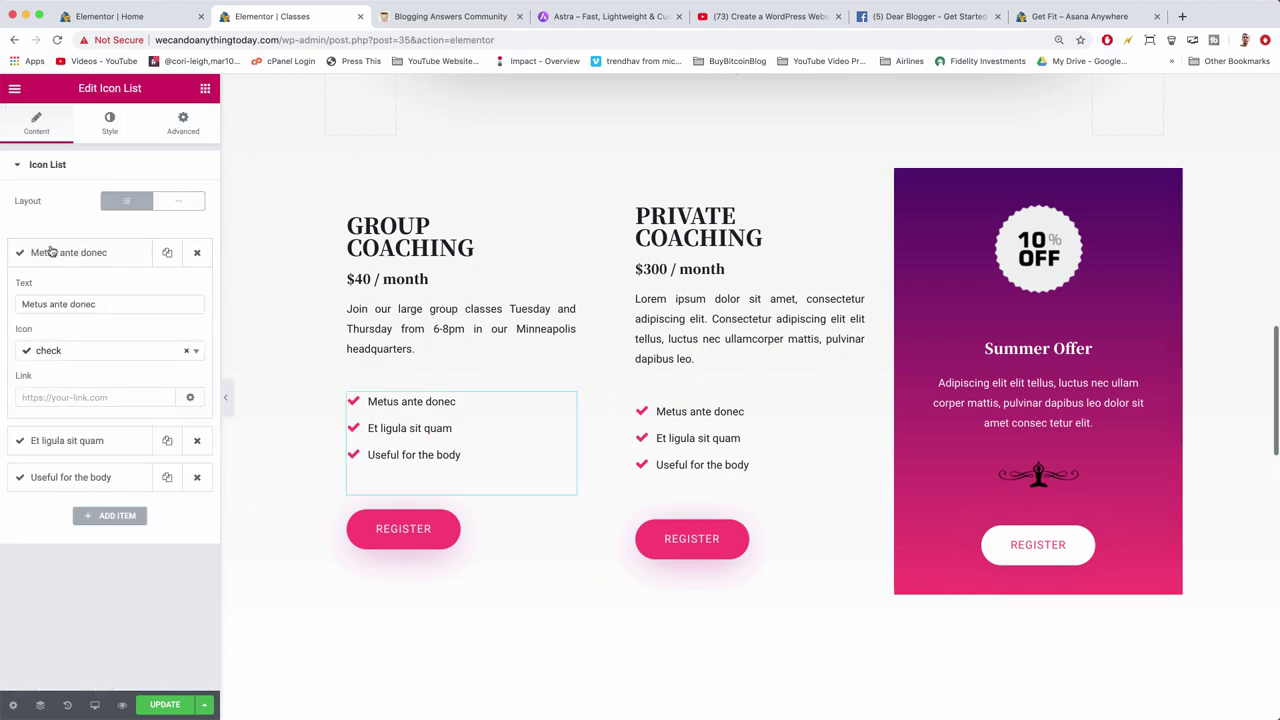
double_click(34, 304)
type("S")
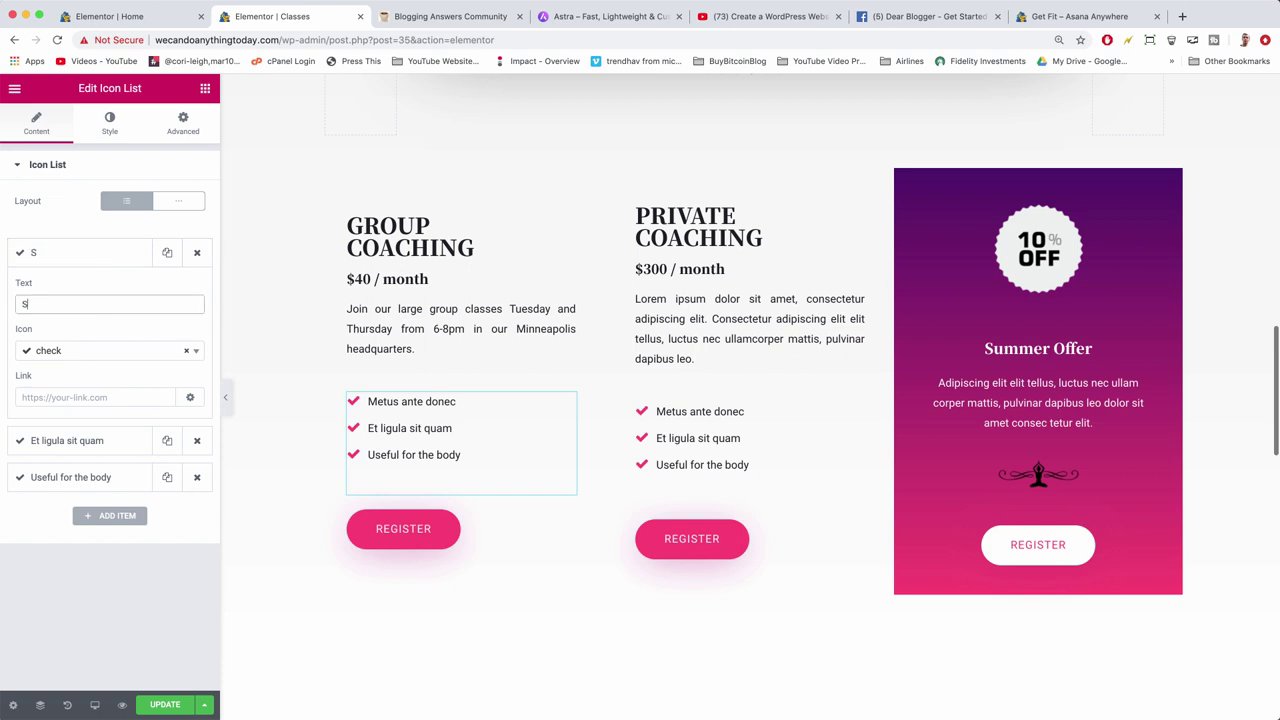
type("trength and core")
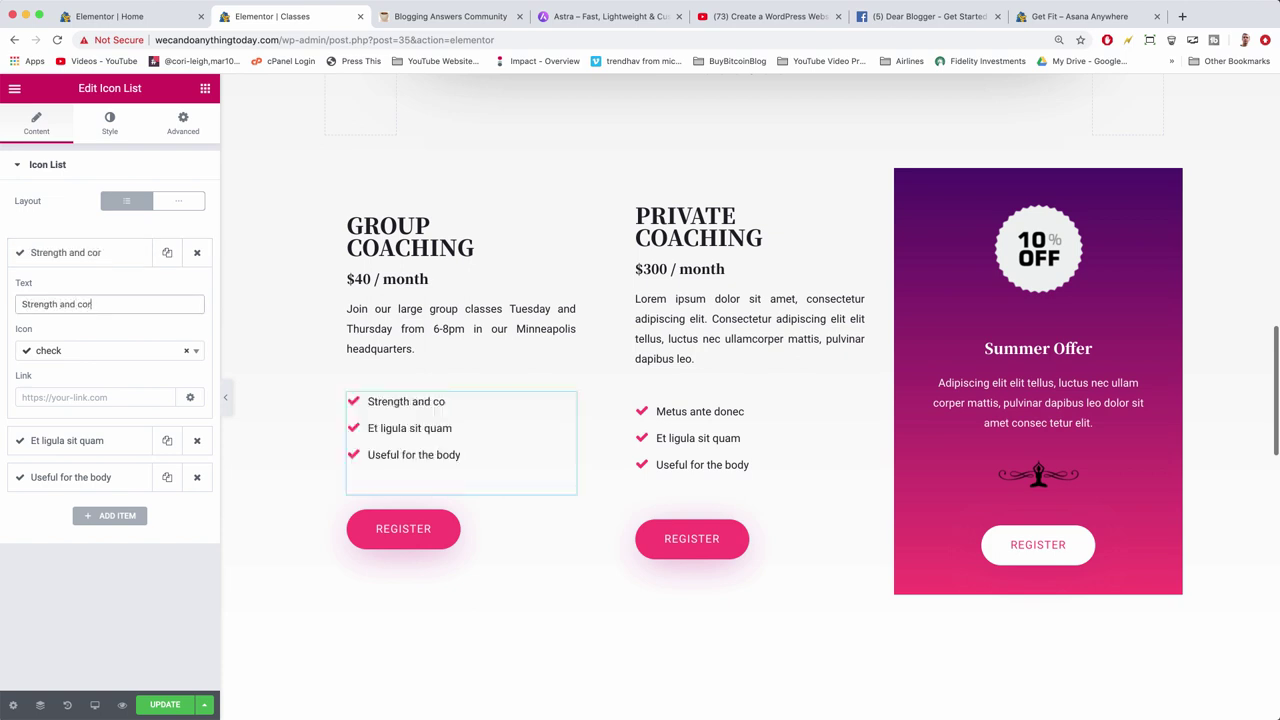
left_click(388, 428)
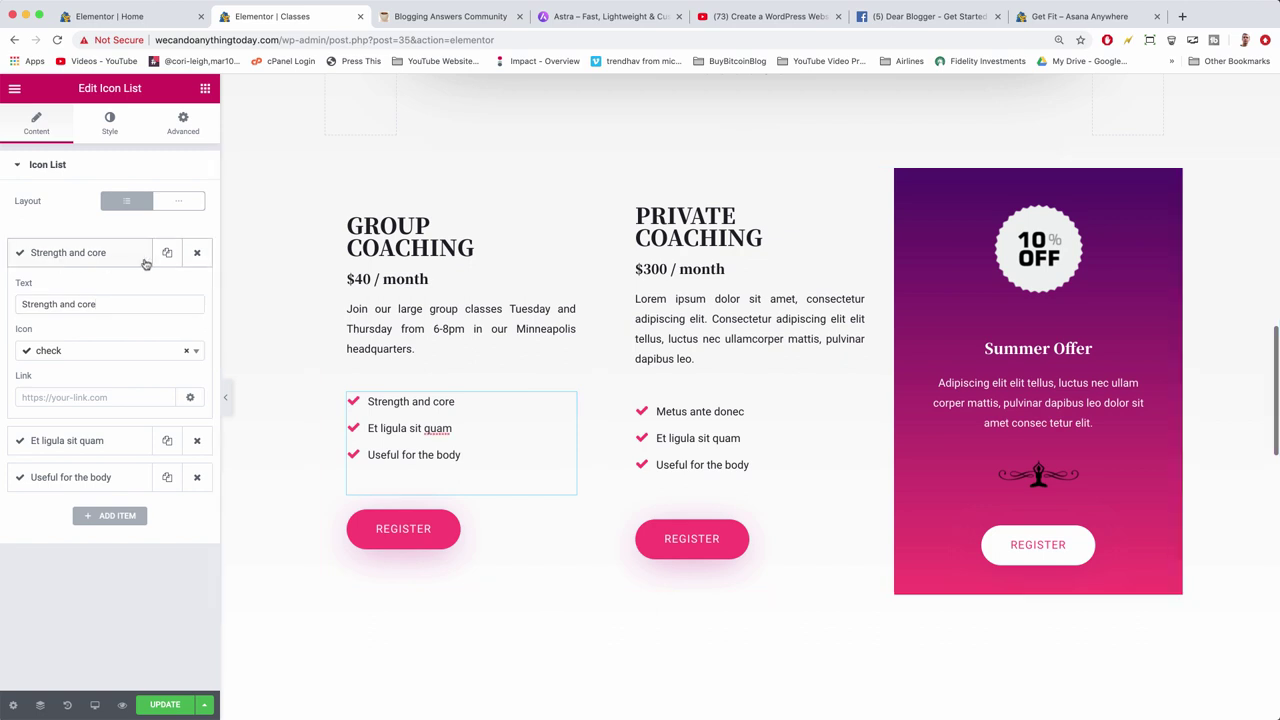
left_click(131, 253)
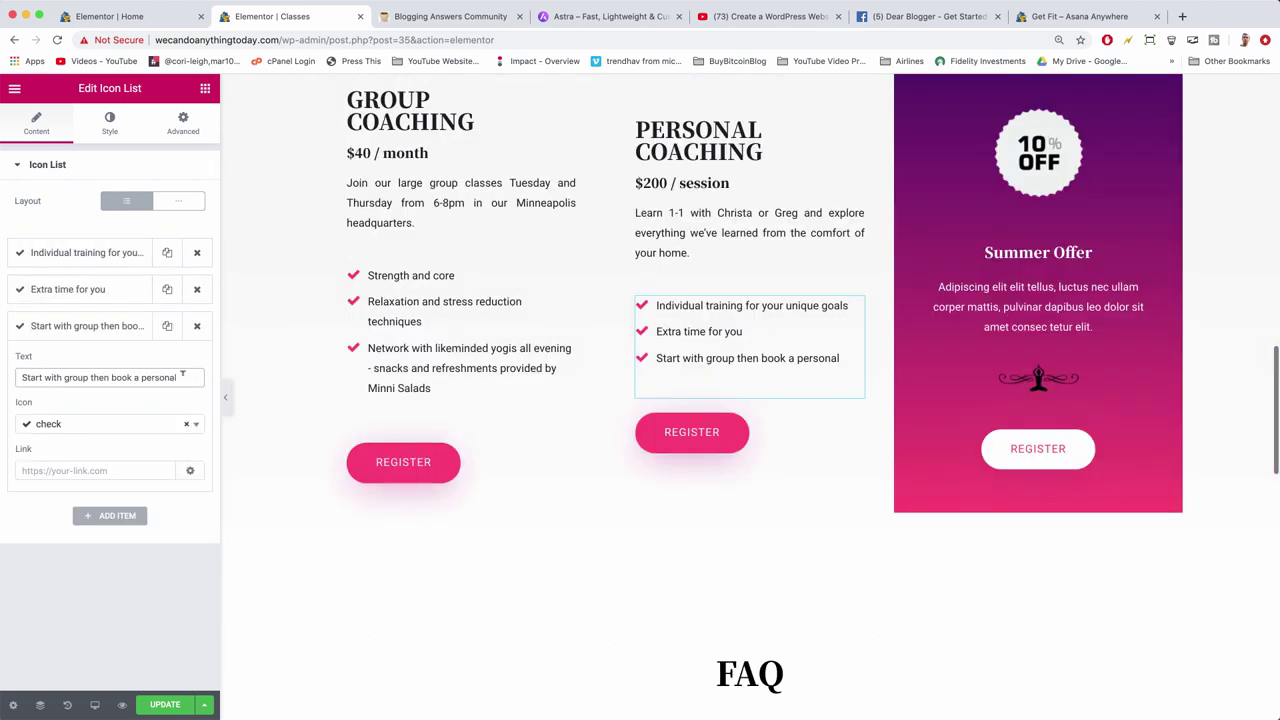
type(", however you wan")
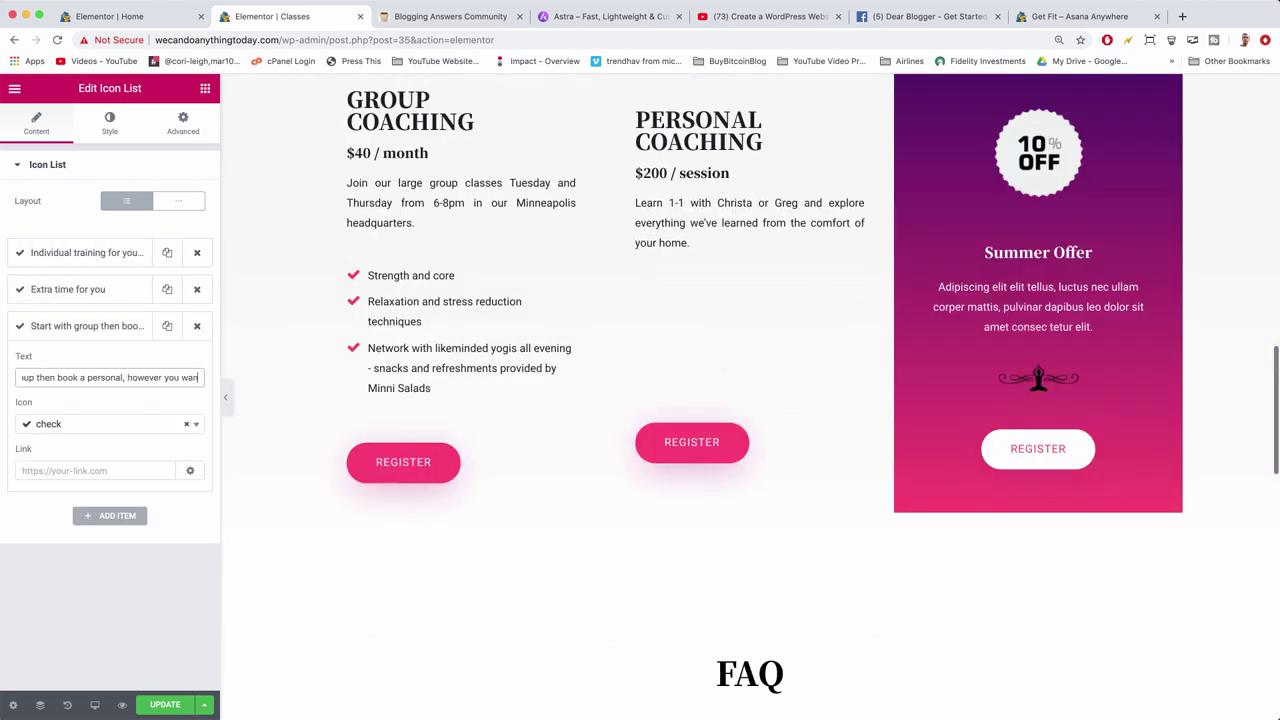
type("t to do it!")
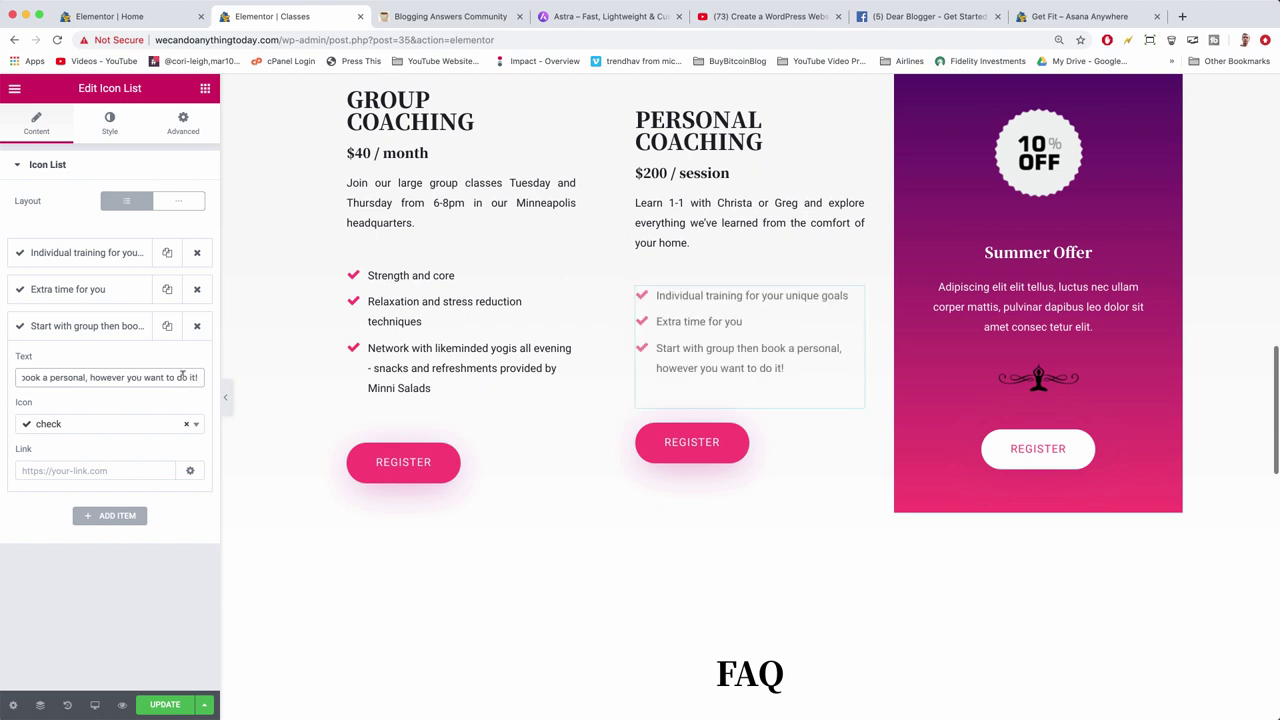
scroll(641, 370, "up", 2)
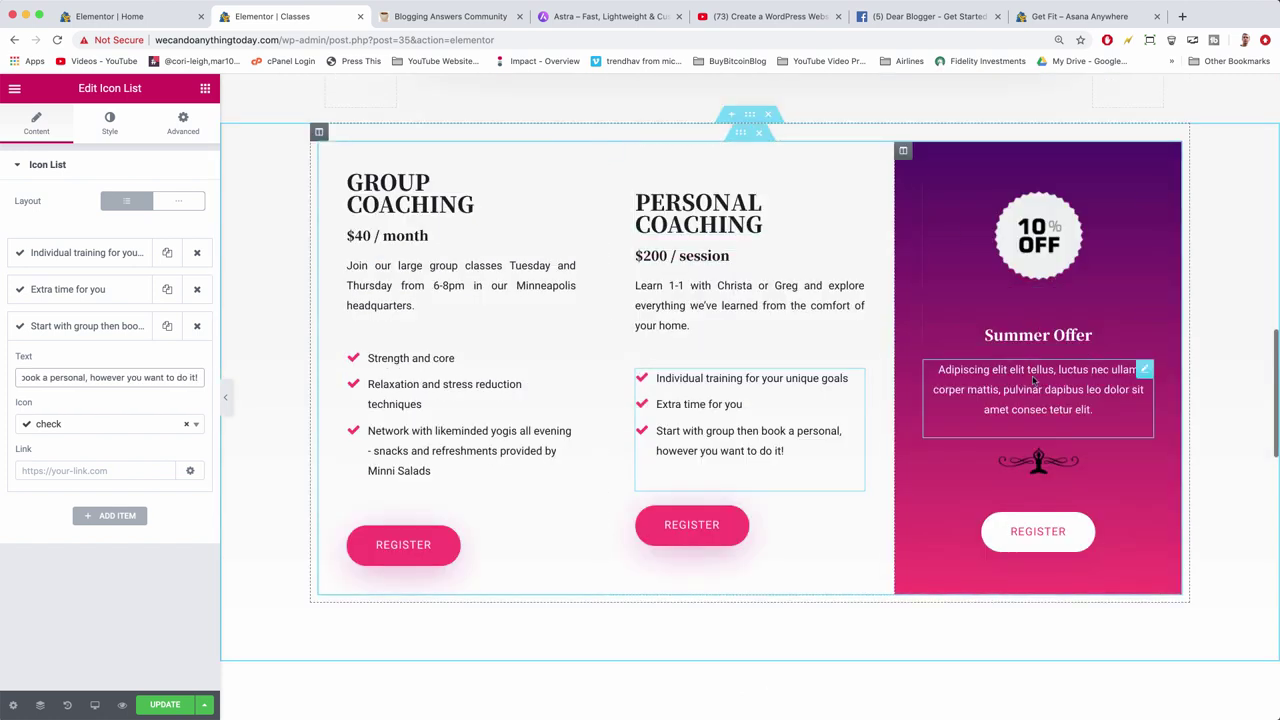
Replace the Summer Offer text with 'From June 21st - August 21st you can save an additional 10%…'.
left_click(1142, 368)
left_click_drag(145, 381, 13, 293)
type("From ")
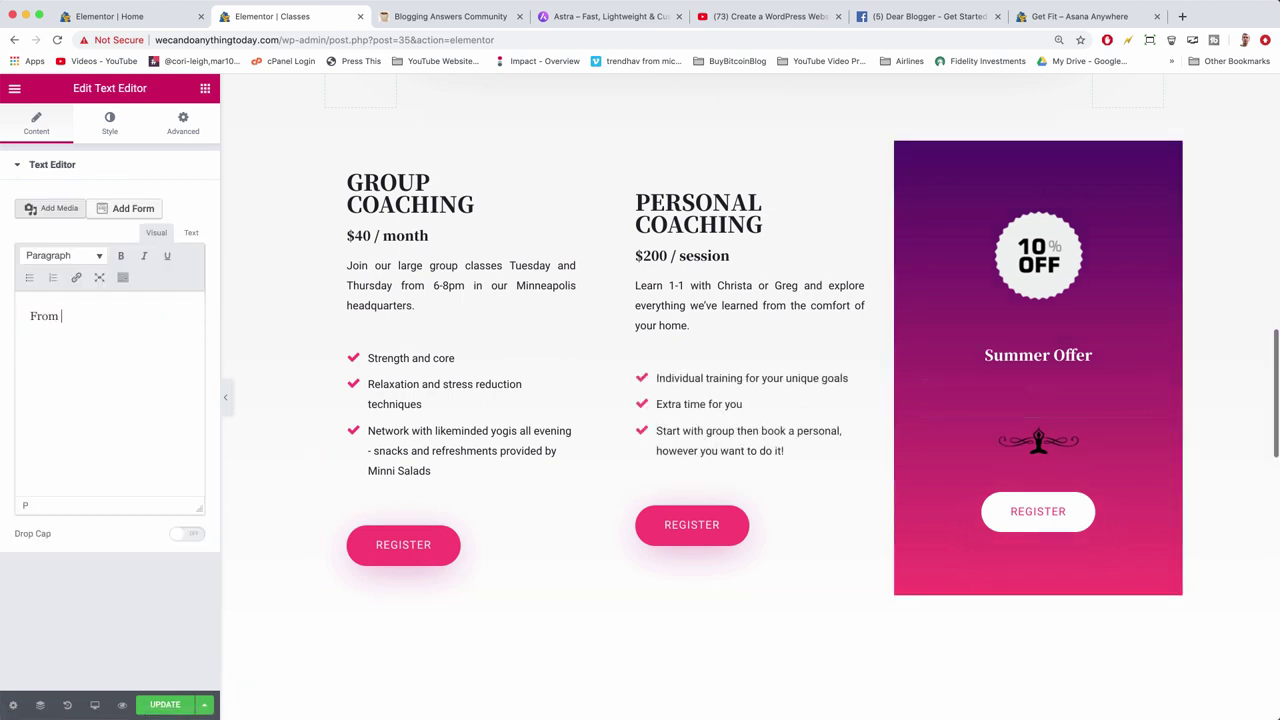
type("June 21st - Augu")
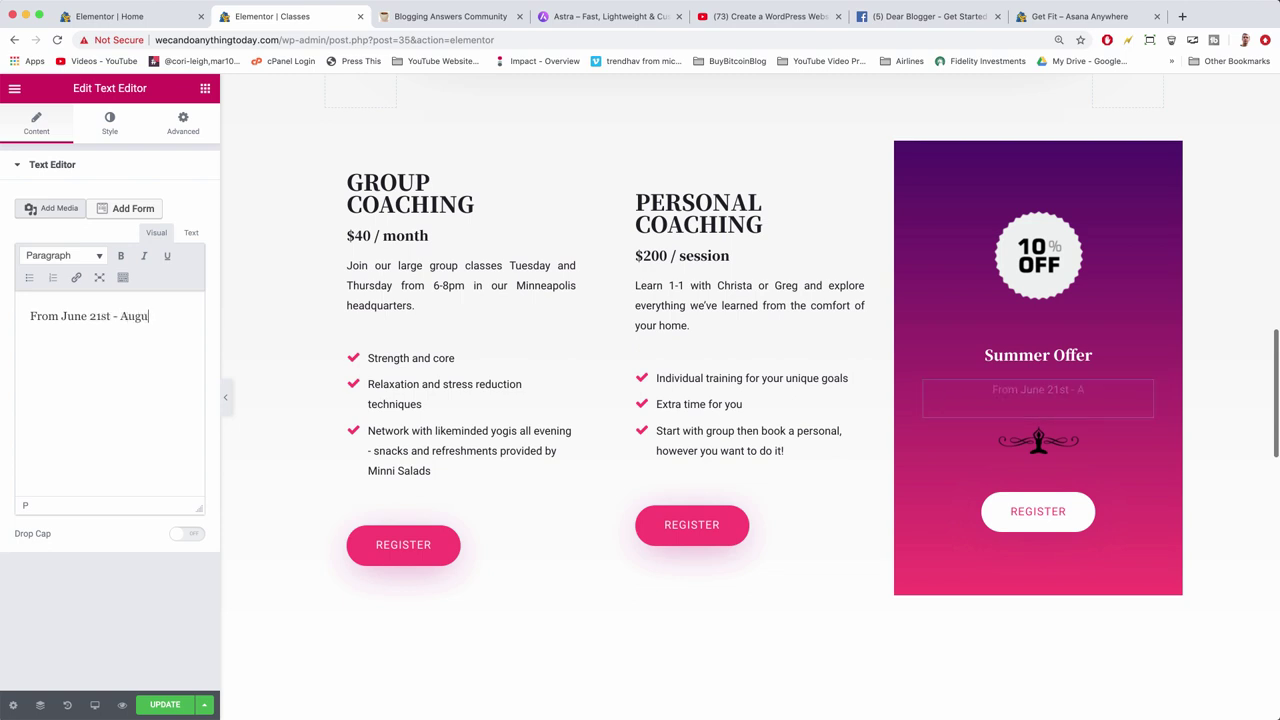
type("st 21st yo")
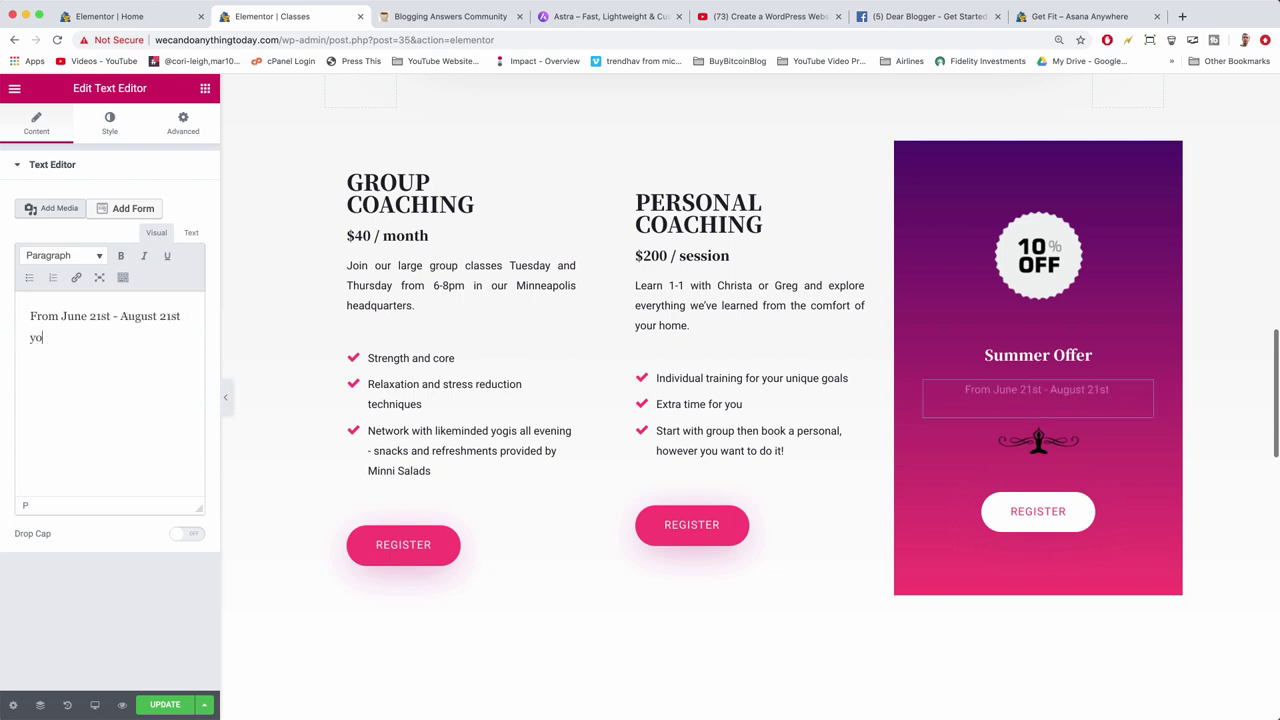
type("u can save an ")
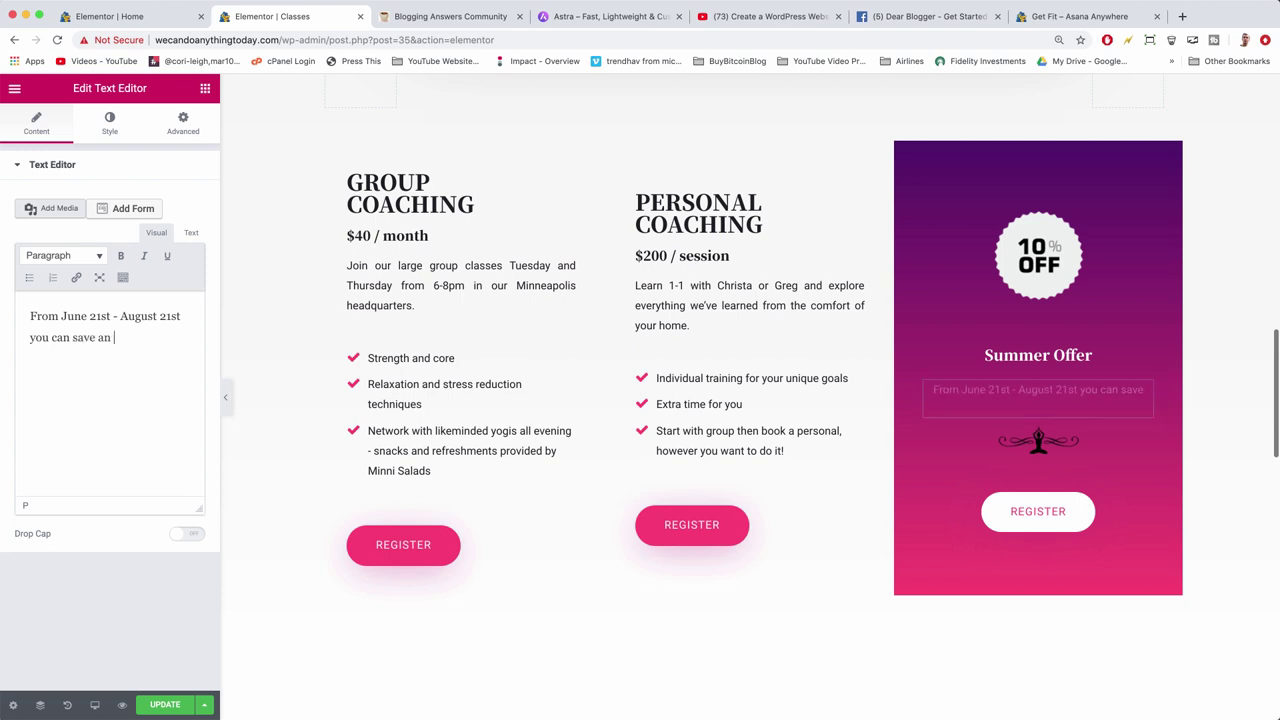
type("additional 10% ")
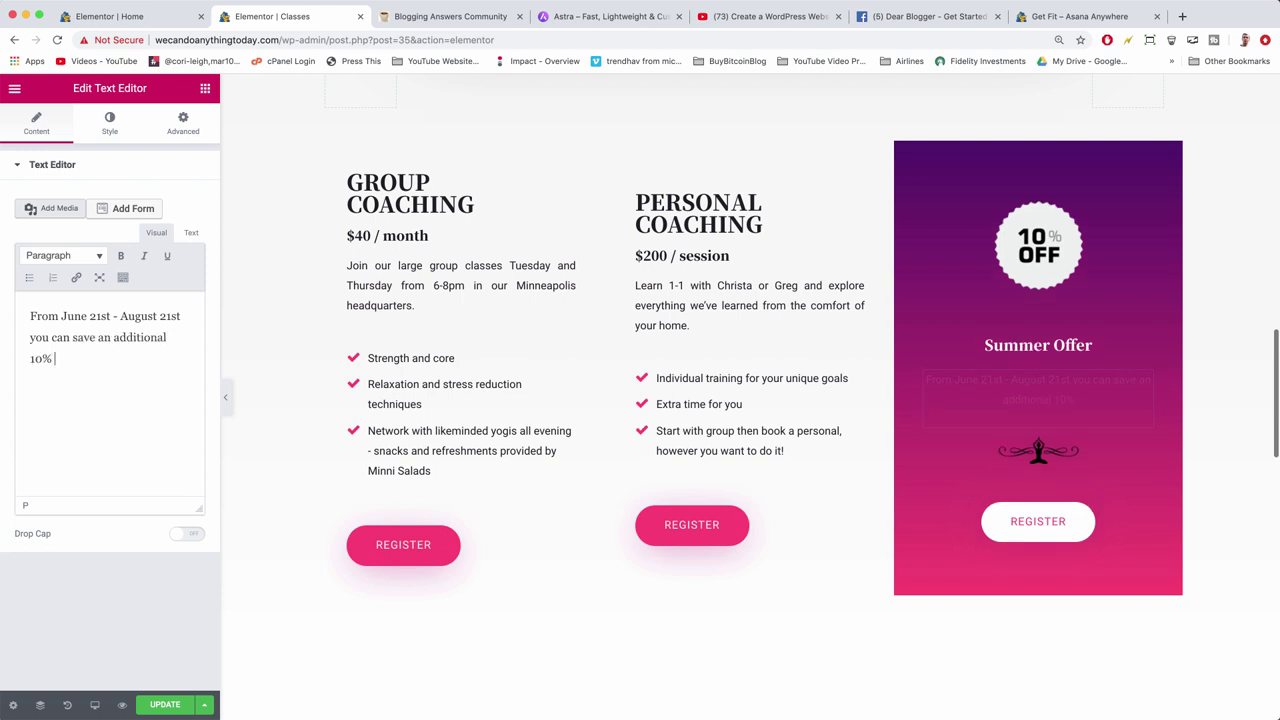
type("b y")
type("booking right here t")
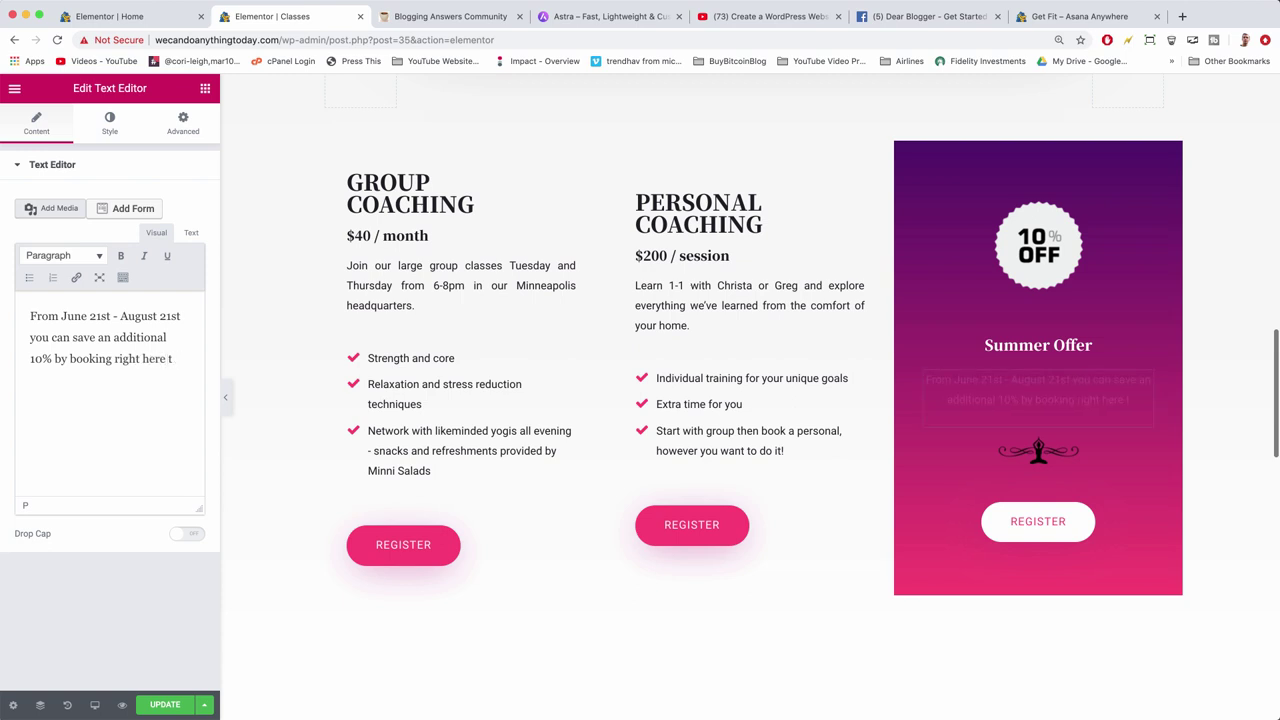
type("hrough our we")
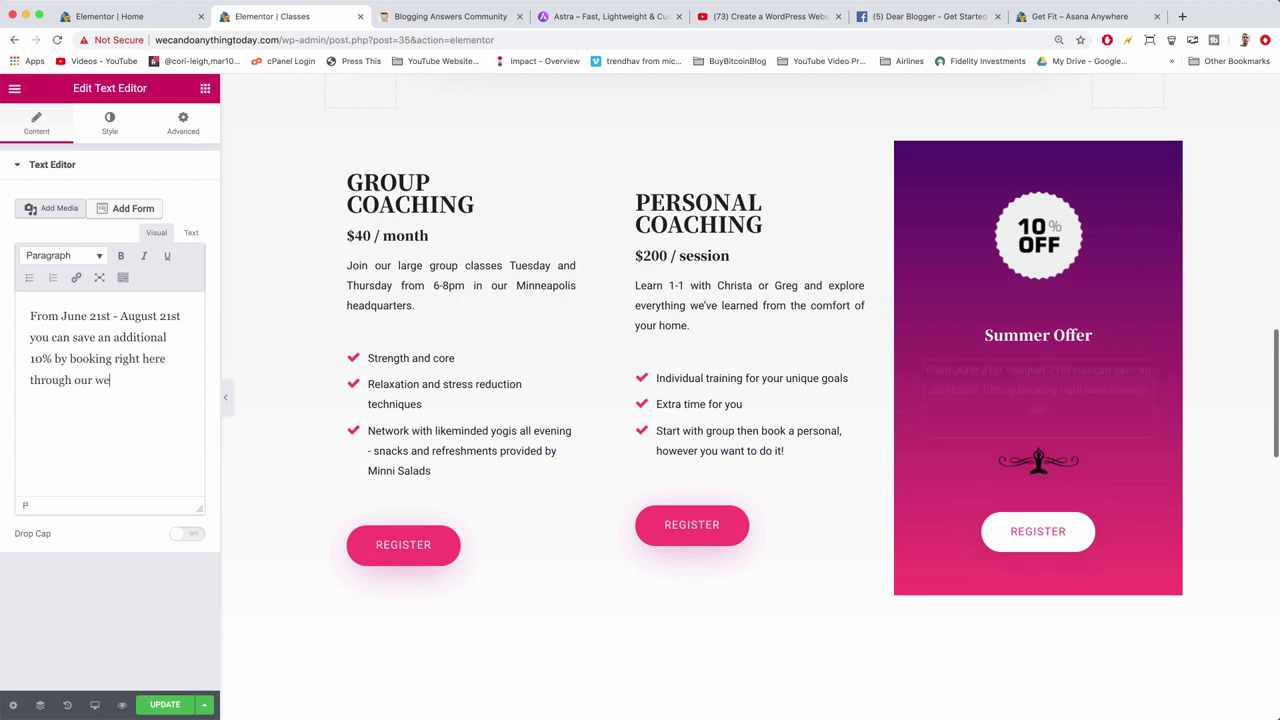
type("bsite!")
Select the GROUP COACHING and PERSONAL COACHING headings, then the Personal Coaching feature list.
scroll(963, 376, "down", 3)
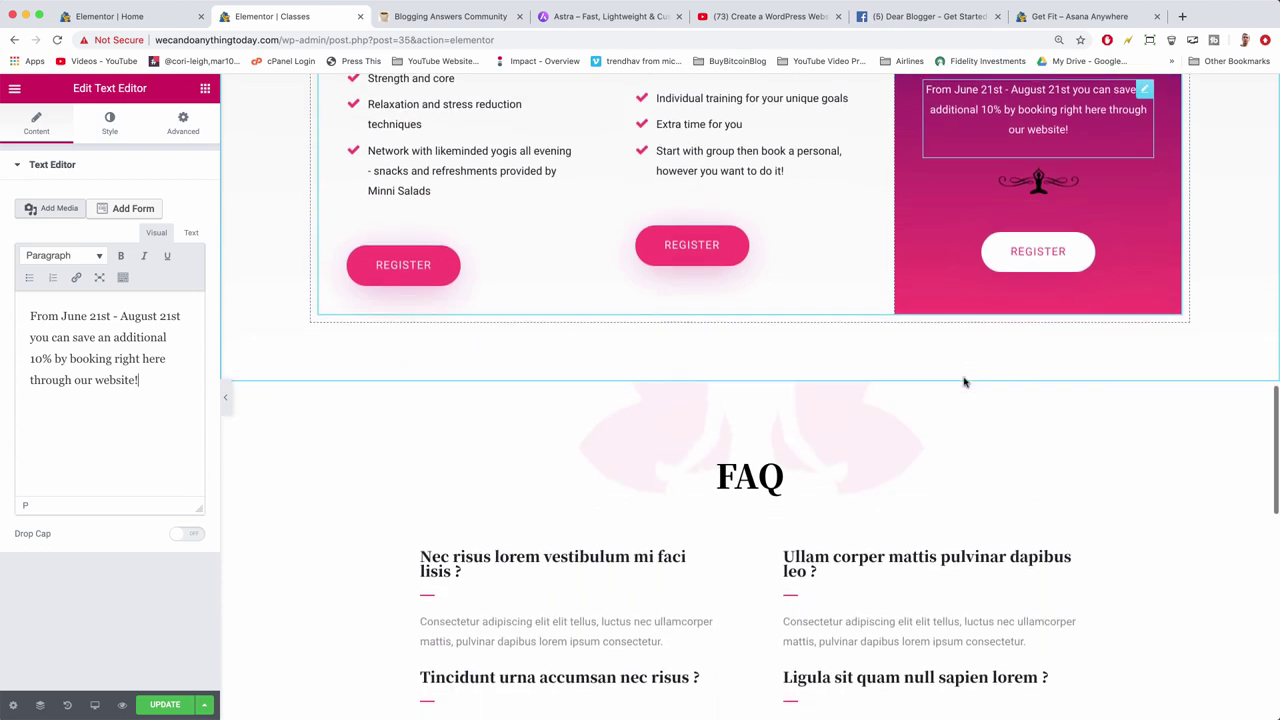
scroll(965, 382, "up", 4)
scroll(965, 382, "up", 1)
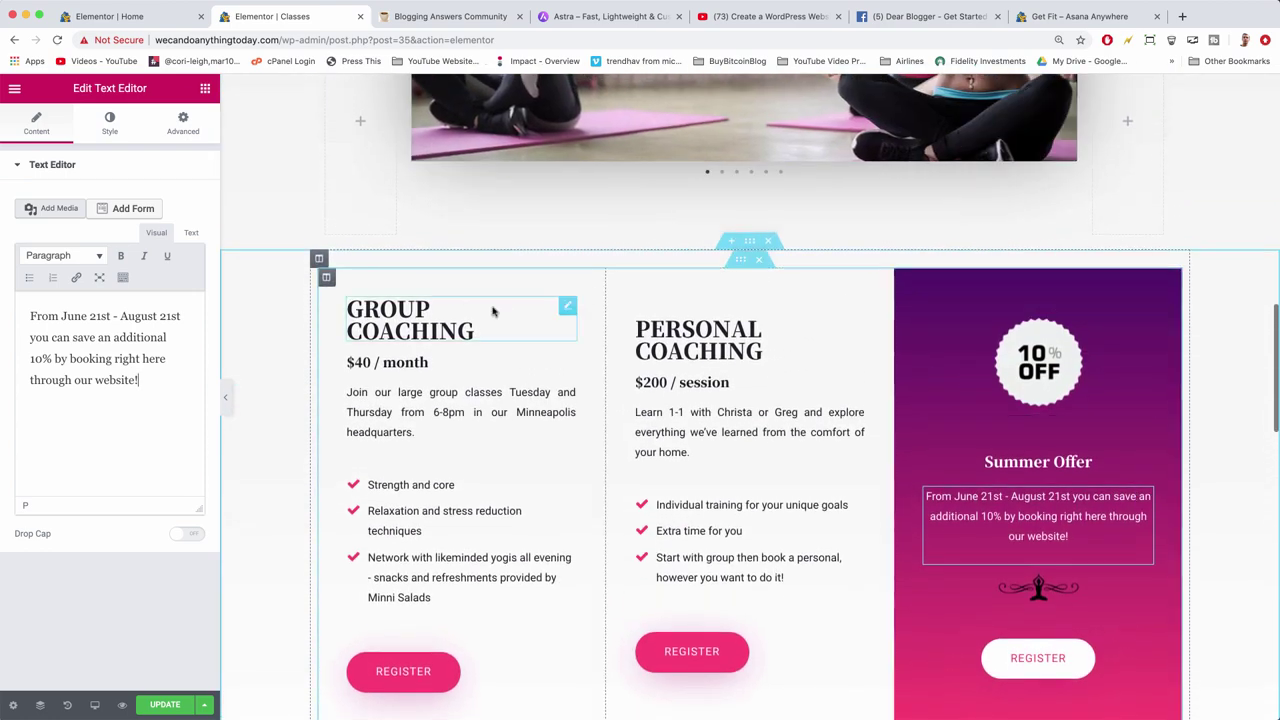
left_click(438, 303)
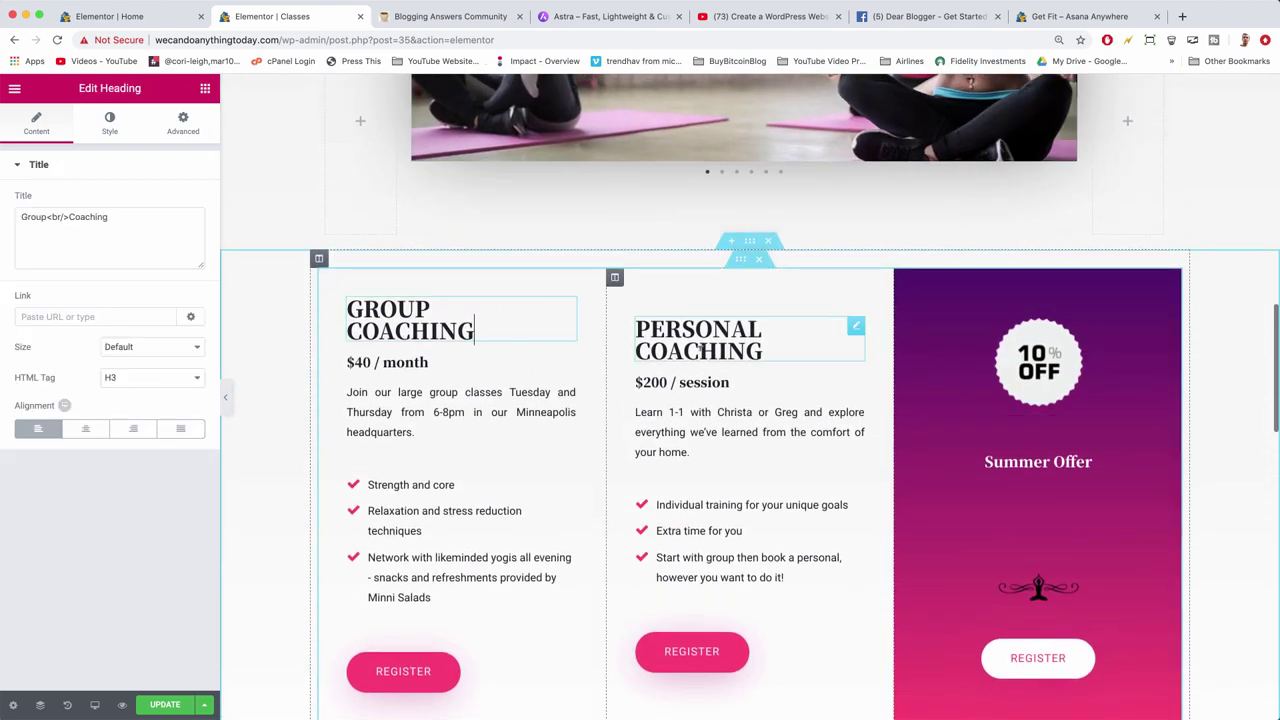
left_click(644, 329)
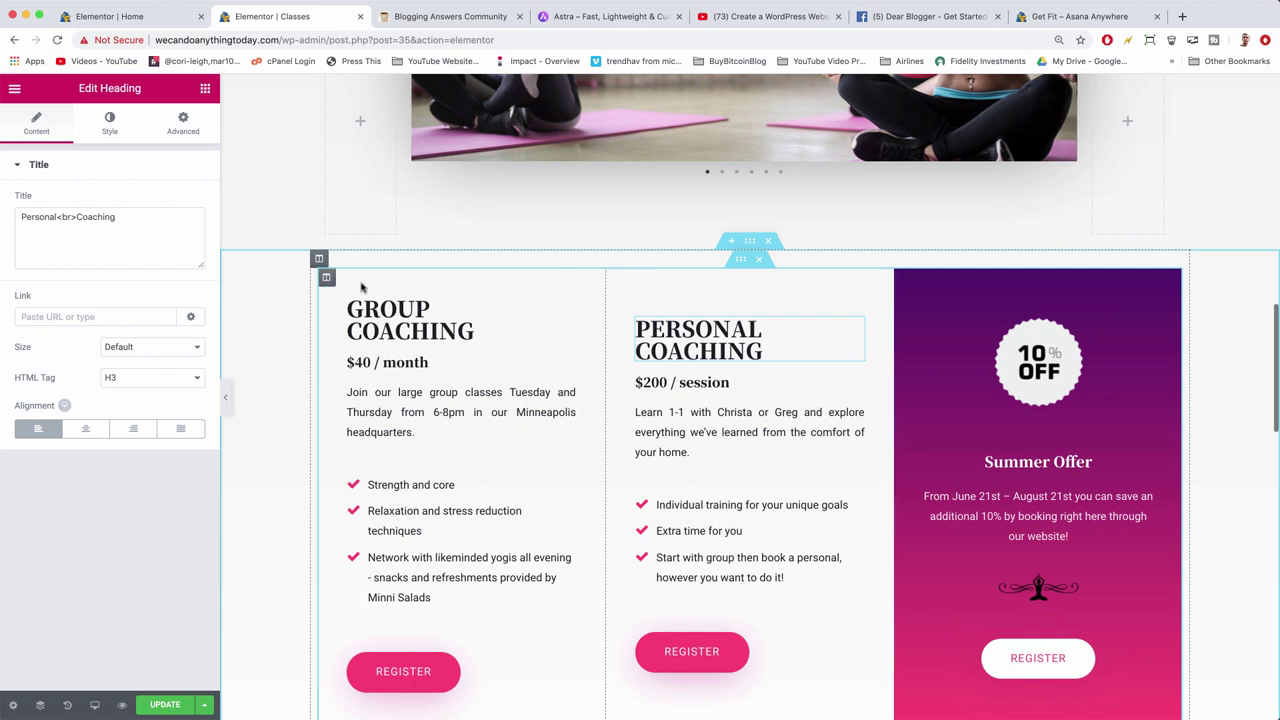
scroll(670, 322, "down", 2)
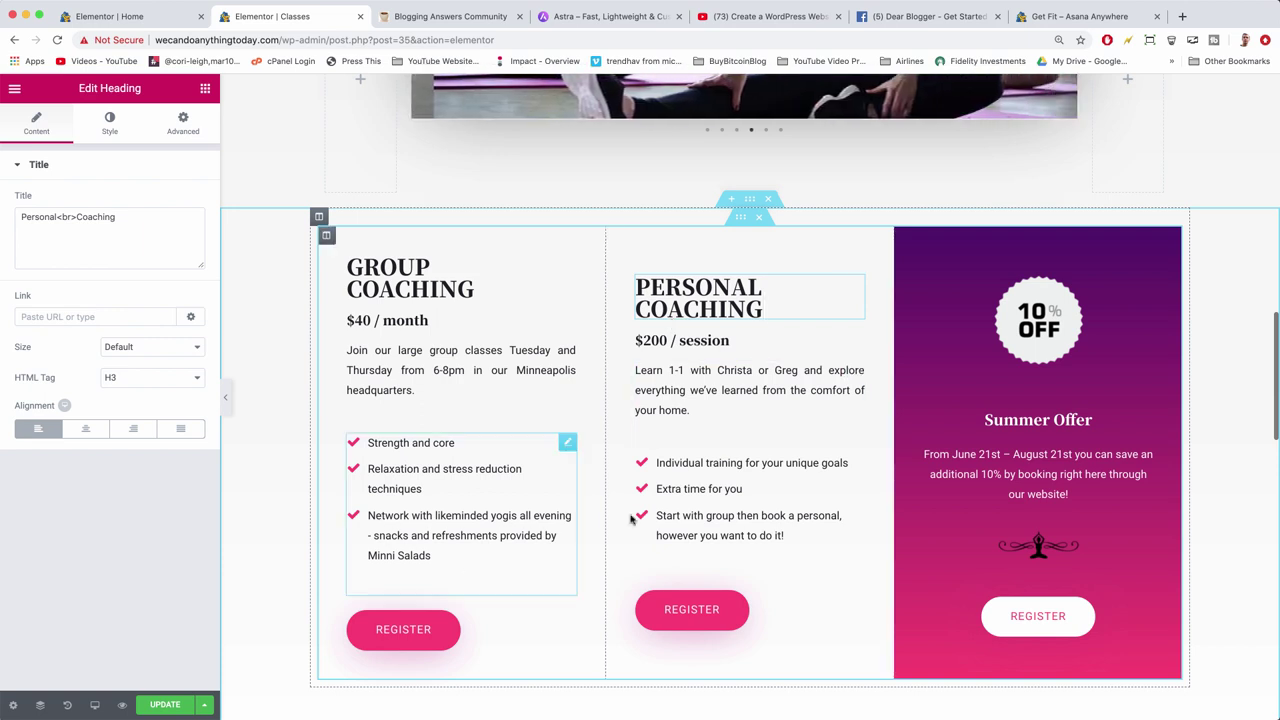
left_click(709, 515)
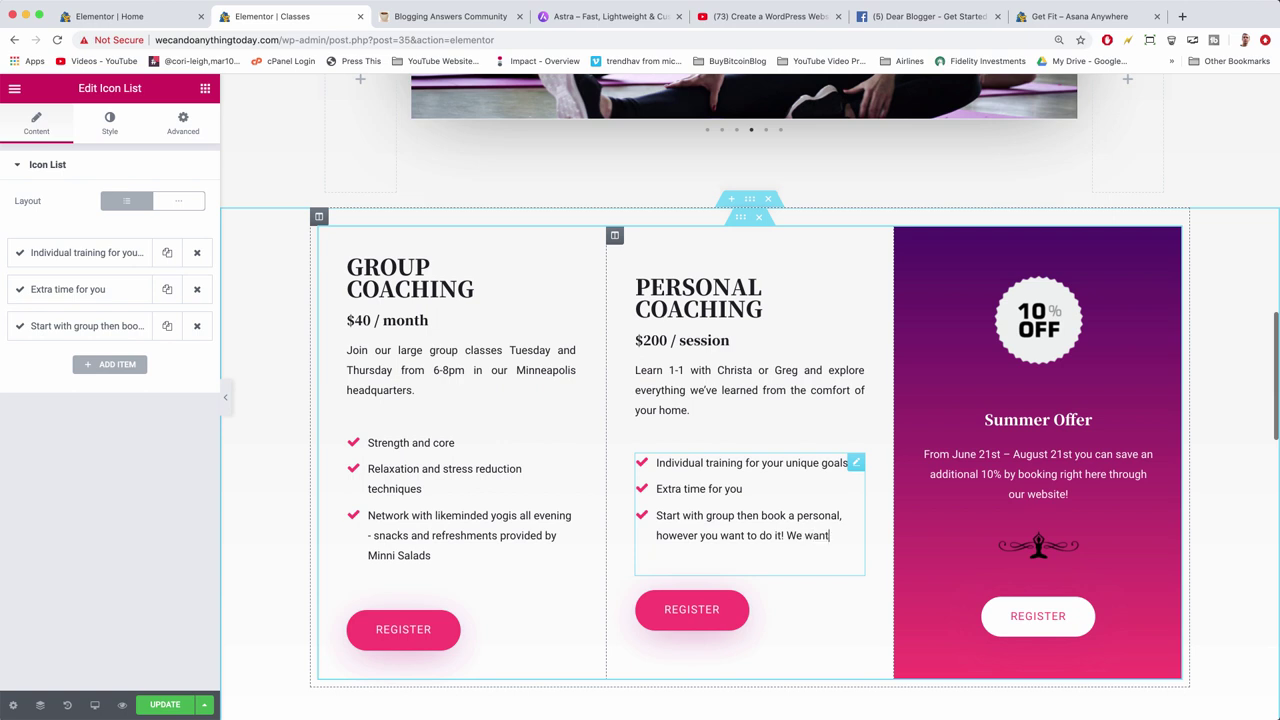
Add 'feel 100% comfortable' and 'You can stop or start whenever you want.' to the Personal Coaching bullets.
type("feel ")
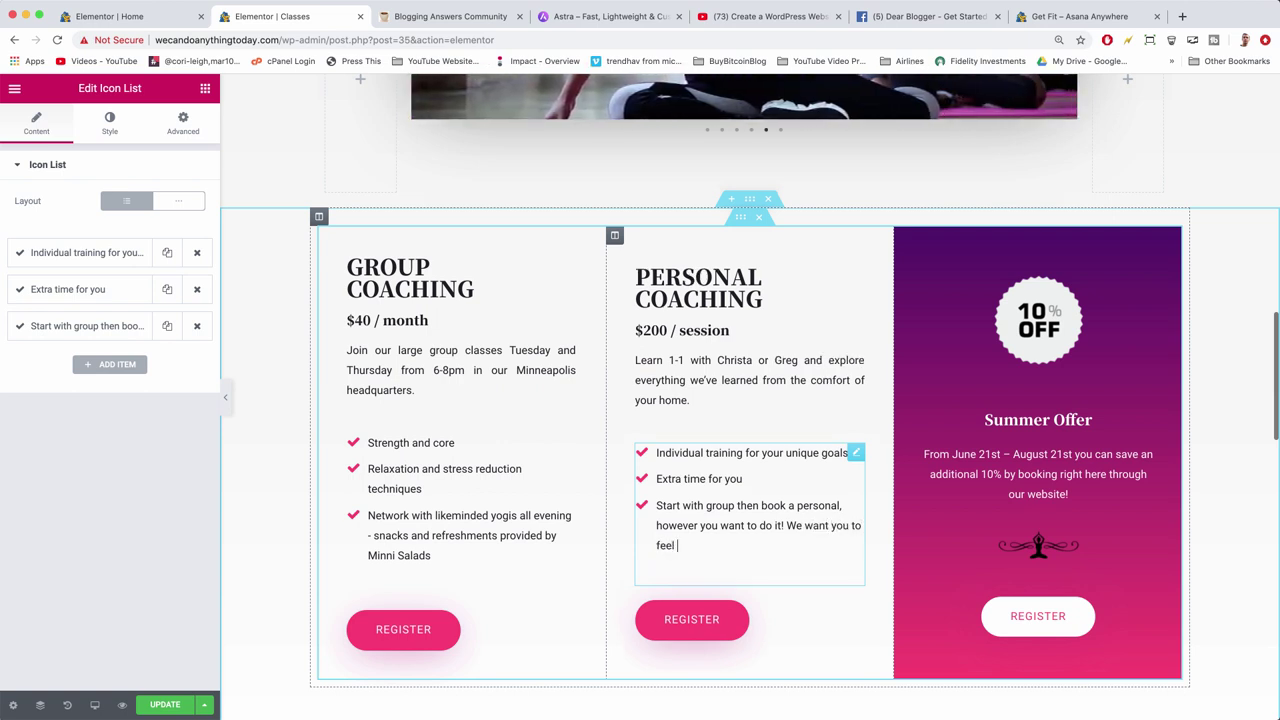
type("100% comfortable.")
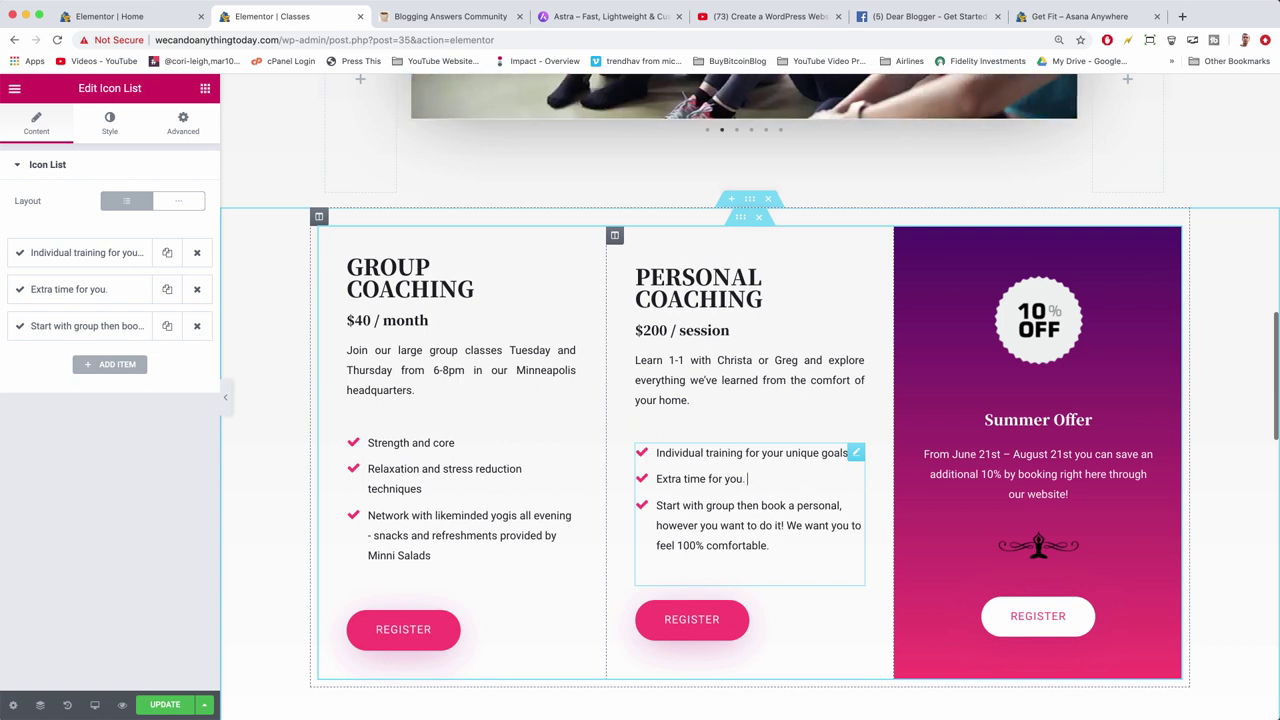
type("You can stop or start whenever you want")
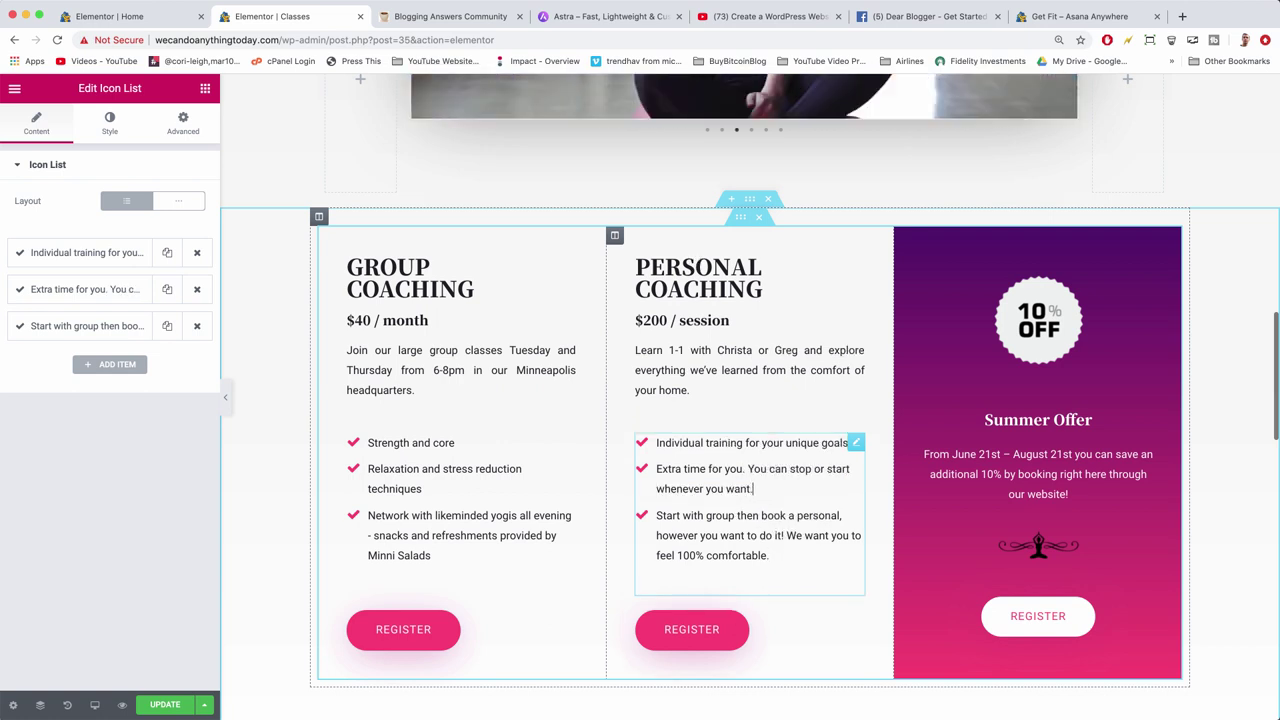
type(".")
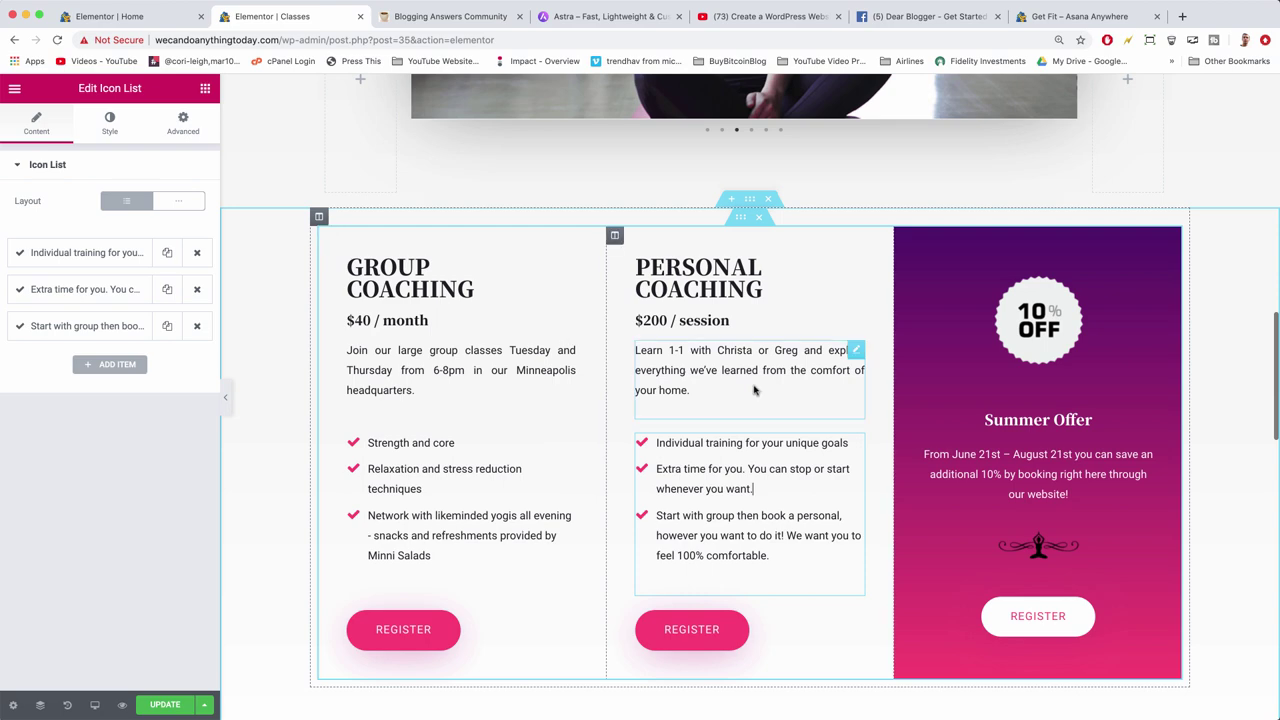
scroll(380, 357, "down", 1)
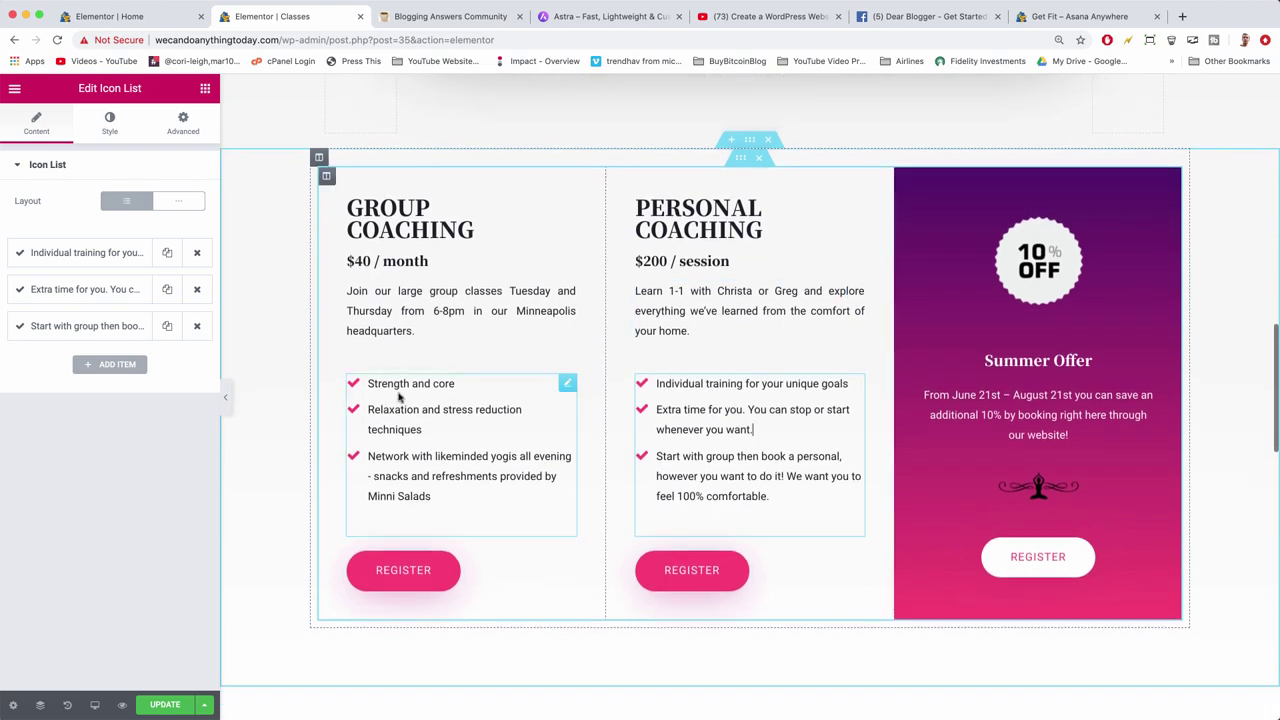
Change the first FAQ question to 'Is it a good value?'.
scroll(399, 397, "up", 5)
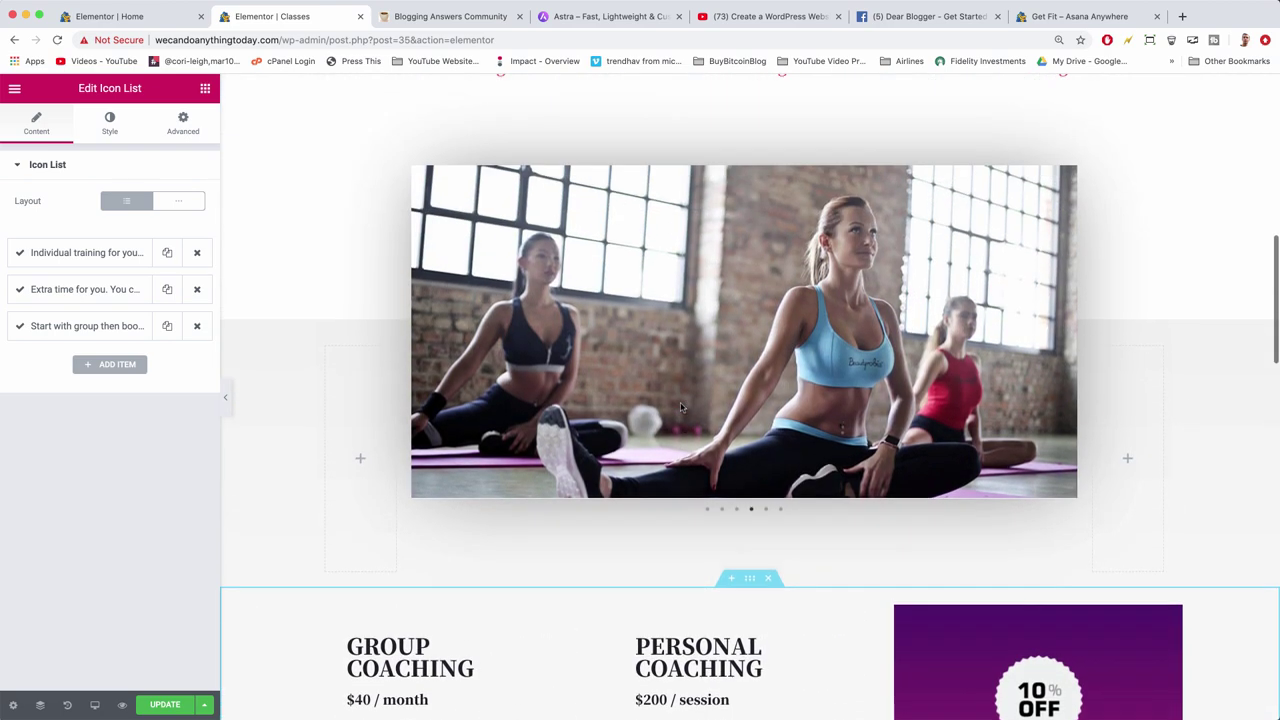
scroll(683, 405, "down", 3)
scroll(680, 405, "down", 3)
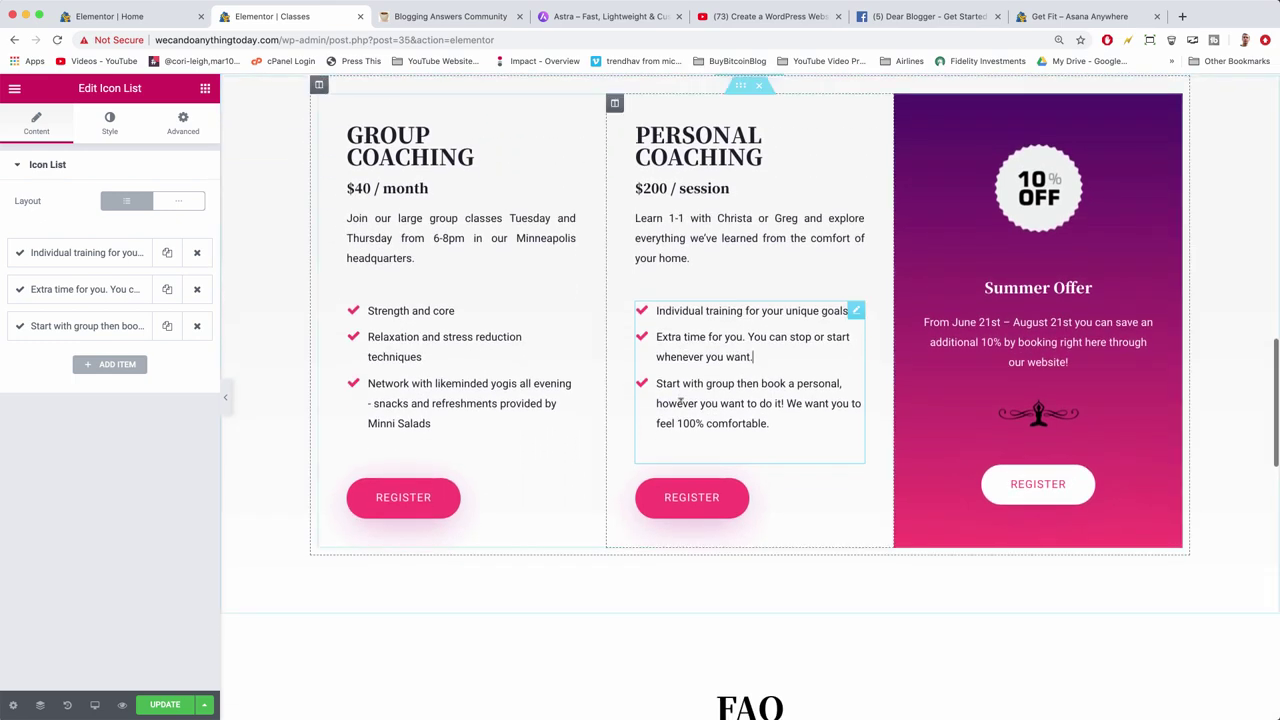
scroll(680, 401, "down", 5)
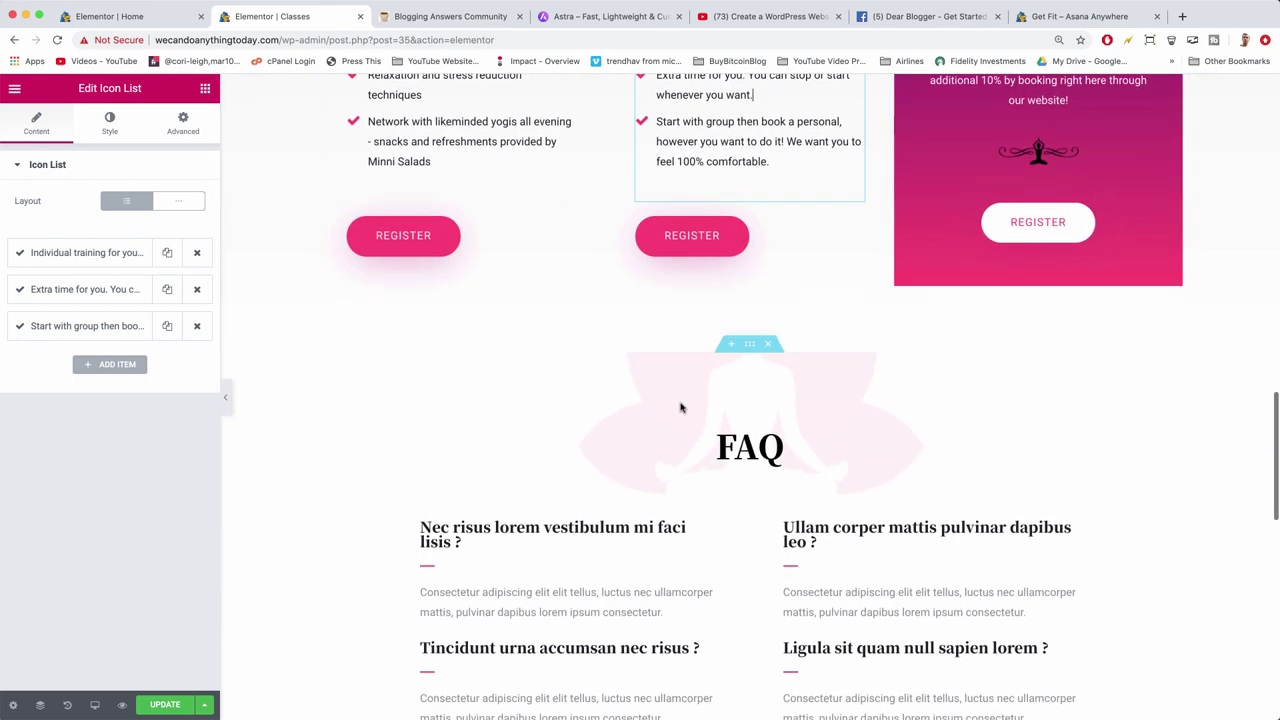
scroll(680, 405, "down", 2)
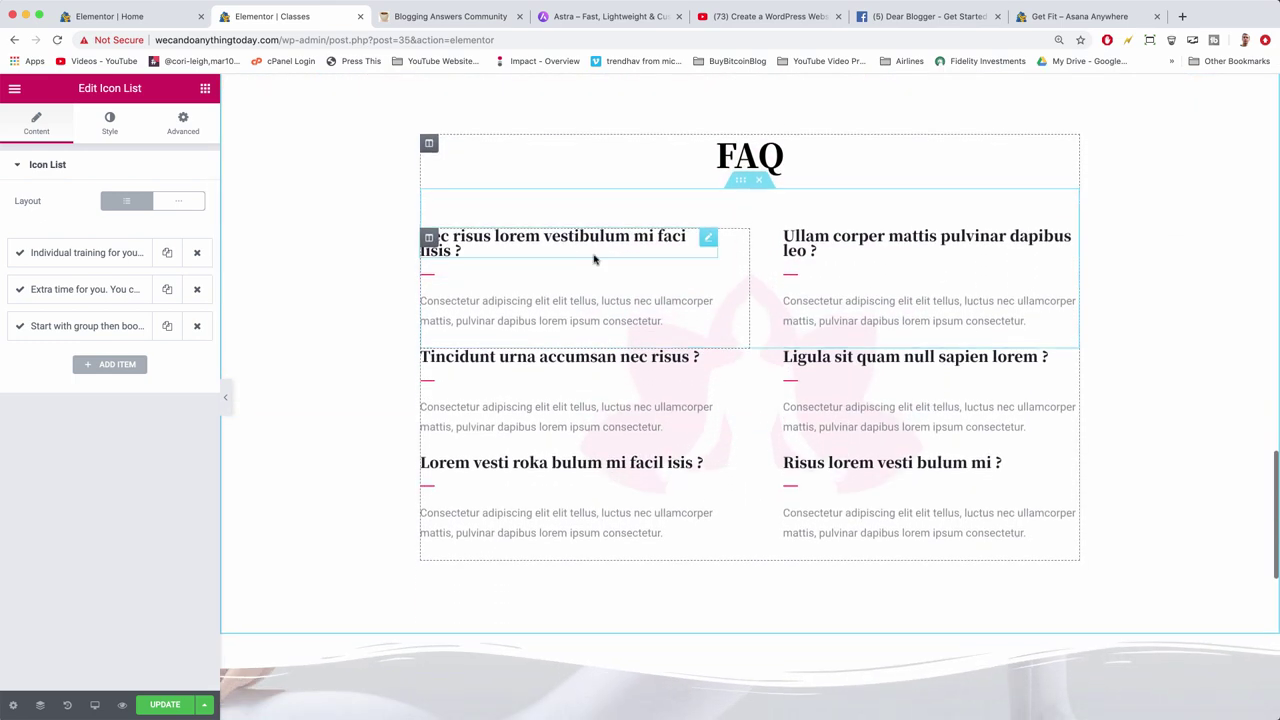
scroll(614, 289, "down", 3)
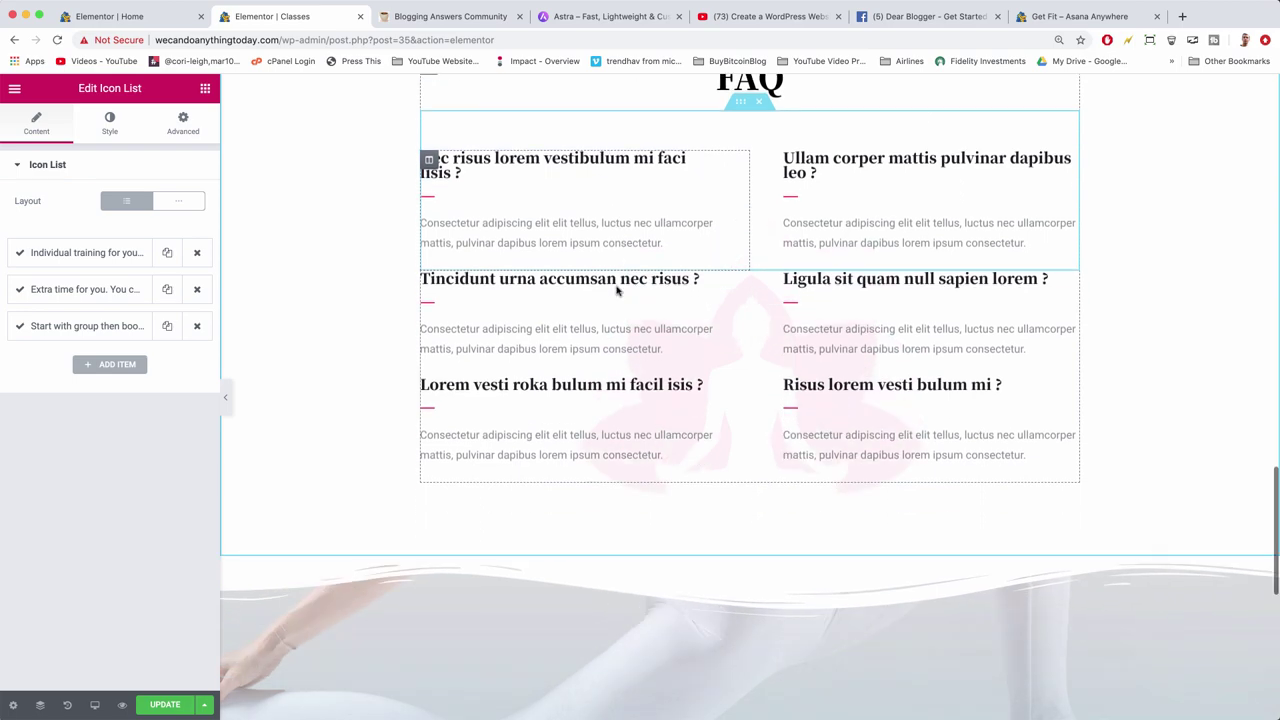
scroll(614, 292, "up", 4)
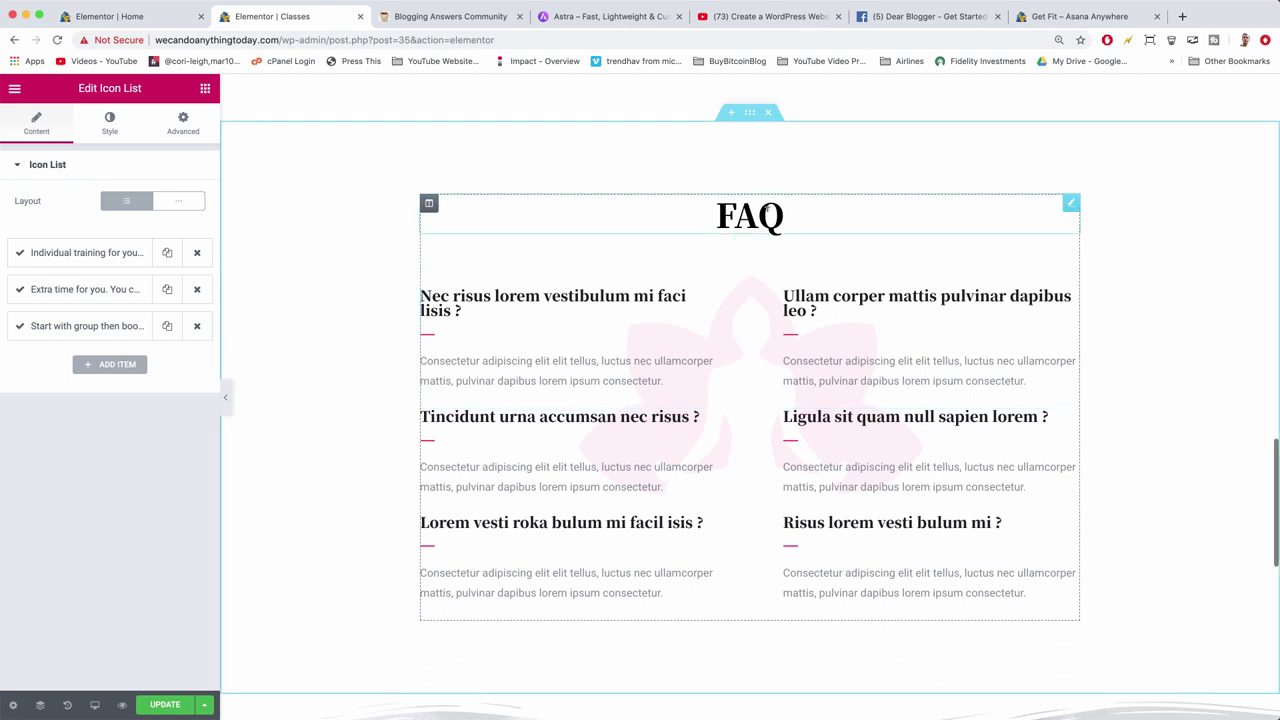
left_click(754, 205)
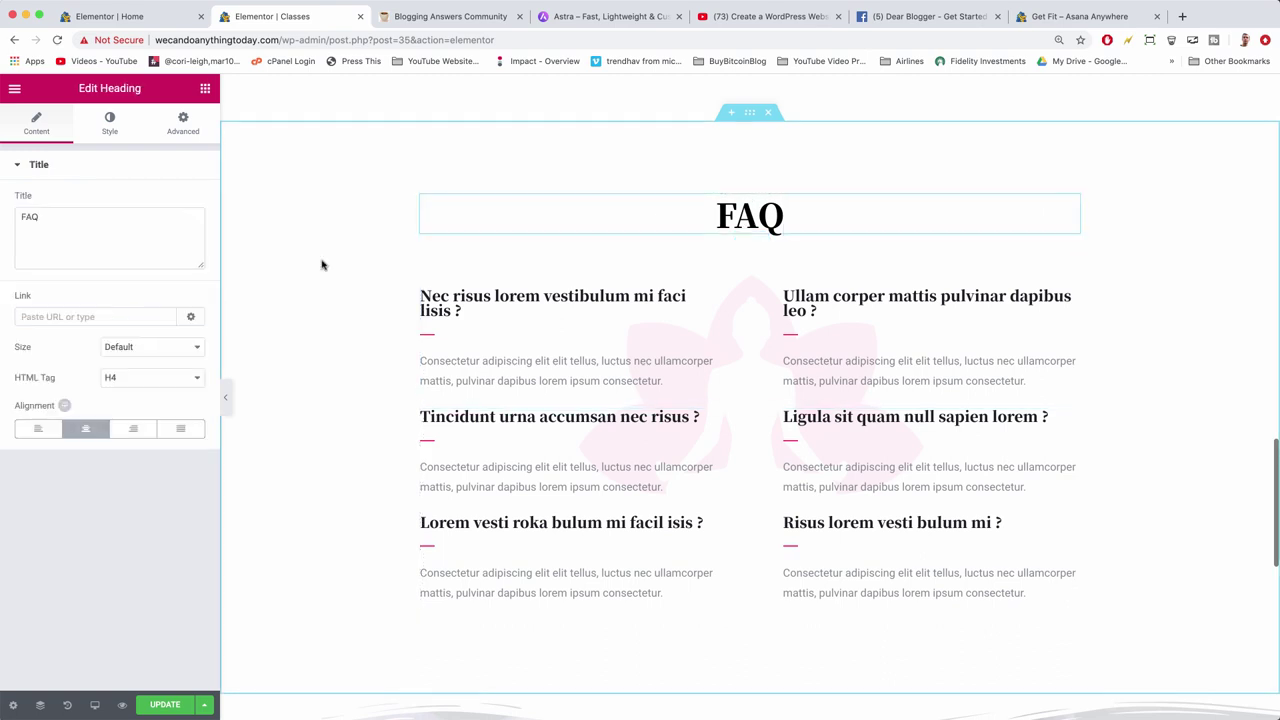
left_click(432, 297)
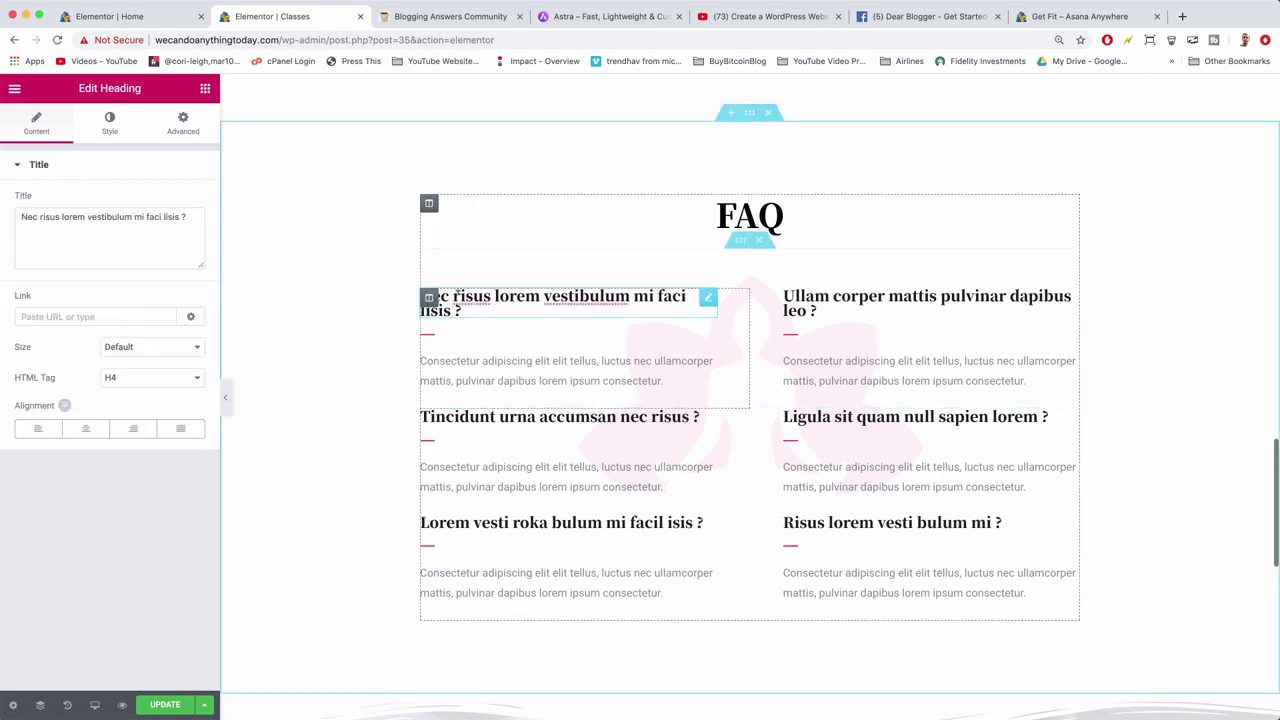
triple_click(68, 212)
type("Is it a goo")
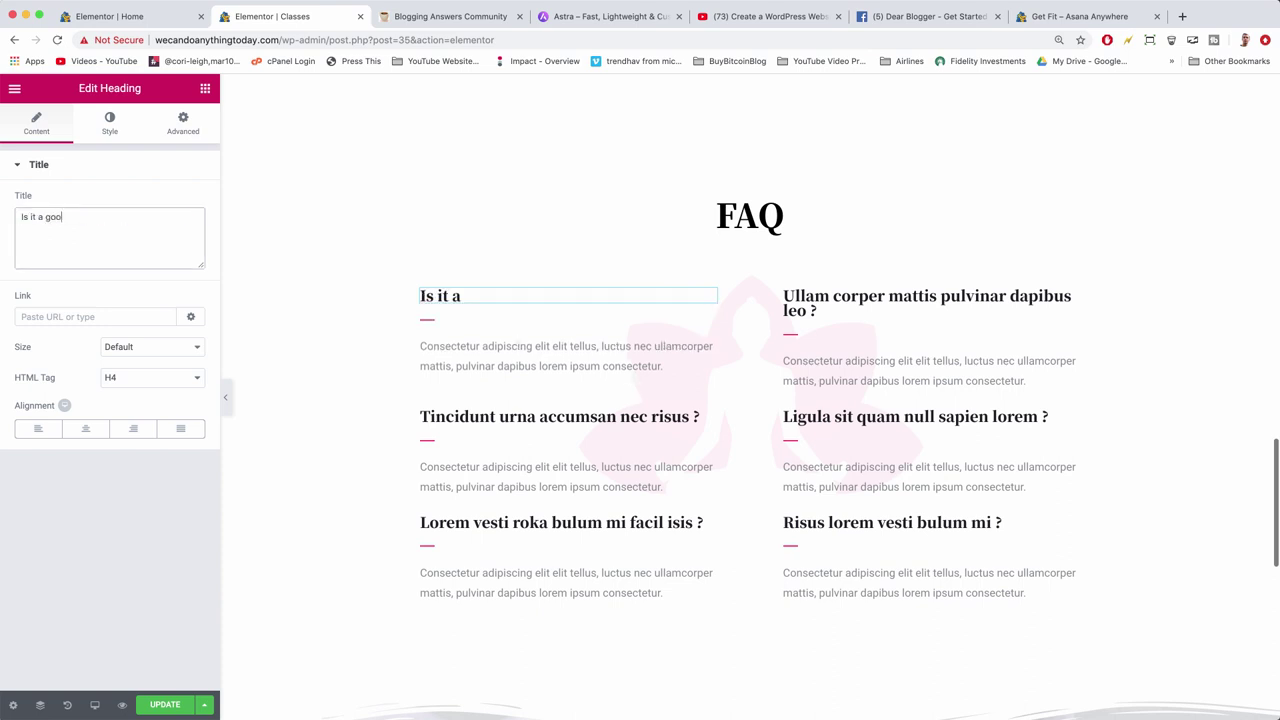
type("d value?")
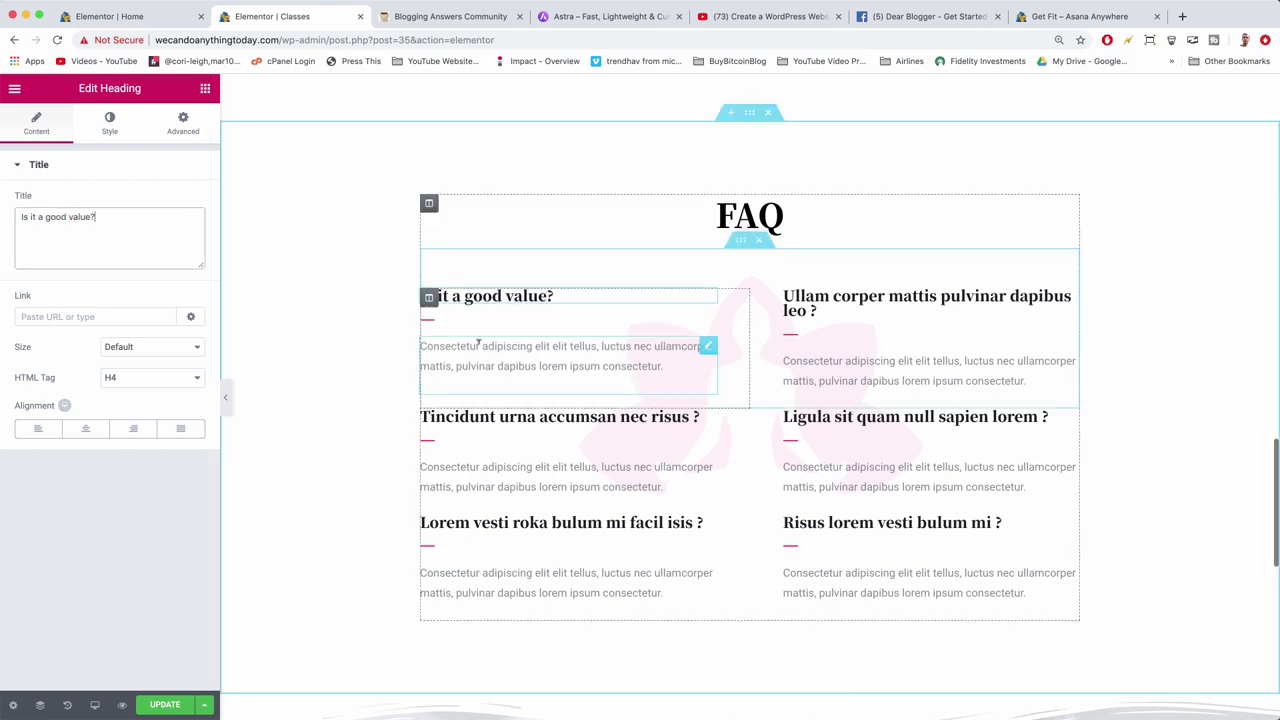
Replace the first answer's placeholder with 'Yes, of co…'.
left_click(475, 350)
triple_click(143, 375)
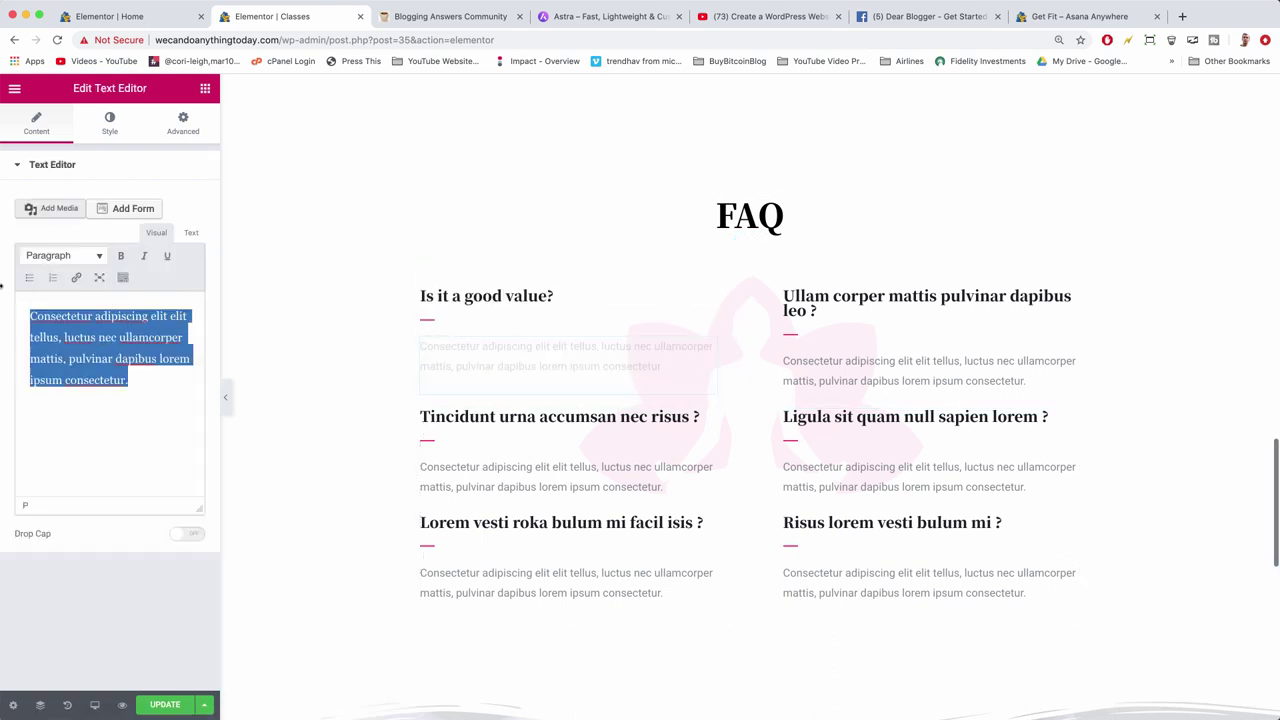
type("Yes, of course!")
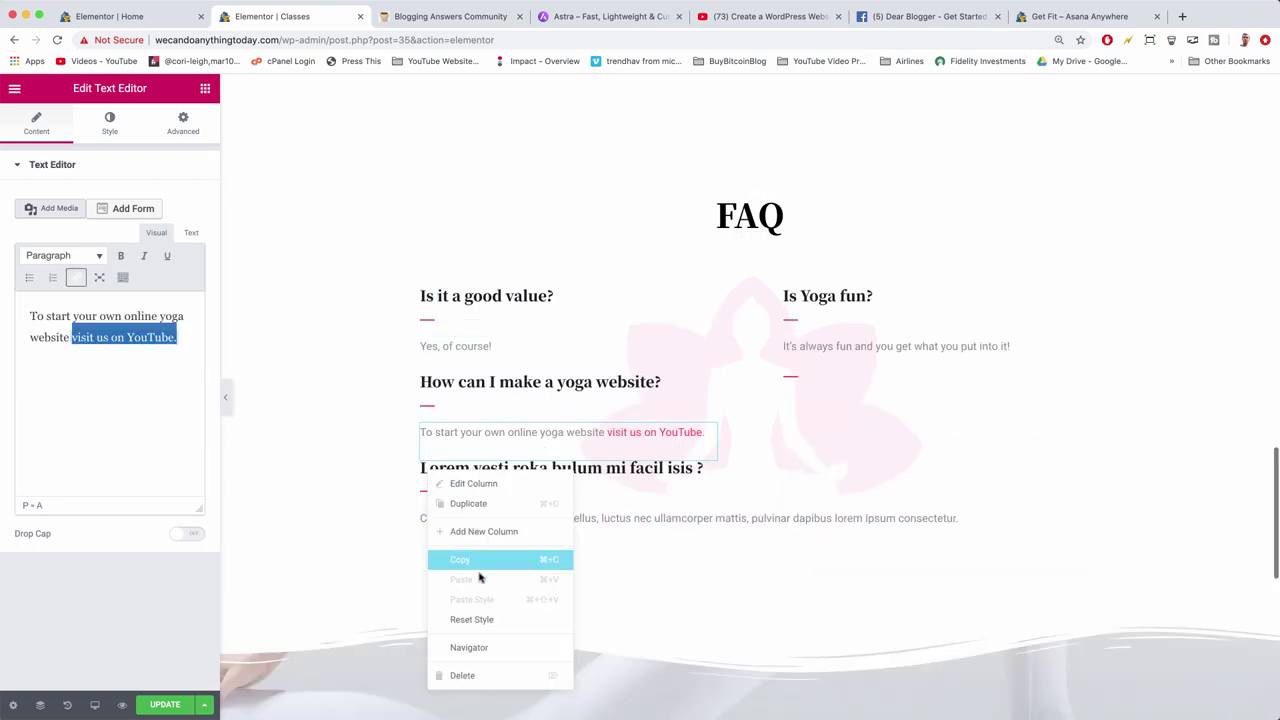
Remove the leftover placeholder FAQ entry and the empty column beside the FAQ text.
left_click(478, 677)
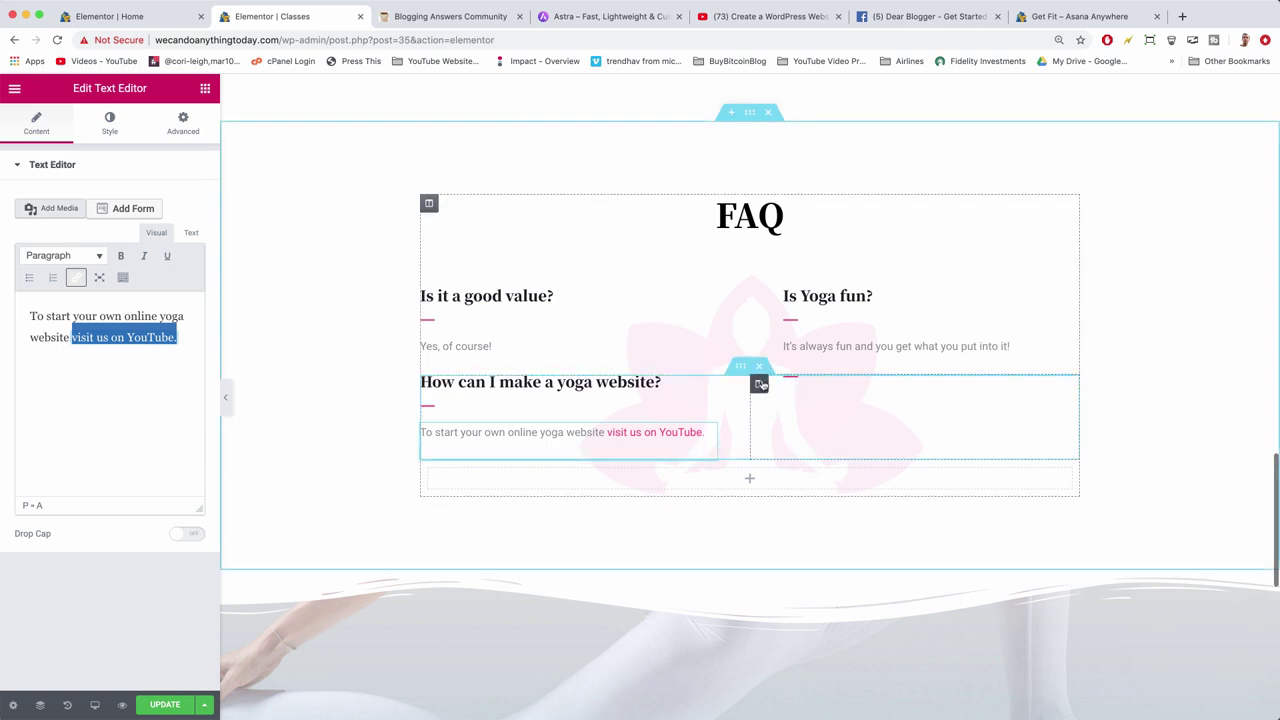
right_click(760, 385)
left_click(806, 562)
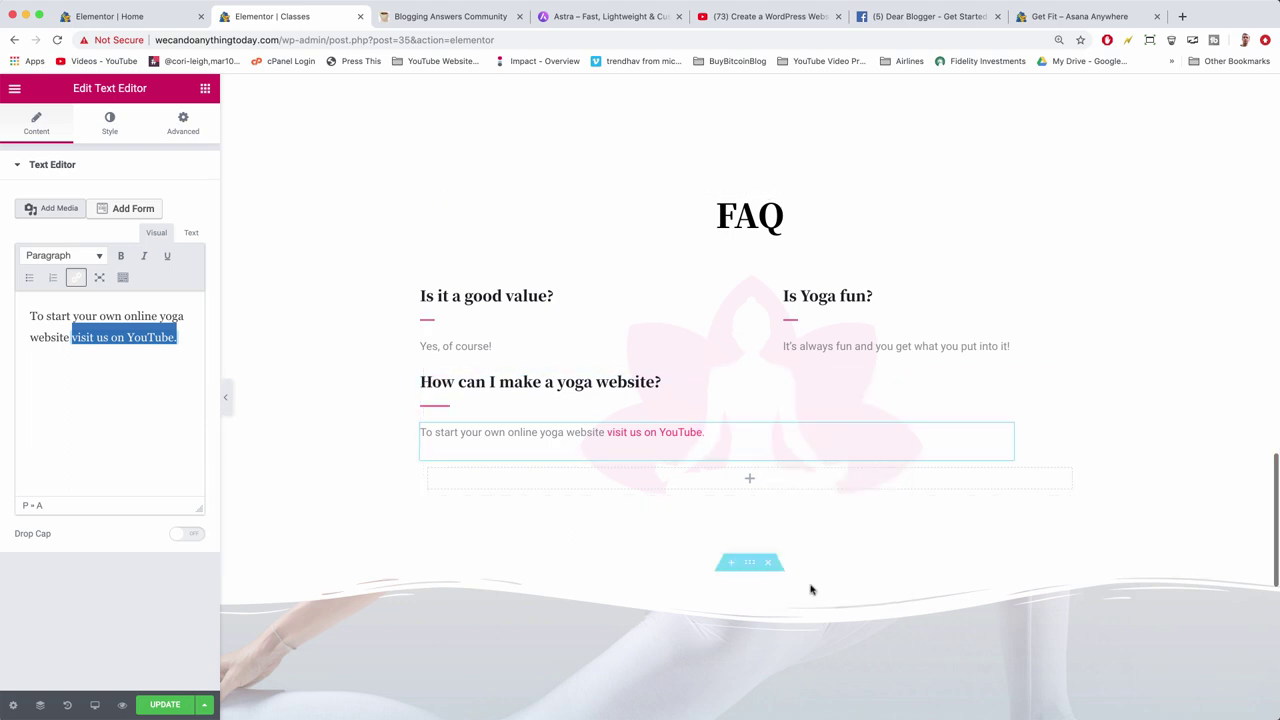
Switch to the Elementor Home editor, close the template library, and choose View Page.
scroll(421, 423, "down", 10)
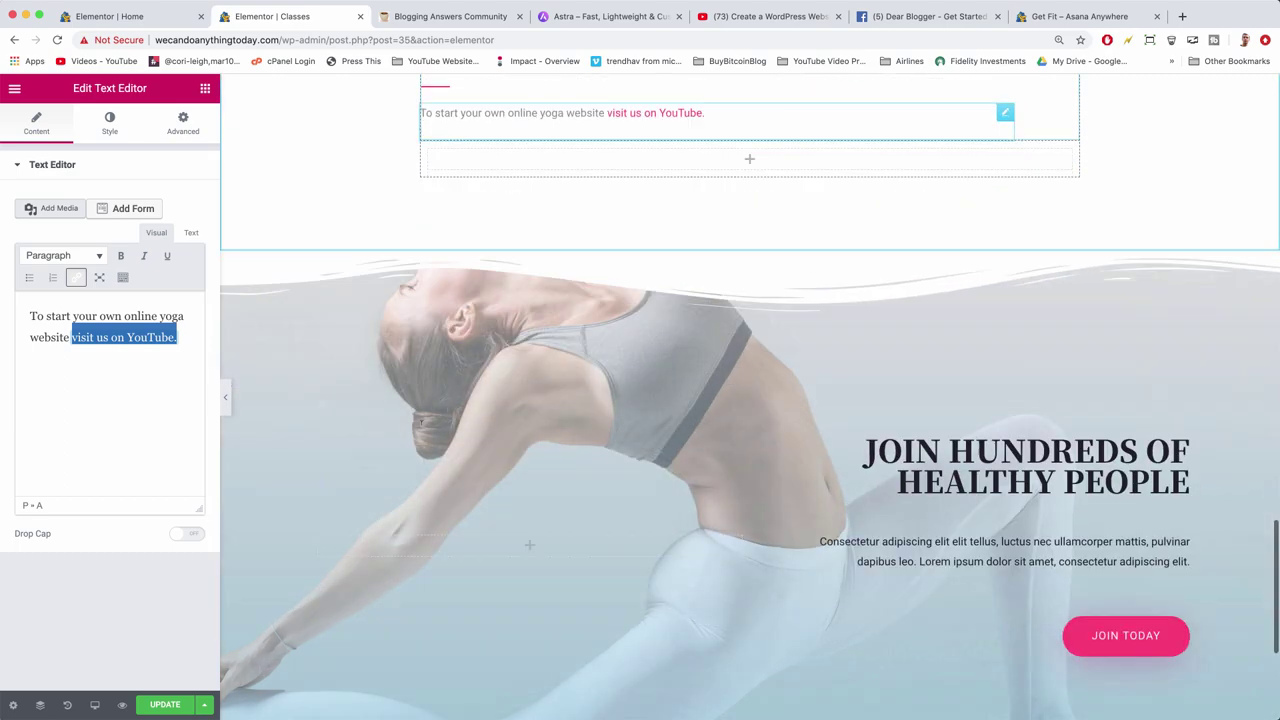
scroll(421, 425, "up", 1)
scroll(422, 429, "down", 2)
scroll(421, 429, "down", 2)
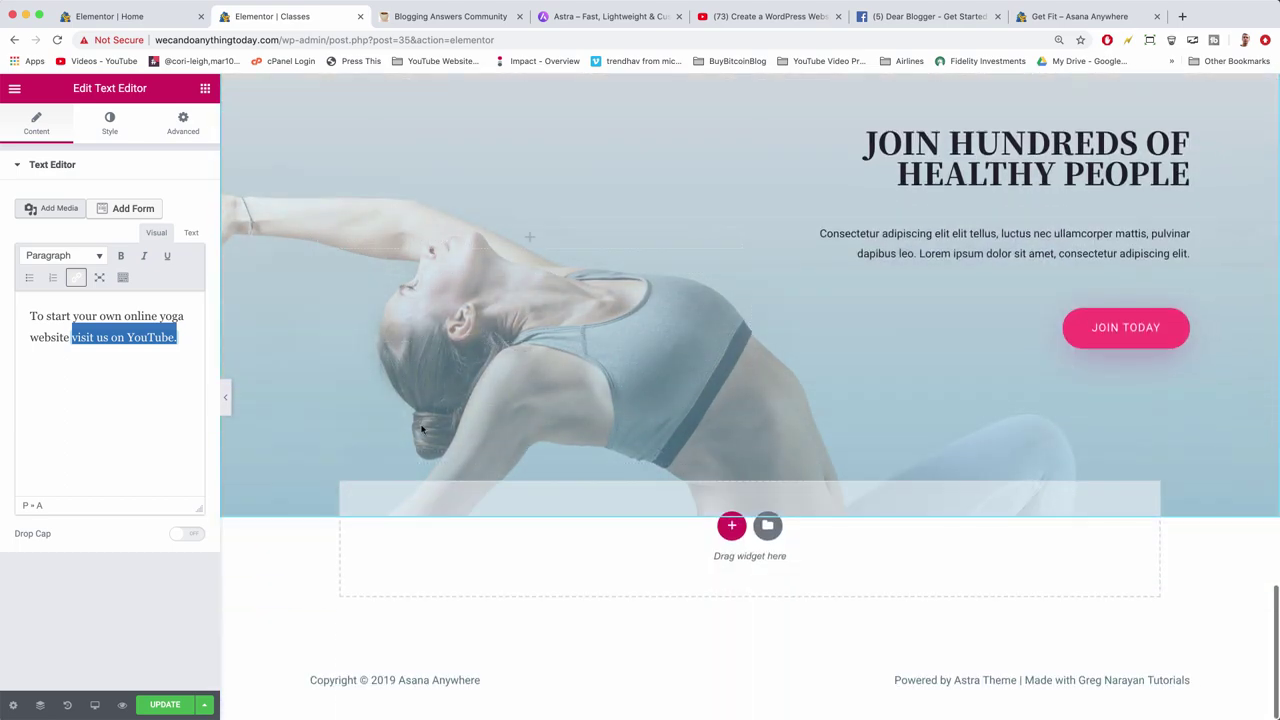
scroll(614, 245, "up", 6)
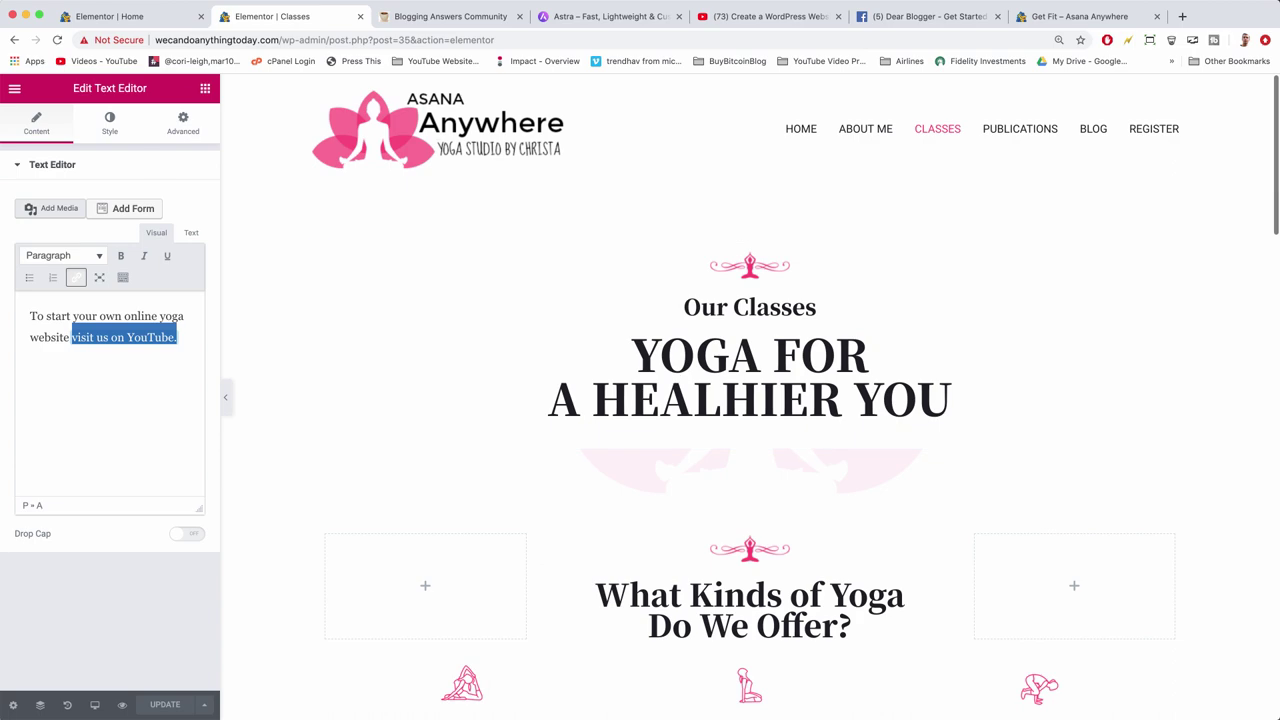
left_click(152, 12)
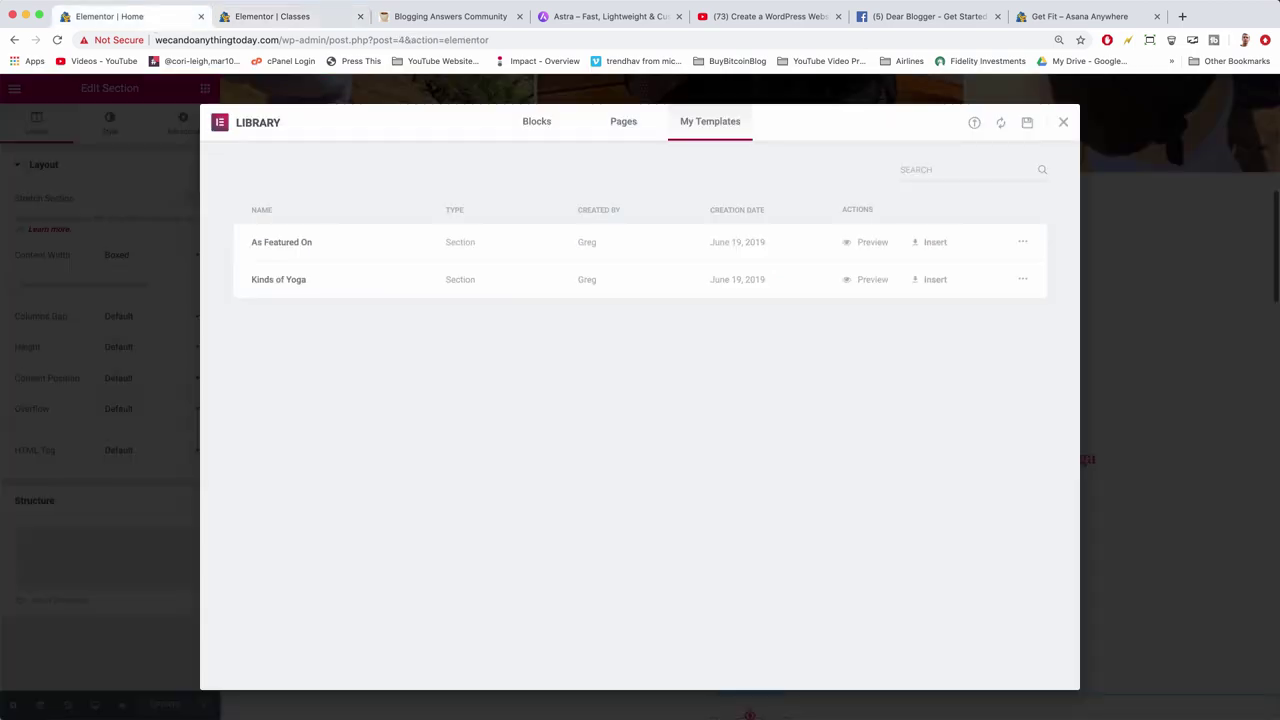
left_click(1063, 122)
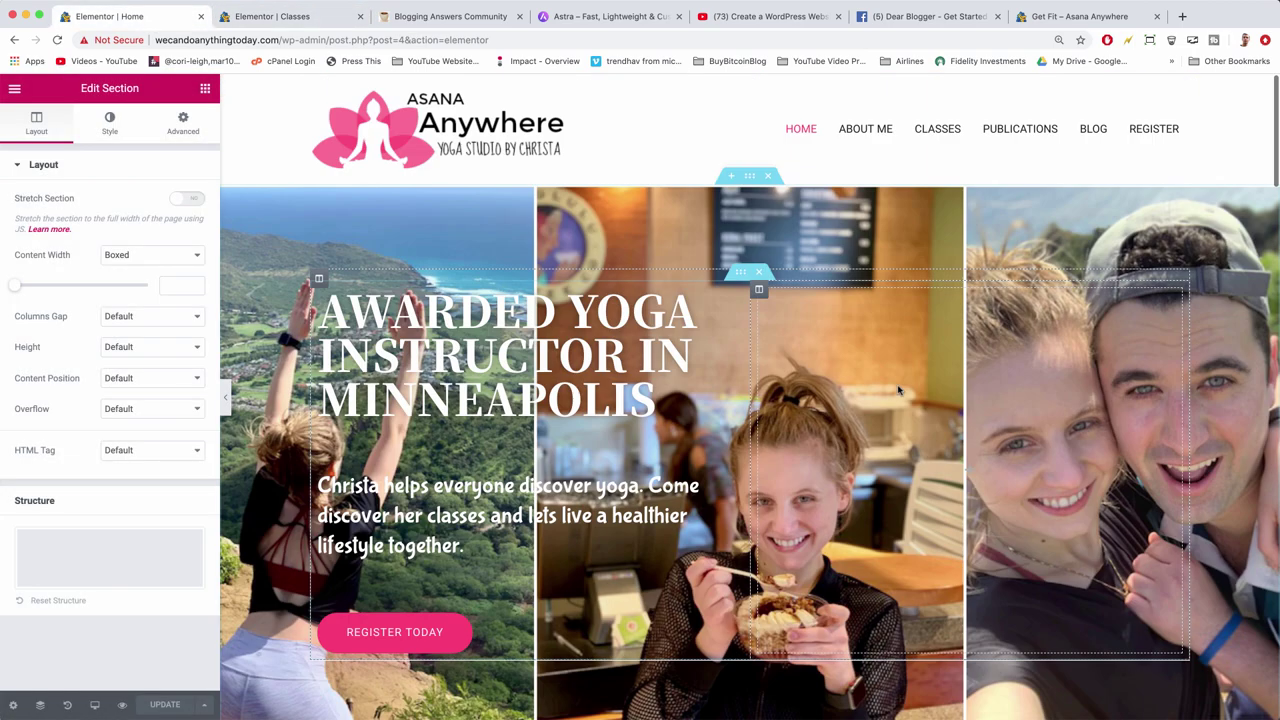
left_click(14, 90)
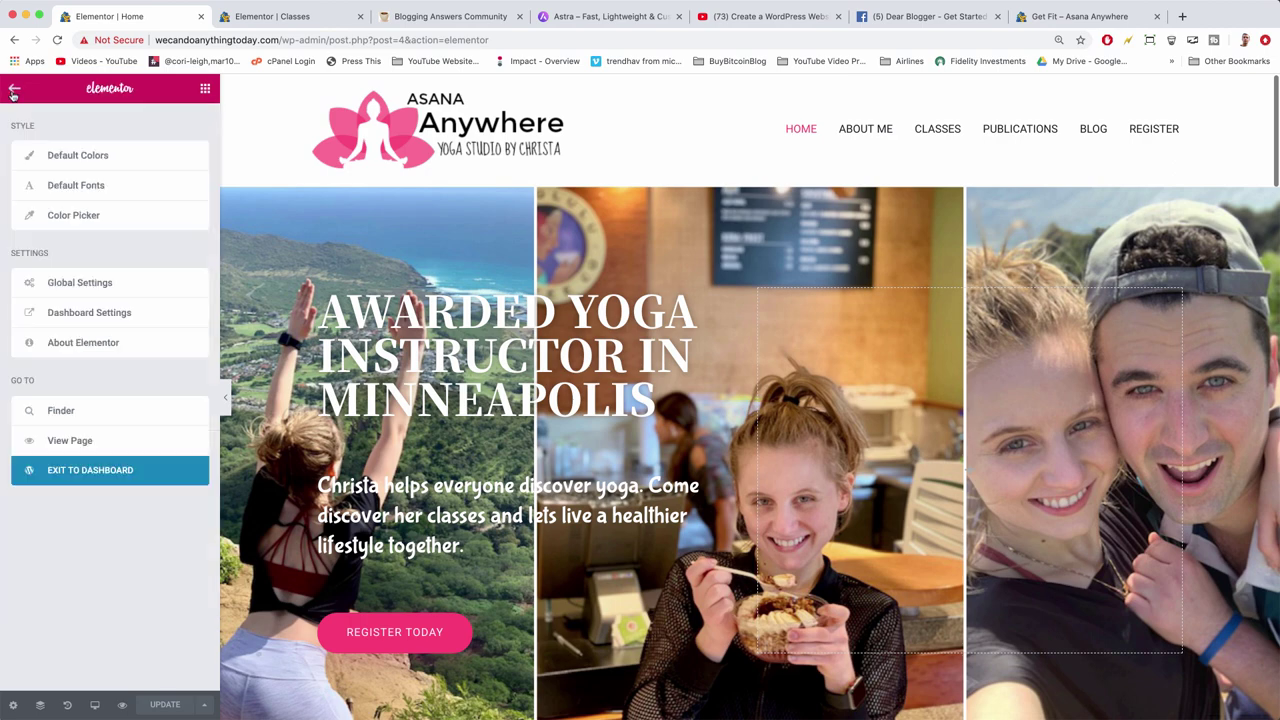
left_click(62, 458)
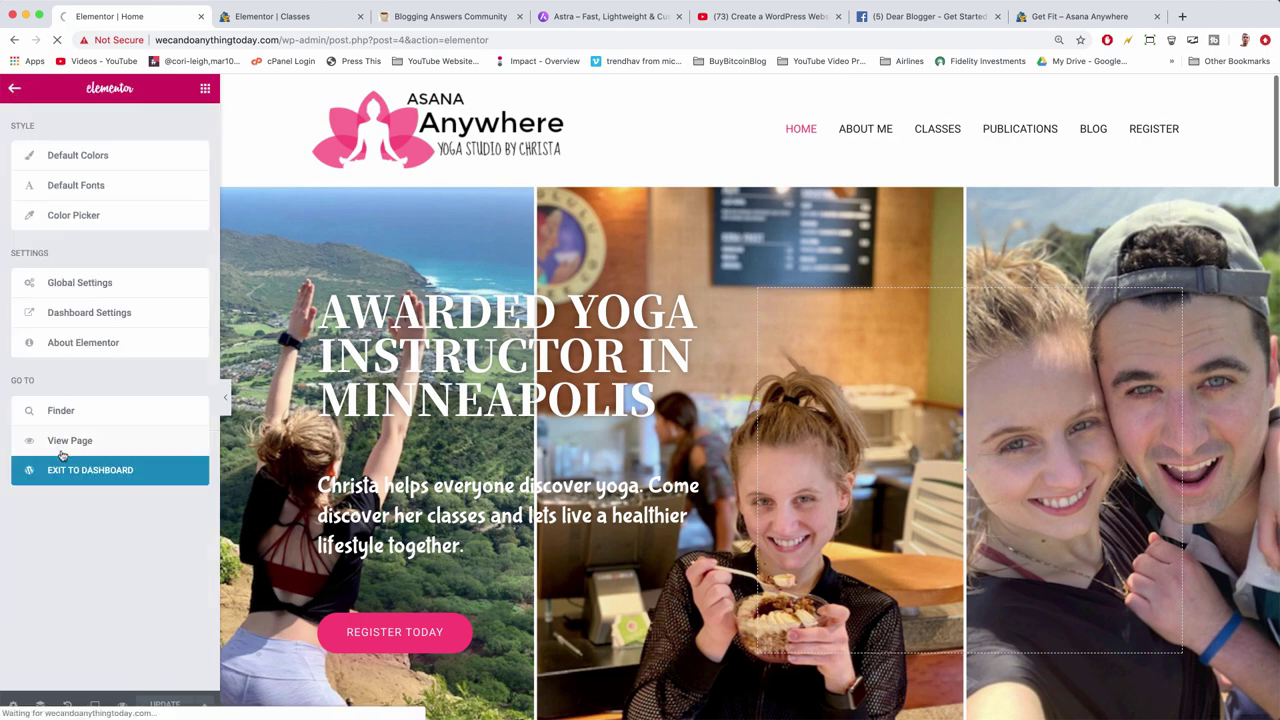
mouse_move(123, 93)
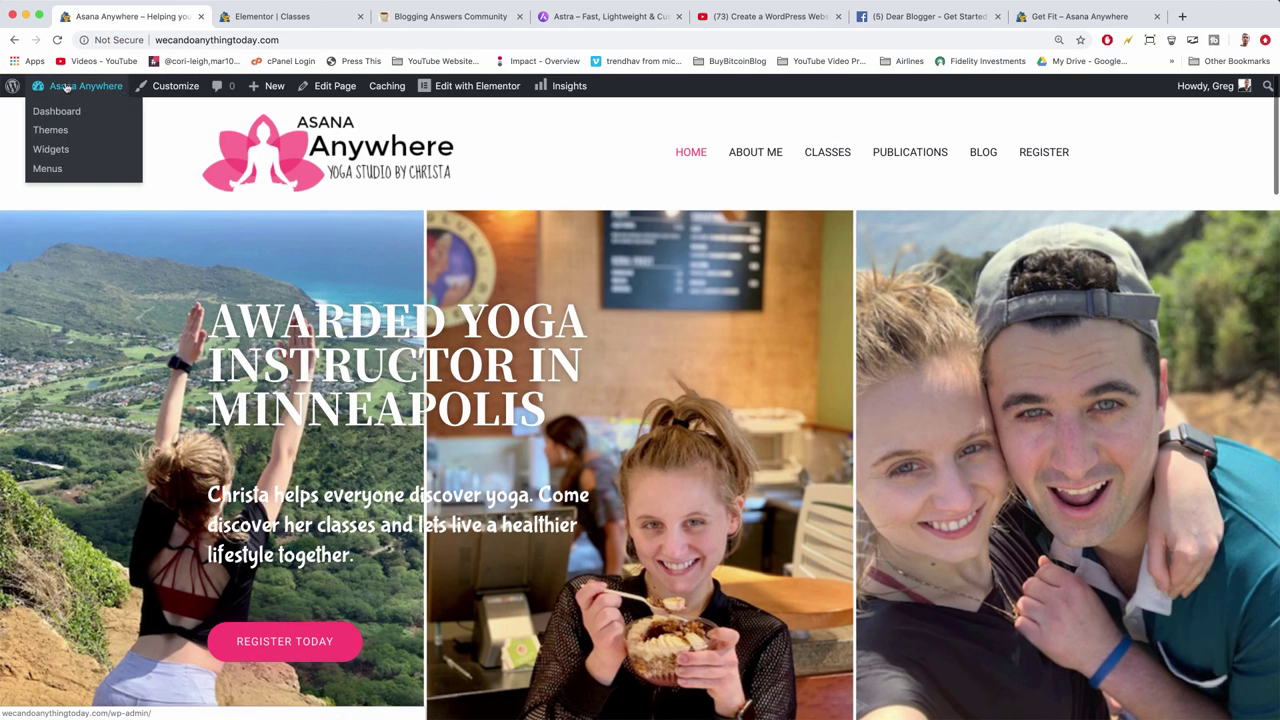
Remove PUBLICATIONS from the Main Menu and save the menu.
left_click(47, 169)
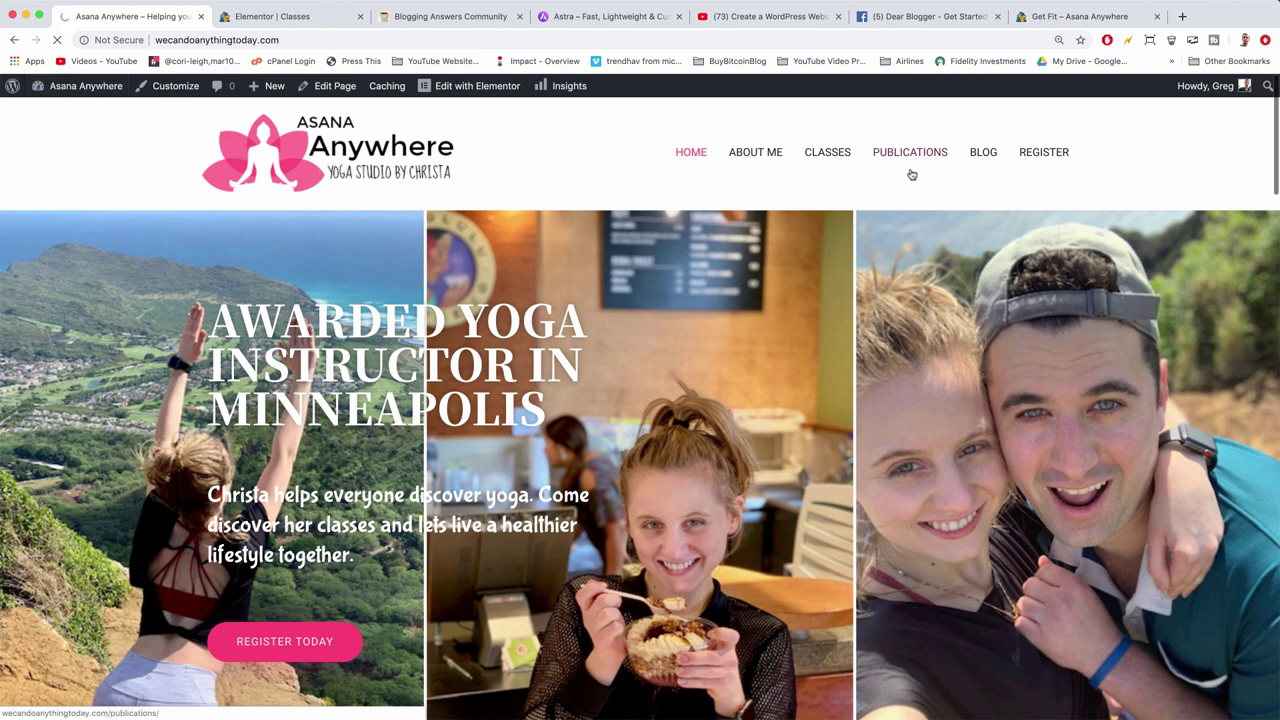
scroll(265, 347, "down", 5)
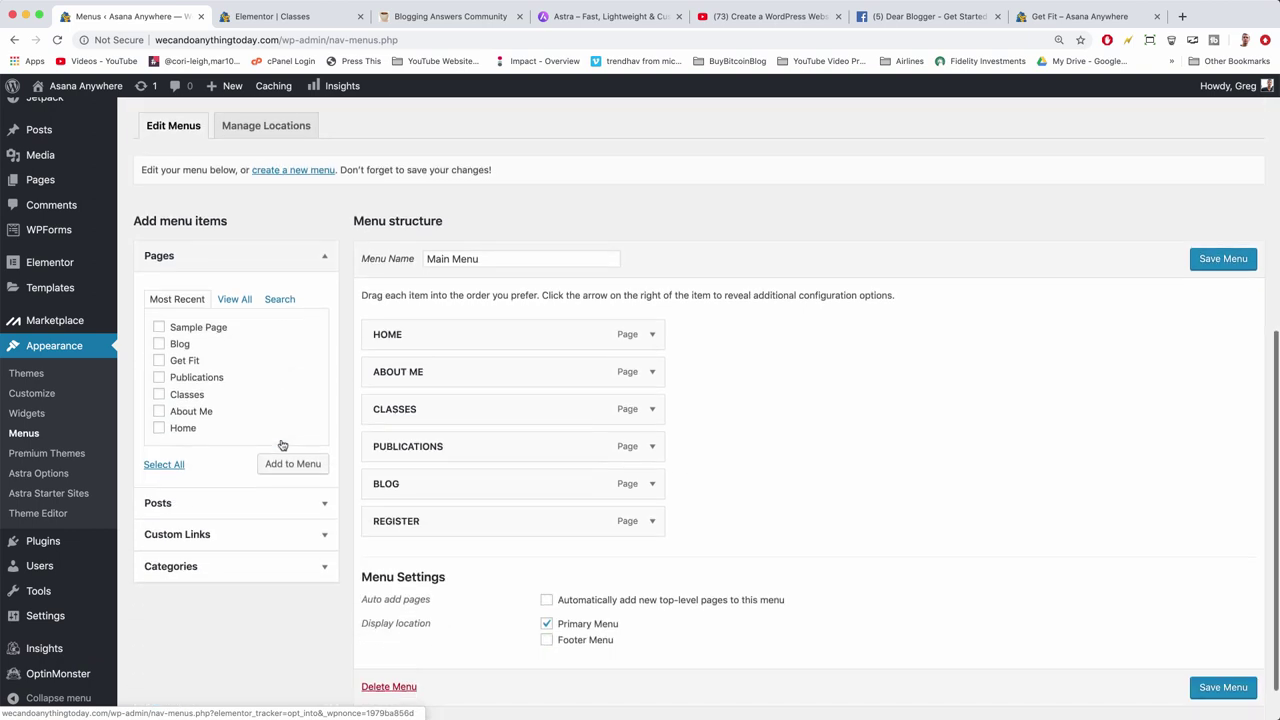
left_click(652, 411)
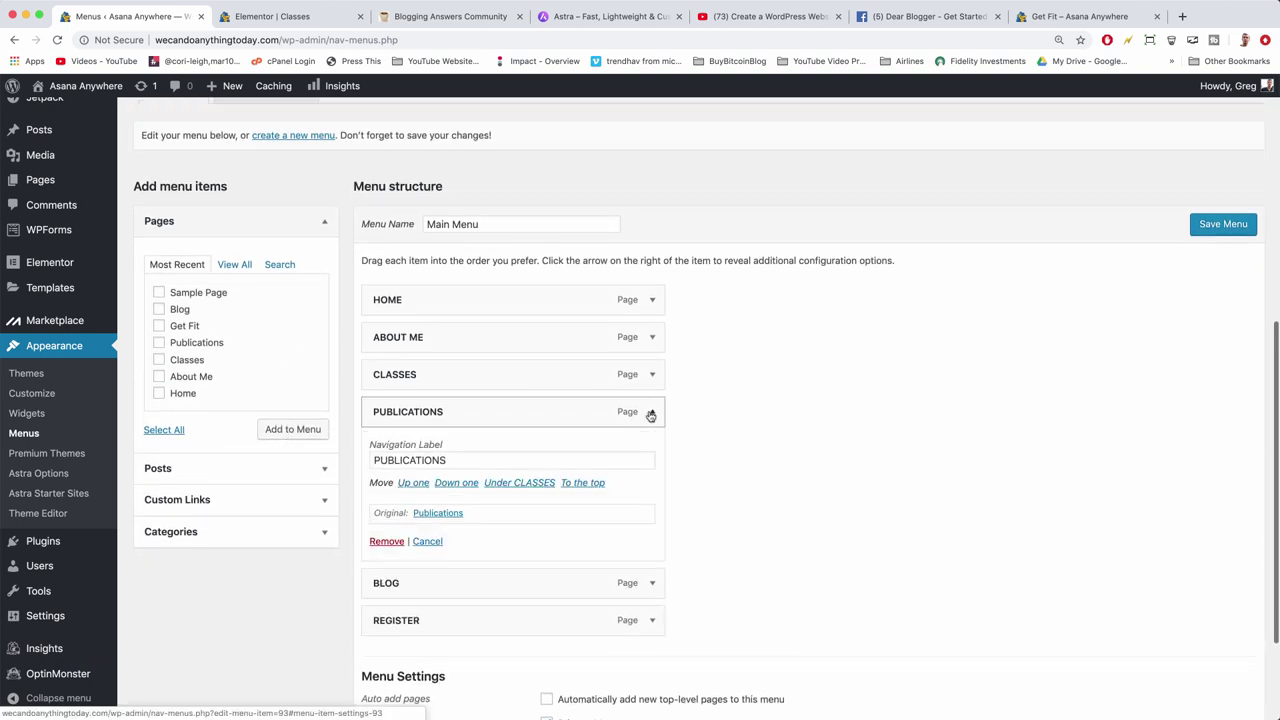
left_click(386, 540)
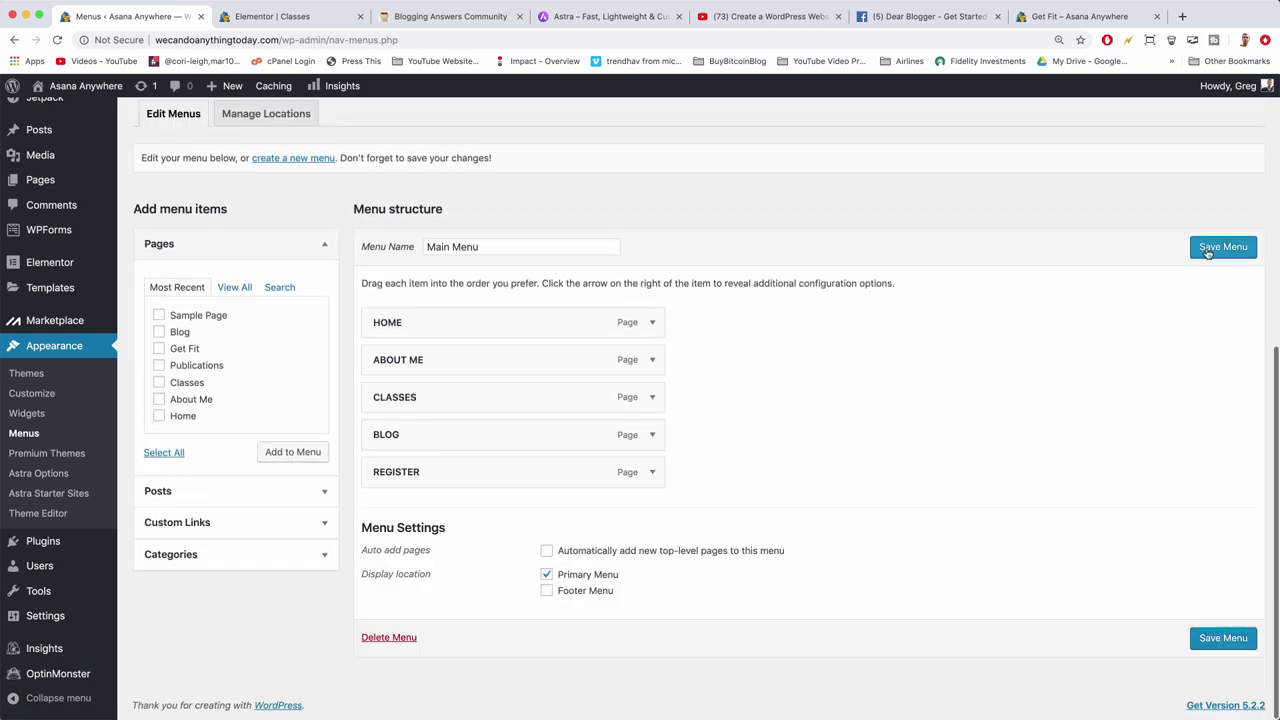
left_click(1192, 250)
mouse_move(60, 142)
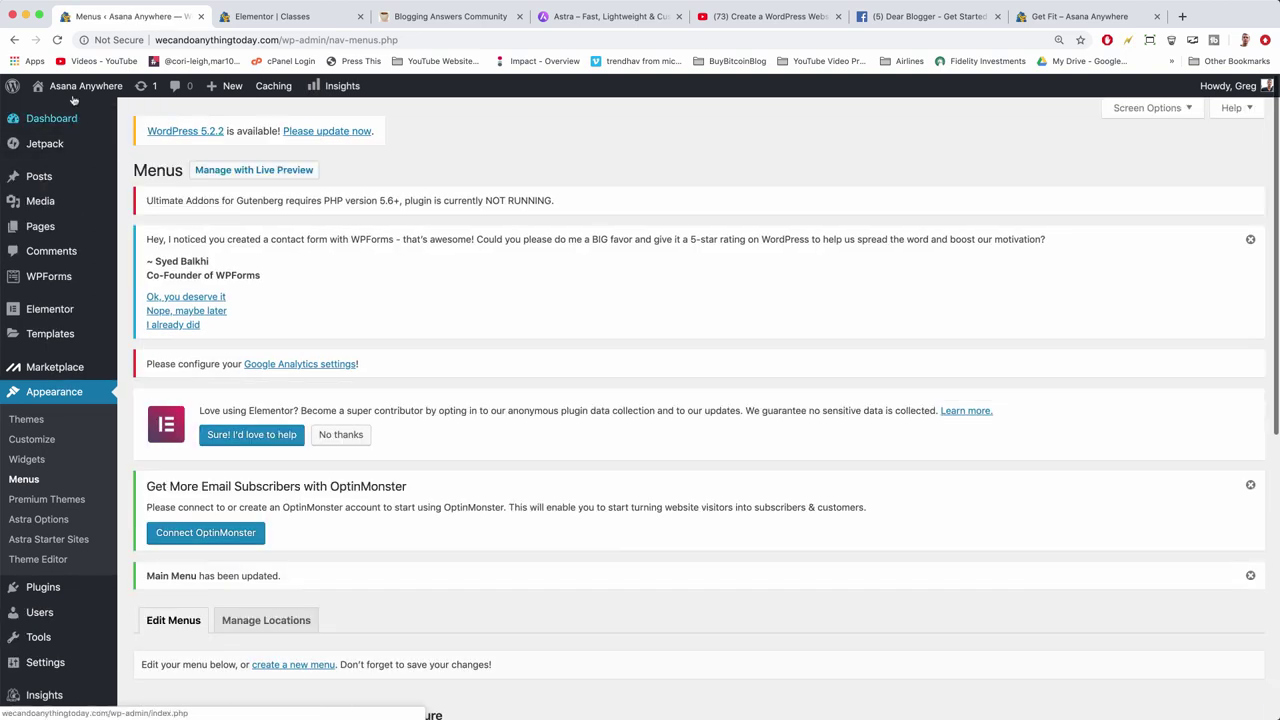
mouse_move(66, 92)
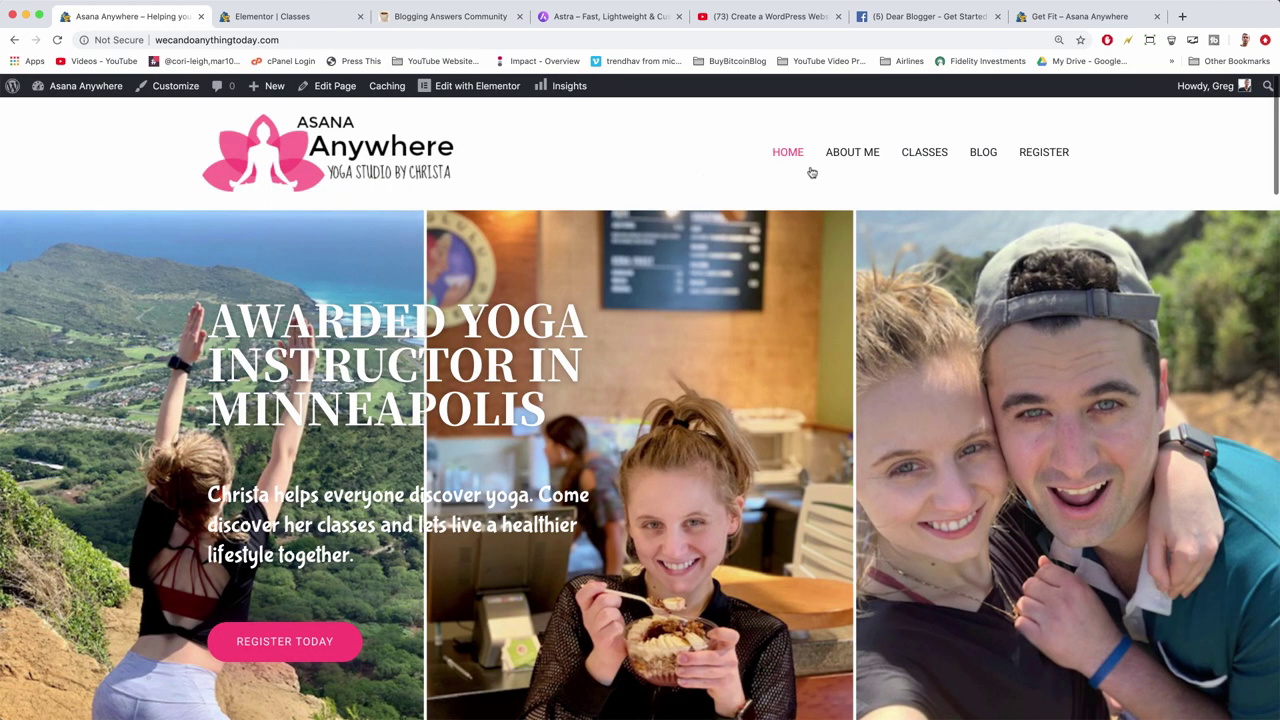
Open the Blog page from the site menu in the block editor and dismiss the welcome tips.
left_click(981, 154)
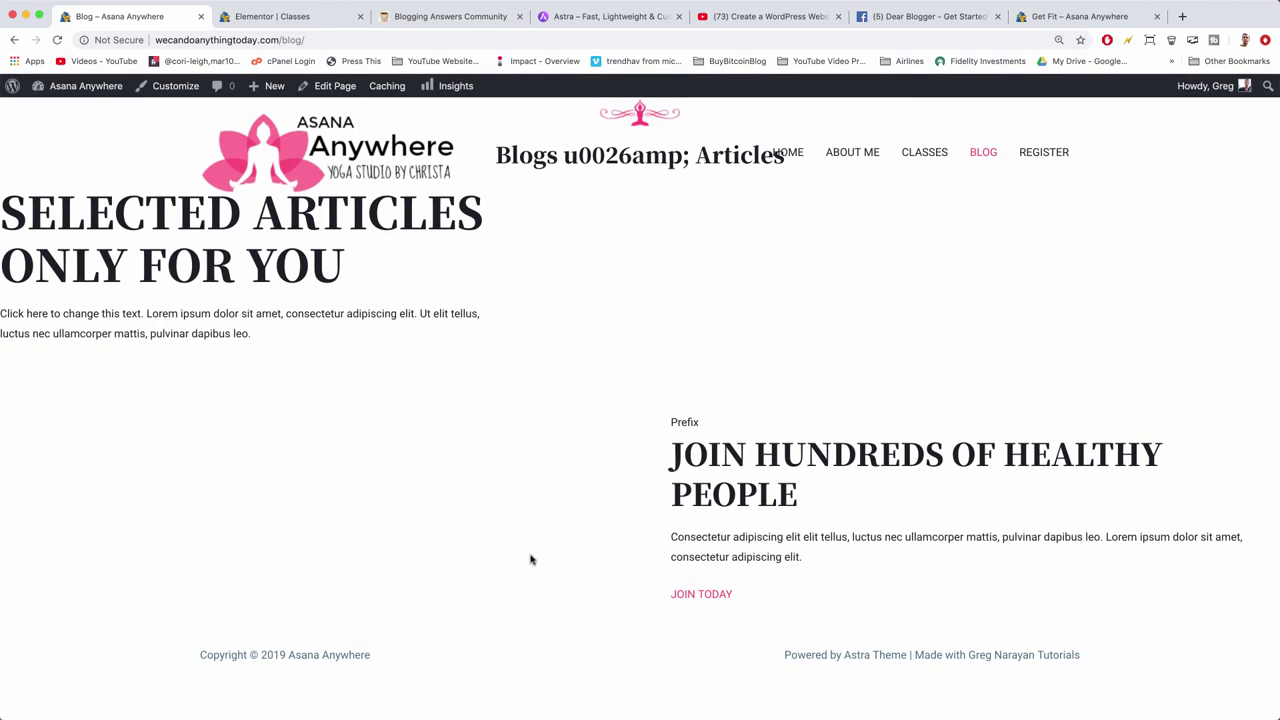
left_click(336, 86)
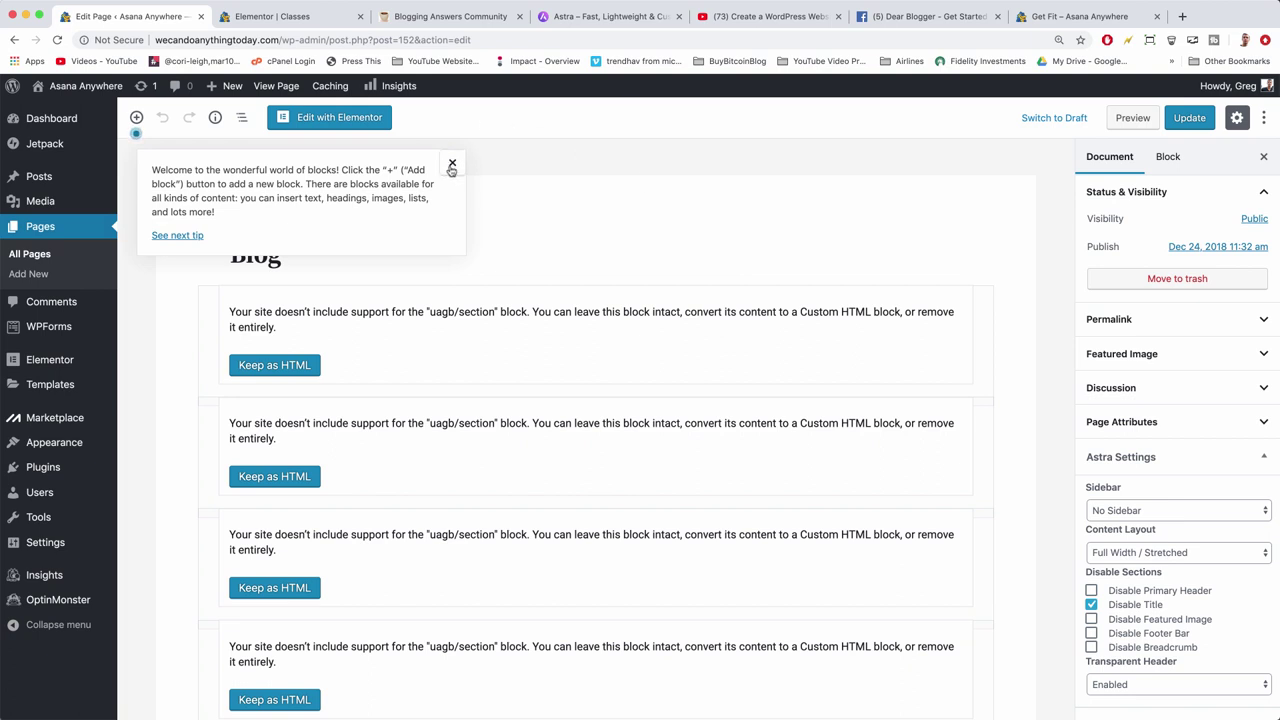
left_click(451, 165)
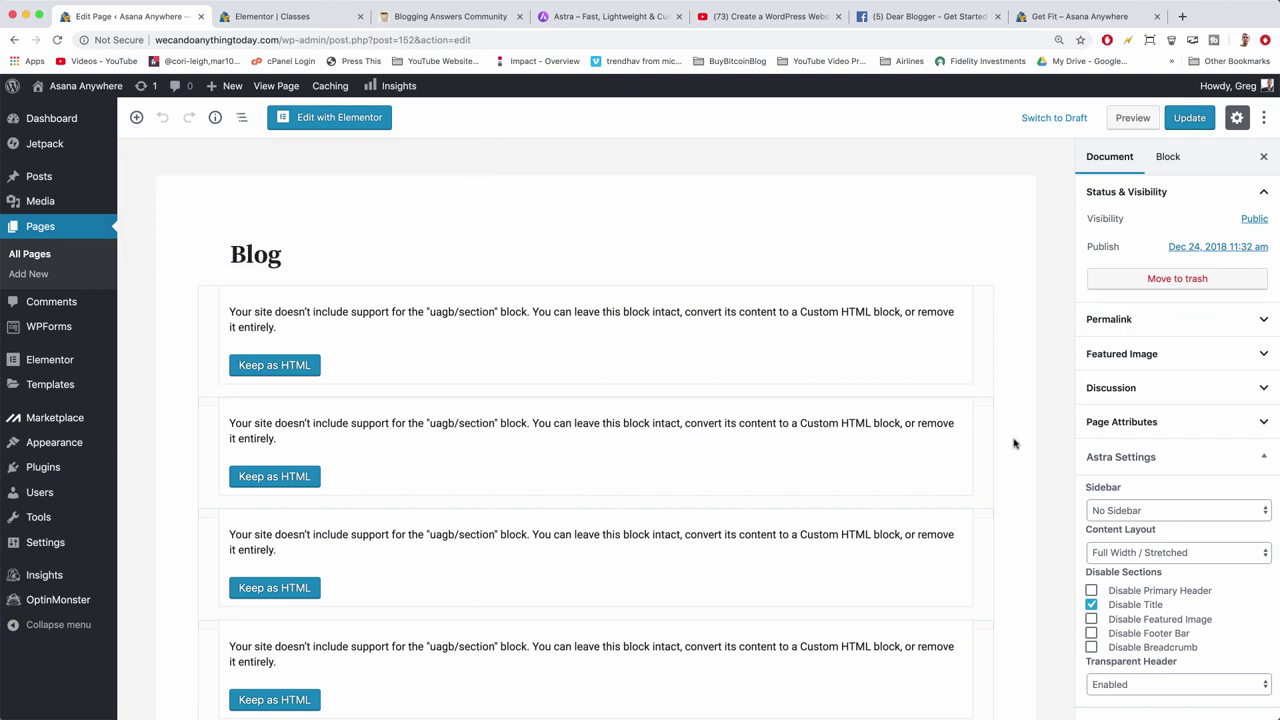
scroll(1014, 443, "down", 3)
scroll(1014, 443, "up", 3)
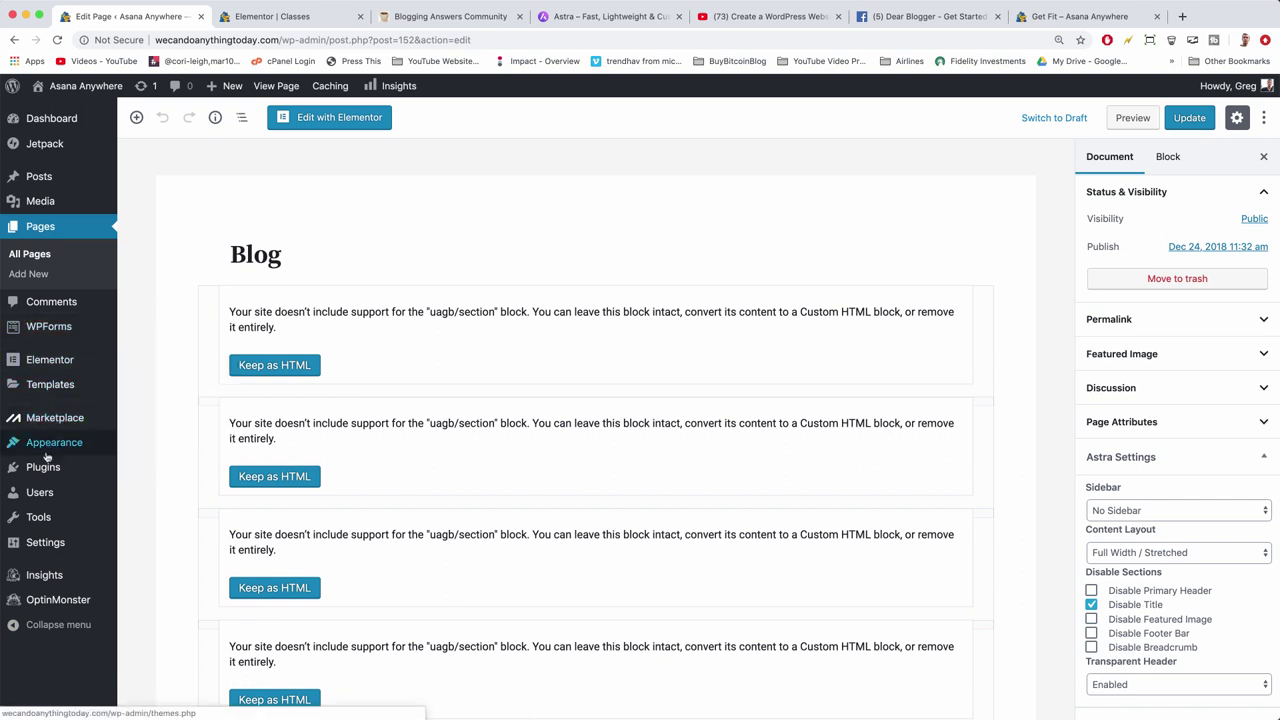
Search the plugin directory for 'clas', then install and activate Classic Editor.
mouse_move(46, 471)
left_click(128, 491)
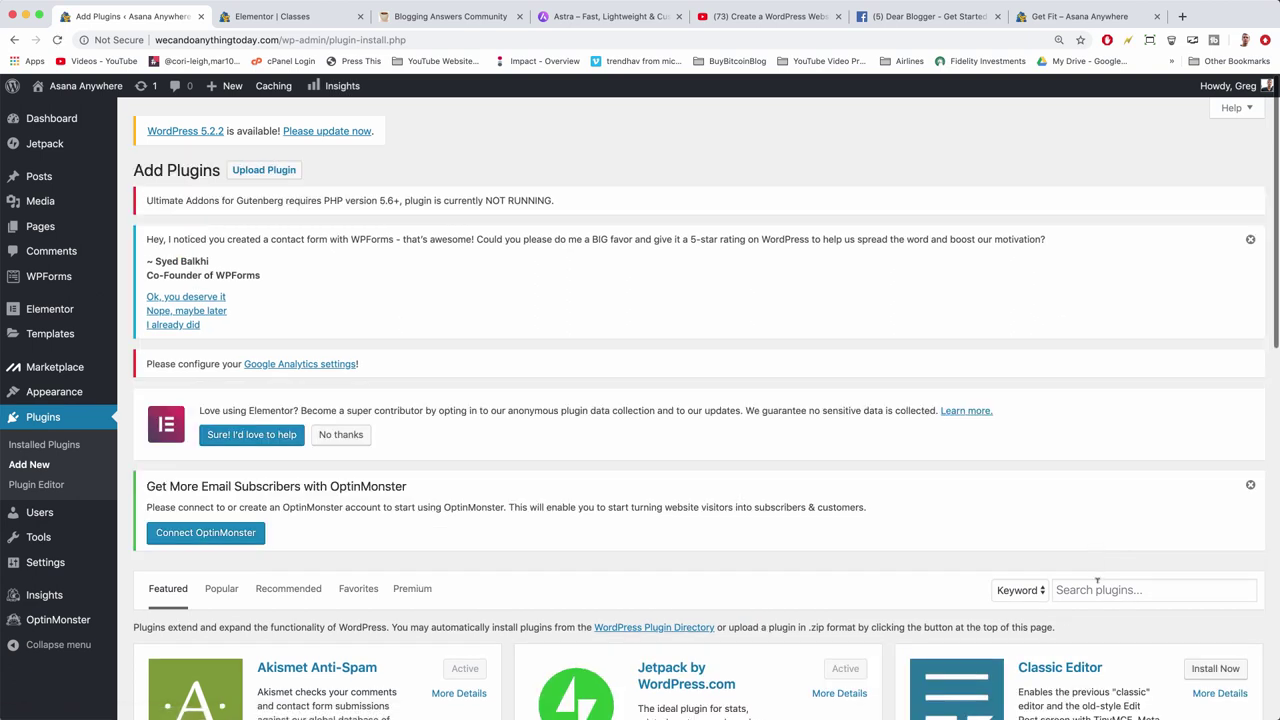
left_click(1098, 591)
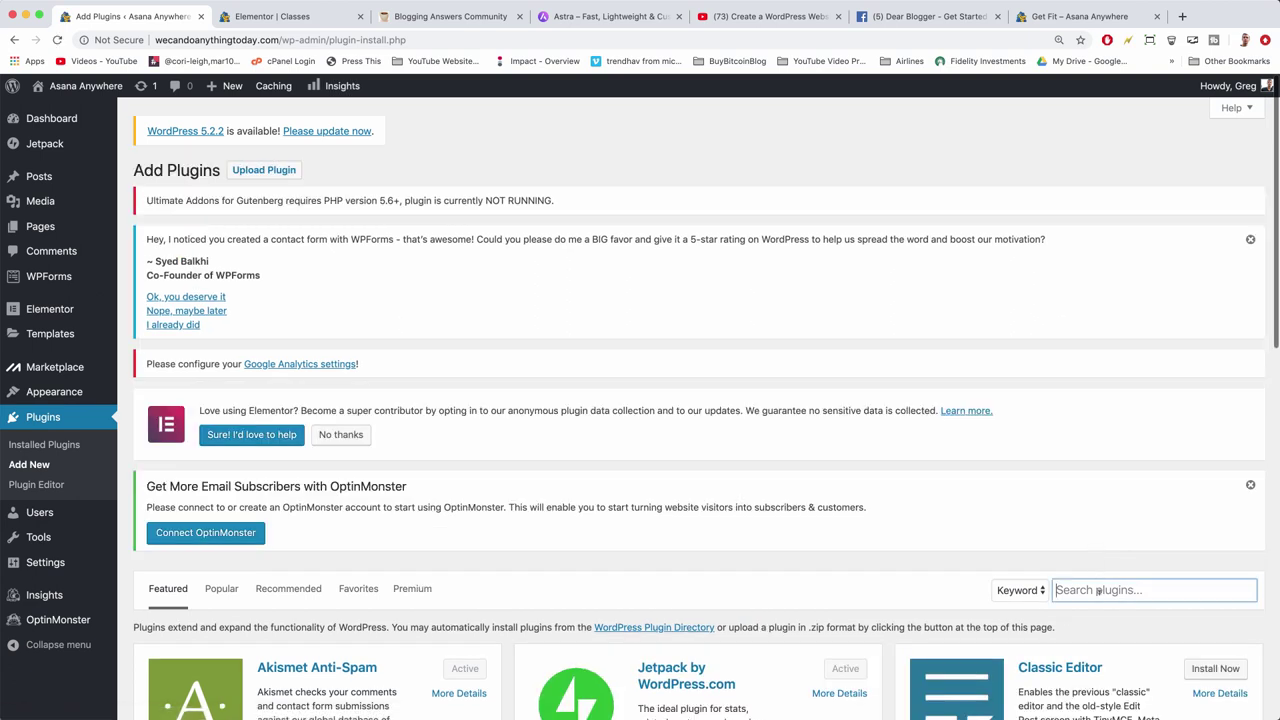
type("classic editor")
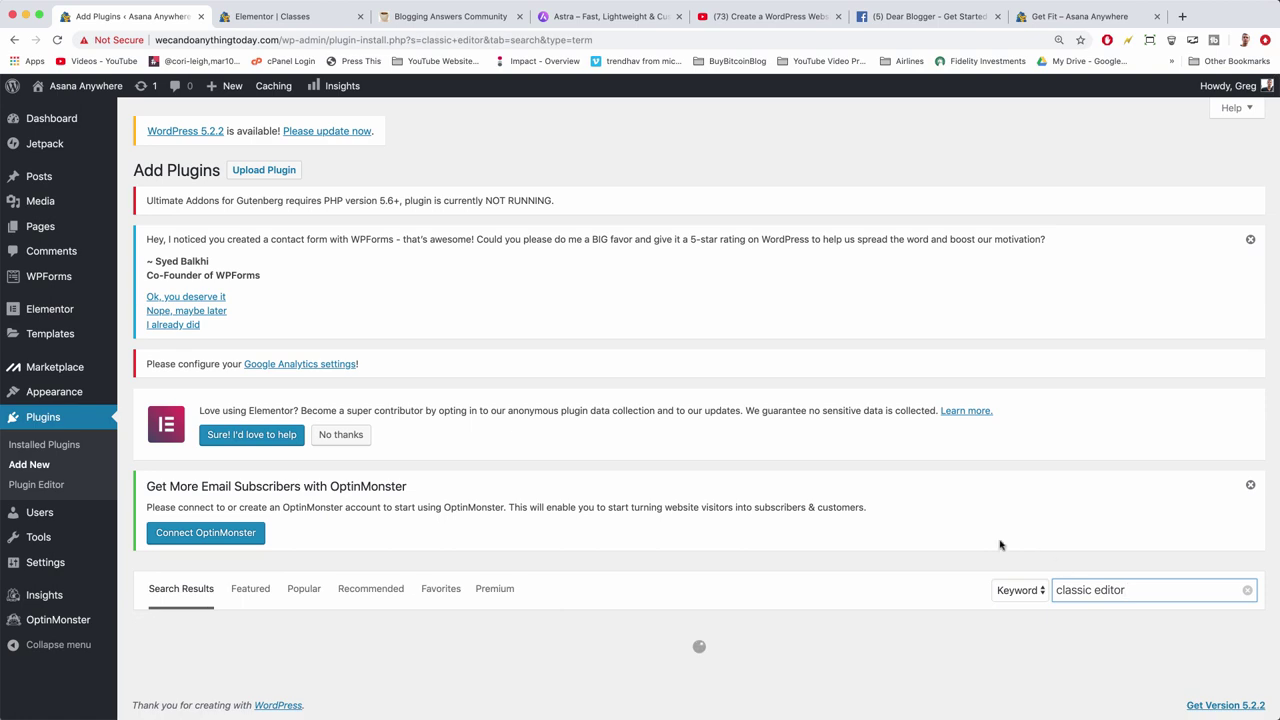
scroll(869, 563, "down", 6)
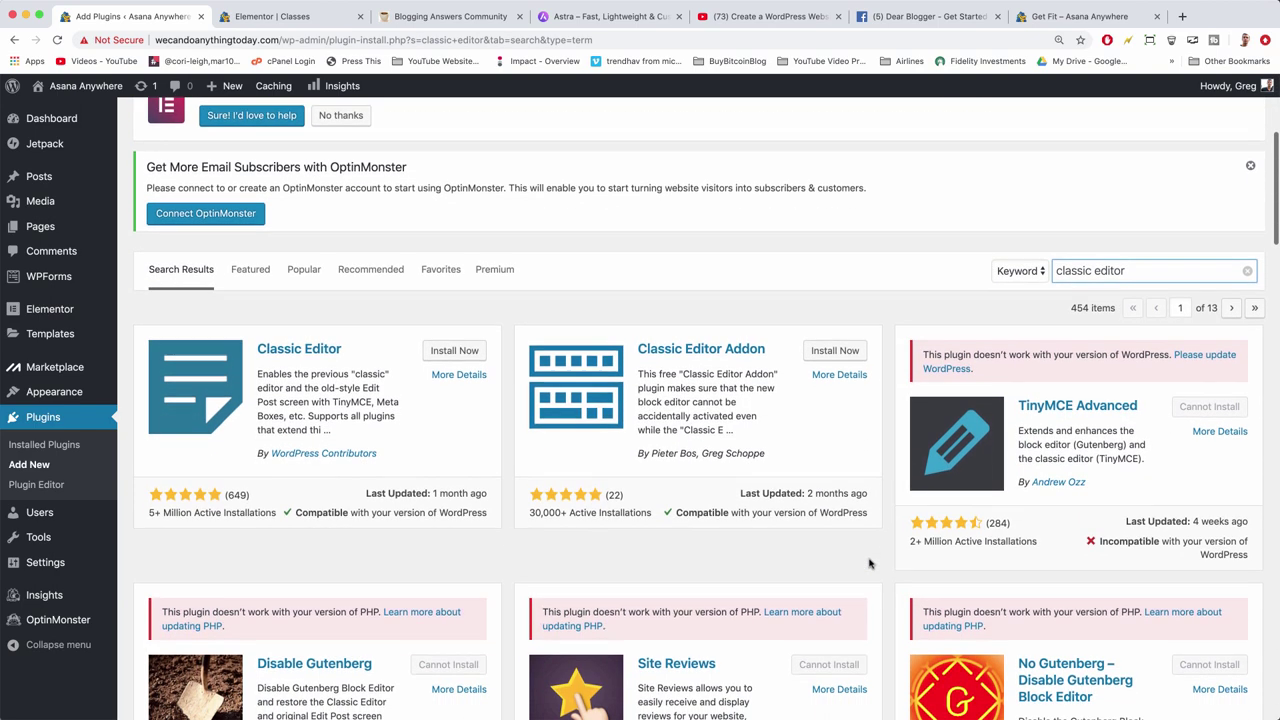
scroll(869, 563, "down", 2)
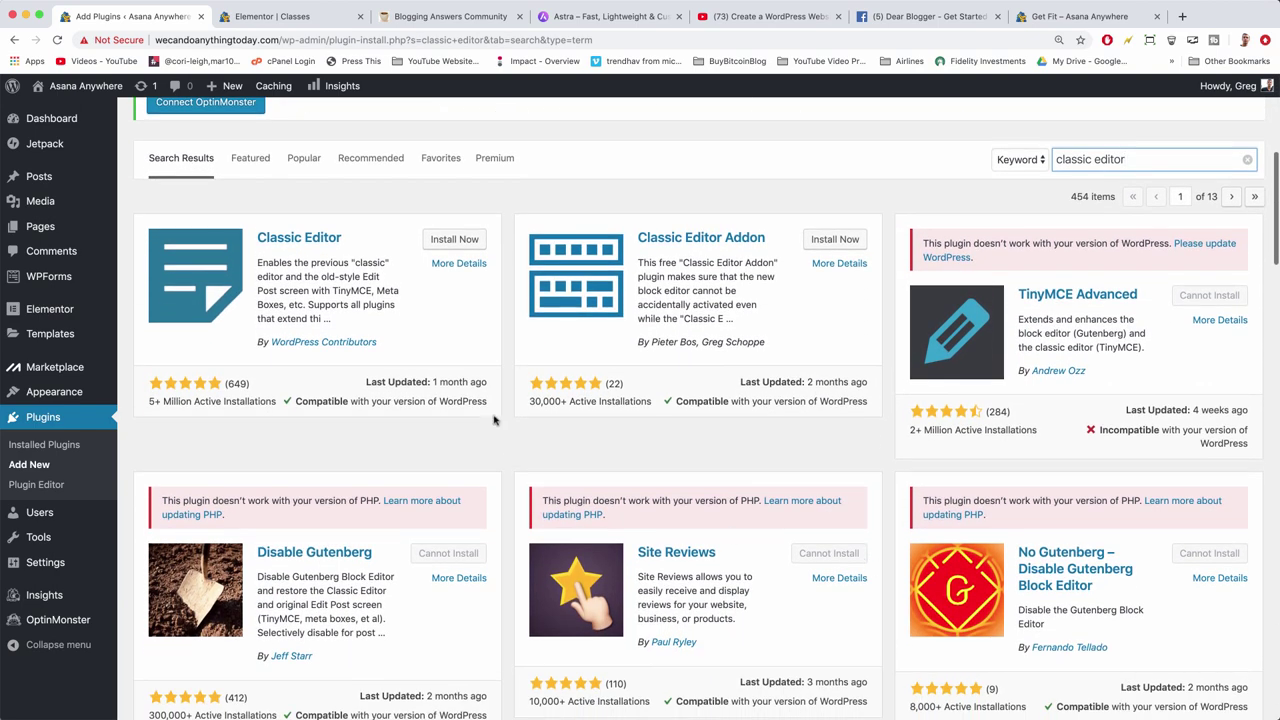
left_click(455, 240)
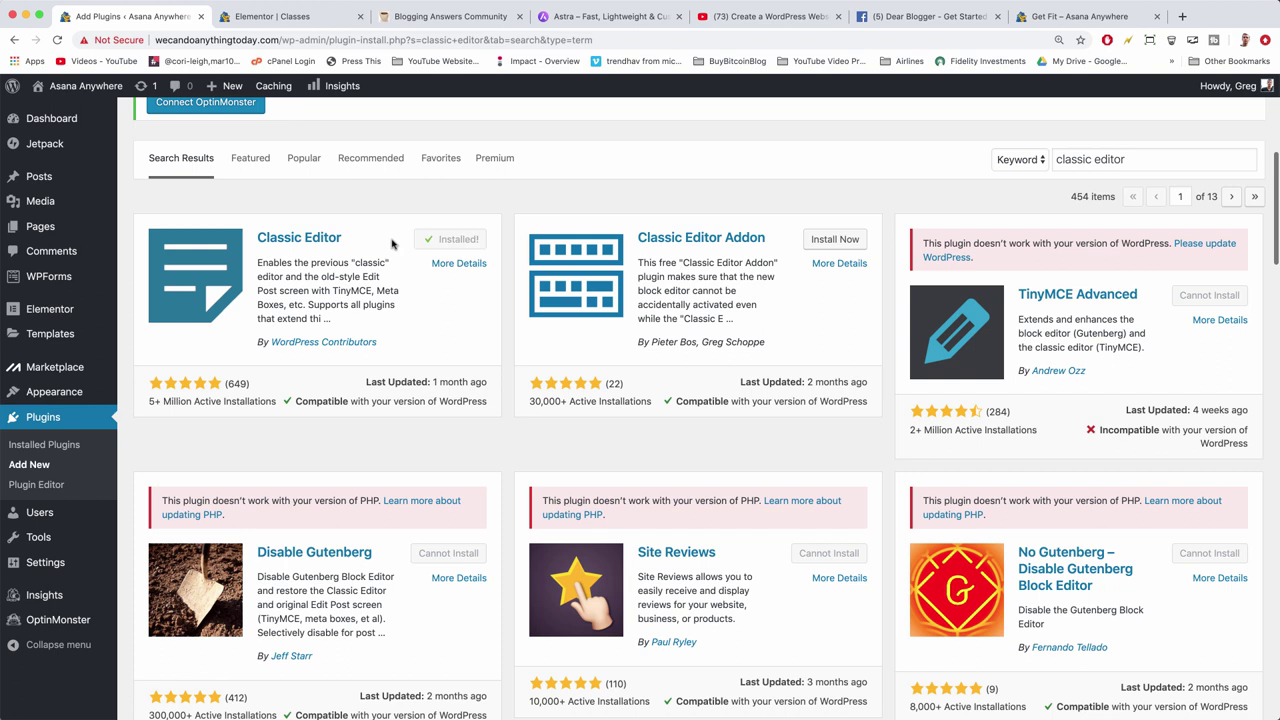
left_click(454, 246)
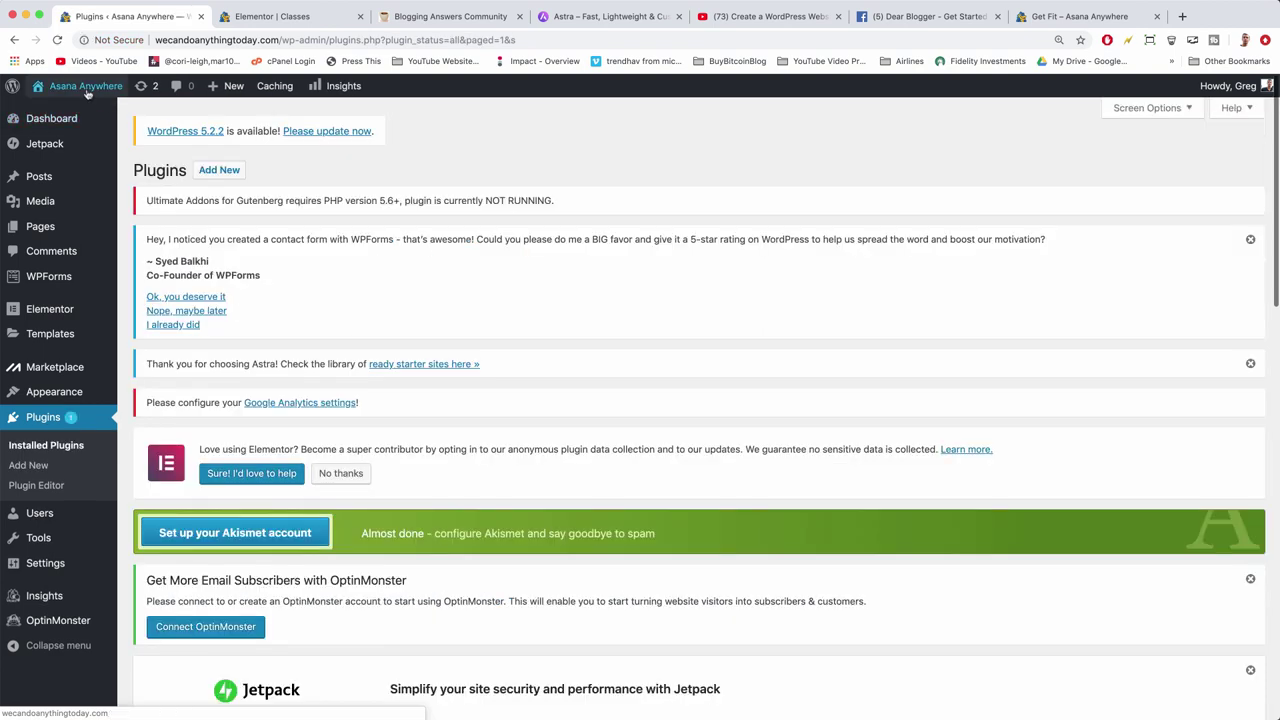
mouse_move(87, 93)
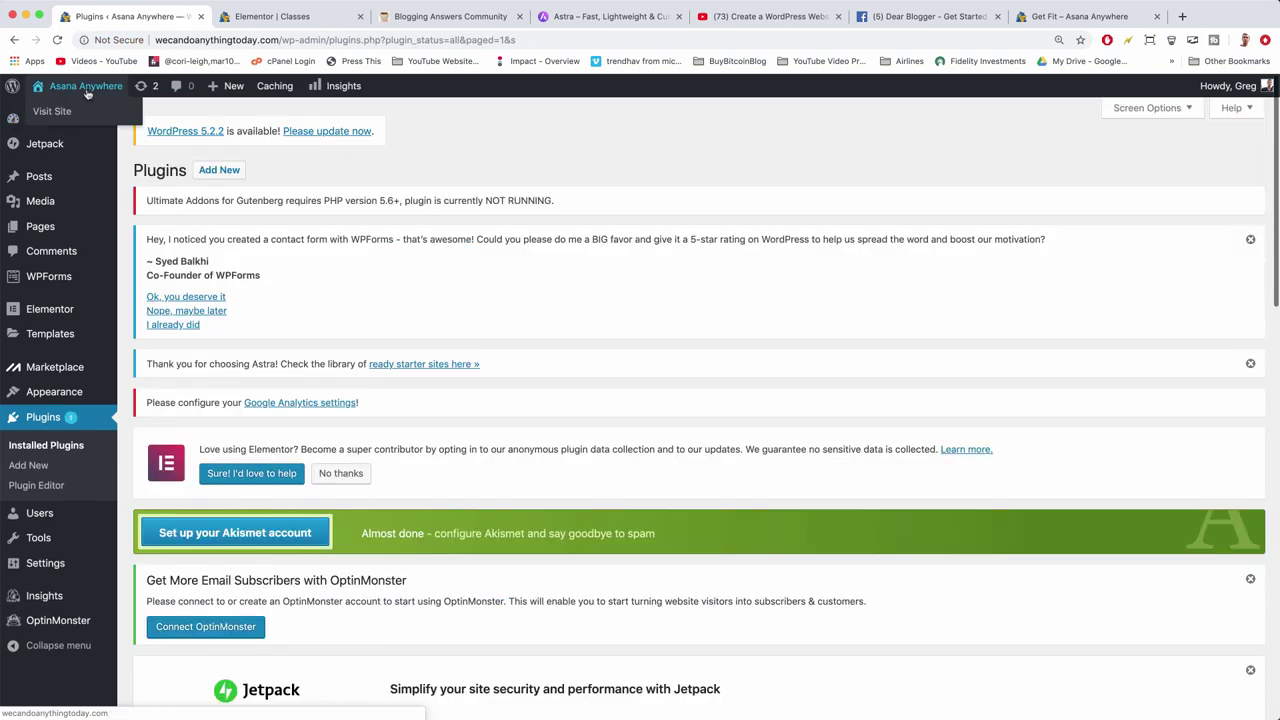
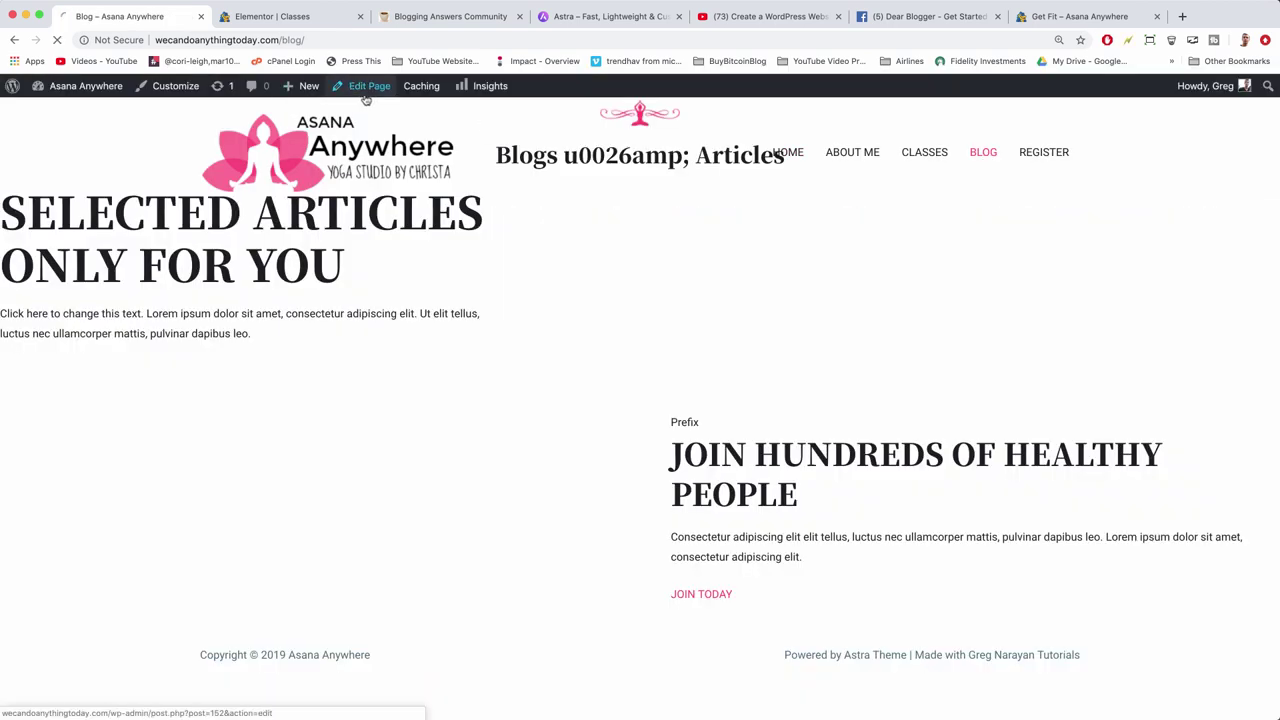
Open the Blog page in the editor and delete all of its markup in the Text view.
left_click(366, 96)
scroll(800, 415, "down", 5)
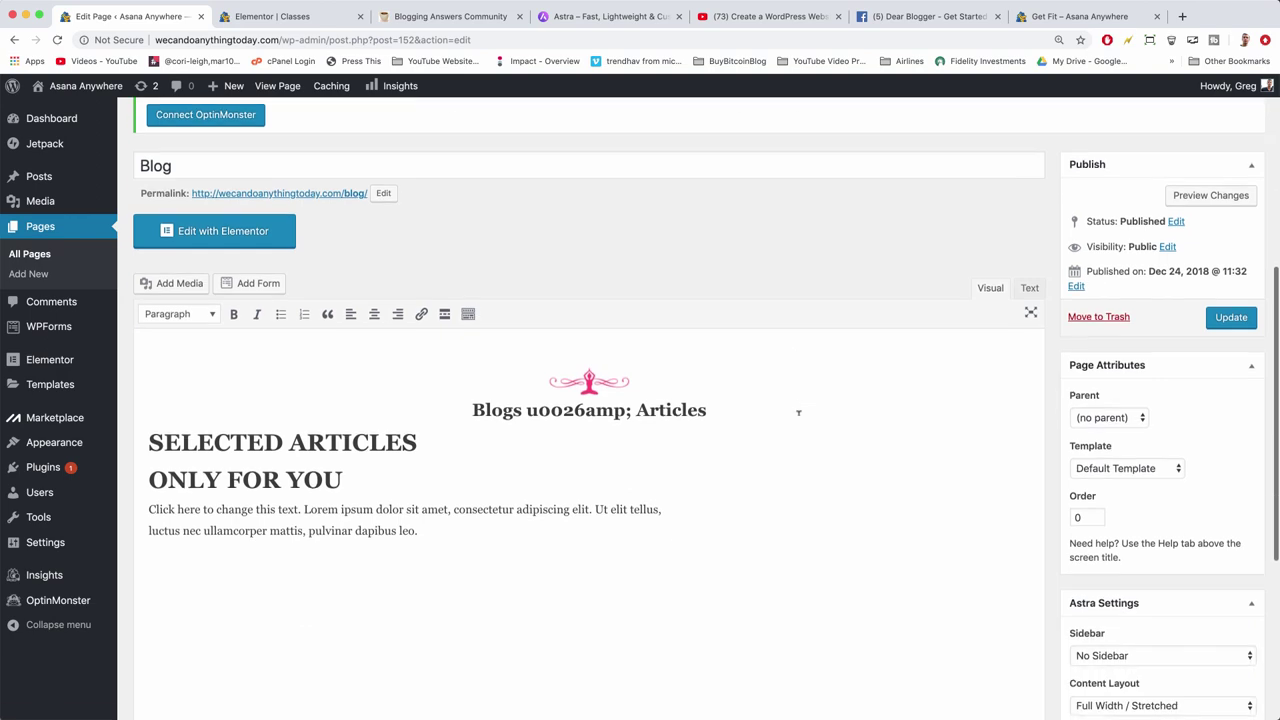
scroll(798, 412, "down", 6)
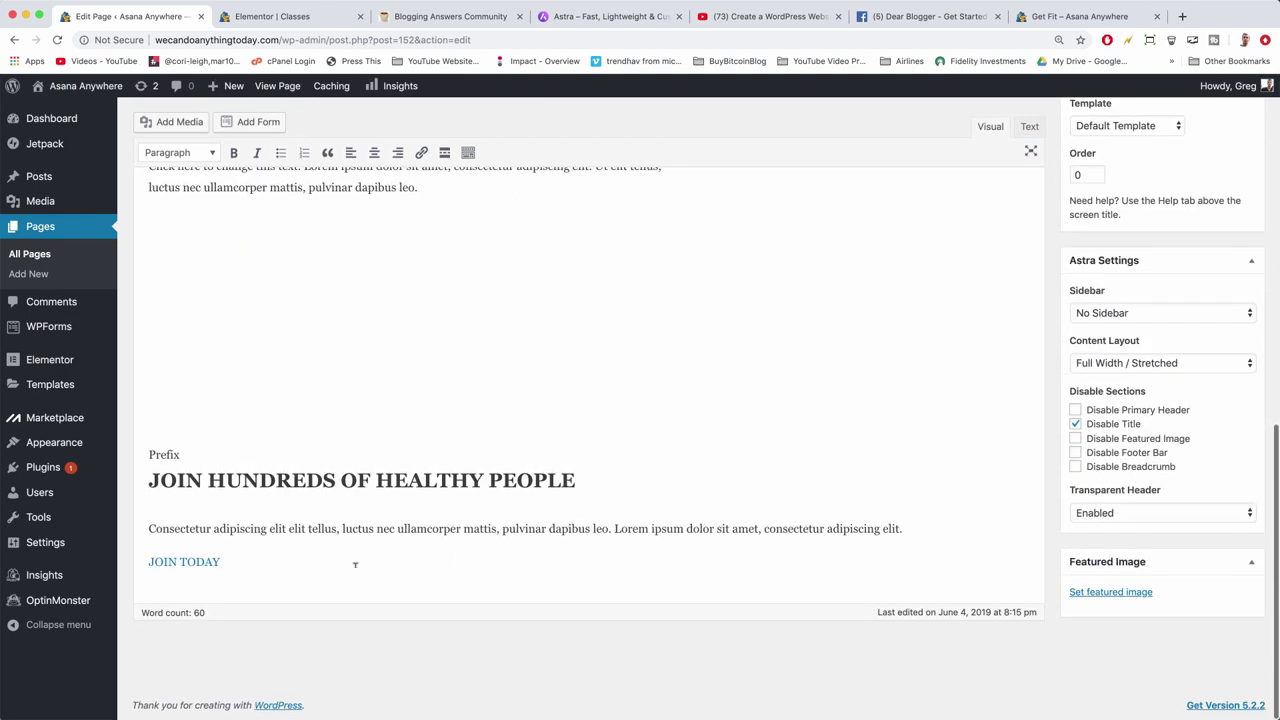
left_click(355, 565)
scroll(355, 565, "up", 5)
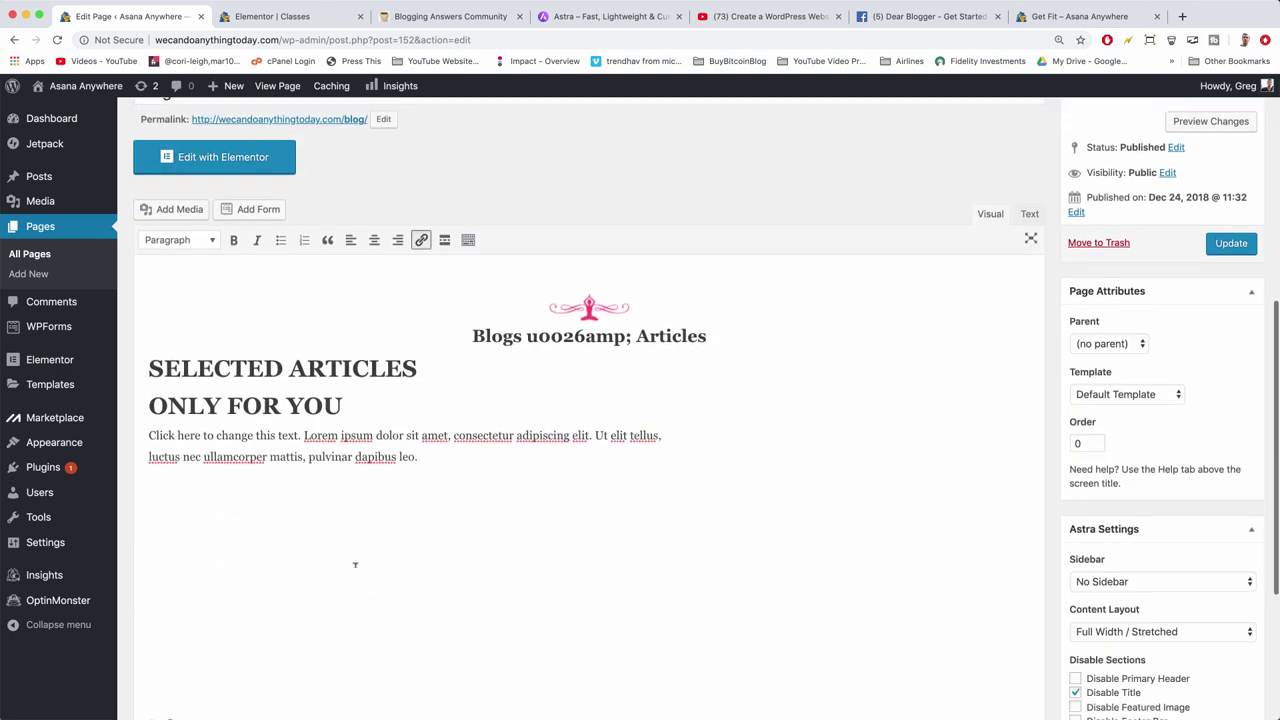
scroll(355, 565, "down", 1)
left_click(1030, 164)
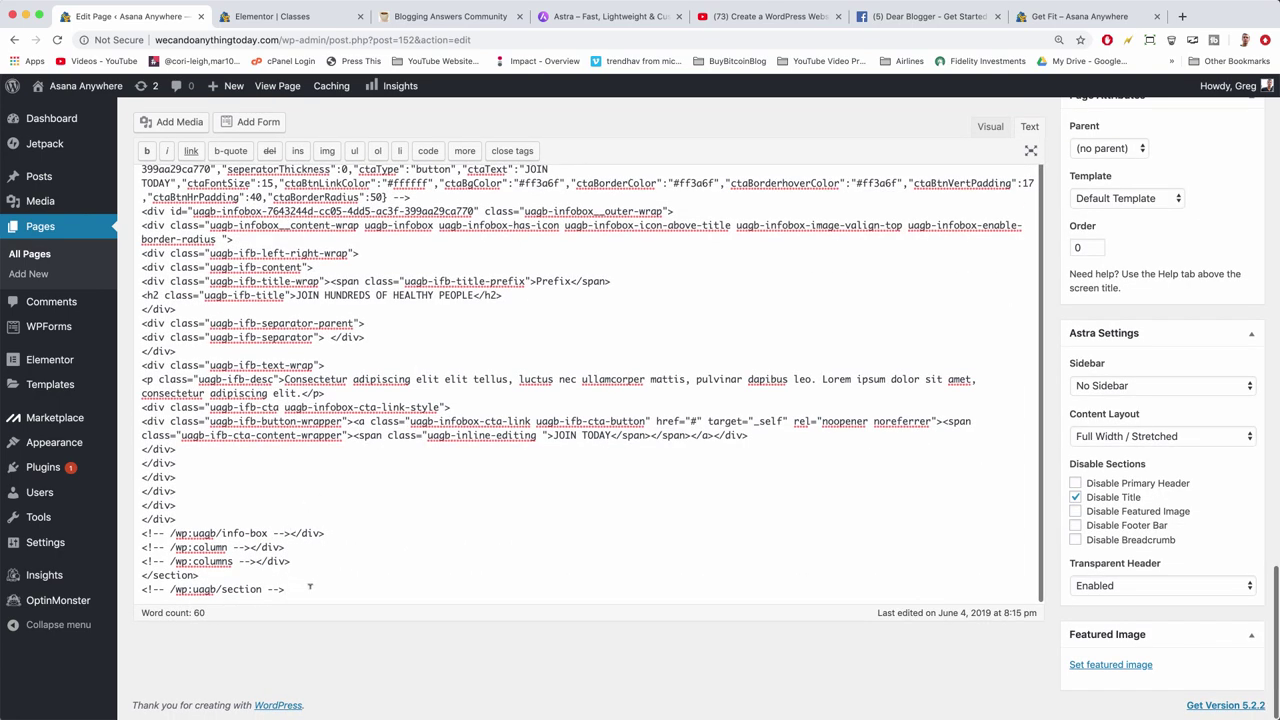
key("super+a")
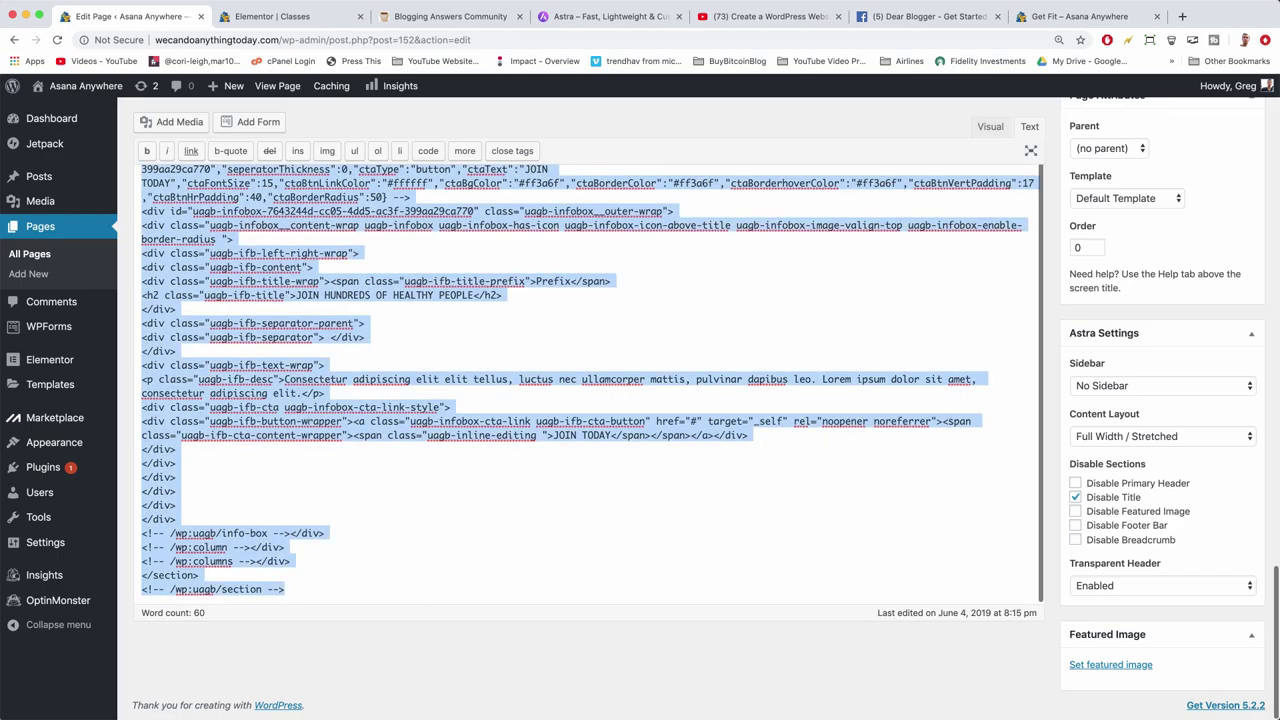
scroll(590, 440, "up", 15)
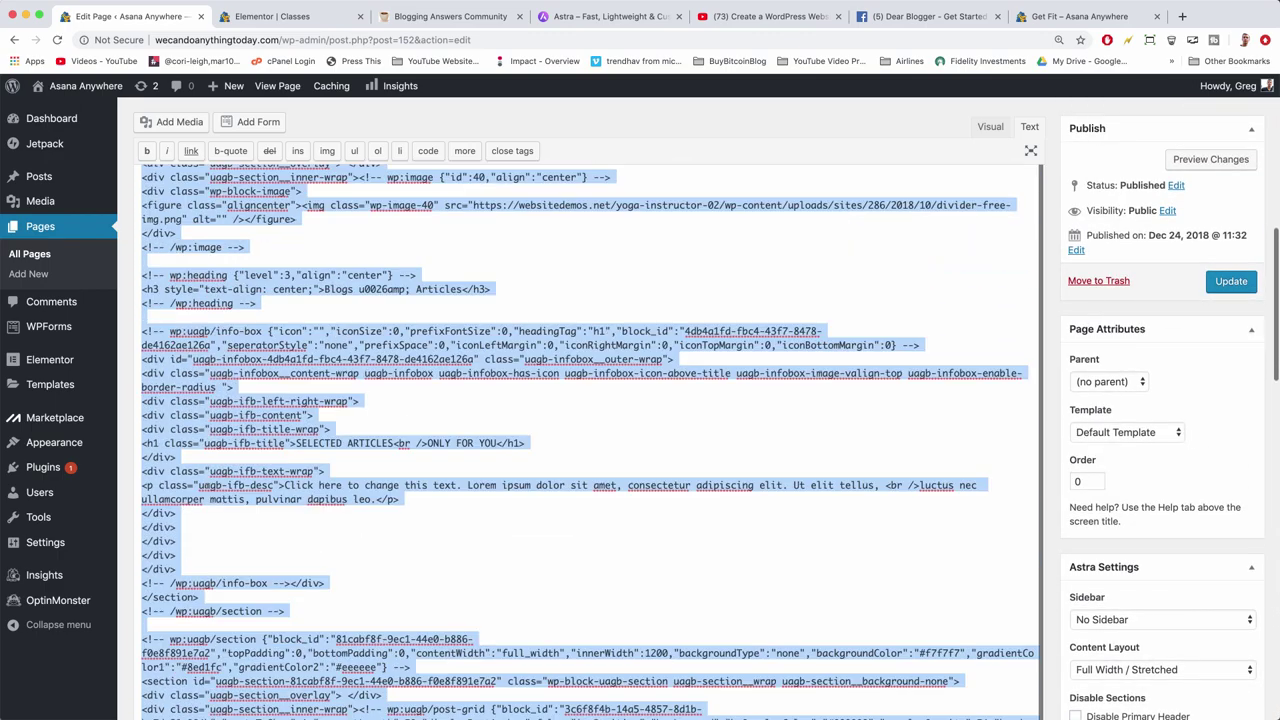
scroll(590, 440, "up", 6)
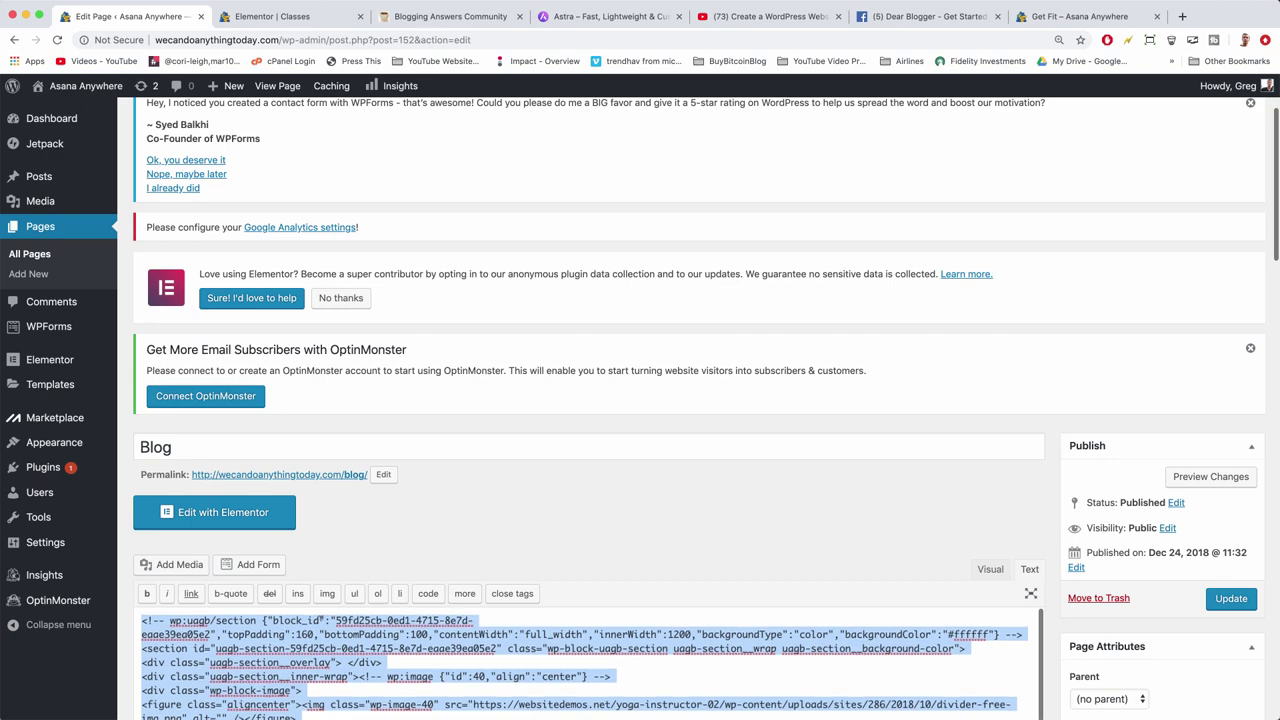
key("BackSpace")
Update the emptied Blog page, keeping its template on Default Template.
left_click(1228, 579)
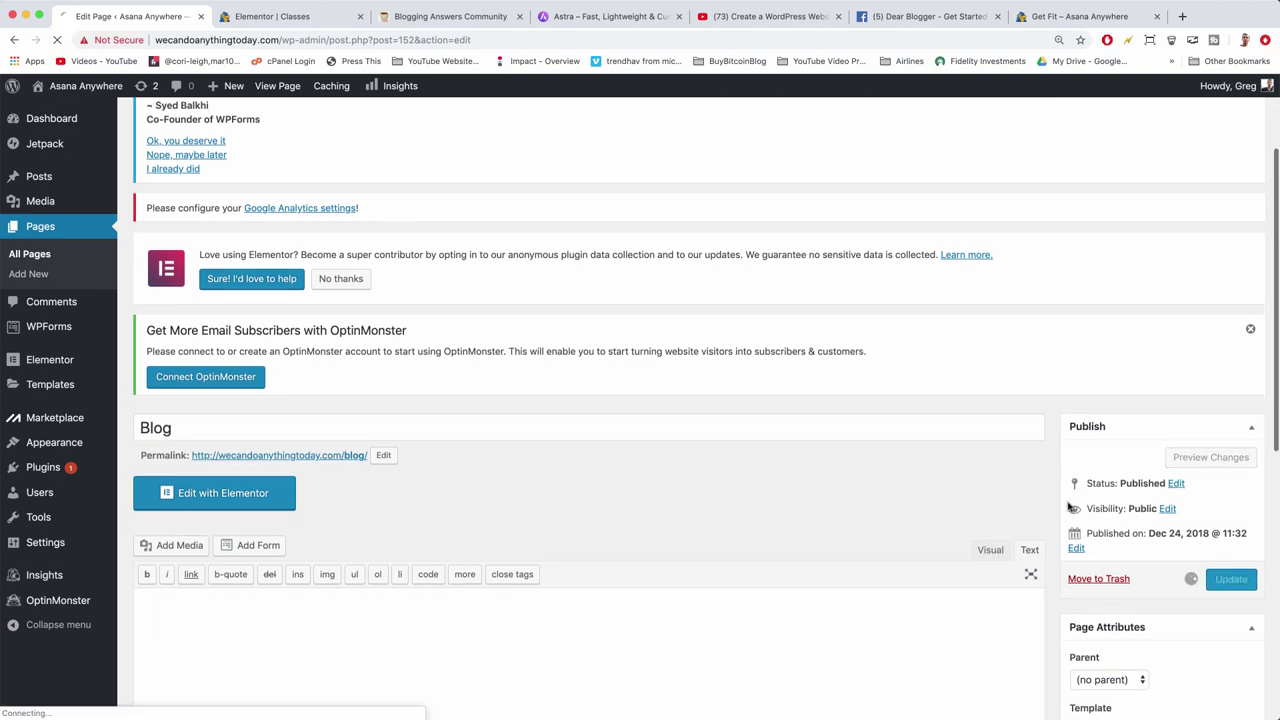
scroll(1050, 493, "down", 10)
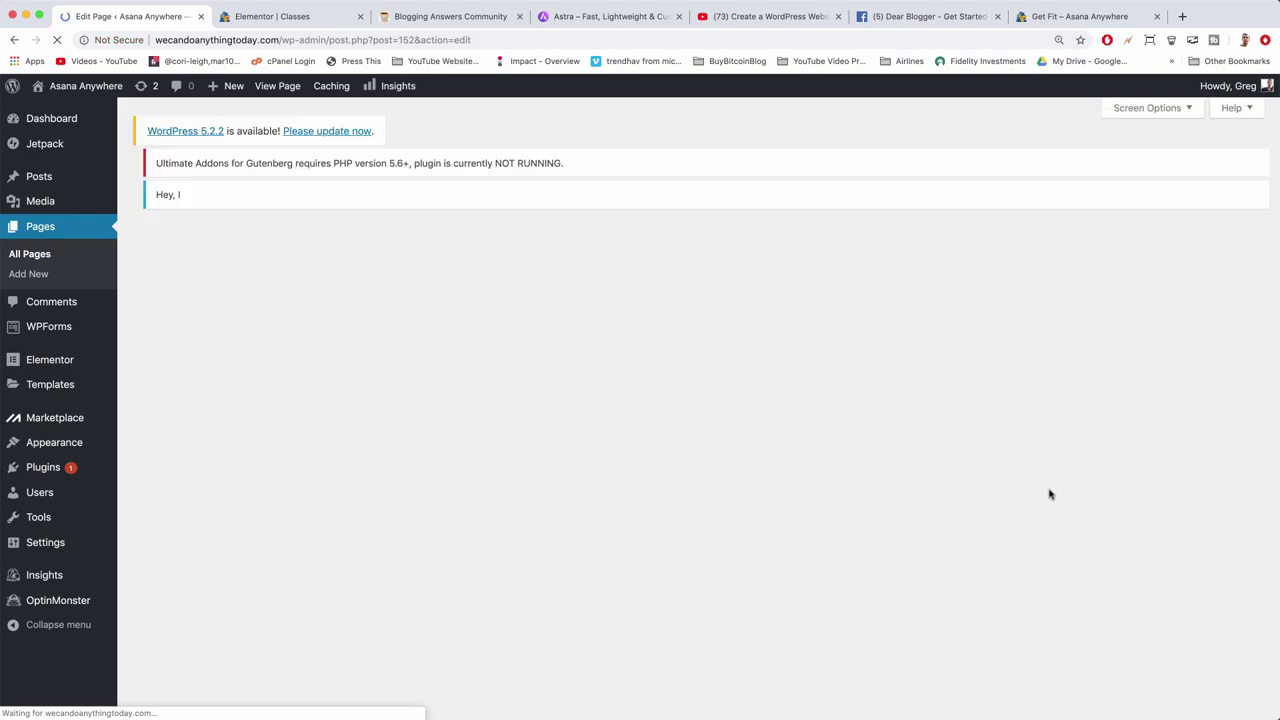
scroll(1049, 493, "down", 3)
scroll(1049, 493, "down", 3)
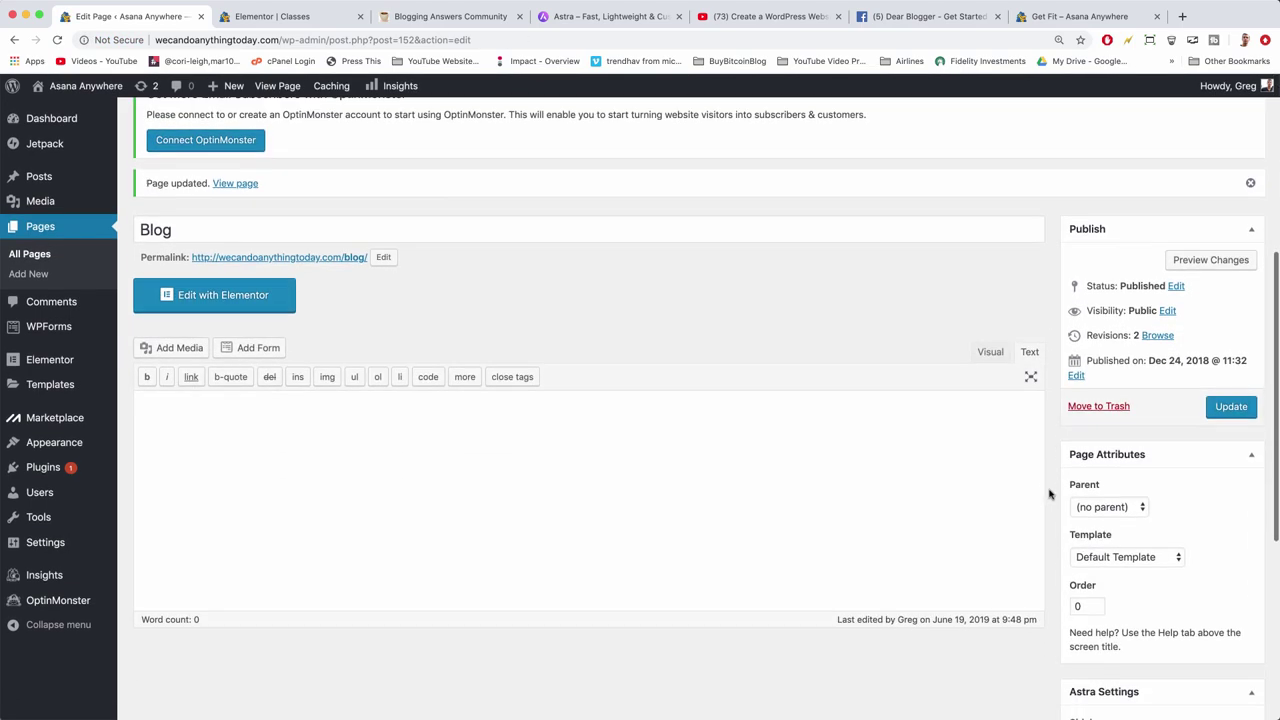
left_click(1106, 352)
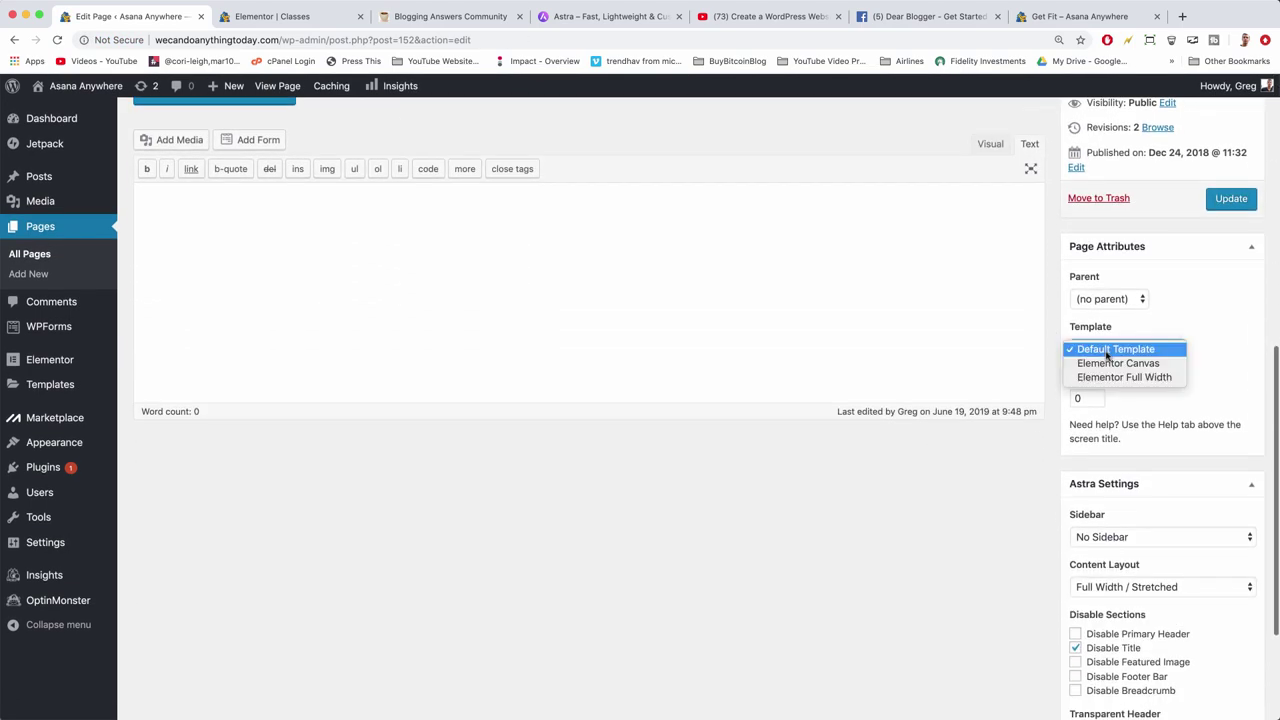
left_click(1106, 352)
scroll(1022, 437, "up", 8)
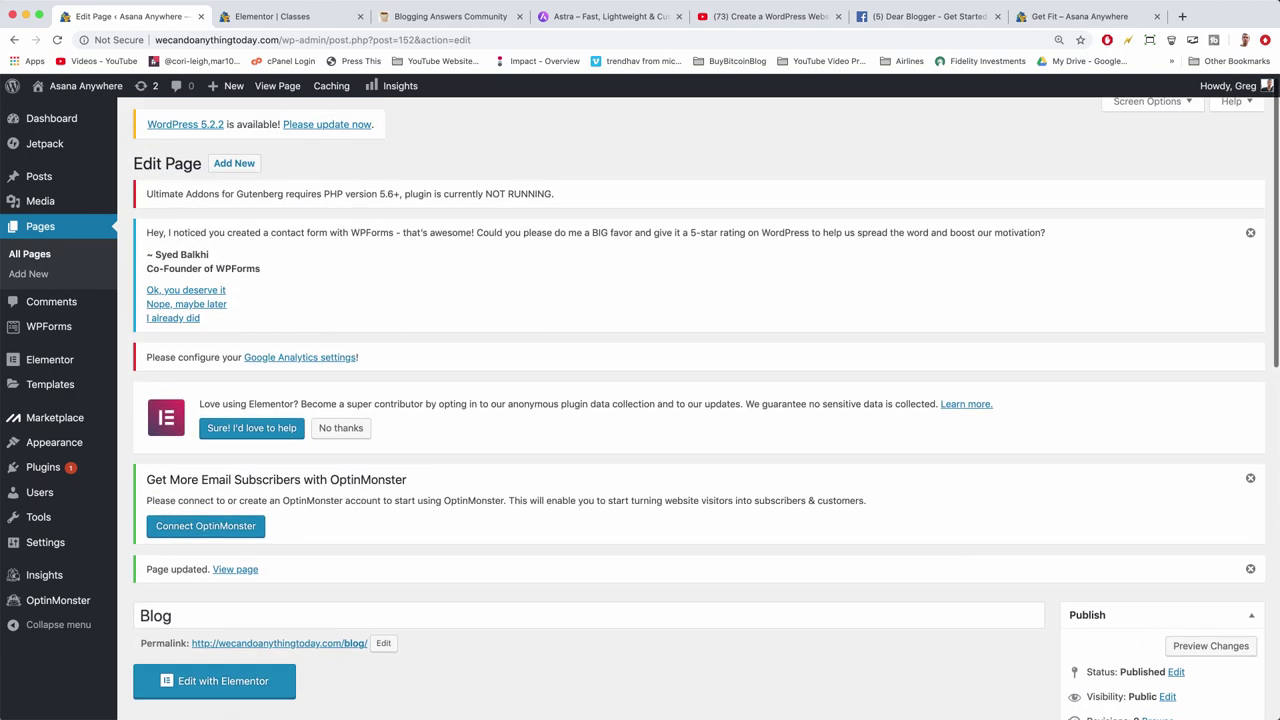
In Settings > Reading, choose Blog as the Posts page and save the changes.
mouse_move(57, 548)
left_click(150, 590)
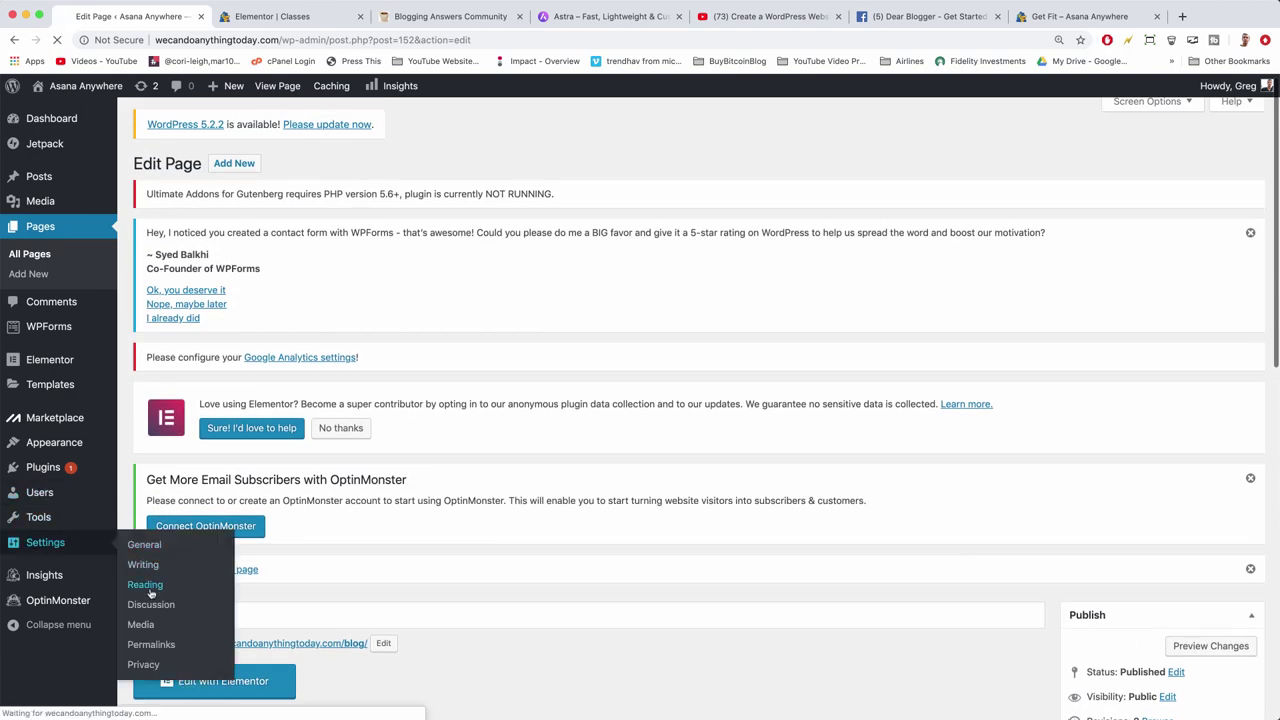
scroll(340, 396, "down", 5)
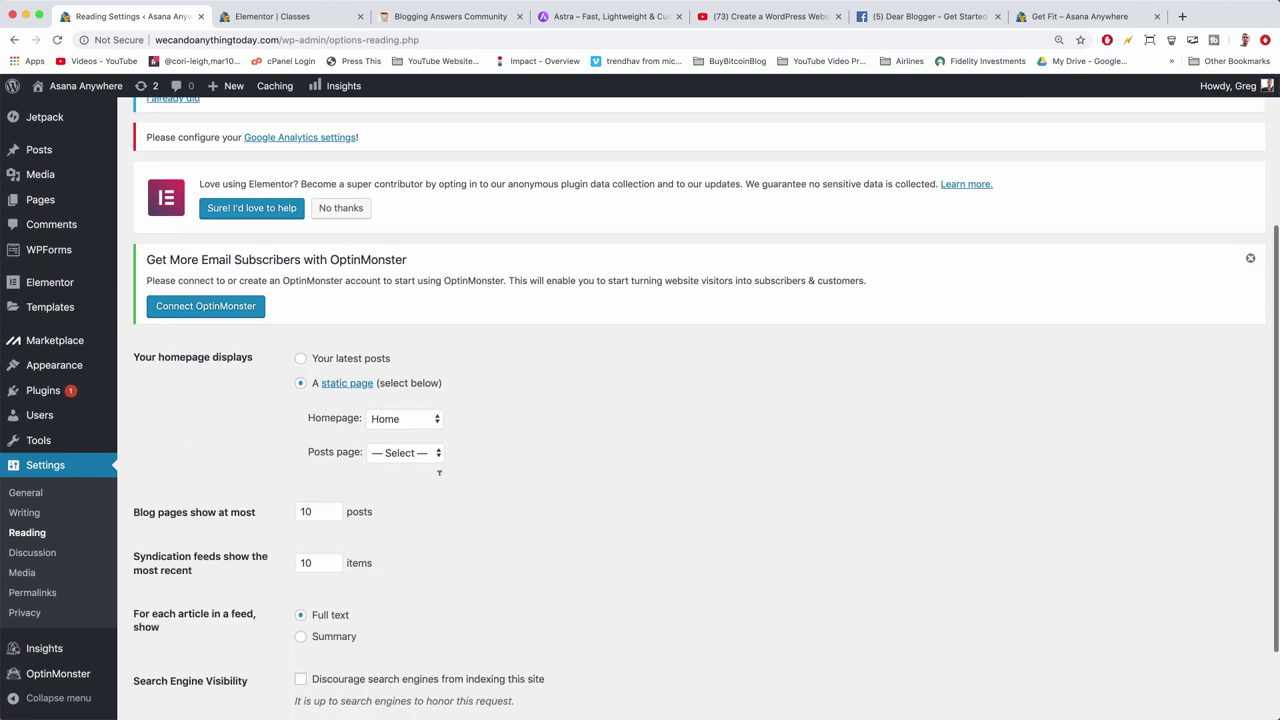
left_click(396, 418)
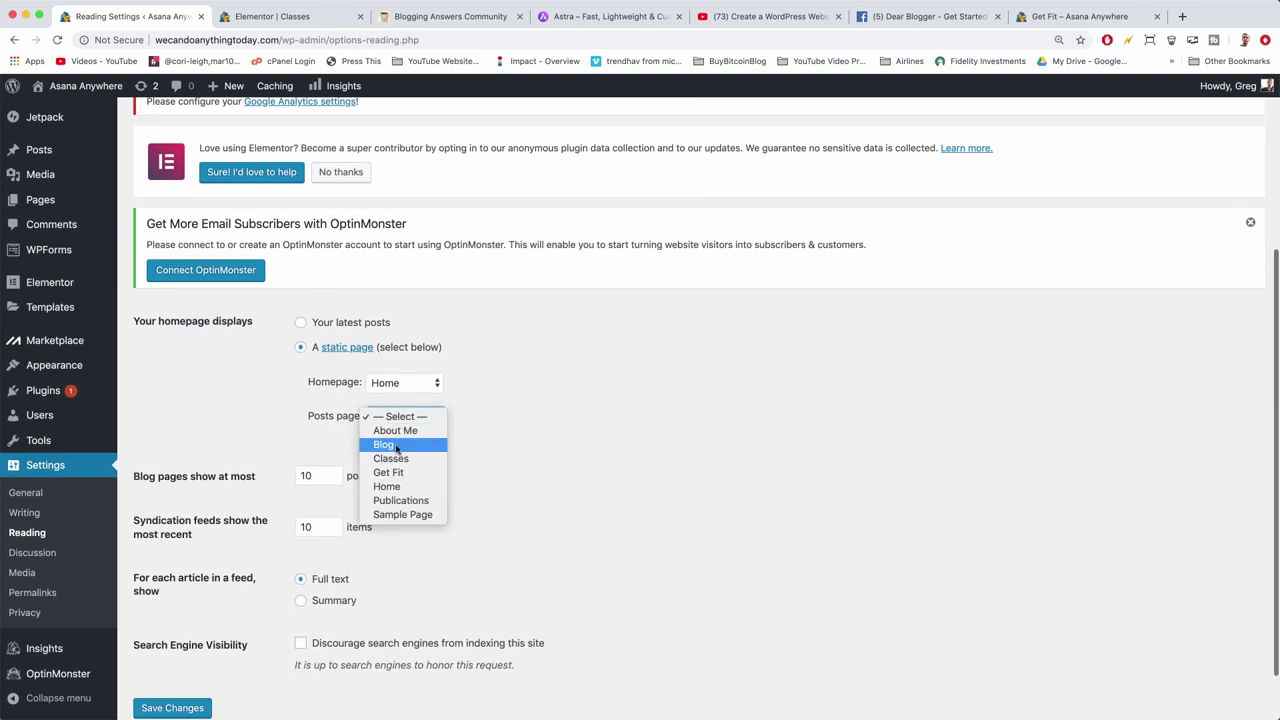
left_click(397, 446)
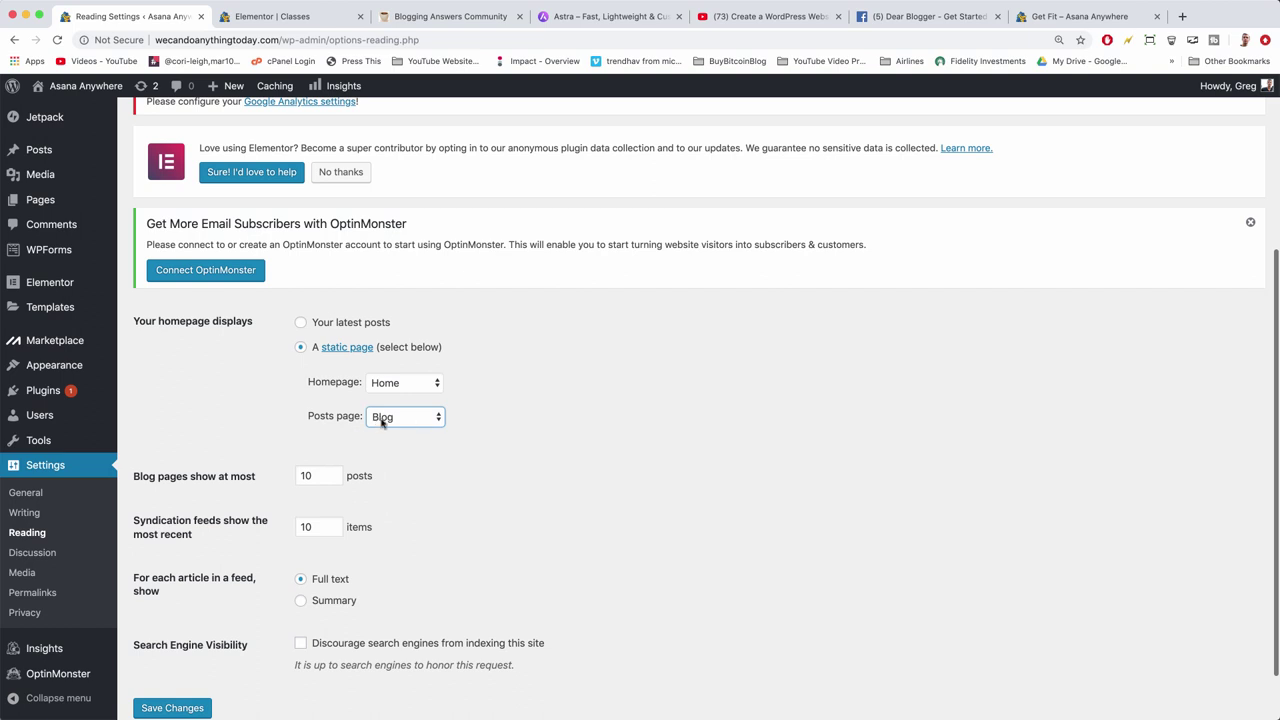
scroll(263, 440, "down", 2)
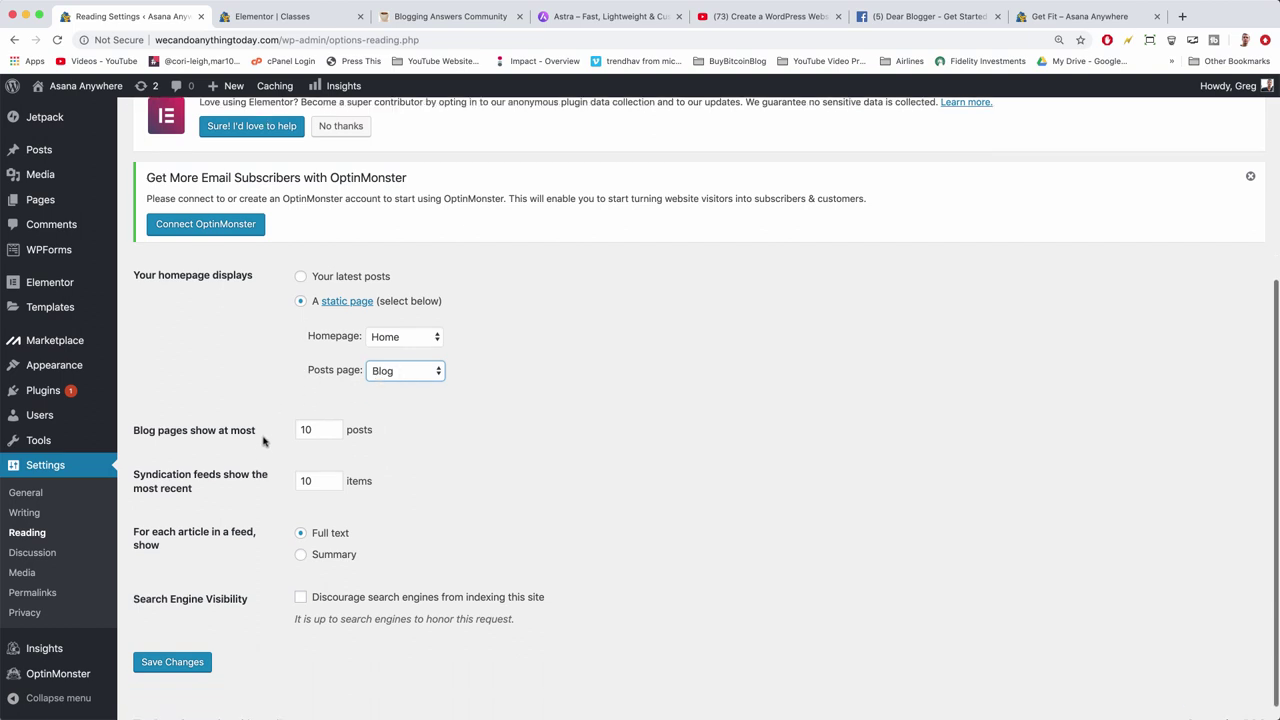
left_click(190, 643)
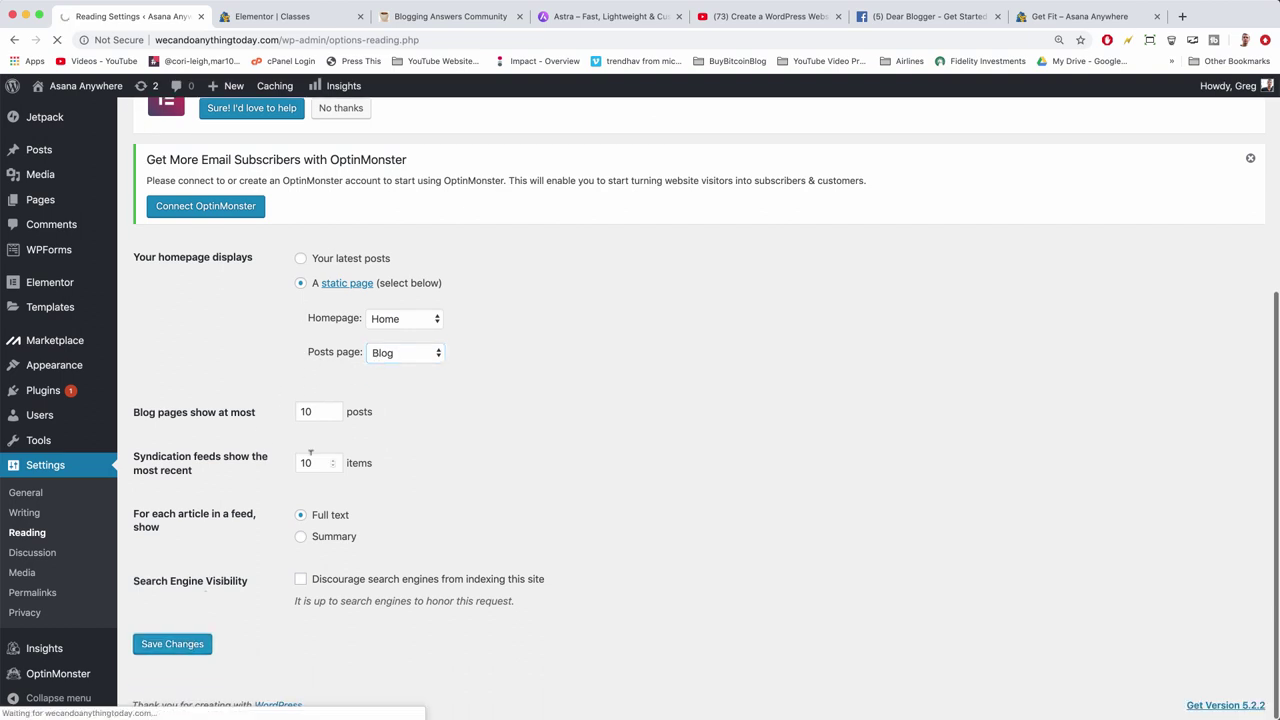
scroll(440, 485, "down", 5)
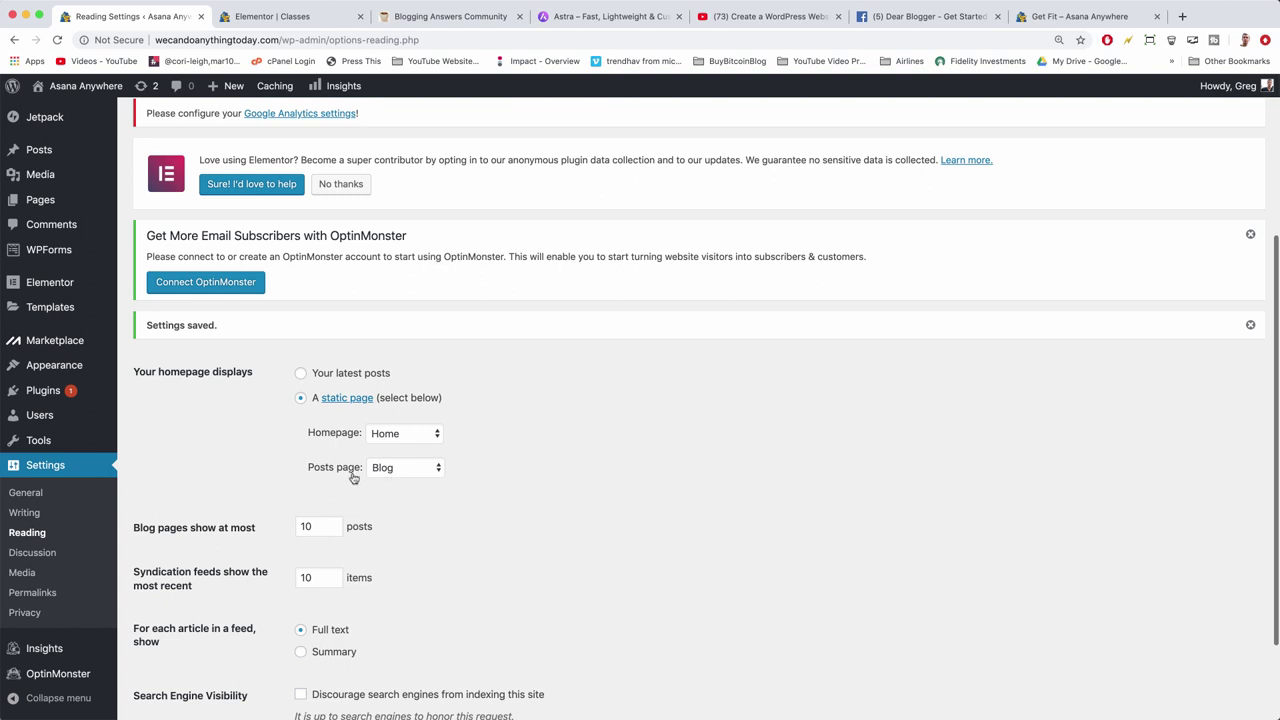
left_click(71, 88)
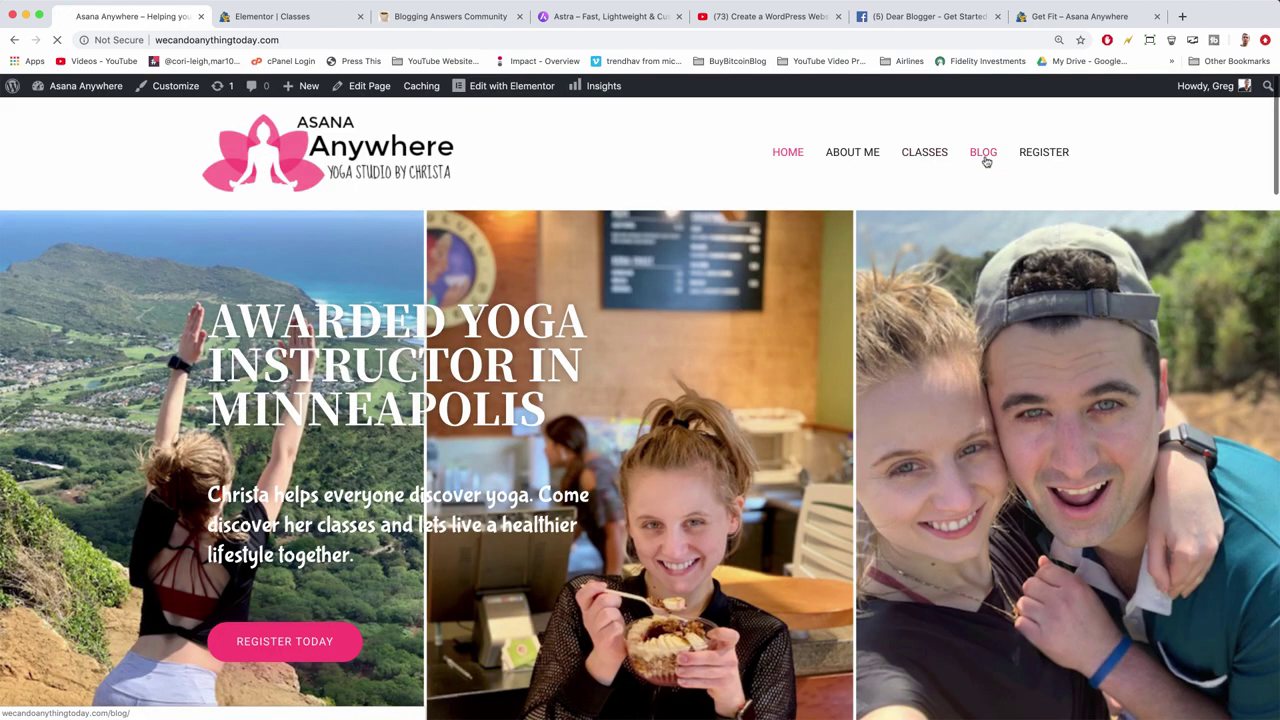
Open the live BLOG page and scroll through its posts, from Hello world! to My Yoga Journey.
left_click(984, 155)
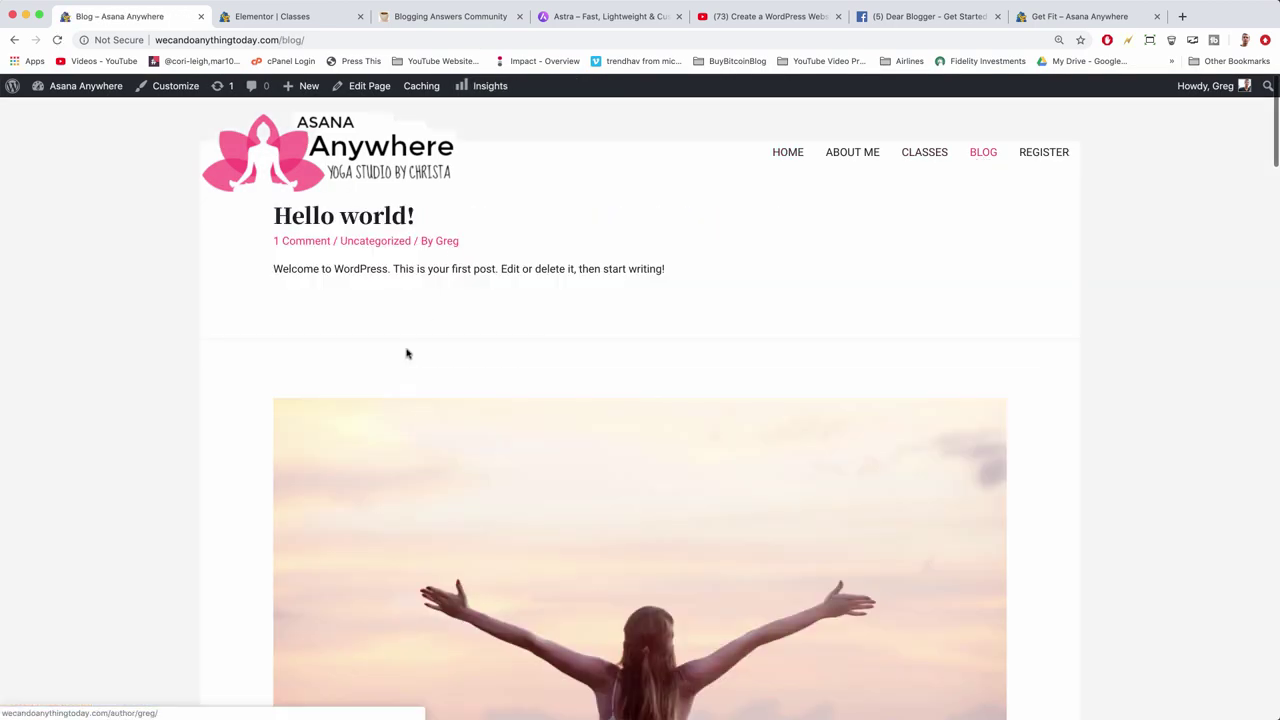
scroll(400, 355, "down", 10)
scroll(383, 367, "down", 10)
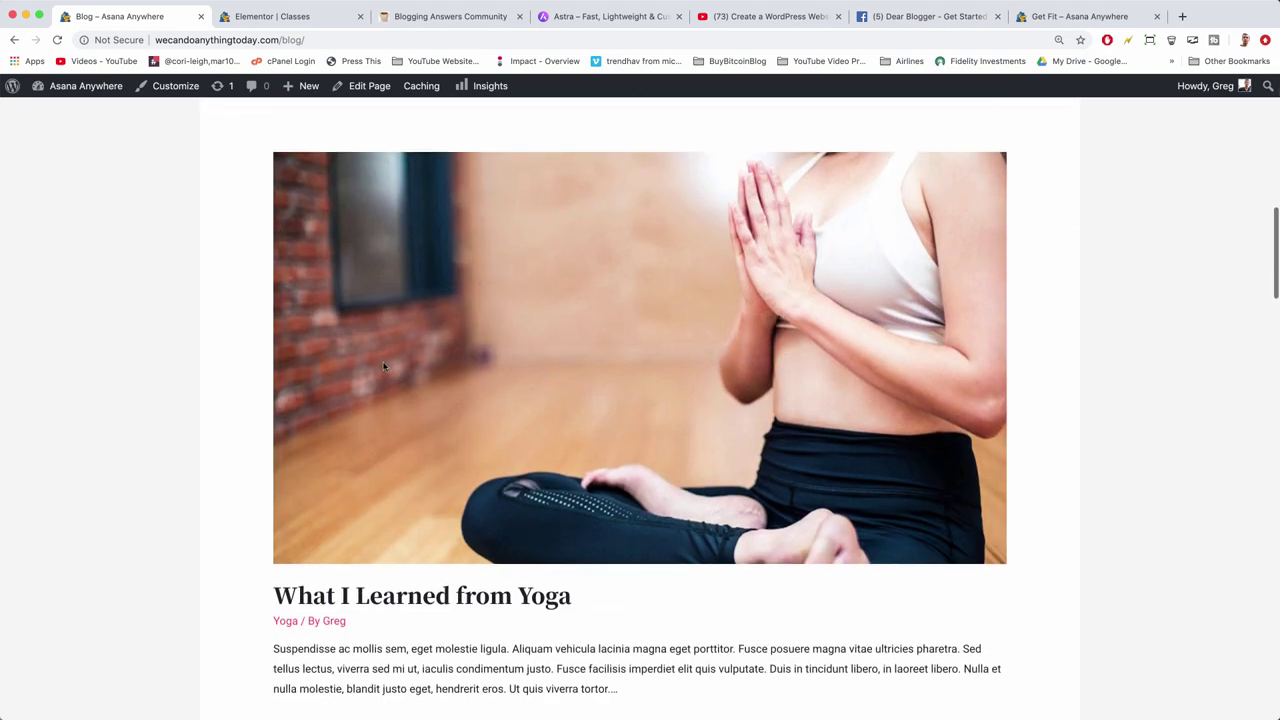
scroll(383, 367, "down", 10)
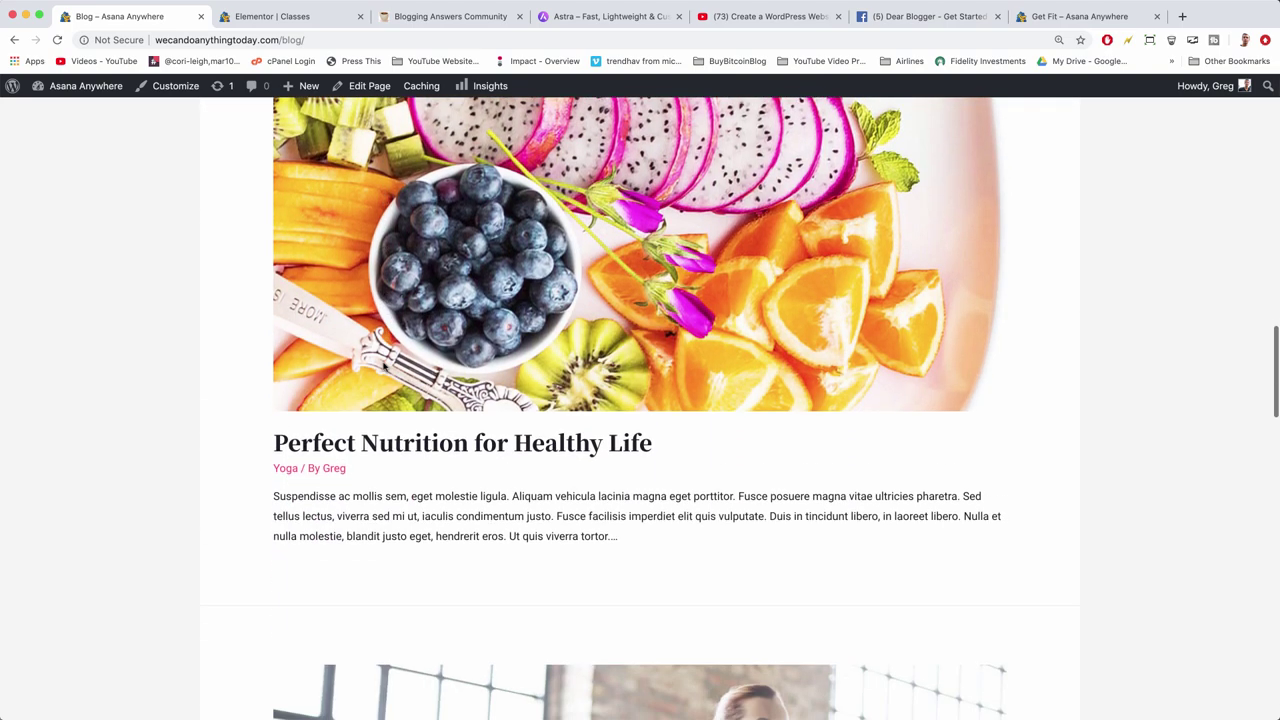
scroll(383, 367, "down", 10)
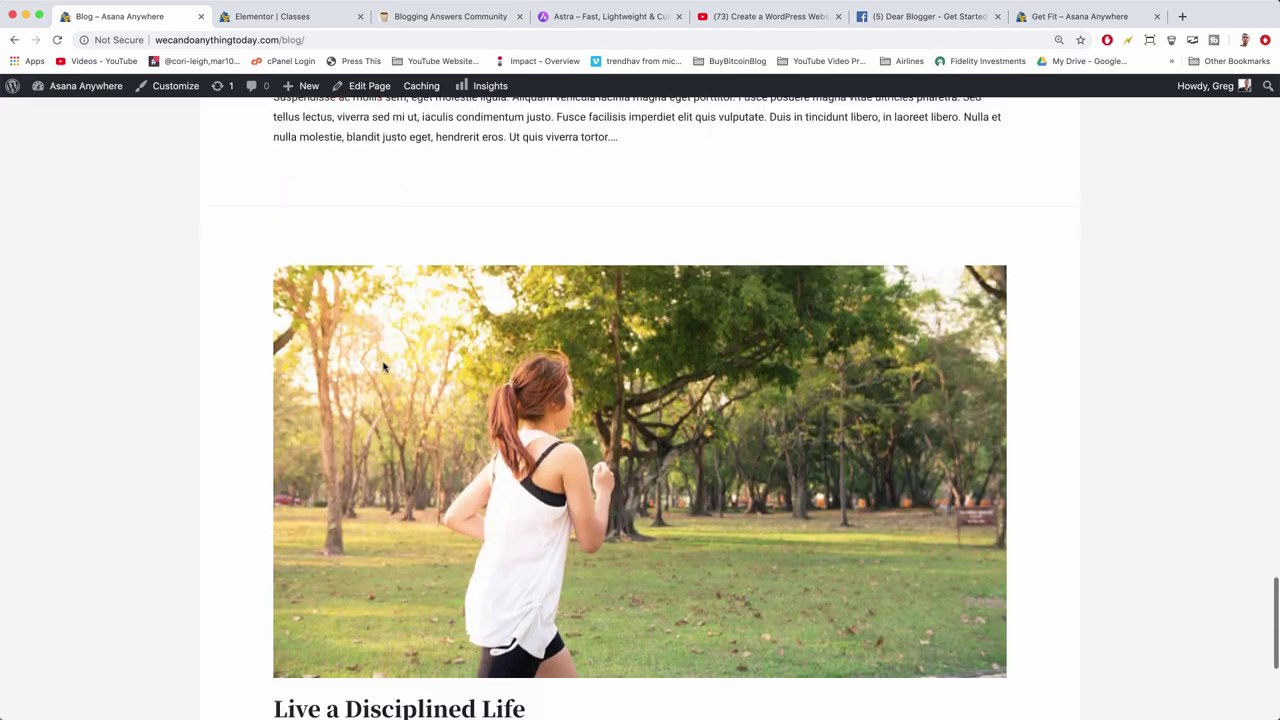
scroll(383, 367, "up", 15)
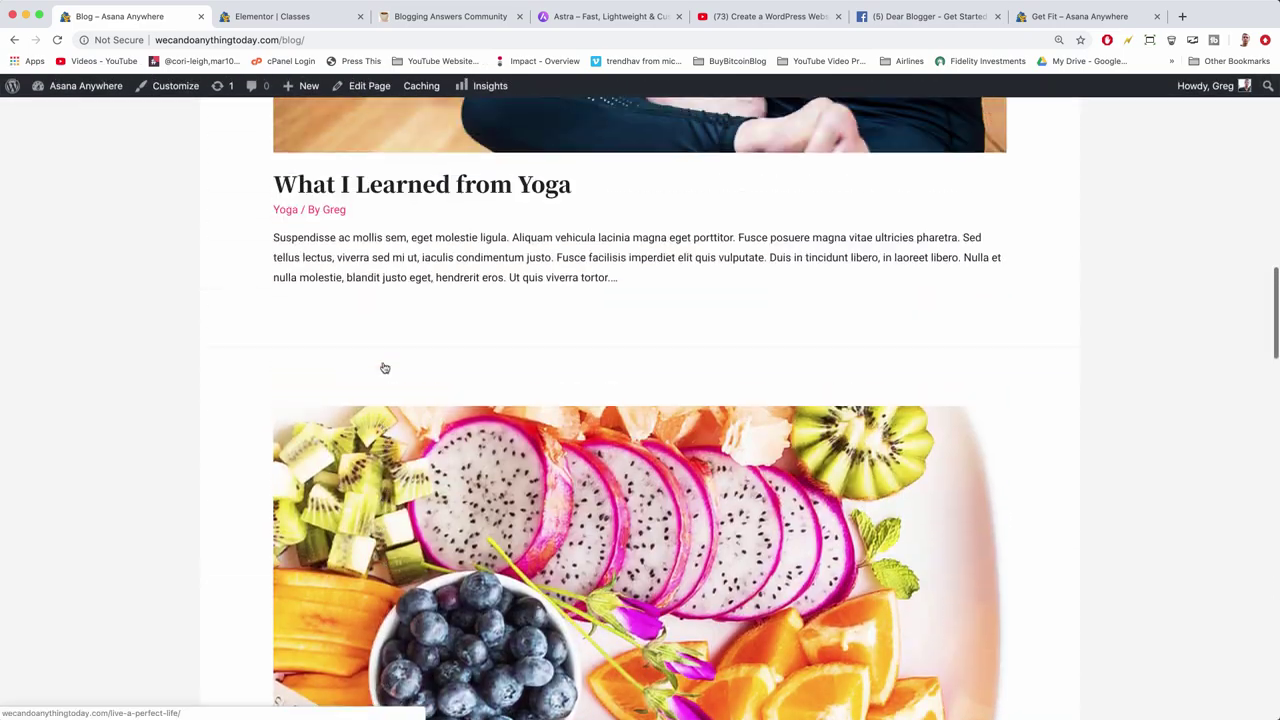
scroll(383, 367, "up", 15)
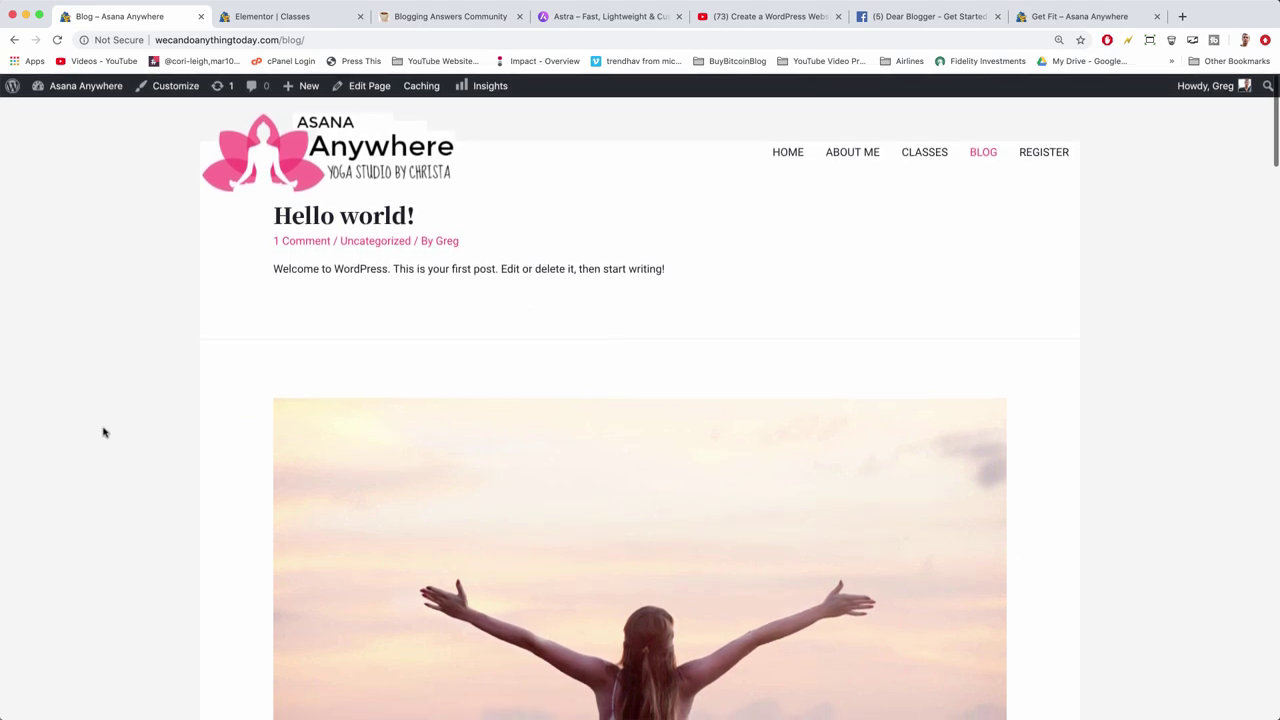
scroll(103, 432, "down", 5)
scroll(103, 432, "up", 5)
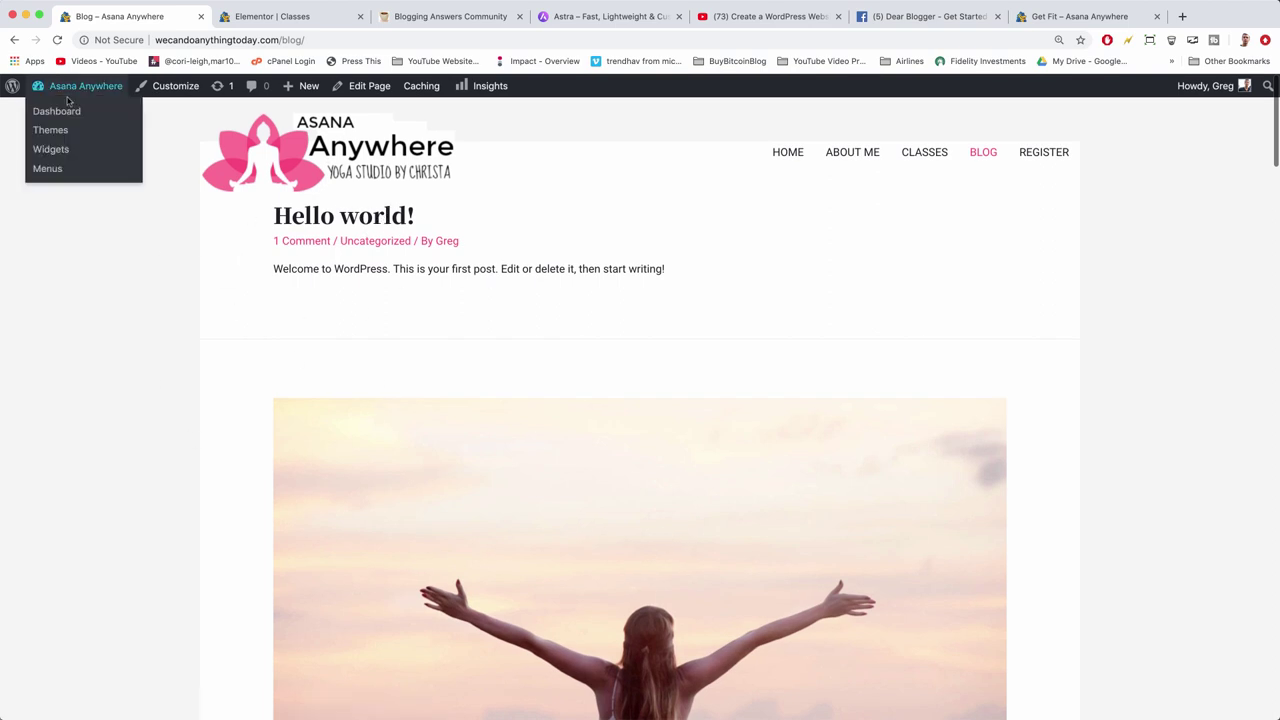
Move the Hello world! post to the trash from the Posts list.
left_click(72, 104)
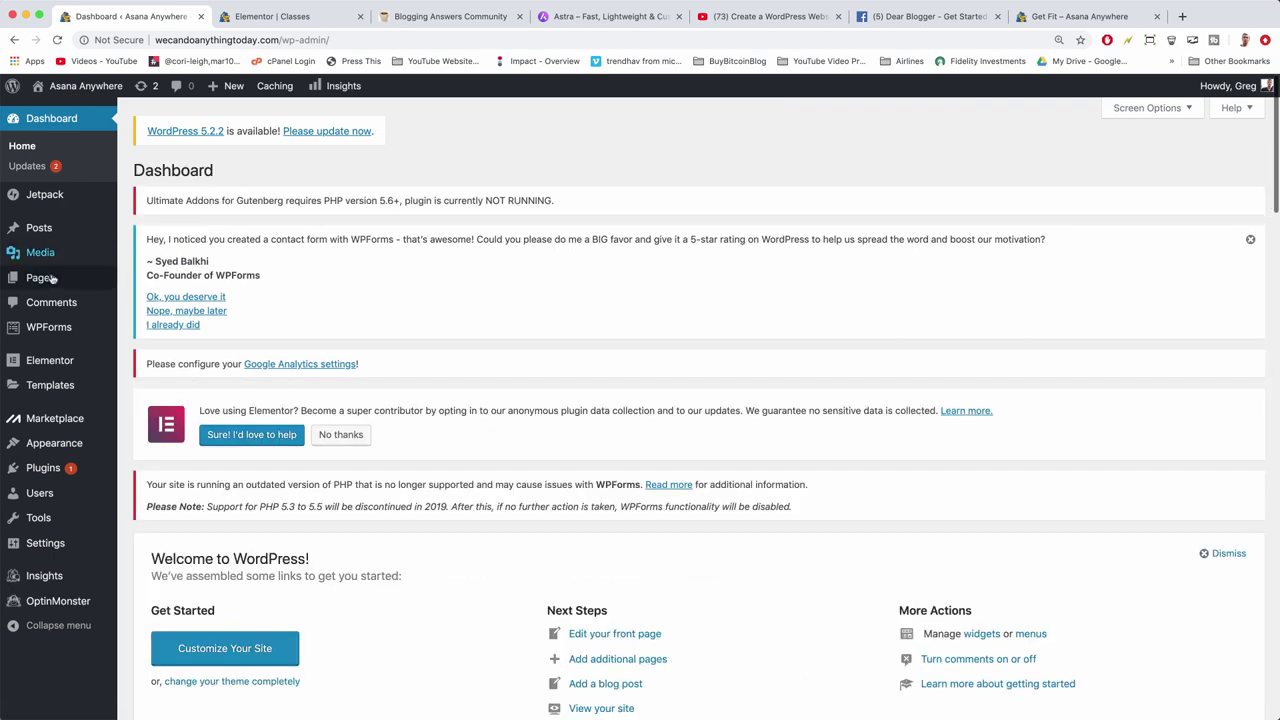
left_click(40, 229)
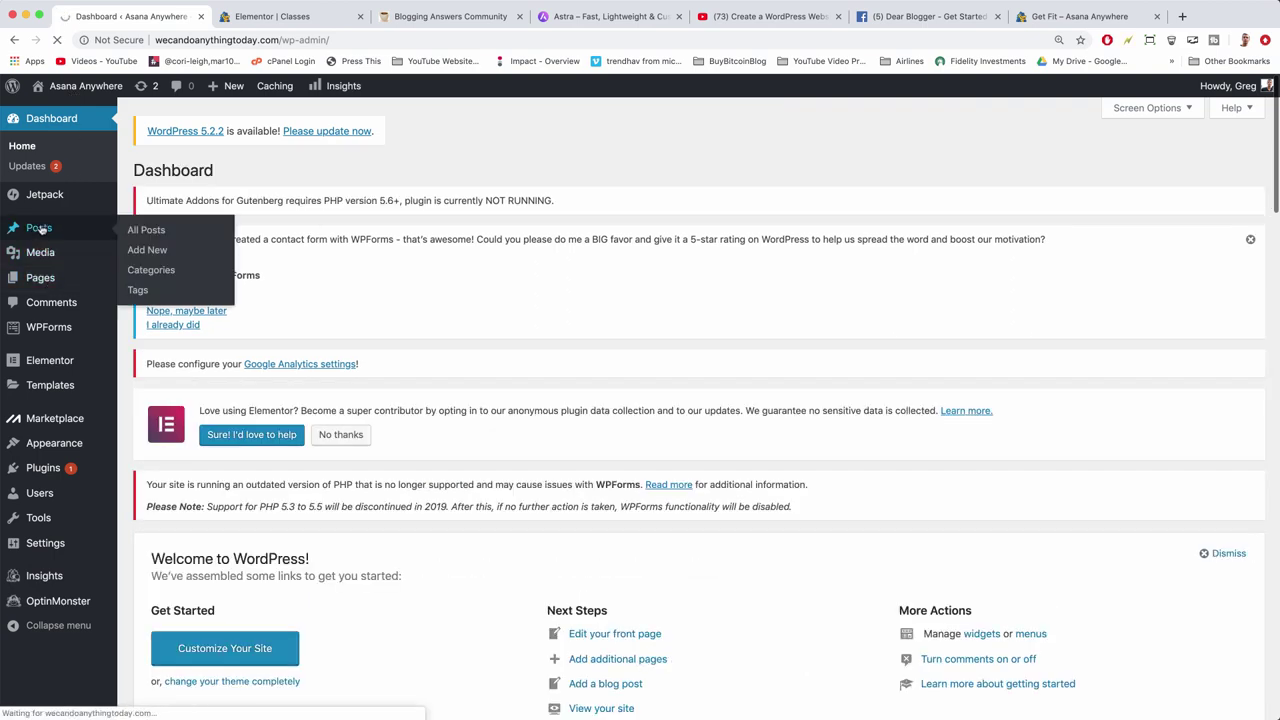
scroll(526, 354, "down", 5)
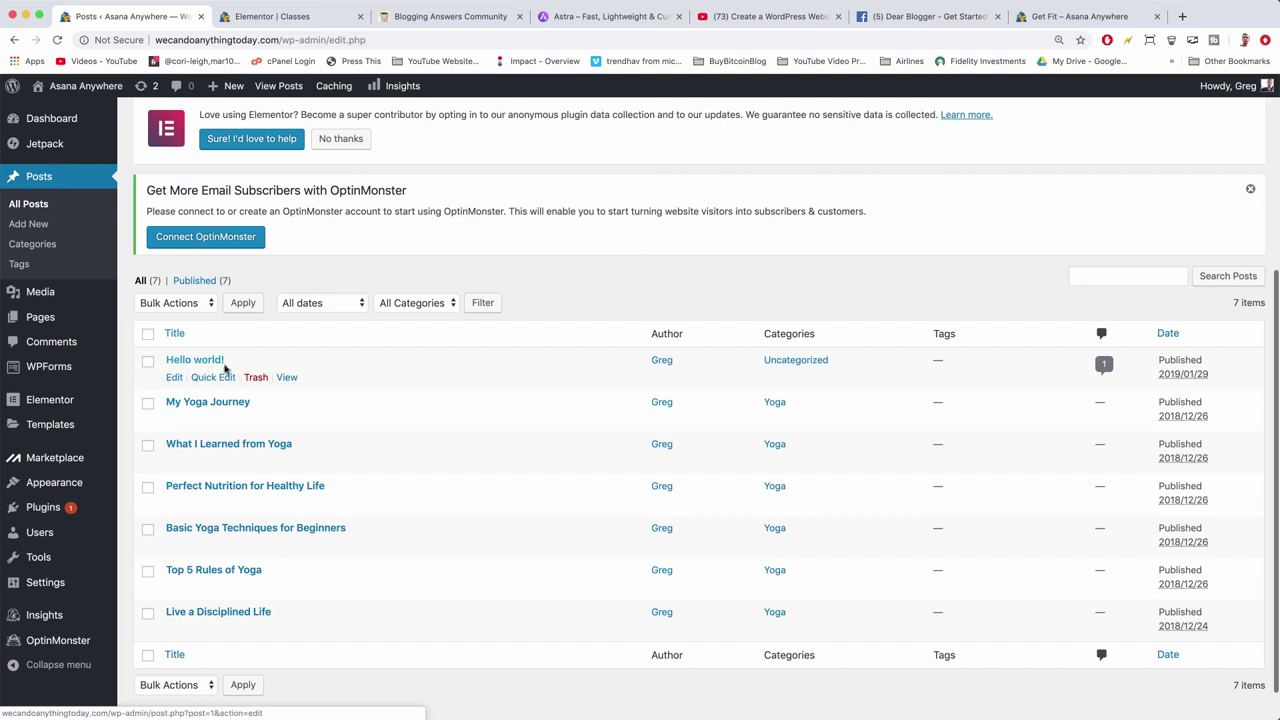
left_click(255, 378)
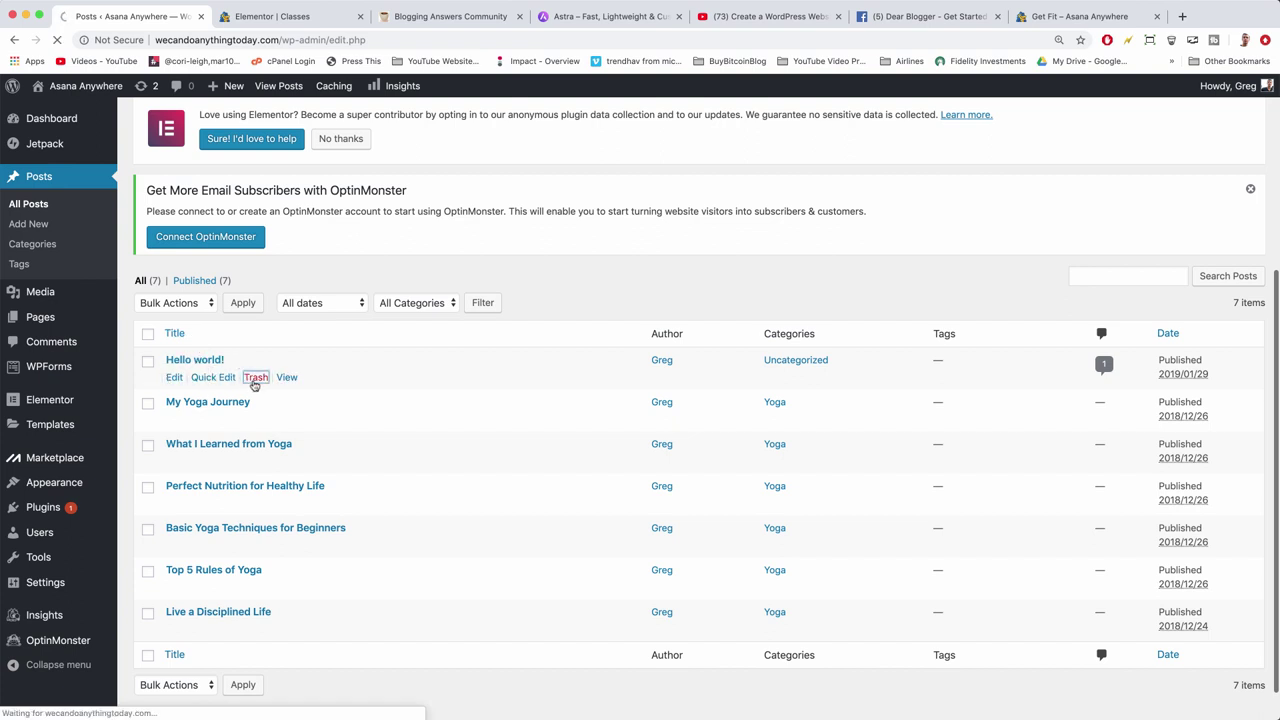
Permanently delete Hello world! from the Trash view.
scroll(197, 396, "down", 3)
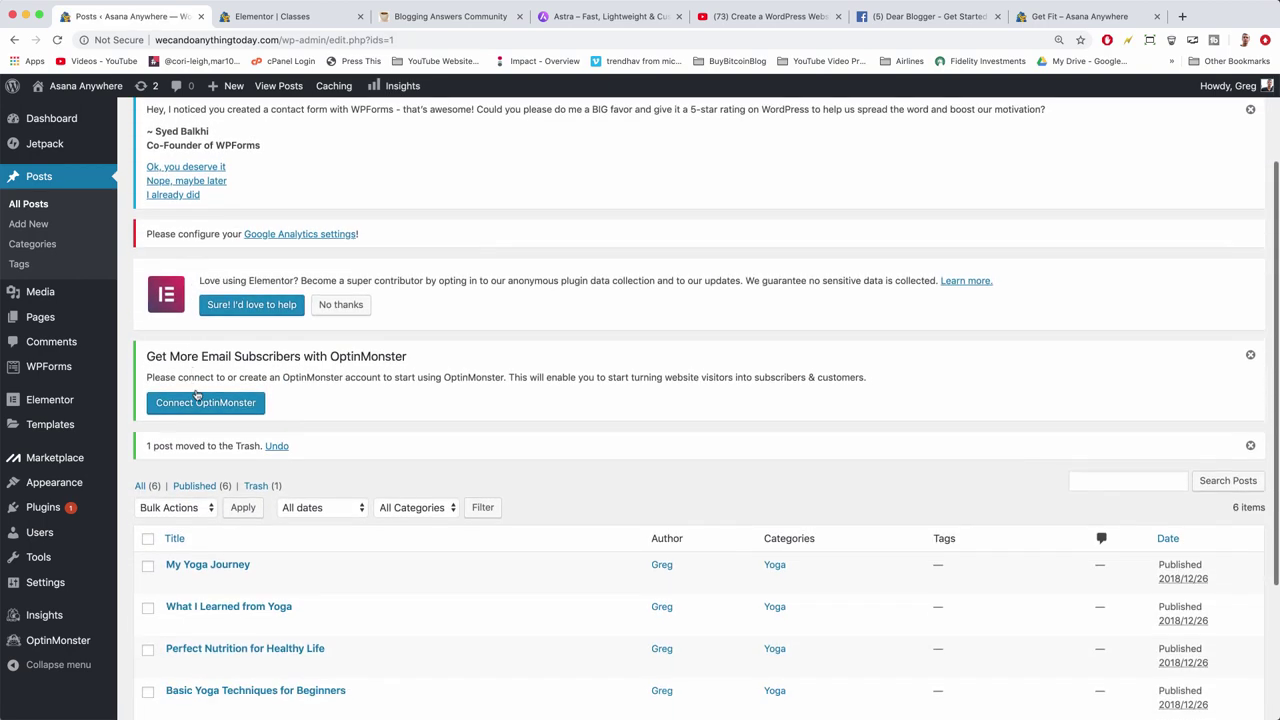
left_click(265, 486)
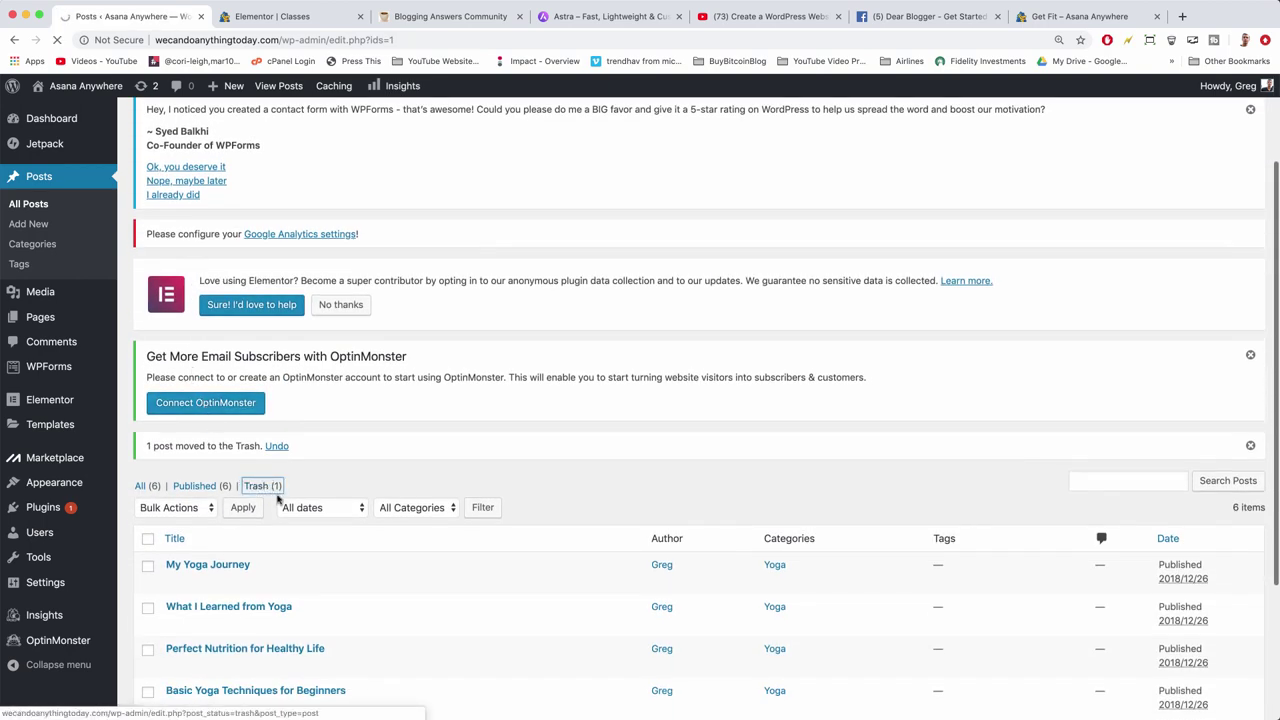
scroll(277, 499, "down", 1)
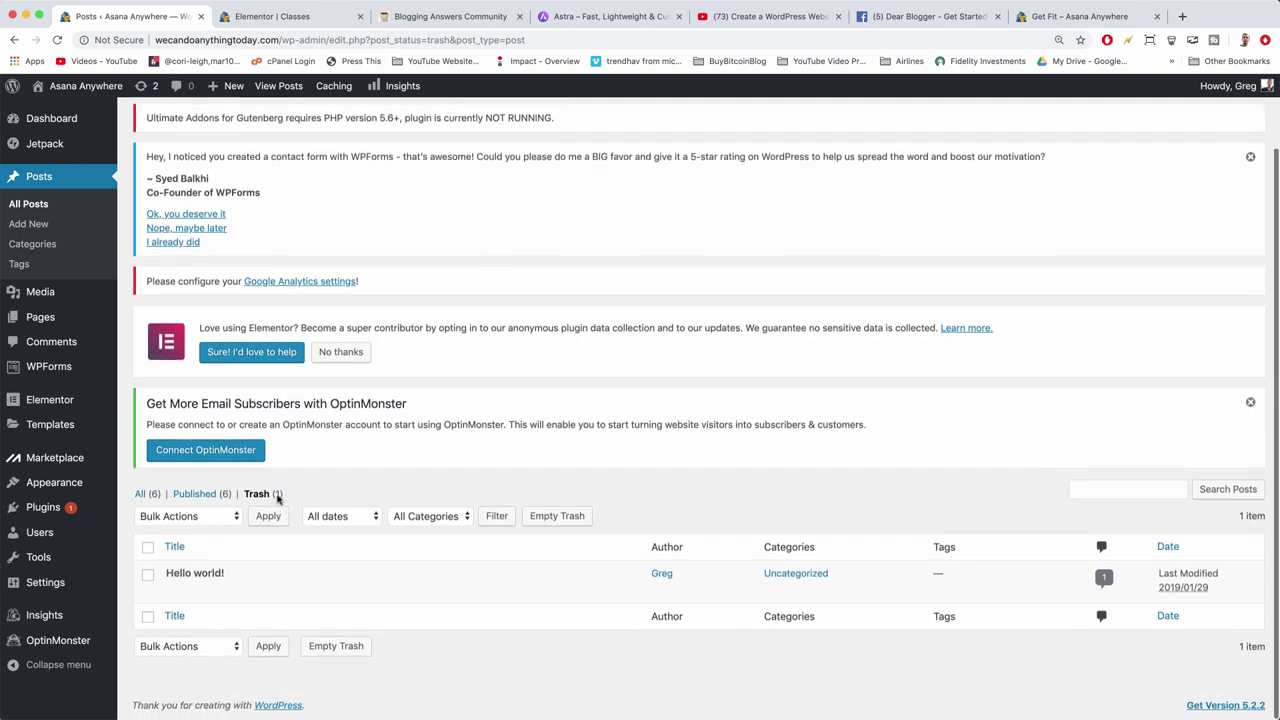
mouse_move(187, 567)
left_click(240, 591)
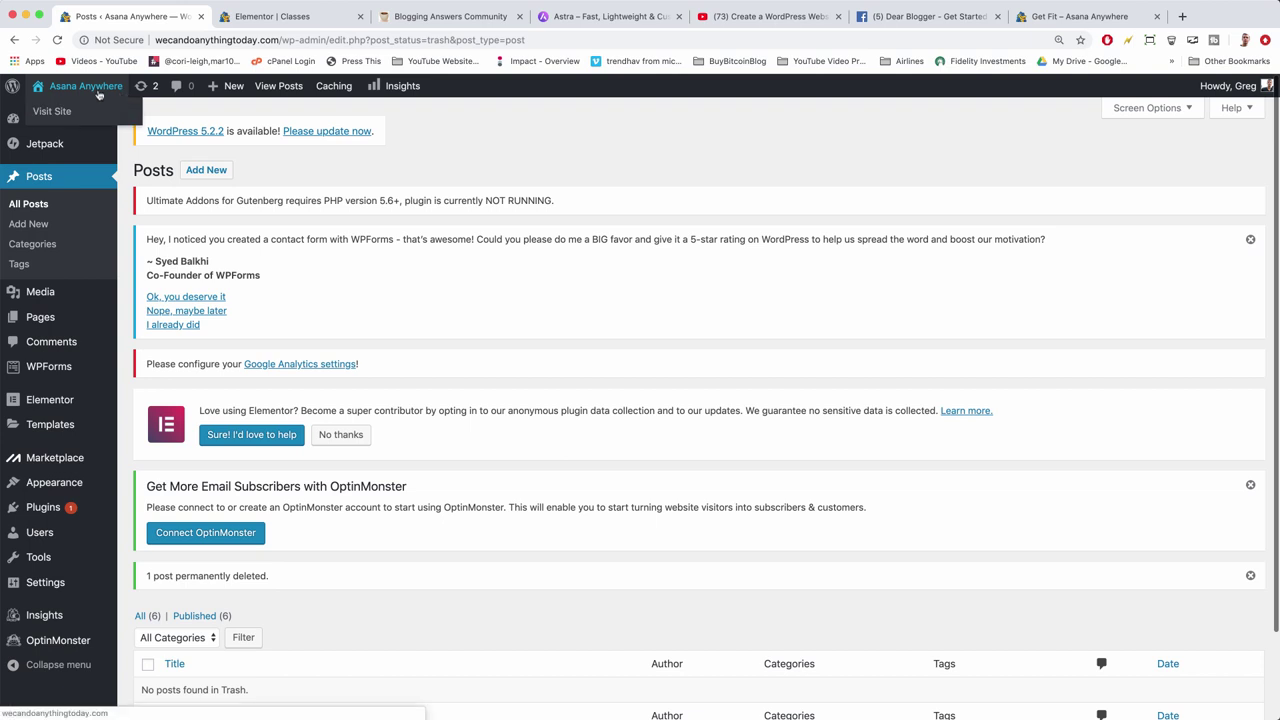
left_click(98, 93)
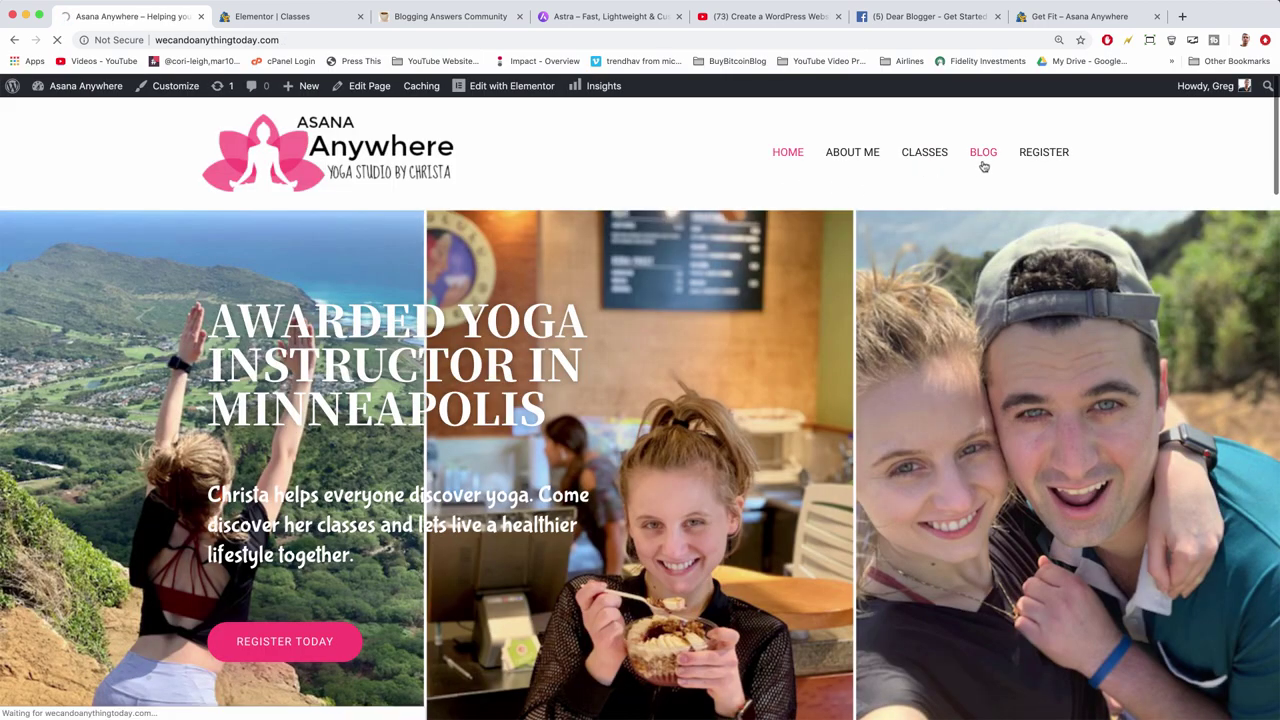
Browse the live blog posts, then go to the REGISTER page, Get Fit.
left_click(984, 166)
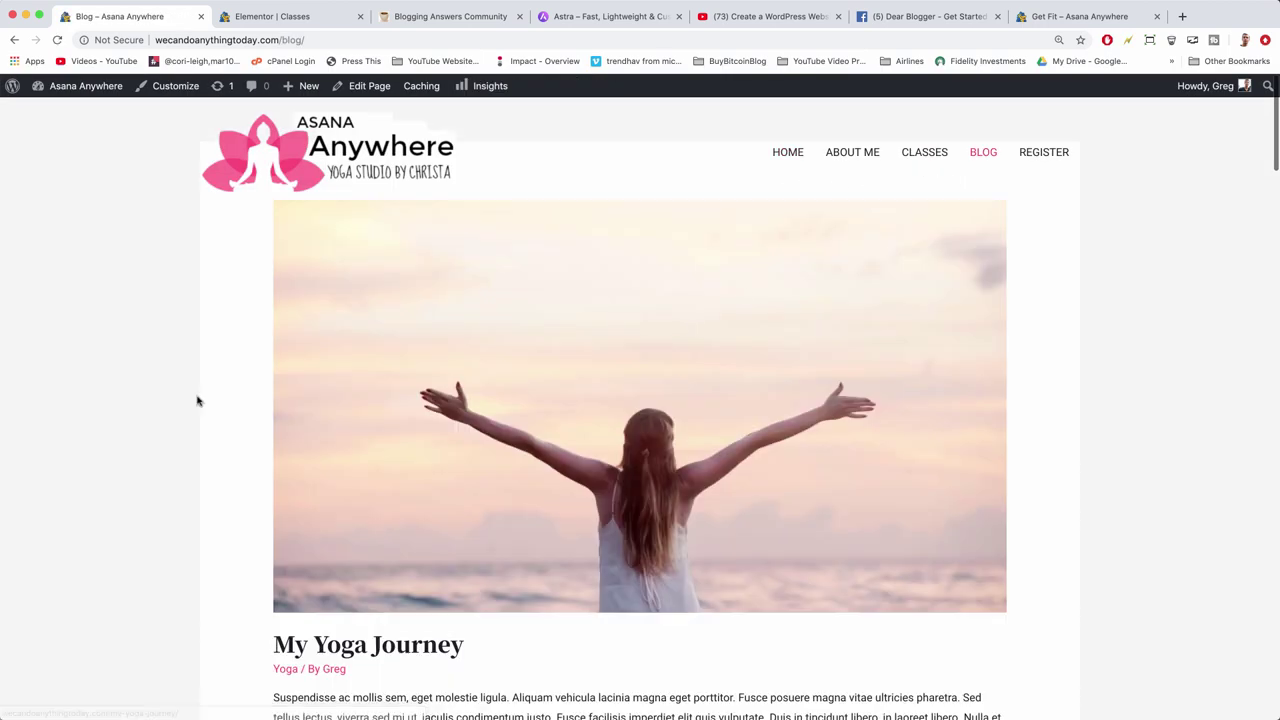
scroll(250, 422, "down", 3)
scroll(250, 422, "down", 2)
scroll(250, 422, "up", 5)
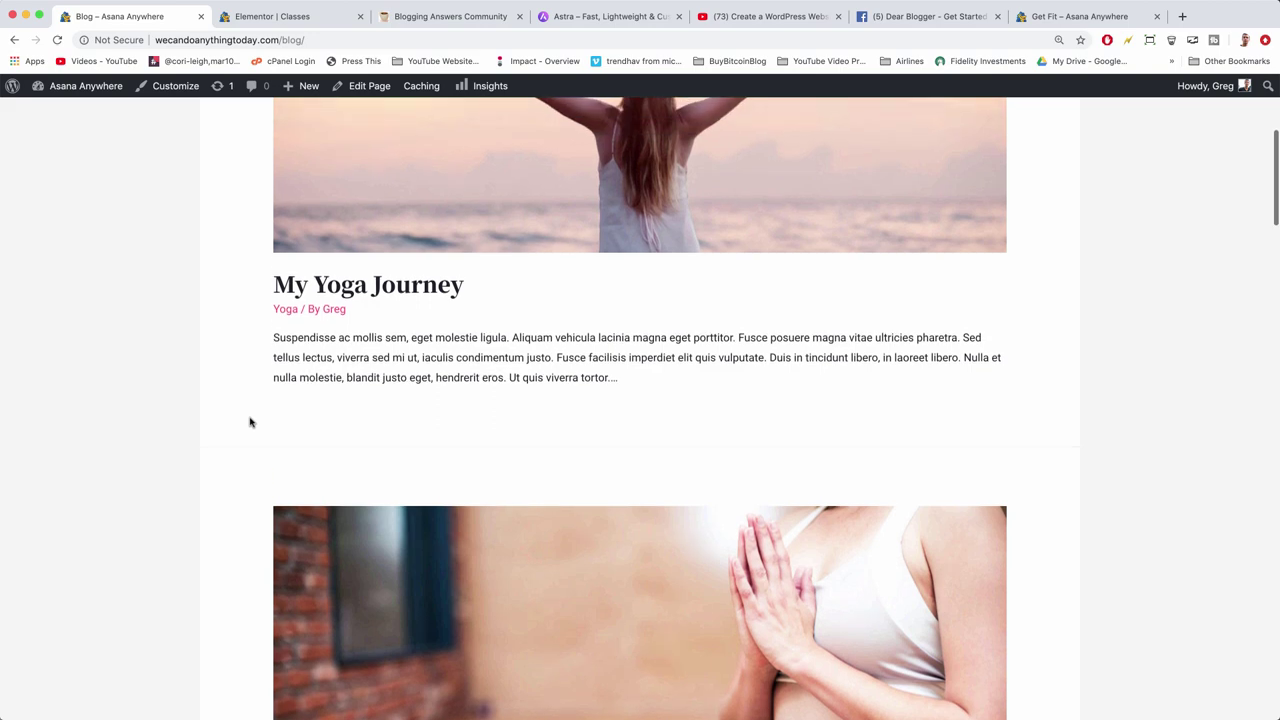
scroll(250, 422, "down", 10)
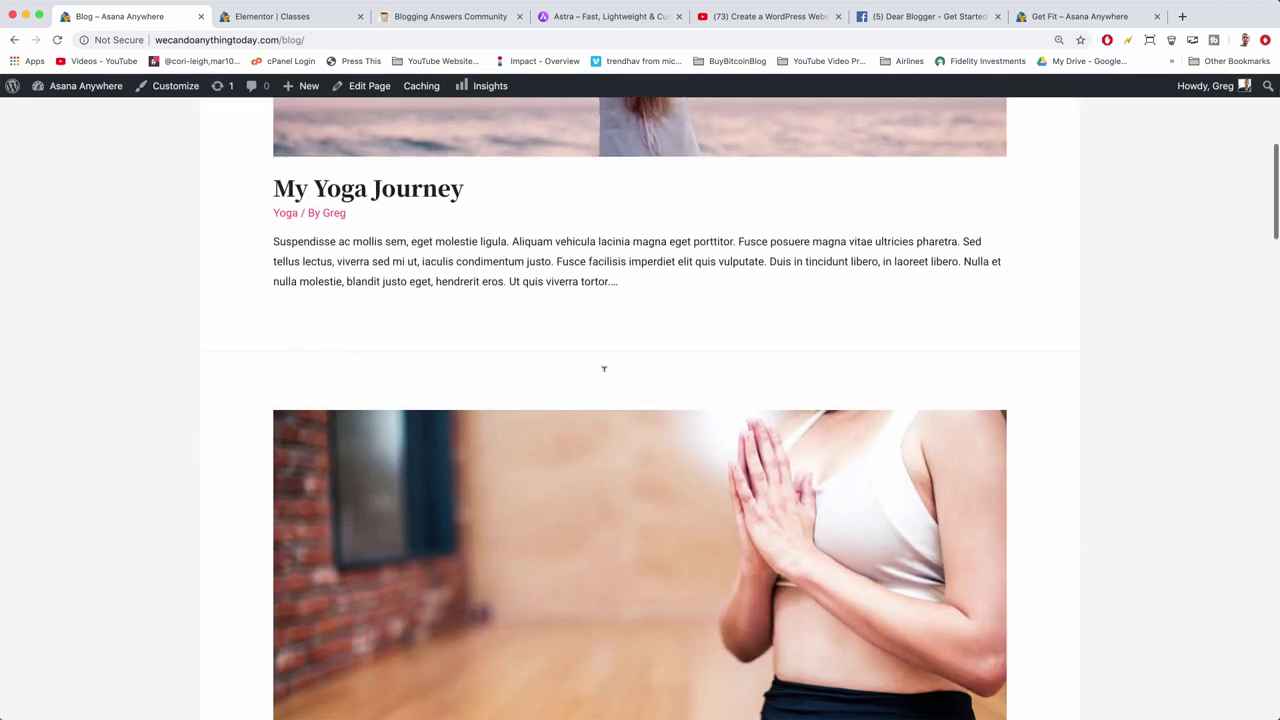
scroll(603, 368, "down", 1)
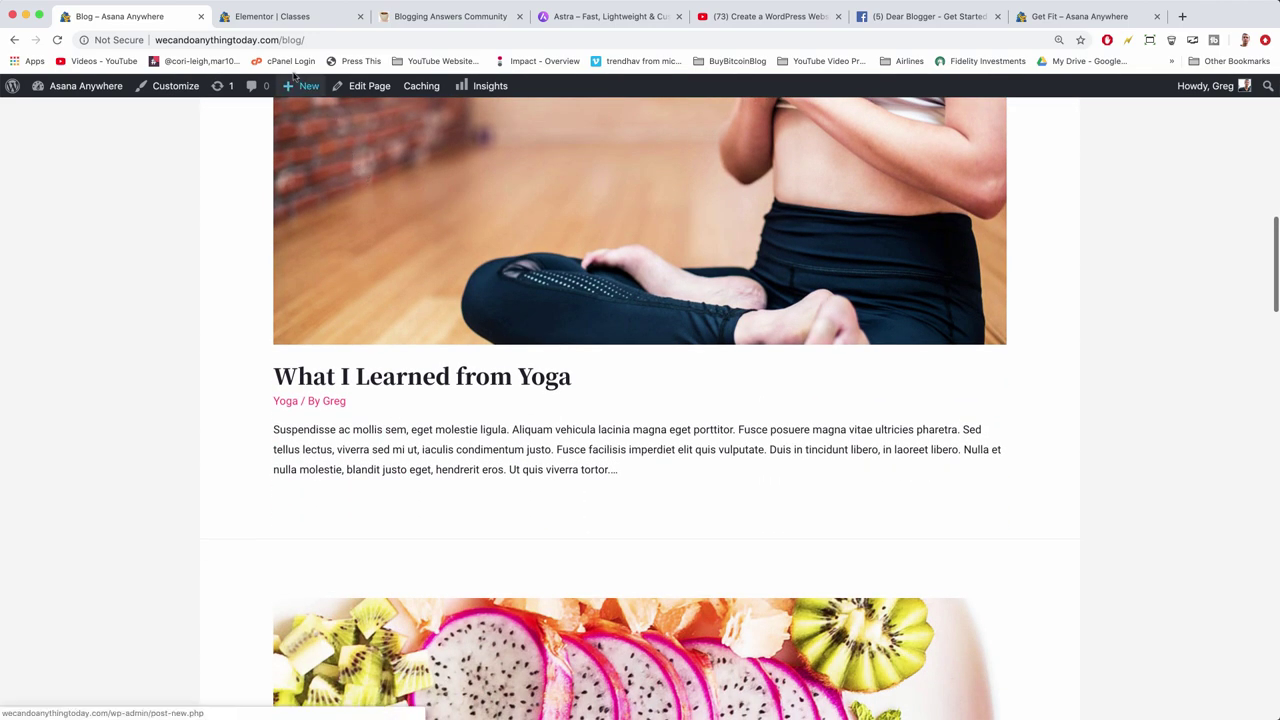
mouse_move(304, 86)
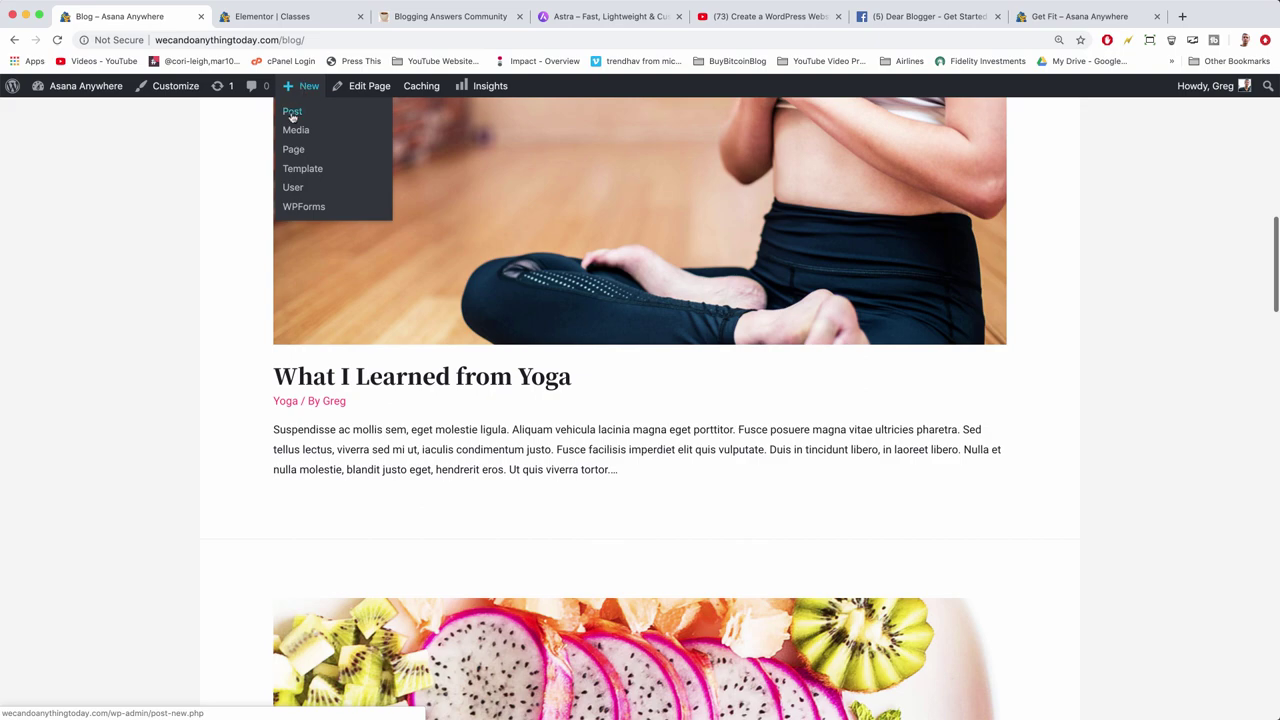
scroll(192, 337, "down", 5)
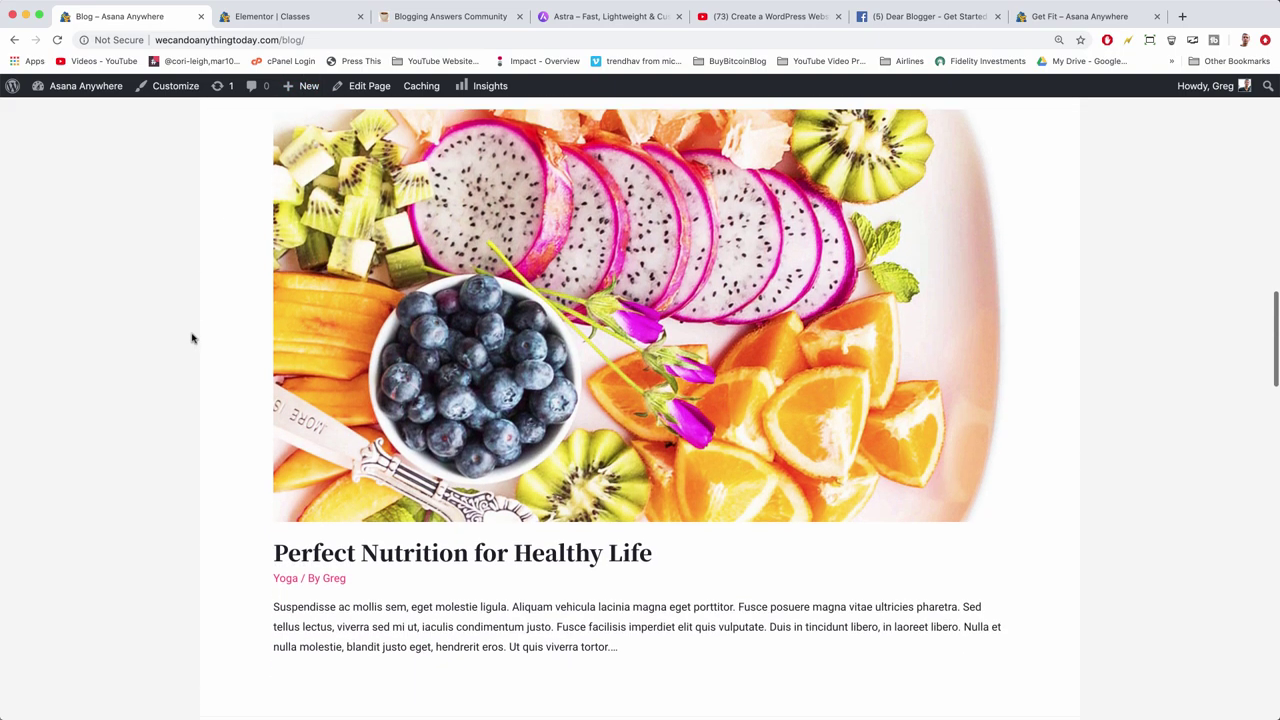
scroll(192, 337, "down", 20)
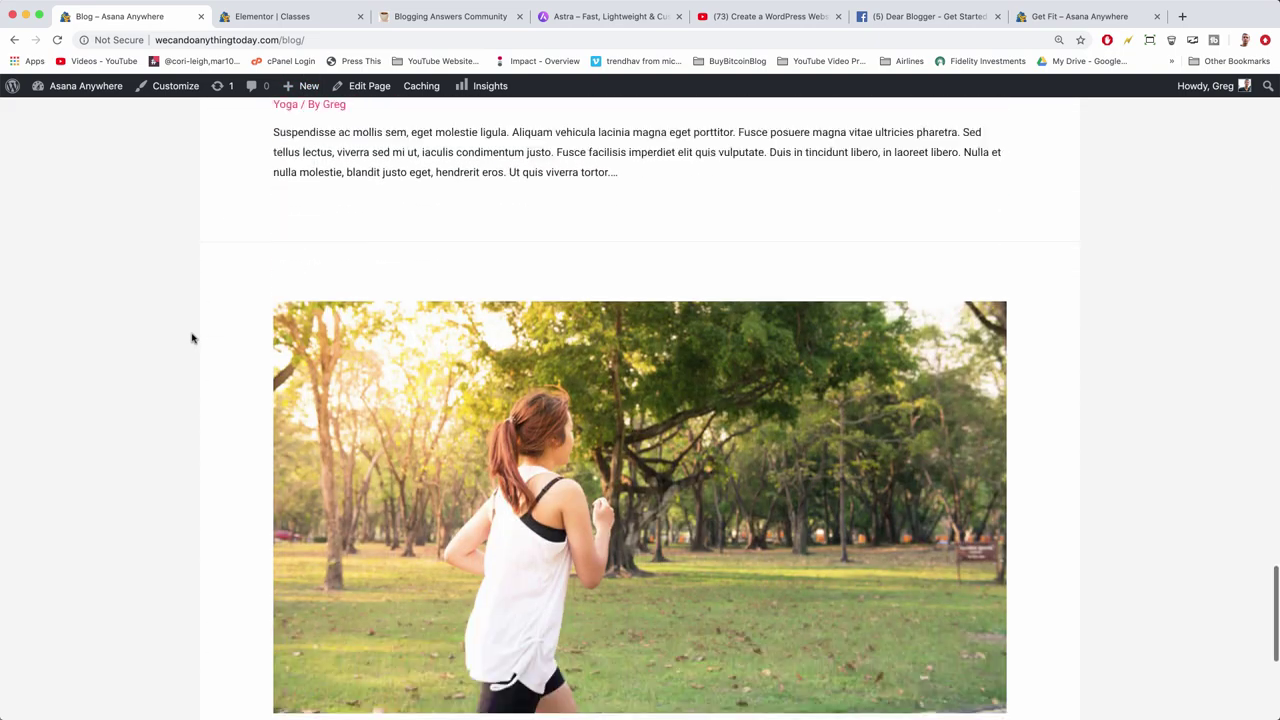
scroll(192, 338, "down", 5)
scroll(192, 338, "up", 20)
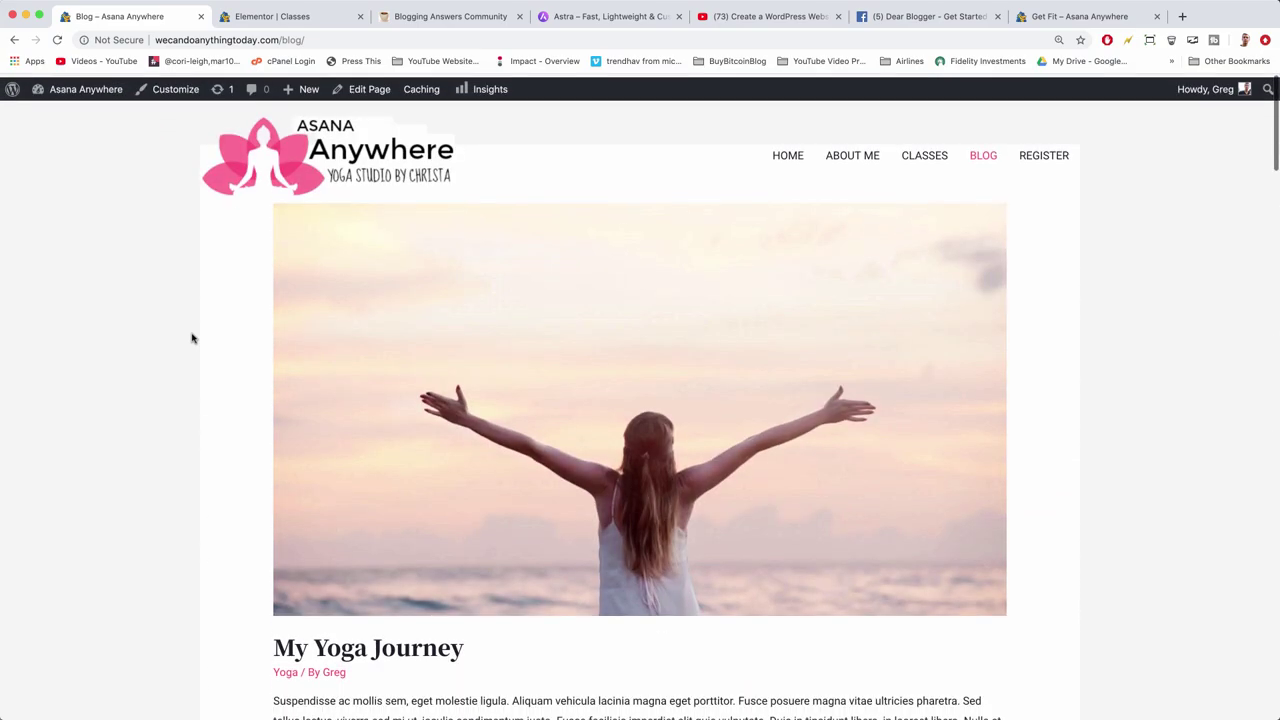
left_click(1055, 153)
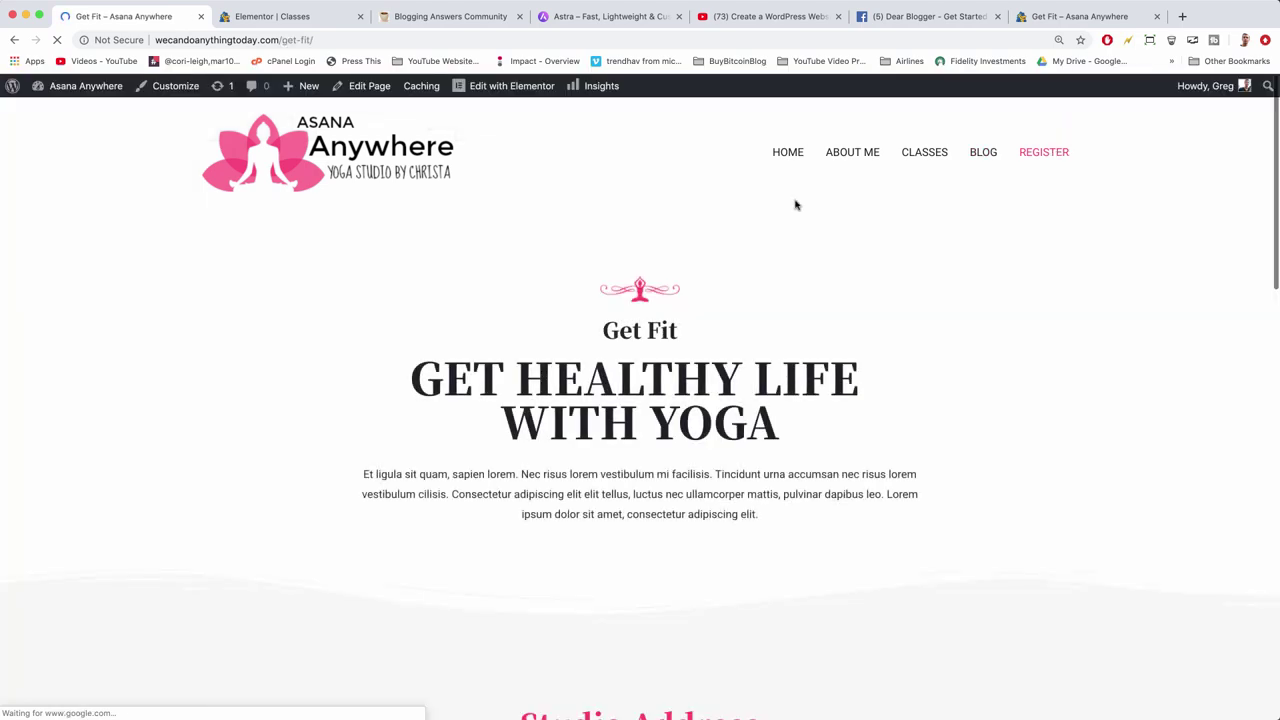
Open the Get Fit page in the Elementor page builder.
scroll(796, 205, "down", 10)
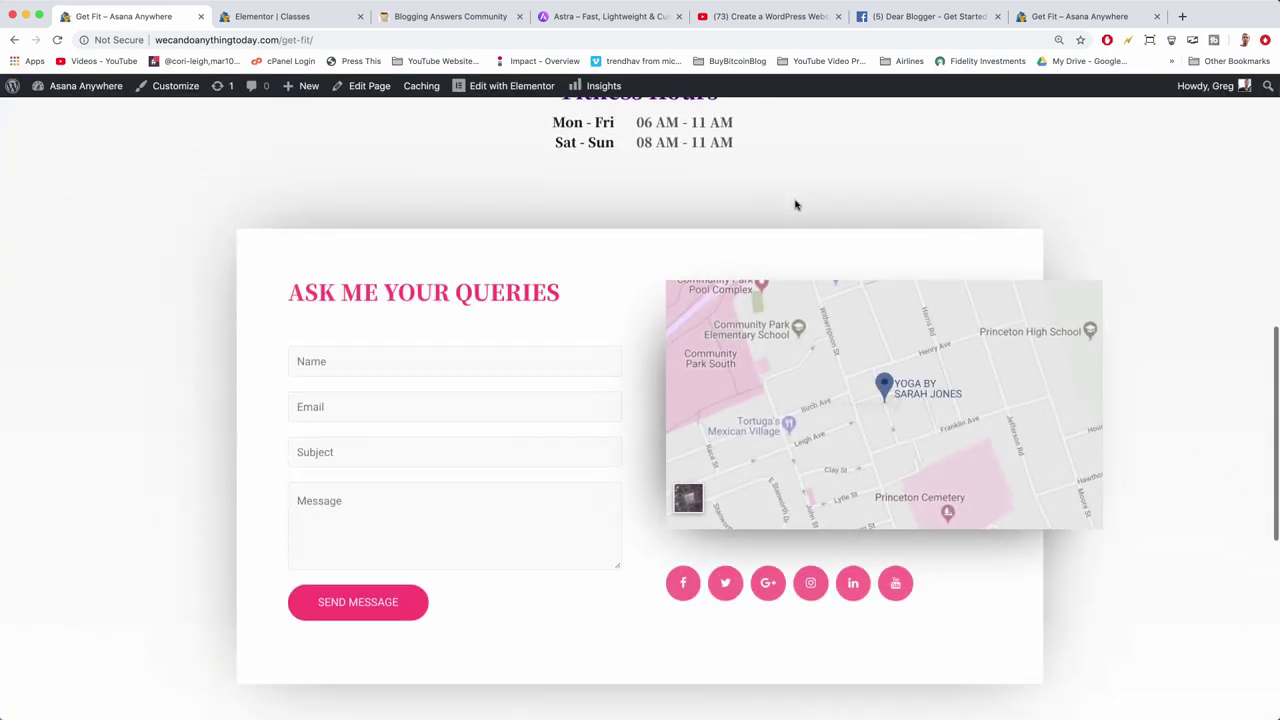
scroll(796, 205, "down", 5)
scroll(796, 205, "up", 8)
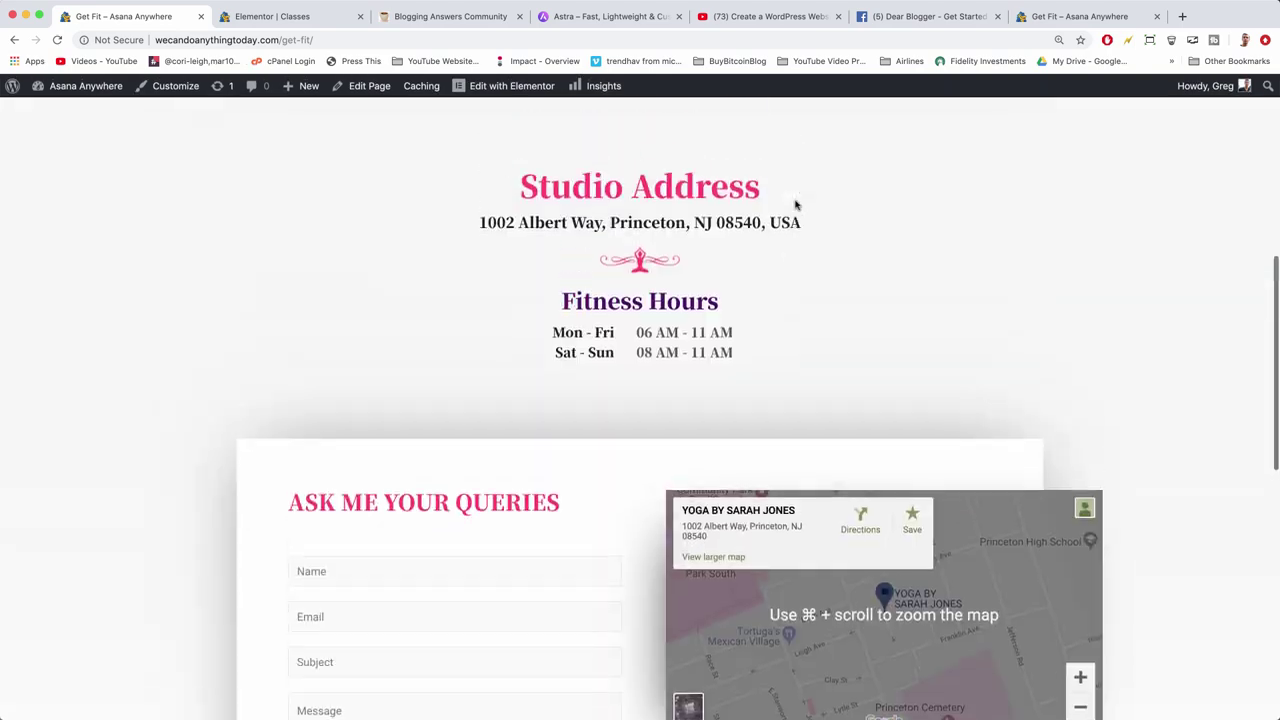
scroll(796, 205, "up", 8)
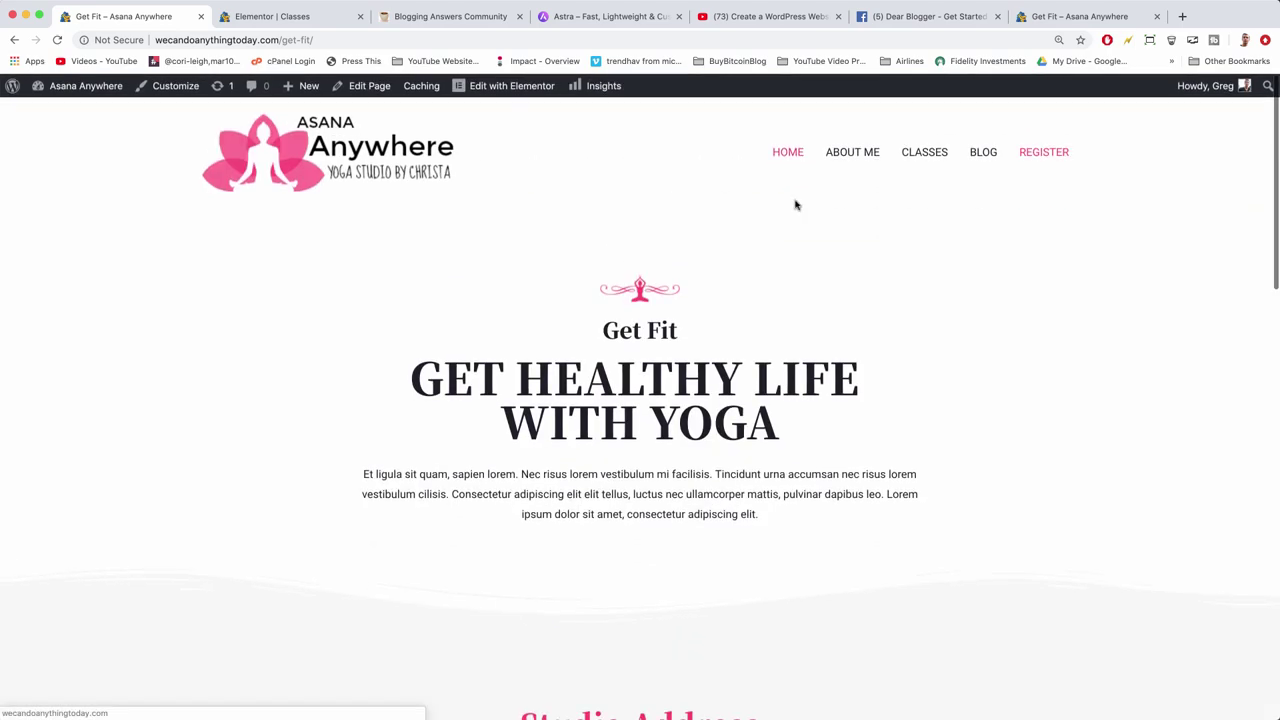
left_click(505, 86)
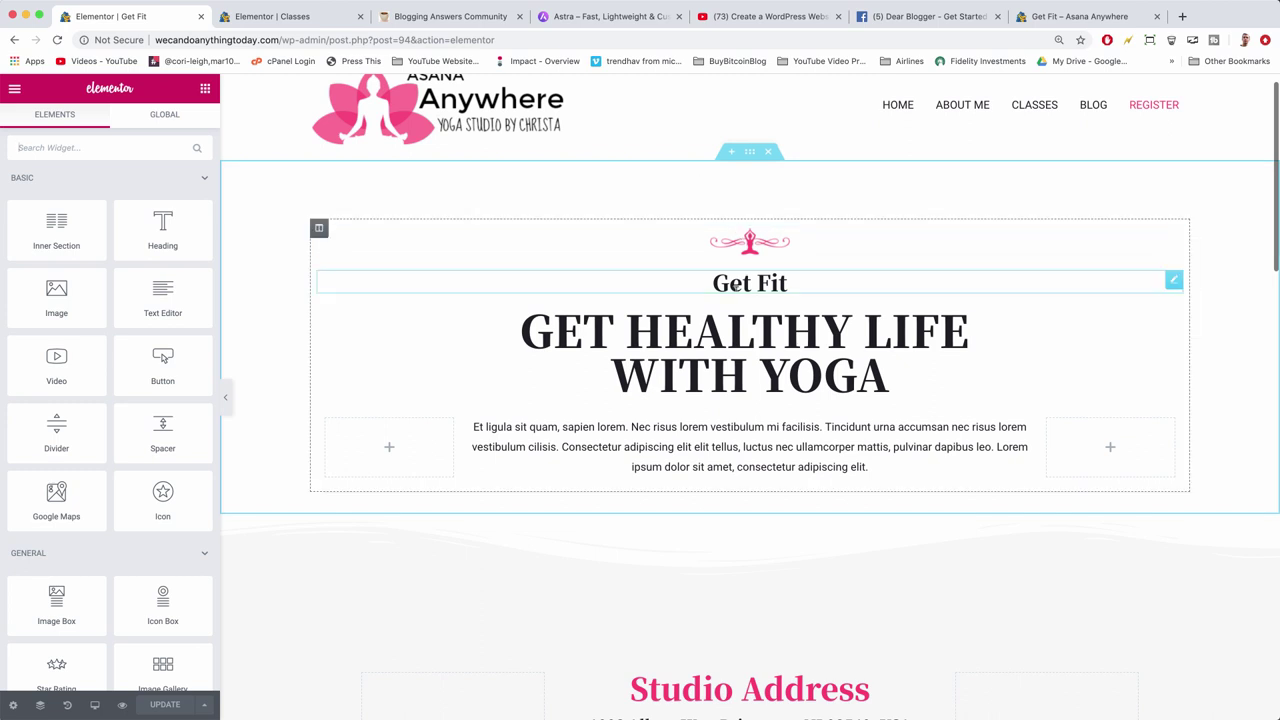
Replace the top heading's Title with 'Get your healthy <br/>on with yoga'.
left_click(738, 284)
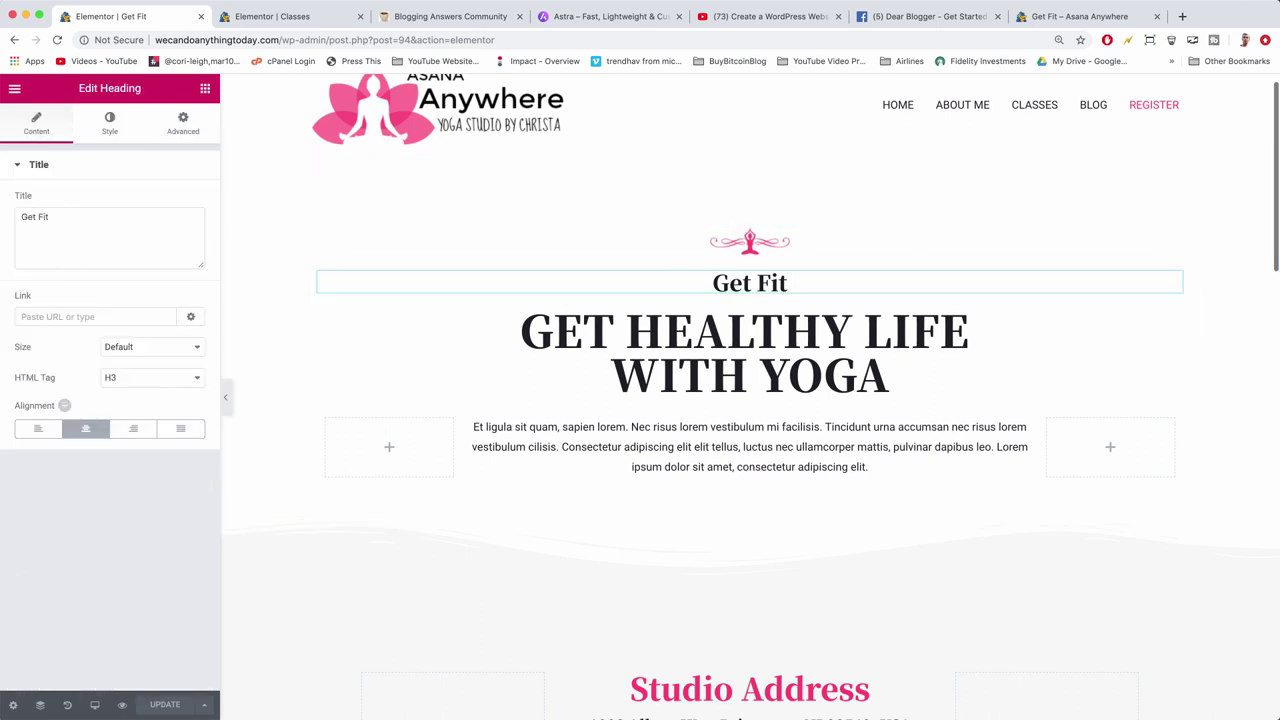
left_click(65, 216)
key("super+a")
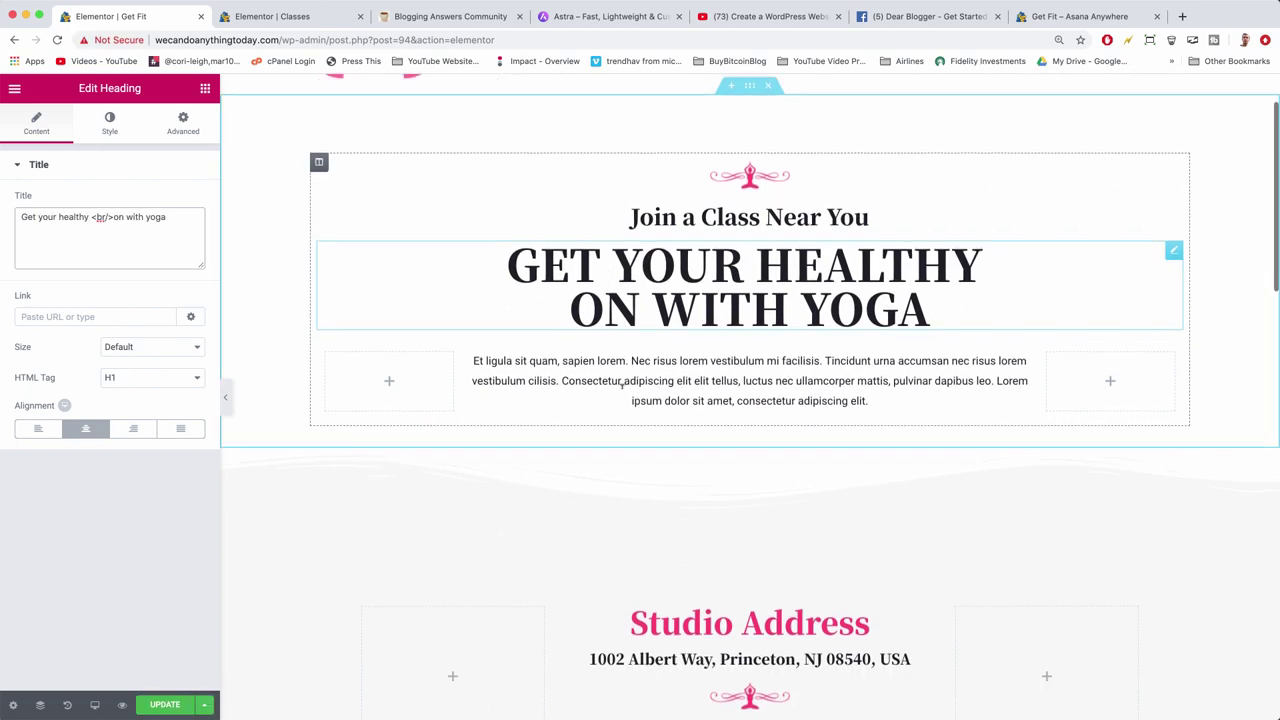
scroll(622, 393, "down", 1)
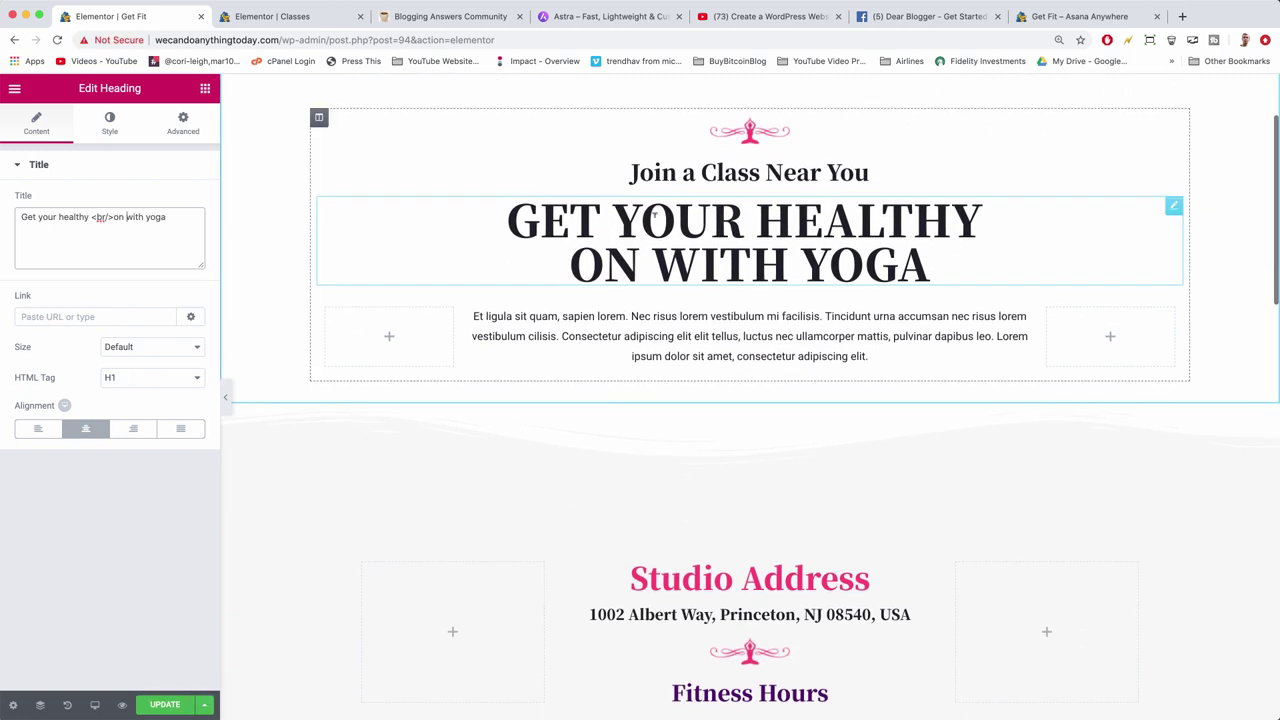
scroll(748, 222, "down", 1)
scroll(748, 222, "up", 2)
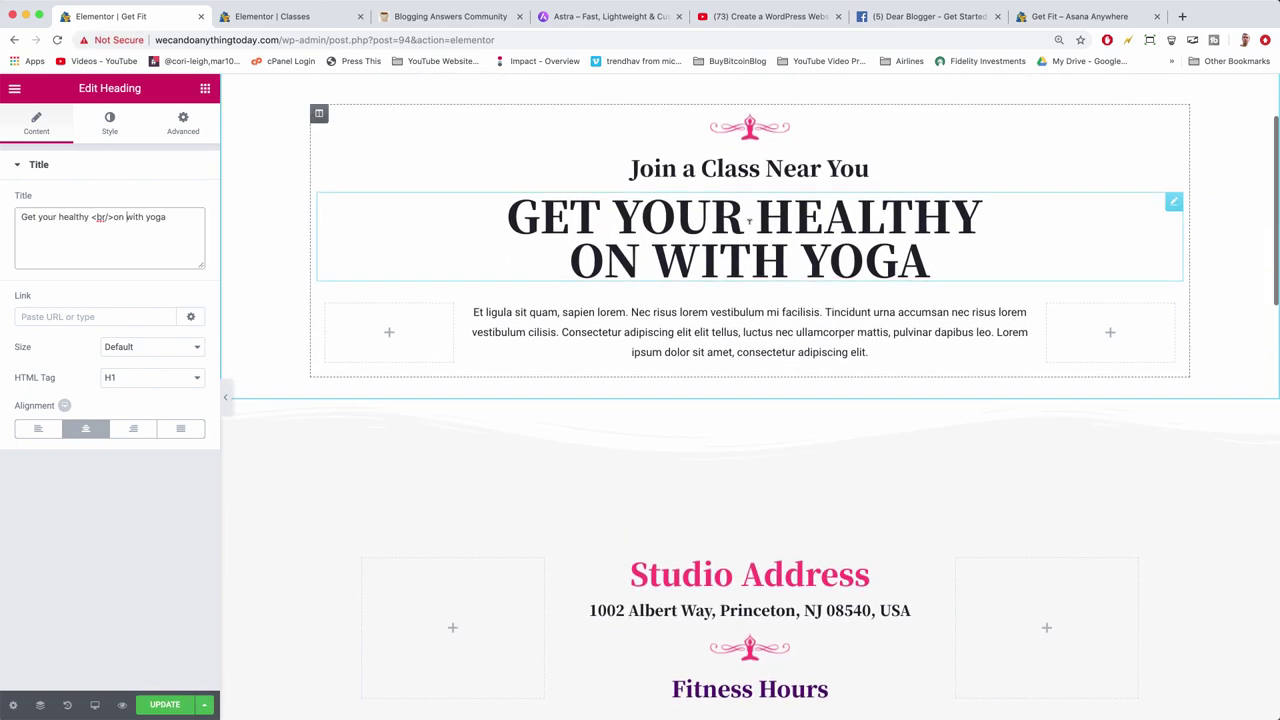
scroll(749, 219, "down", 2)
scroll(749, 219, "up", 2)
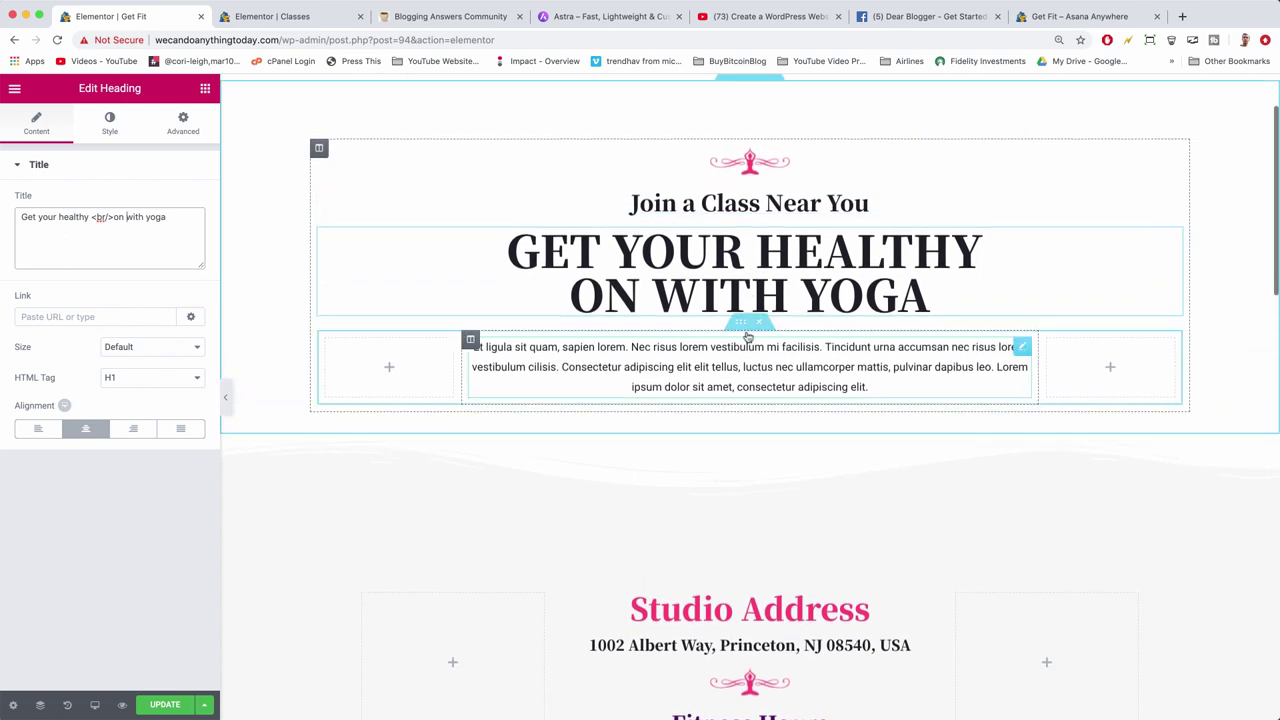
key("Delete")
scroll(761, 317, "down", 2)
scroll(761, 317, "down", 3)
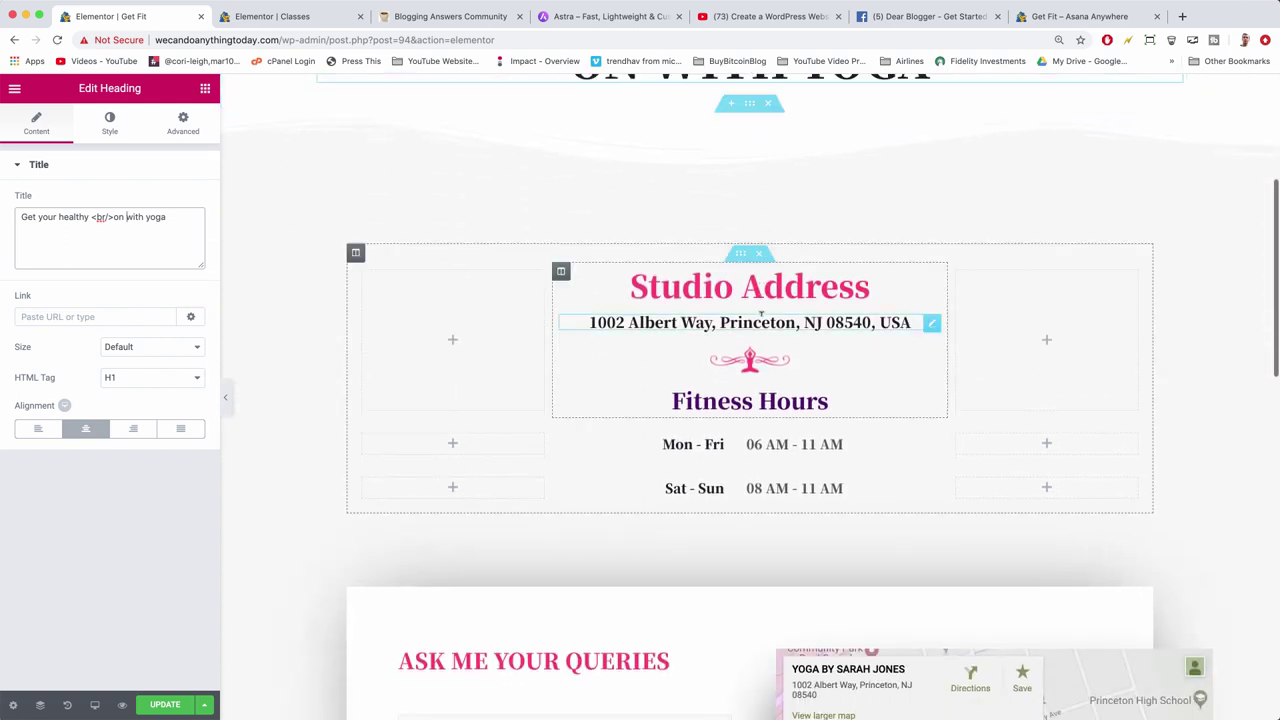
scroll(760, 320, "up", 3)
scroll(765, 346, "down", 2)
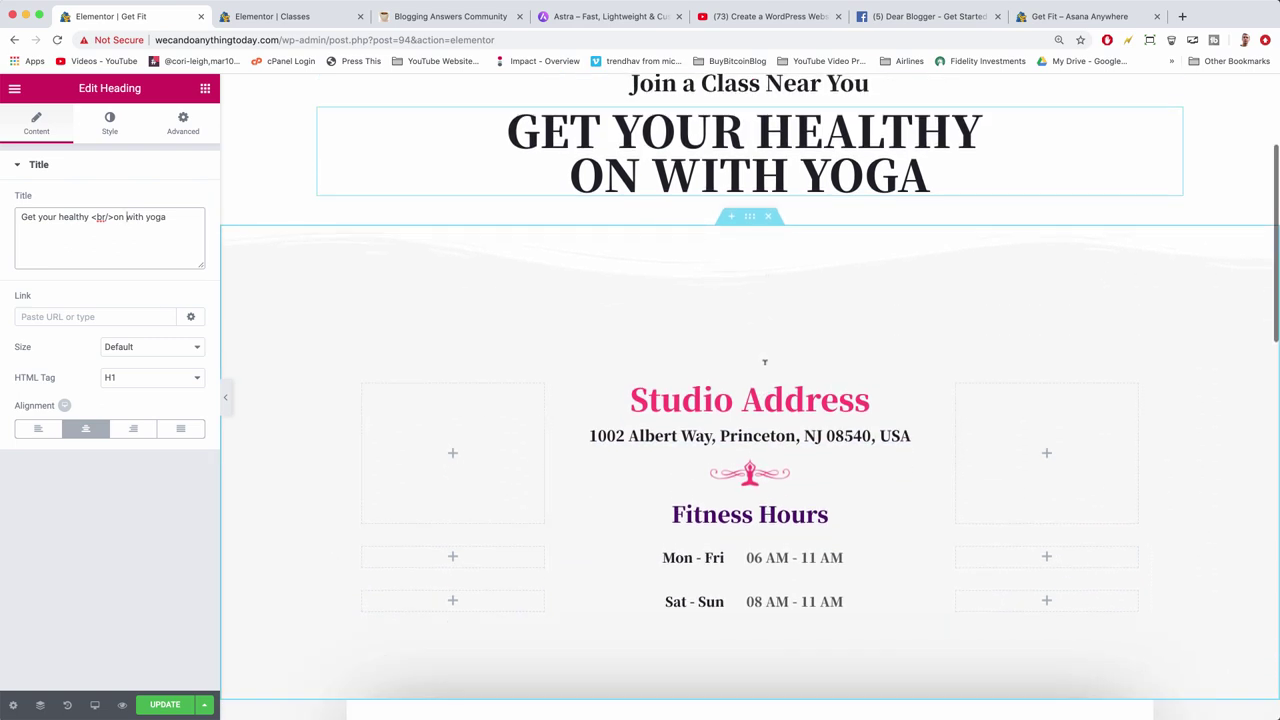
left_click(911, 400)
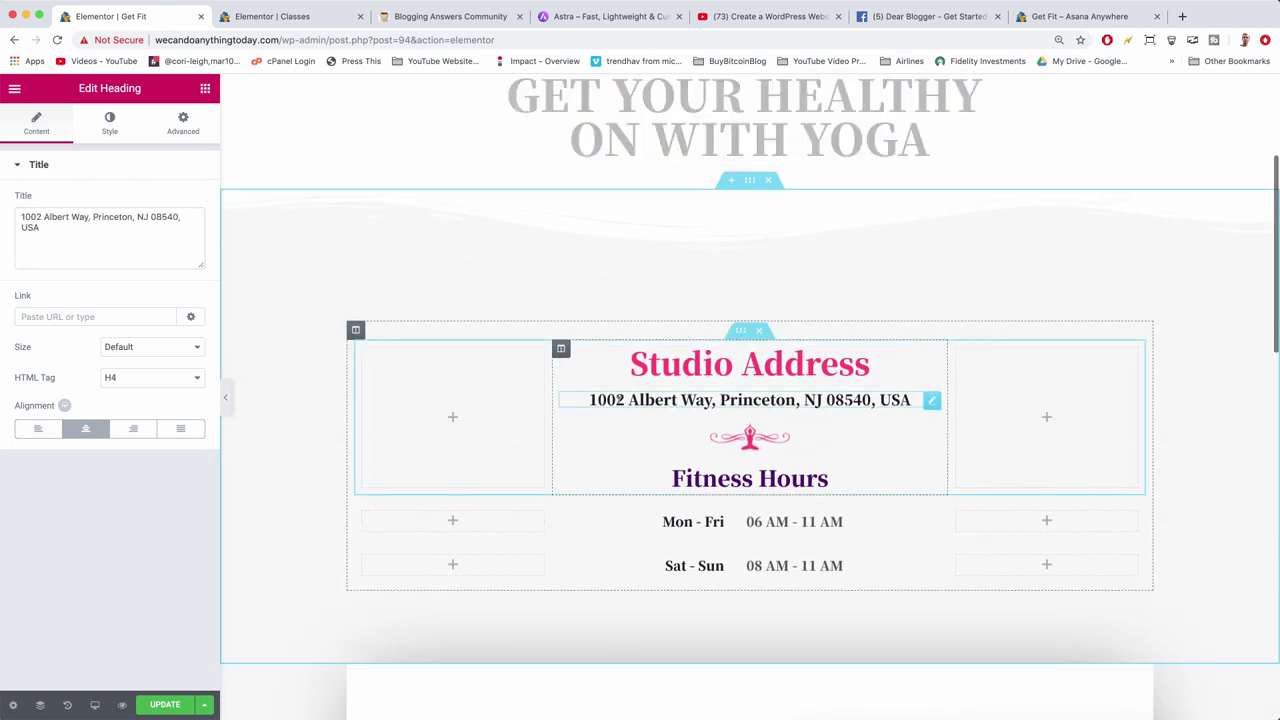
key("ctrl+a")
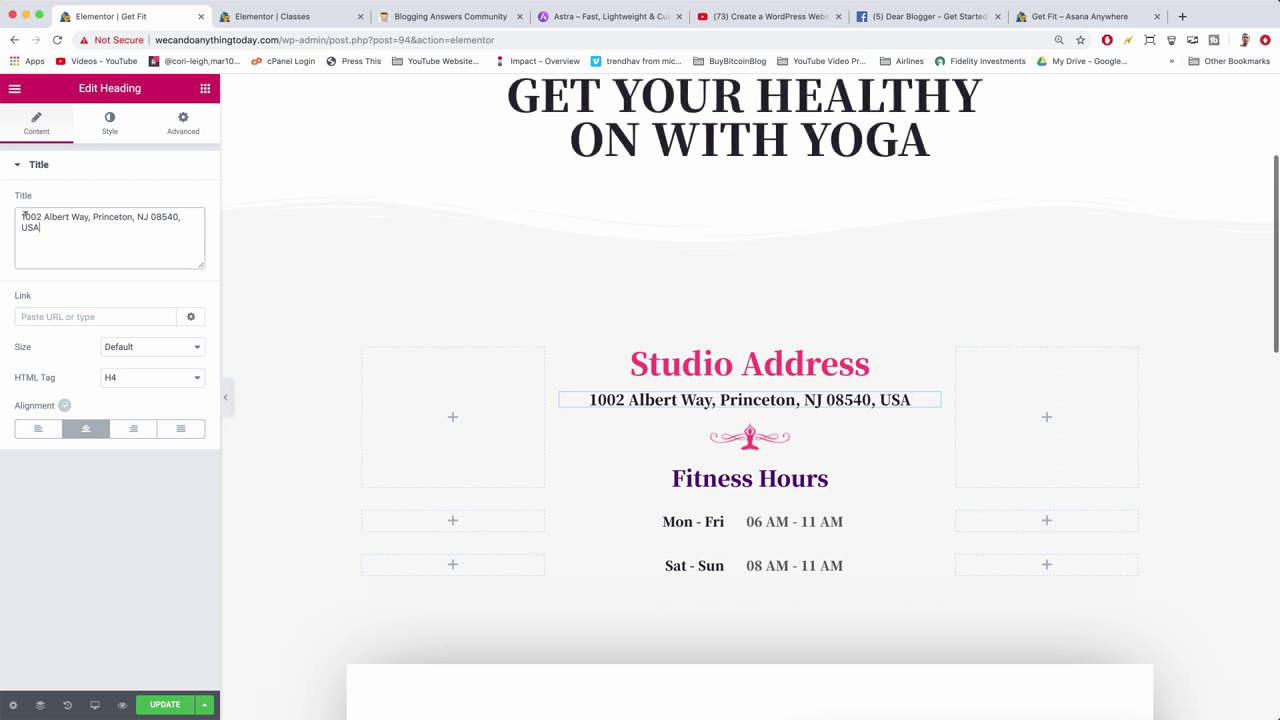
scroll(750, 228, "down", 5)
scroll(750, 228, "down", 1)
scroll(757, 228, "down", 3)
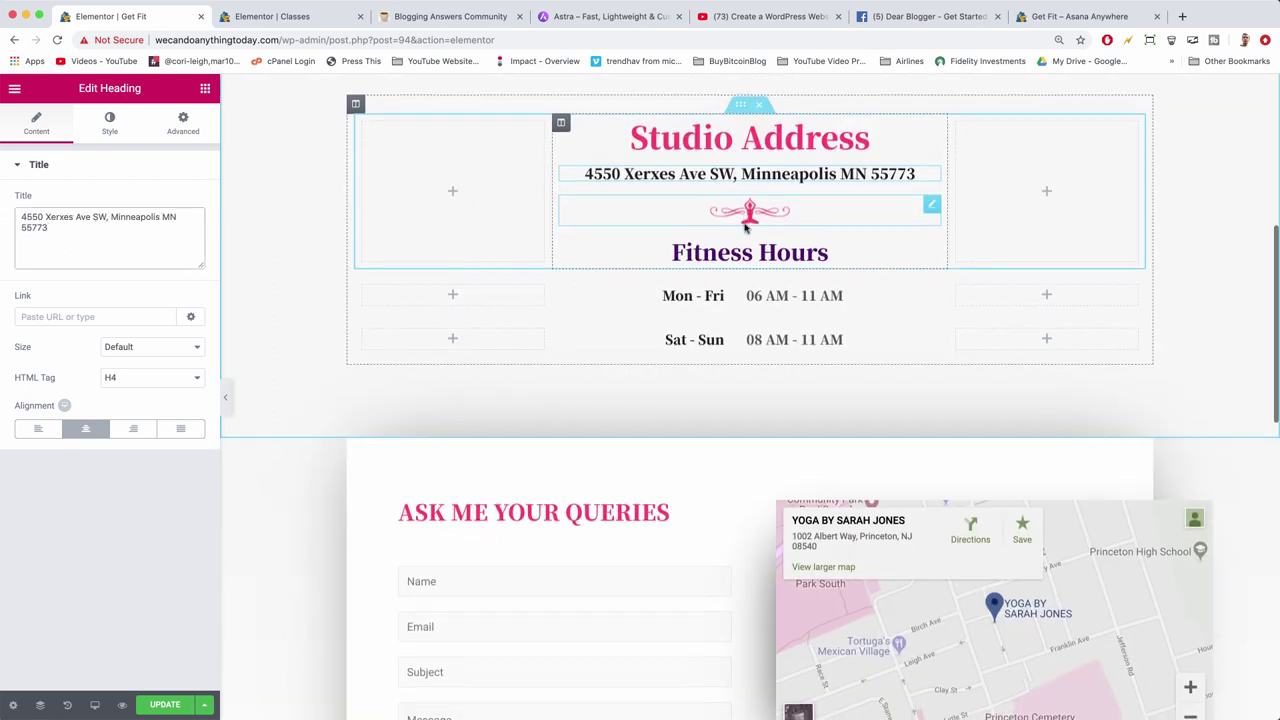
Change the Mon - Fri hours heading to 07 AM - 8 PM.
left_click(734, 207)
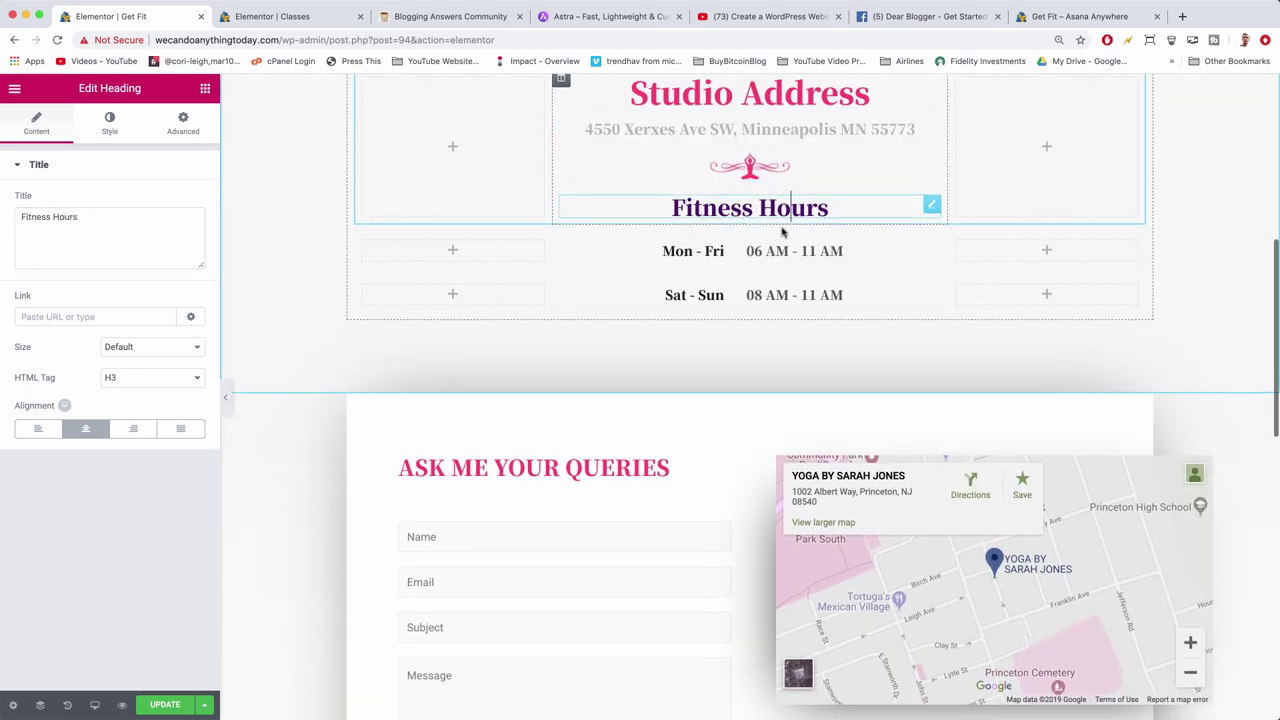
left_click(756, 246)
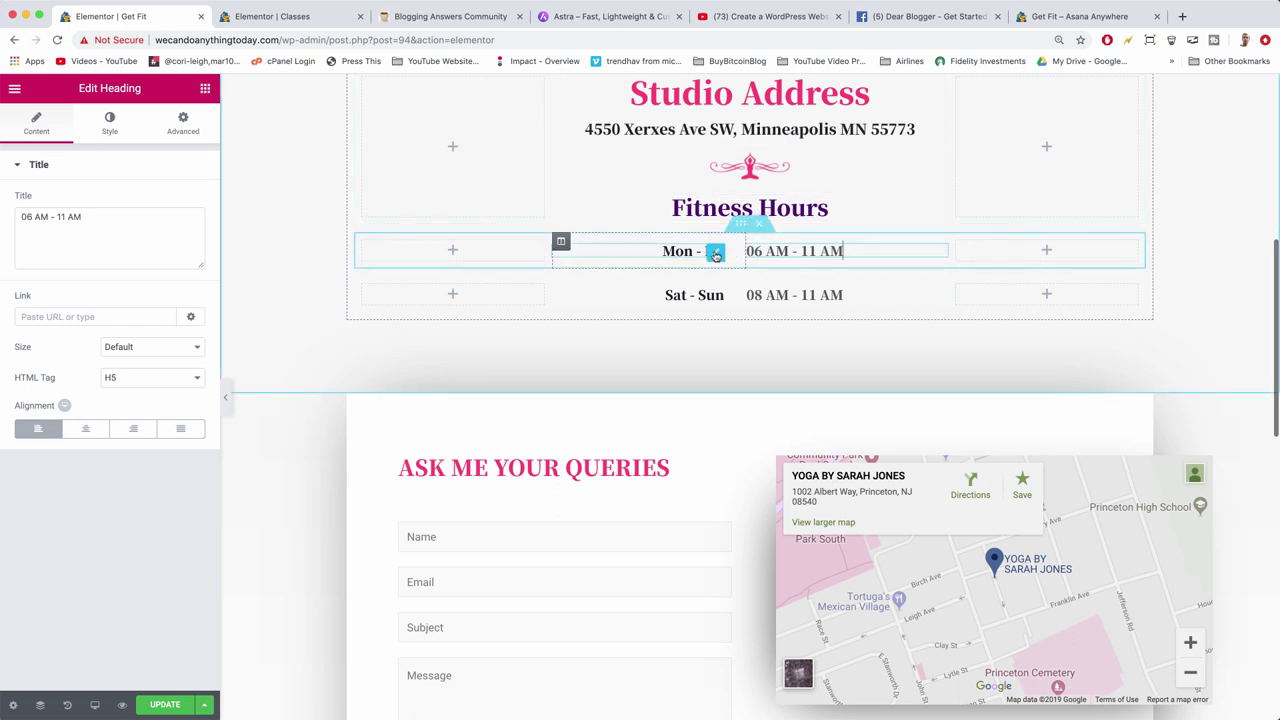
left_click(716, 255)
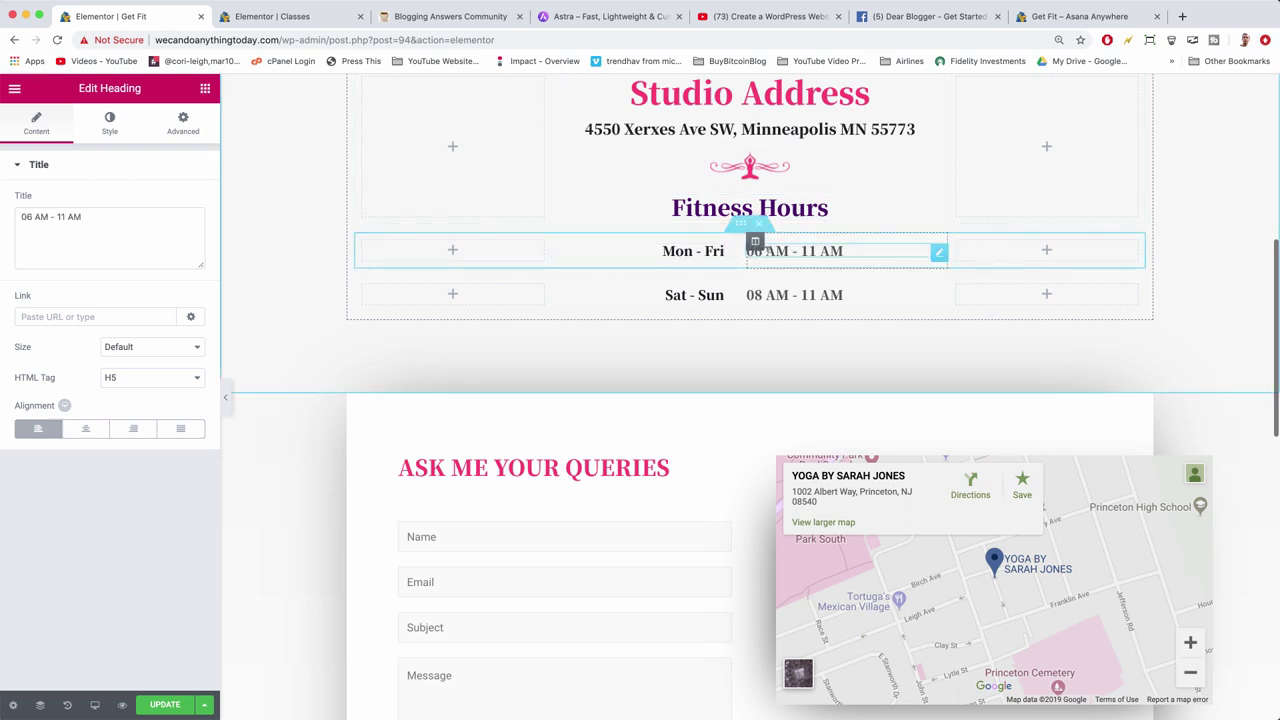
left_click(31, 216)
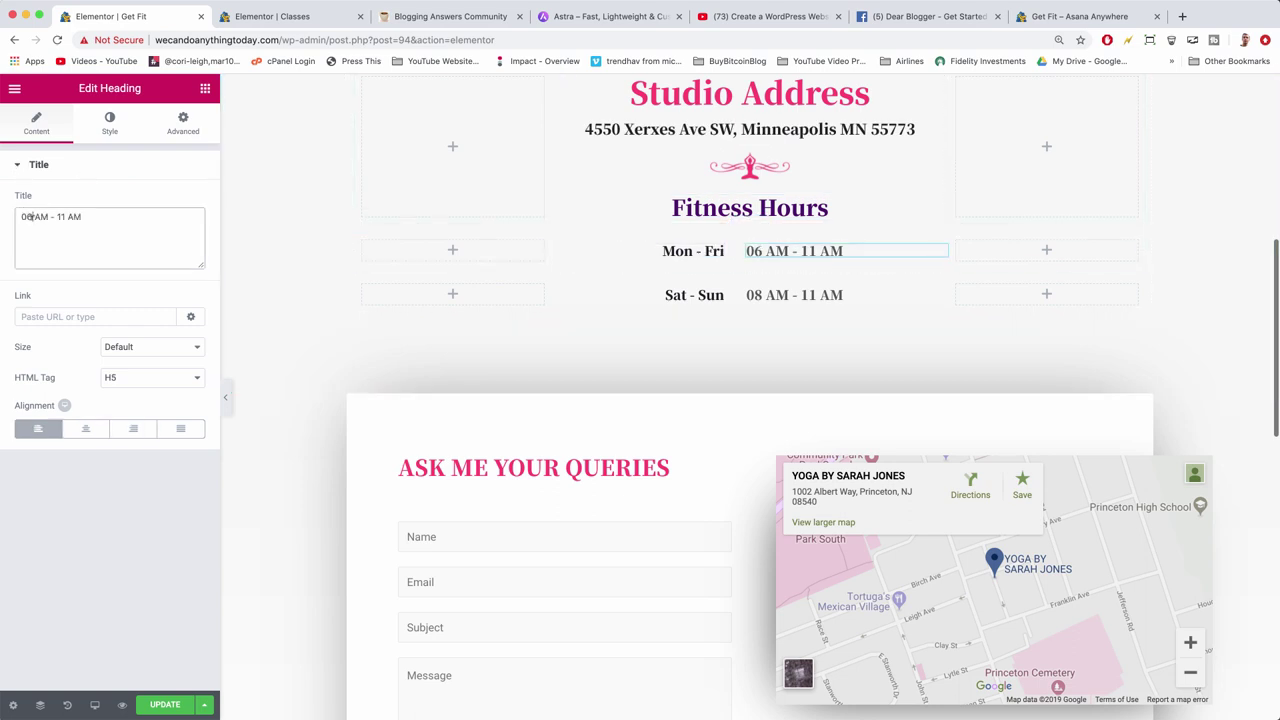
key("BackSpace")
type("7")
left_click(66, 216)
key("BackSpace")
key("BackSpace")
key("BackSpace")
type("8")
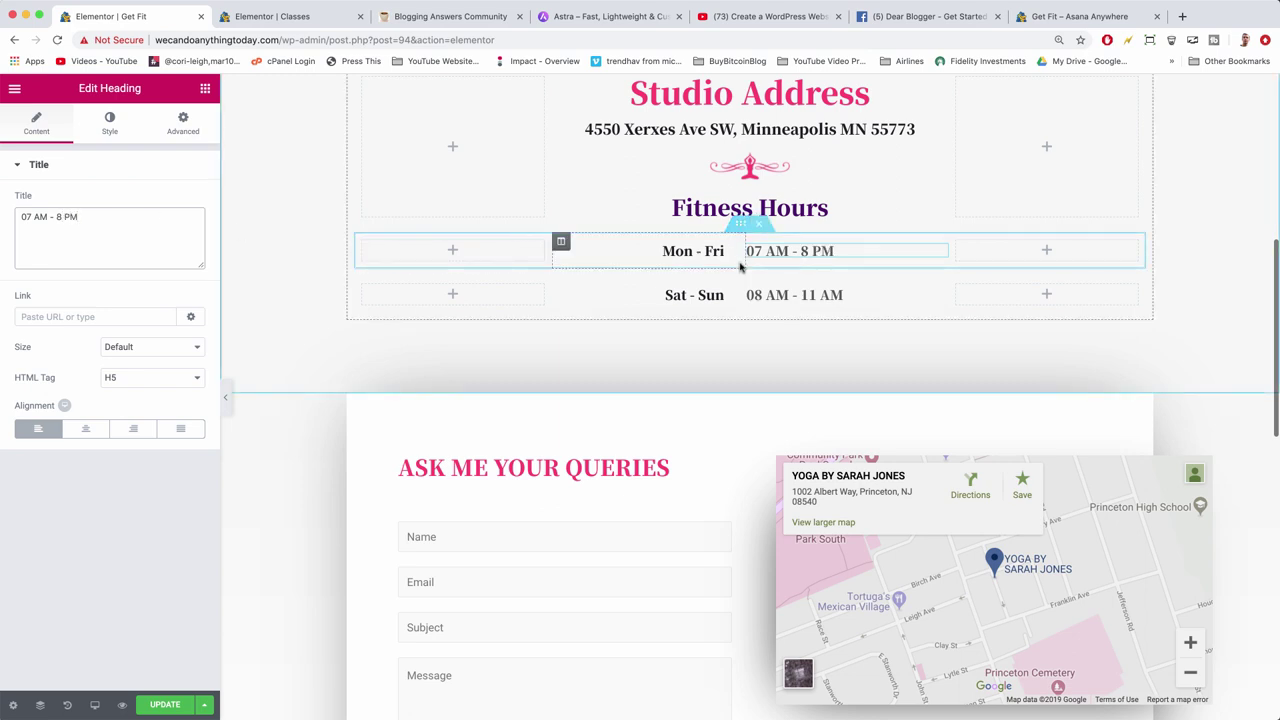
Change the Sat - Sun closing hour from 11 to 3.
left_click(766, 292)
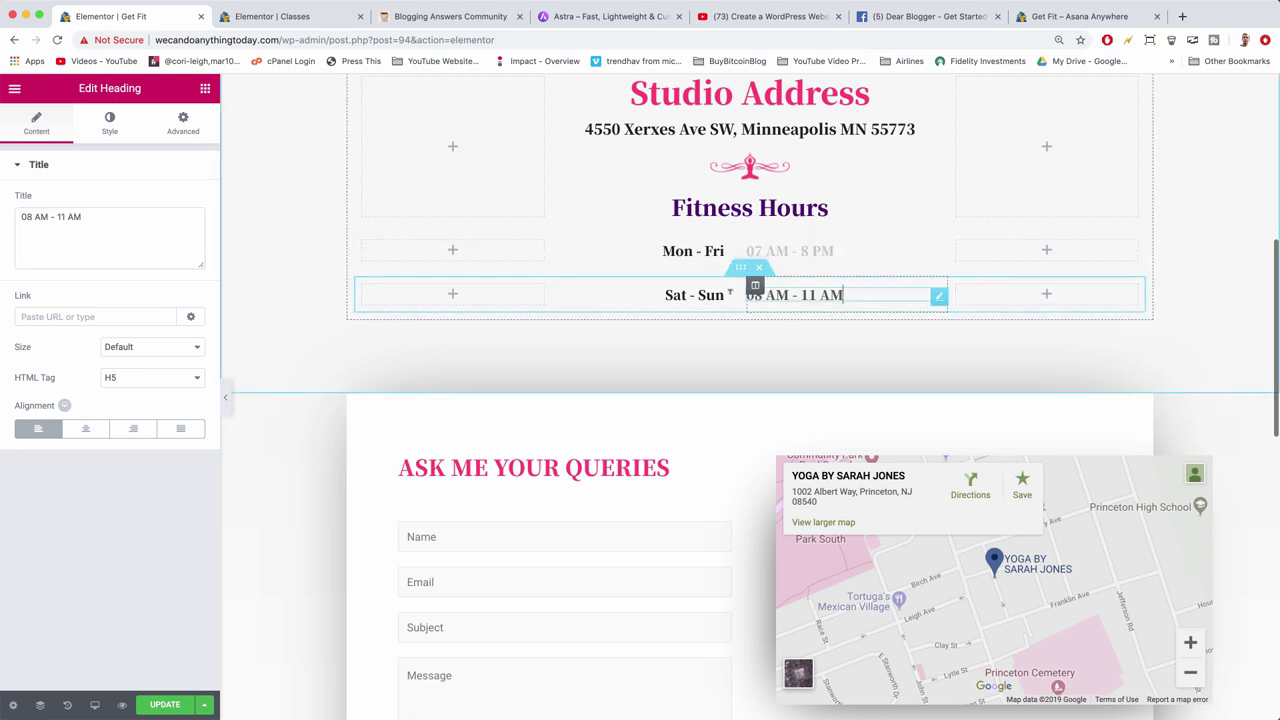
left_click(27, 216)
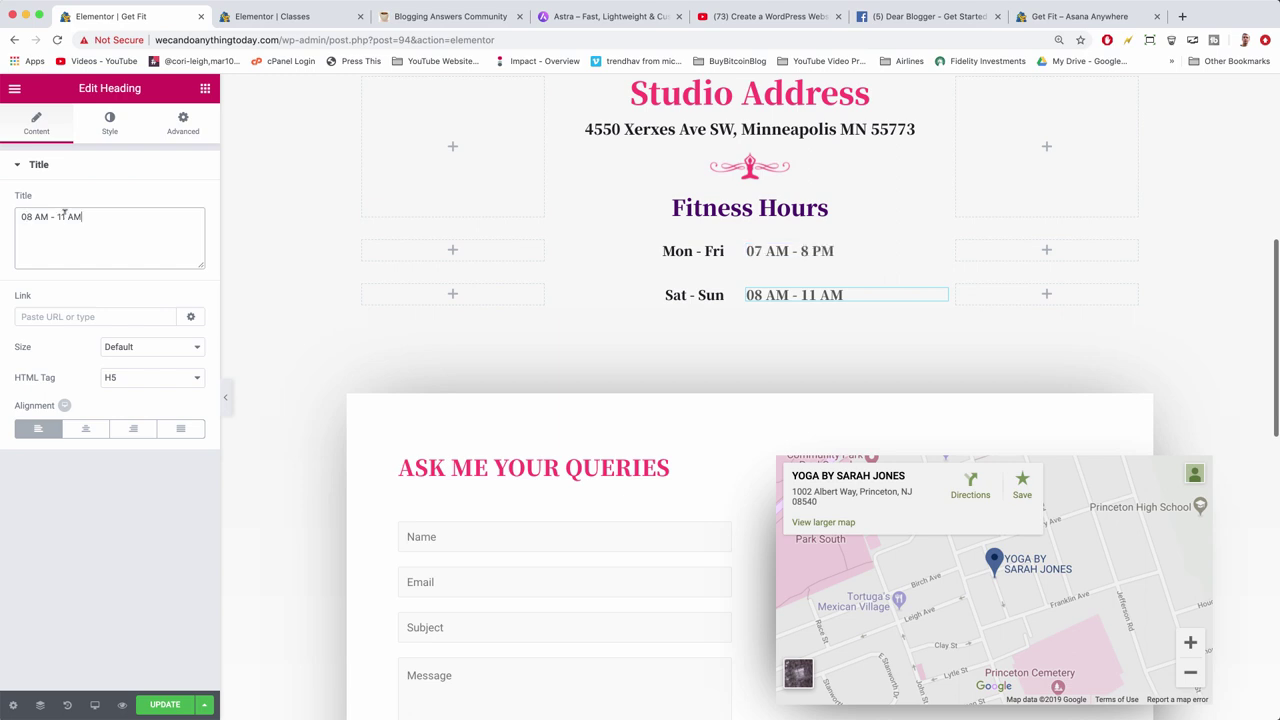
key("BackSpace")
key("BackSpace")
key("BackSpace")
type("3")
Open the contact section's Google Maps widget and select its Princeton location text.
scroll(585, 249, "down", 5)
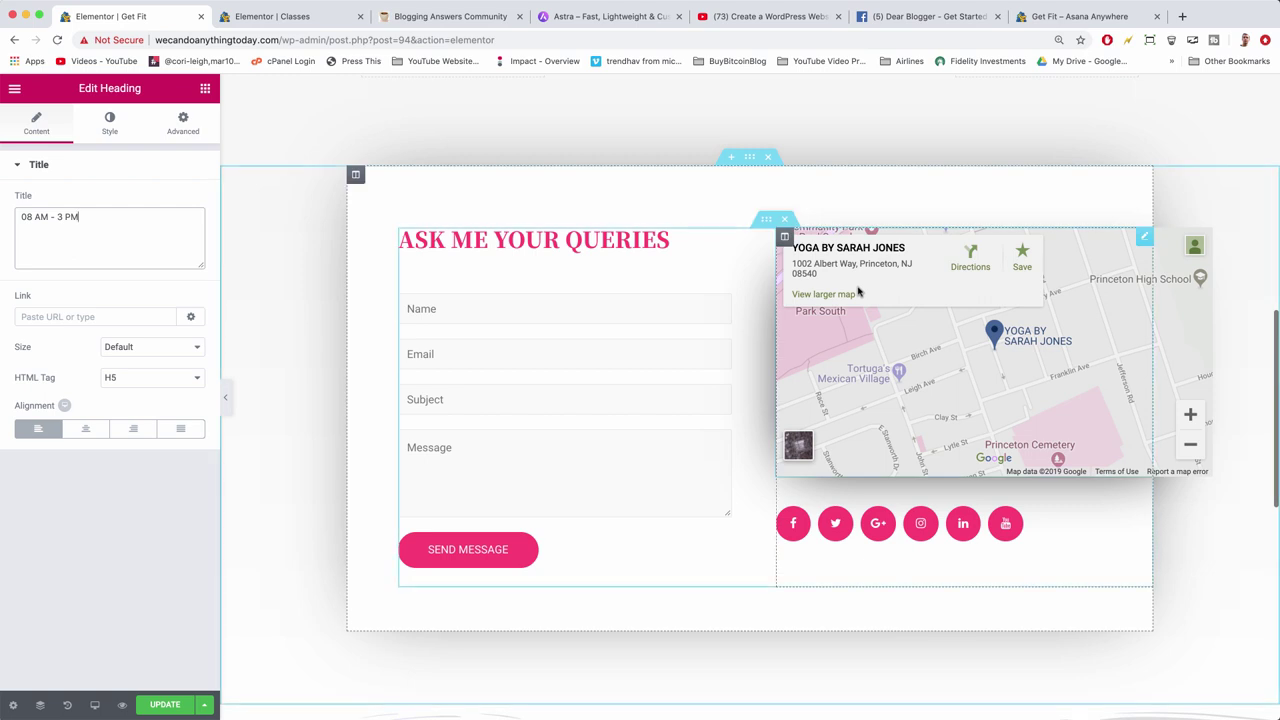
scroll(858, 291, "down", 5)
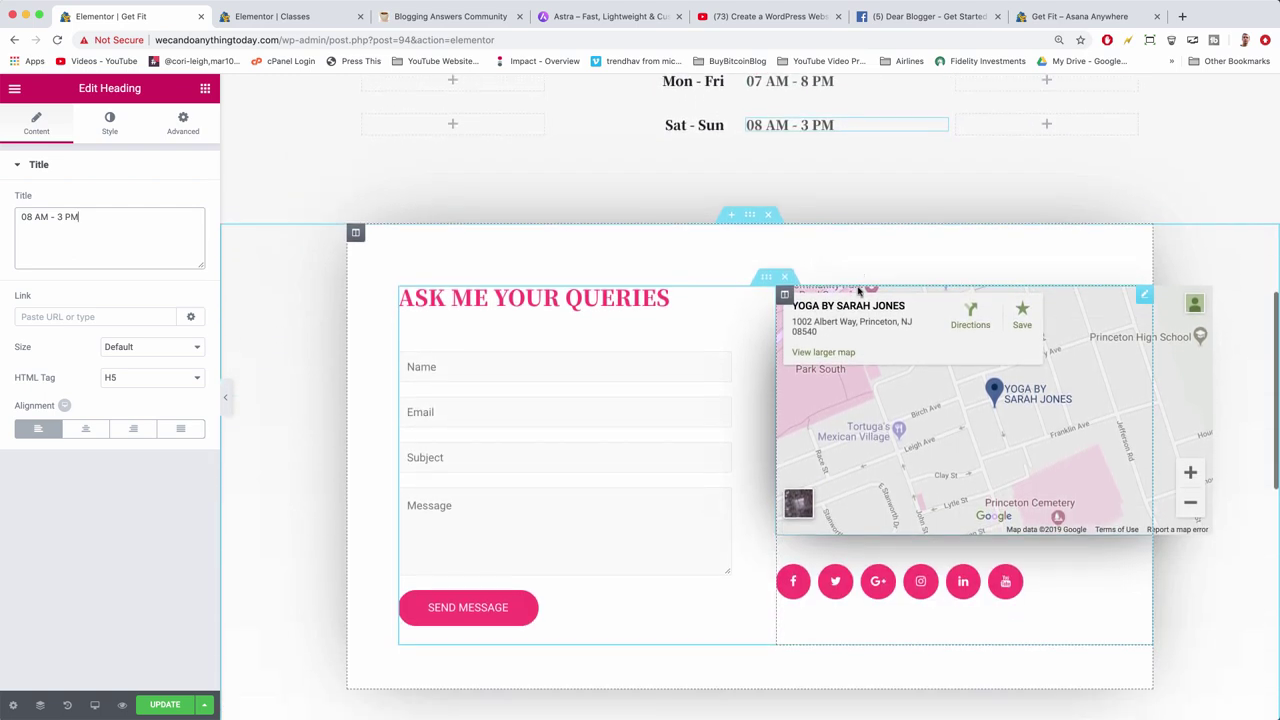
scroll(858, 291, "down", 1)
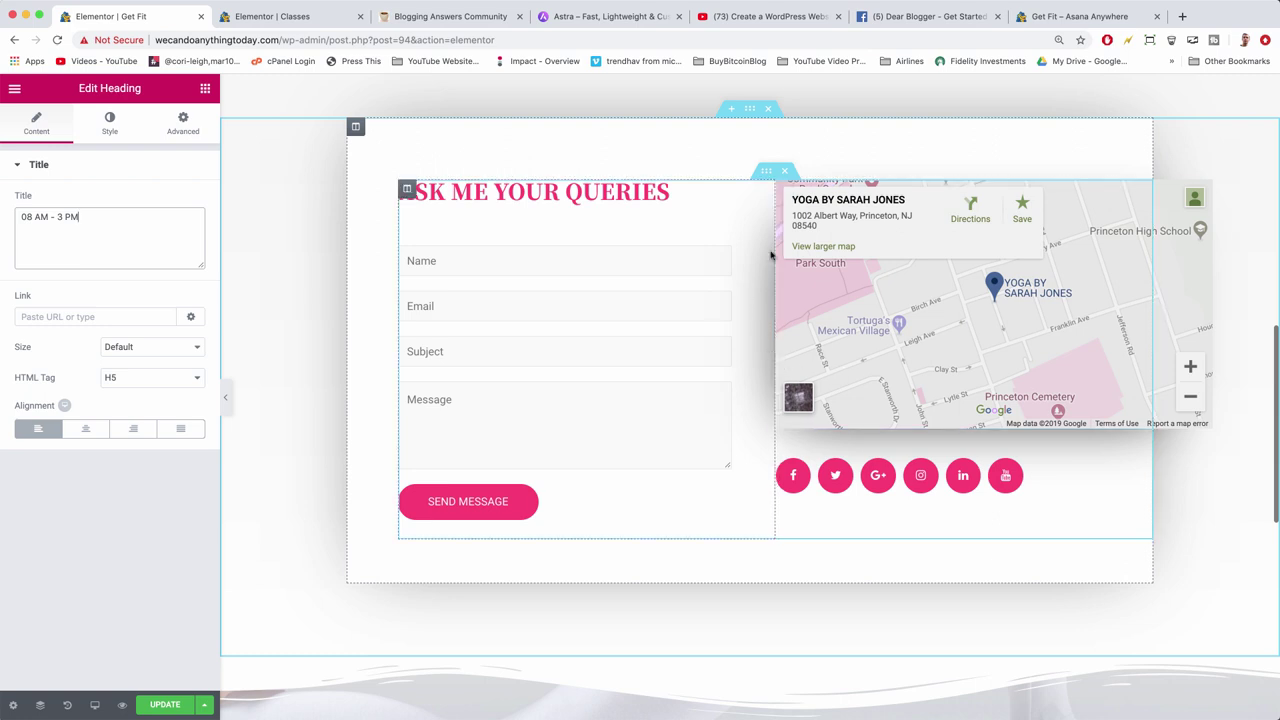
left_click(1146, 193)
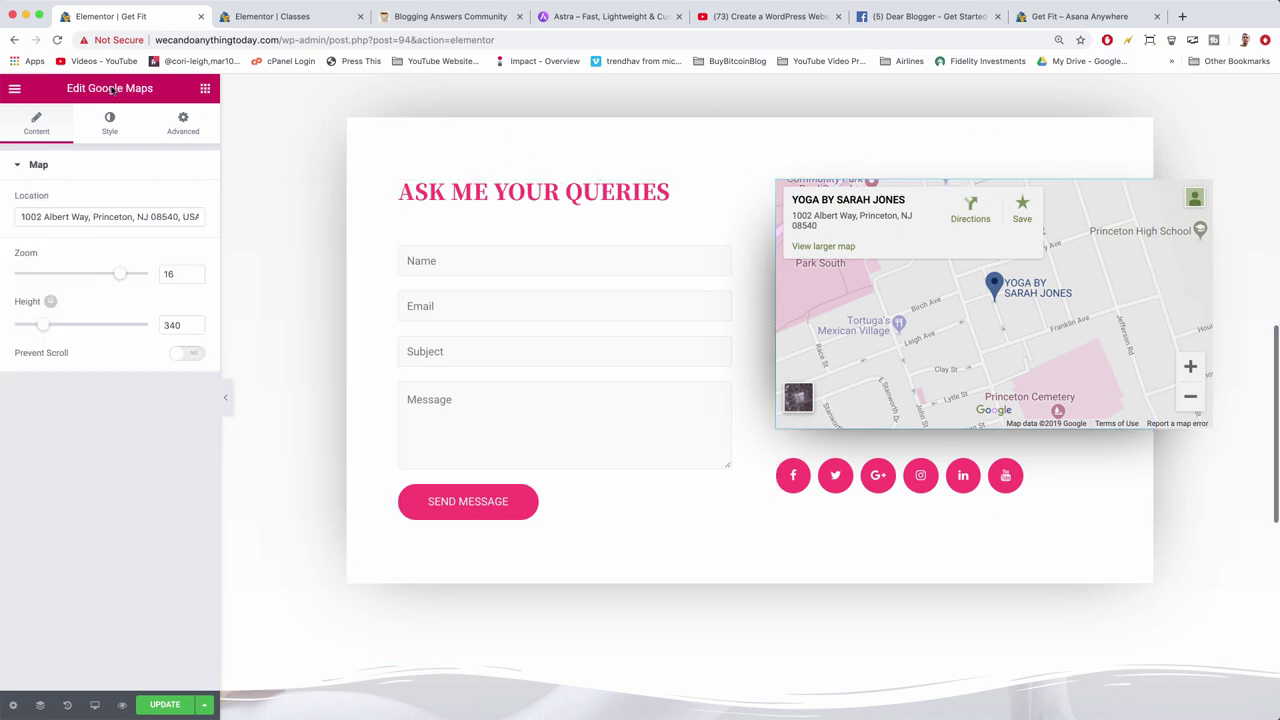
left_click(46, 216)
mouse_move(19, 215)
left_mouse_down()
mouse_move(199, 216)
mouse_move(16, 219)
left_mouse_up()
left_click(199, 216)
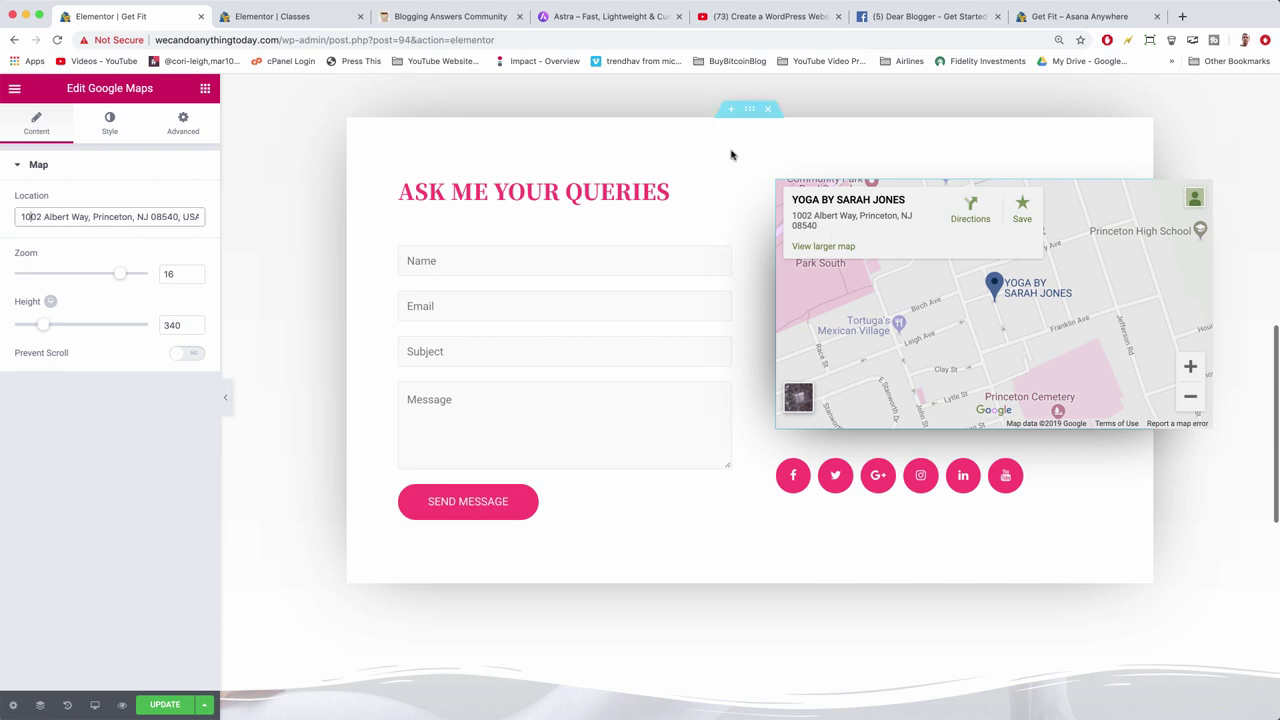
In a new tab, search 'thomas beach' and open the result in Google Maps.
left_click(1182, 16)
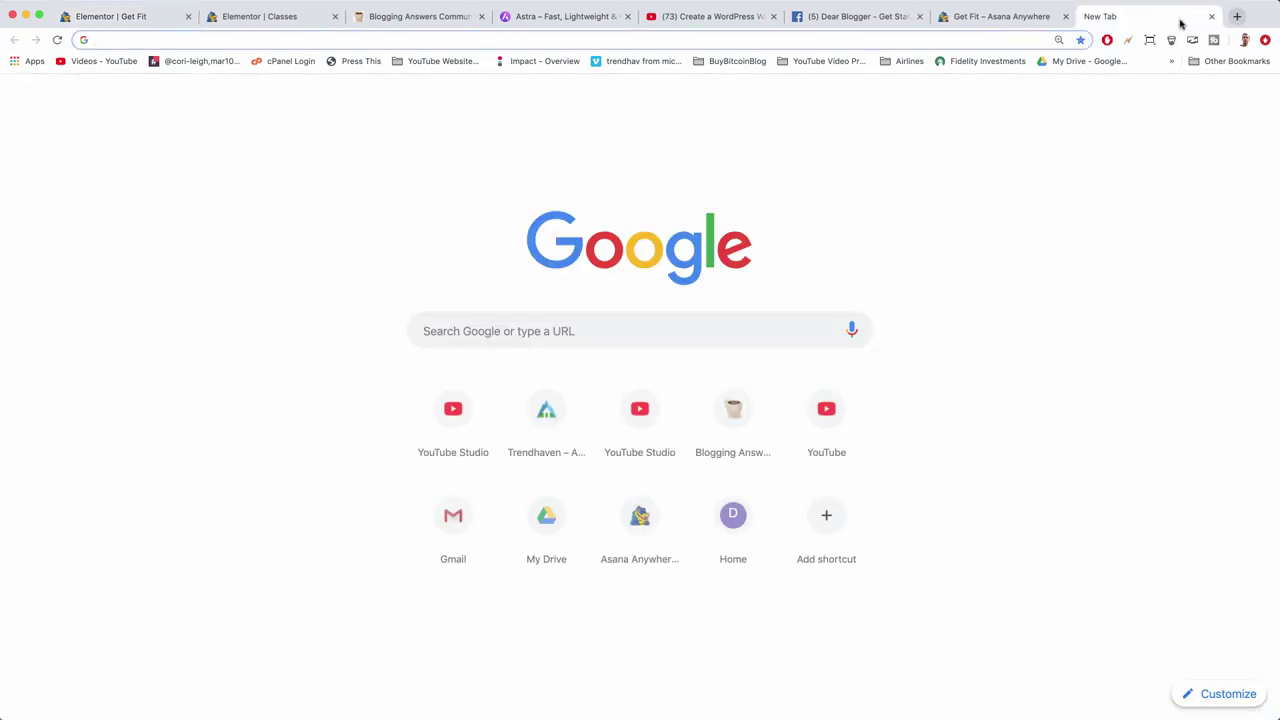
type("thomas ")
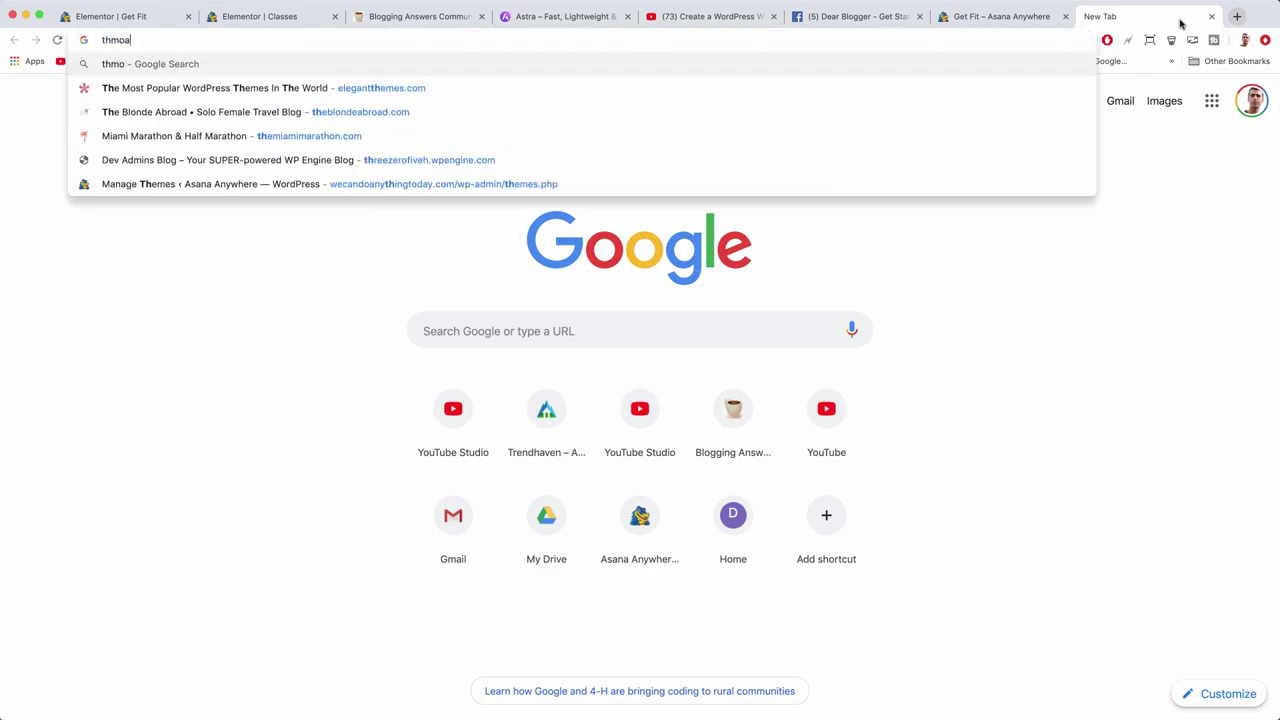
type("beach")
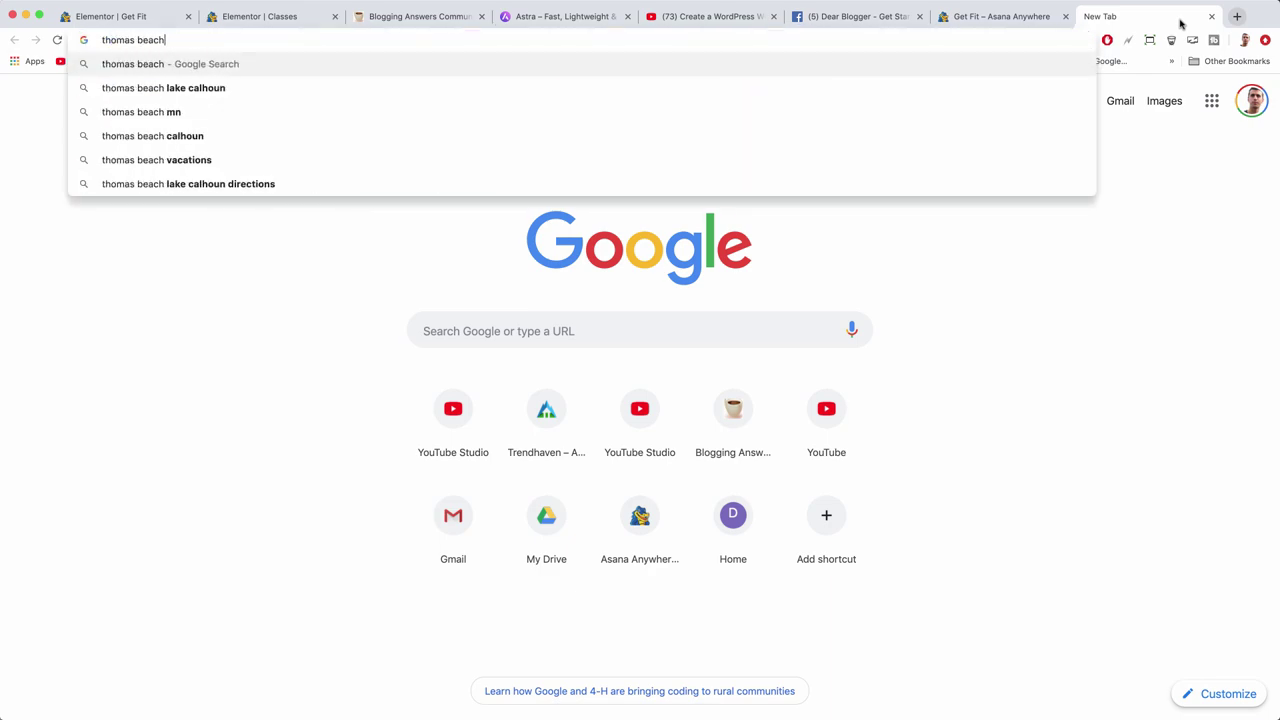
key("Return")
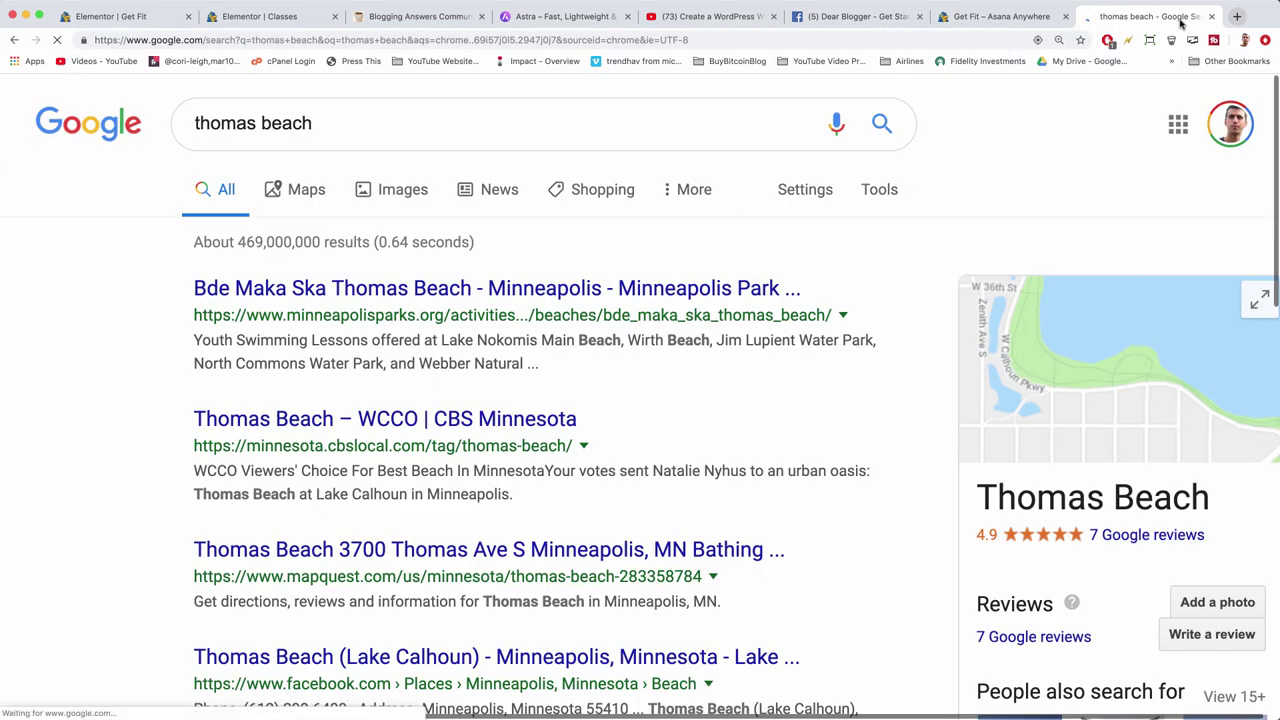
scroll(1124, 364, "down", 4)
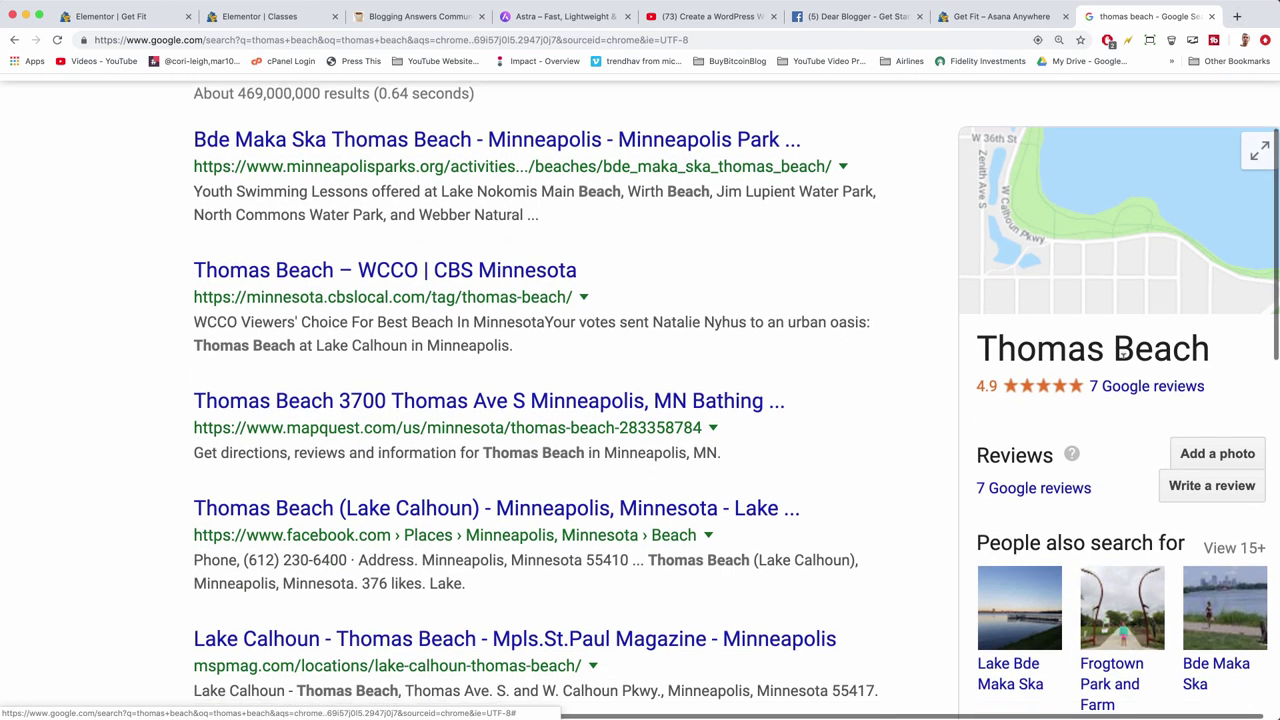
scroll(1074, 326, "up", 4)
left_click(1084, 367)
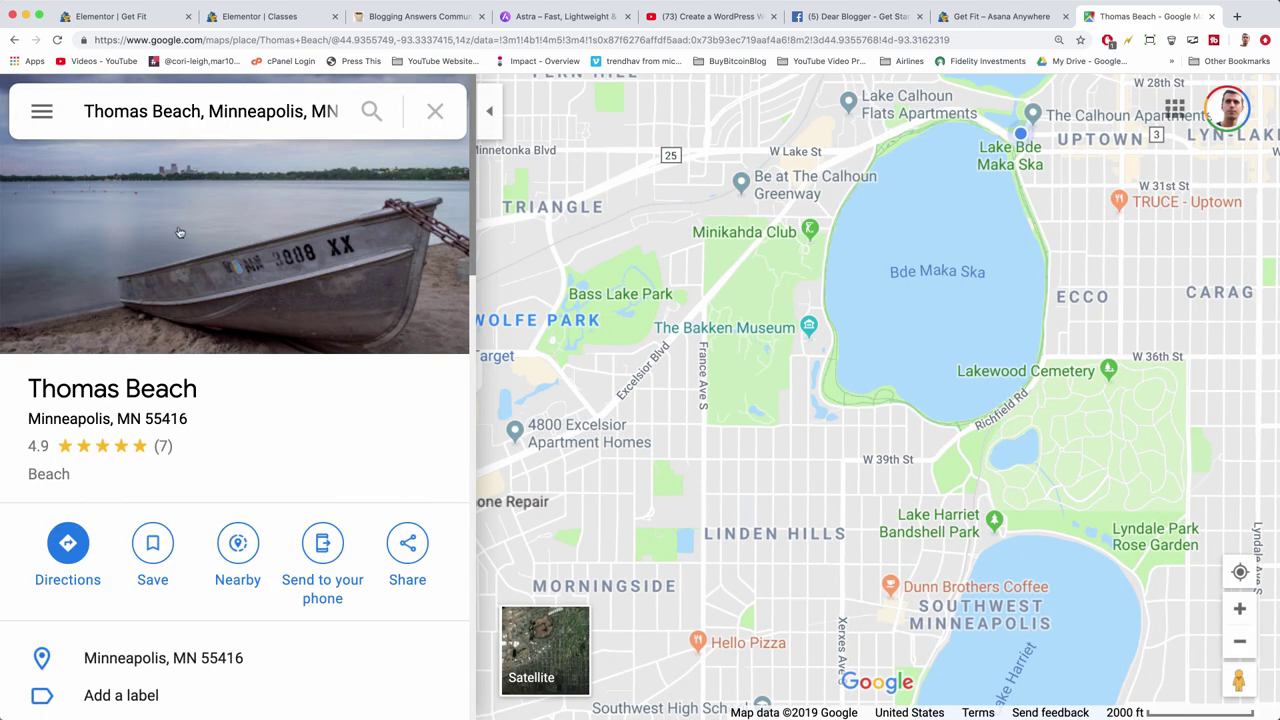
Copy the place name Thomas Beach, Minneapolis, MN 55416 from the Maps search box.
left_click(110, 104)
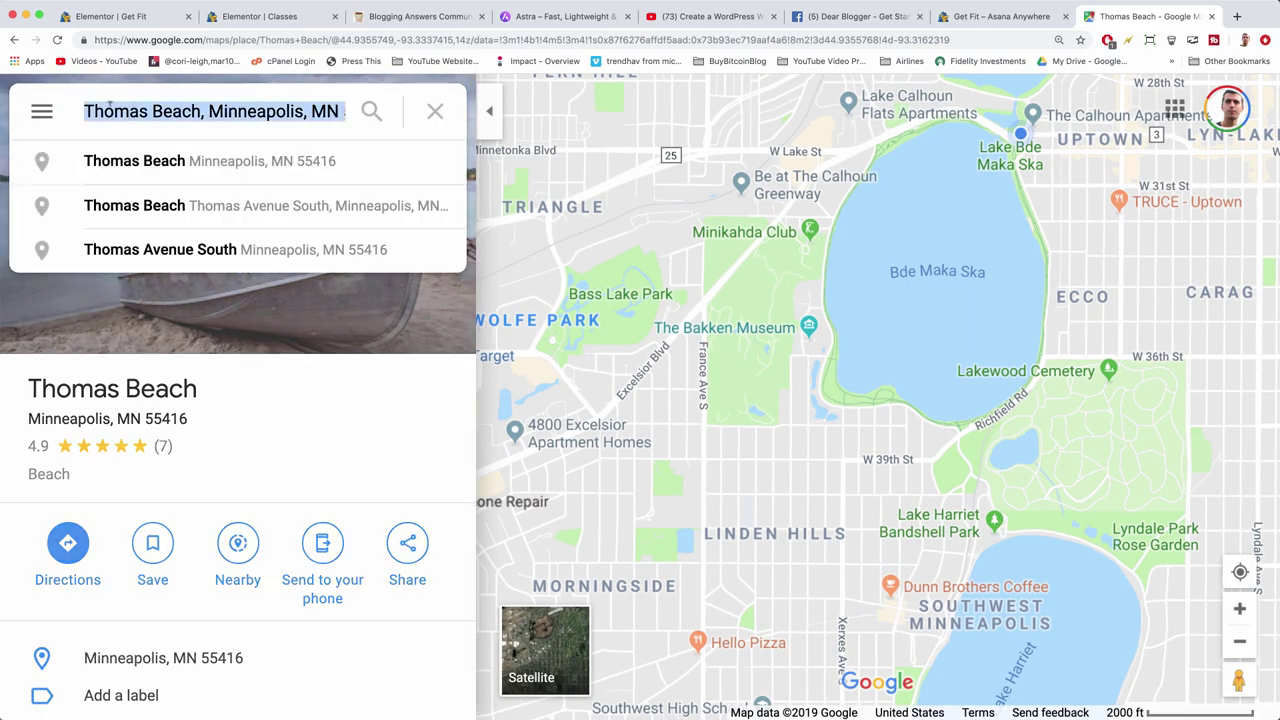
right_click(138, 97)
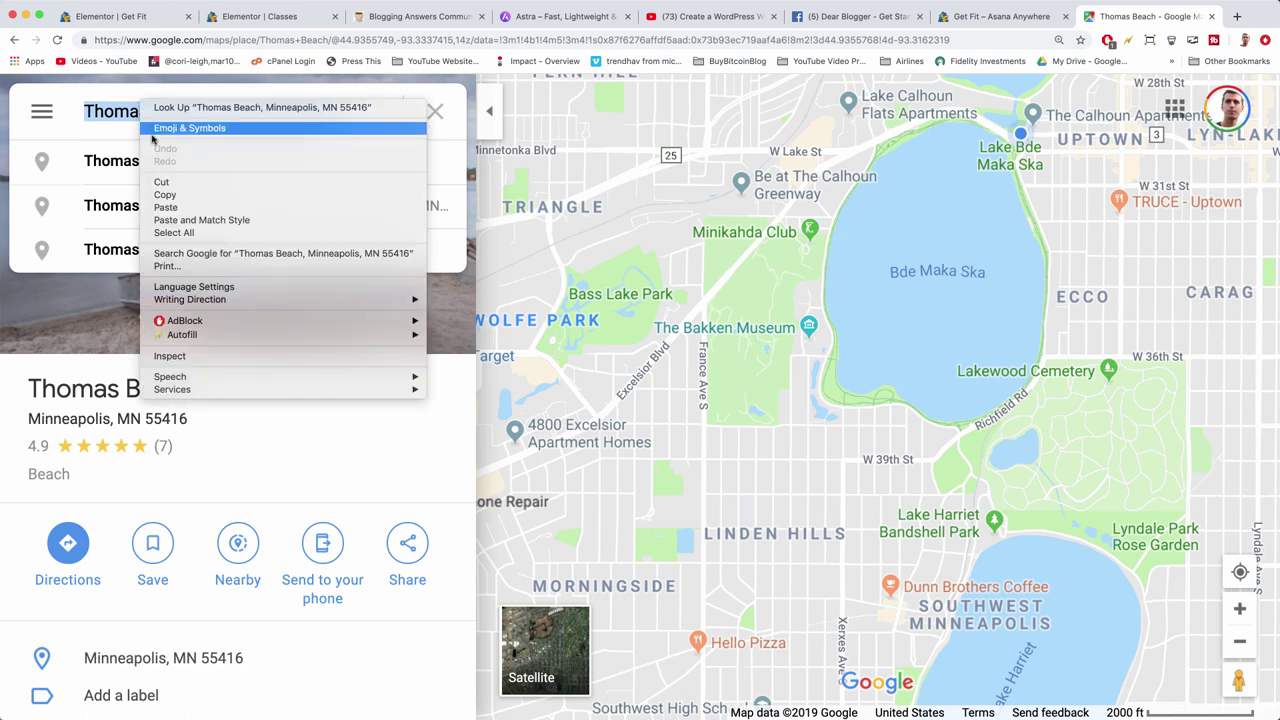
left_click(164, 195)
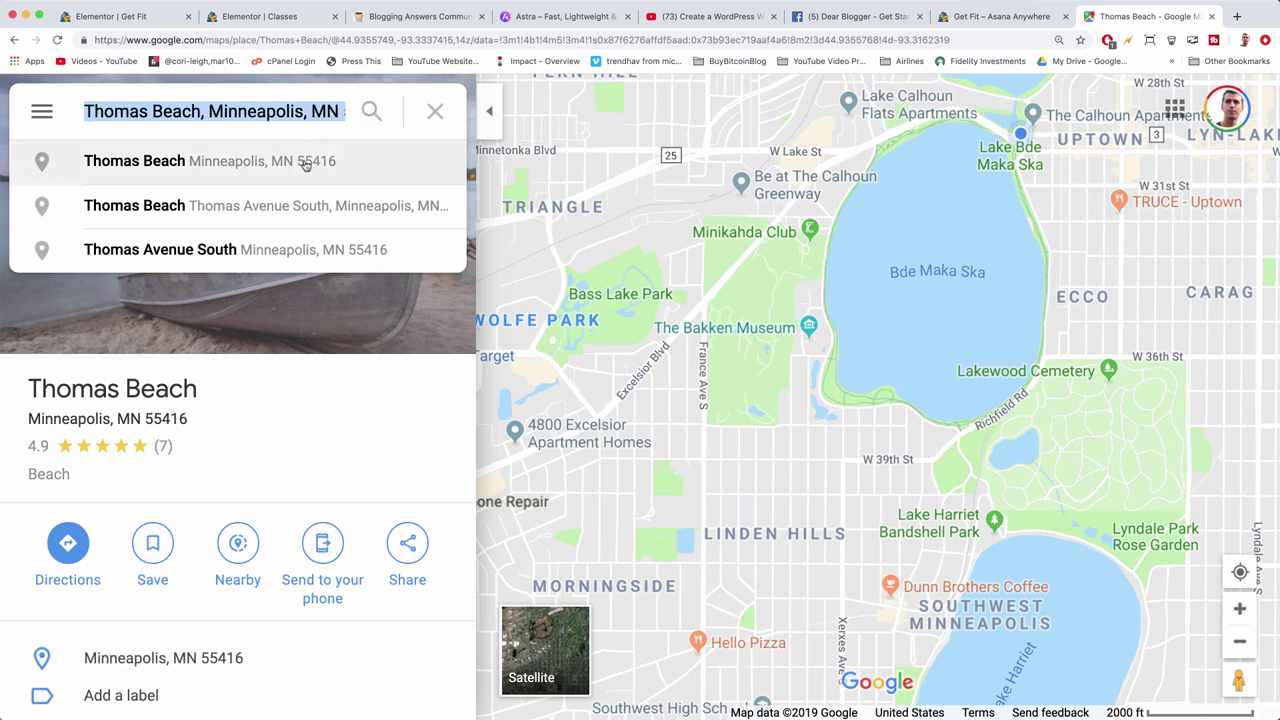
left_click(990, 20)
Replace the map's Princeton location with 'Thomas Beach, Minneapolis, MN 55416'.
left_click(242, 15)
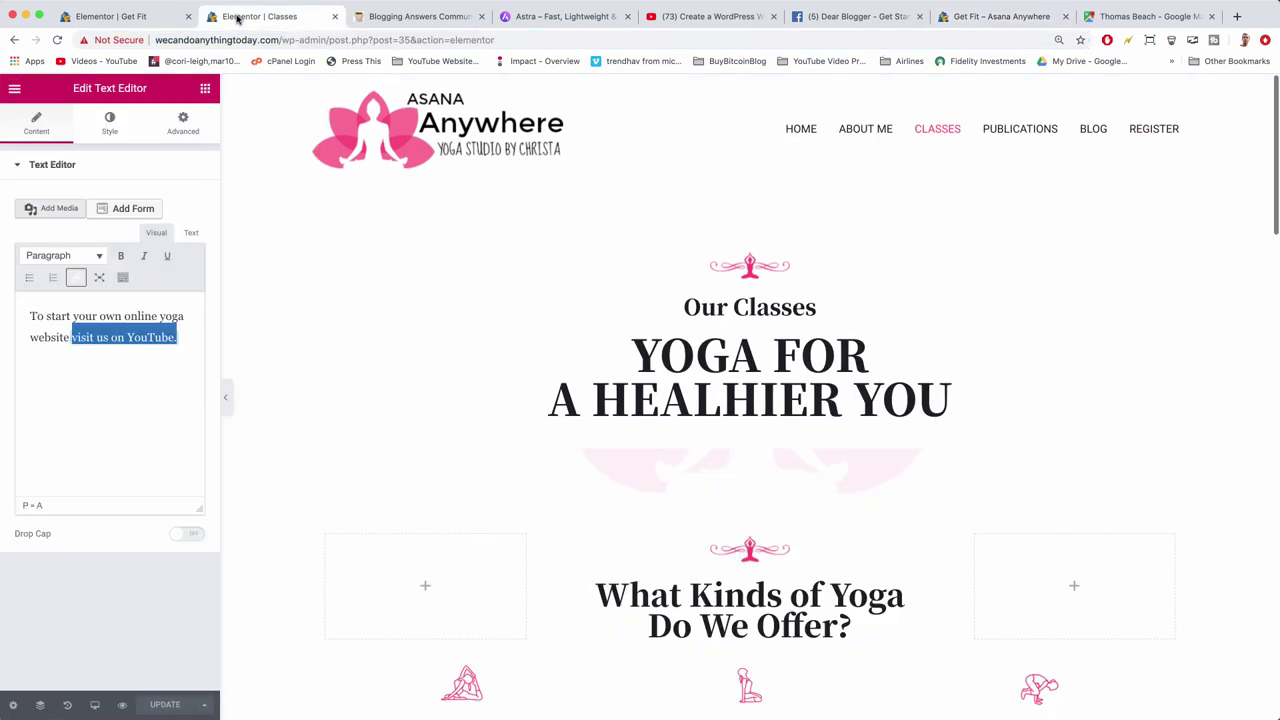
left_click(105, 15)
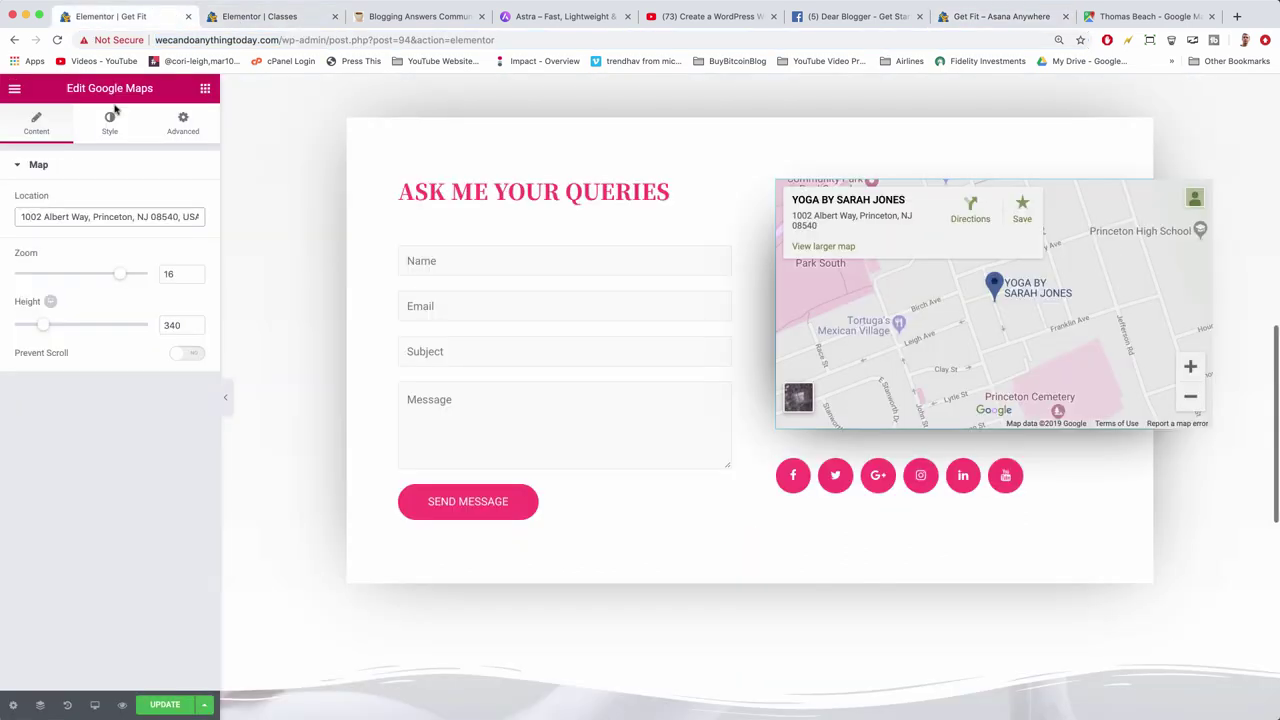
triple_click(33, 216)
key("BackSpace")
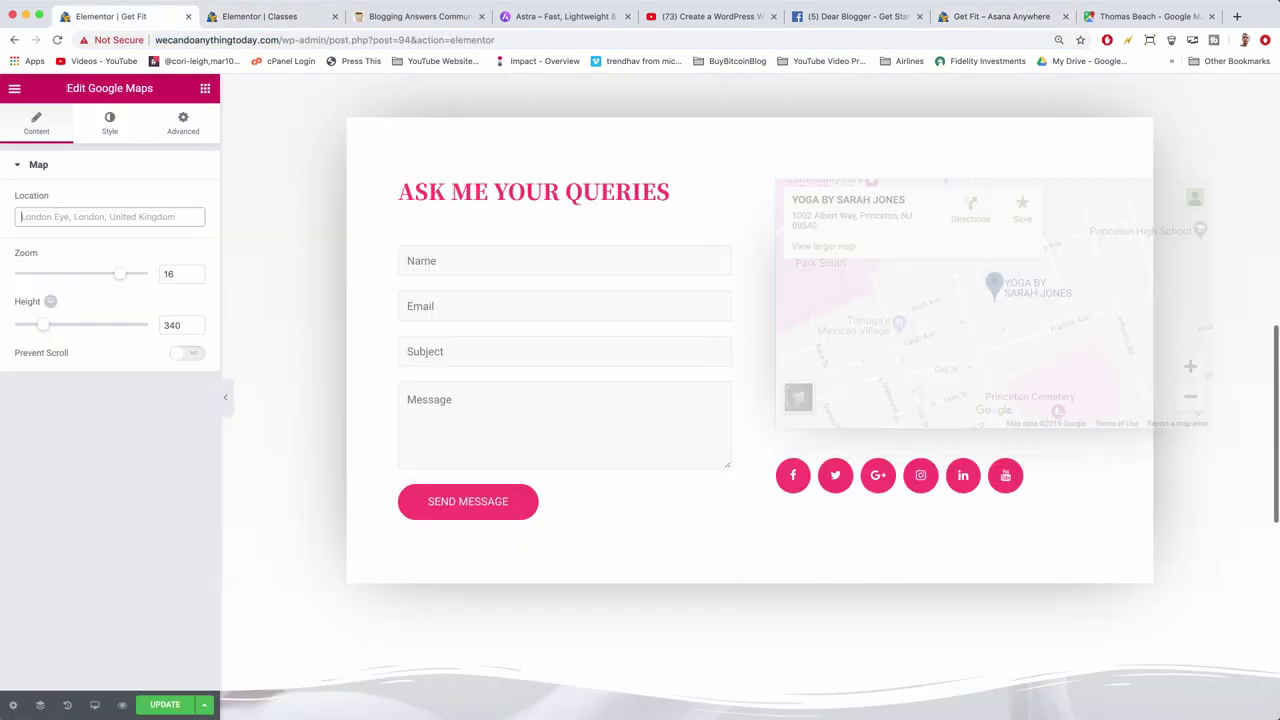
right_click(48, 224)
left_click(71, 305)
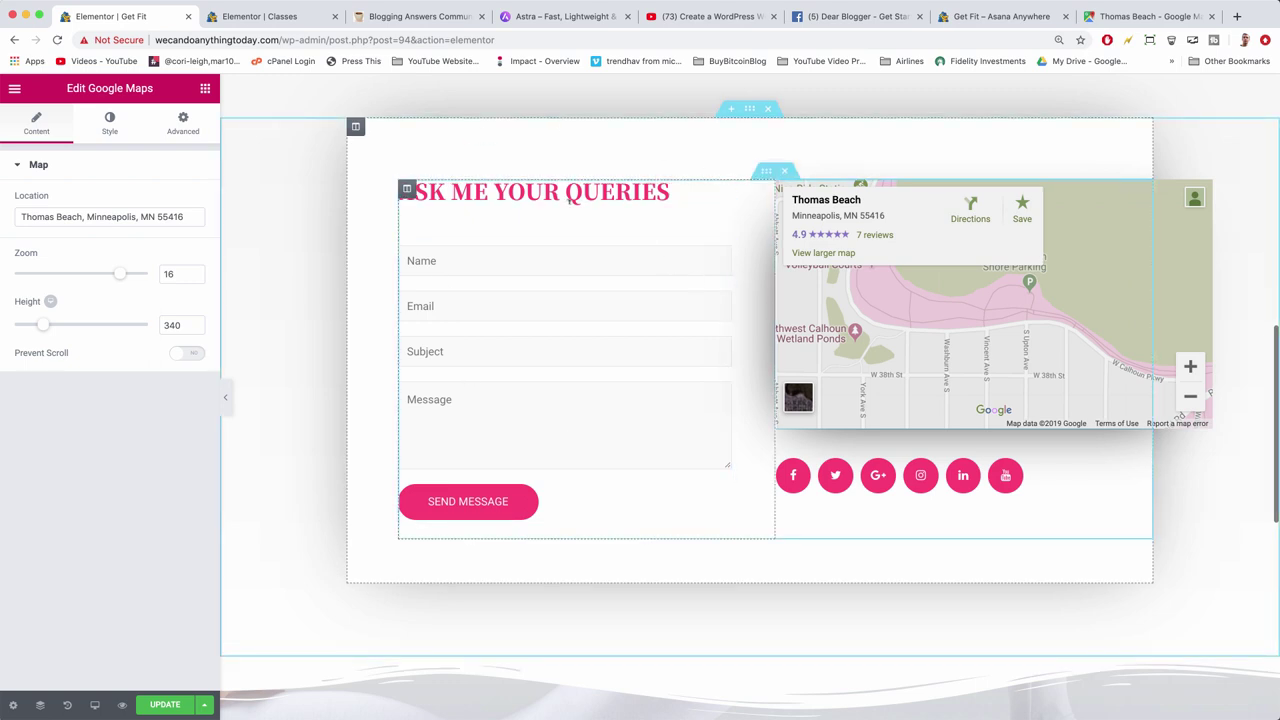
left_click(543, 191)
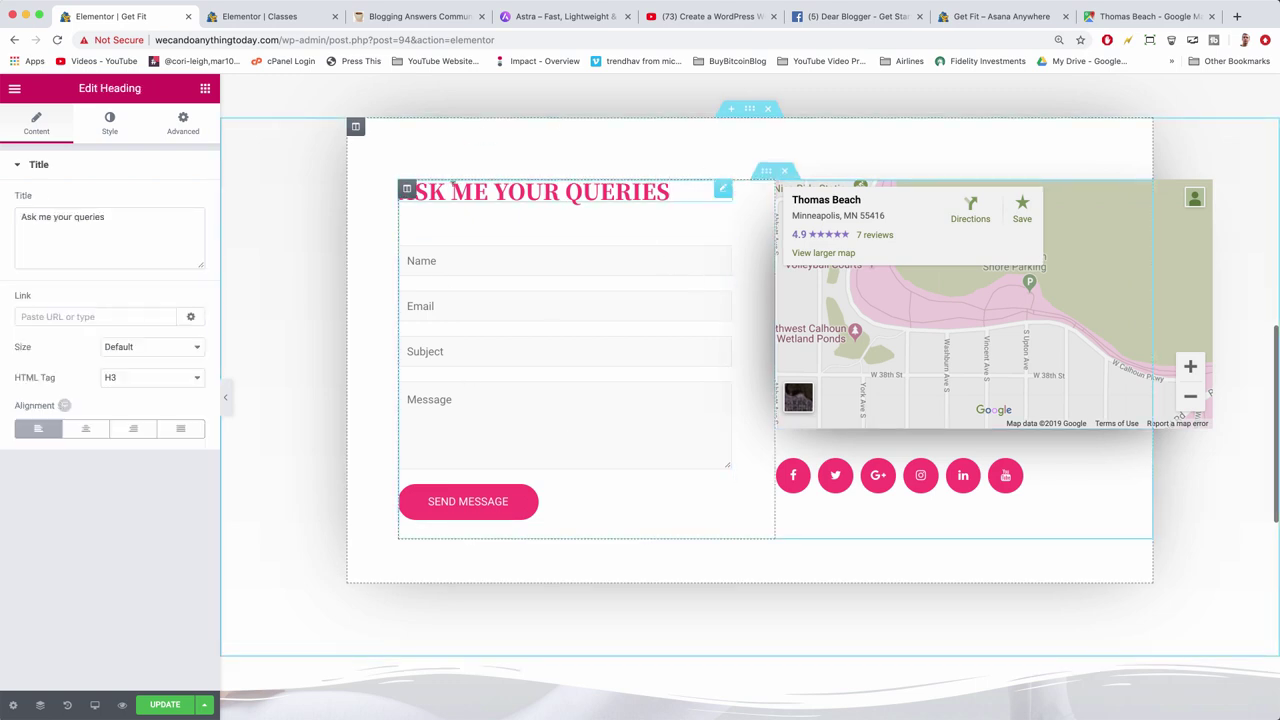
Retitle the form heading 'register for a run & relaxing yoga session today'.
left_click_drag(123, 216, 4, 220)
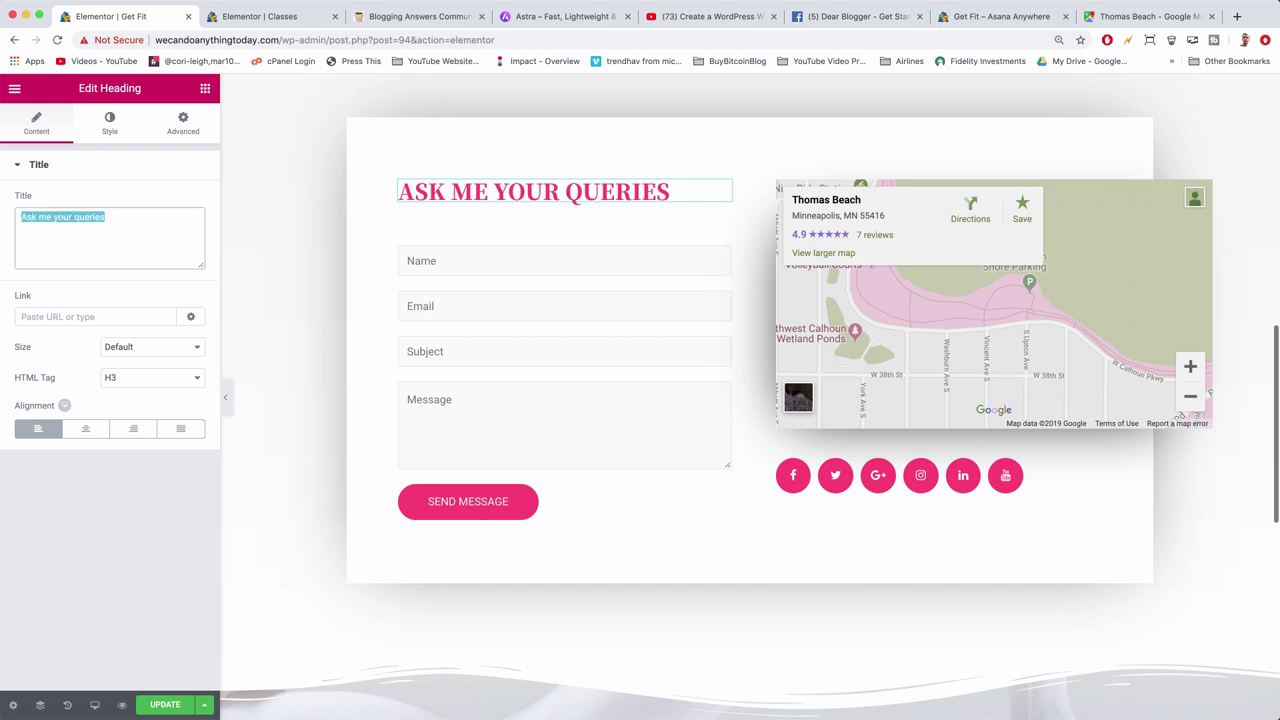
type("register for")
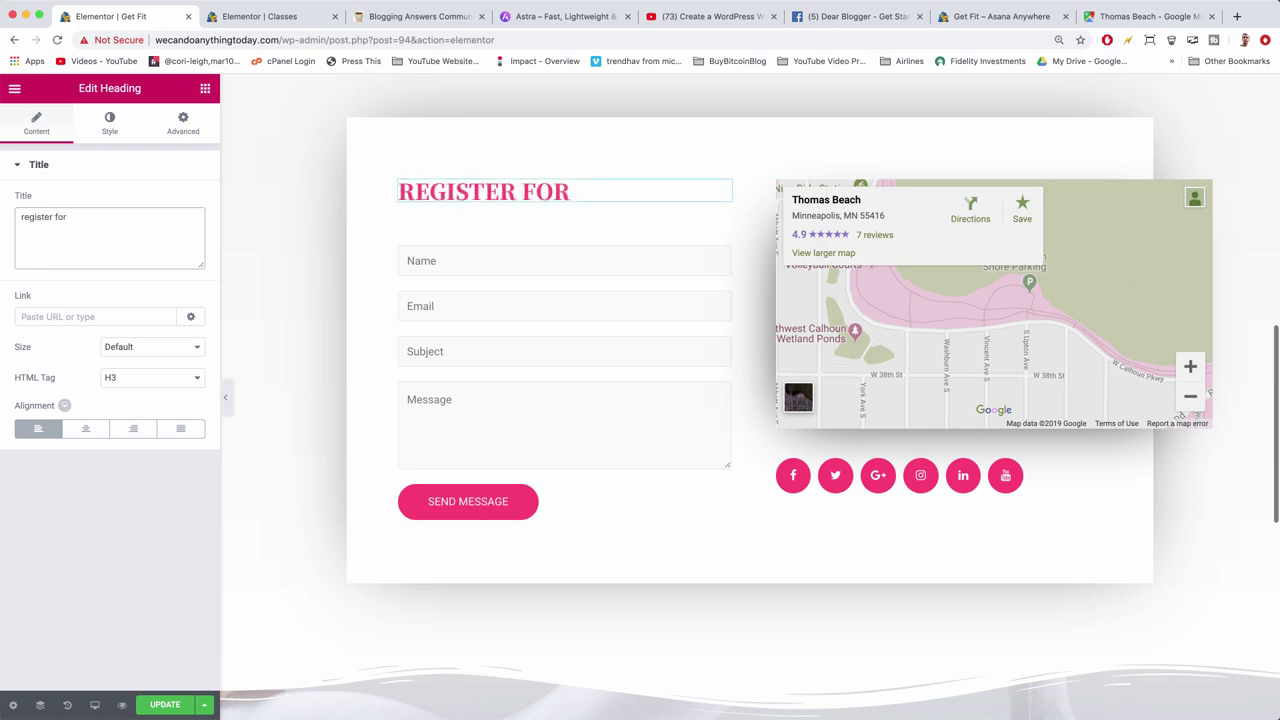
type(" a fun")
key("BackSpace")
key("BackSpace")
key("BackSpace")
key("BackSpace")
key("BackSpace")
key("BackSpace")
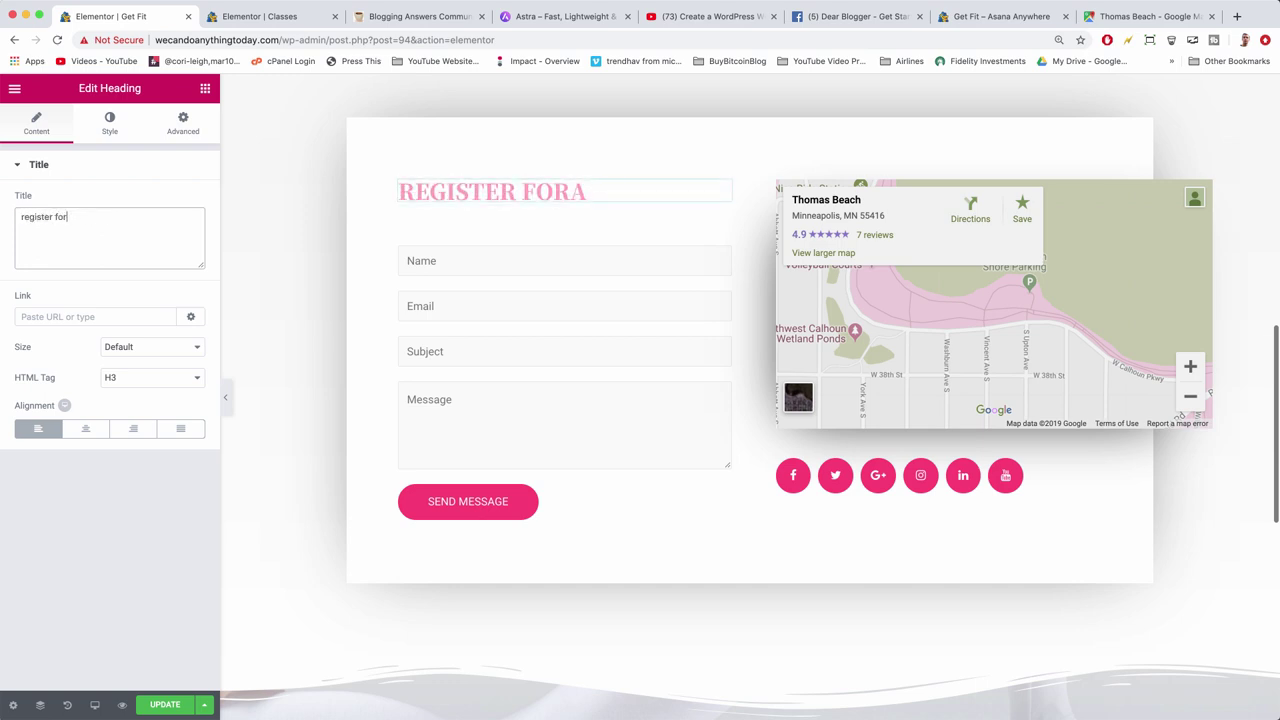
key("BackSpace")
type("r a")
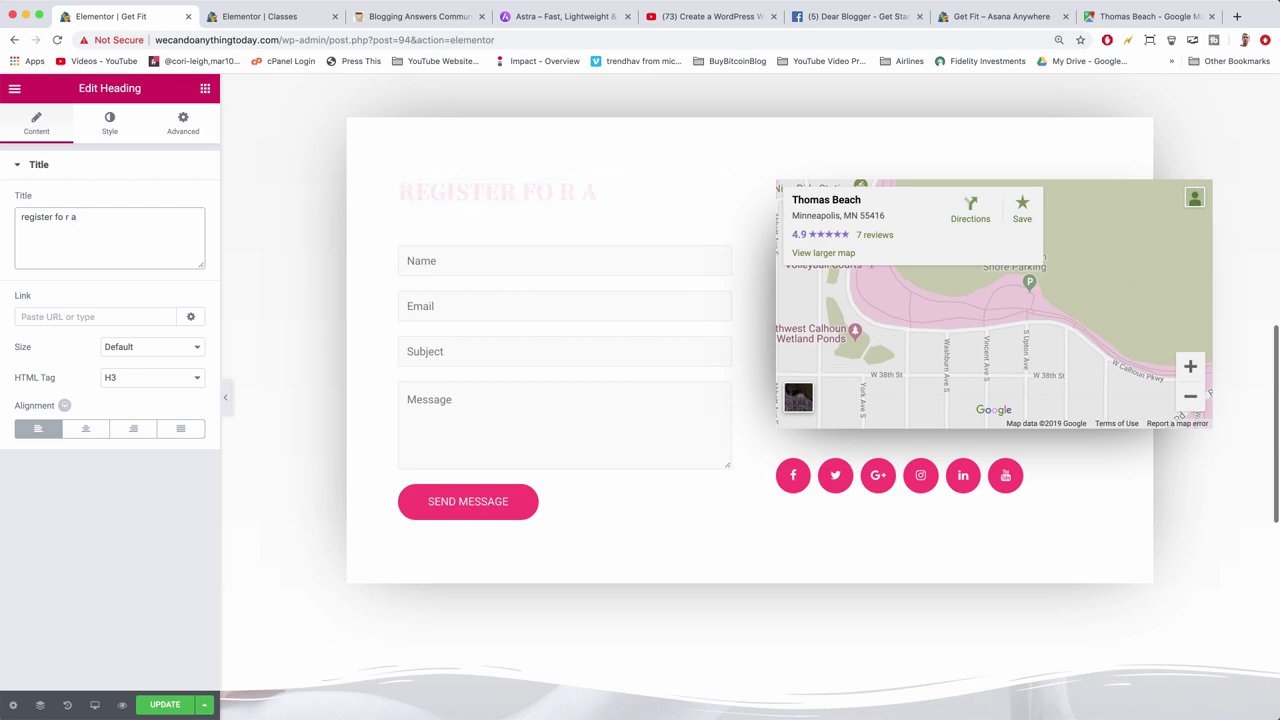
key("BackSpace")
key("BackSpace")
key("BackSpace")
key("BackSpace")
type("r a run & relaxing yoga")
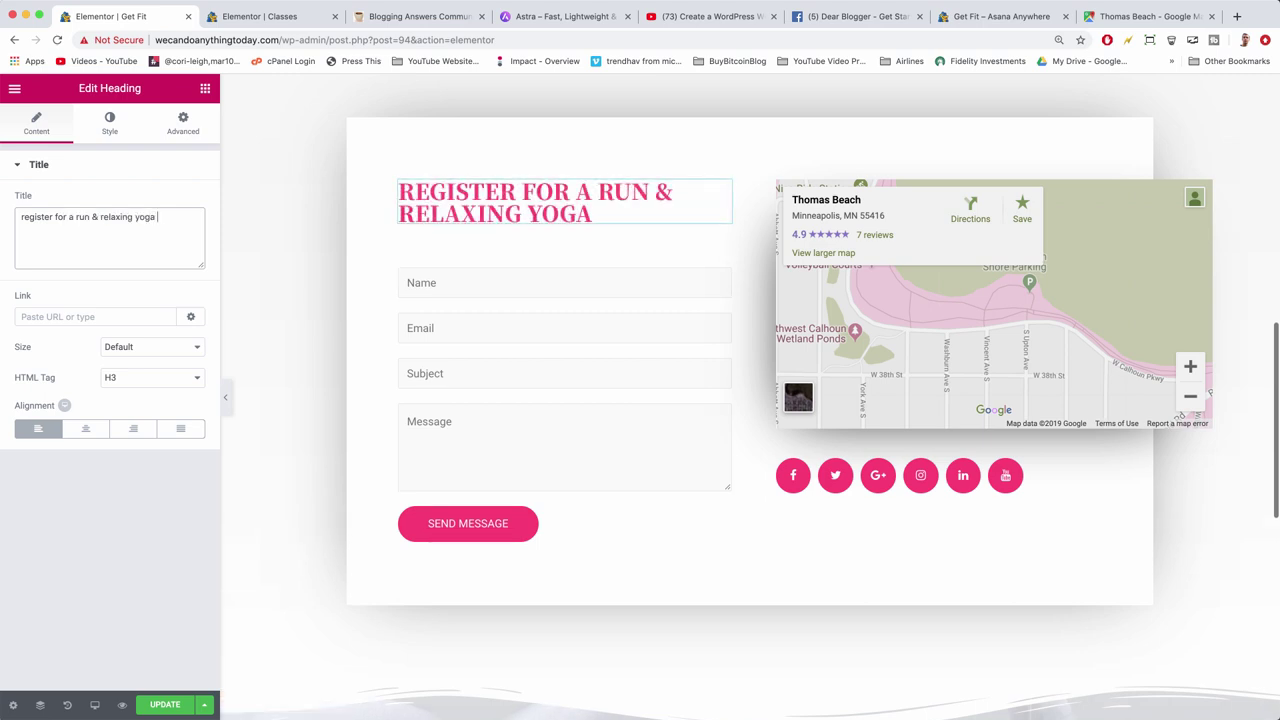
type(" session today")
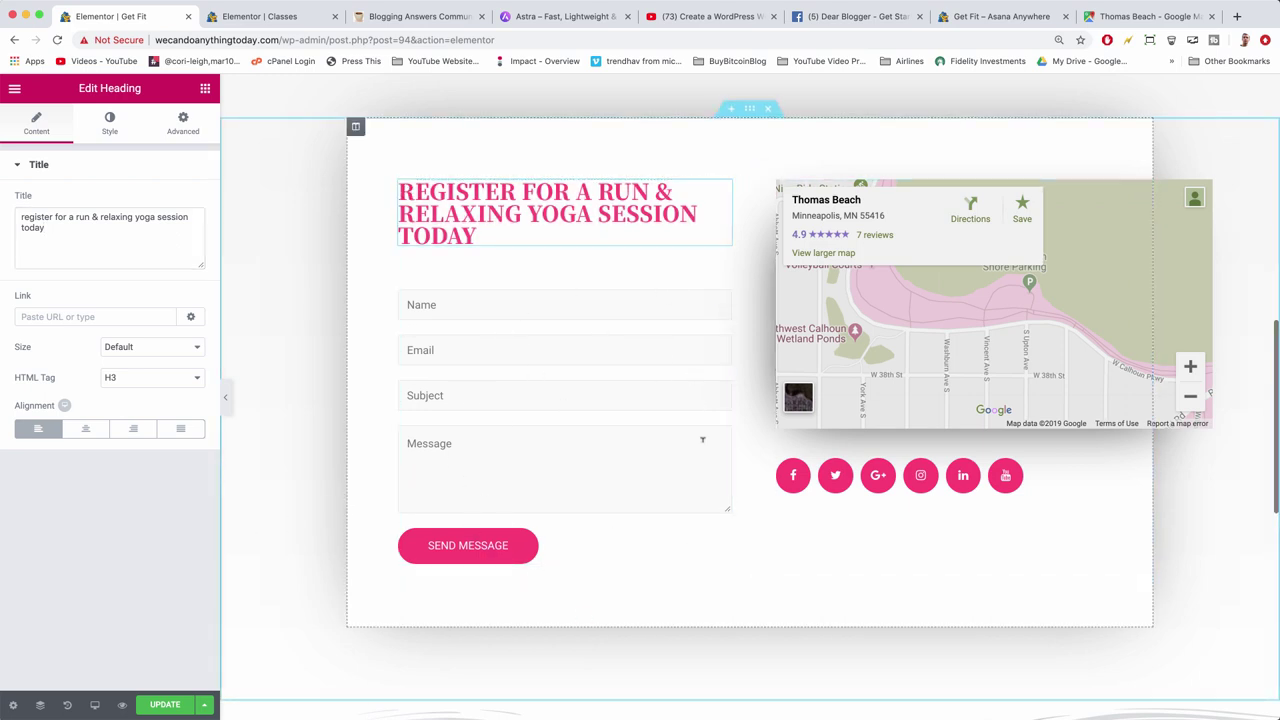
scroll(812, 229, "down", 1)
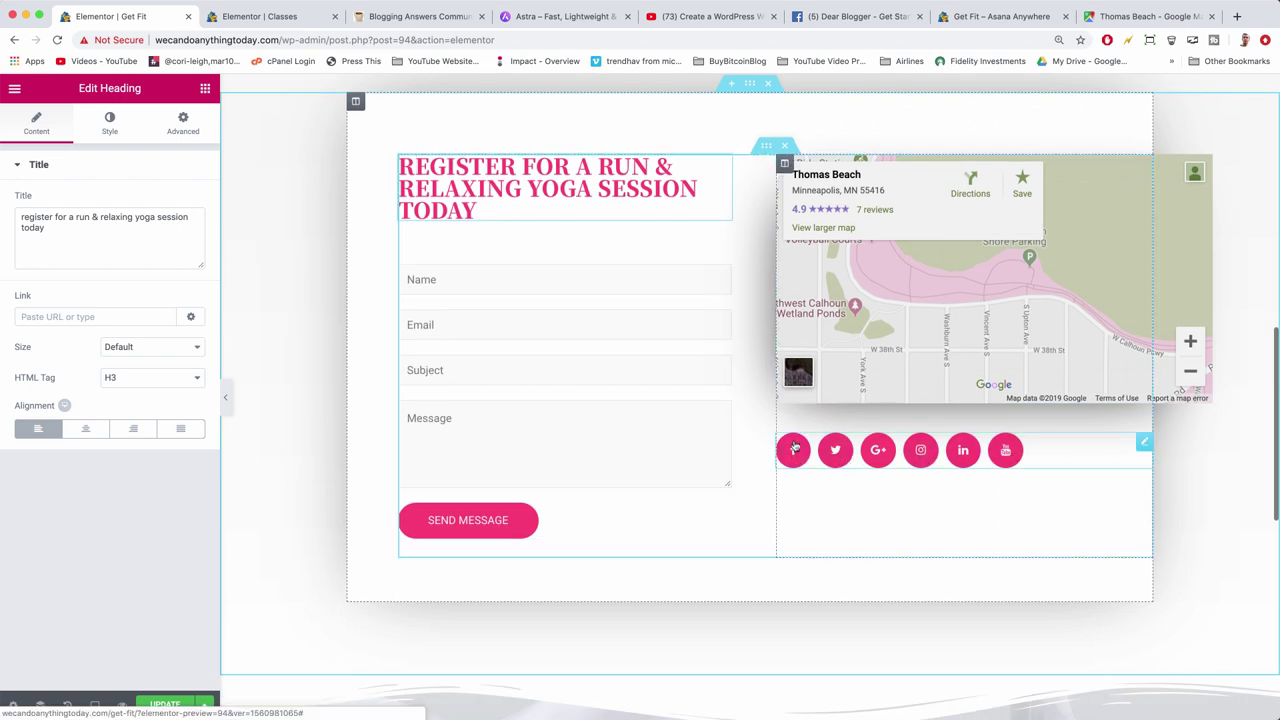
Set the Facebook social icon's link to the copied Facebook page address.
left_click(792, 450)
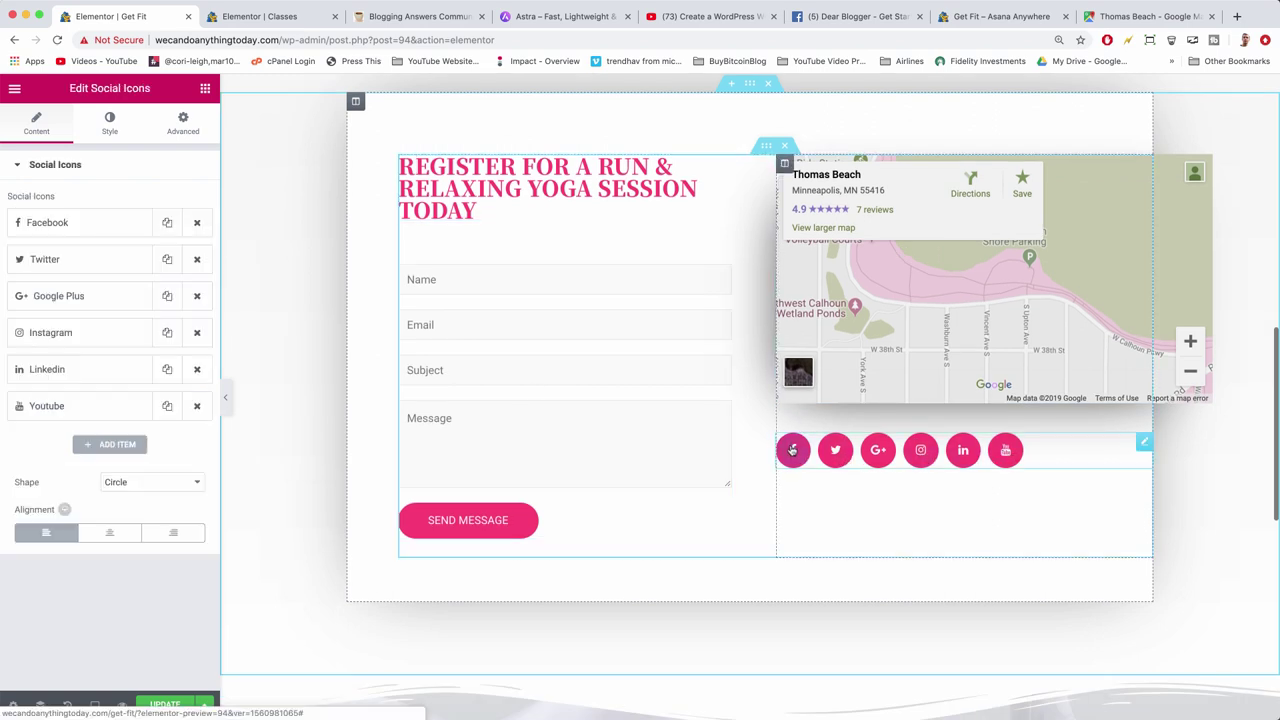
left_click(96, 230)
double_click(30, 320)
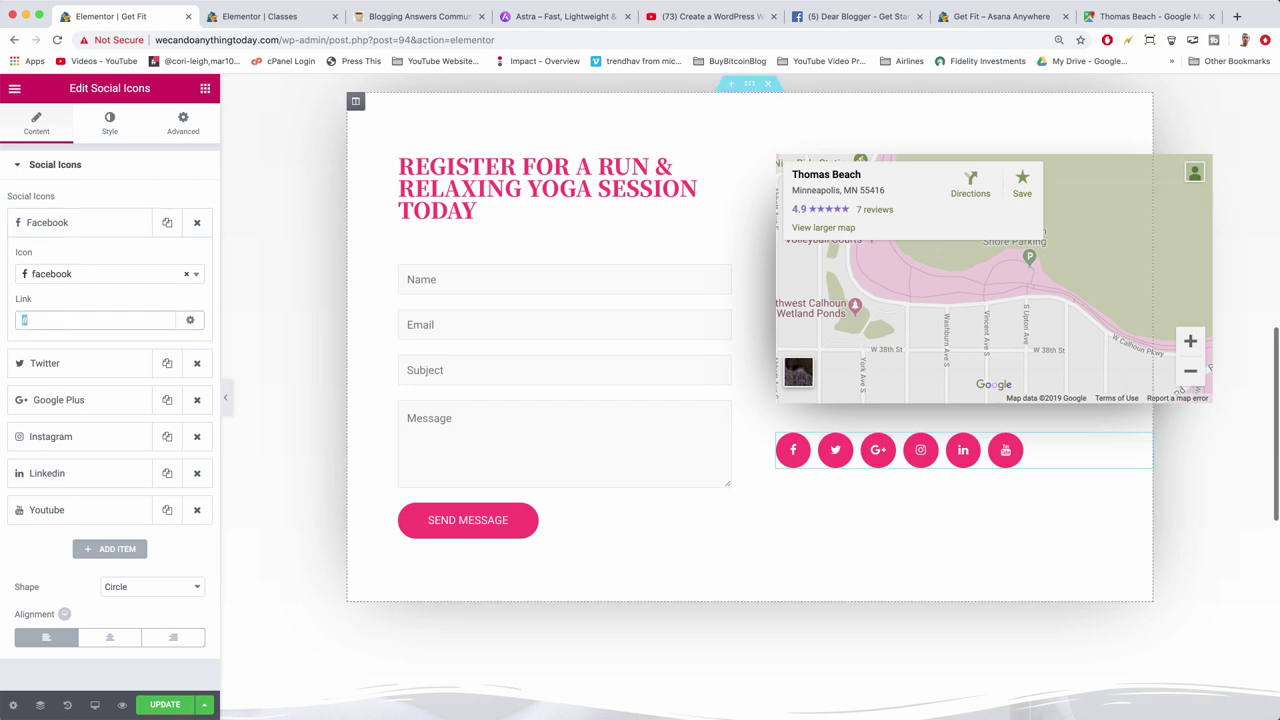
left_click(867, 15)
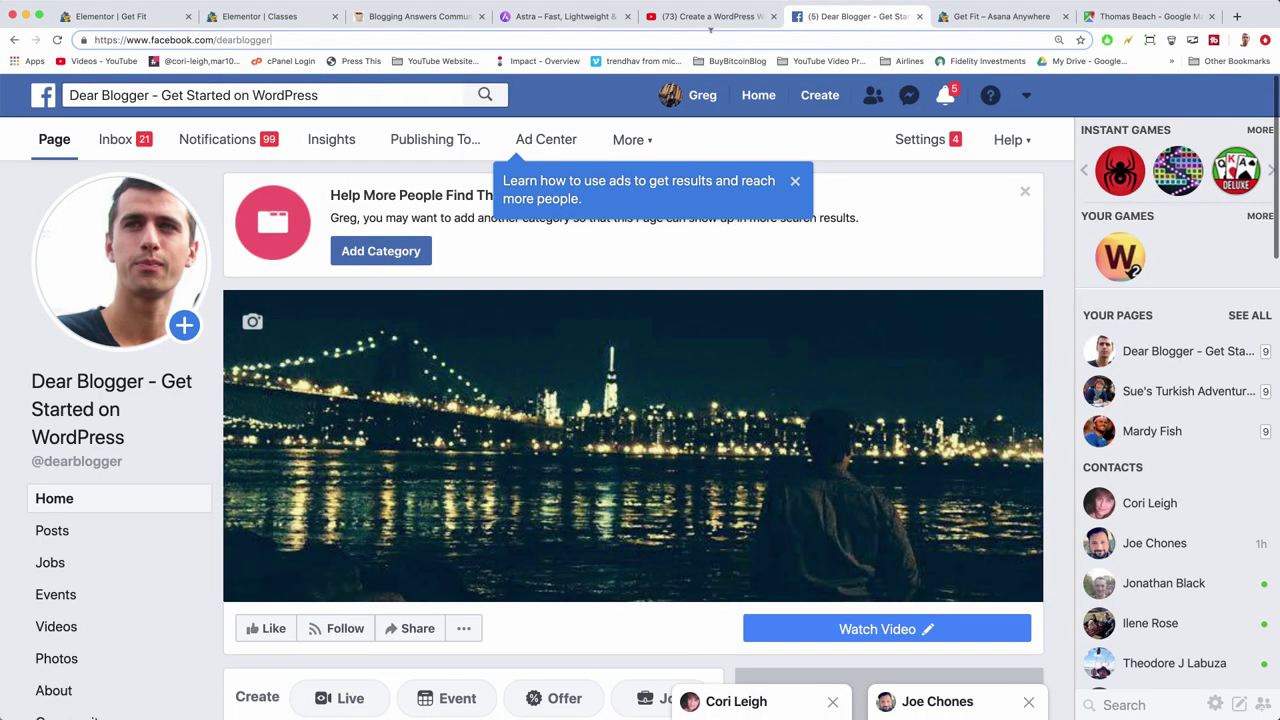
left_click(209, 40)
right_click(226, 40)
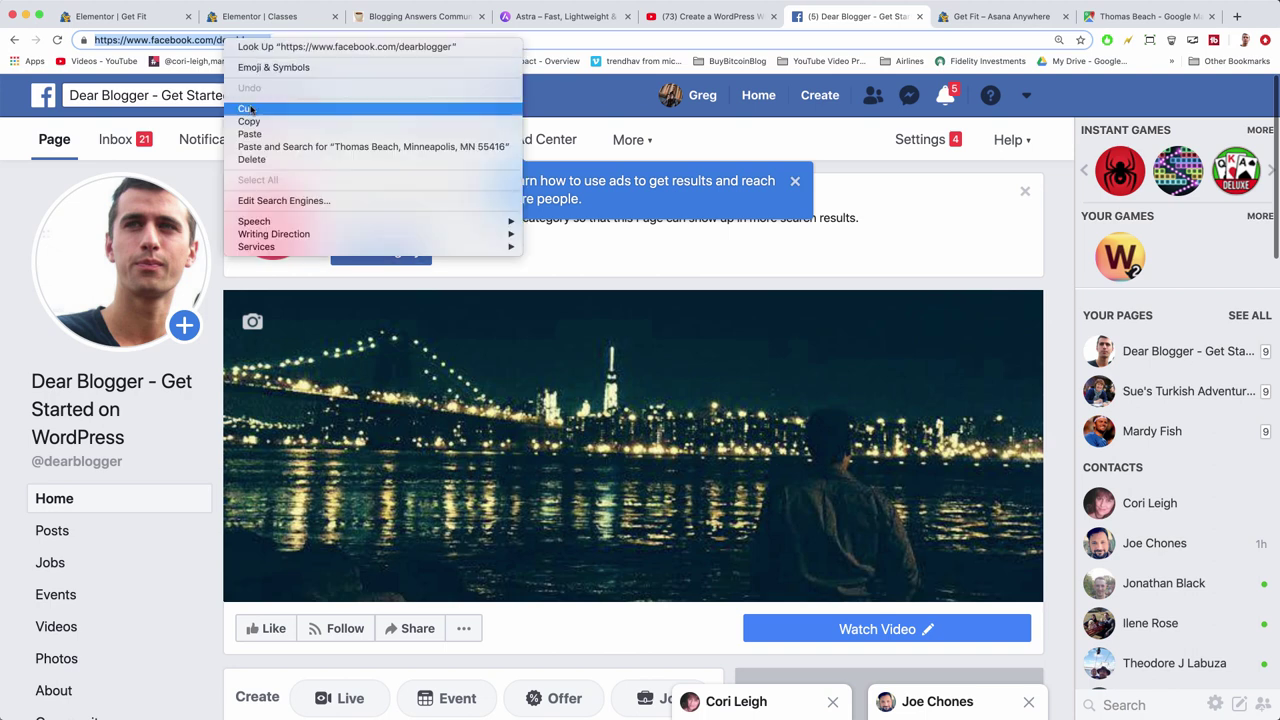
left_click(245, 121)
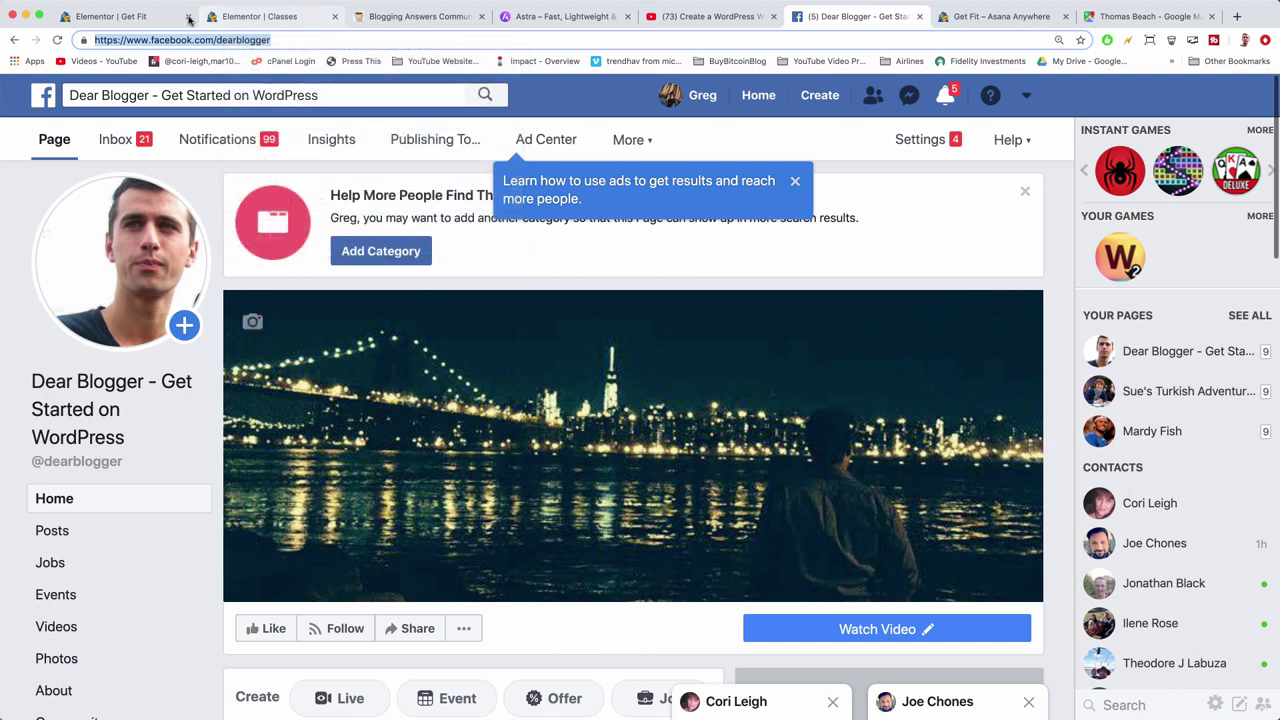
left_click(125, 16)
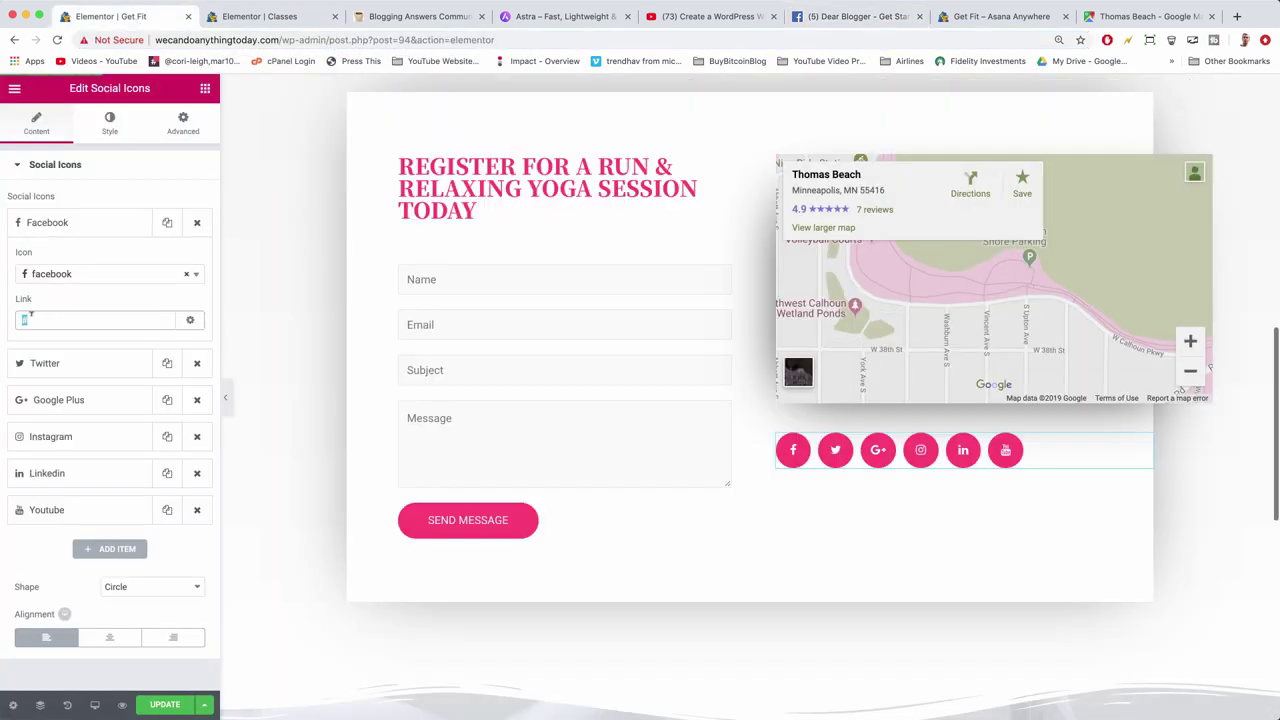
right_click(25, 318)
left_click(54, 424)
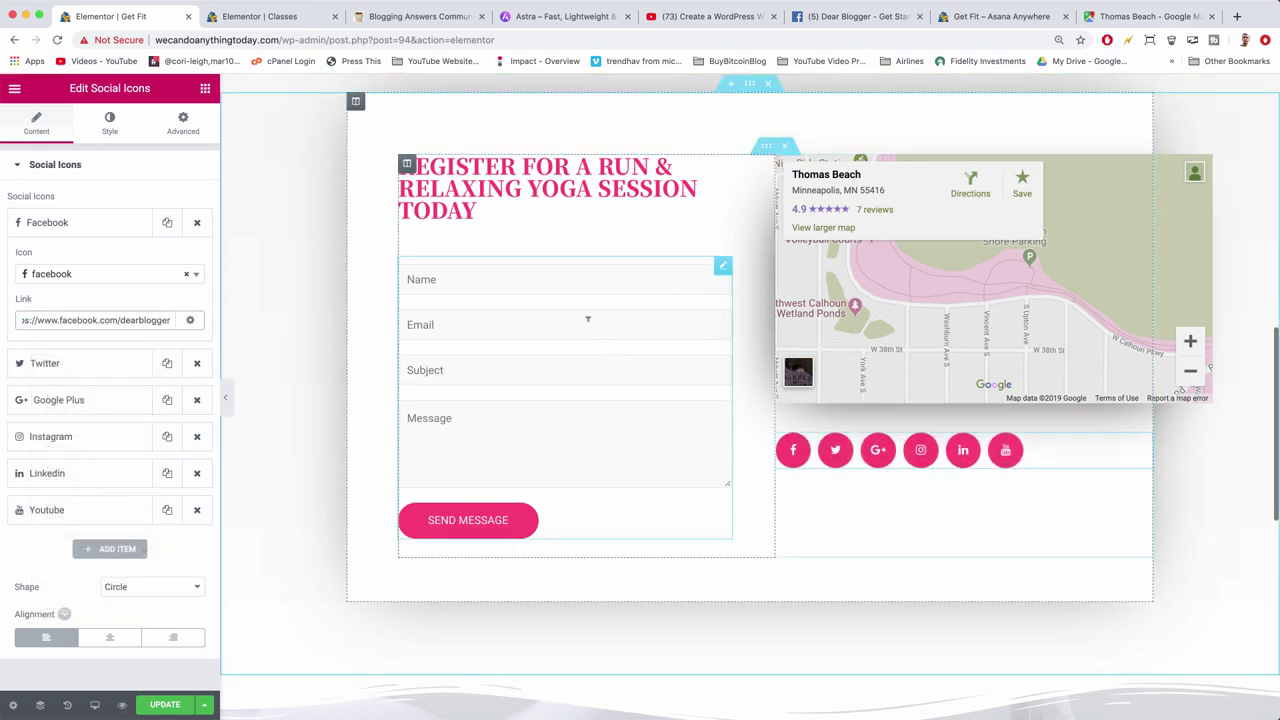
Keep the facebook icon and remove the LinkedIn, Google Plus and Instagram icons.
left_click(124, 281)
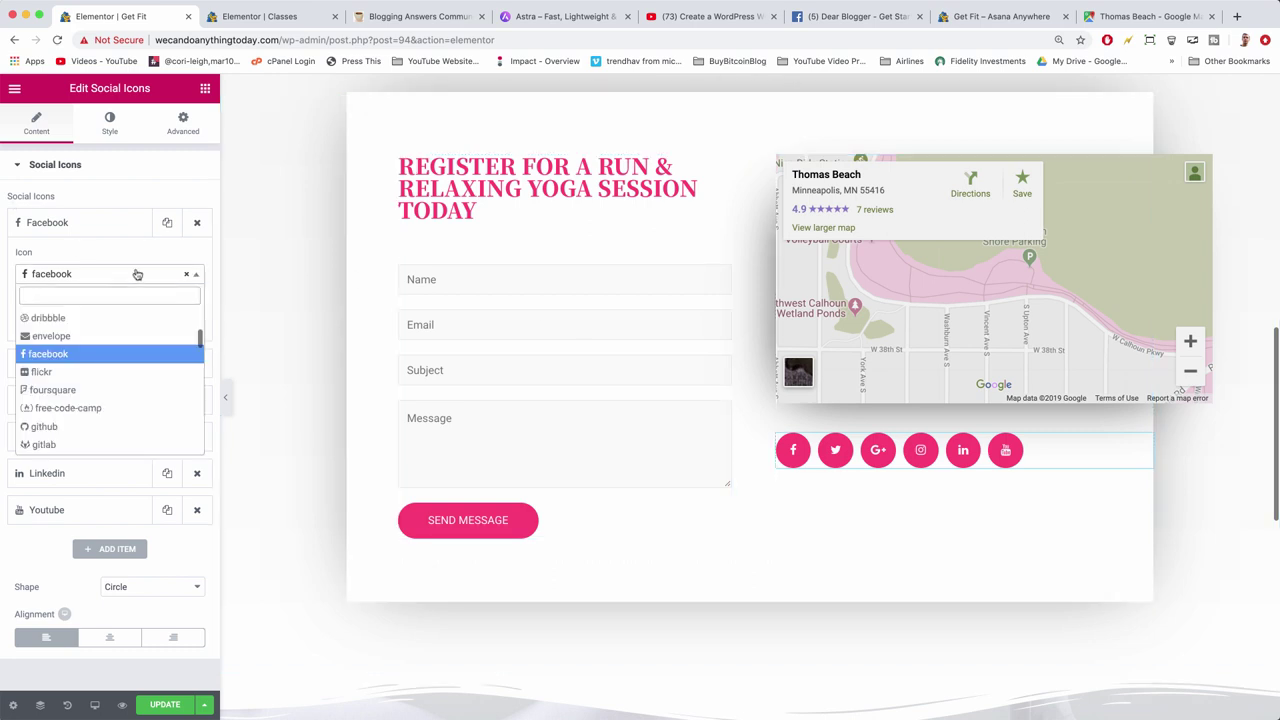
left_click(116, 275)
left_click(101, 226)
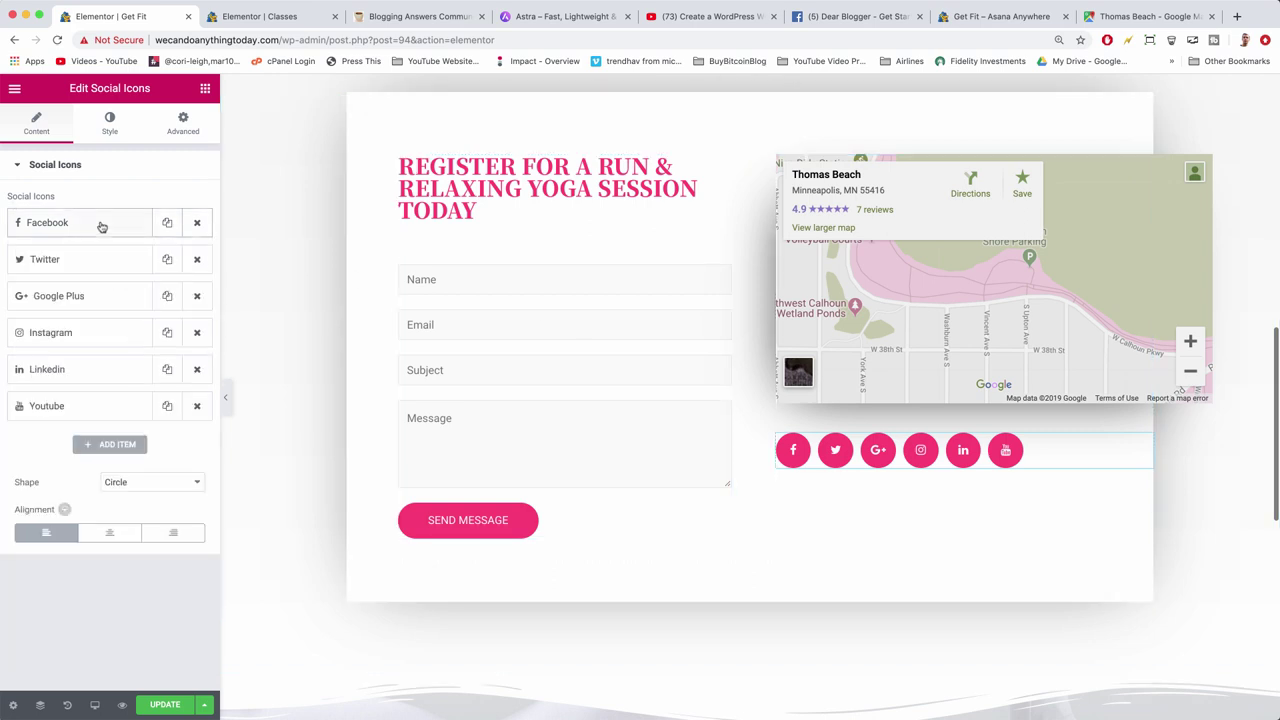
left_click(199, 369)
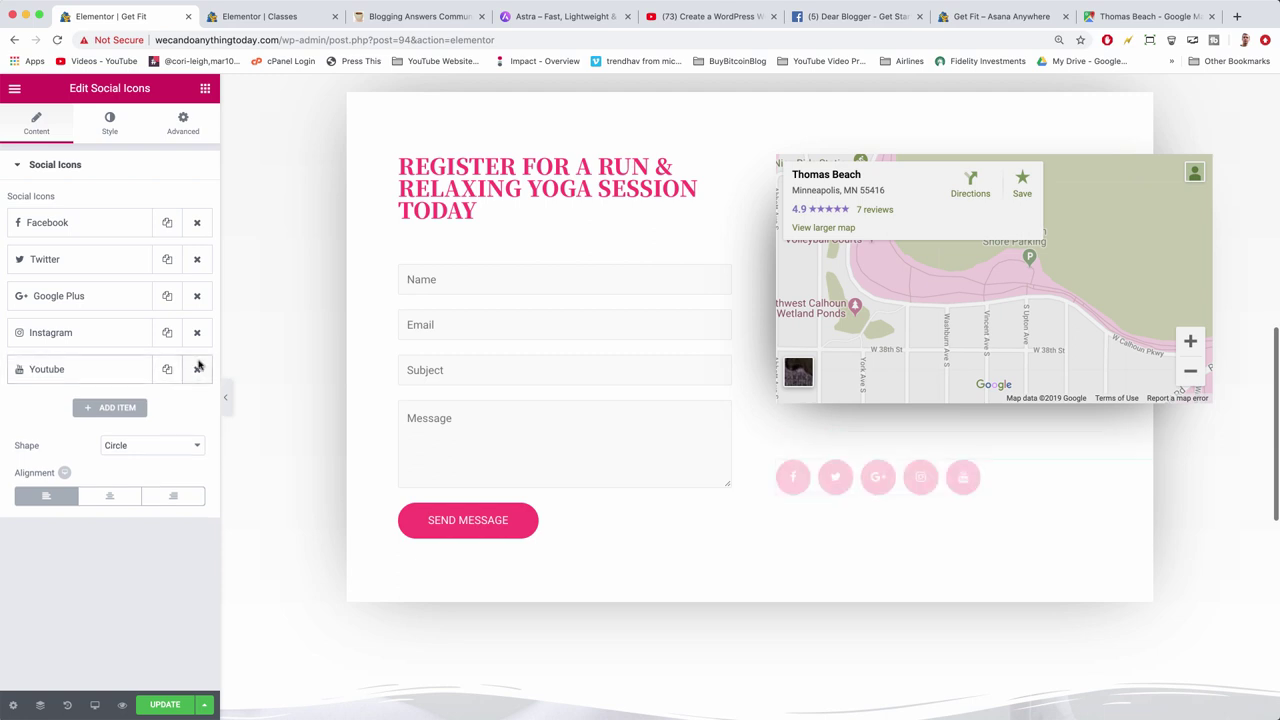
left_click(199, 297)
left_click(199, 296)
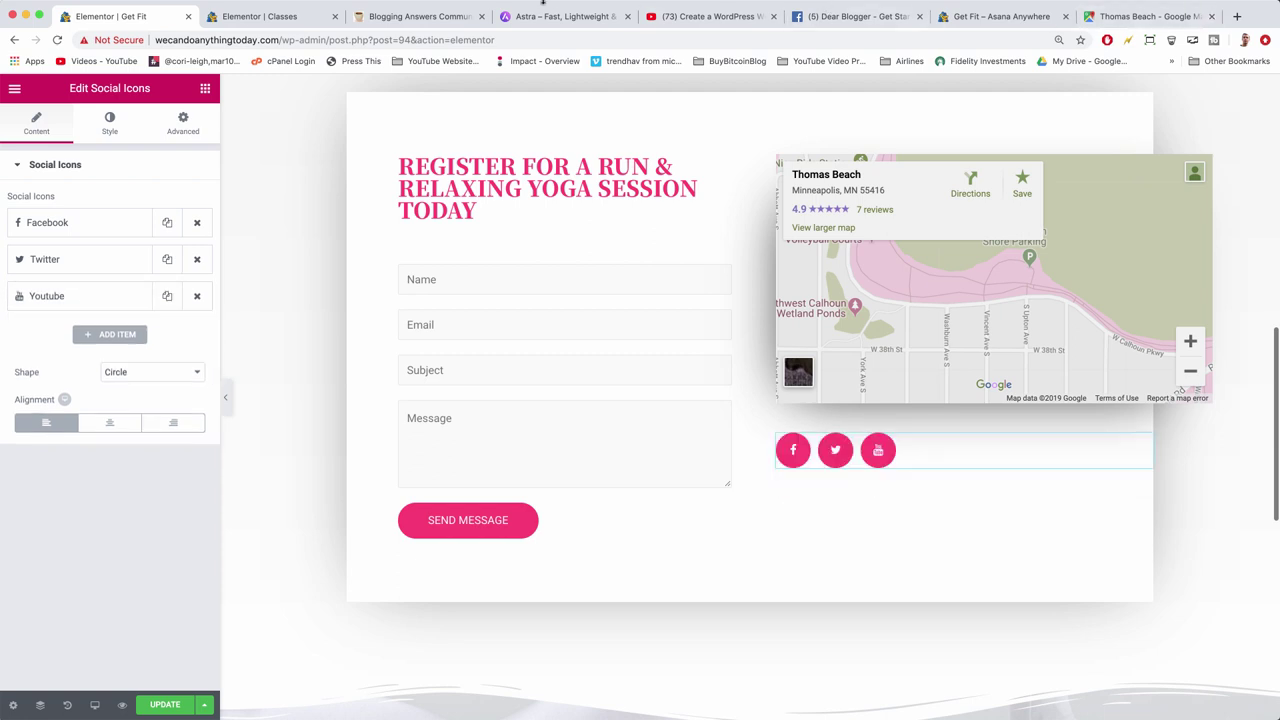
Link the YouTube icon to the DearBlogger site's YouTube channel and save the page.
left_click(443, 17)
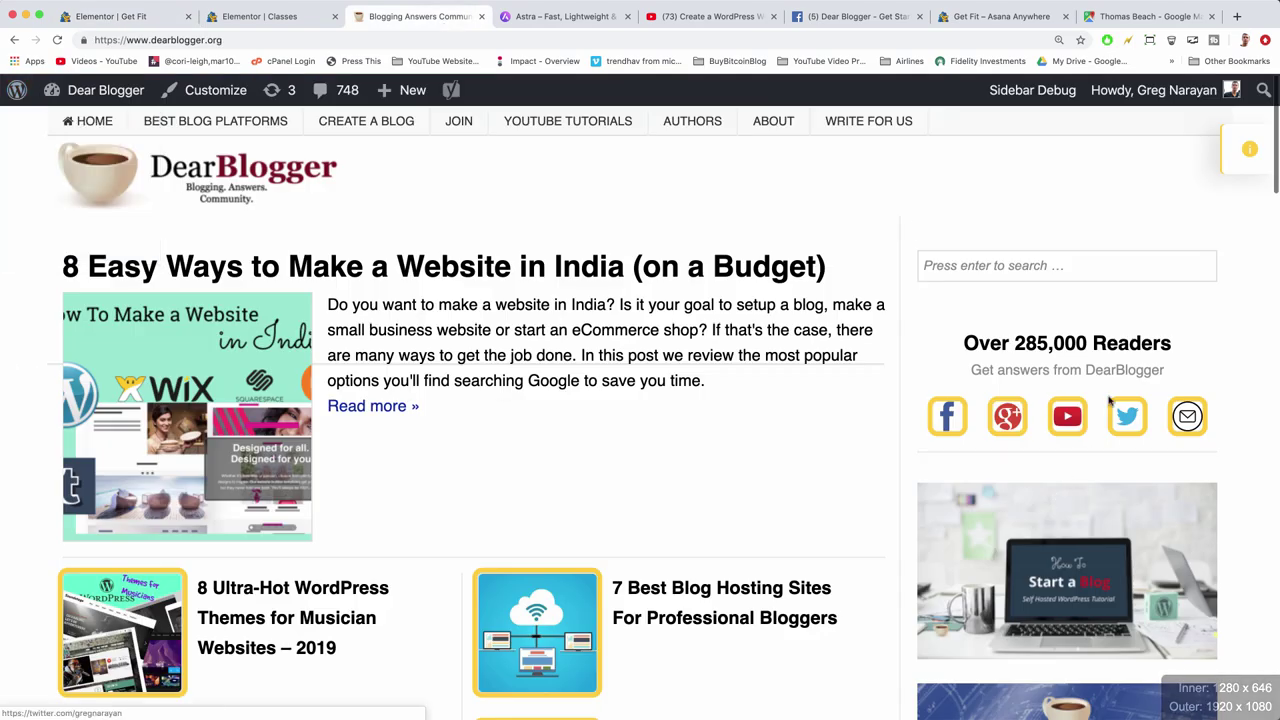
right_click(1071, 418)
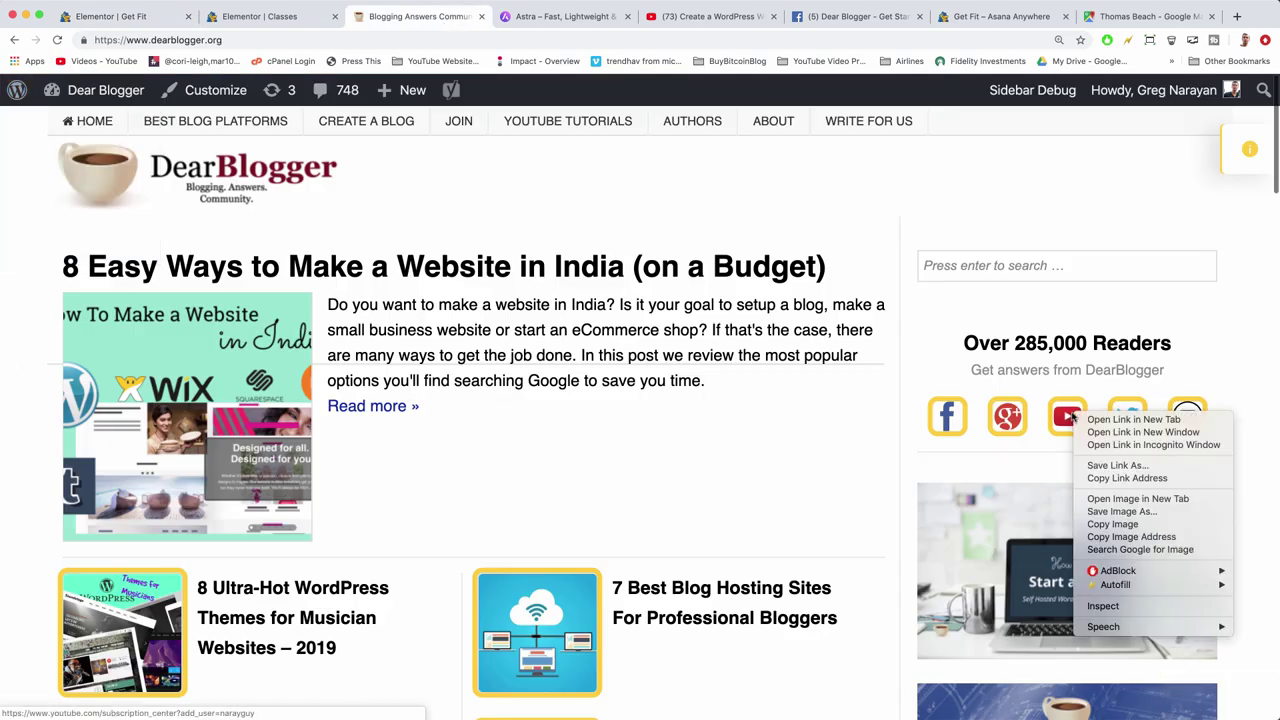
left_click(1126, 478)
left_click(124, 17)
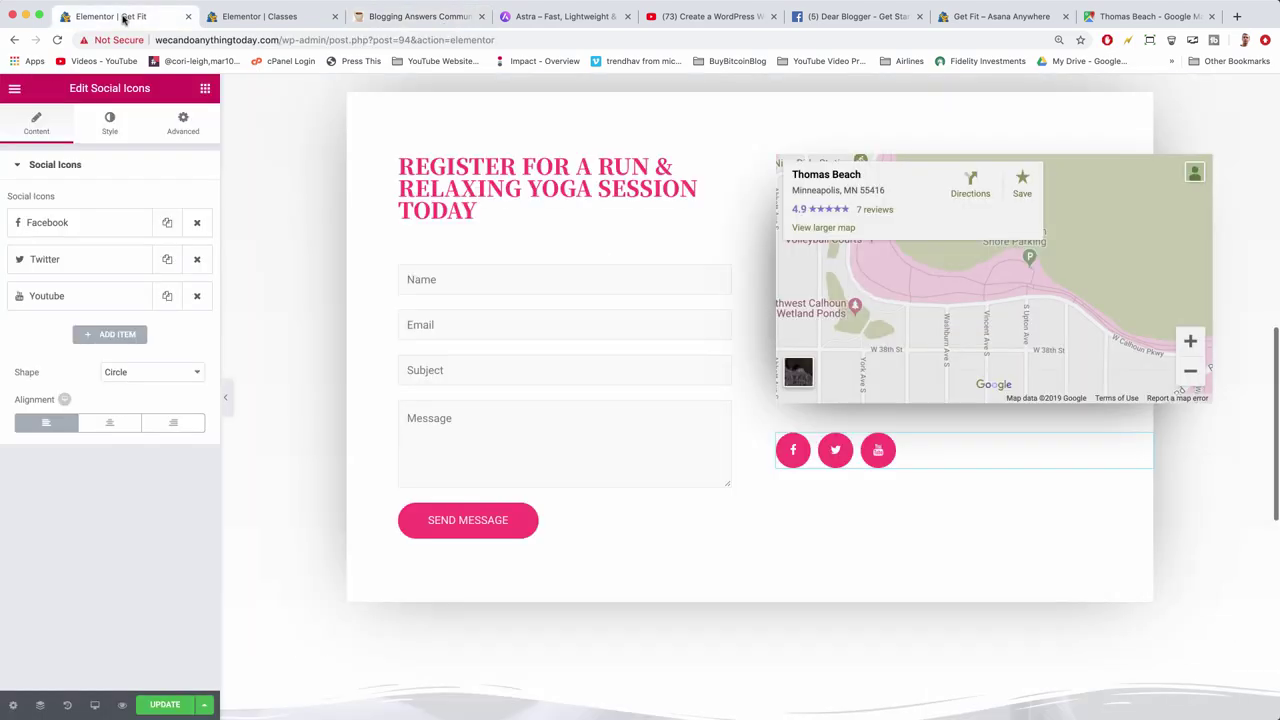
left_click(52, 291)
left_click(50, 393)
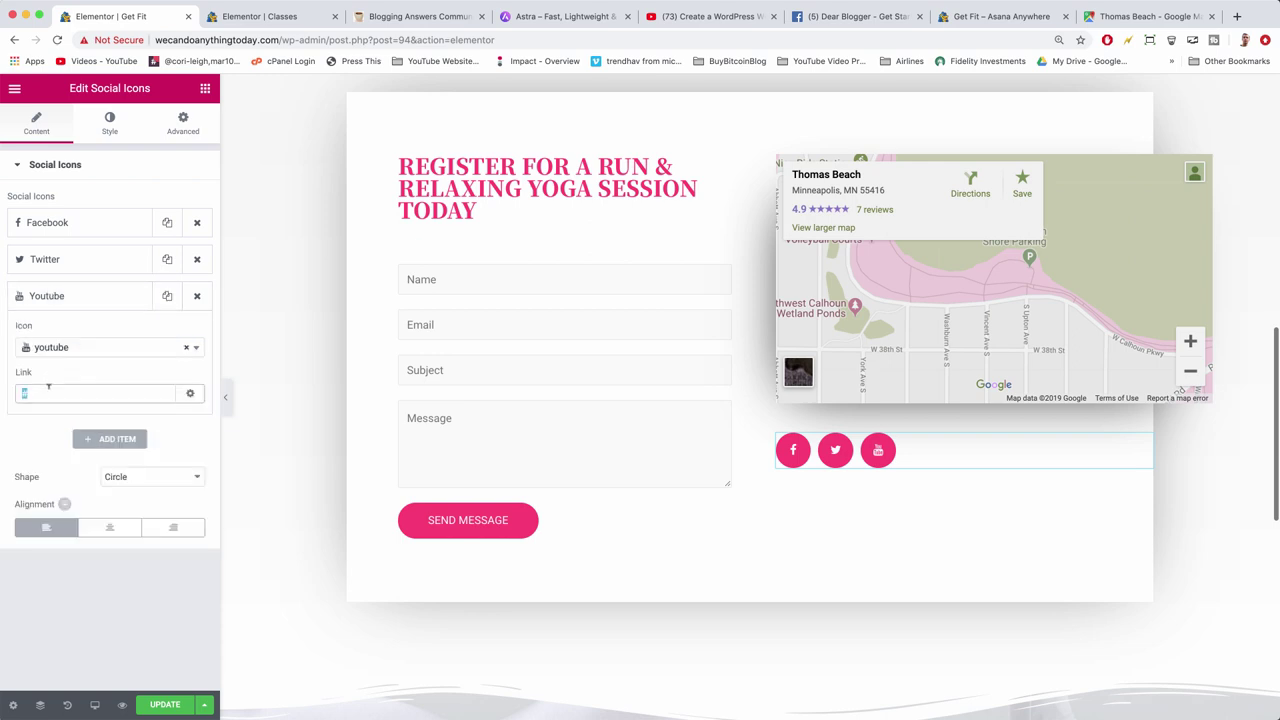
right_click(50, 392)
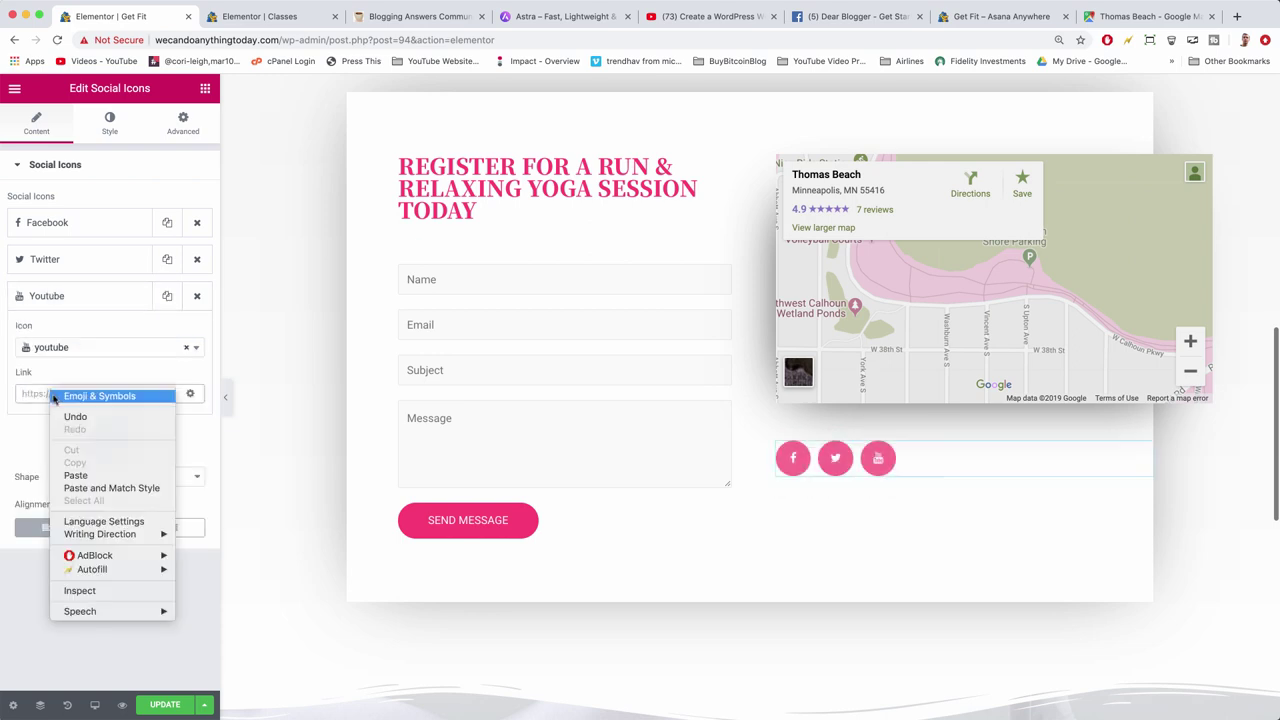
left_click(76, 475)
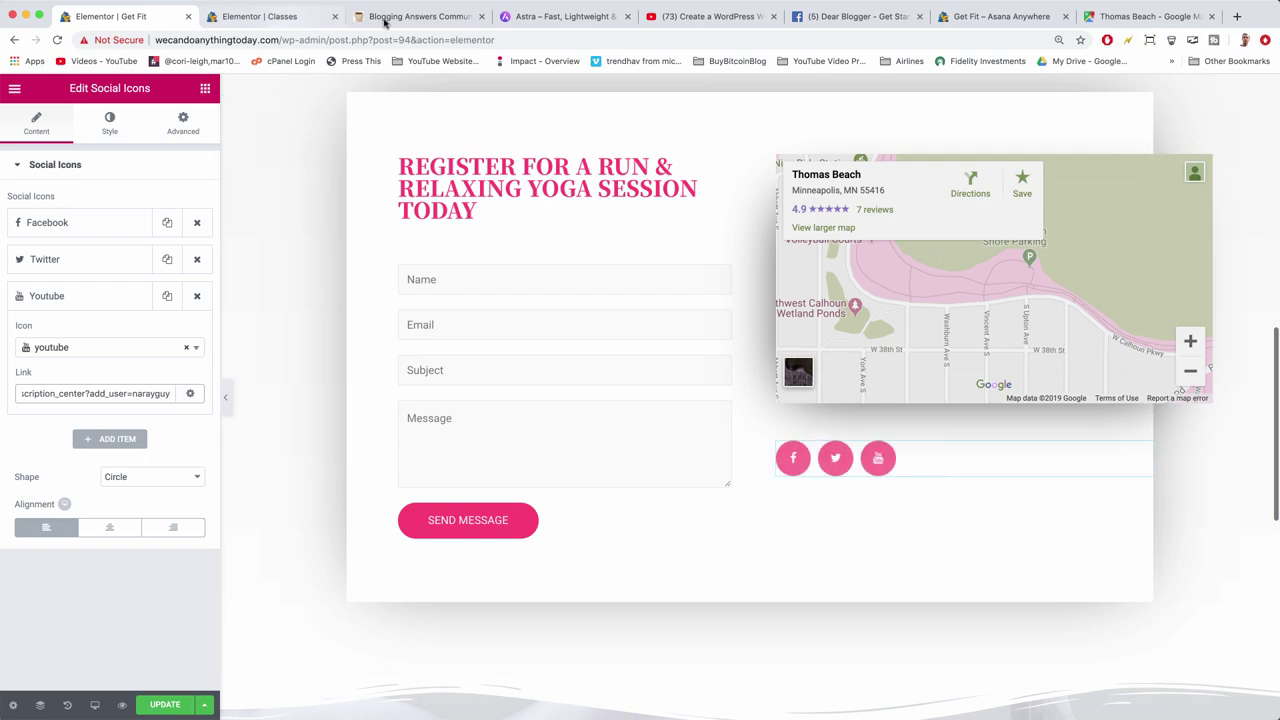
scroll(367, 279, "down", 2)
scroll(367, 279, "up", 15)
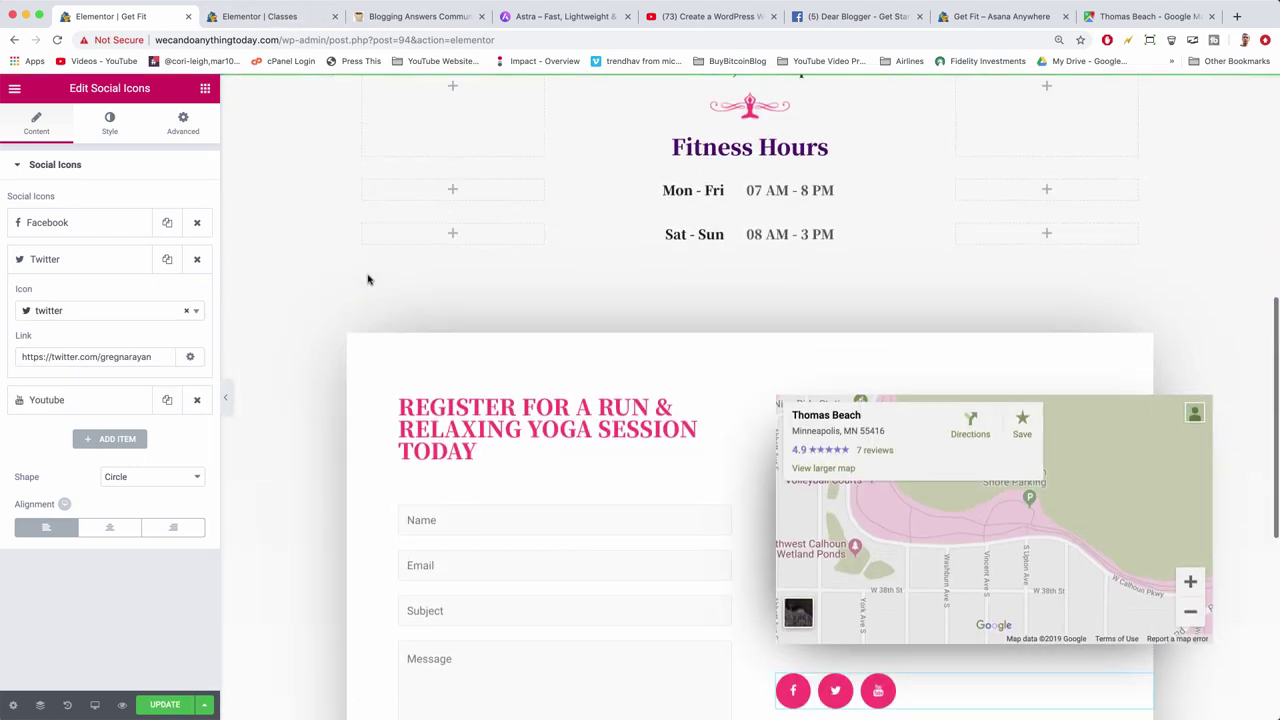
scroll(367, 279, "down", 15)
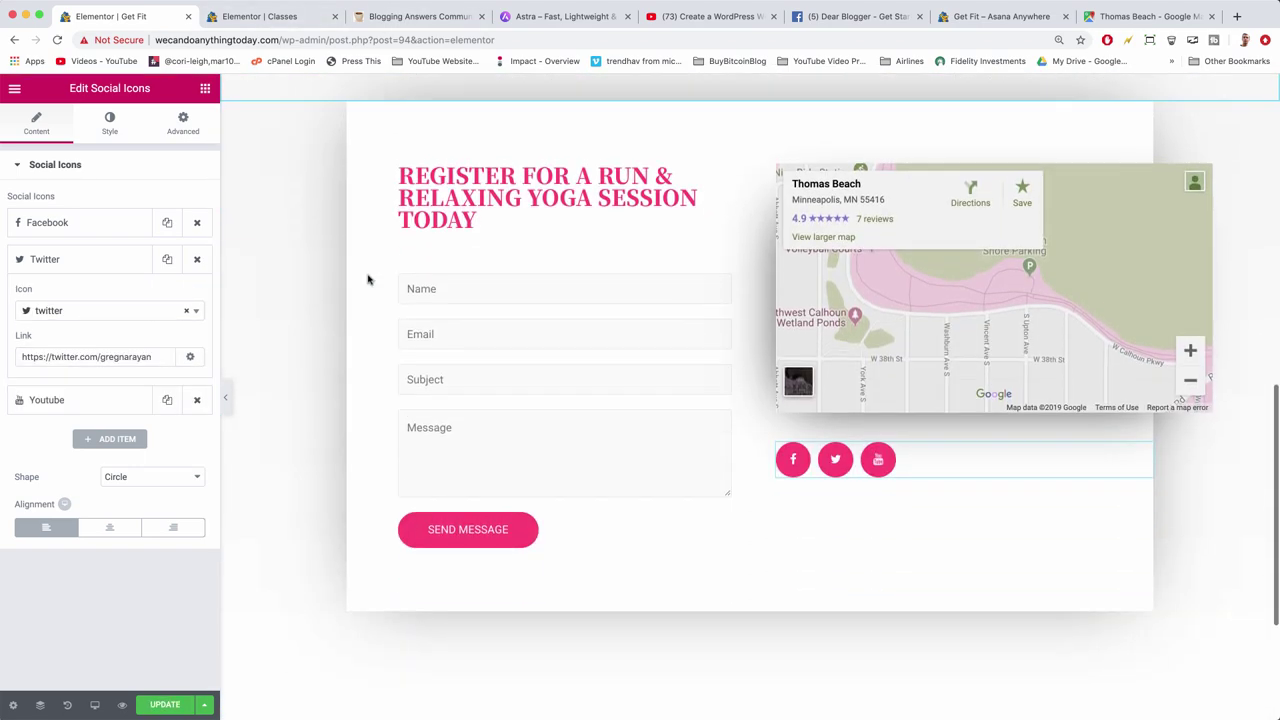
left_click(165, 705)
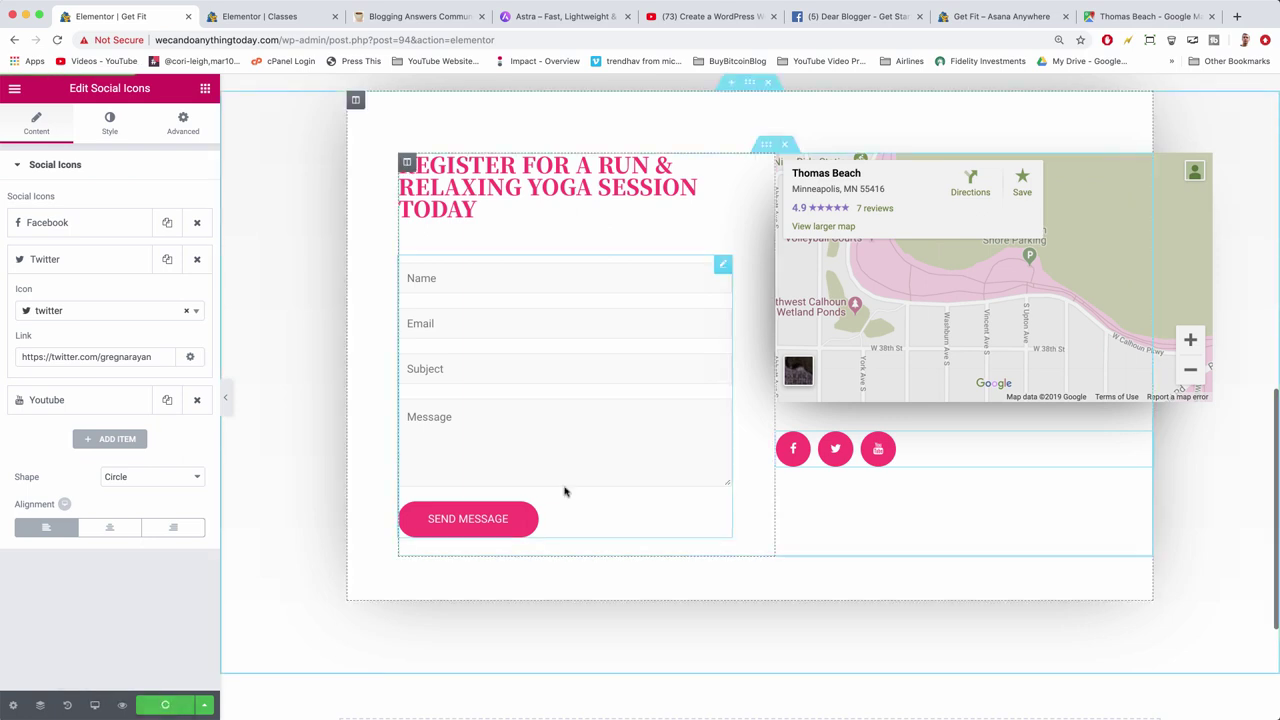
Check the contact form widget's WPForms shortcode, then exit Elementor to the dashboard.
left_click(722, 265)
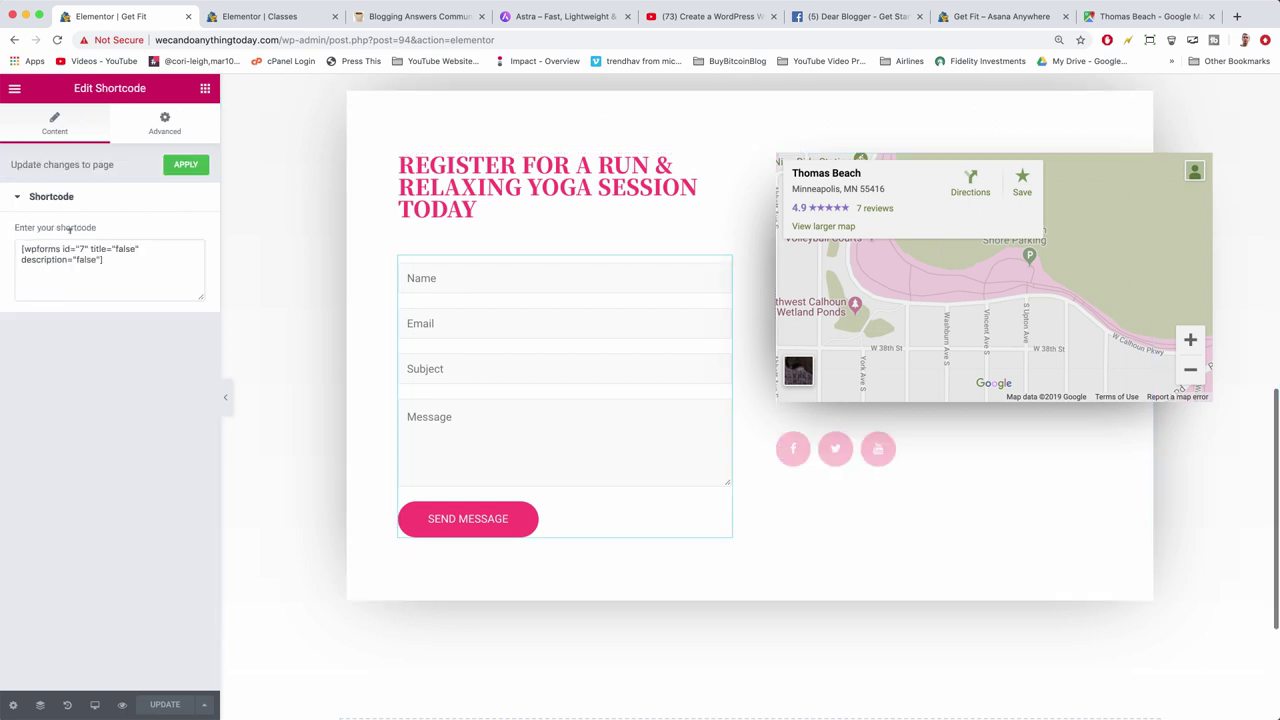
left_click(27, 249)
triple_click(27, 249)
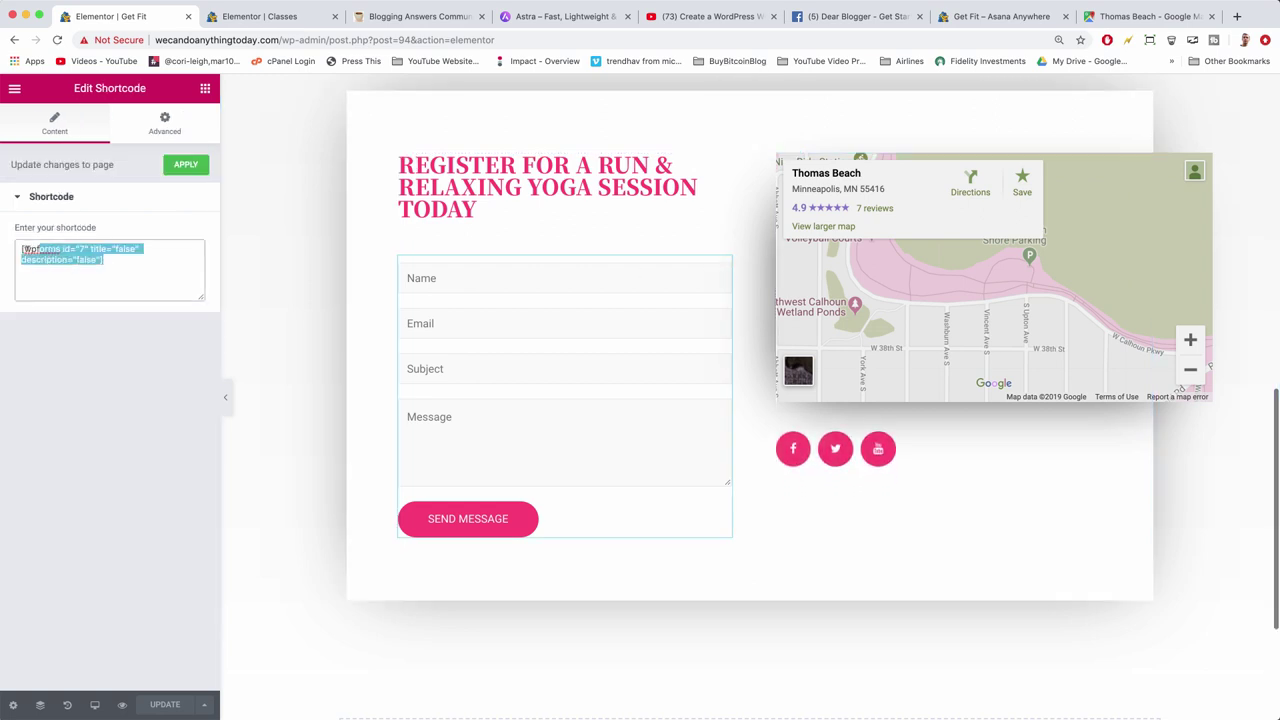
left_click(130, 263)
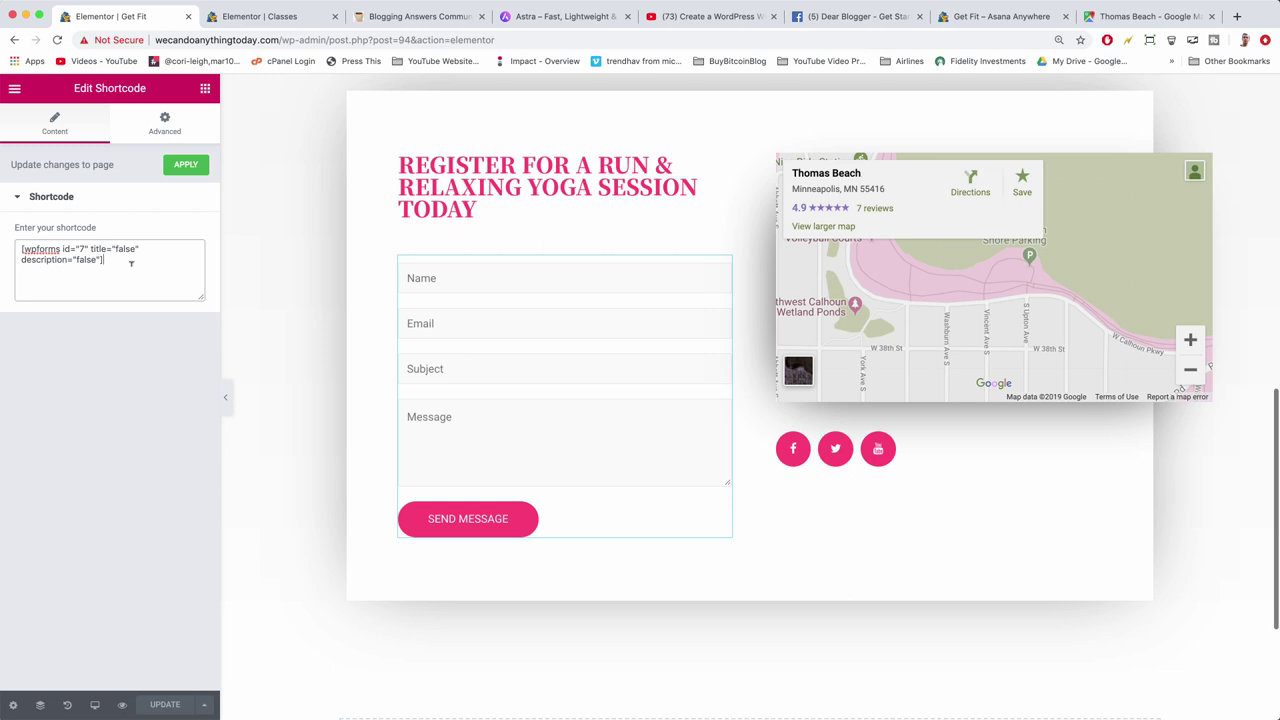
triple_click(22, 249)
left_click(134, 256)
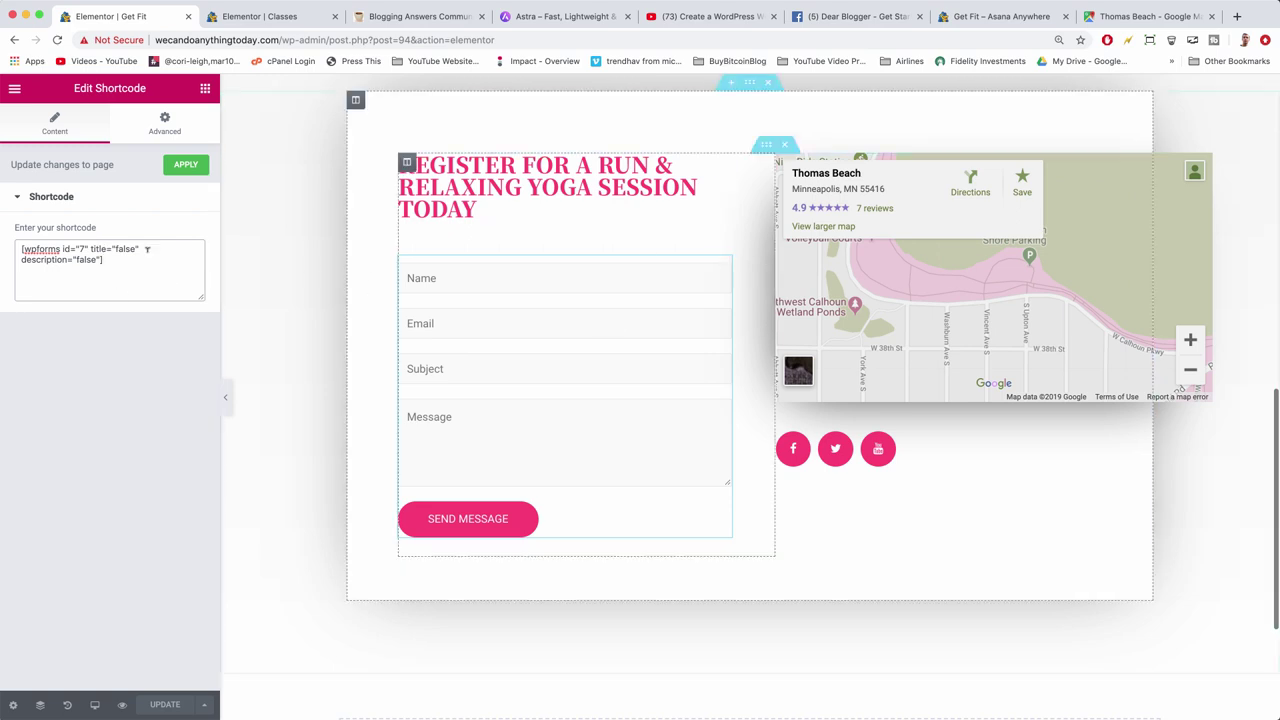
left_click(14, 91)
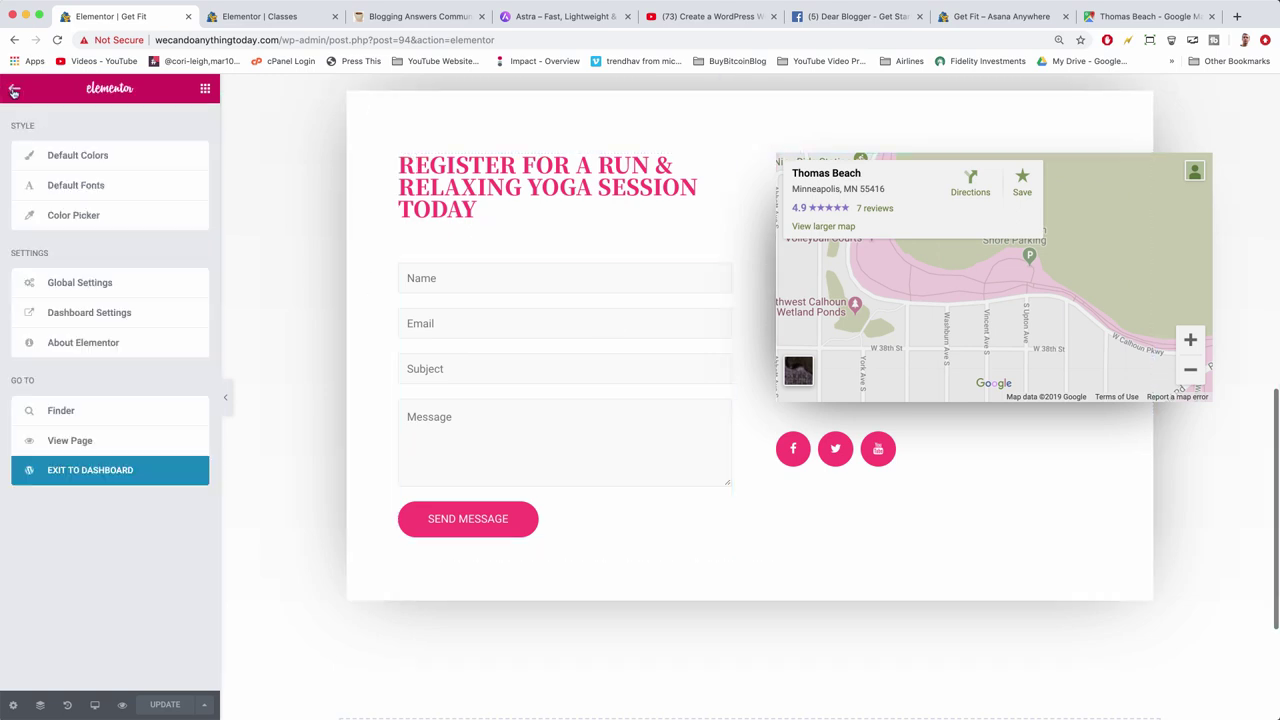
left_click(66, 471)
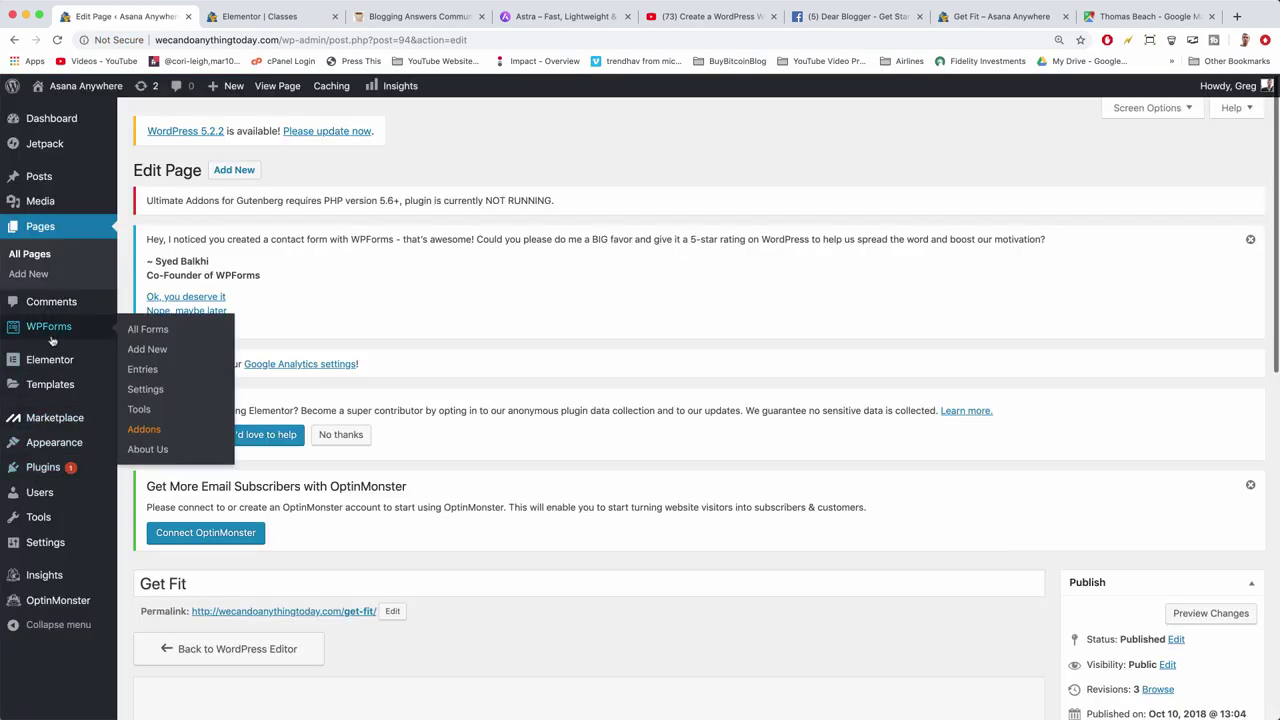
Open the Contact Form in the WPForms builder and select its Subject field.
left_click(43, 333)
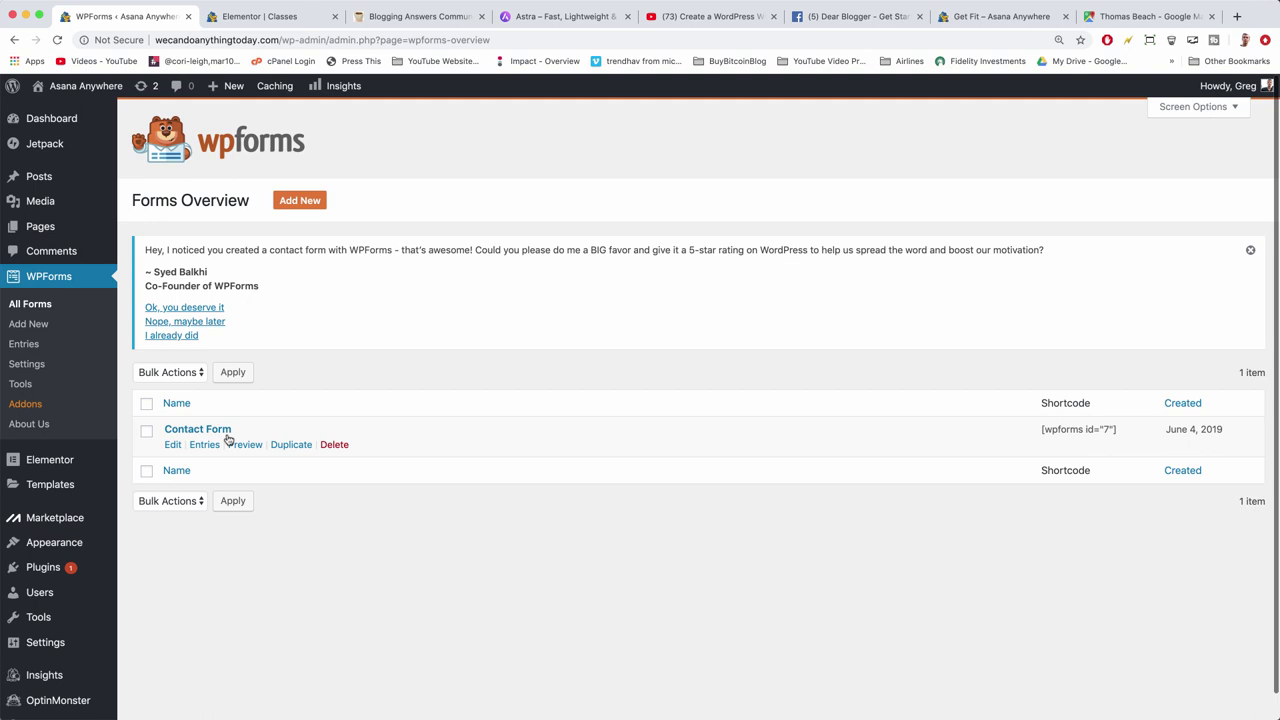
left_click(205, 430)
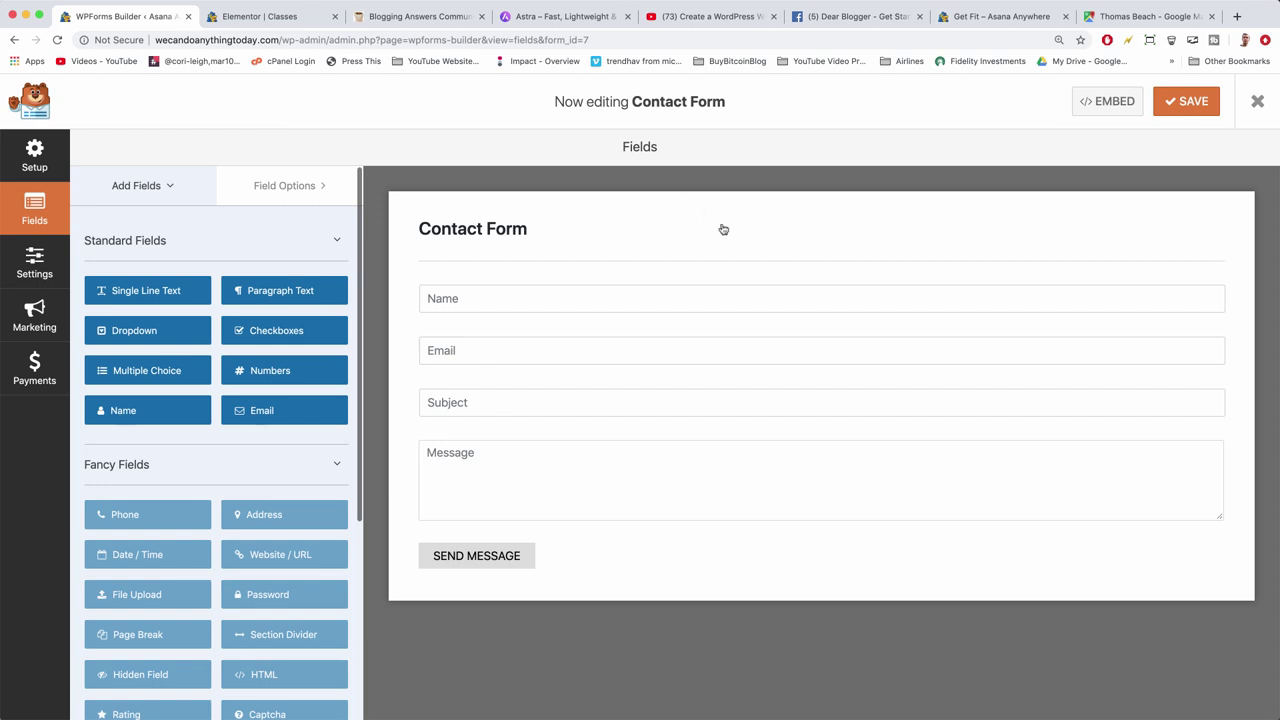
left_click(521, 305)
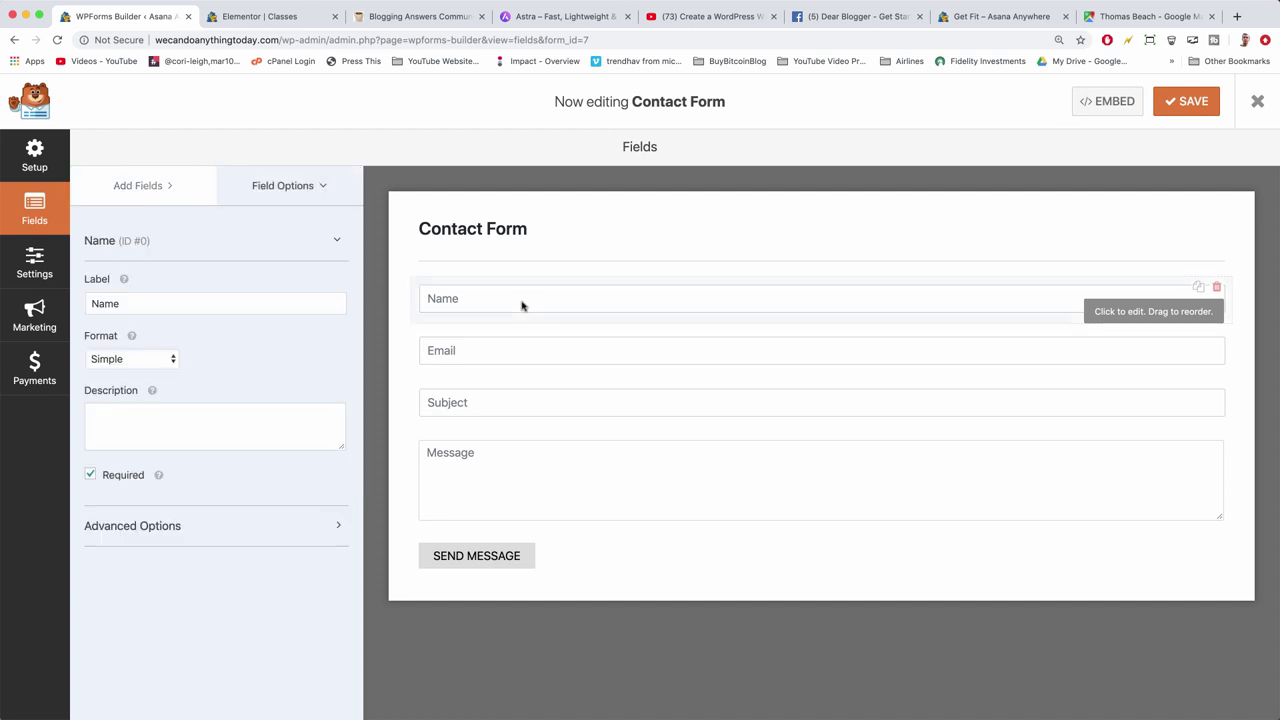
left_click(468, 356)
left_click(469, 408)
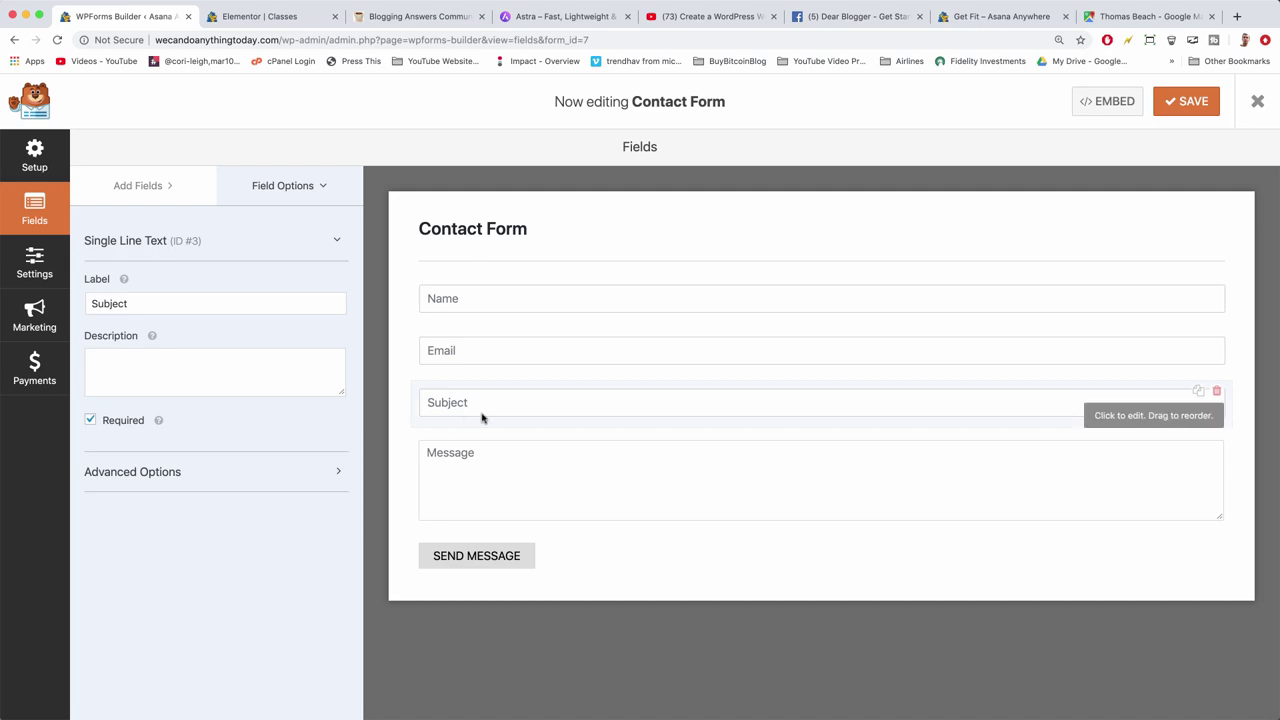
left_click(277, 18)
scroll(391, 405, "down", 6)
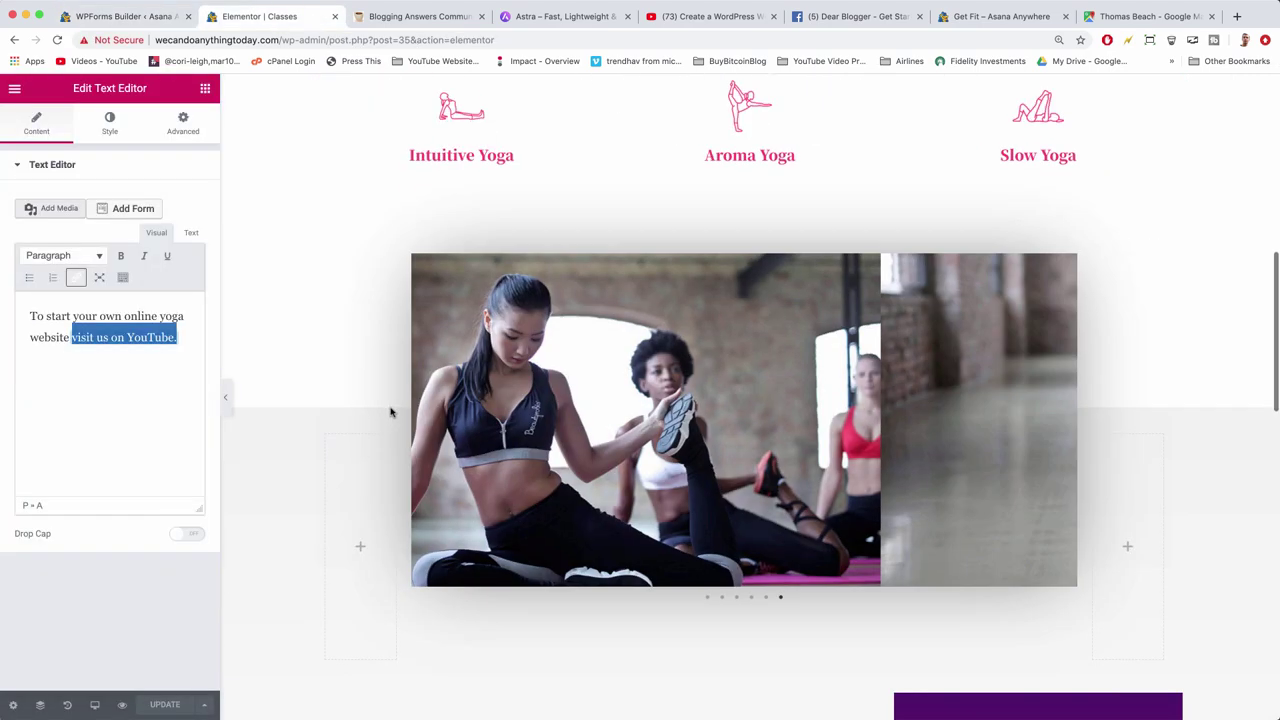
scroll(391, 409, "down", 3)
scroll(391, 409, "up", 6)
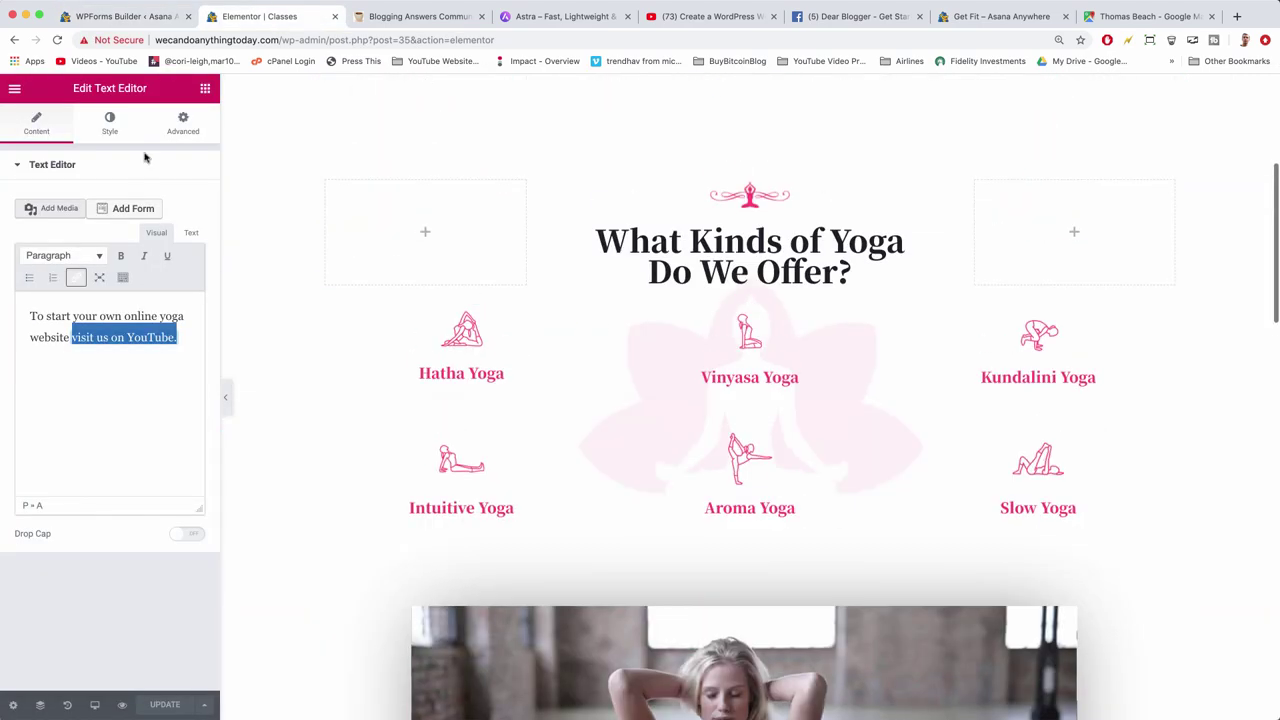
left_click(130, 17)
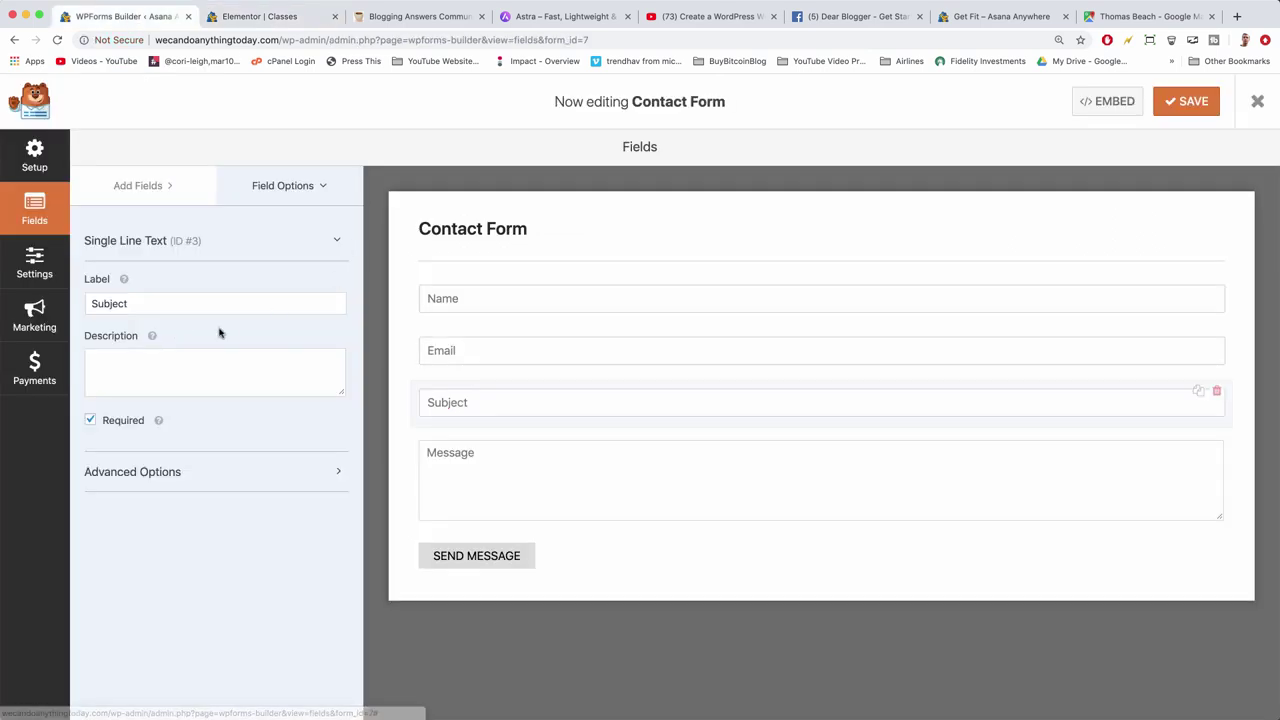
Relabel Subject 'Which Class Do You Want to Attend?' with matching placeholder, label kept hidden.
double_click(110, 303)
type("Which Class Do You Want to Attend?")
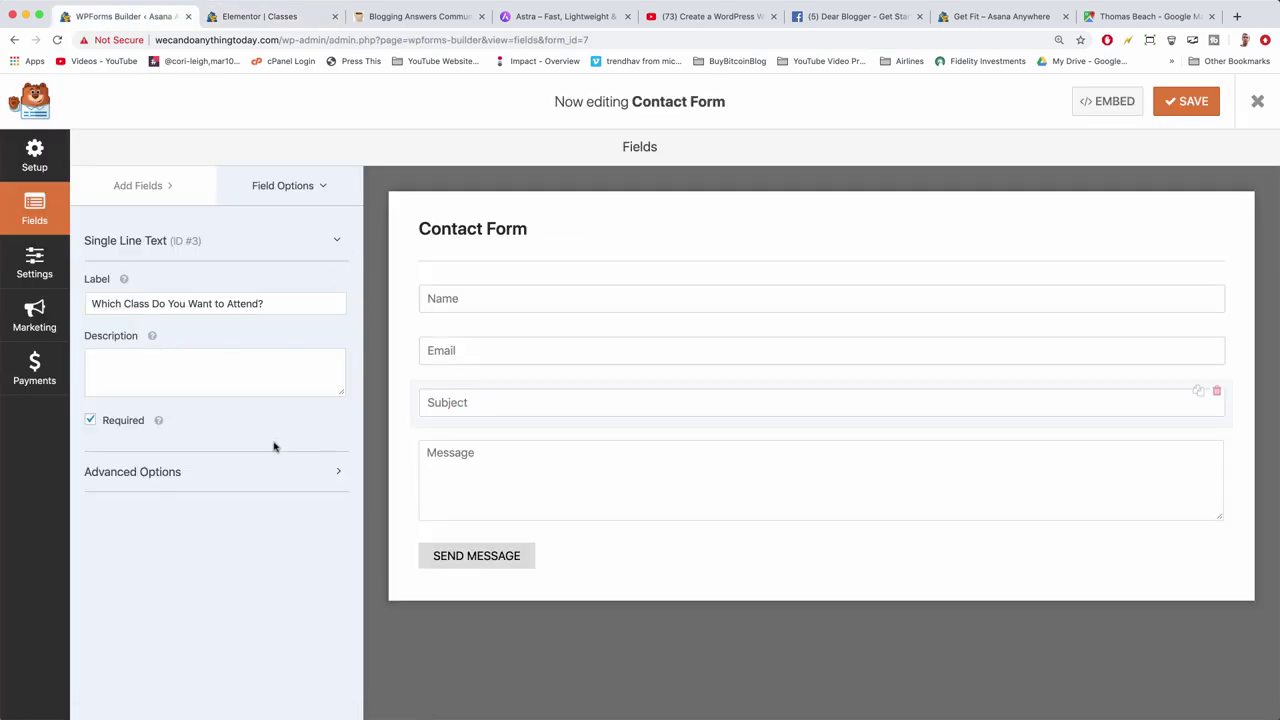
left_click(280, 474)
scroll(280, 477, "down", 3)
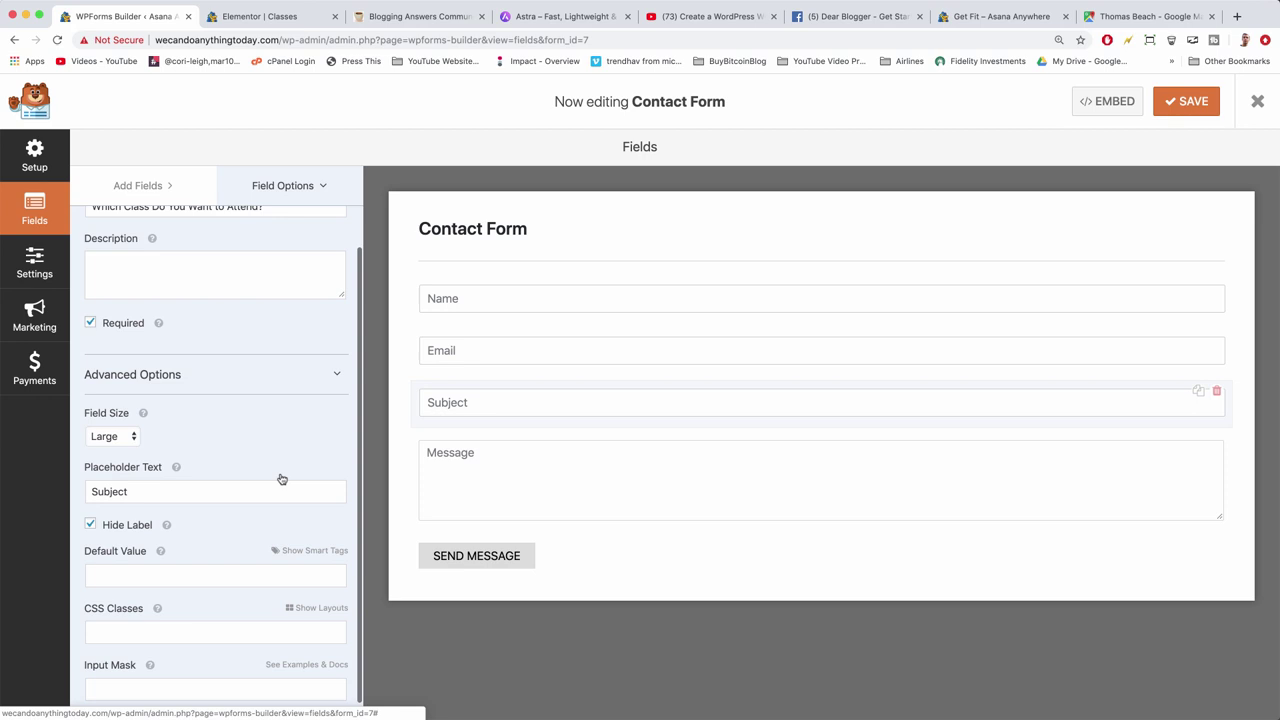
double_click(119, 470)
type("Whic")
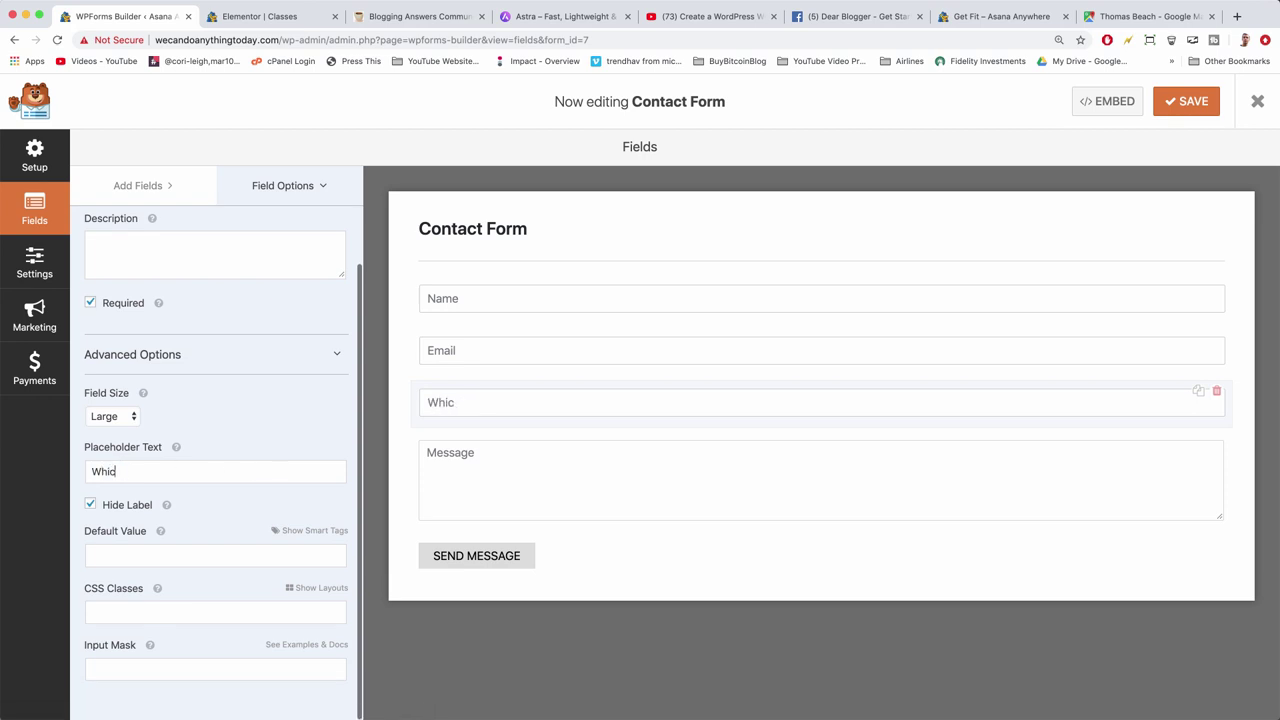
type("h Class Do You Want to Attend?")
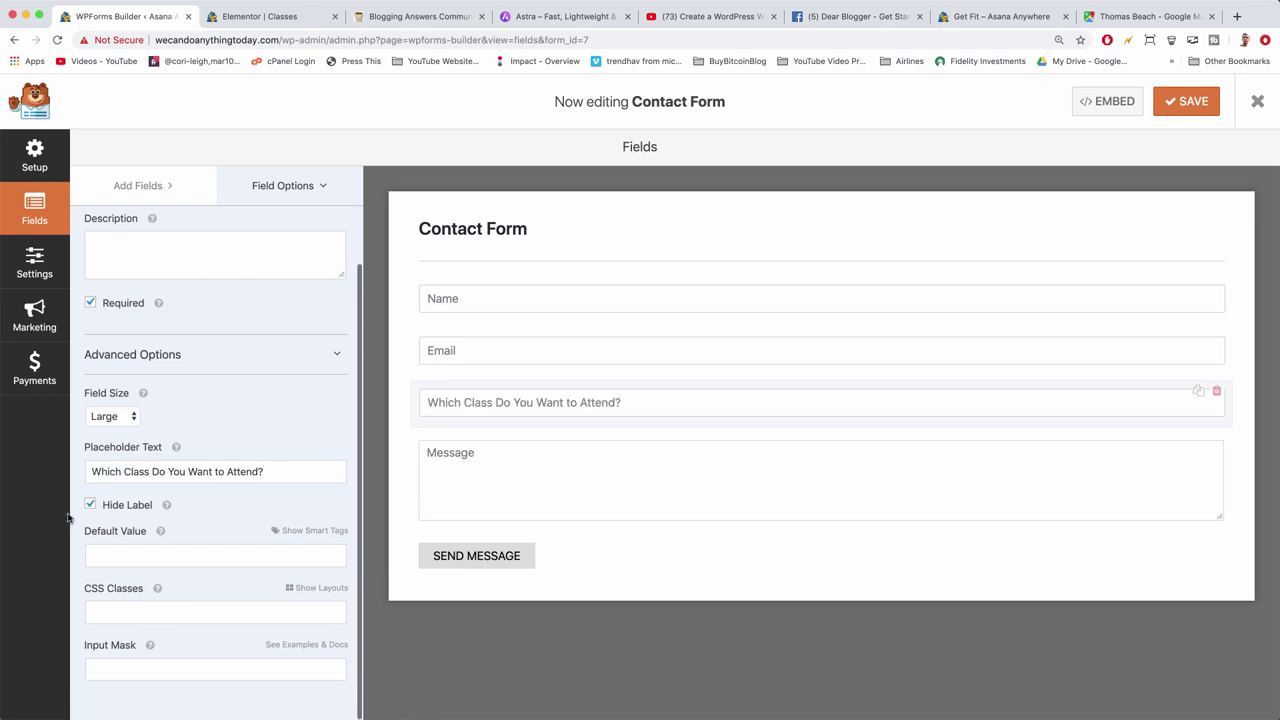
left_click(90, 506)
left_click(90, 505)
Write the Message placeholder asking about yoga experience, promising prices, package details and instructions; save.
left_click(493, 459)
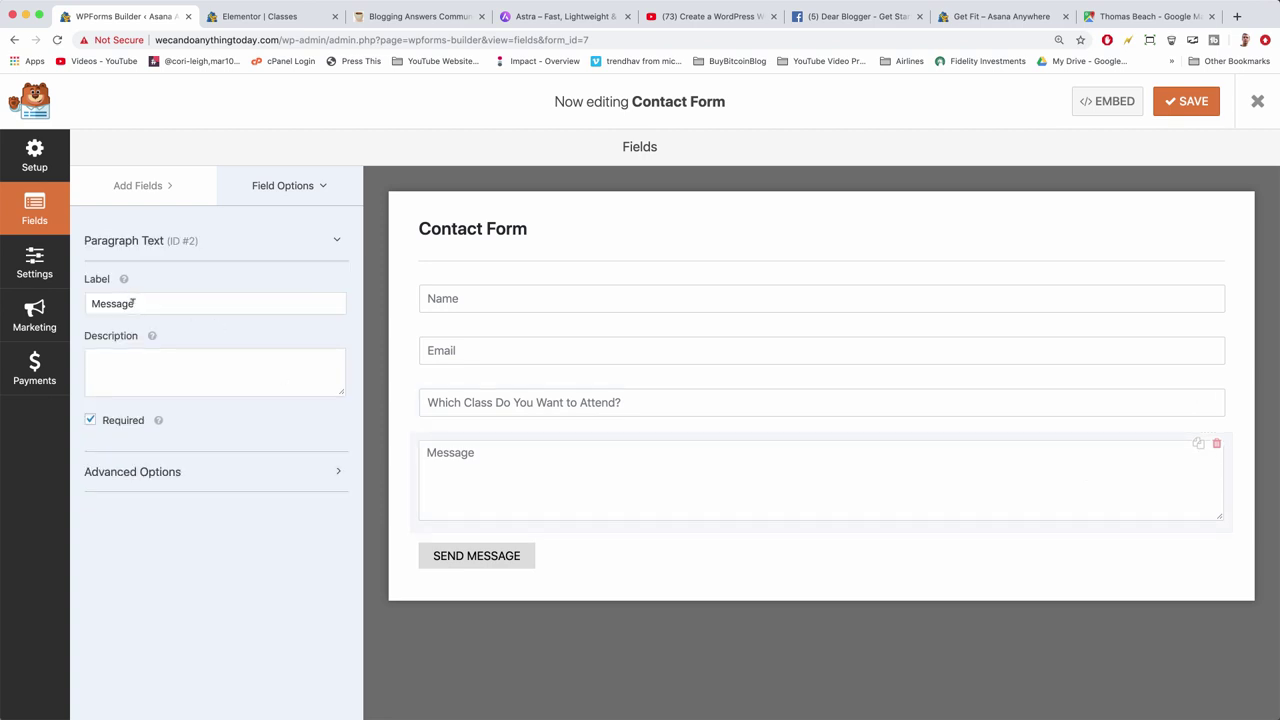
left_click(151, 473)
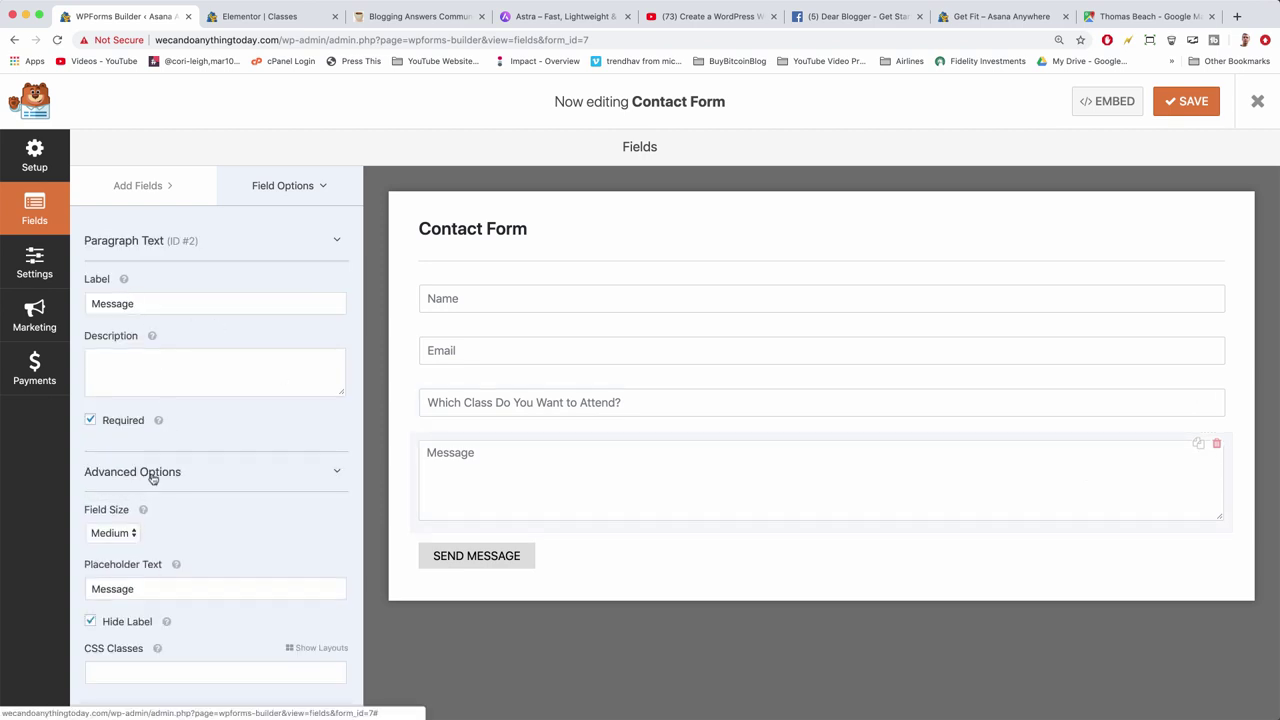
double_click(114, 589)
type("T")
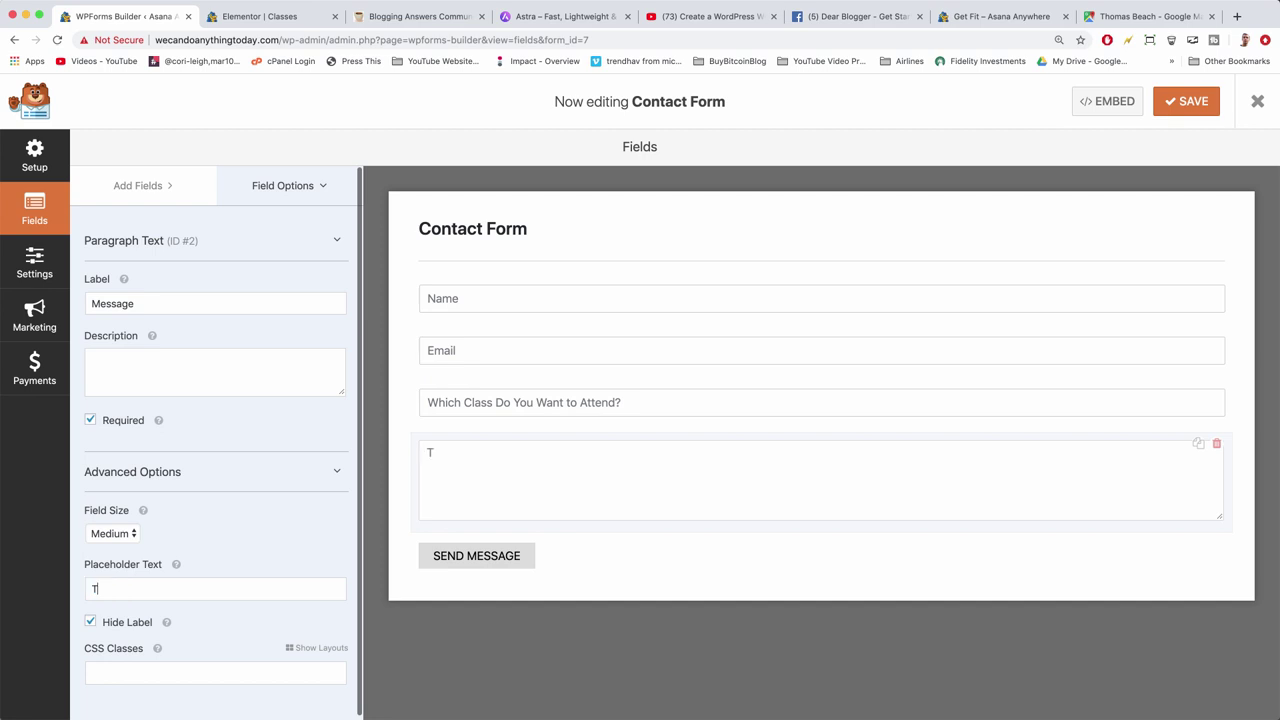
type("ell us a little about your YTo")
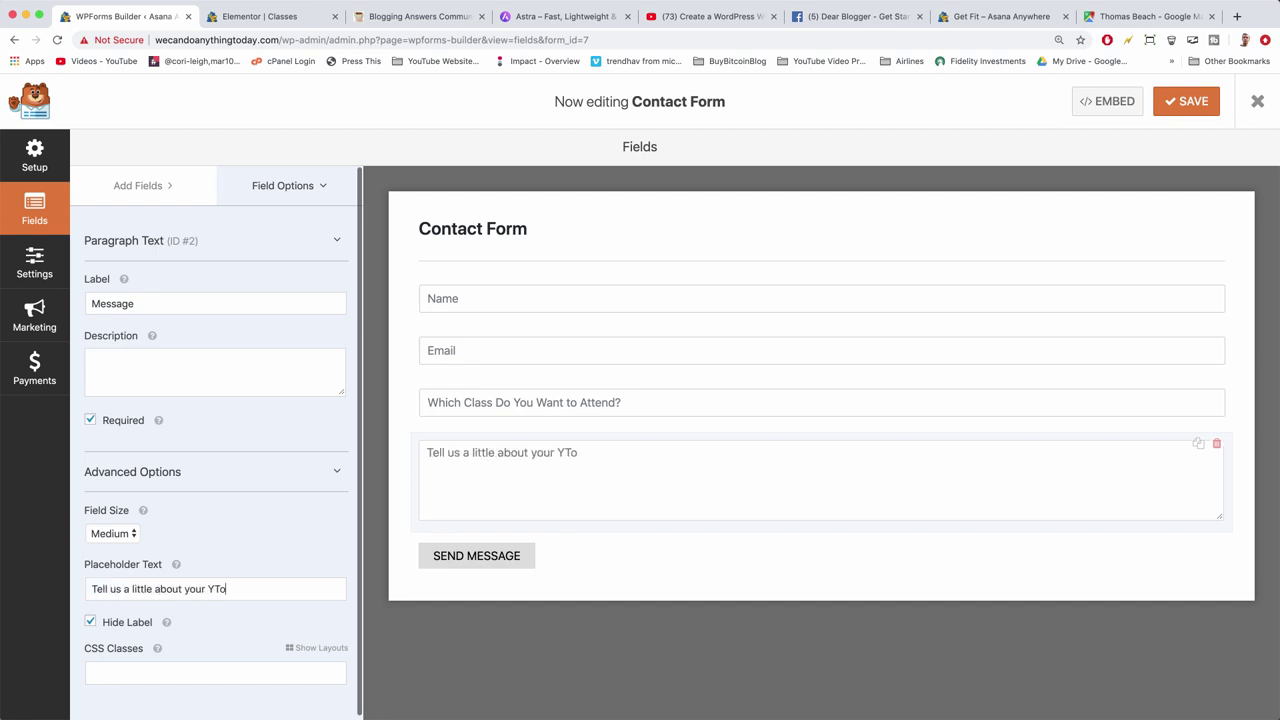
key("BackSpace")
key("BackSpace")
type("oga Experience so far?")
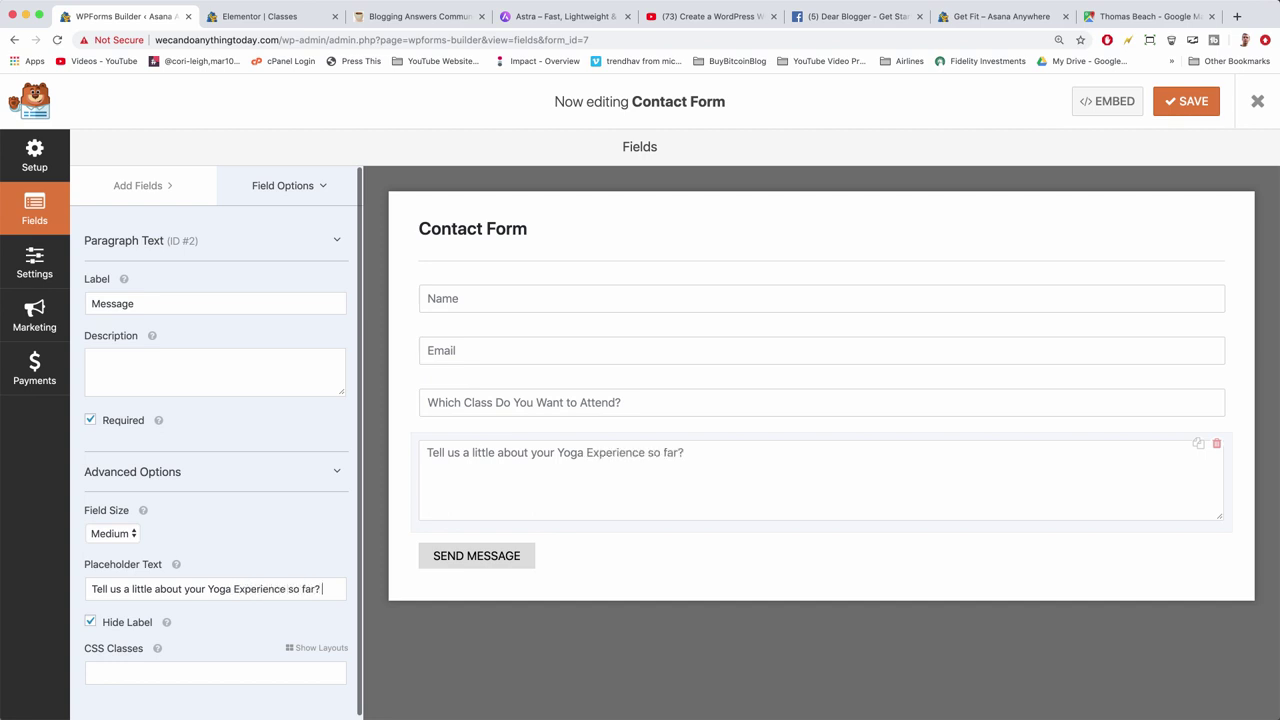
type(" We'll respond")
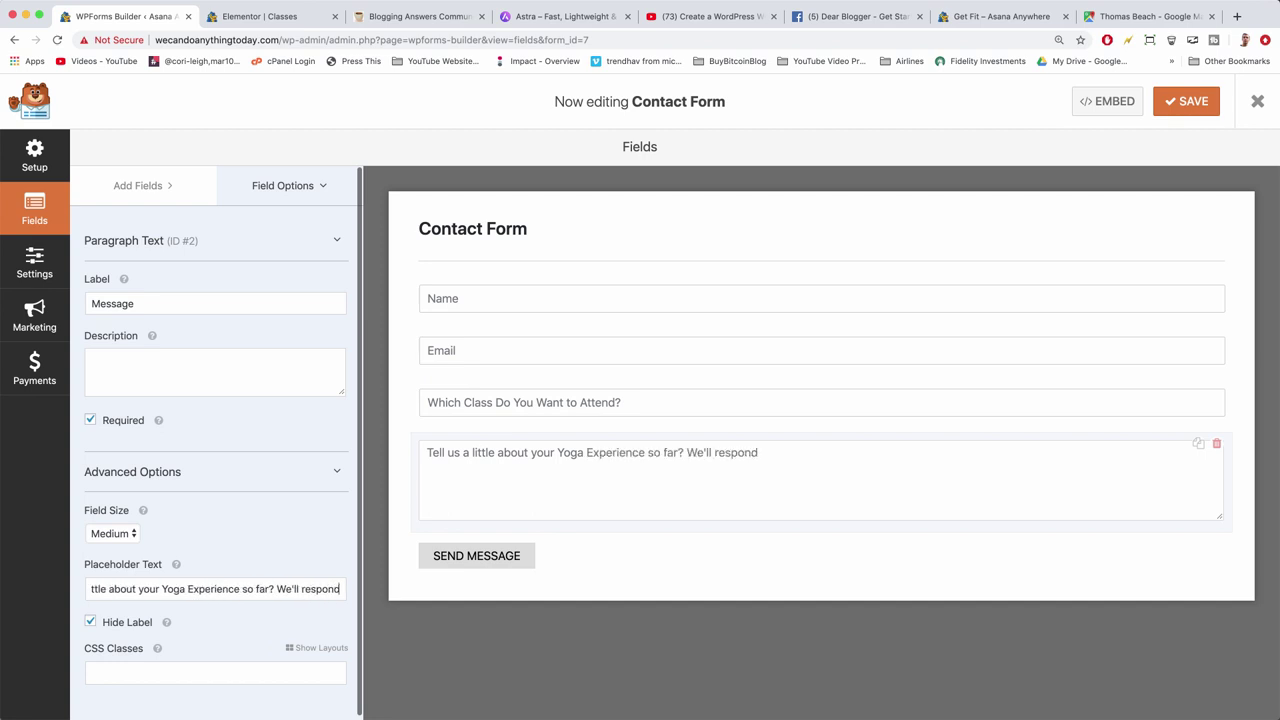
type(" with")
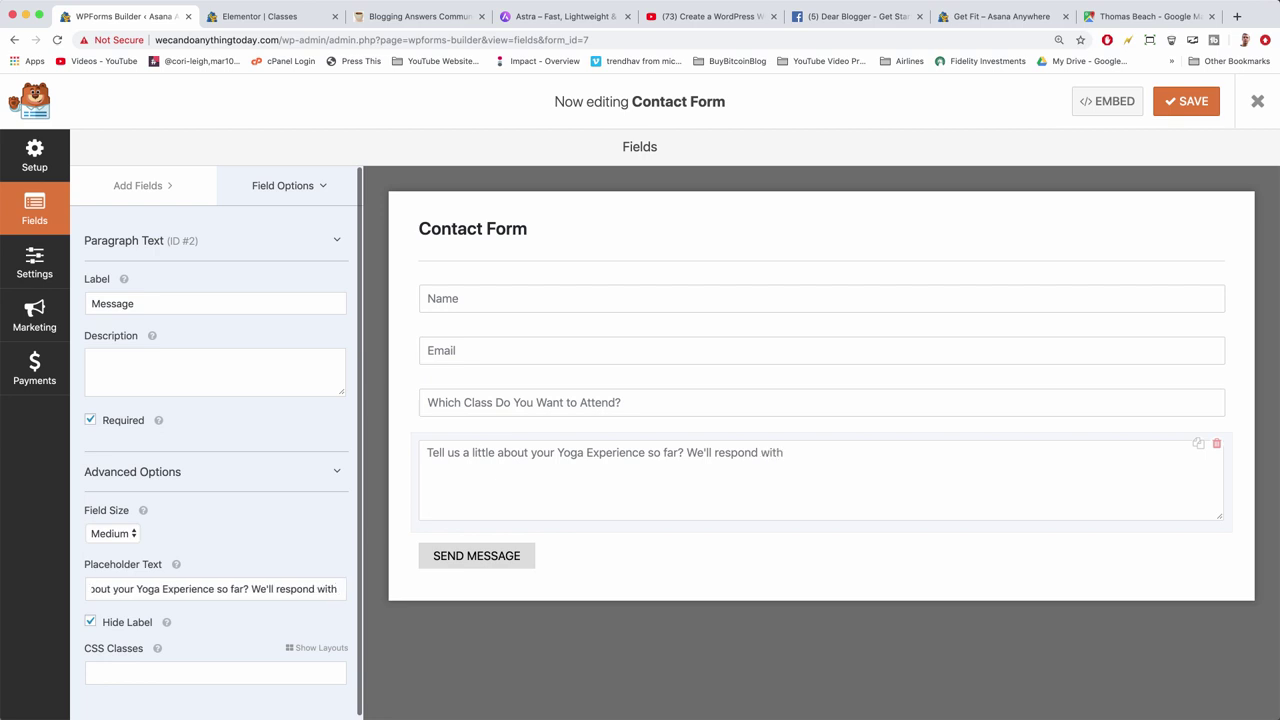
type(" prices and etail")
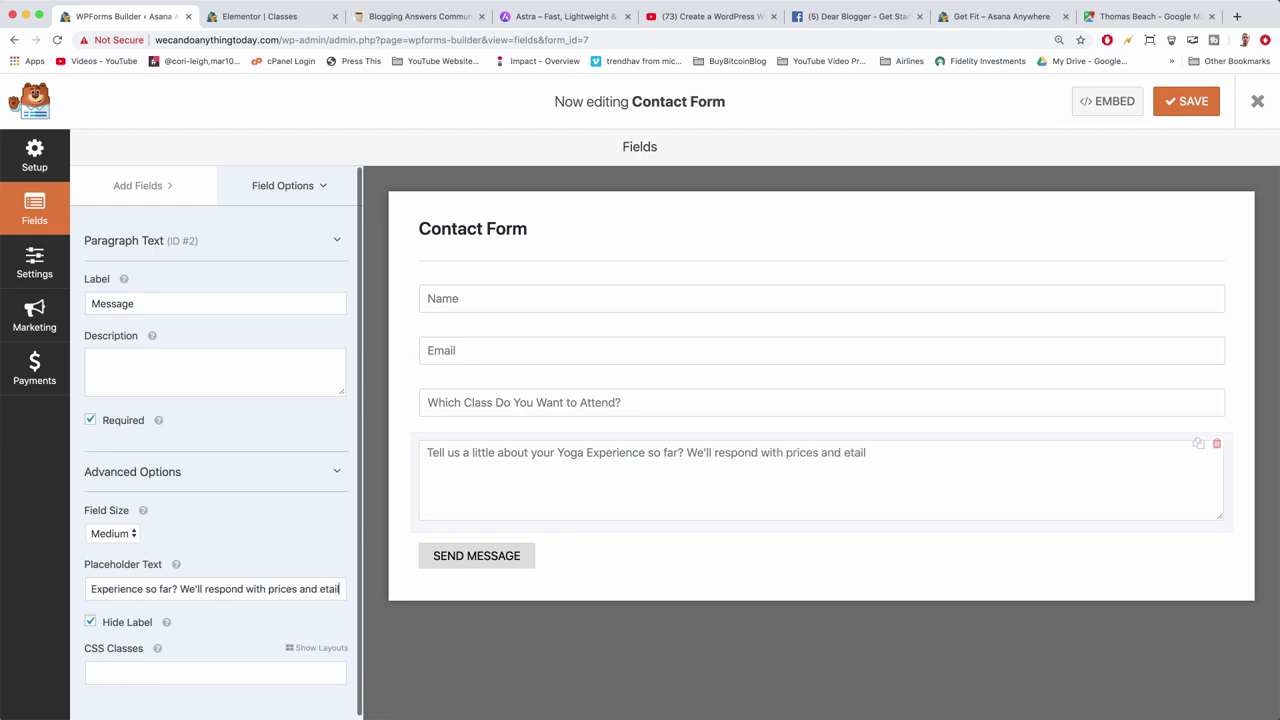
key("BackSpace")
key("BackSpace")
key("BackSpace")
key("BackSpace")
key("BackSpace")
type("deti")
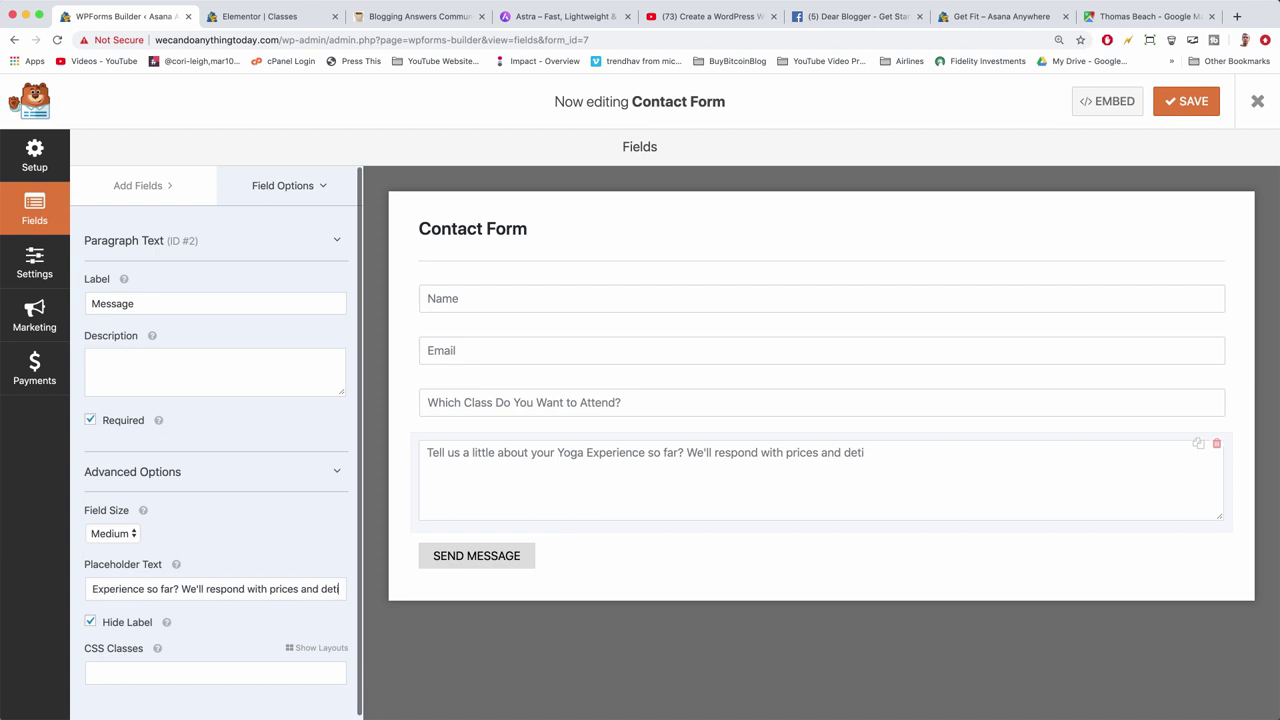
key("BackSpace")
type("ails for the package")
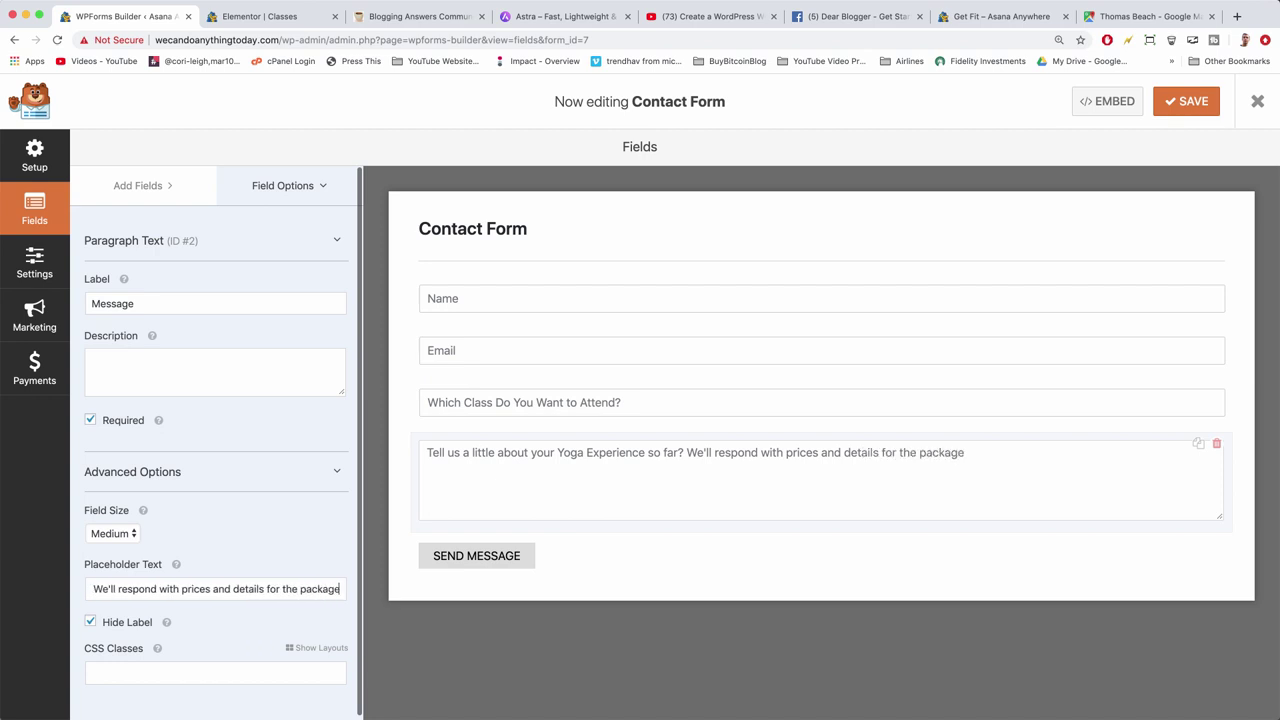
type(" you've chosen and any oth")
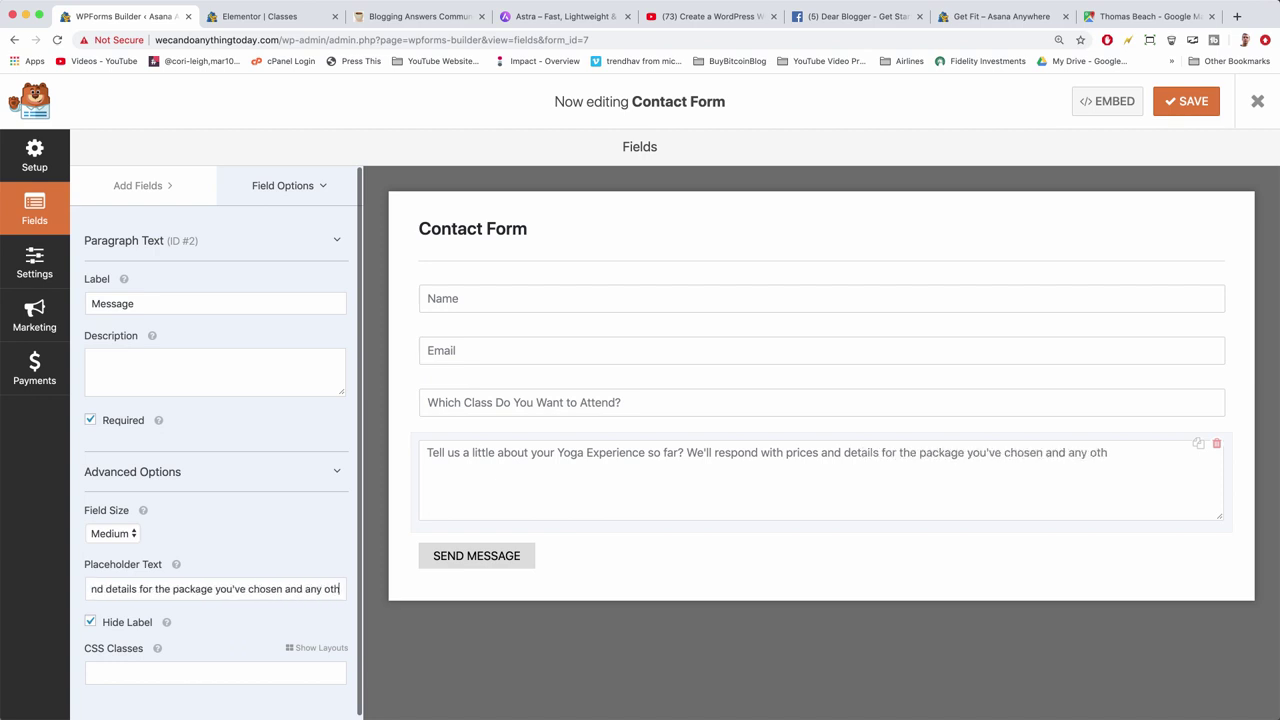
type("er instructions needed to help you get ready!")
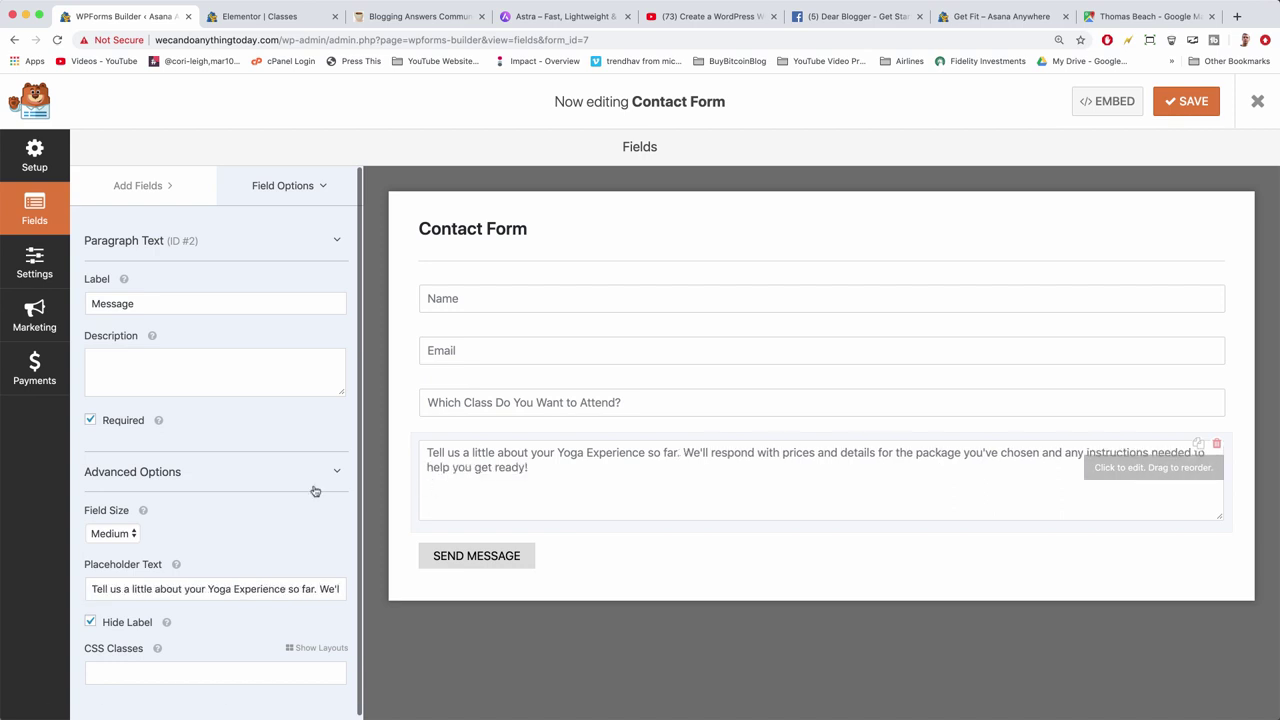
scroll(315, 490, "down", 1)
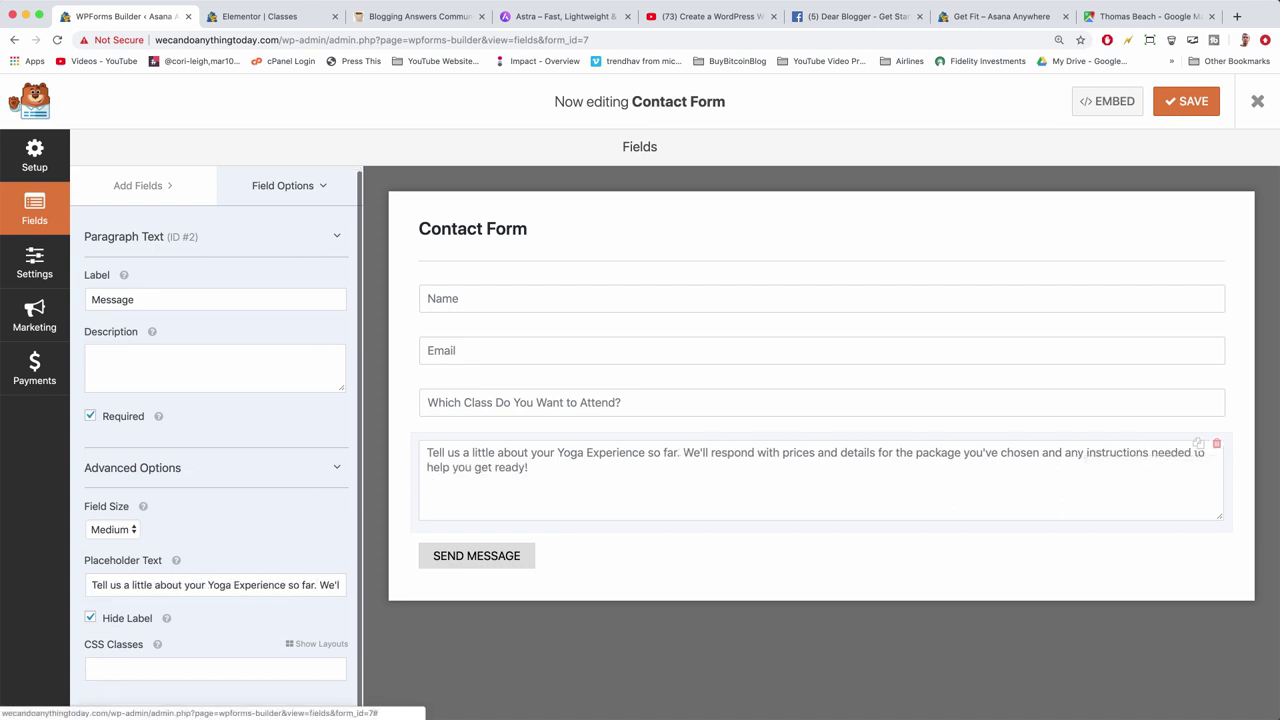
left_click(1199, 108)
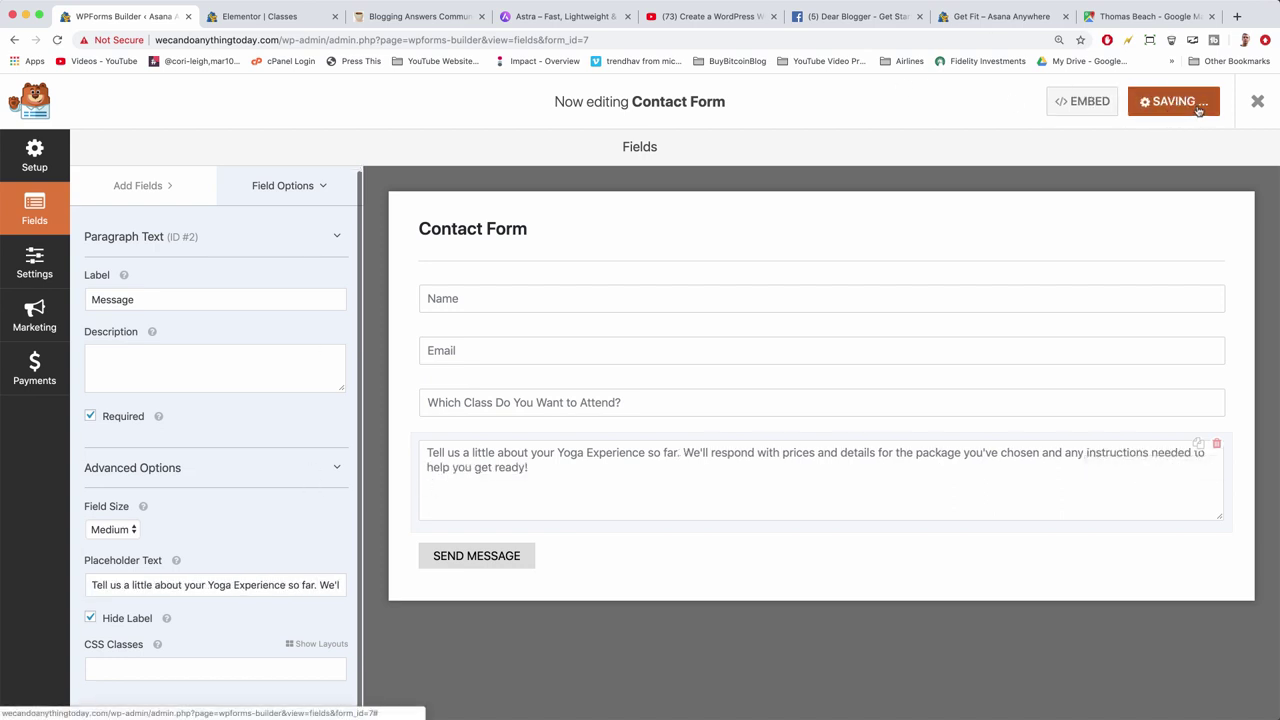
View the live page and try its Name, Email and class question fields.
left_click(276, 16)
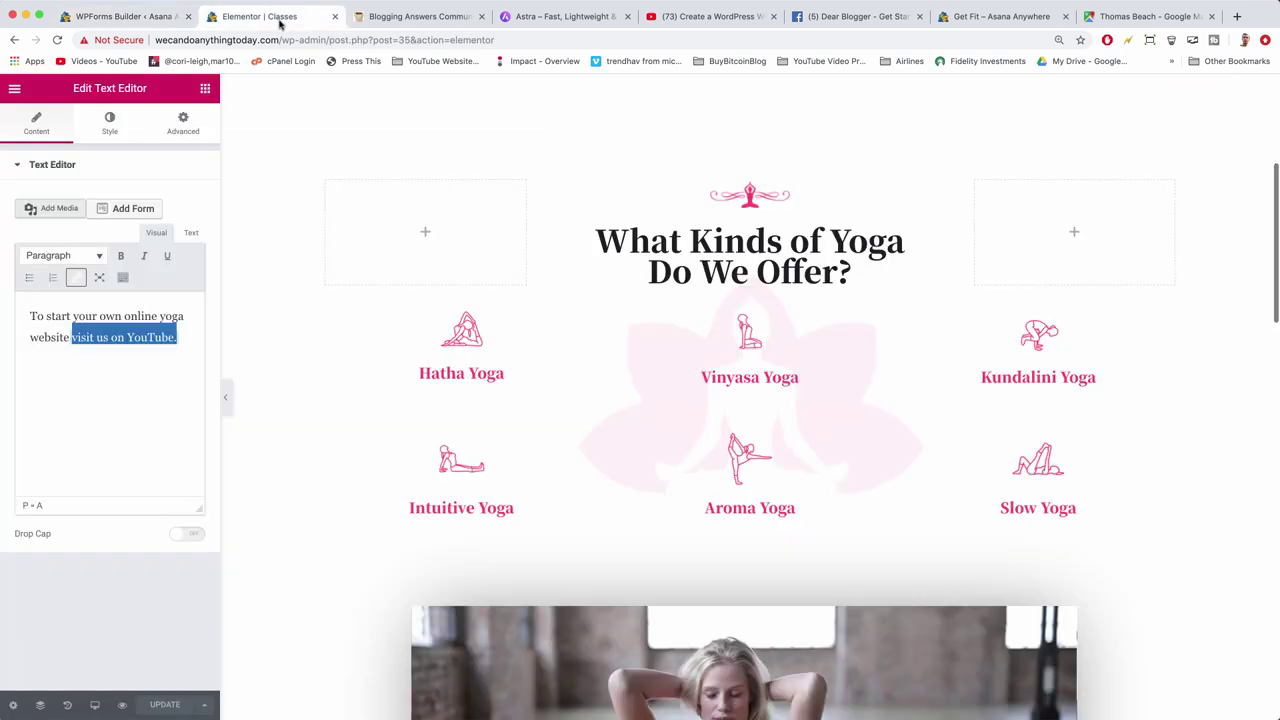
left_click(16, 89)
left_click(97, 447)
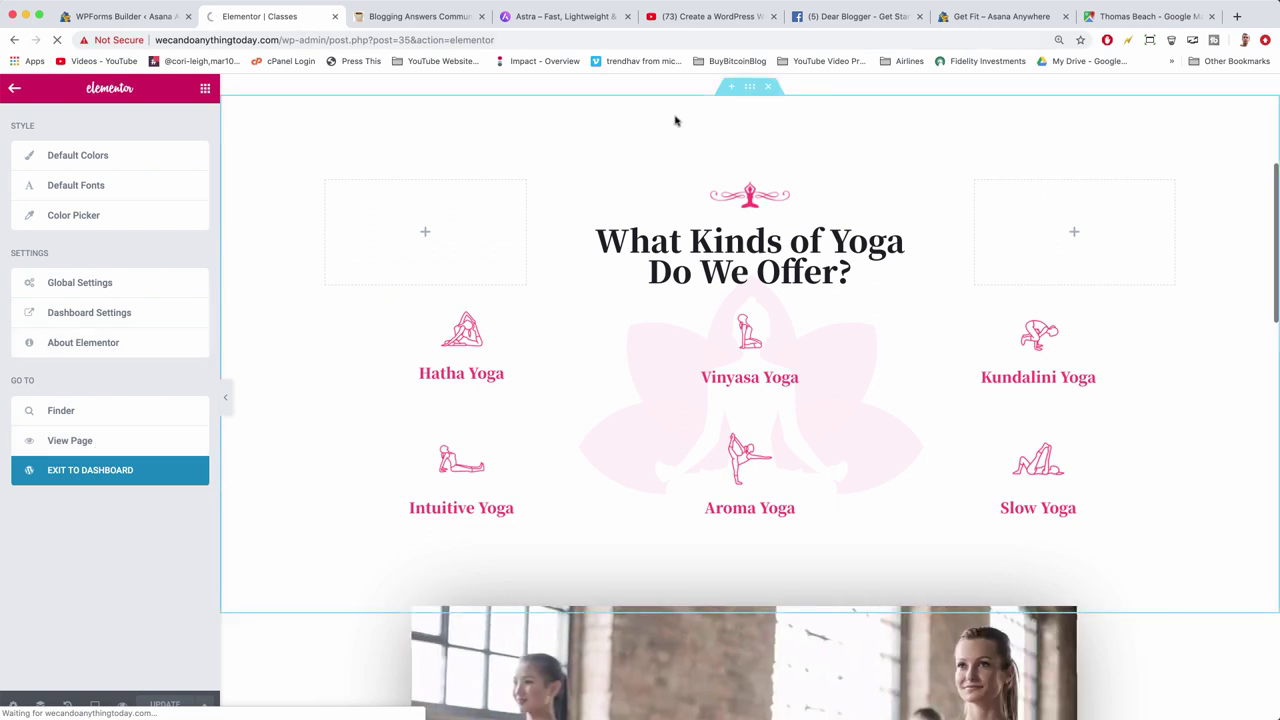
scroll(832, 260, "down", 15)
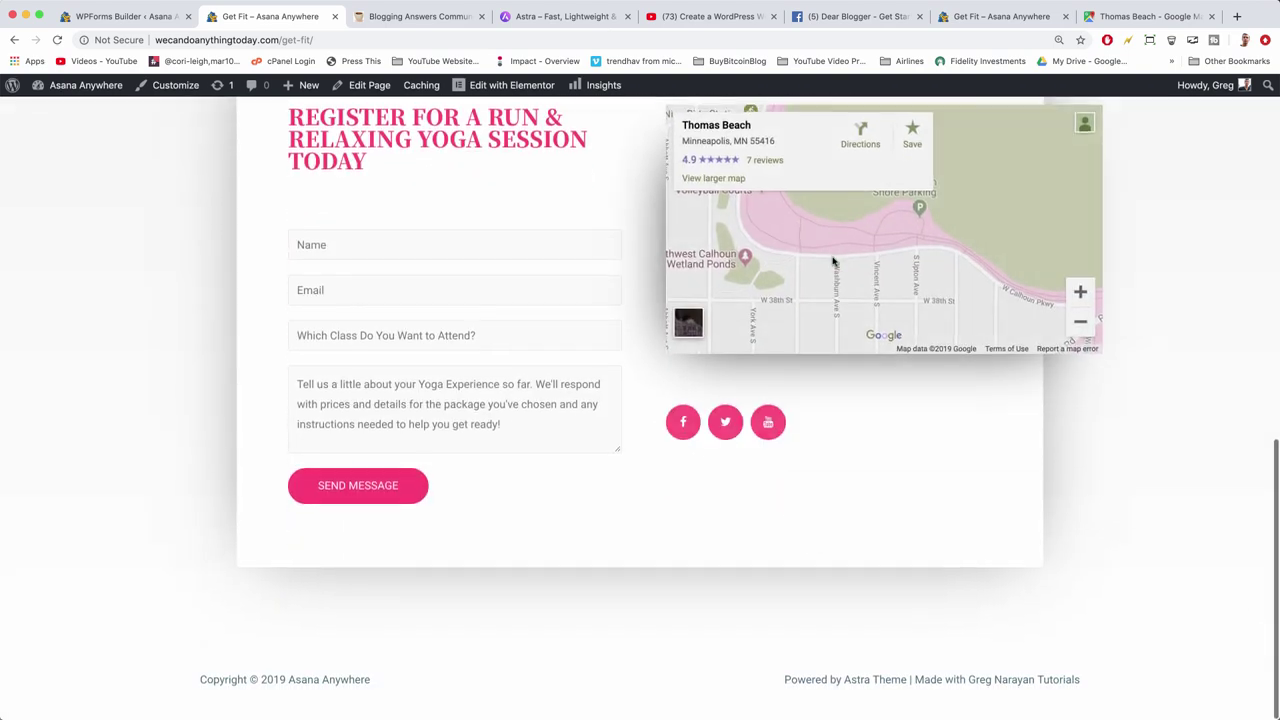
scroll(832, 260, "up", 2)
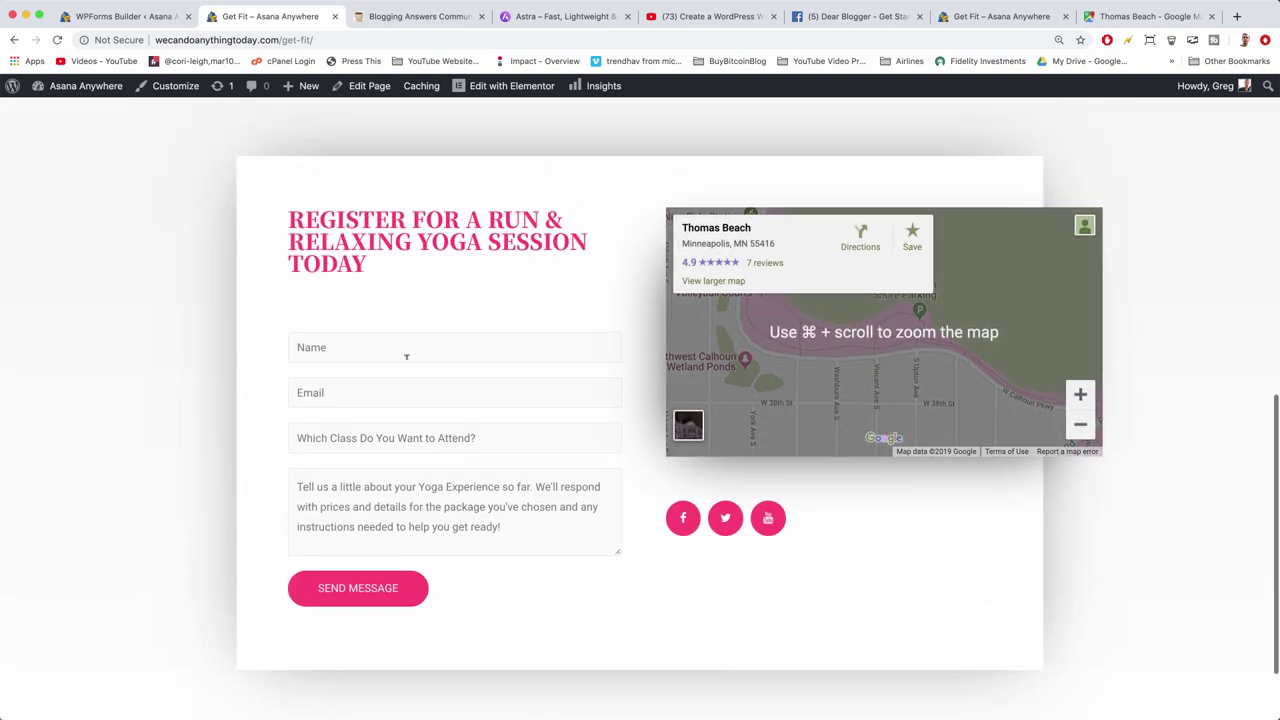
left_click(365, 345)
left_click(351, 392)
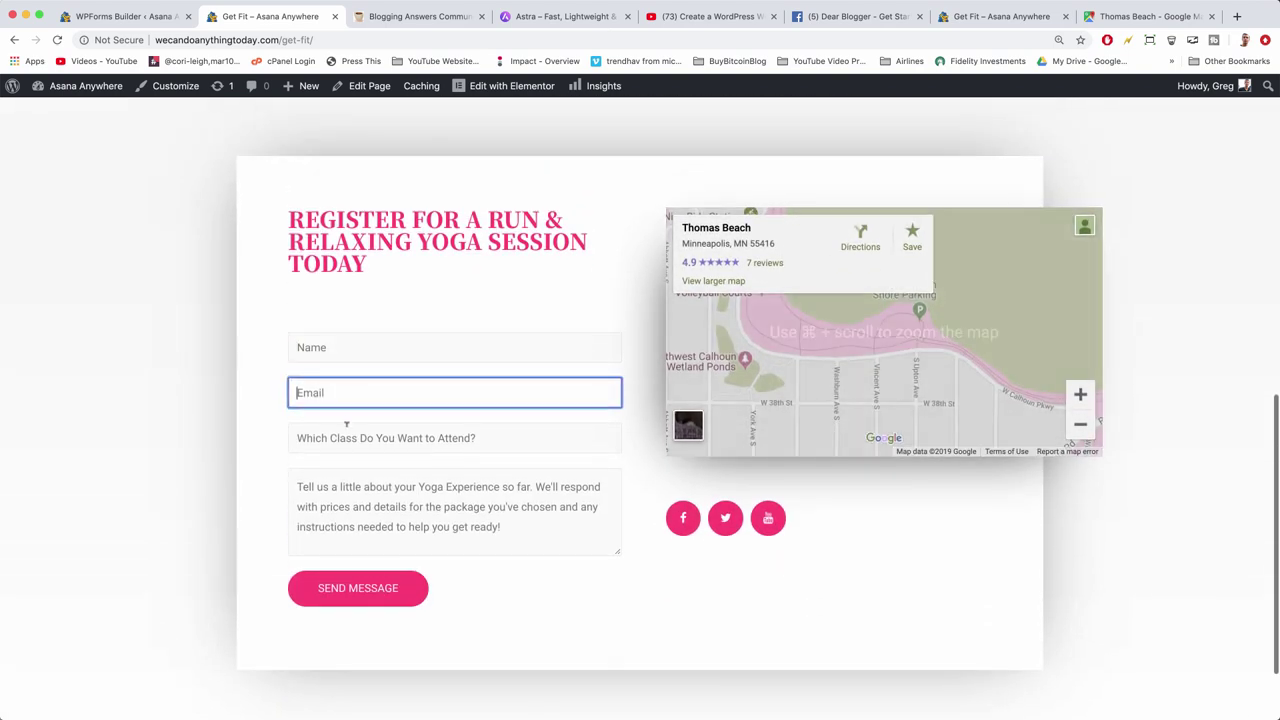
left_click(381, 440)
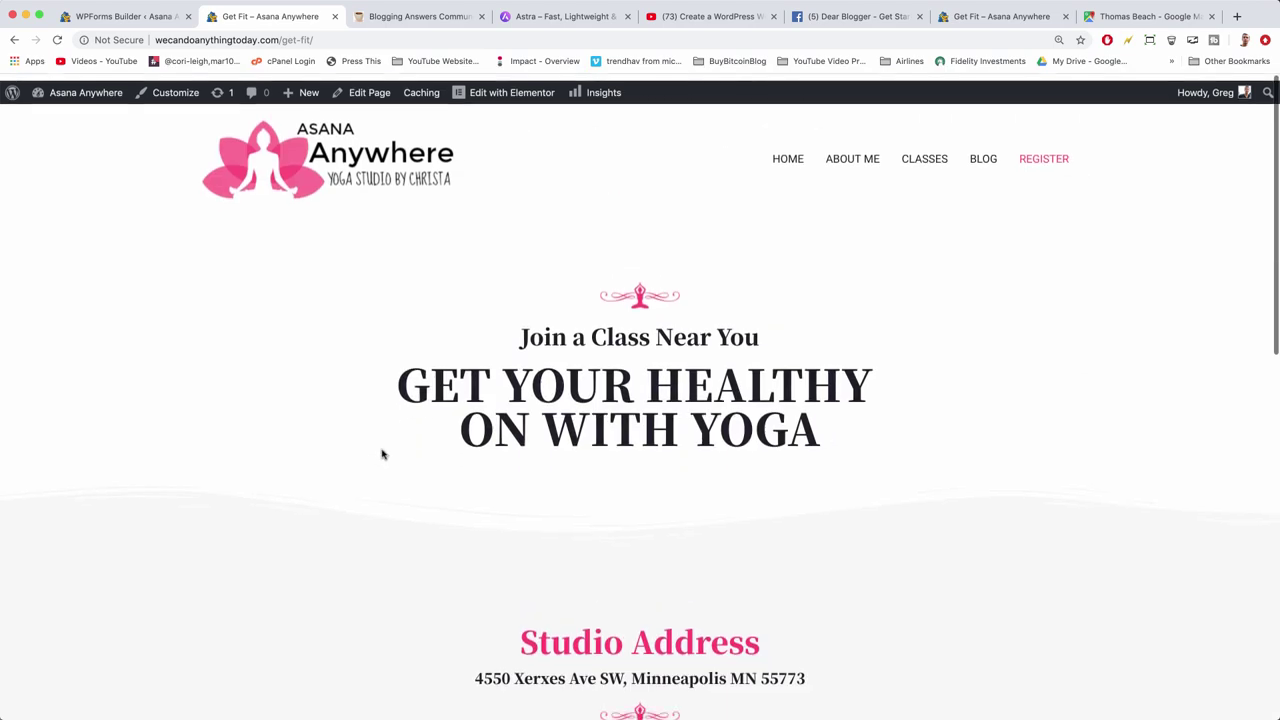
scroll(183, 310, "down", 10)
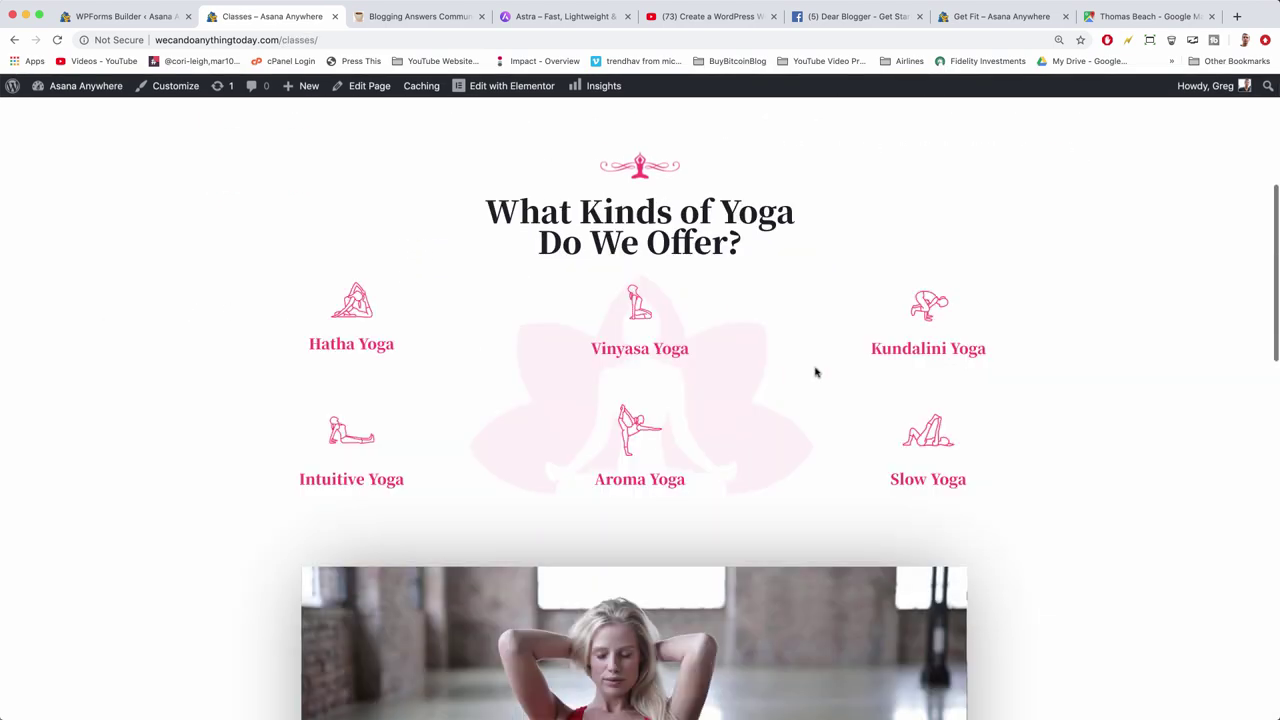
Open the Register page and check the message box's new placeholder text.
left_click(126, 17)
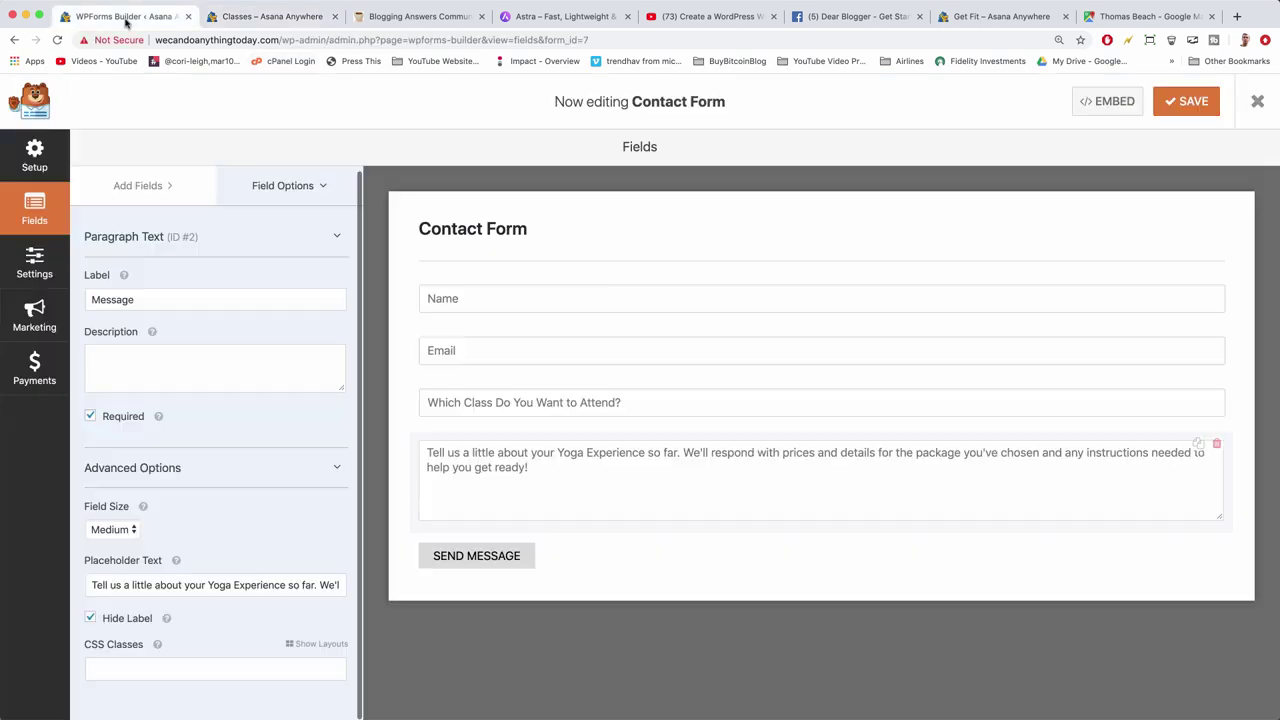
left_click(290, 16)
scroll(906, 363, "up", 5)
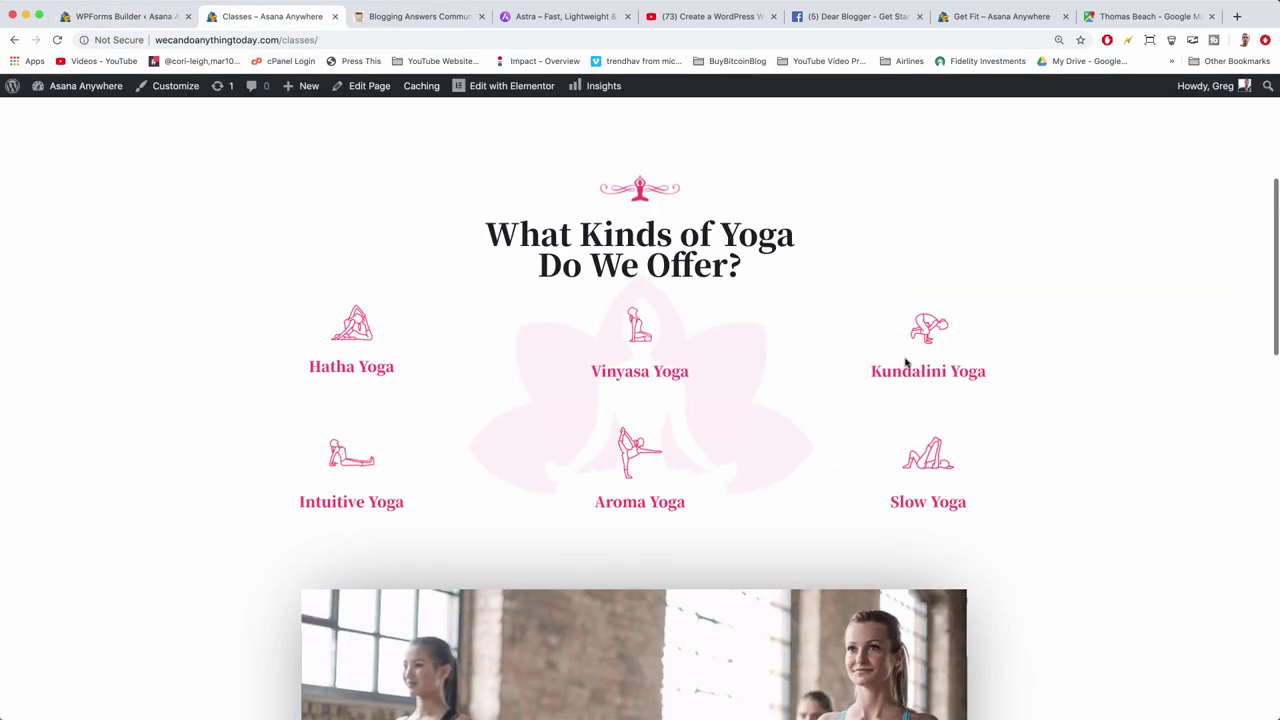
left_click(1050, 152)
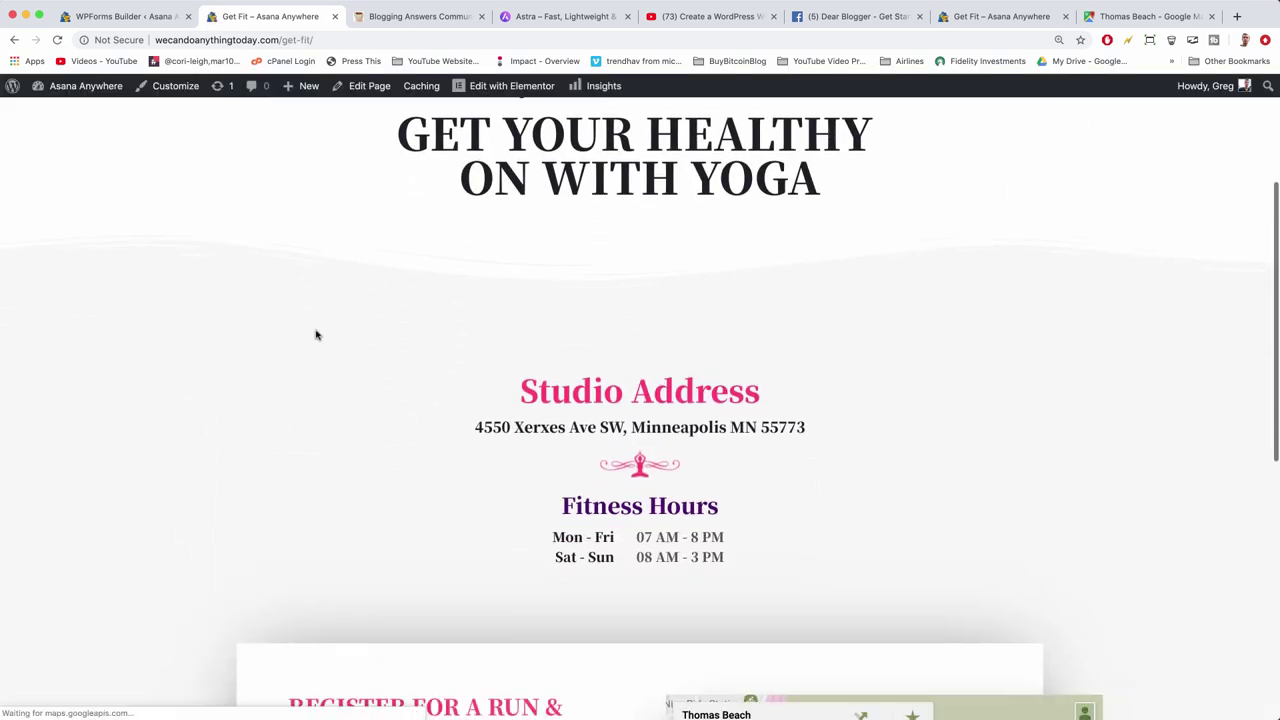
scroll(315, 335, "down", 5)
scroll(315, 335, "down", 7)
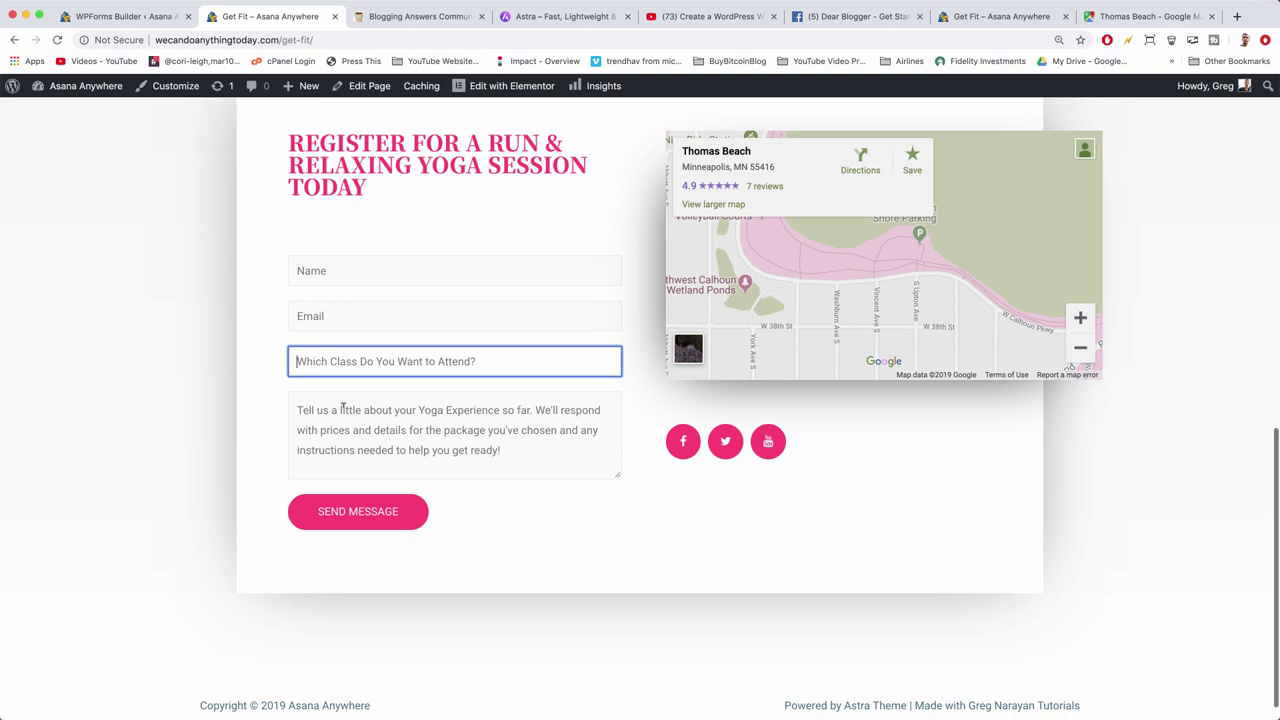
left_click(344, 408)
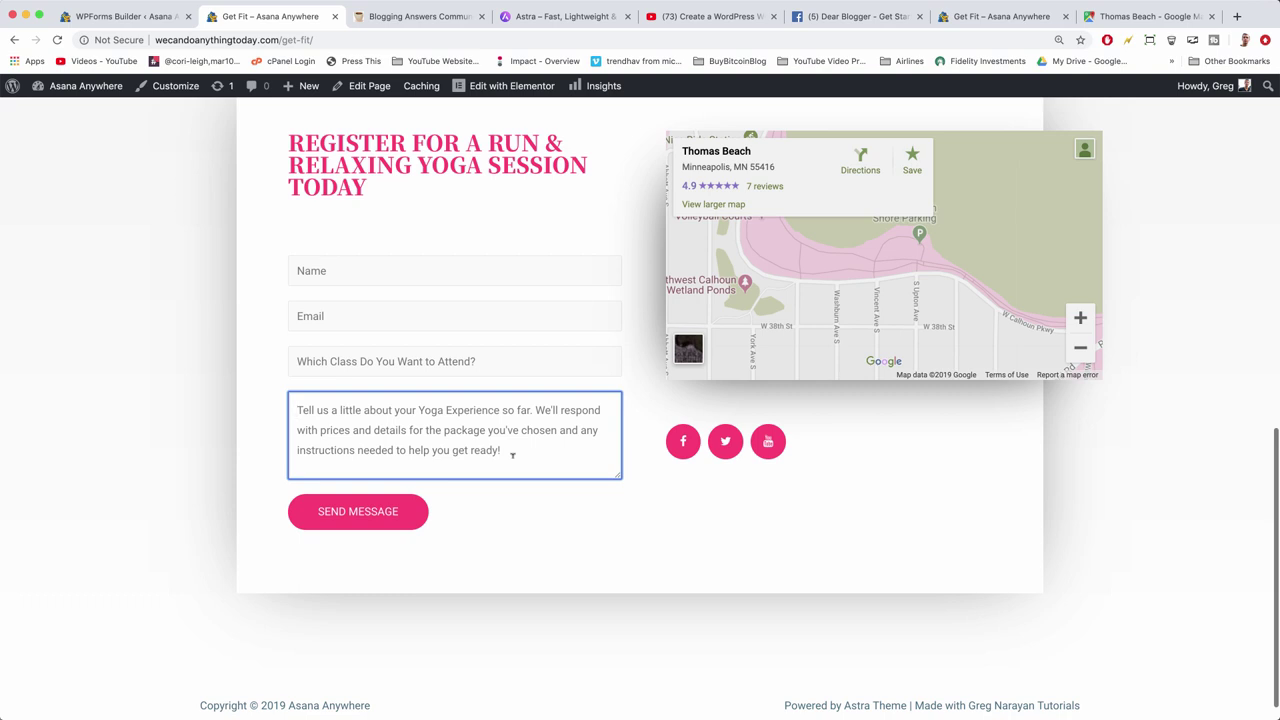
scroll(567, 613, "down", 1)
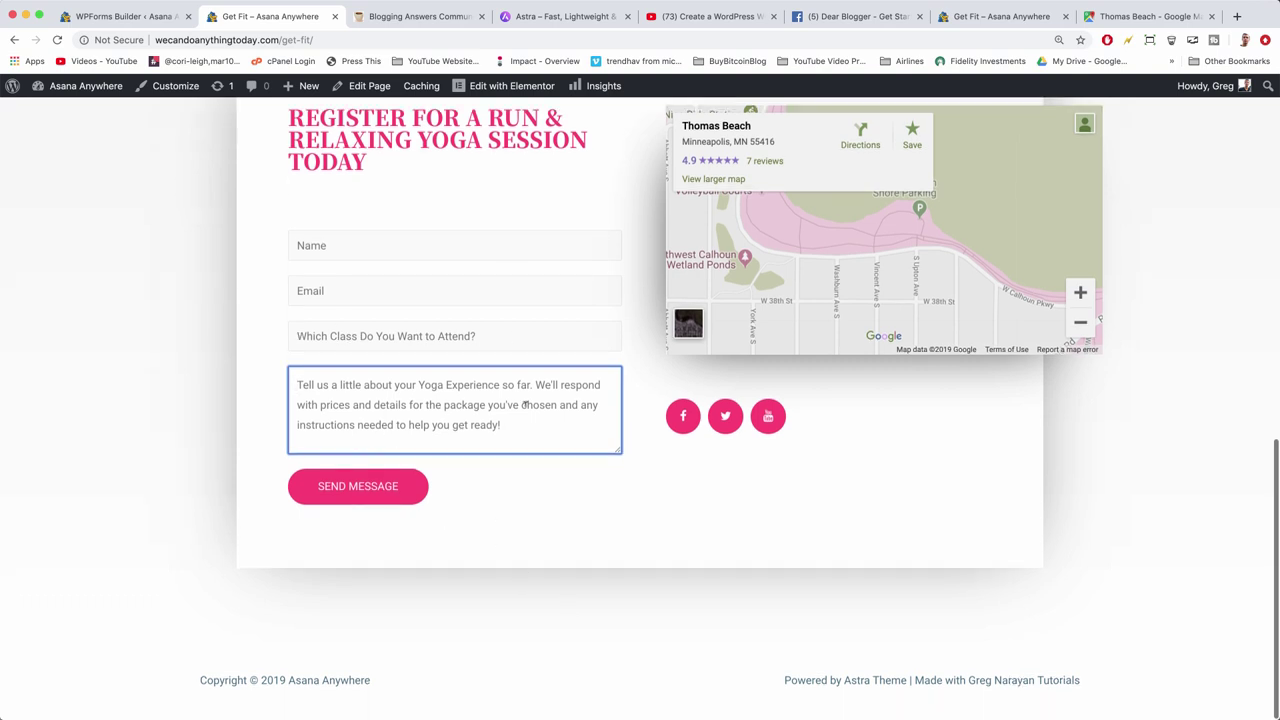
scroll(507, 415, "down", 1)
scroll(738, 685, "up", 20)
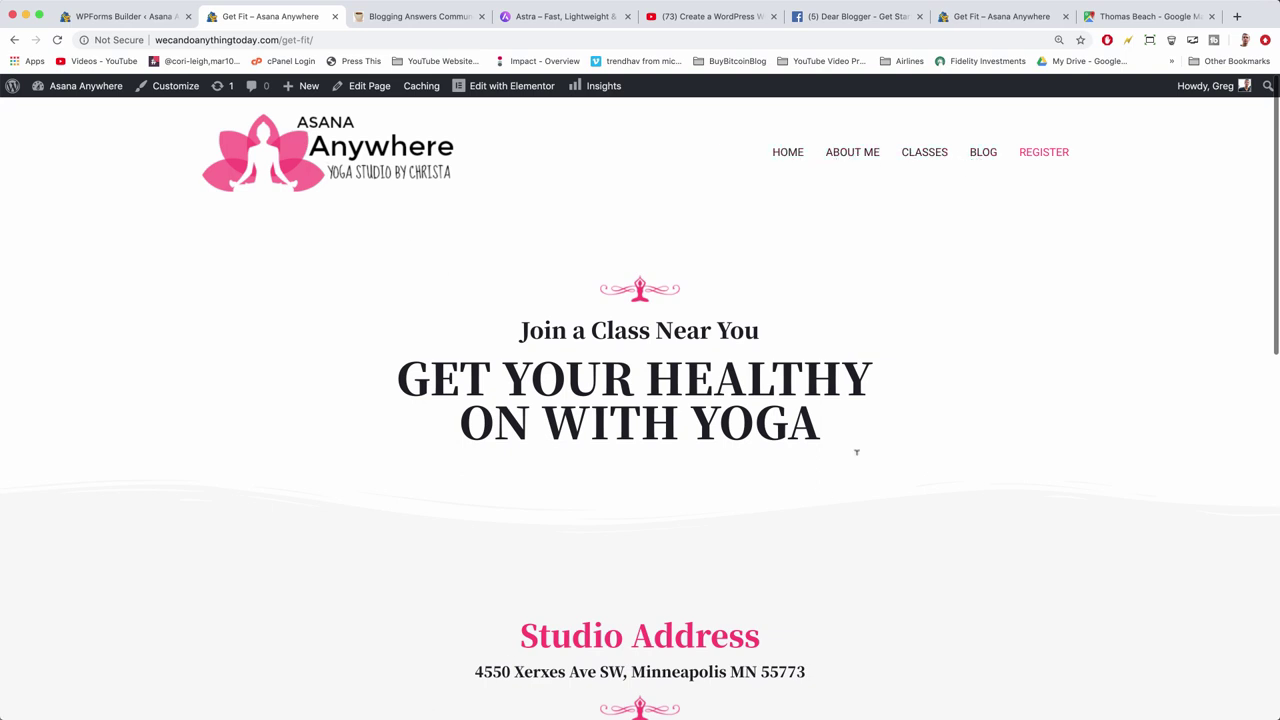
Load the Asana Anywhere home page, scroll down to the footer and back up.
left_click(365, 158)
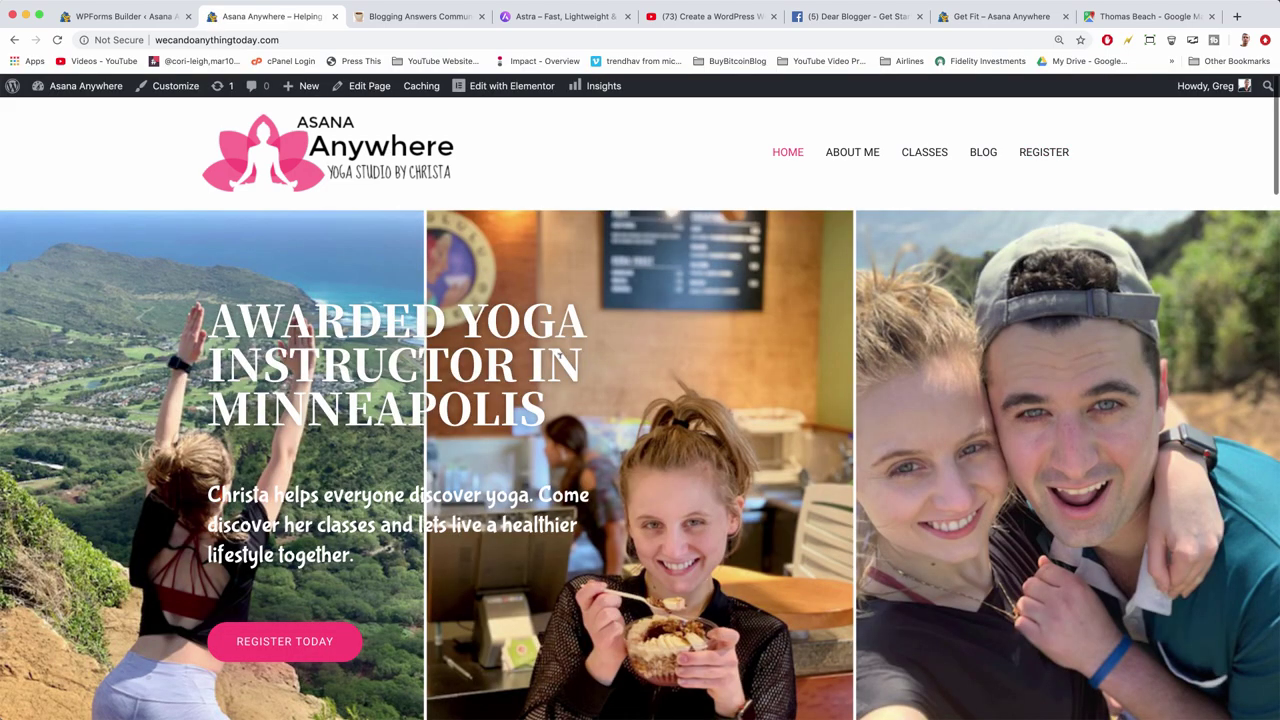
scroll(640, 420, "down", 8)
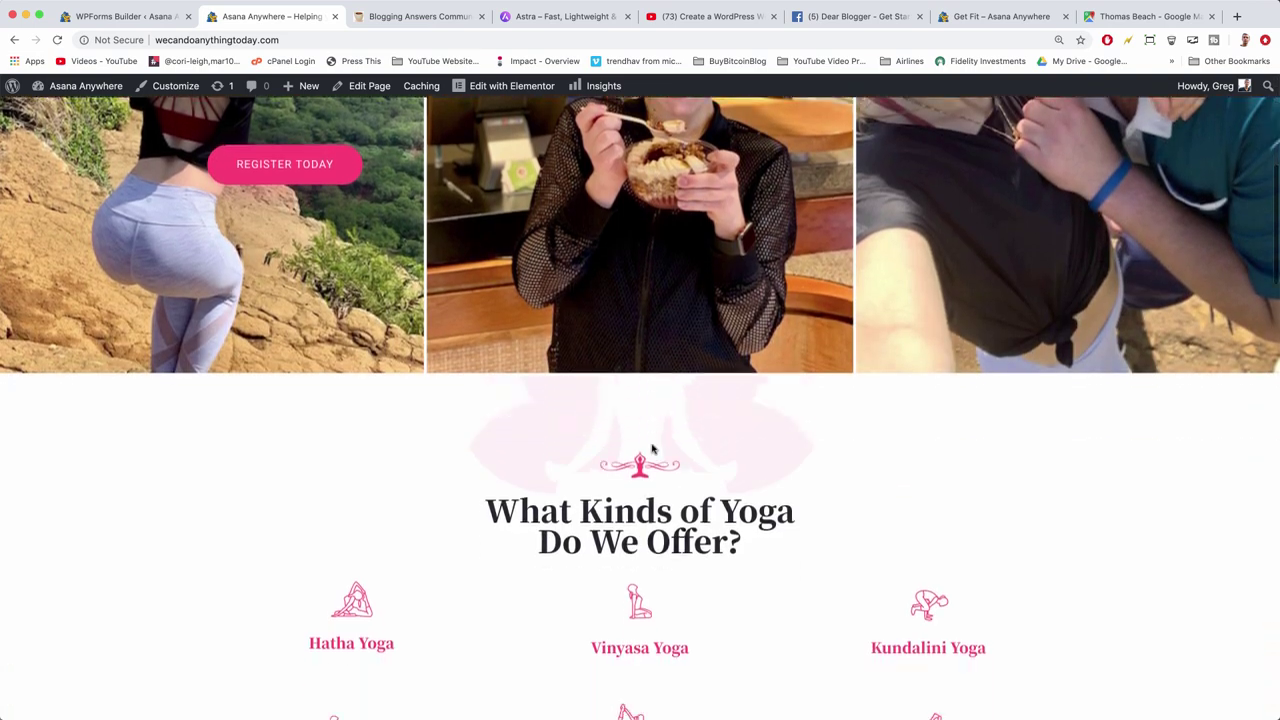
scroll(652, 449, "down", 10)
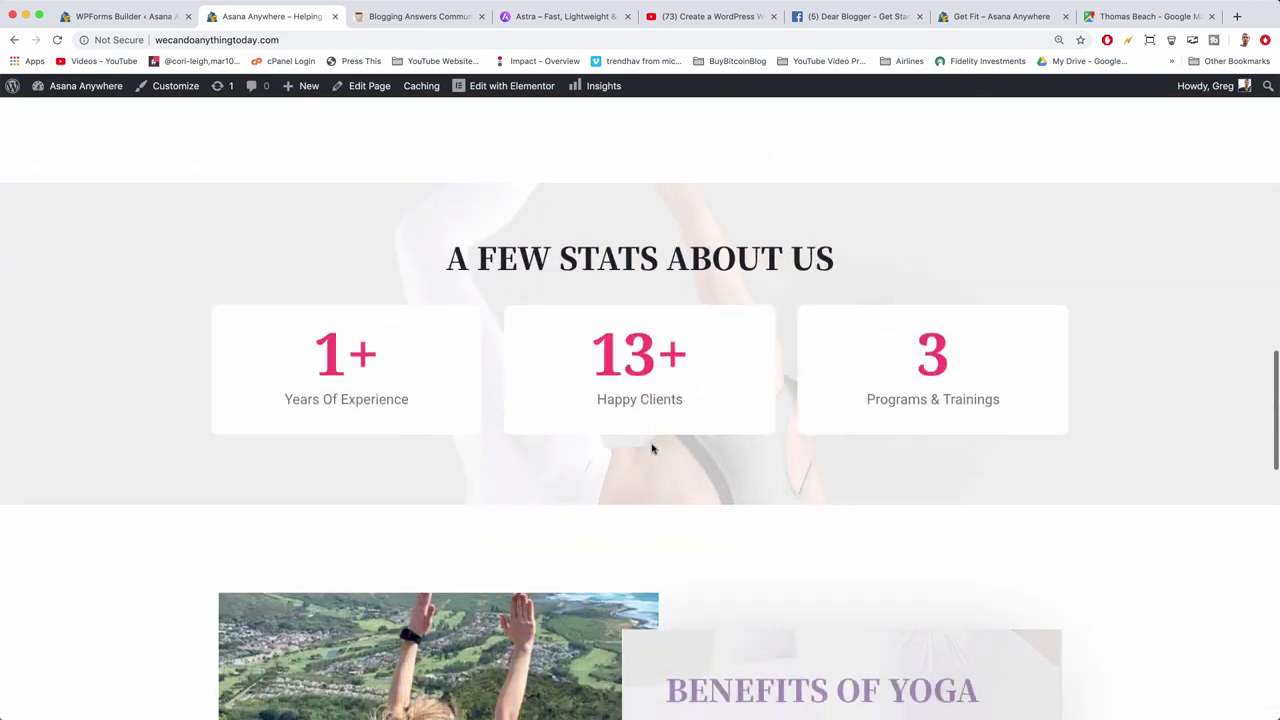
scroll(652, 449, "down", 10)
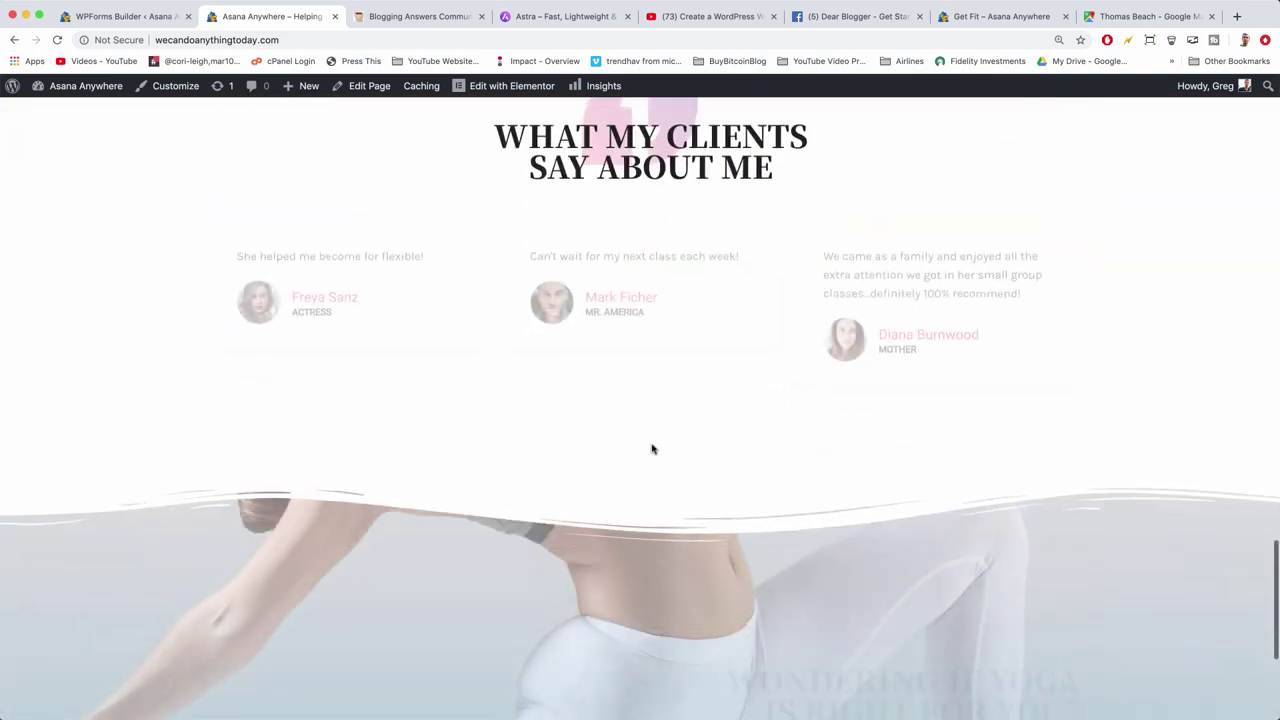
scroll(652, 449, "down", 3)
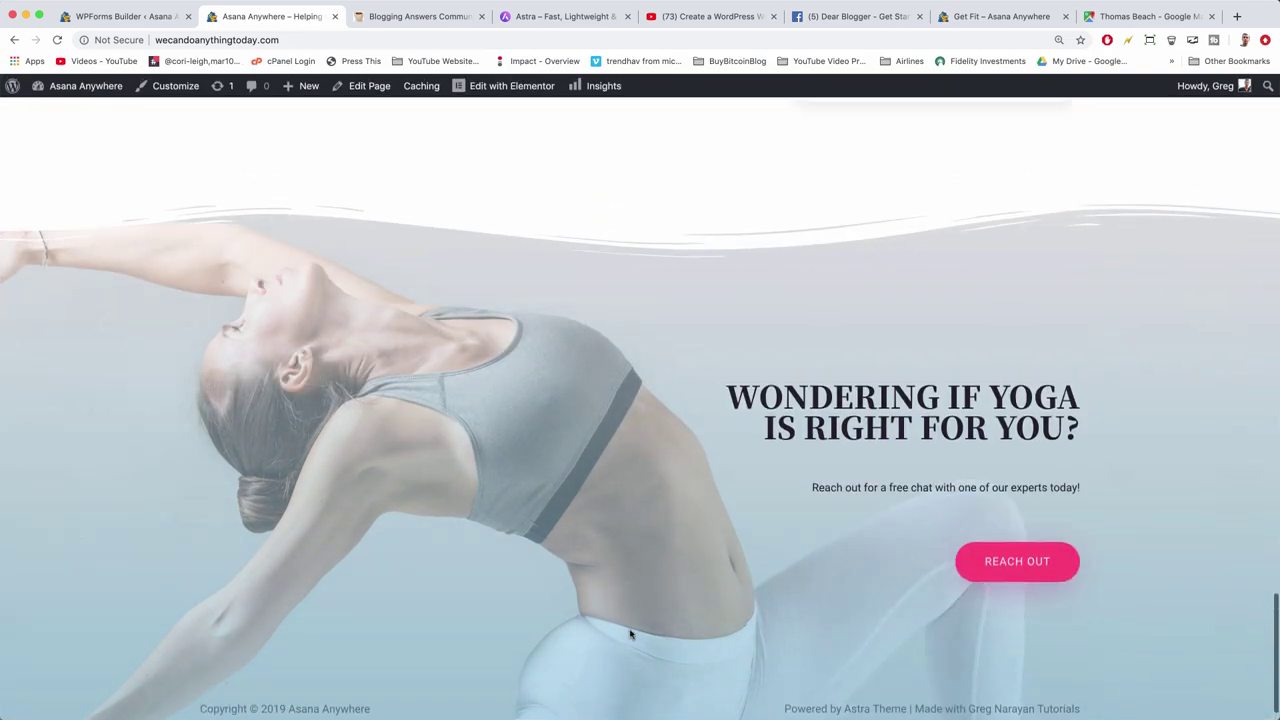
scroll(651, 443, "up", 9)
scroll(630, 634, "up", 10)
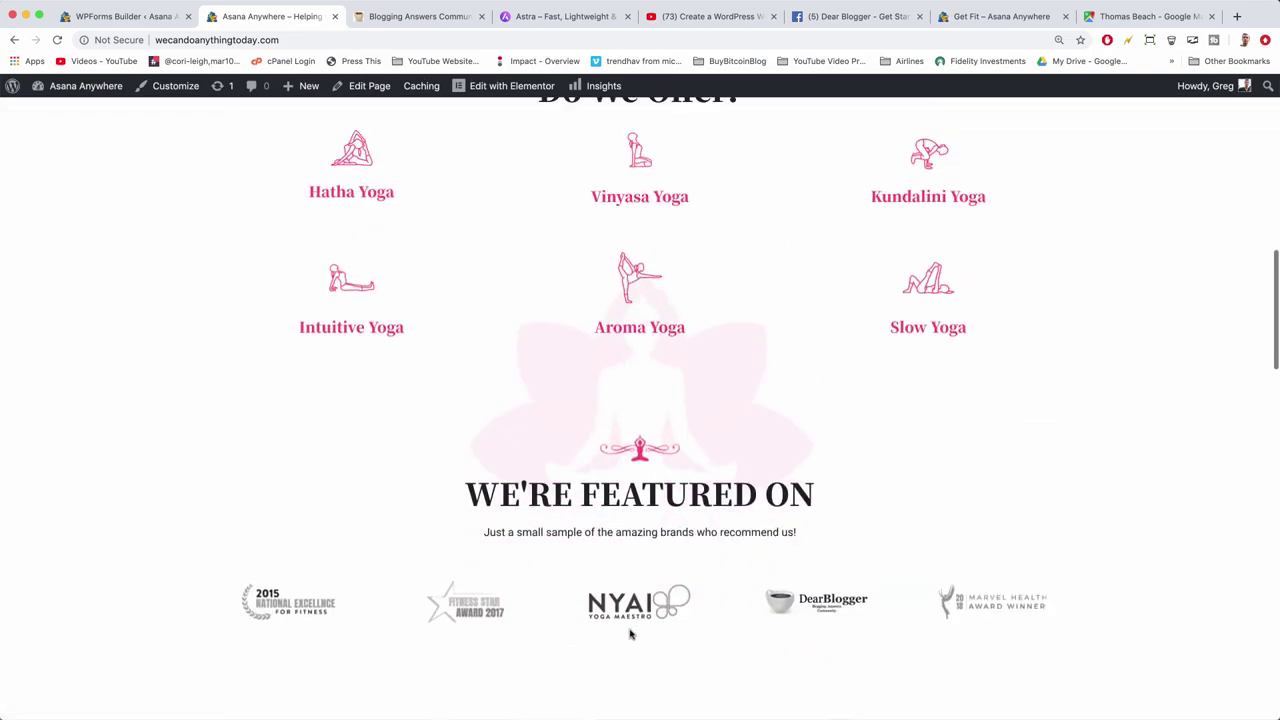
scroll(630, 634, "up", 6)
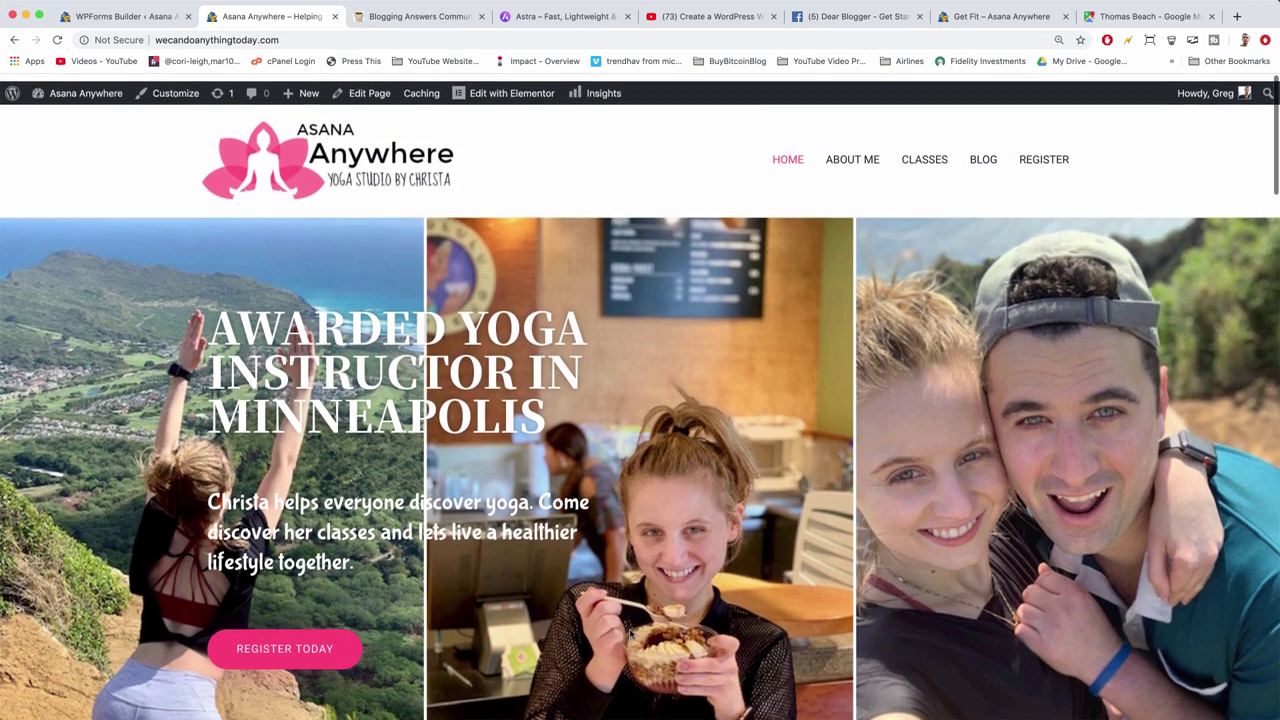